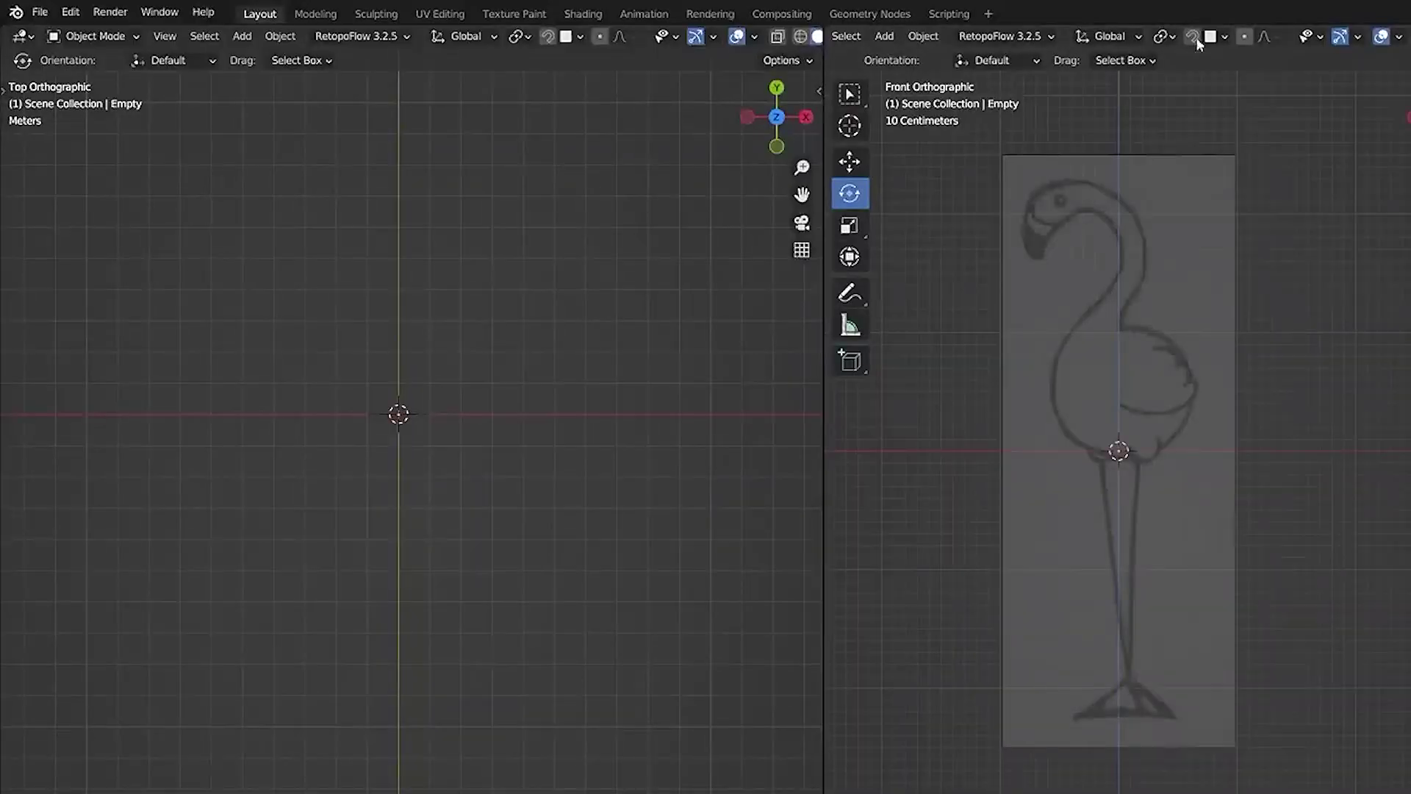
Step: Widen the front-view viewport, frame the flamingo reference image in it, and add a round cube mesh
scroll(1184, 498, up, 1)
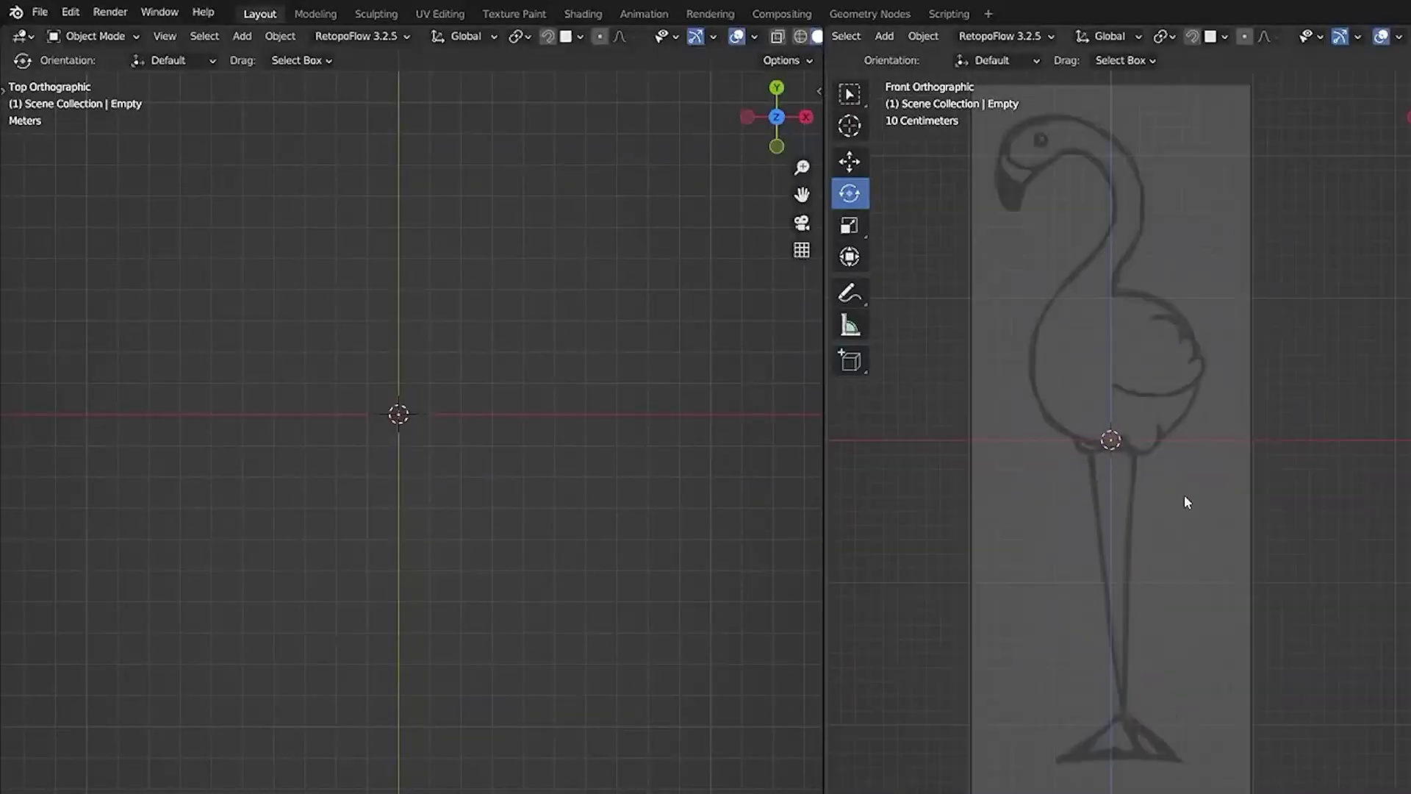
shift+middle_drag(1009, 444, 1018, 526)
drag(824, 520, 540, 544)
scroll(816, 532, up, 4)
key(shift+a)
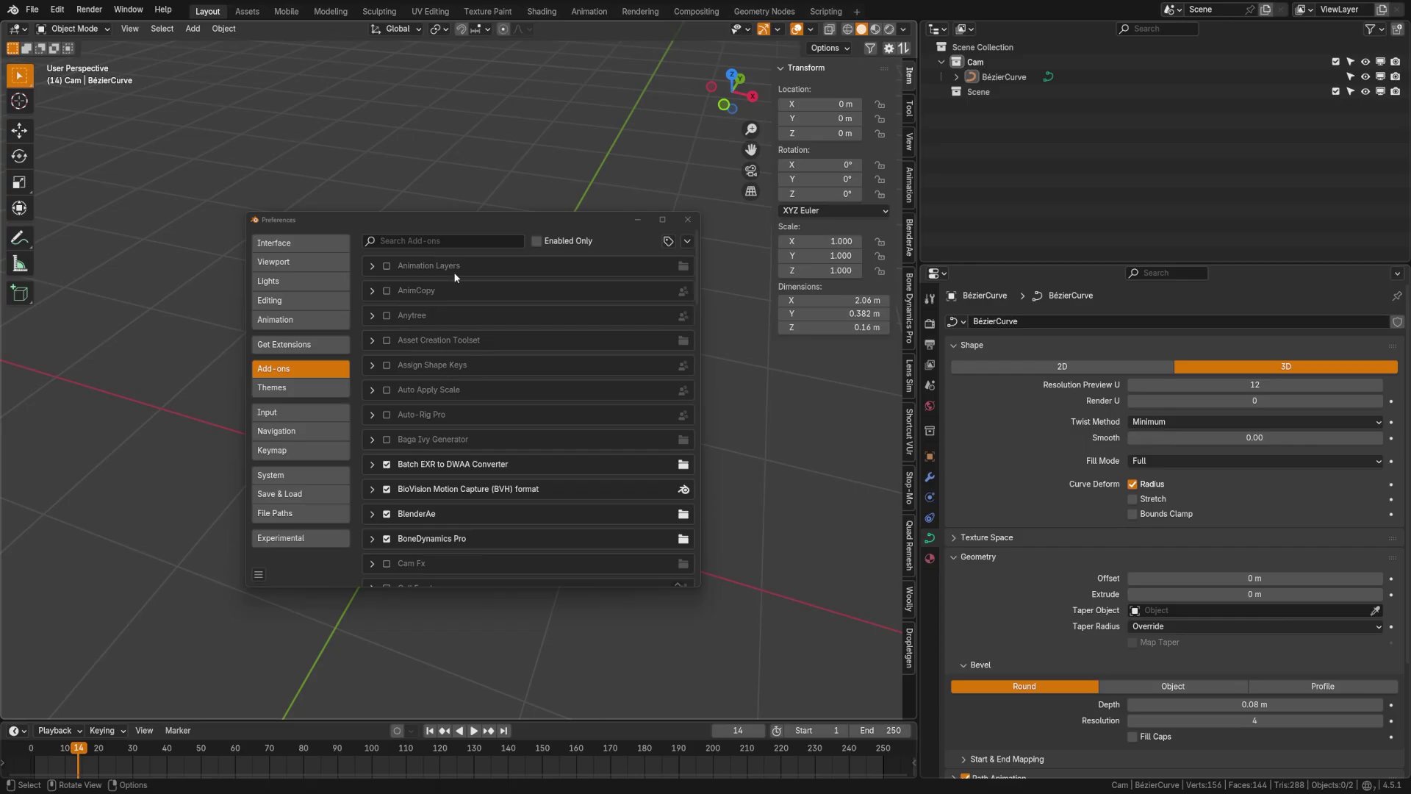
Step: Search the add-ons in the preferences for "extra"
click(437, 241)
text(extra)
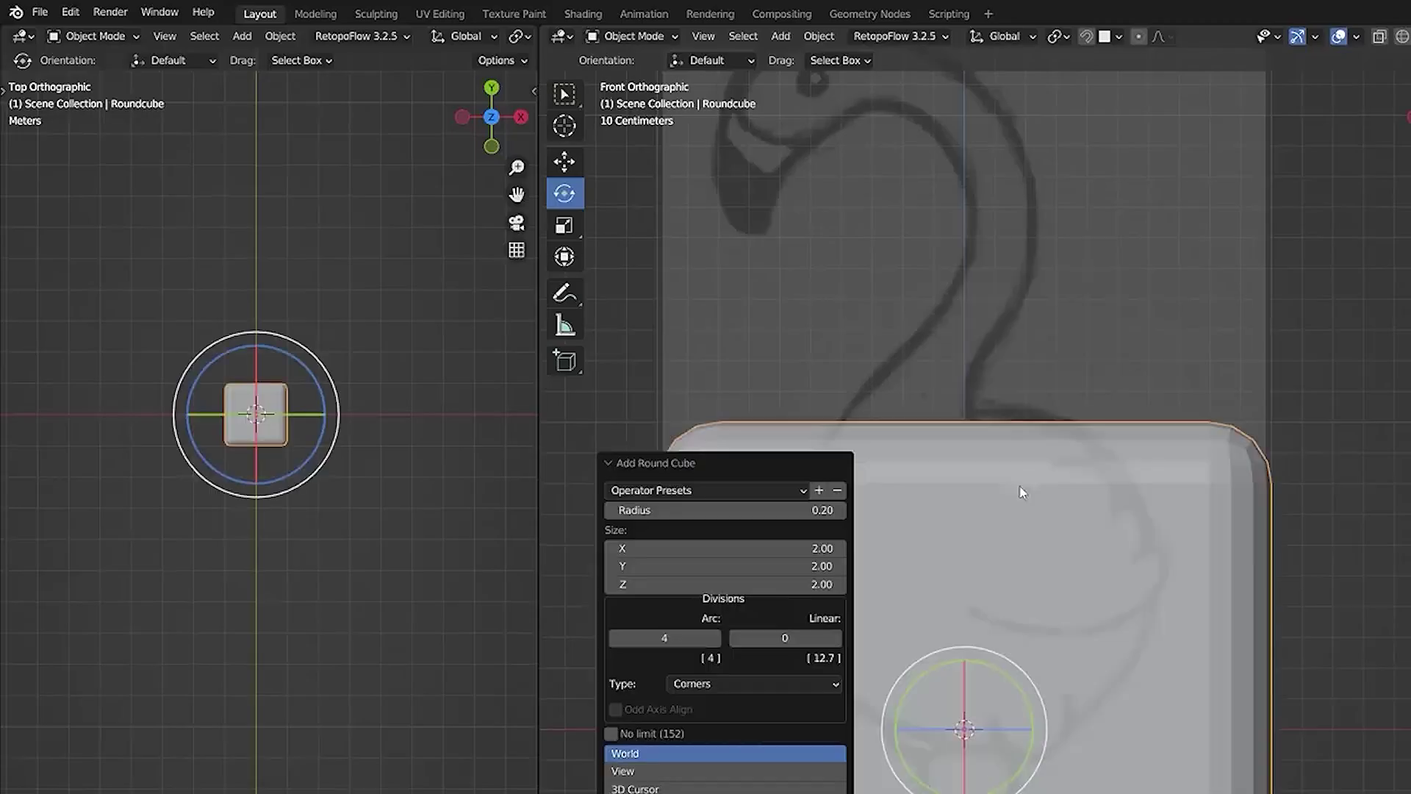
Step: Apply the Quadsphere preset to the round cube and scale the sphere down towards the flamingo's body size
click(672, 491)
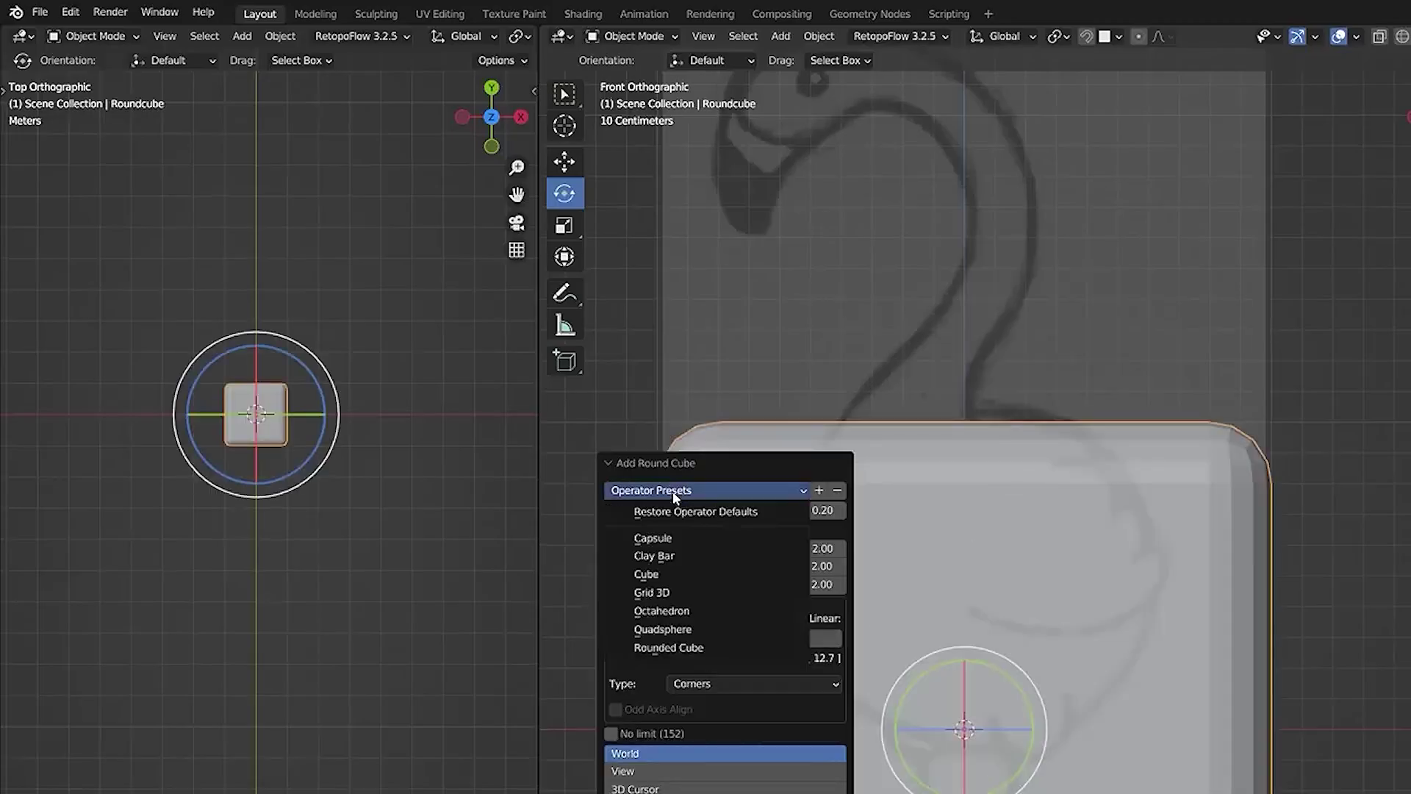
click(683, 630)
scroll(1025, 709, down, 3)
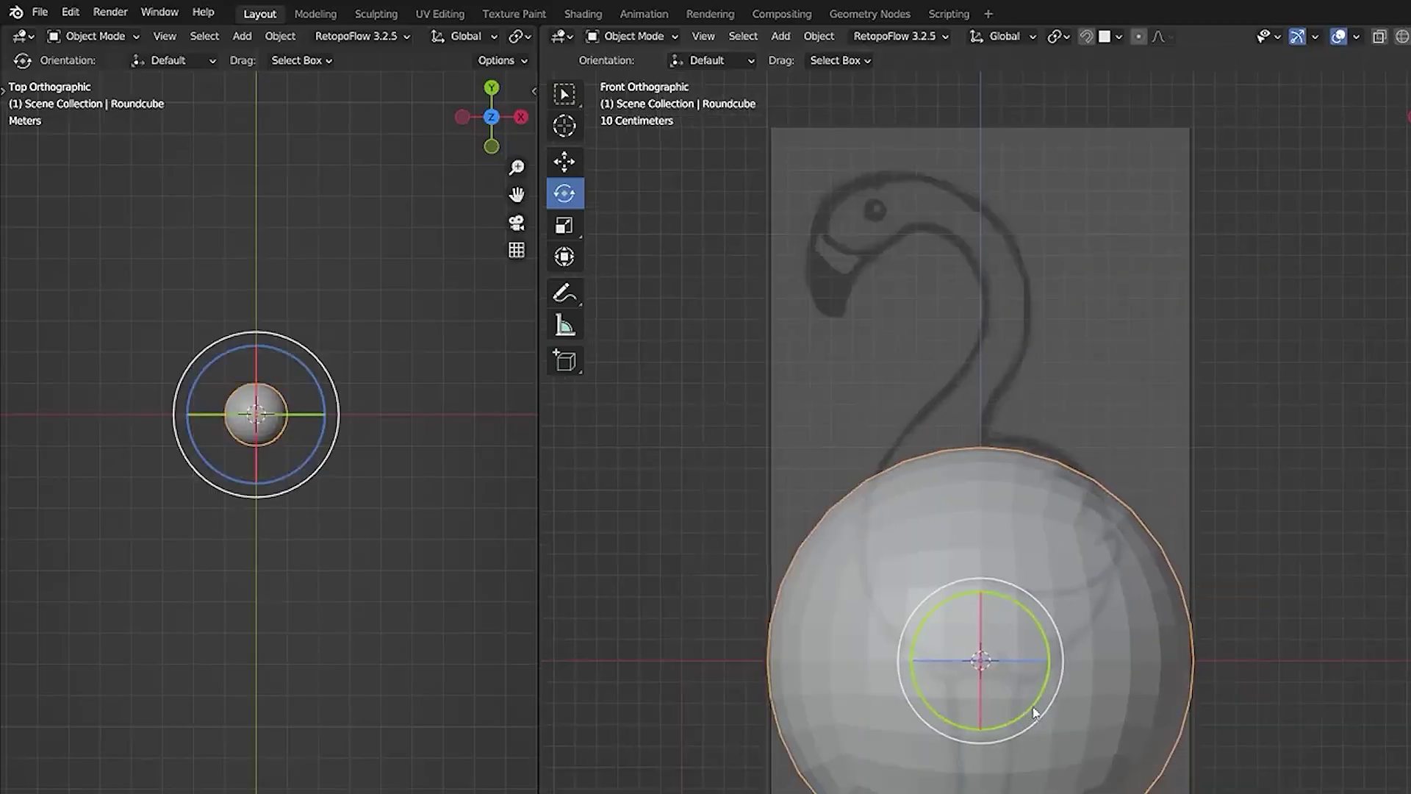
key(s)
click(1071, 699)
scroll(1070, 699, up, 4)
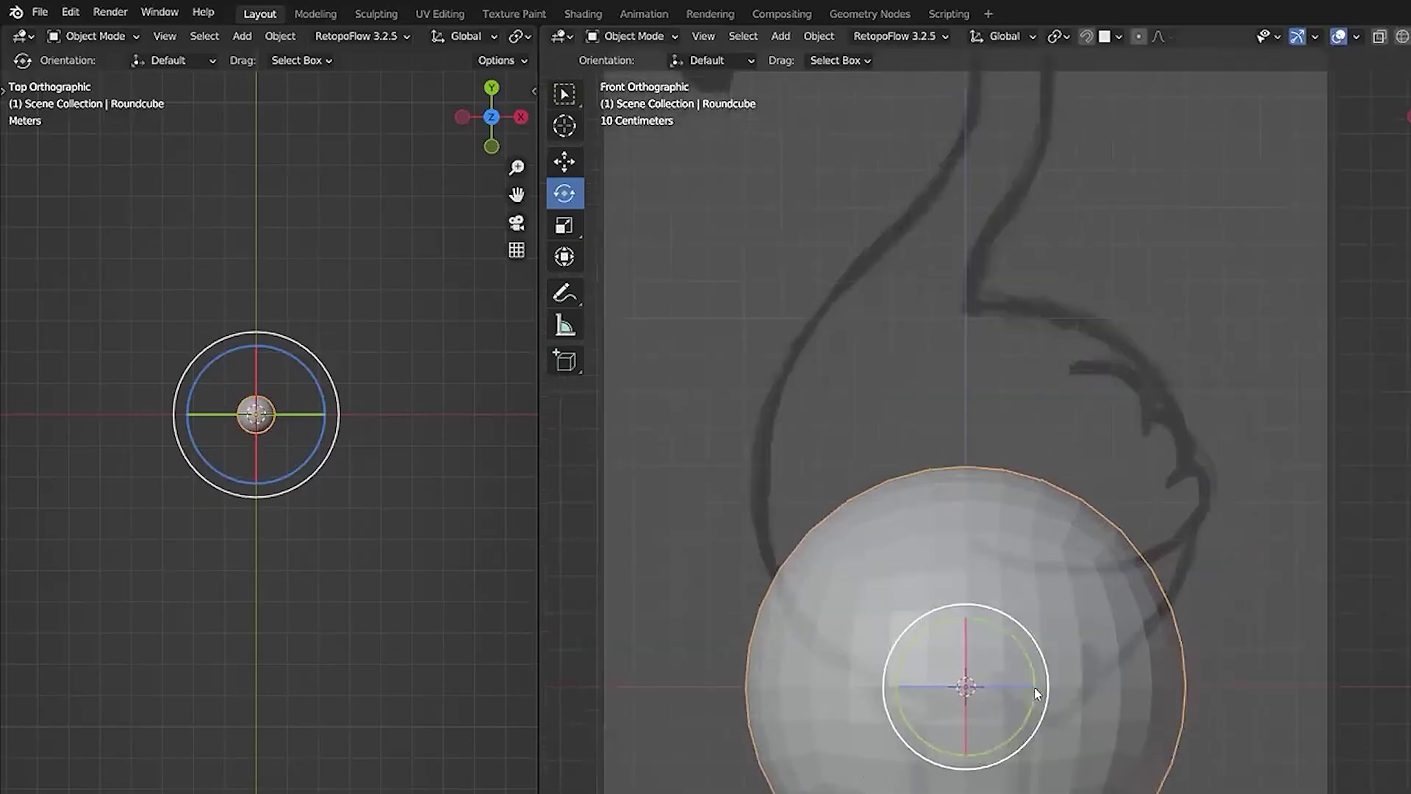
Step: Move the sphere up over the flamingo's body in the front view and scale it to roughly fit the outline
key(g)
click(1015, 545)
key(s)
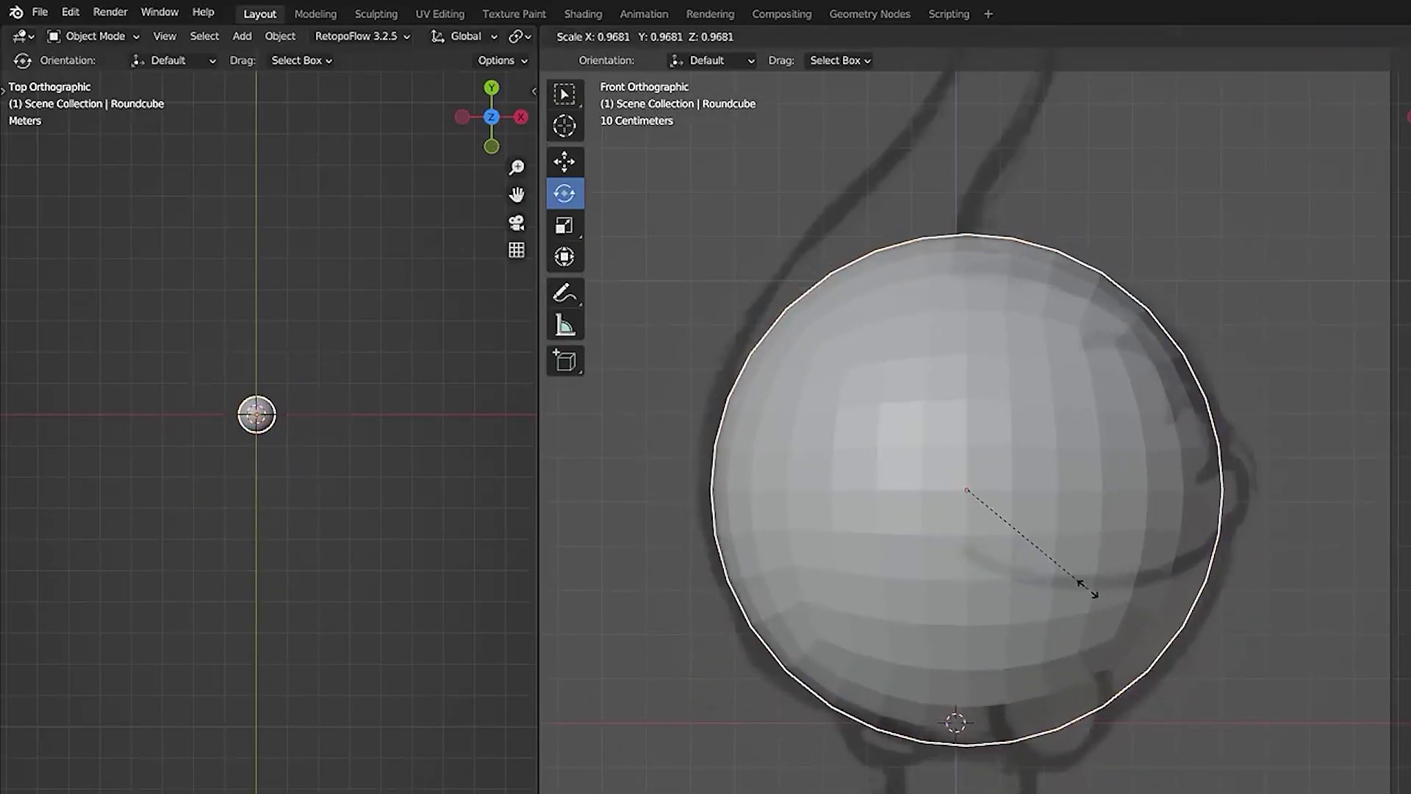
click(1088, 588)
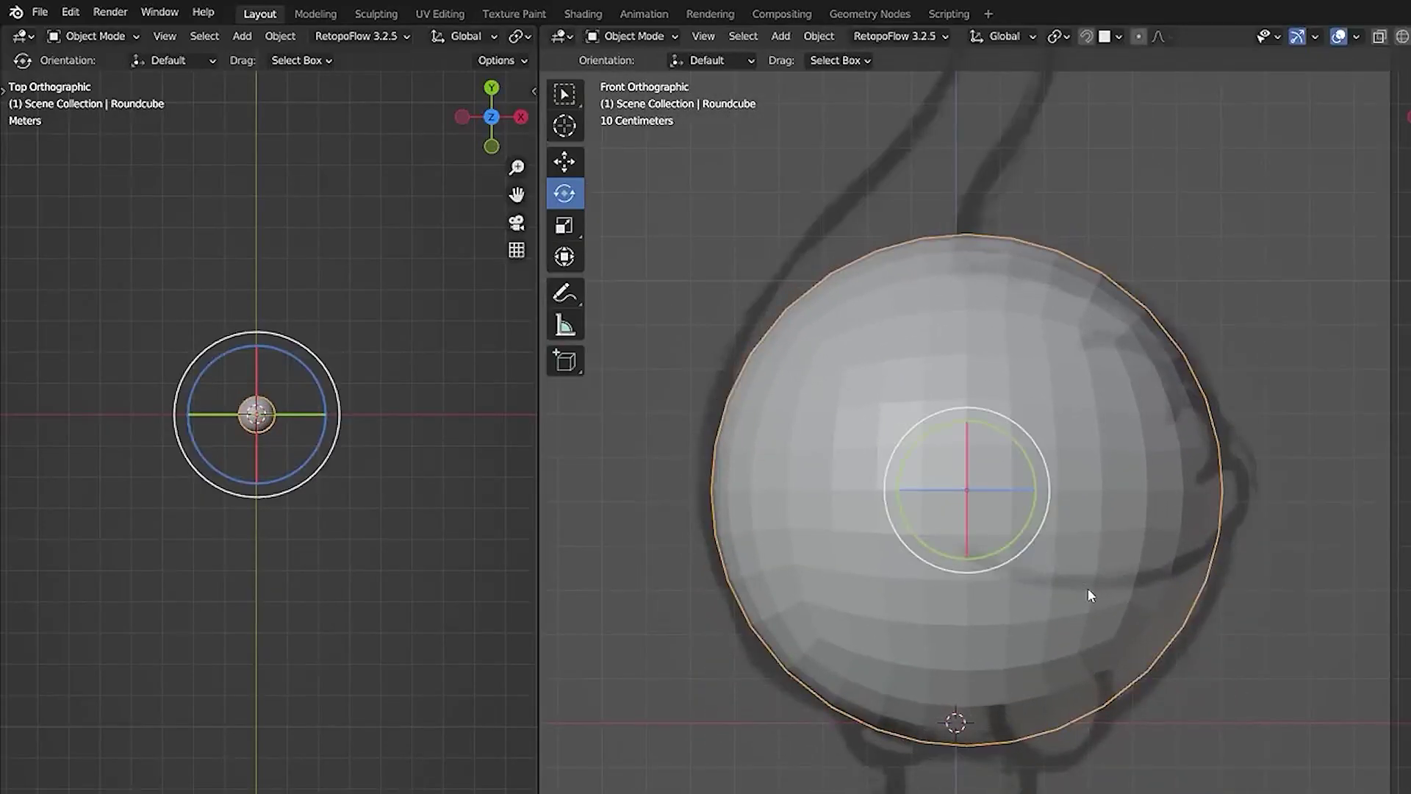
Step: Flatten the sphere slightly along Z and fine-tune its overall size to match the body outline in the reference
key(s)
key(z)
click(1338, 710)
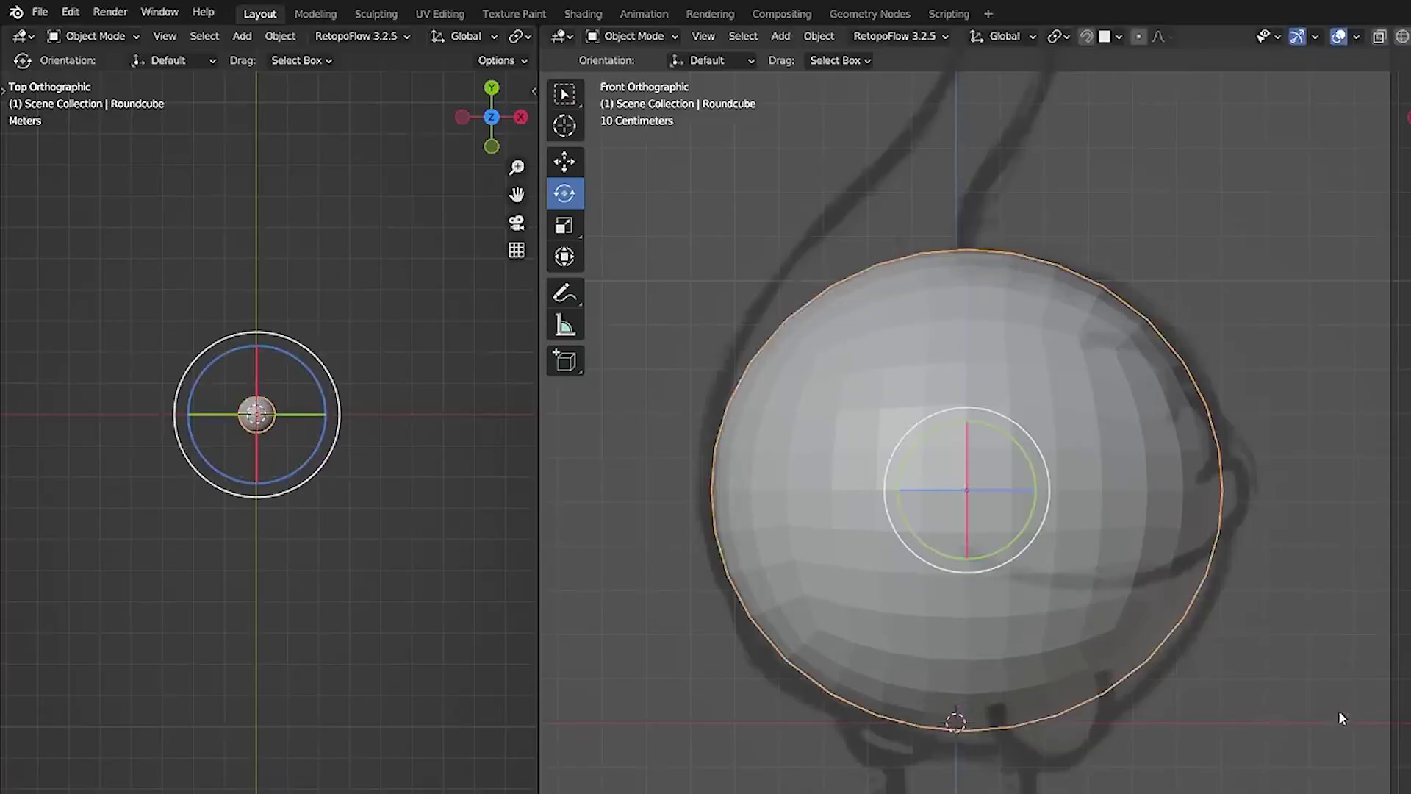
key(s)
key(z)
click(1271, 708)
key(s)
click(1278, 715)
Step: Shade the body sphere smooth and narrow it in the top view by scaling along Y to about 0.79
right_click(1133, 638)
click(1074, 666)
middle_drag(1074, 666, 1218, 657)
key(KP_7)
key(s)
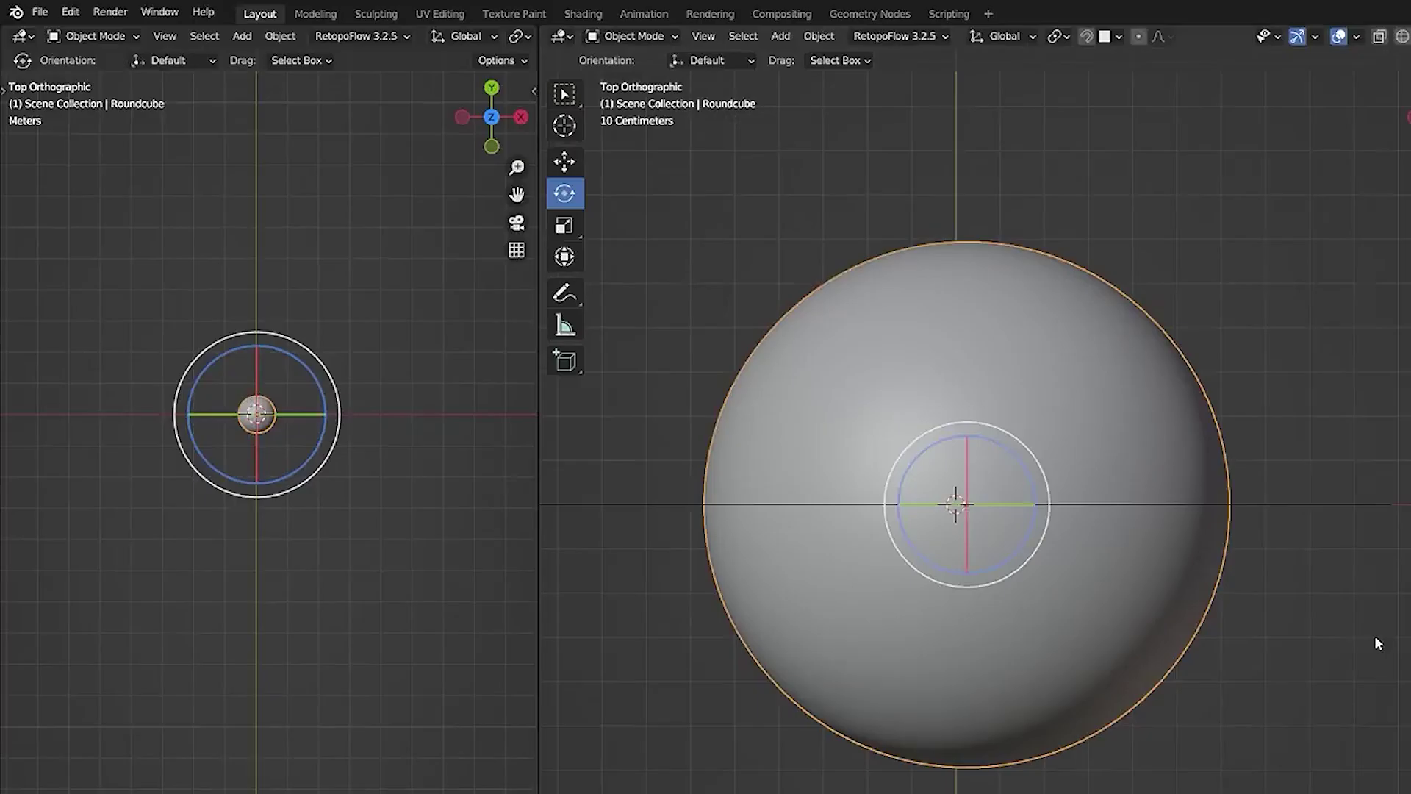
key(y)
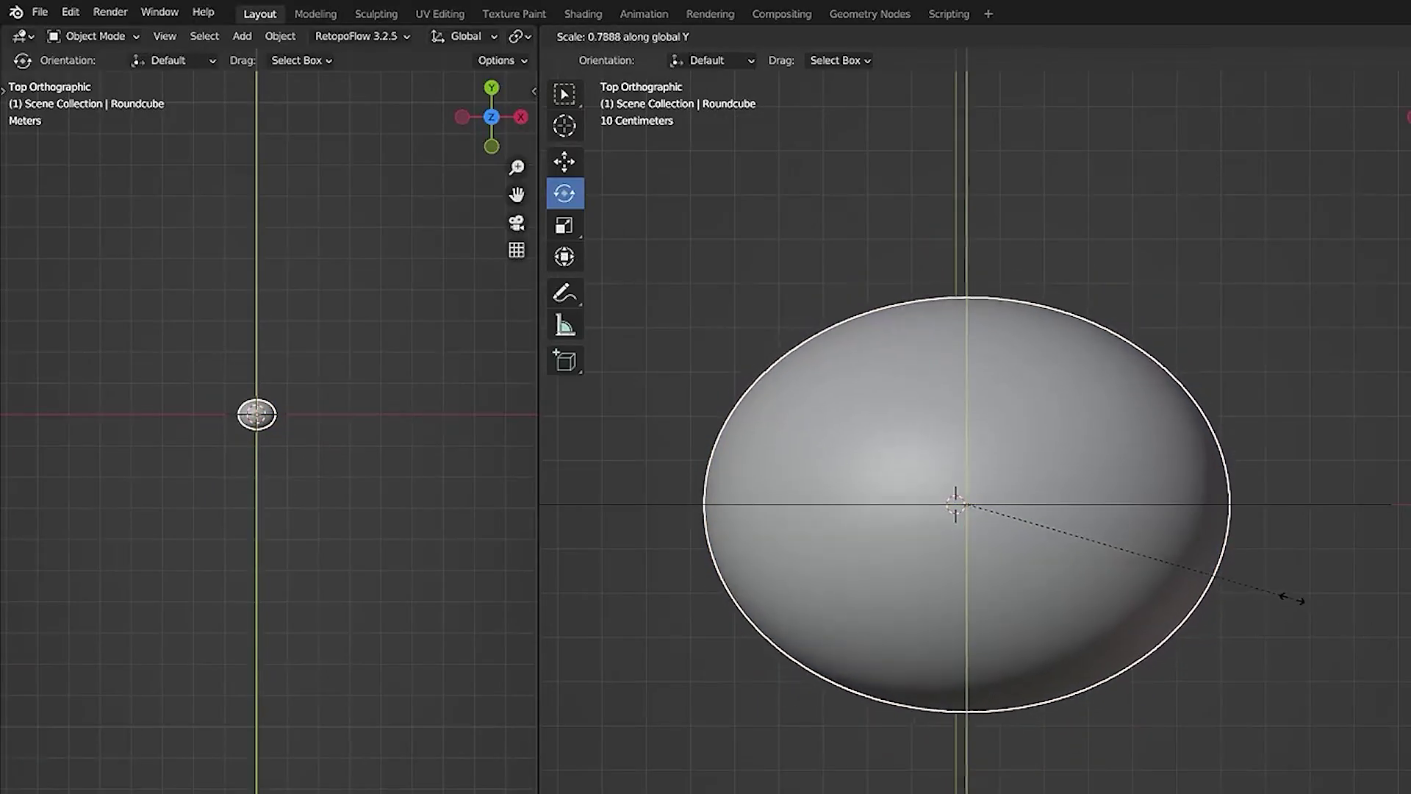
click(1291, 604)
key(alt+a)
key(KP_1)
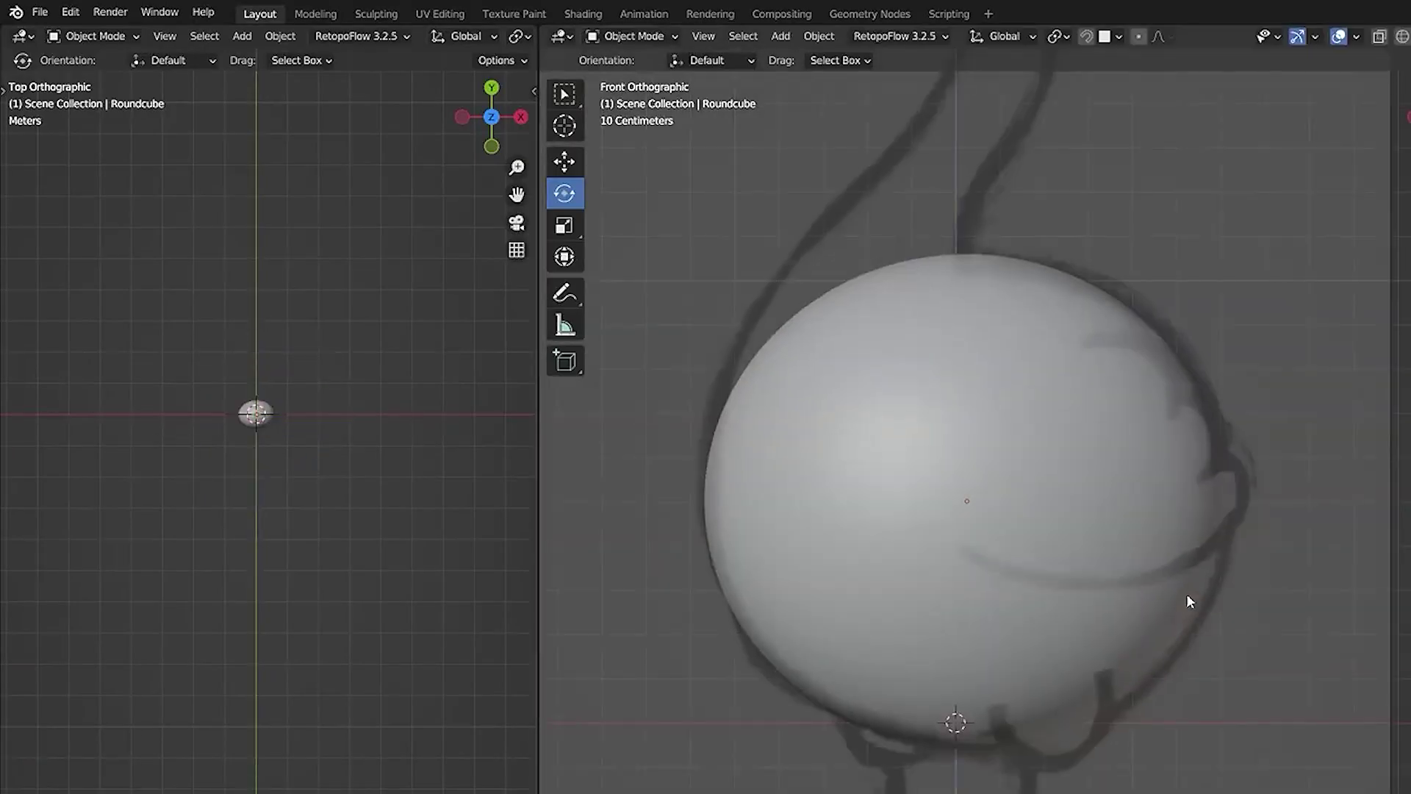
click(1186, 593)
Step: Add a Bezier curve for the flamingo's neck
shift+middle_drag(1062, 401, 1021, 712)
shift+middle_drag(922, 786, 922, 670)
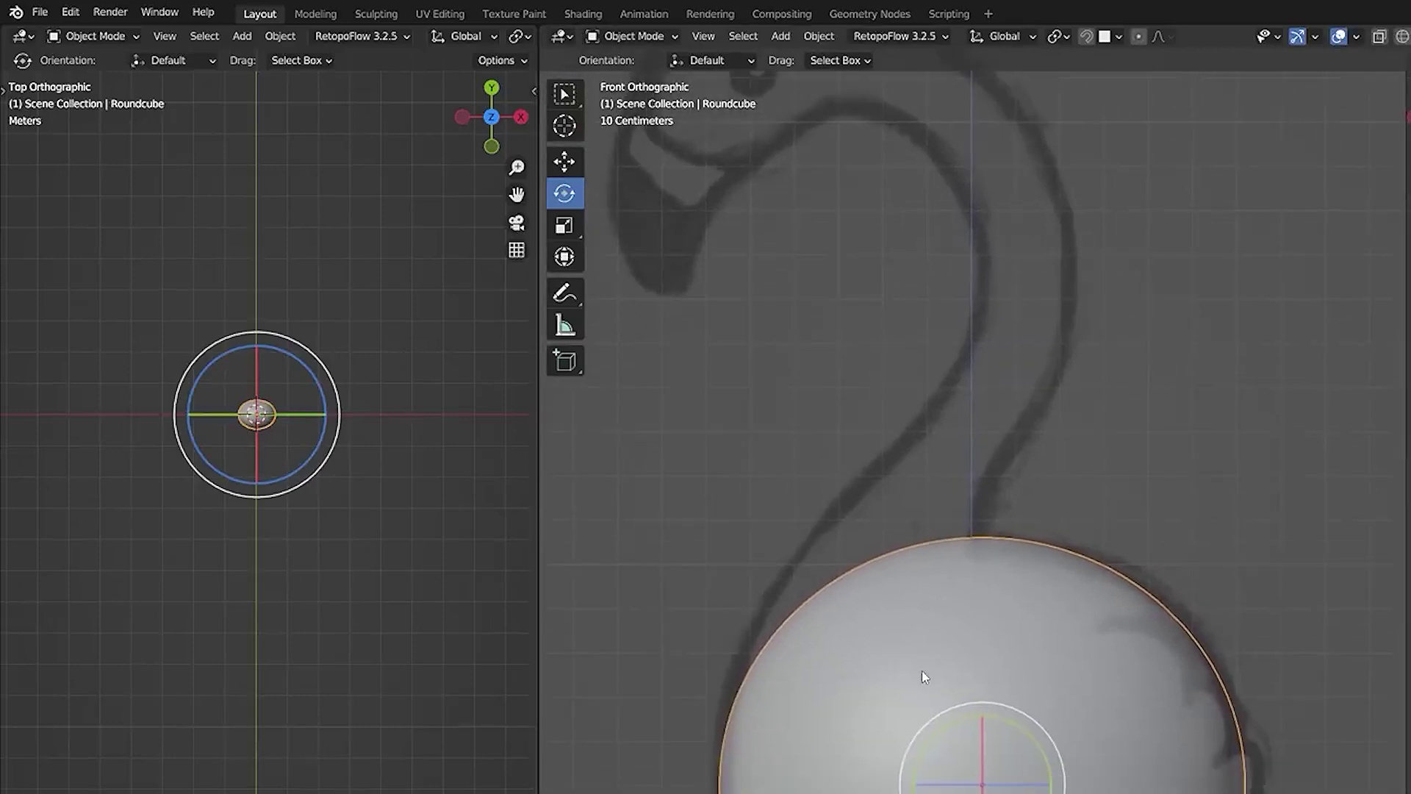
key(shift+a)
mouse_move(895, 693)
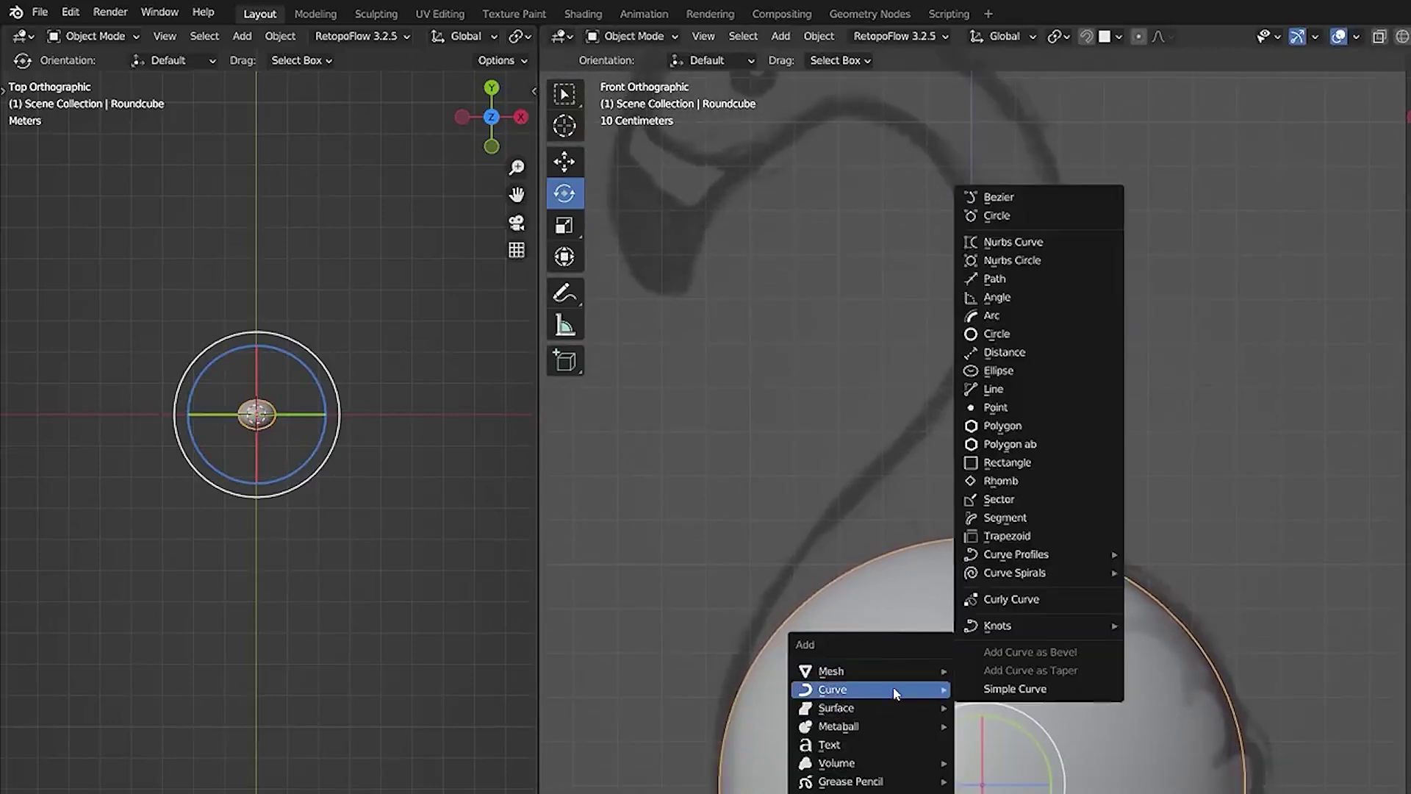
click(1021, 198)
scroll(1020, 368, down, 3)
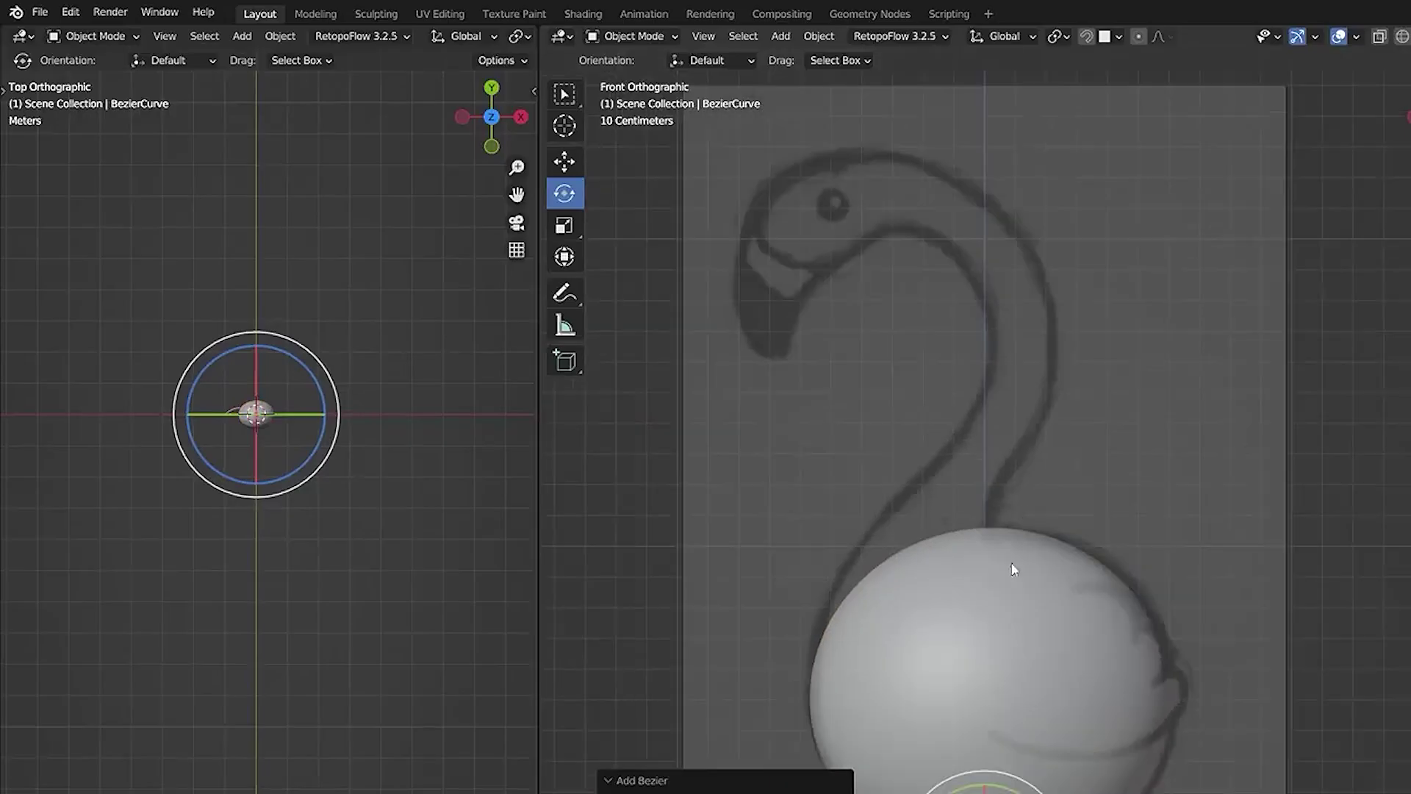
shift+middle_drag(1029, 757, 1051, 672)
Step: Rotate the Bezier curve 90° in the front view and 90° about Z so it stands upright facing the front
text(r0)
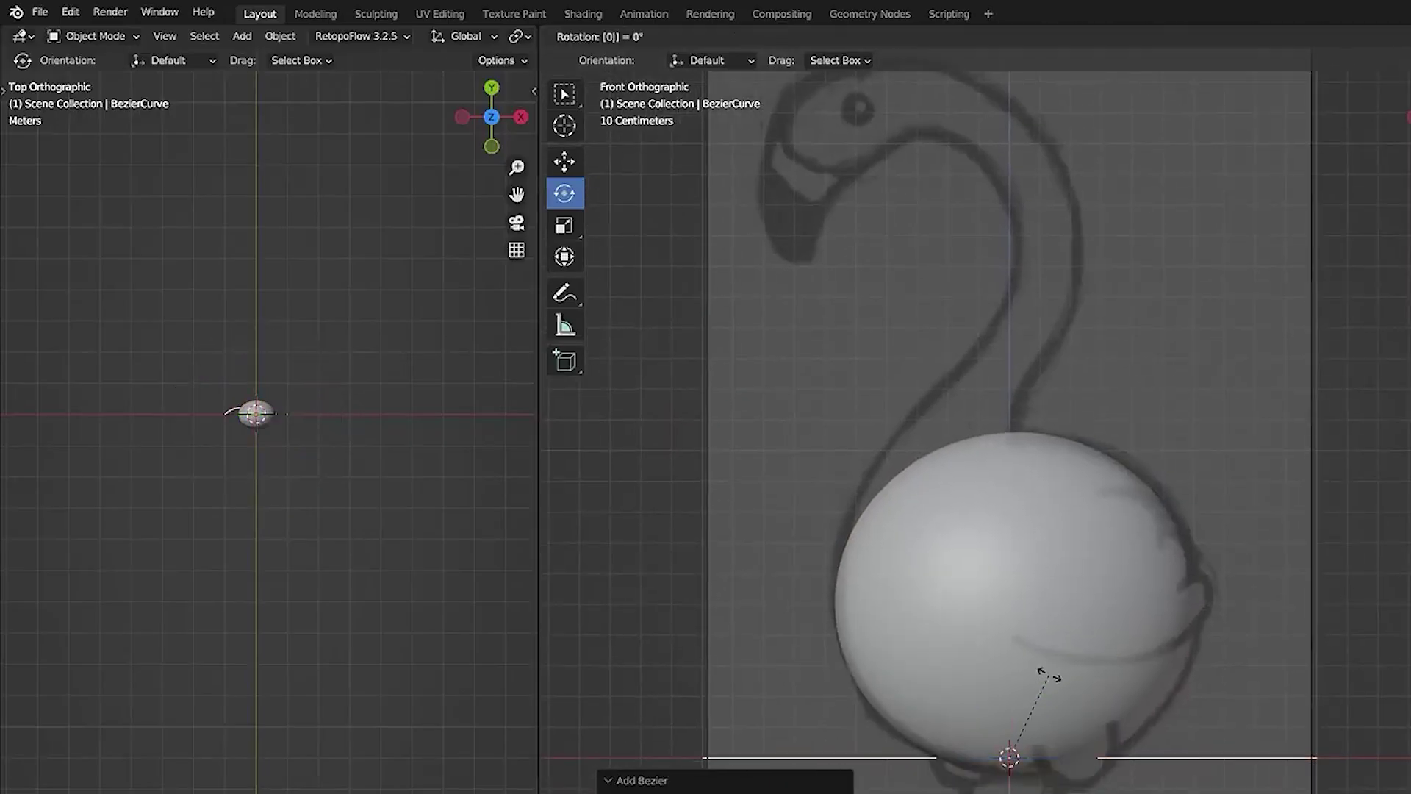
text(90)
key(Return)
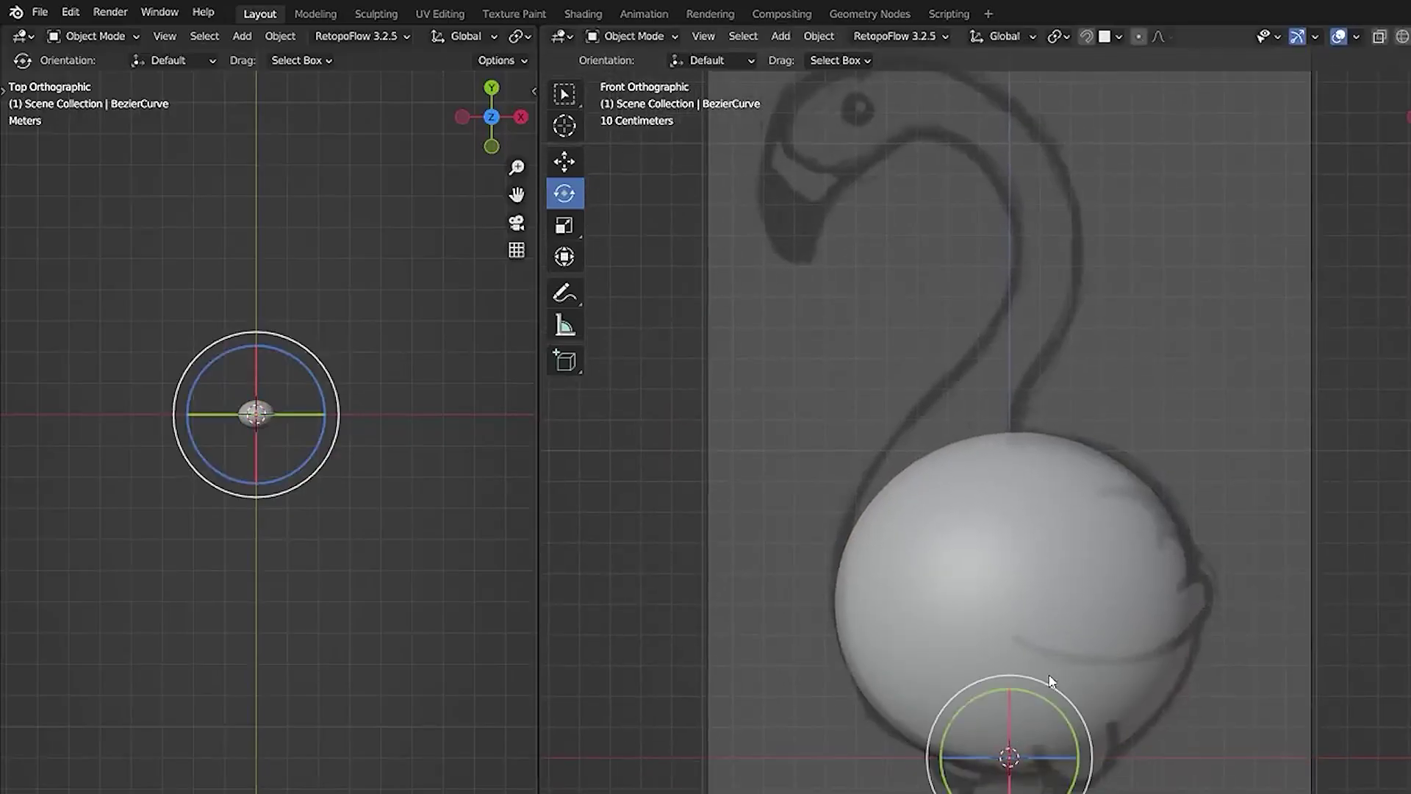
text(rxz90)
key(Return)
Step: Move the upright Bezier curve up above the body, over the neck in the reference image
key(g)
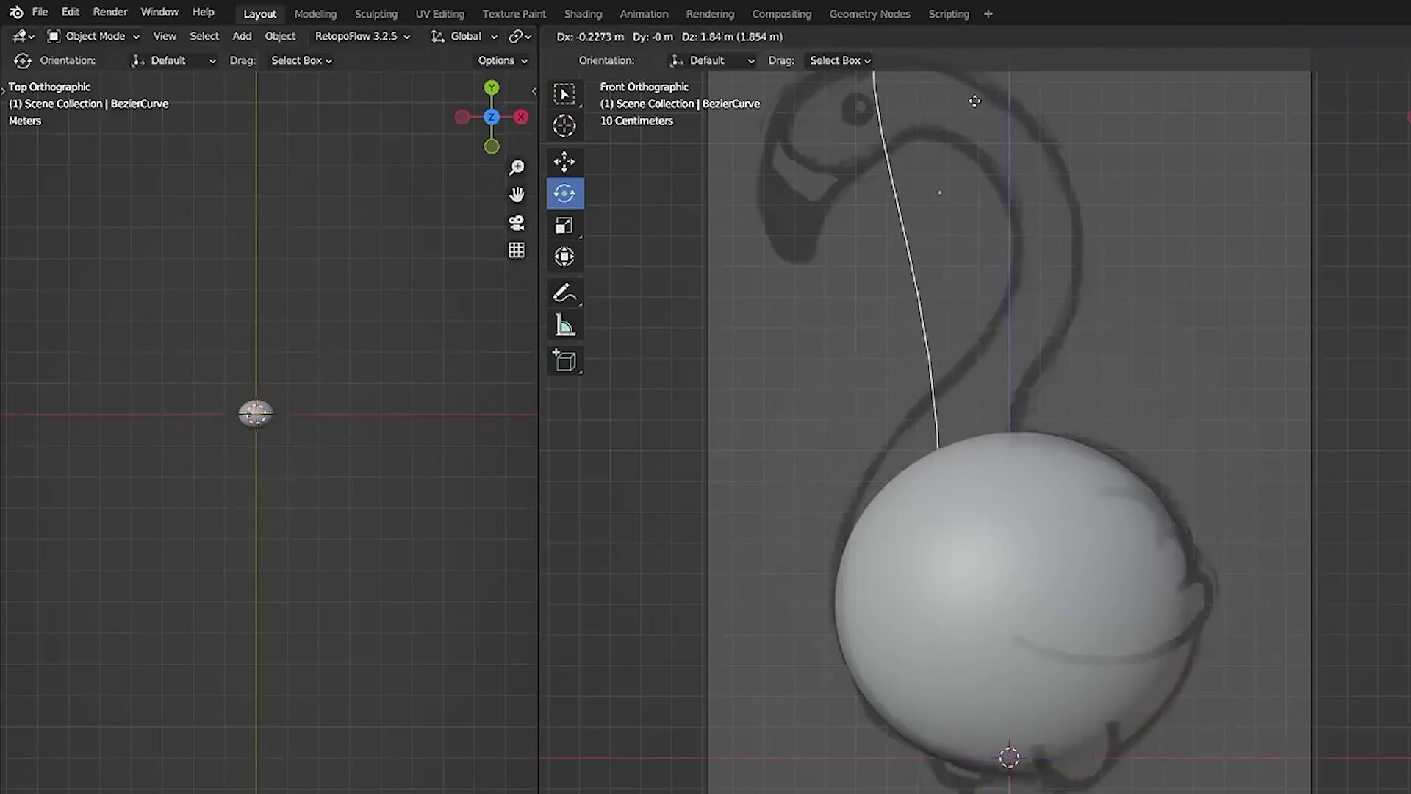
click(984, 133)
shift+middle_drag(983, 334, 970, 470)
Step: Enter Edit Mode on the curve and scale its control point handles by 0.25 around their individual origins
key(Tab)
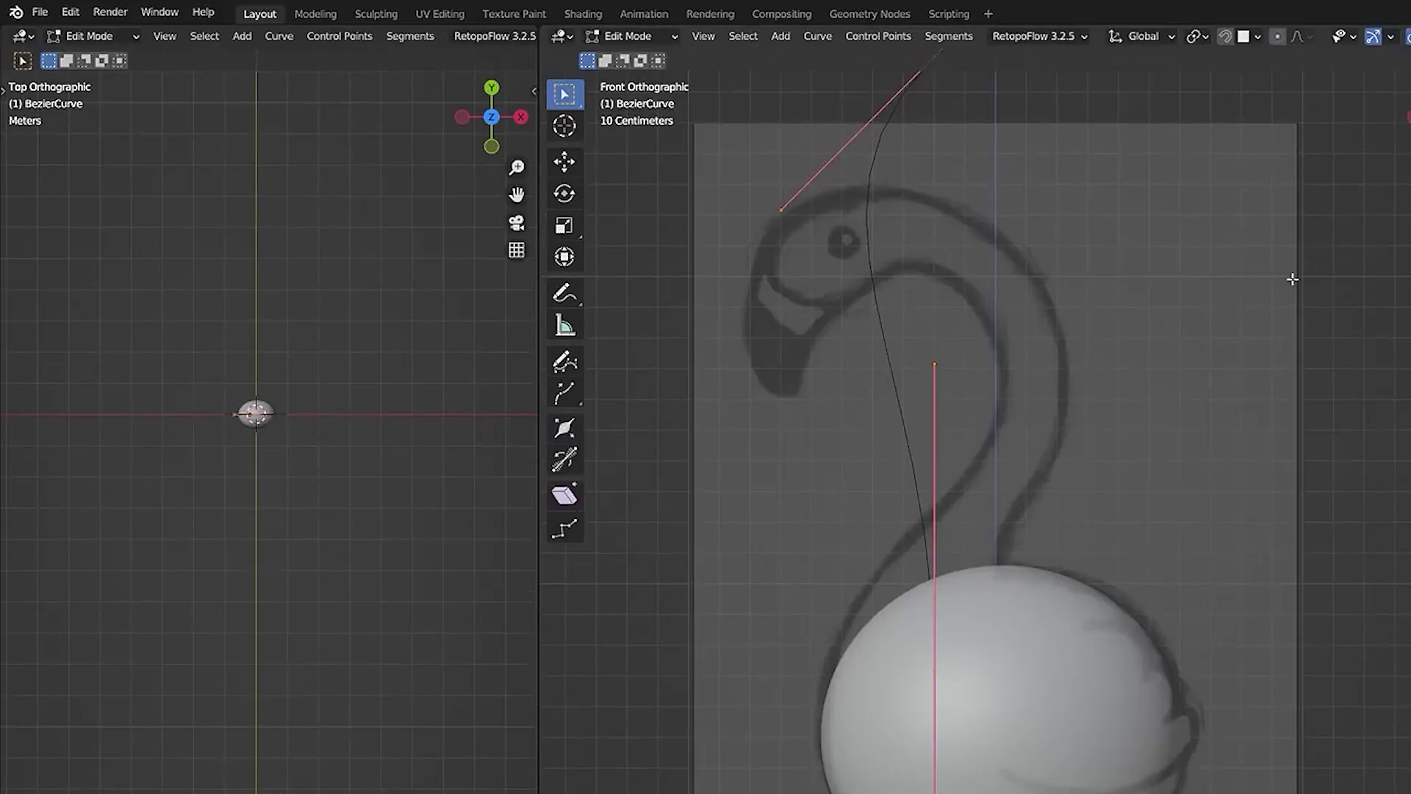
click(1194, 37)
click(1281, 98)
text(.25)
key(Return)
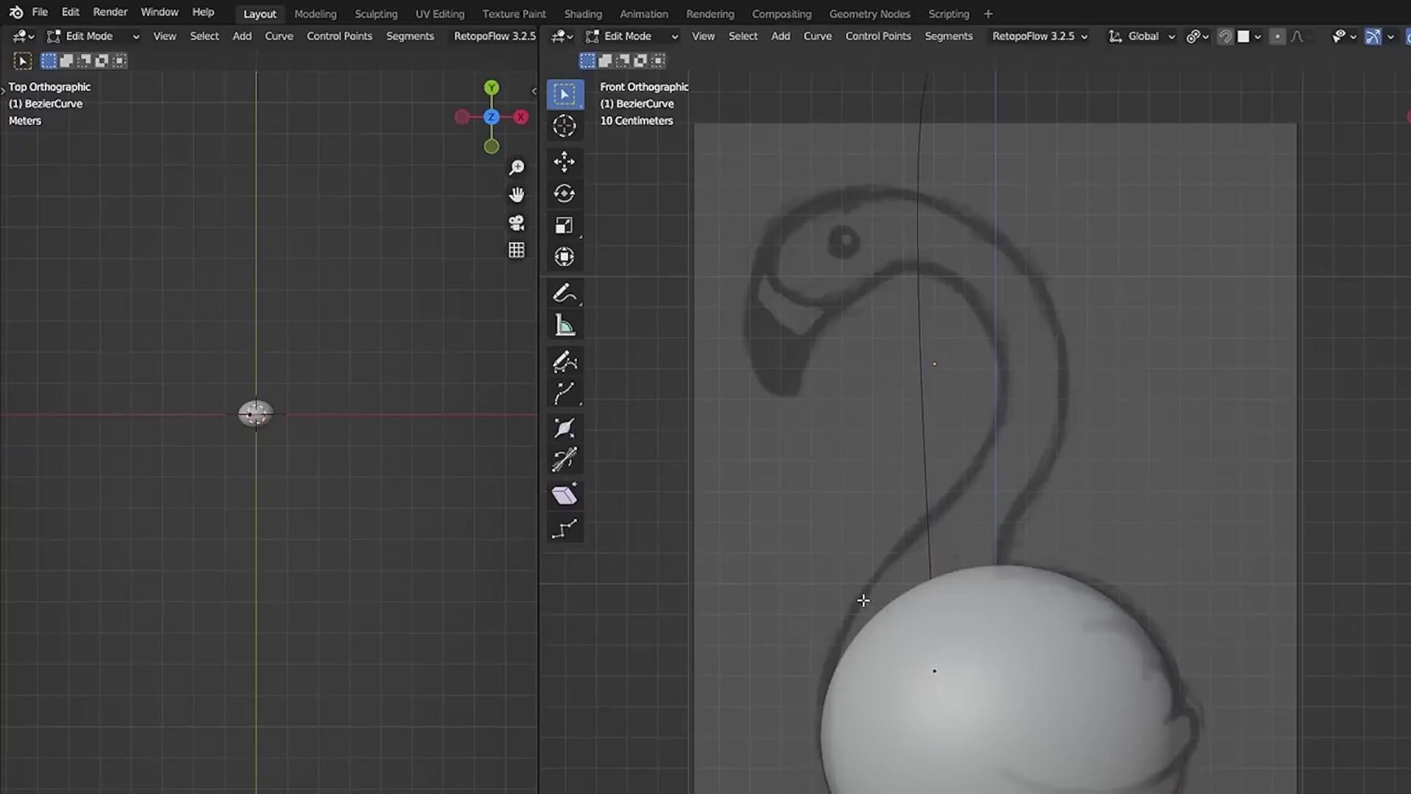
Step: Move the curve's lower control point slightly up and towards the front of the body, at the base of the neck
click(1005, 713)
key(g)
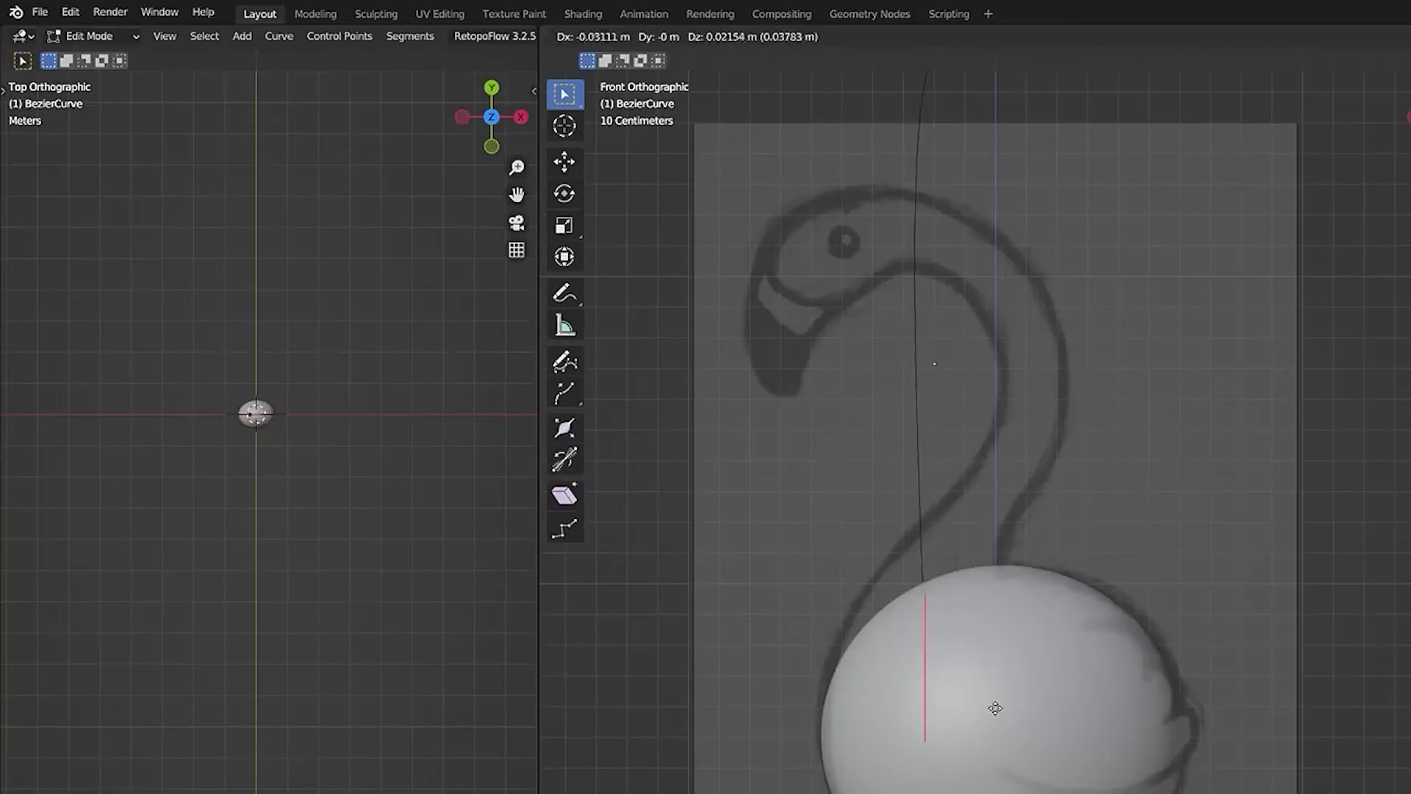
click(979, 696)
Step: Move the curve's upper control point into the rear bend of the neck and rotate its handles to near vertical
shift+middle_drag(914, 471, 906, 601)
key(g)
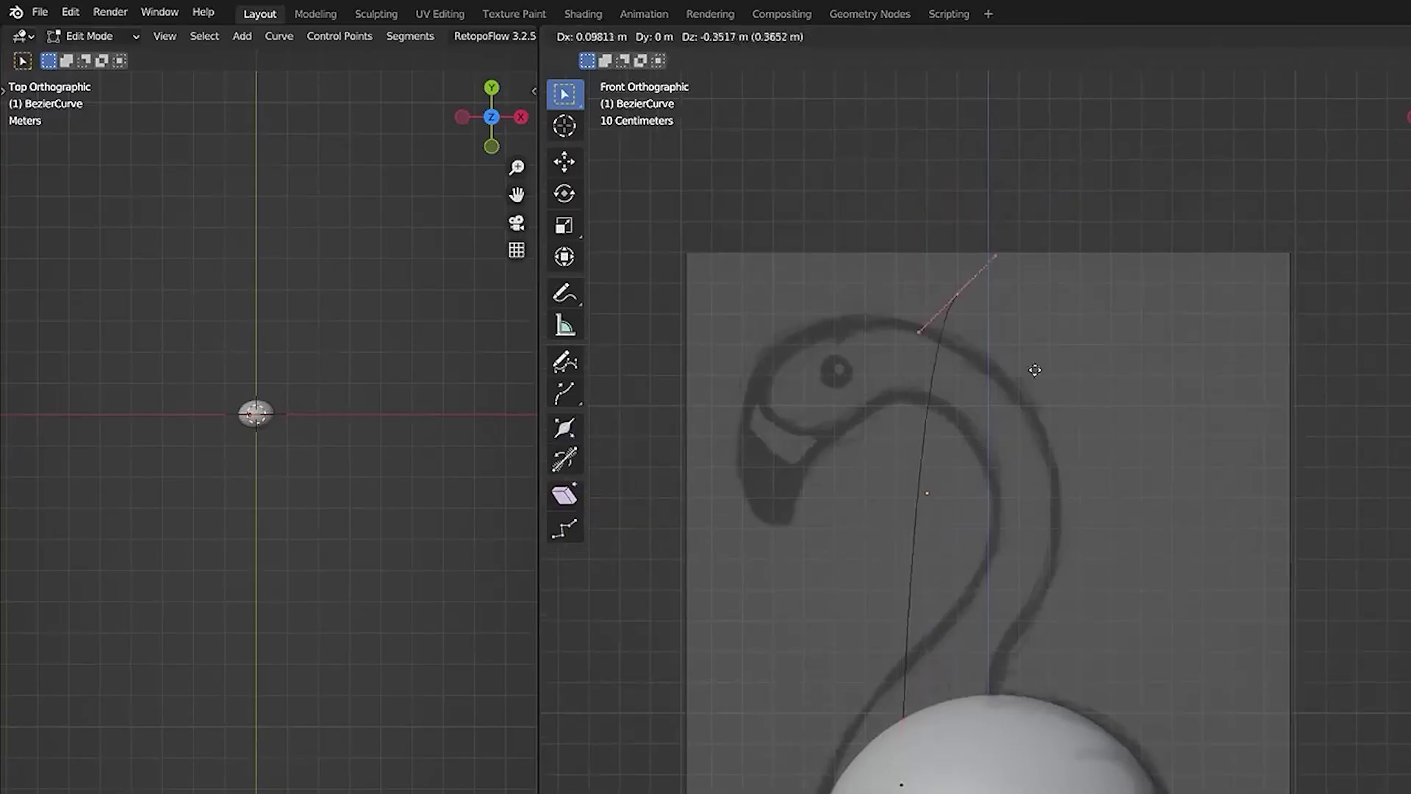
click(1092, 570)
key(r)
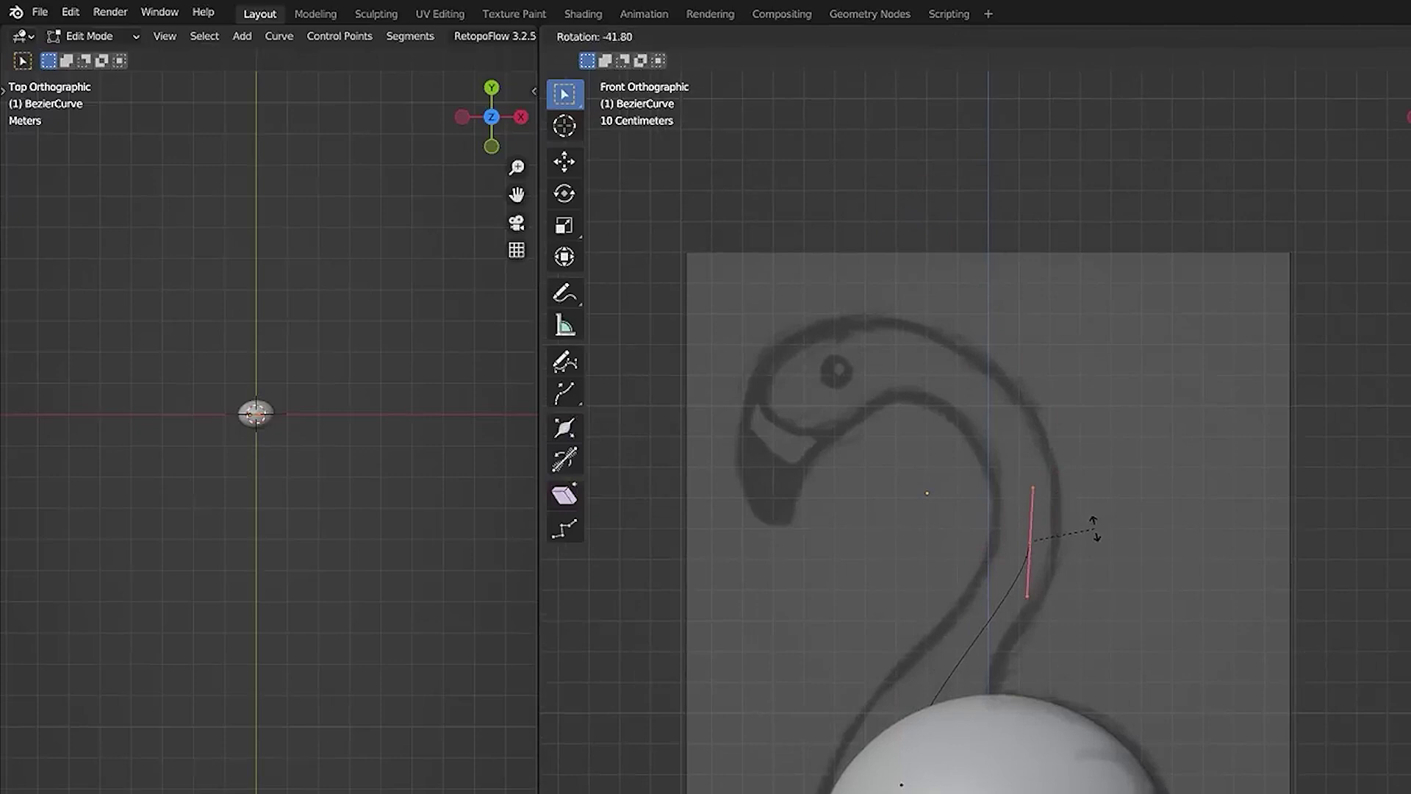
click(1095, 523)
key(g)
click(1099, 552)
Step: Nudge the curve's base control point by about 0.03 m to centre the lower neck within the drawn outline
click(1046, 663)
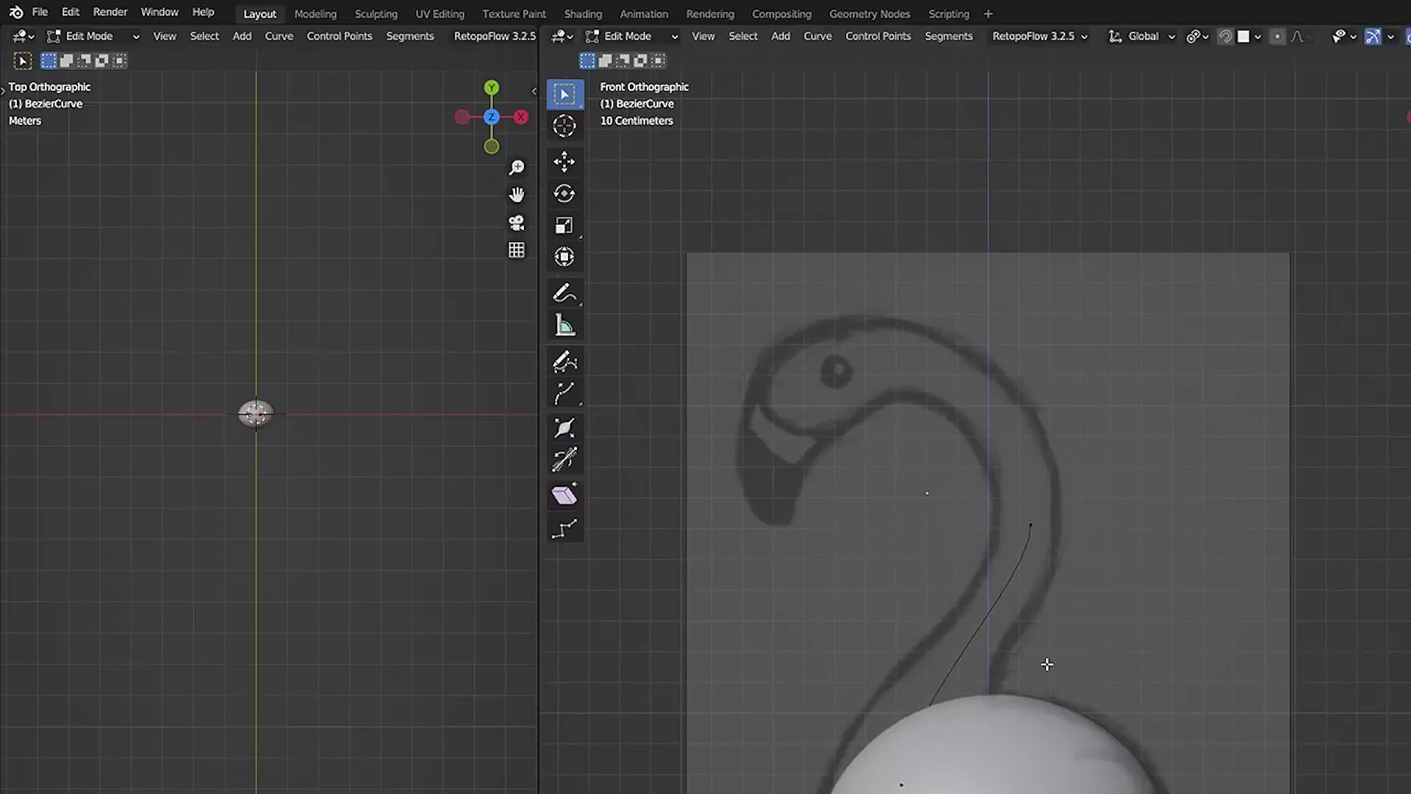
middle_drag(1046, 664, 1047, 663)
key(KP_1)
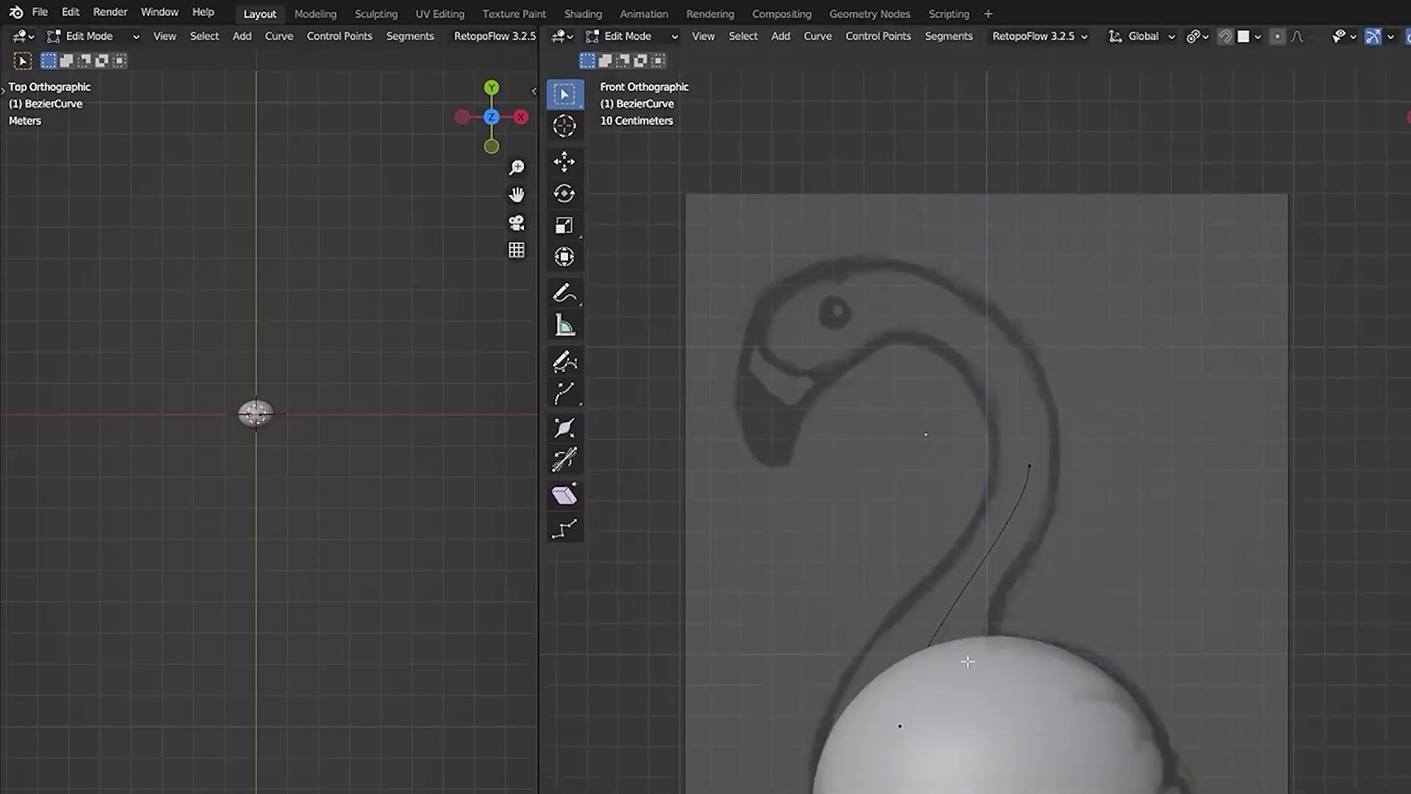
key(g)
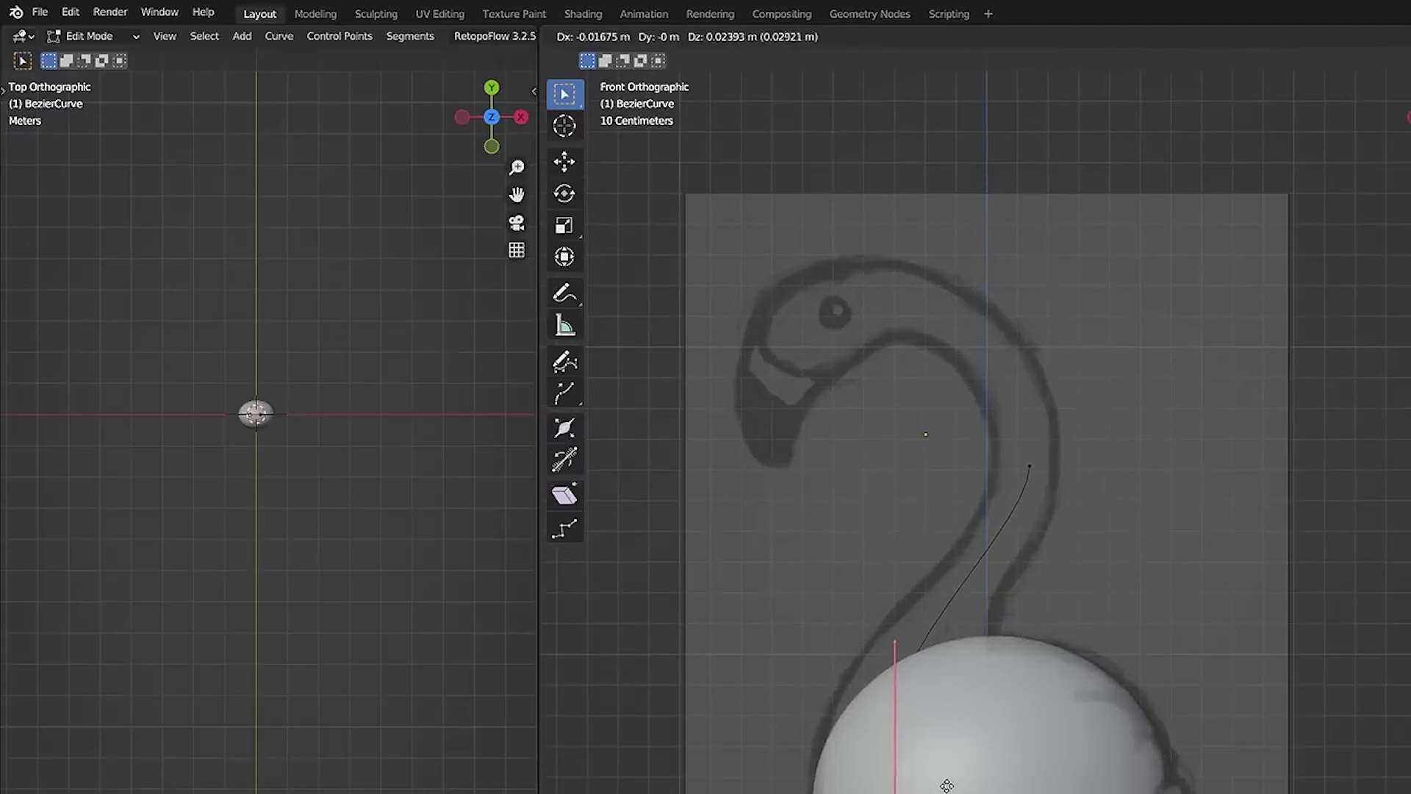
click(947, 783)
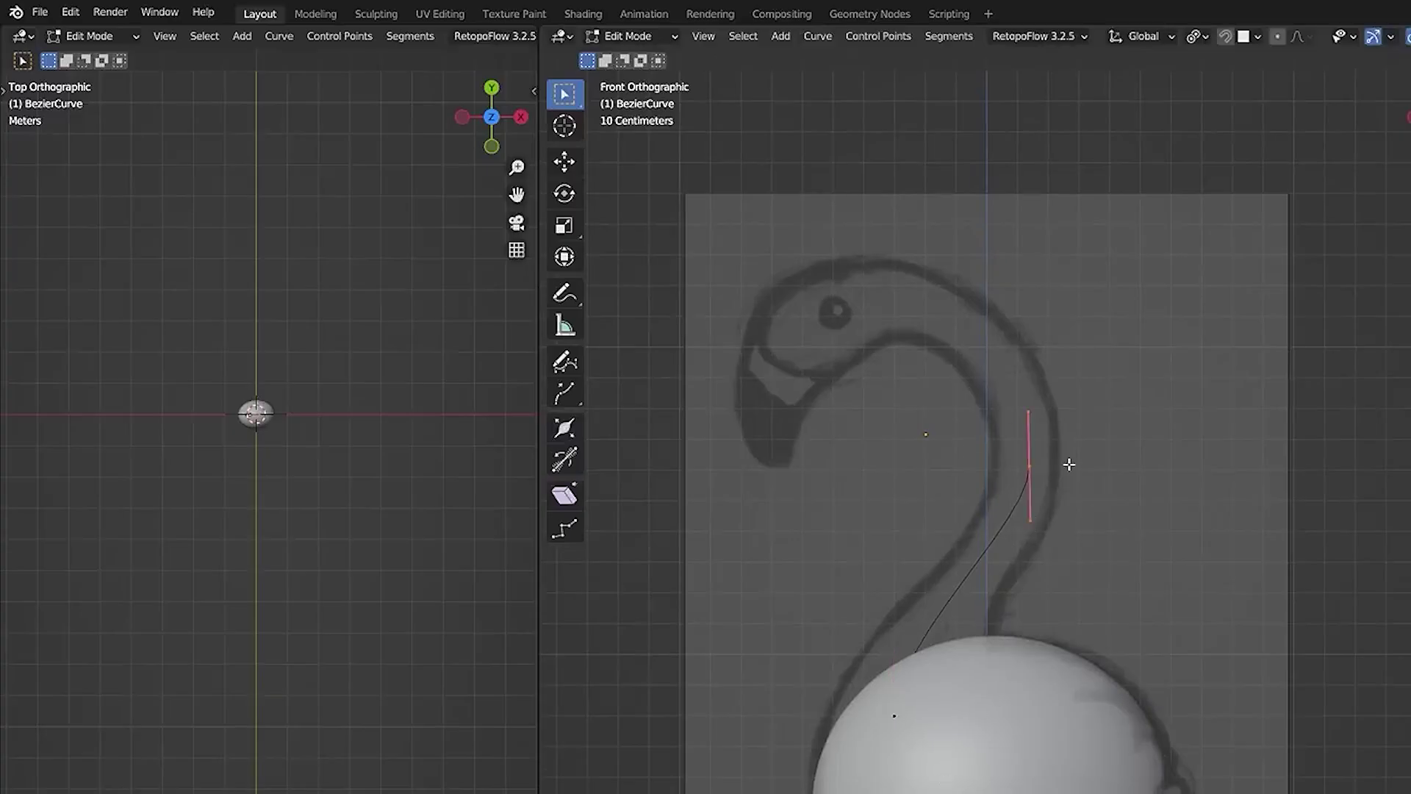
Step: Extrude a new control point to the top of the head, rotate it -90°, and lengthen its handles
shift+middle_drag(1071, 467, 1102, 652)
key(g)
click(965, 492)
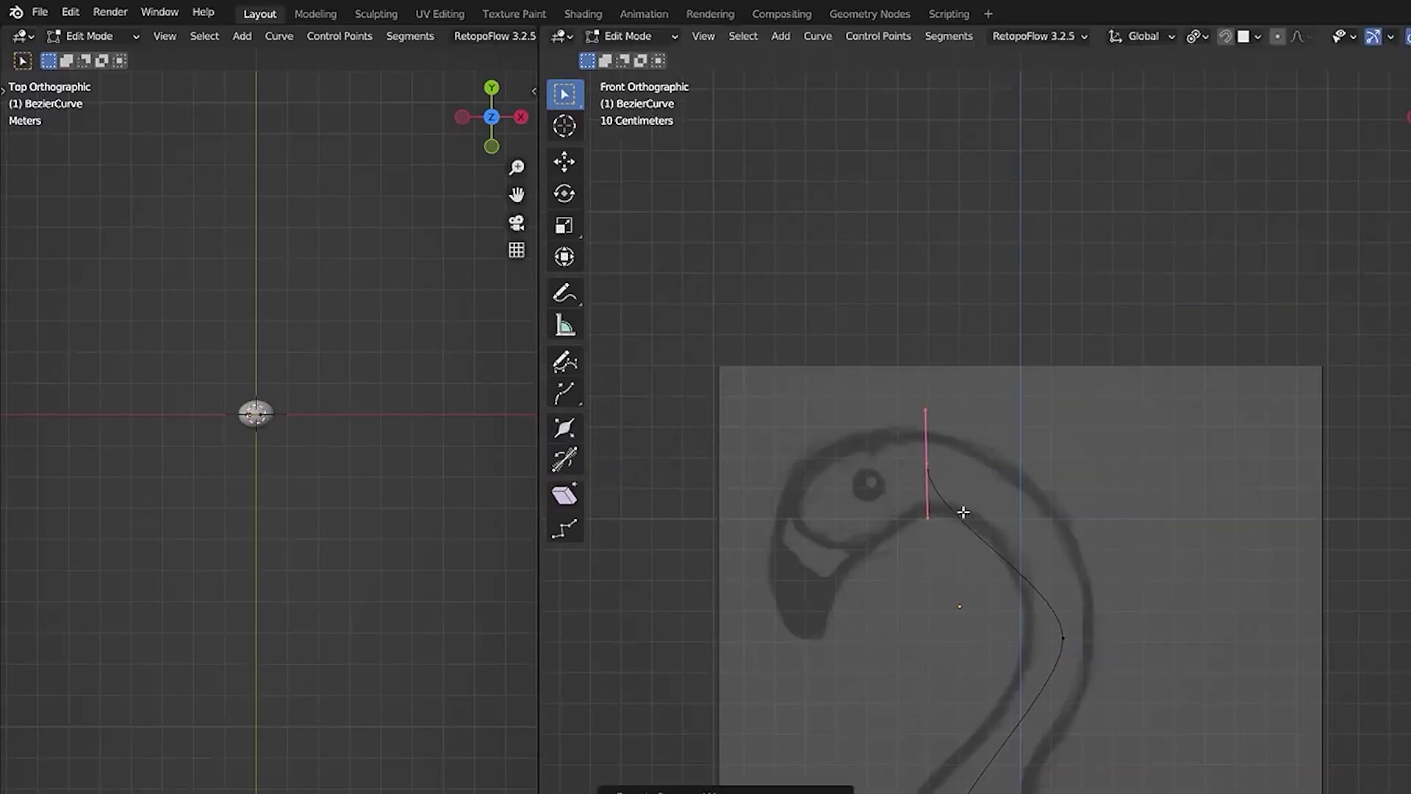
text(r-90)
key(Return)
key(s)
click(1142, 606)
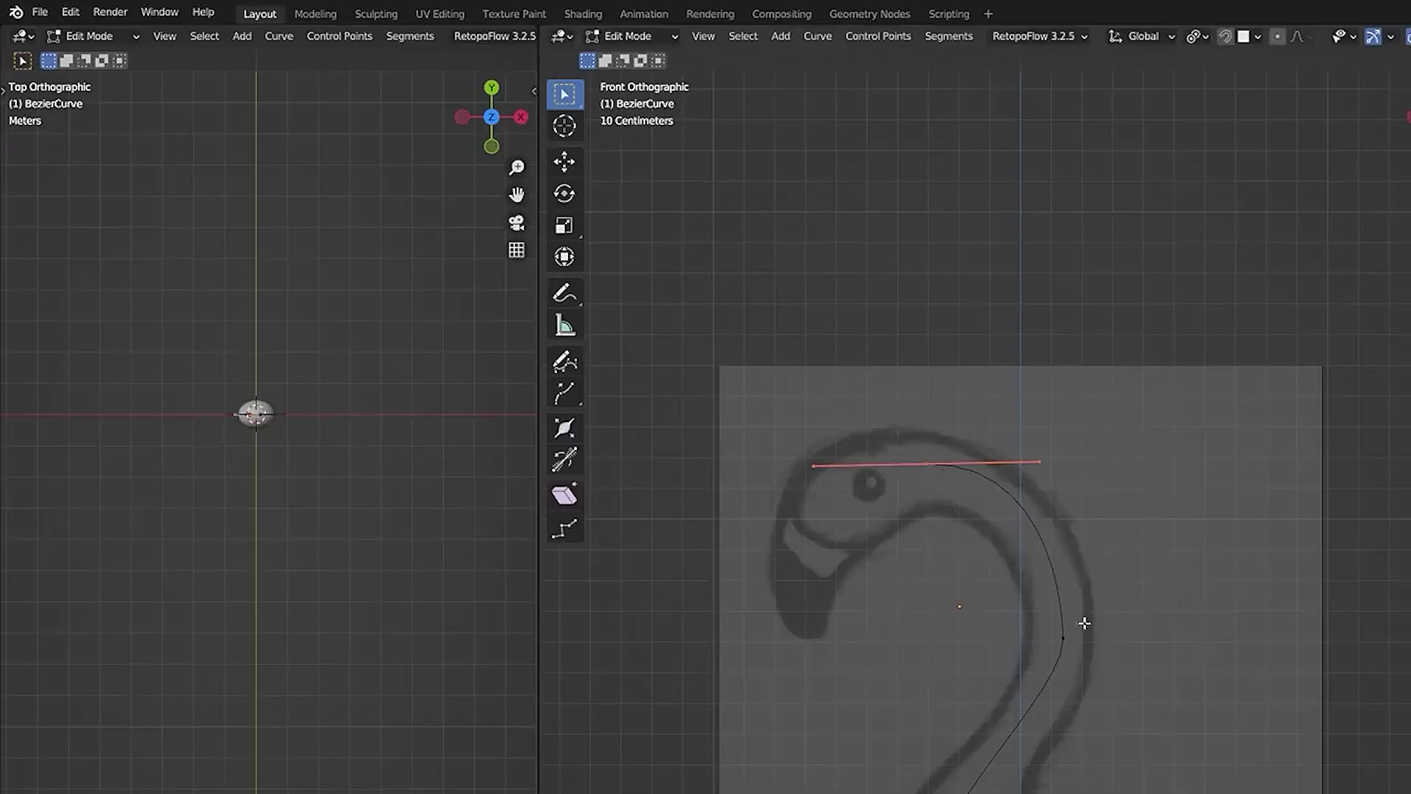
Step: Adjust the mid-neck control point's handle length and position so the curve follows the centre of the neck bend
key(s)
click(1259, 733)
key(g)
click(1129, 620)
key(s)
click(1221, 714)
Step: Shorten the head control point's handles, and nudge and rotate the mid-neck point to refine the neck's curvature
key(s)
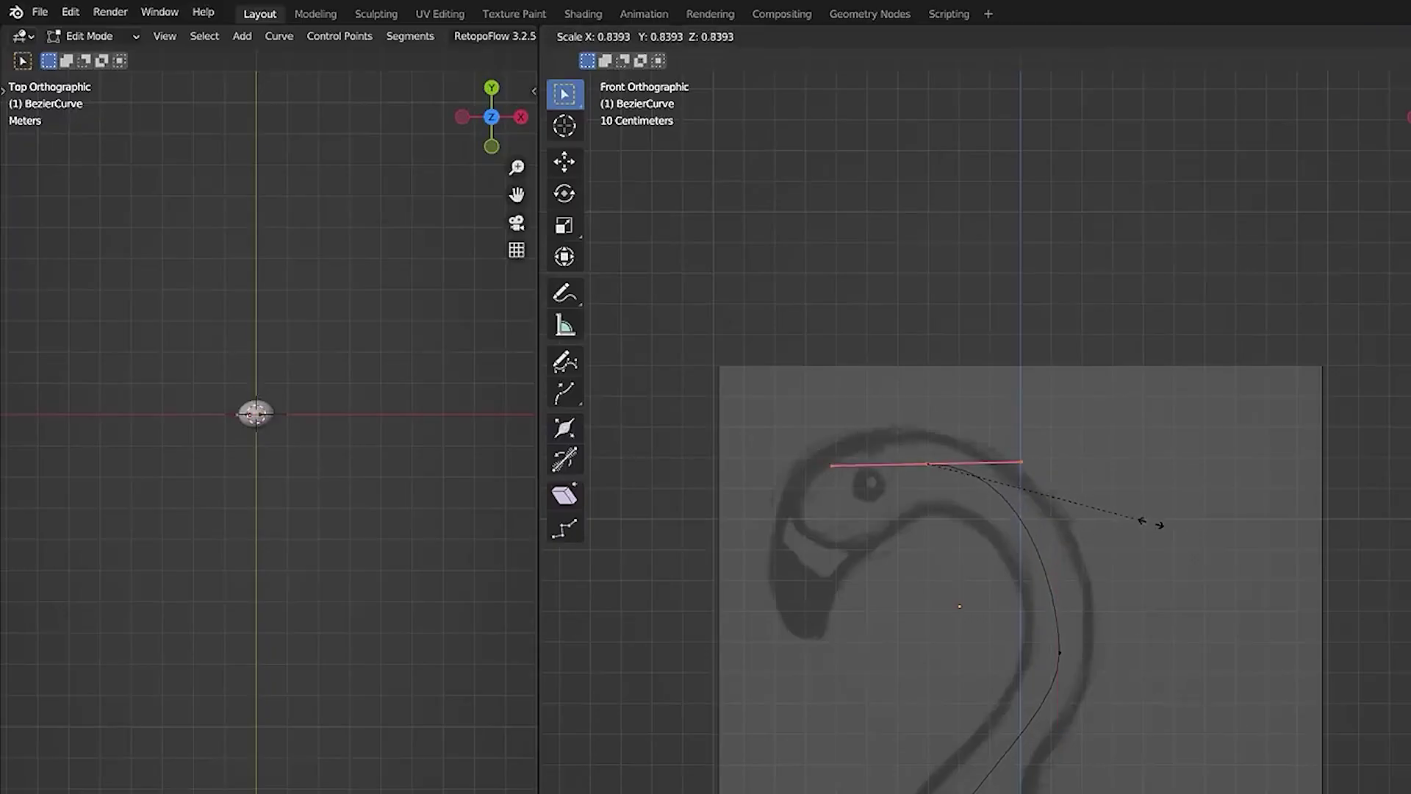
click(1207, 541)
key(g)
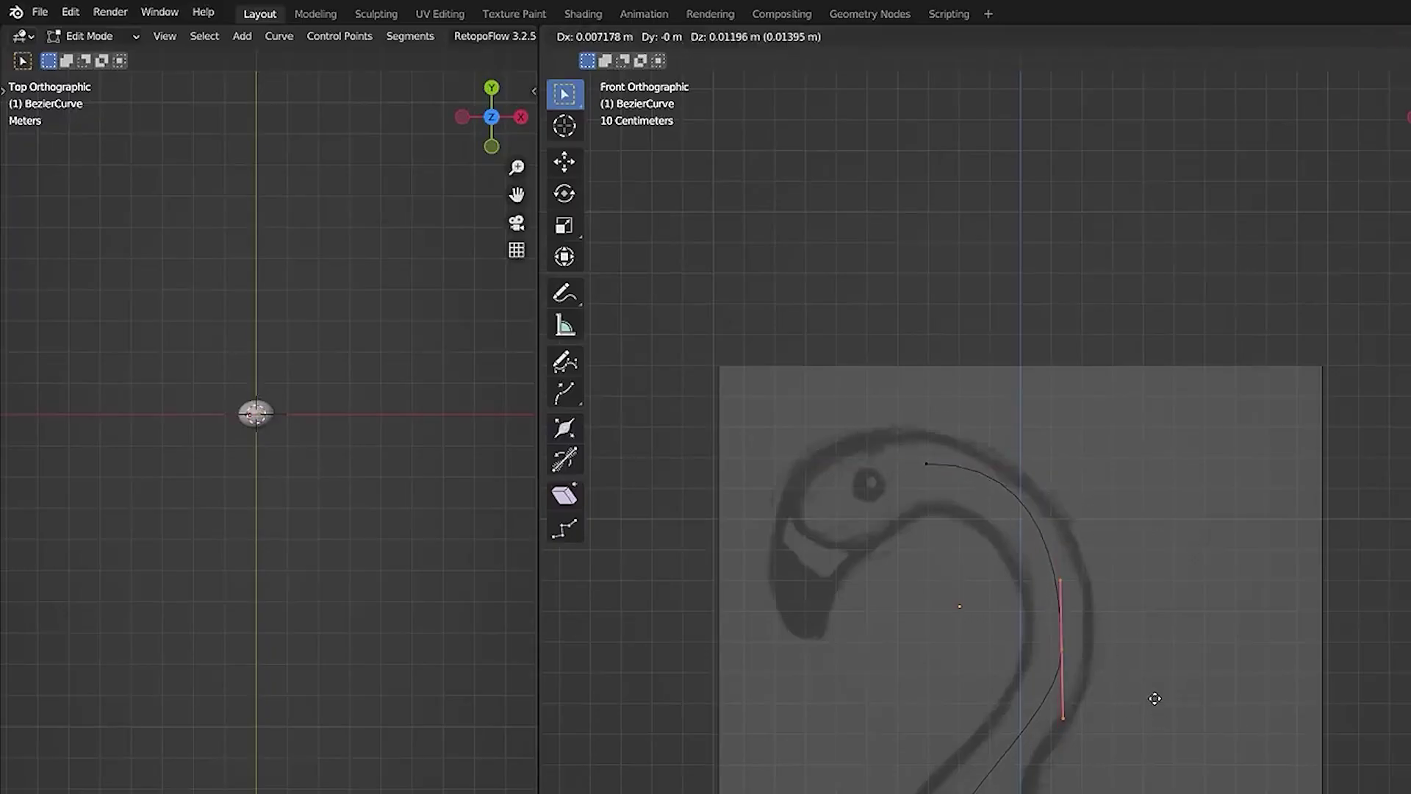
key(r)
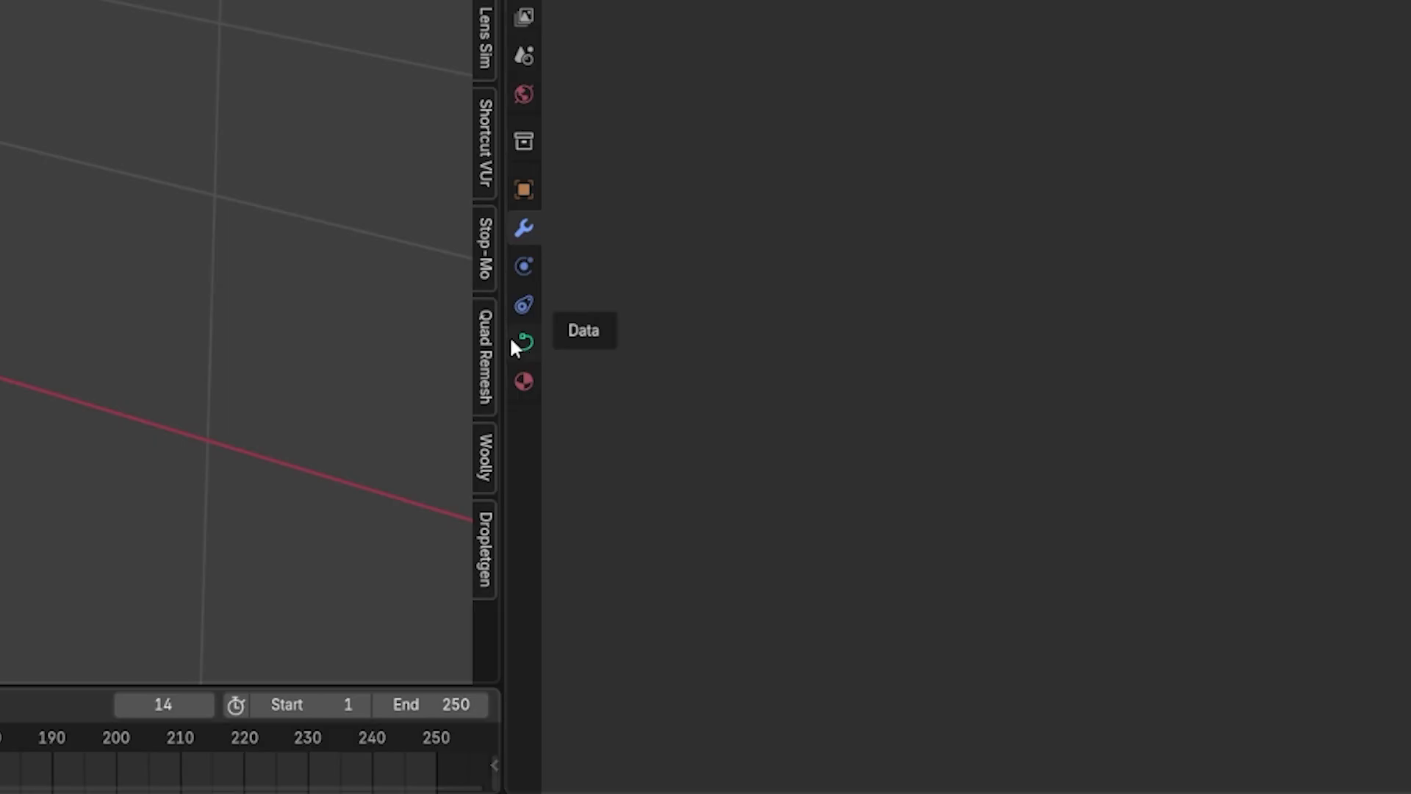
Step: Give the neck curve a round bevel and increase its depth until the tube approximates the drawn neck's thickness
click(515, 342)
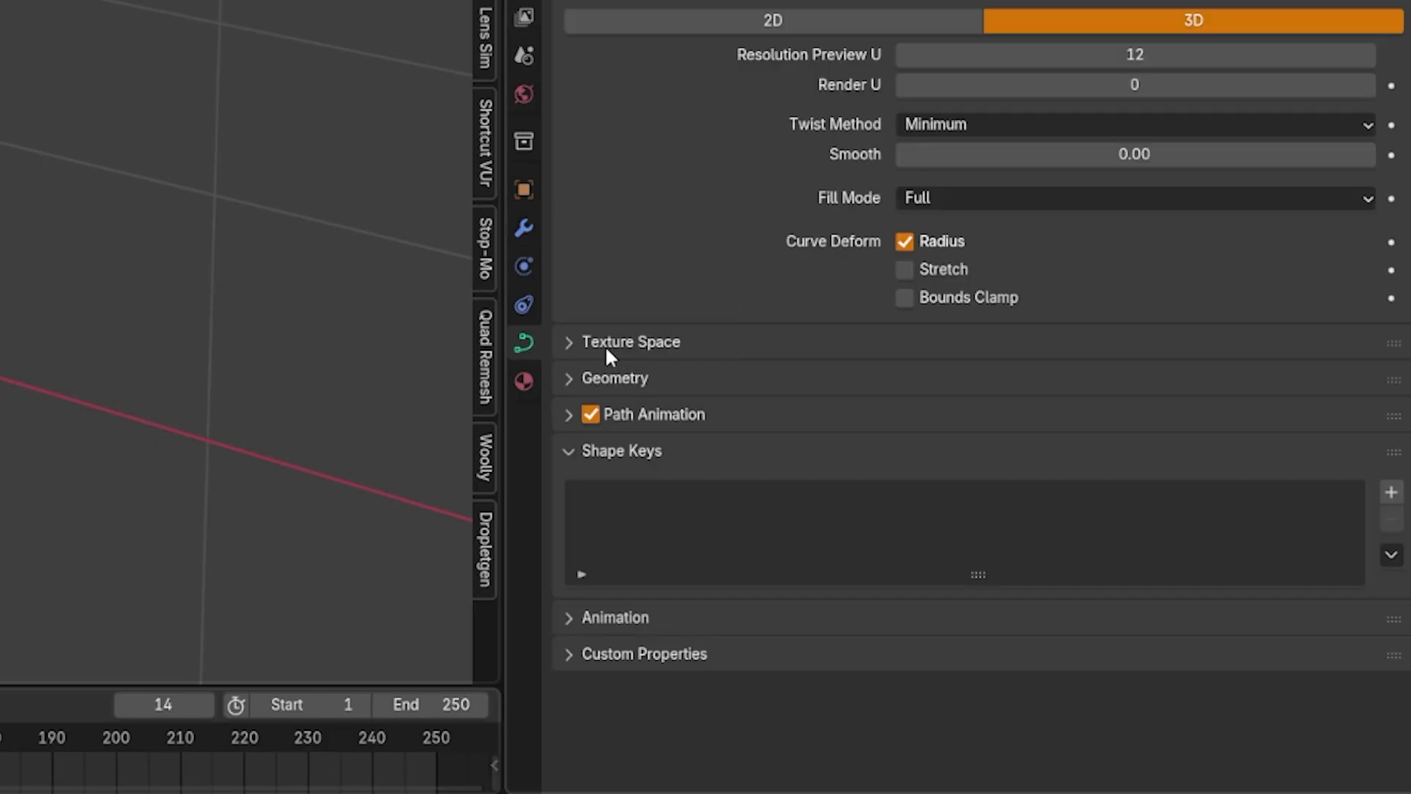
click(713, 378)
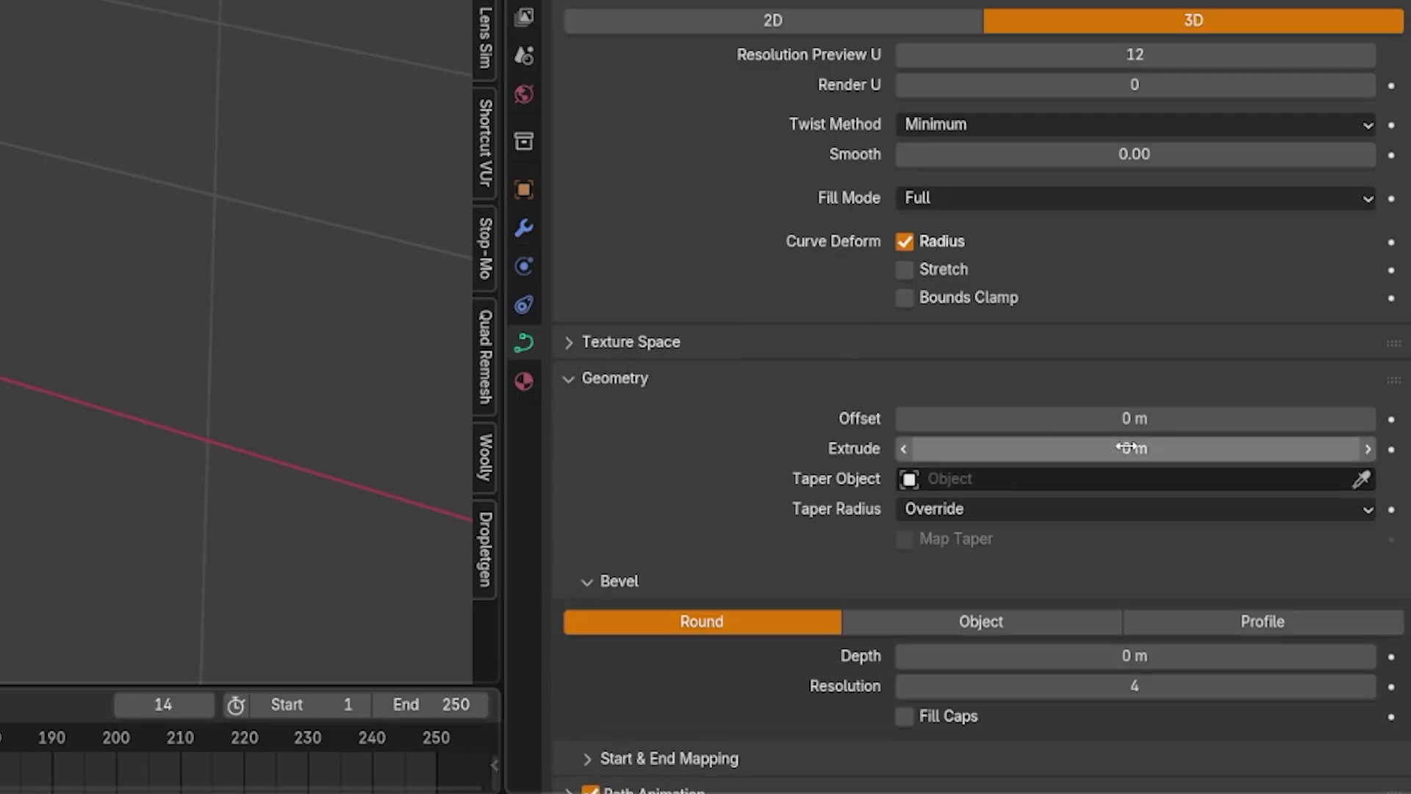
drag(1058, 661, 1059, 660)
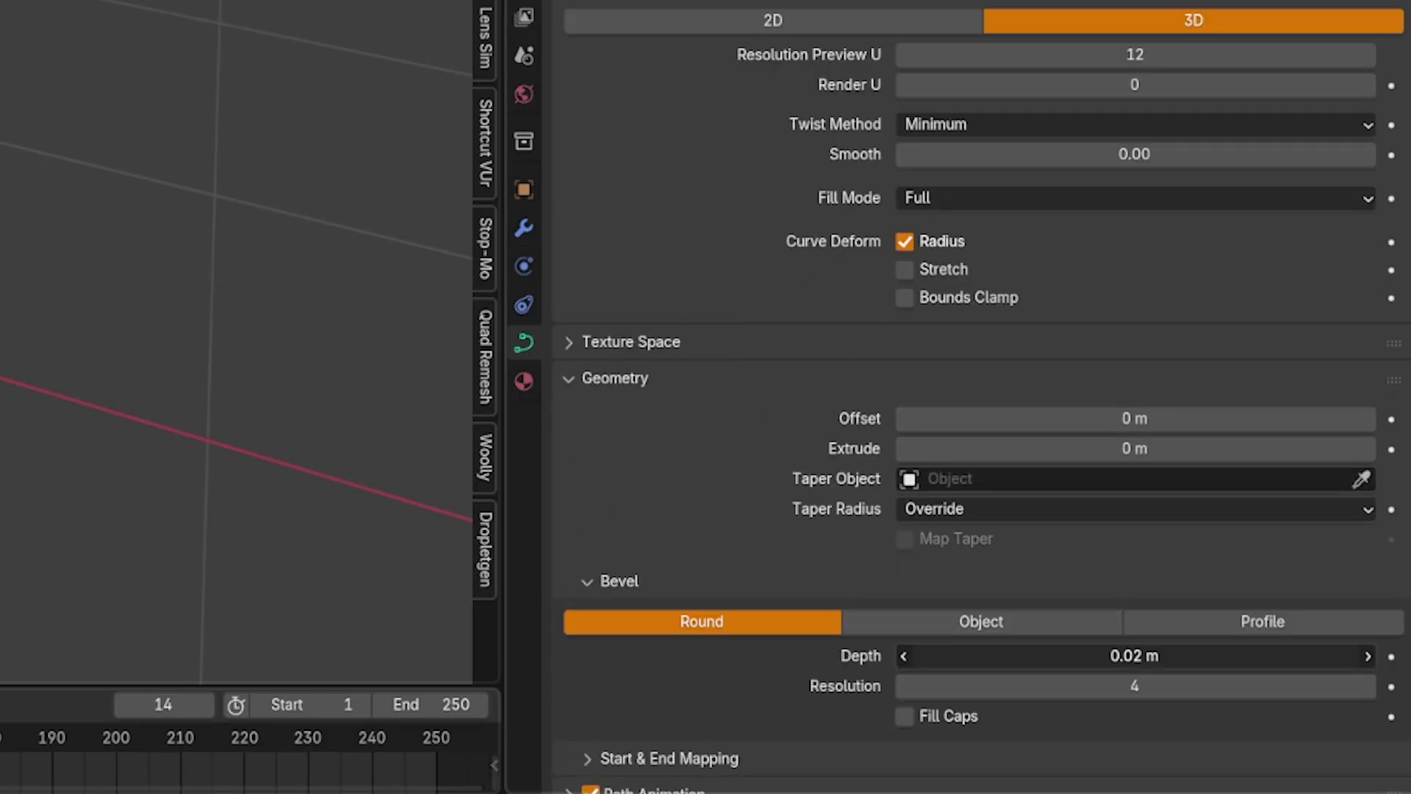
drag(1058, 660, 1066, 660)
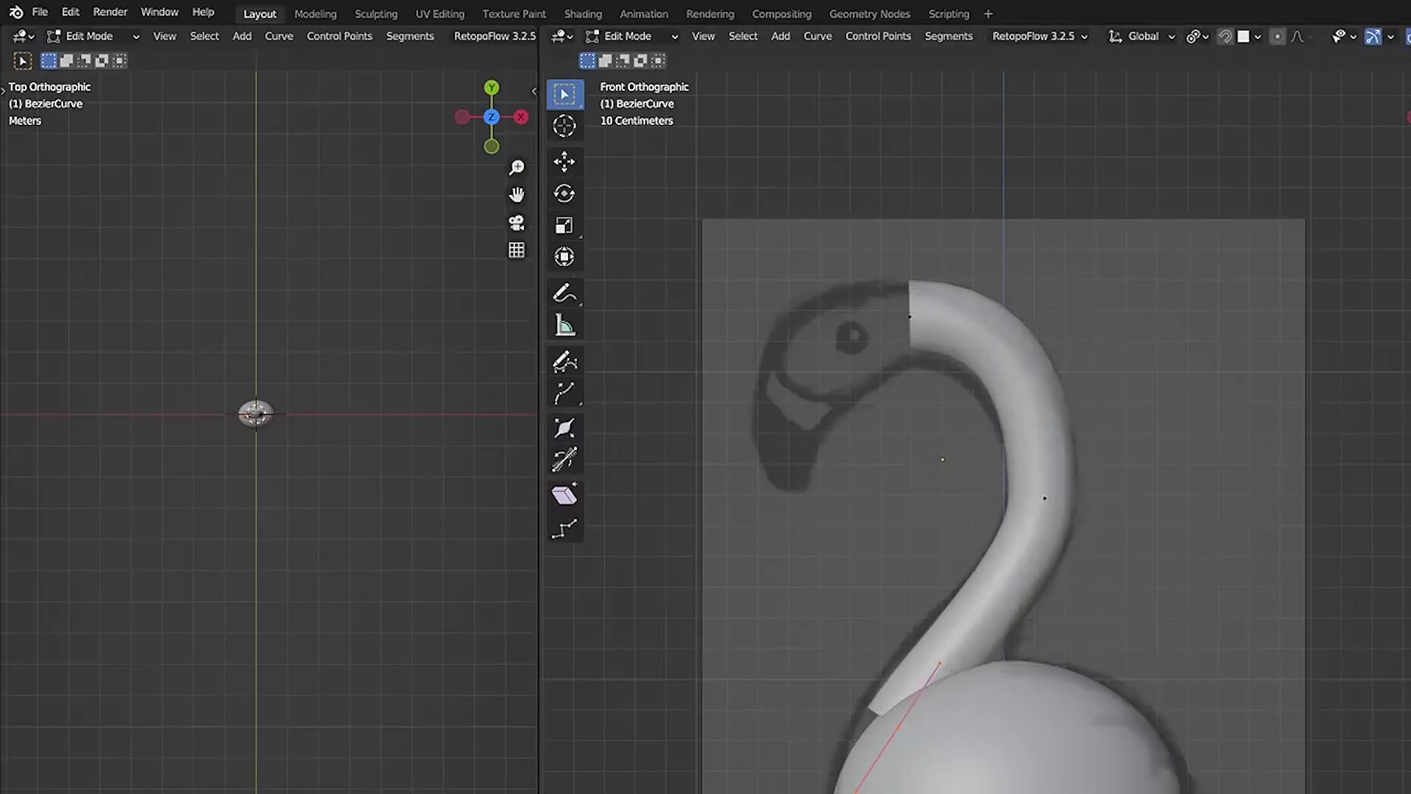
Step: Lengthen the mid-neck control point's handles and scale the head control point's handles so the tube follows the upper neck bend
shift+middle_drag(1010, 479, 988, 412)
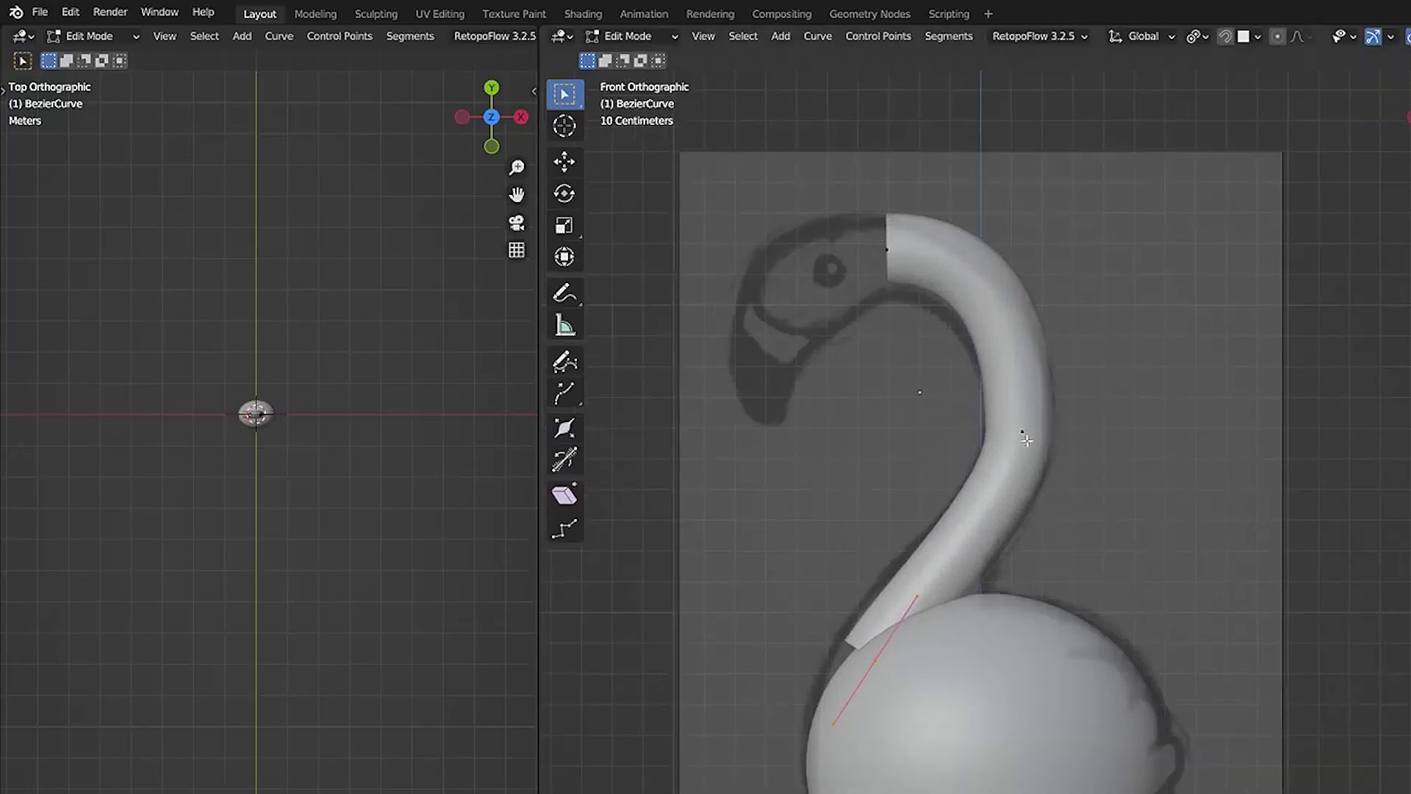
key(s)
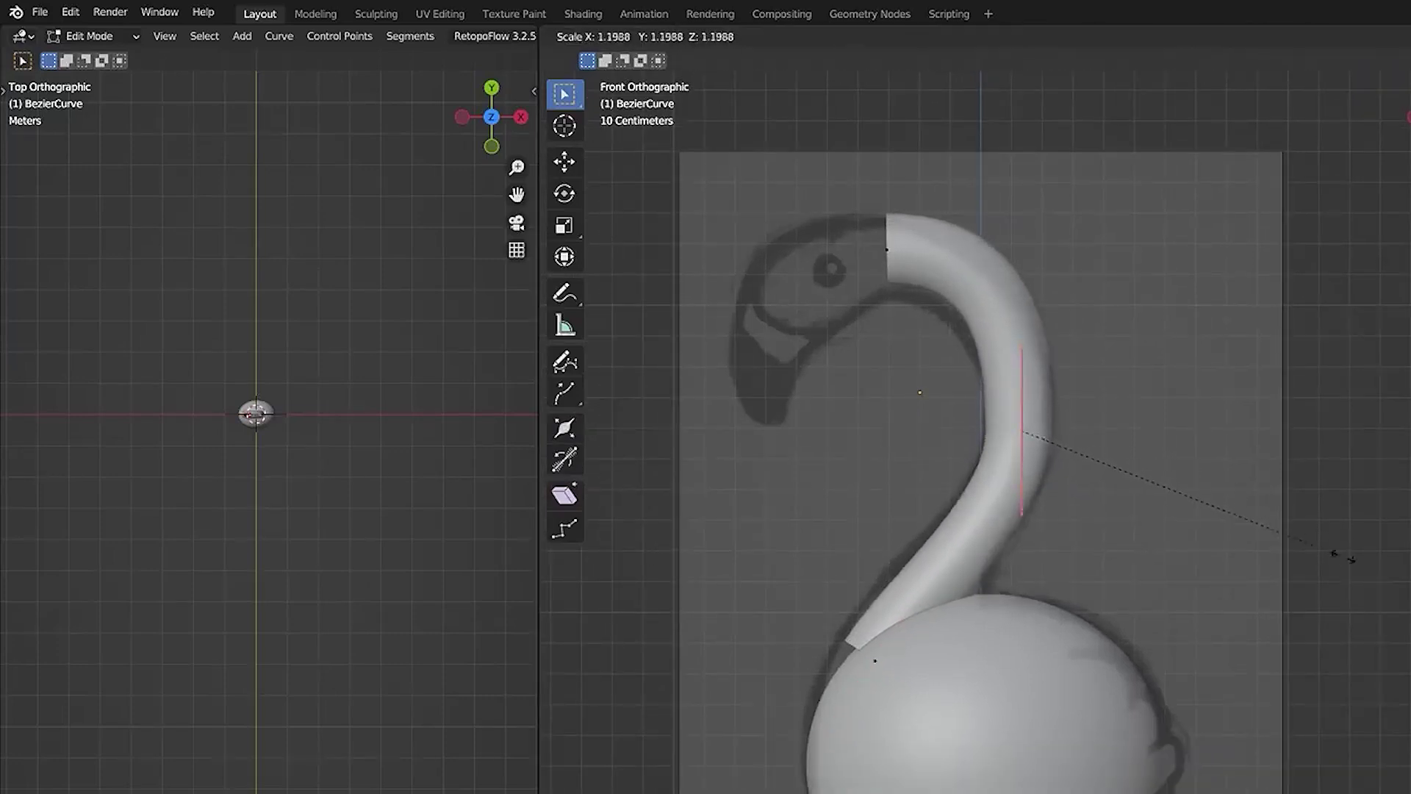
click(919, 295)
key(s)
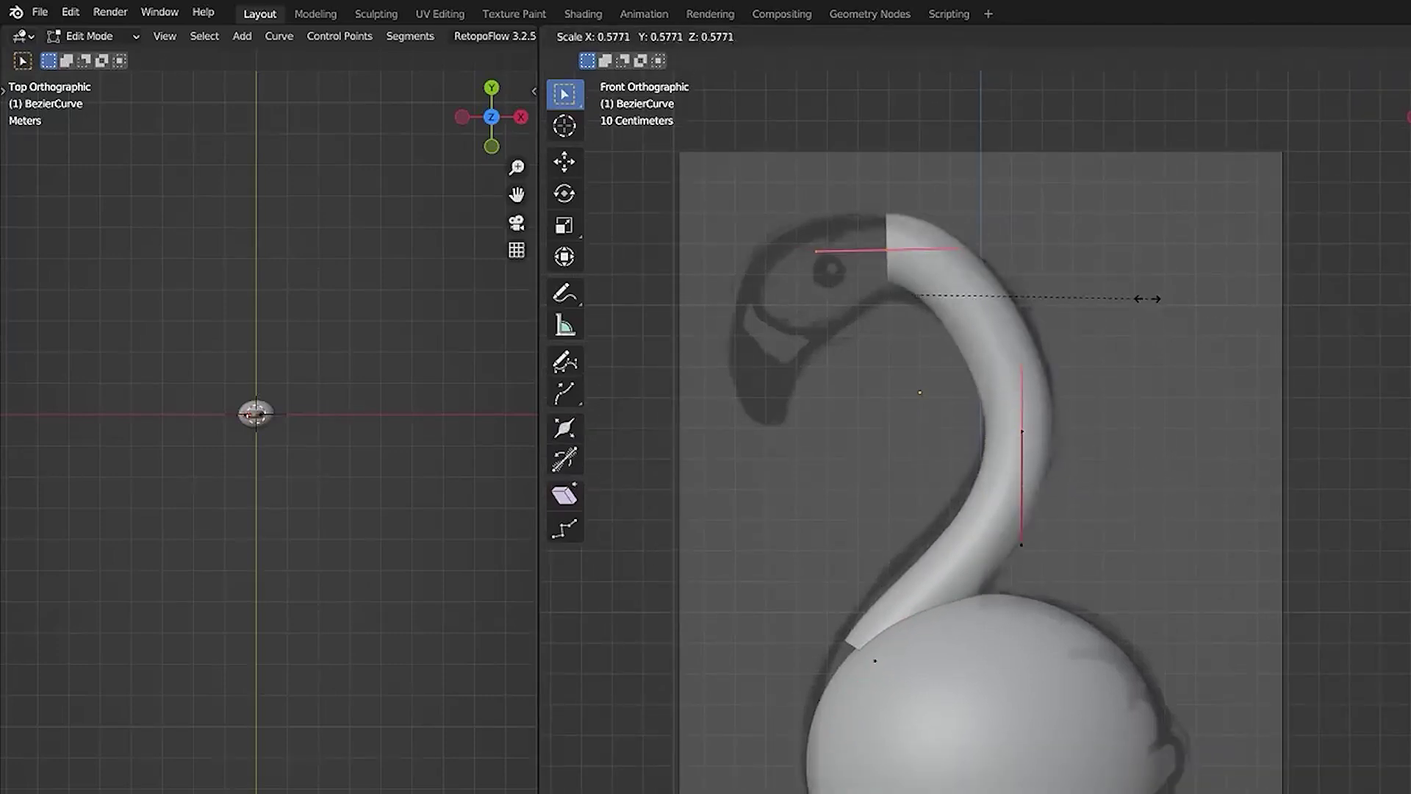
click(1206, 315)
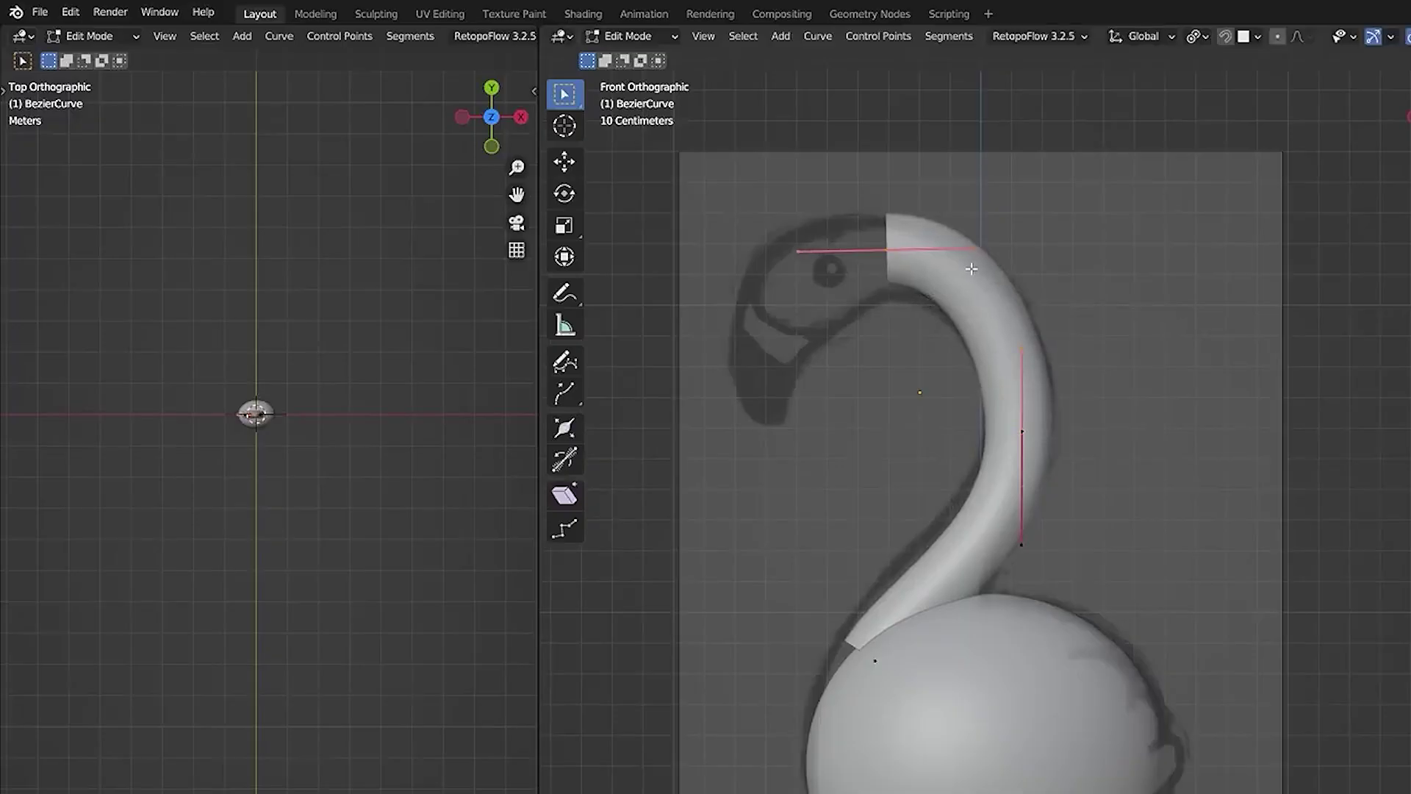
key(g)
click(903, 283)
key(r)
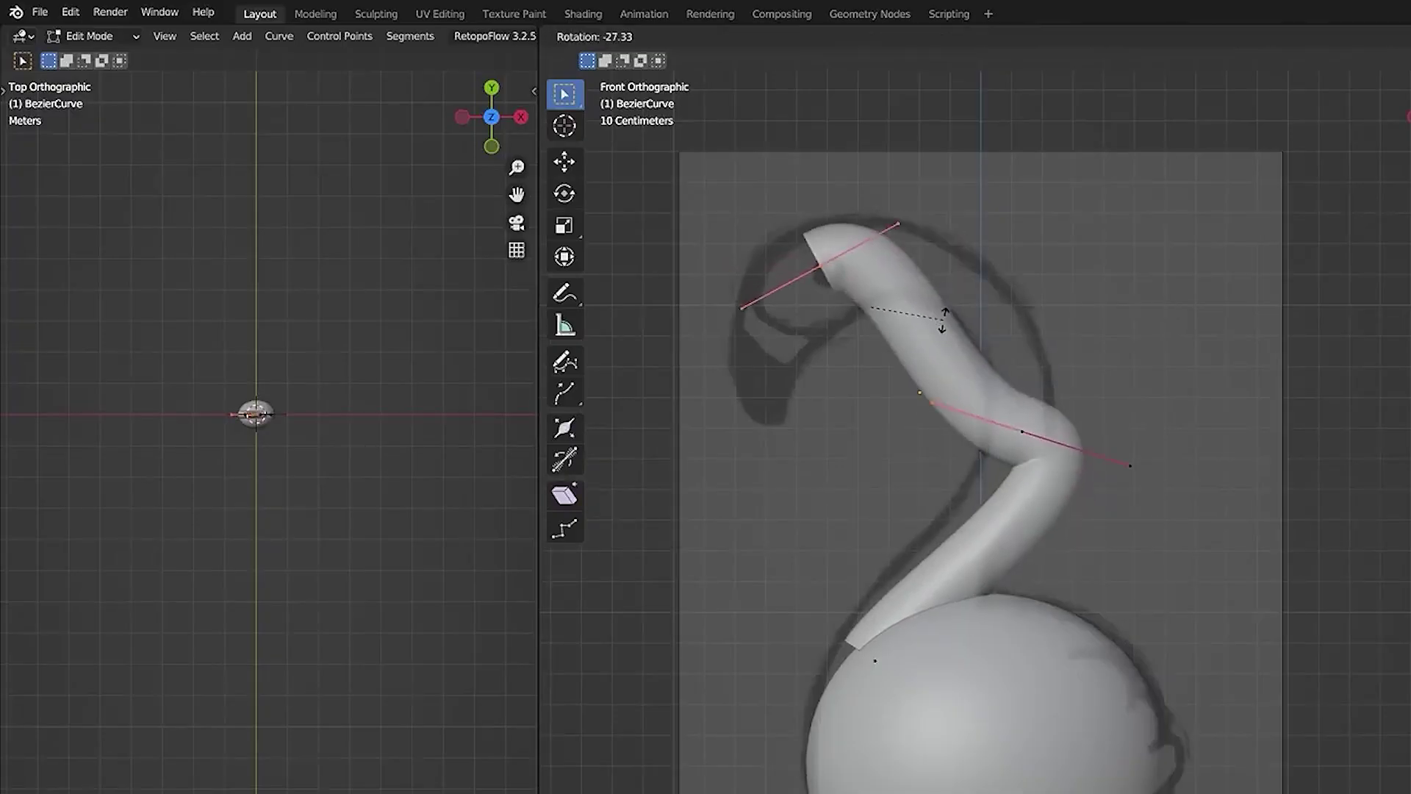
key(Return)
key(ctrl+z)
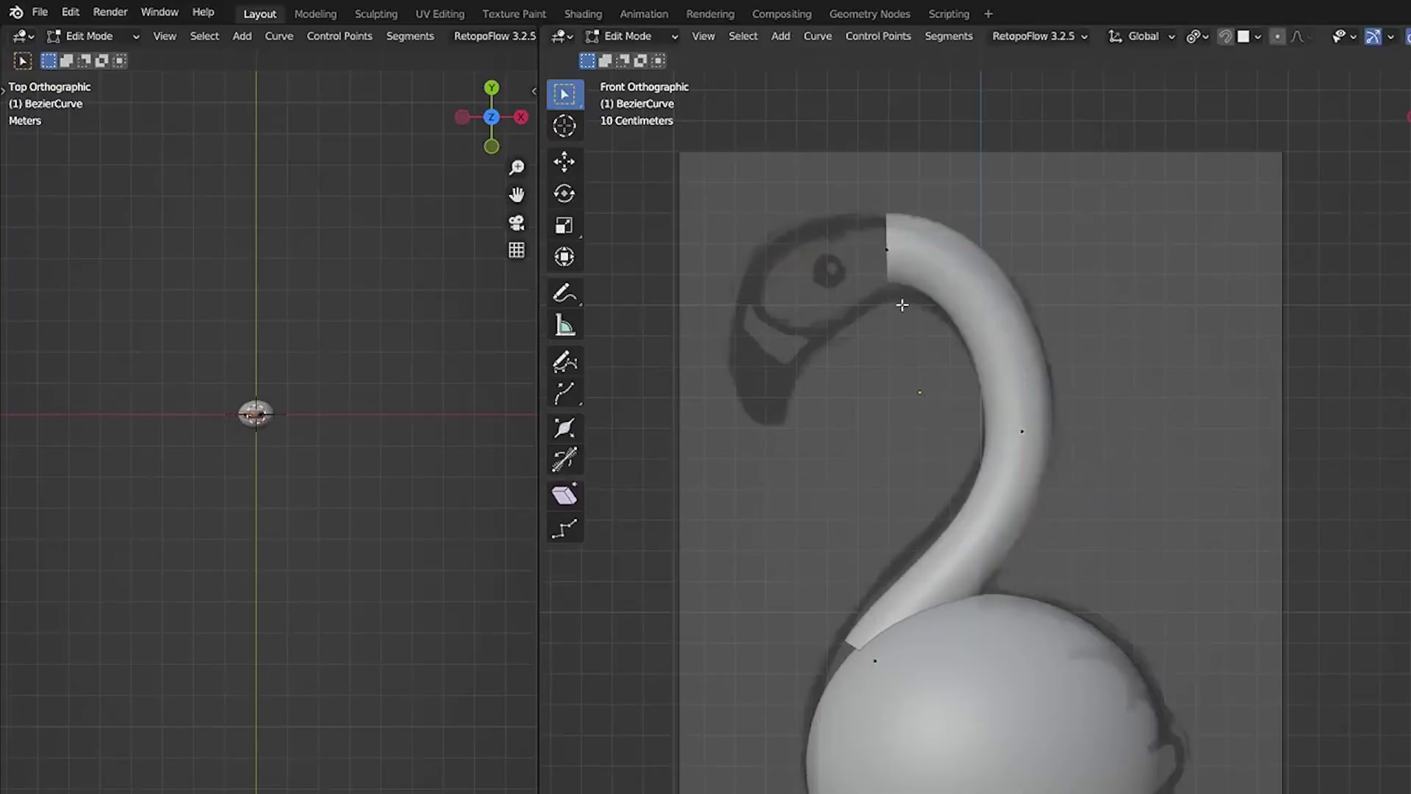
Step: Tilt the head control point downward, move it to the drawn eye, and lengthen its handles about 1.63 times
key(r)
key(Return)
key(g)
key(Return)
key(s)
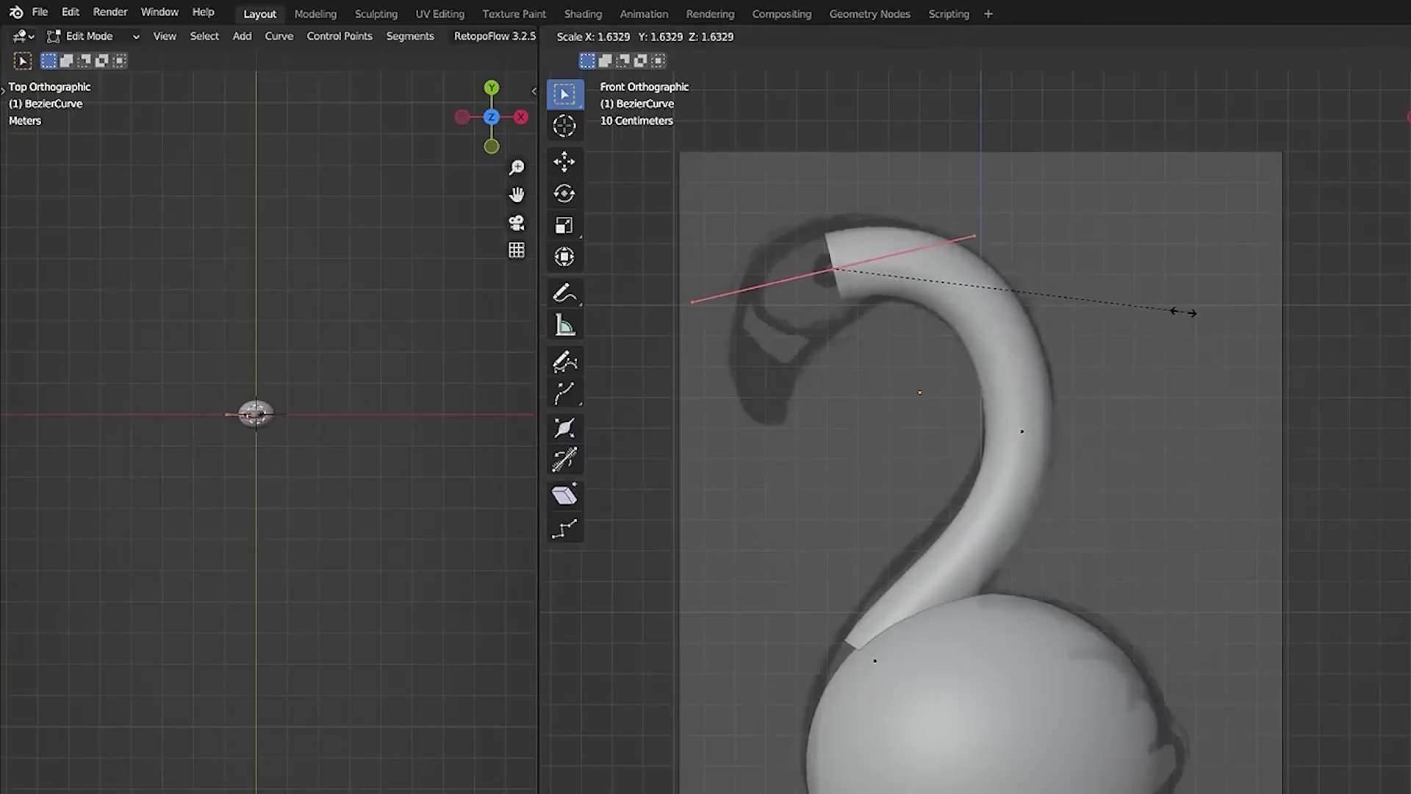
key(Return)
Step: Fatten the neck's base control point by a factor of about 1.35 and move it about 0.04 m down into the body
shift+middle_drag(1081, 553, 1062, 390)
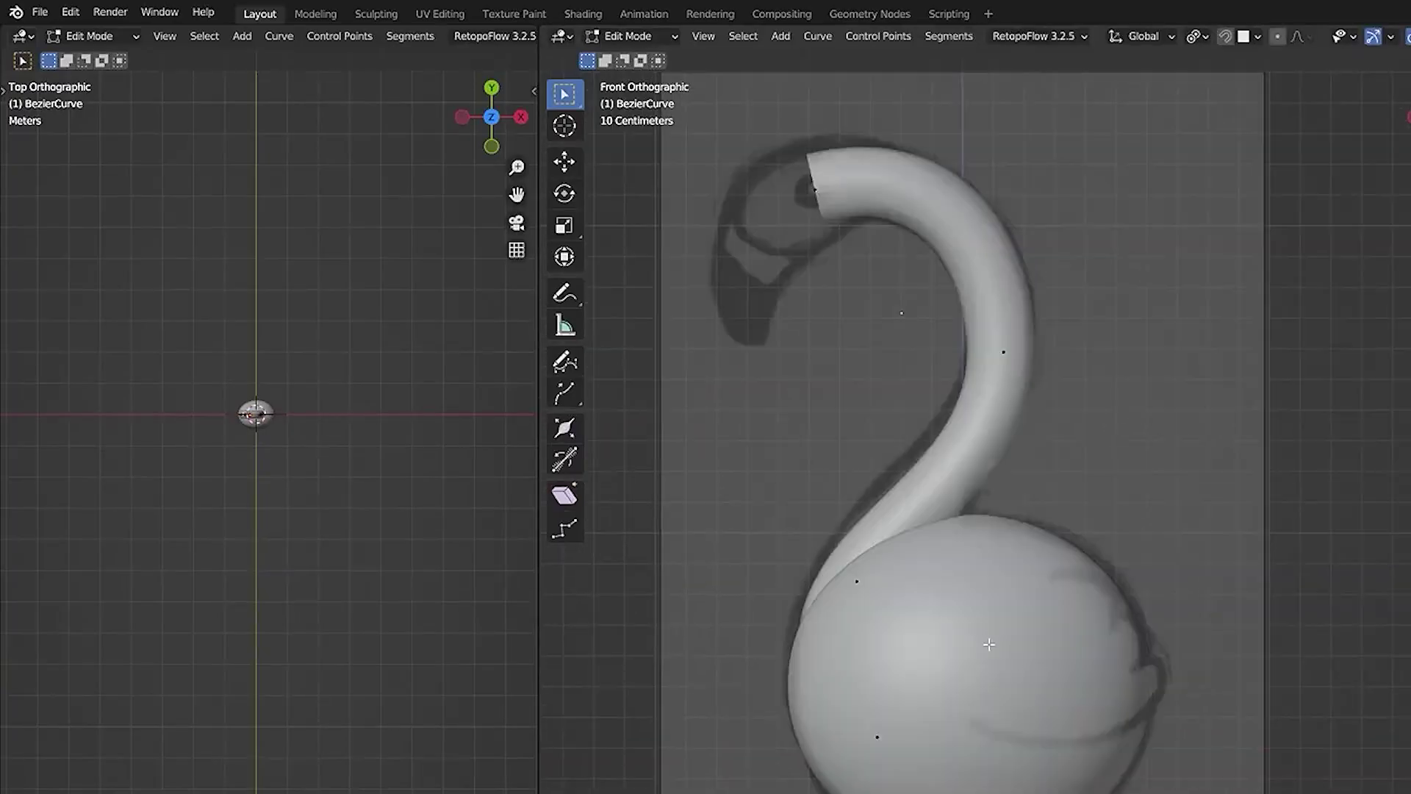
shift+middle_drag(990, 637, 992, 688)
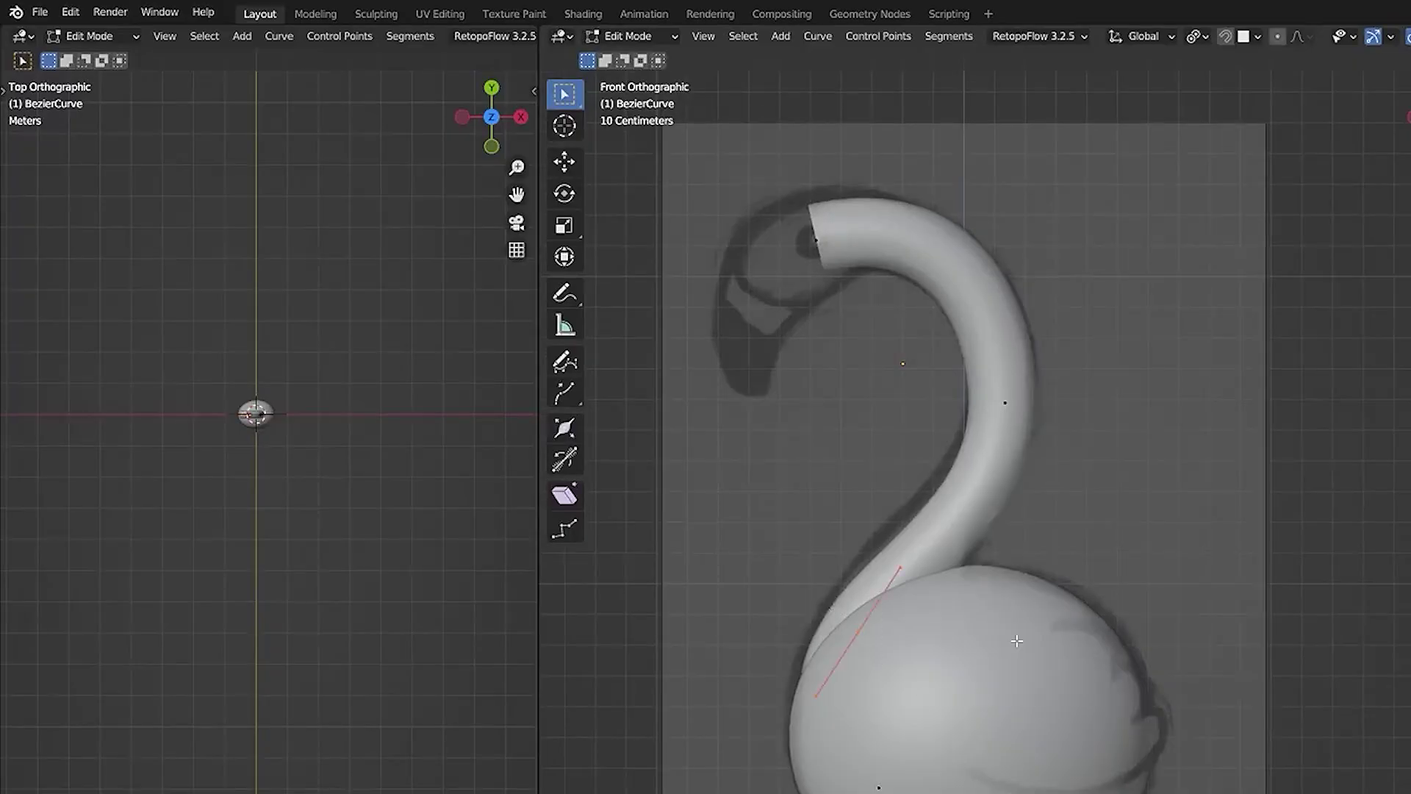
key(alt+s)
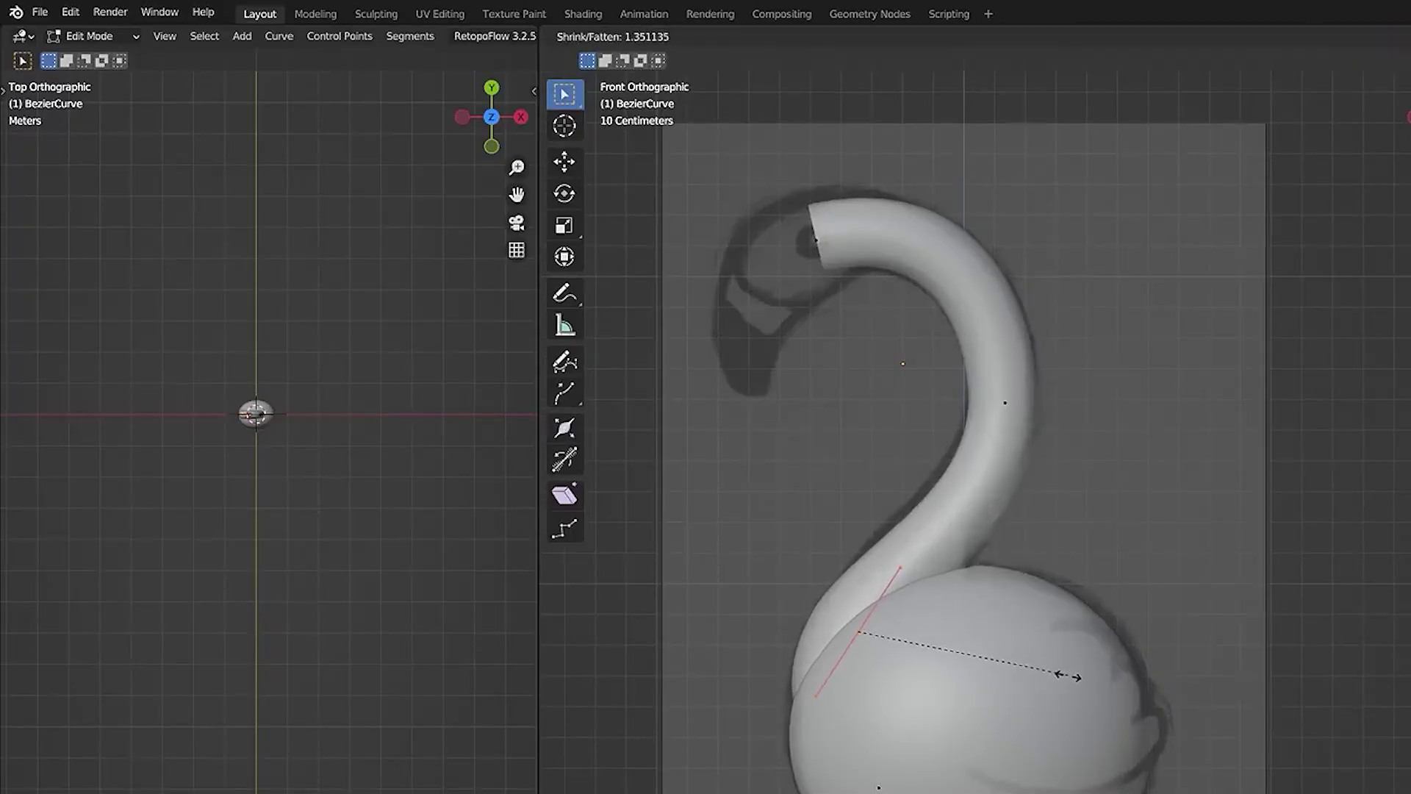
click(1087, 694)
key(g)
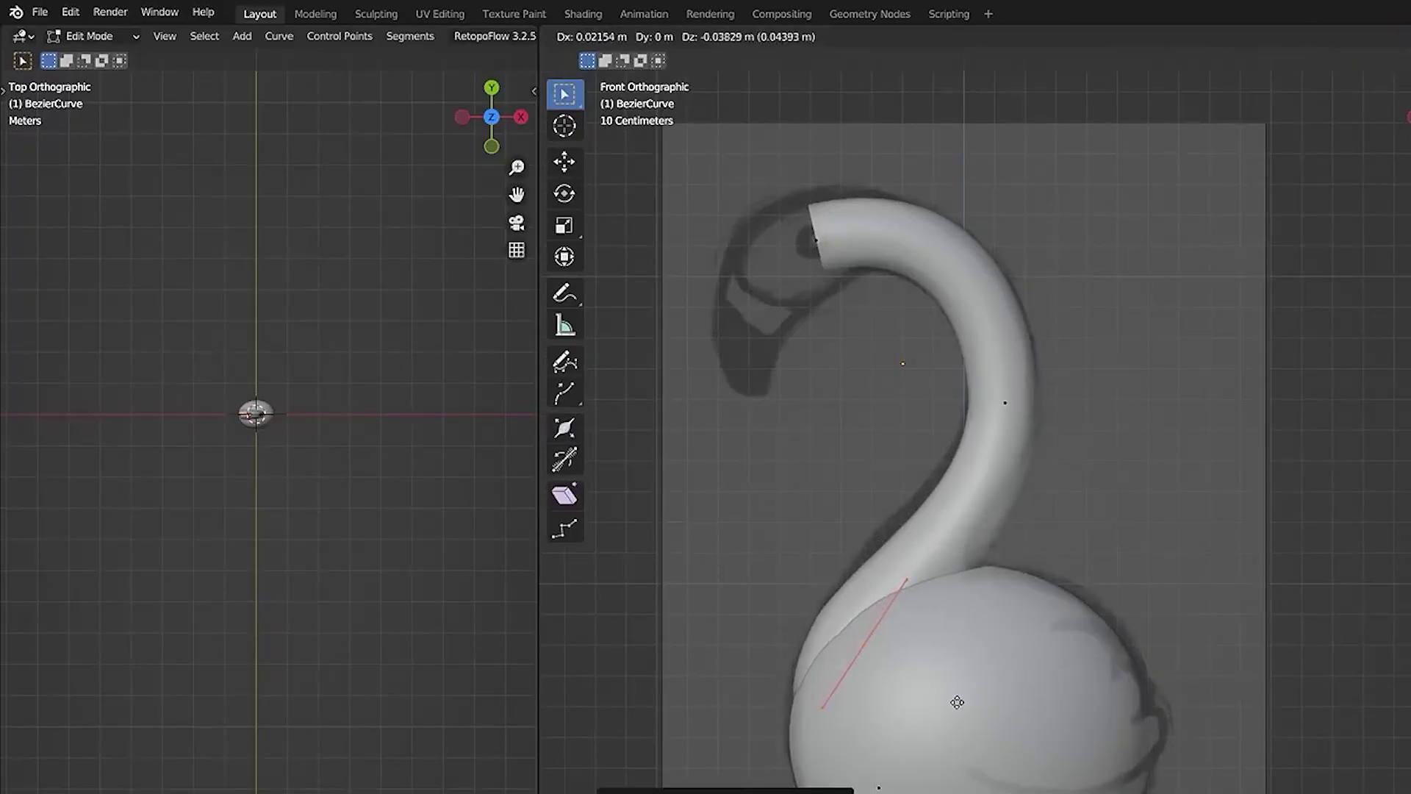
click(959, 696)
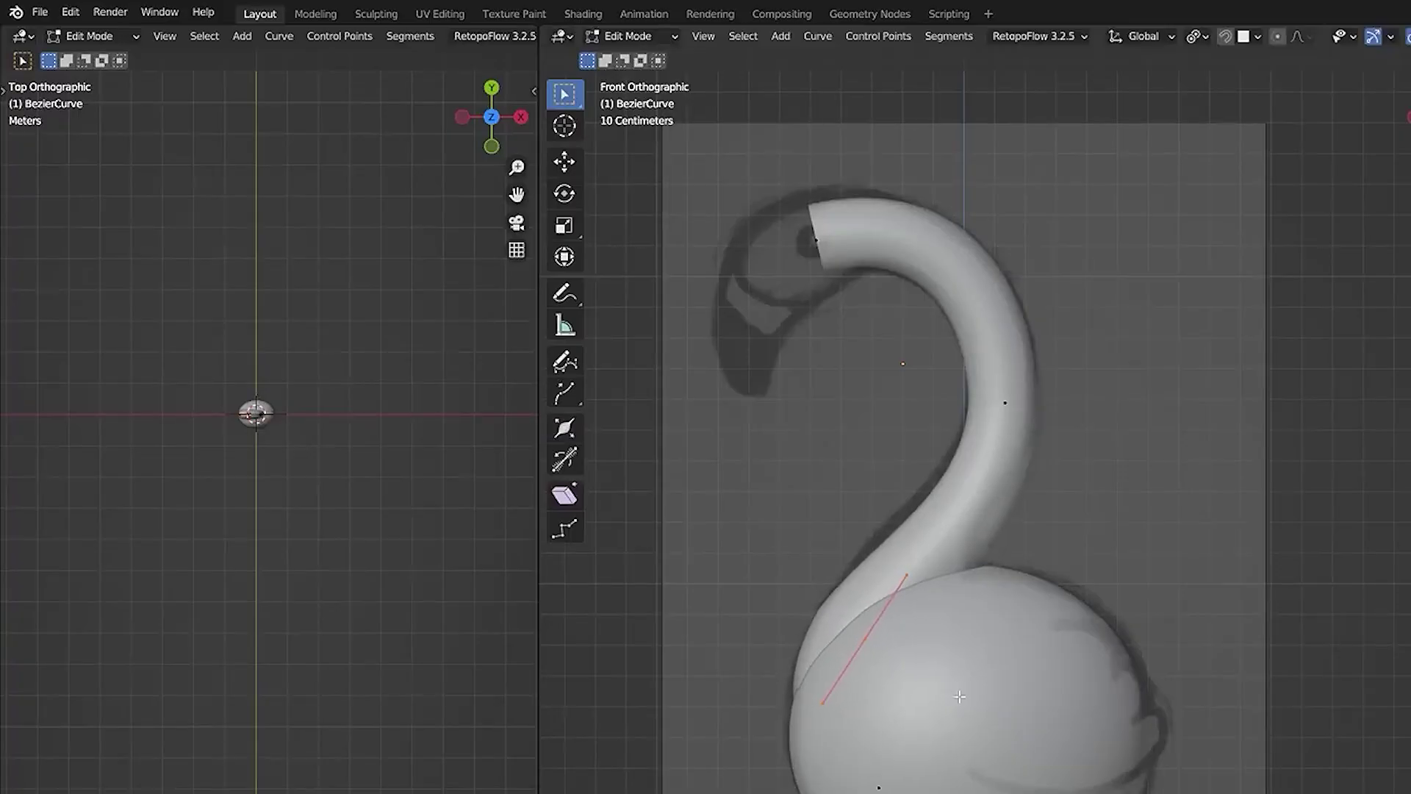
Step: Move the mid-neck control point about 0.06 m up and inward, and shrink its radius by a factor of about 0.9
key(g)
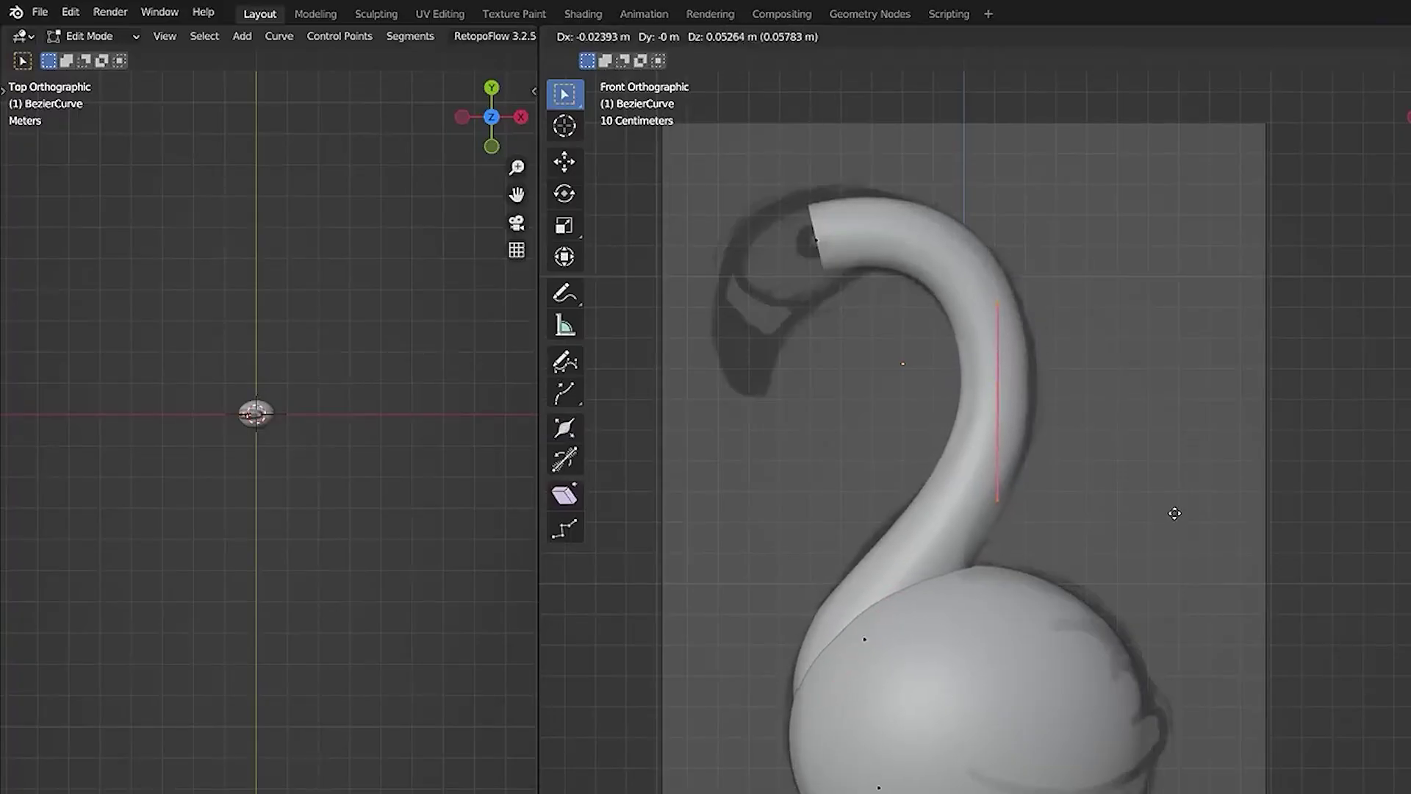
click(1181, 516)
key(alt+s)
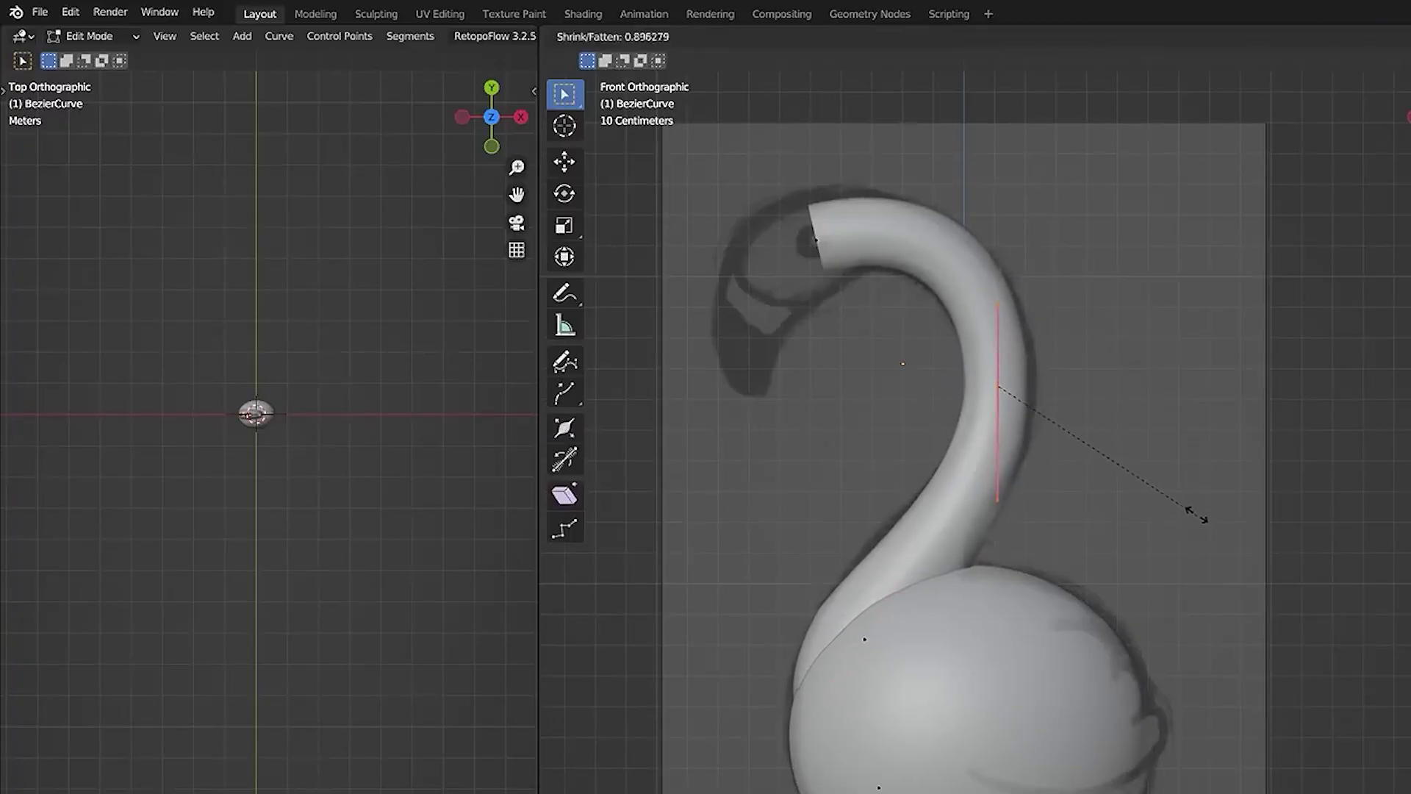
click(1194, 511)
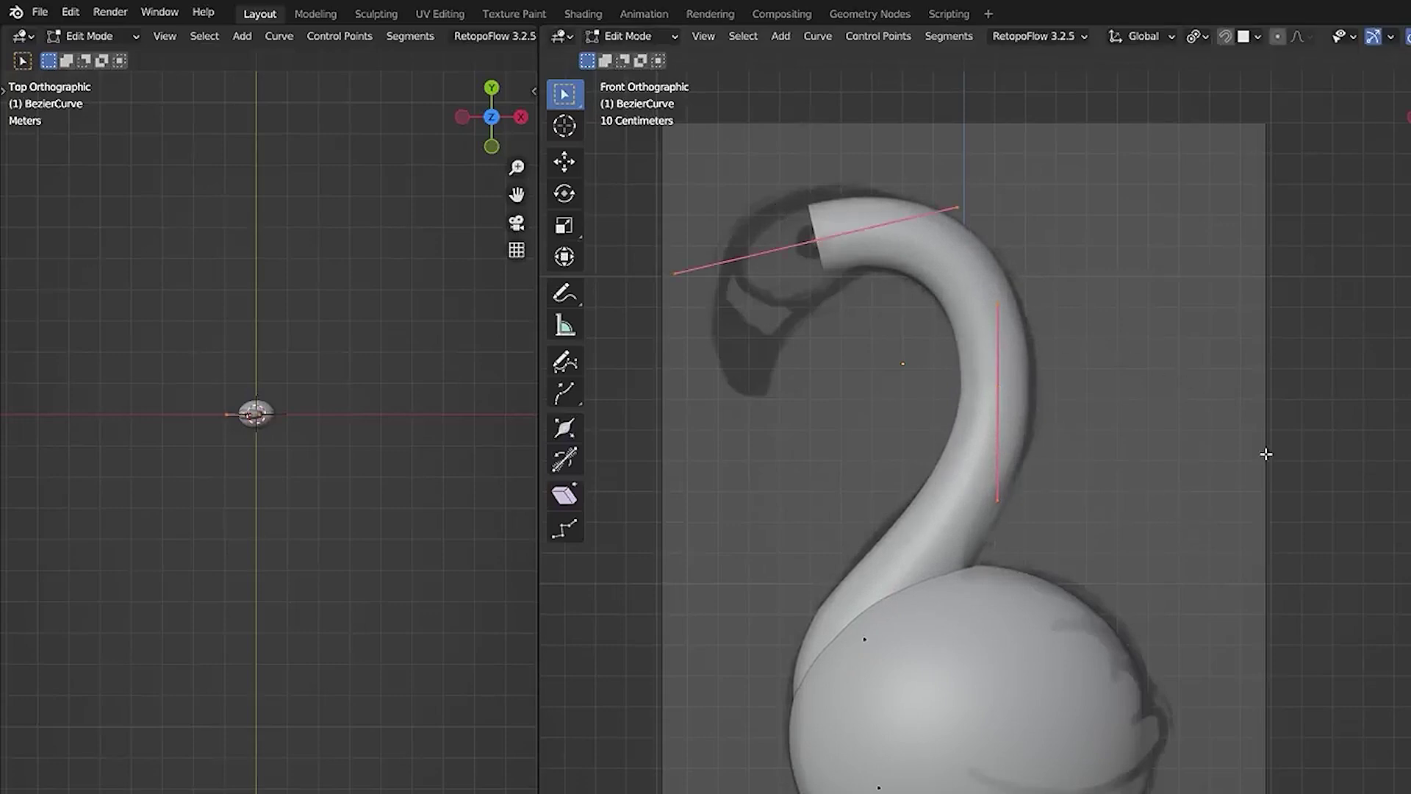
Step: Slim the neck slightly toward the head and rotate the base control point to refine the lower neck
click(1243, 425)
click(1159, 481)
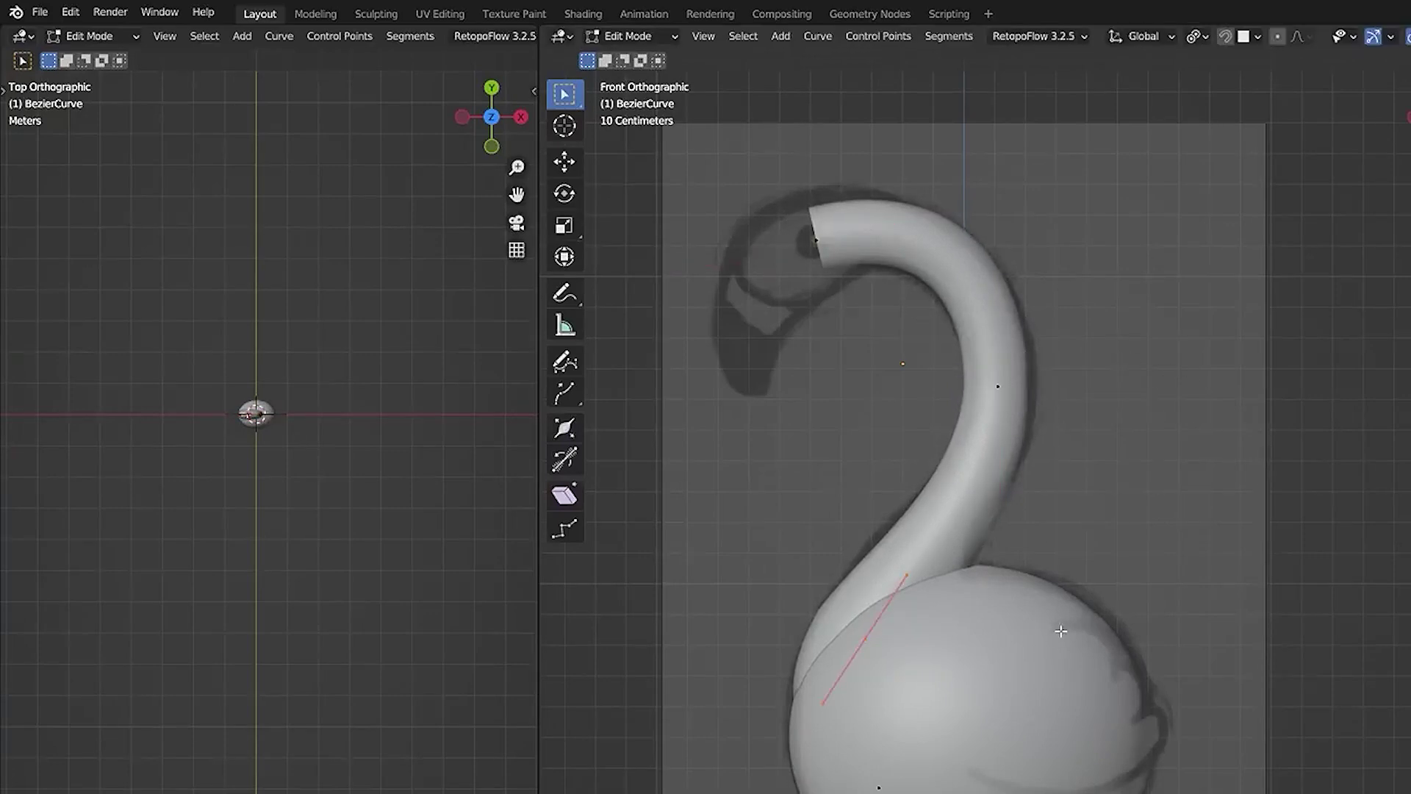
key(r)
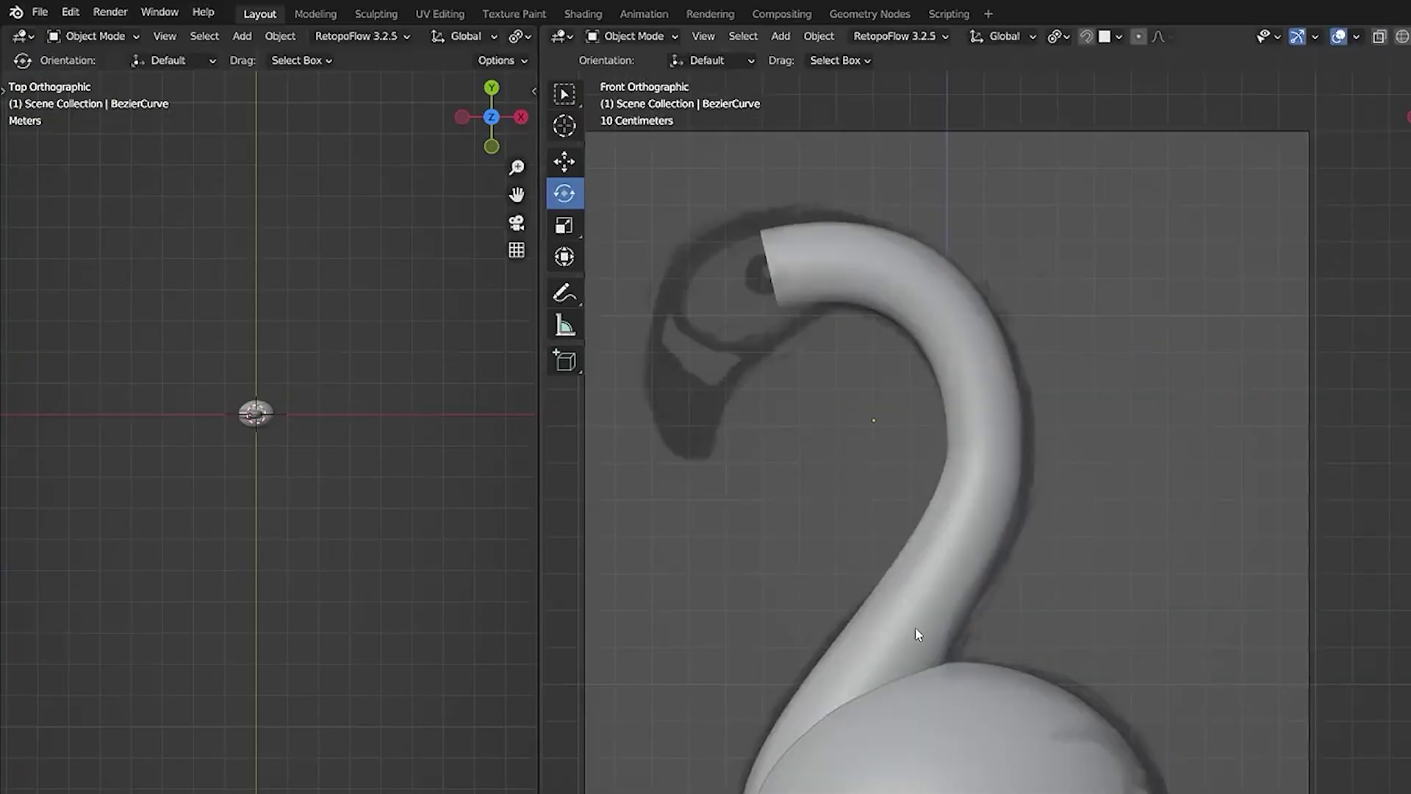
Step: Add a Round Cube mesh with radius 1.00 and 8 arc divisions, and move it over the flamingo's drawn head
scroll(786, 486, down, 2)
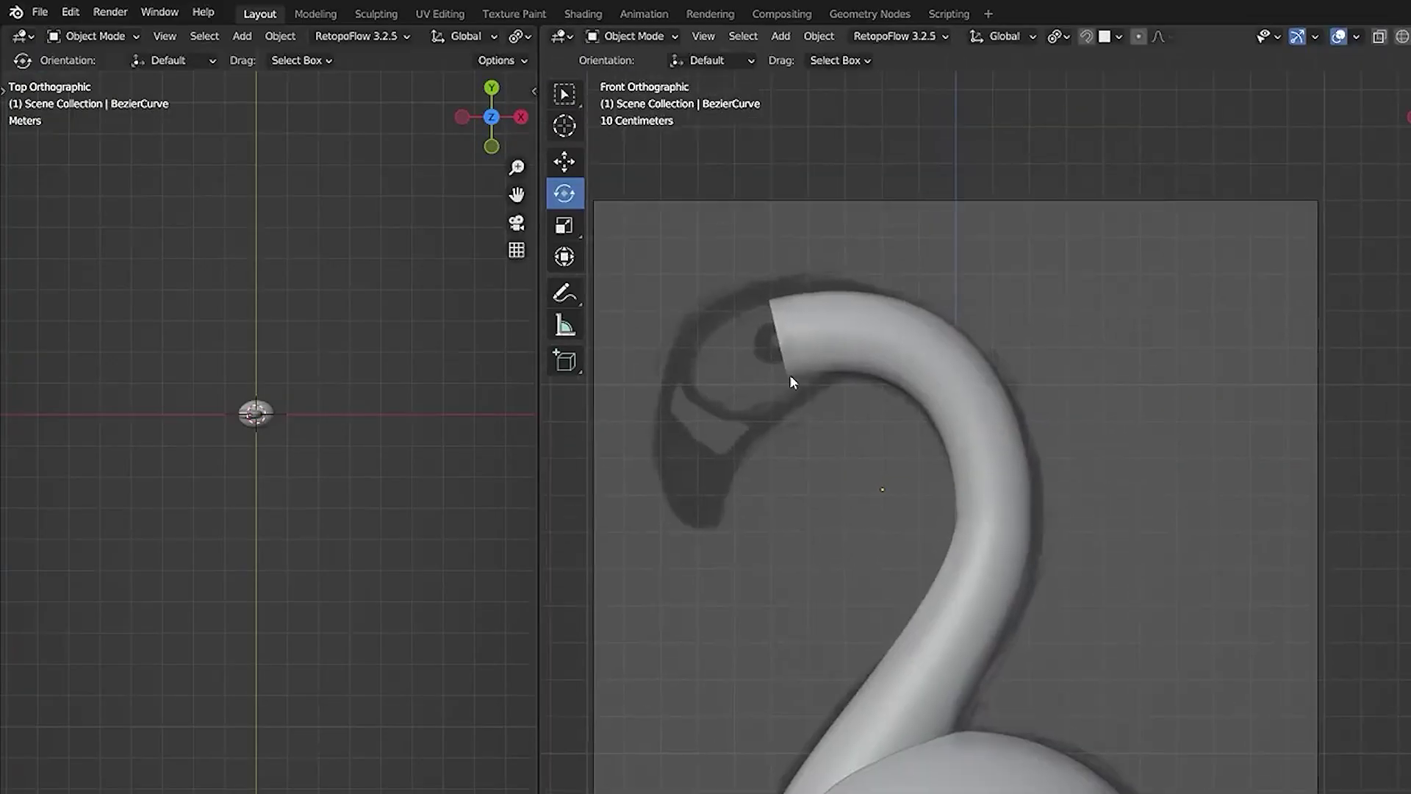
key(shift+a)
mouse_move(823, 426)
mouse_move(816, 402)
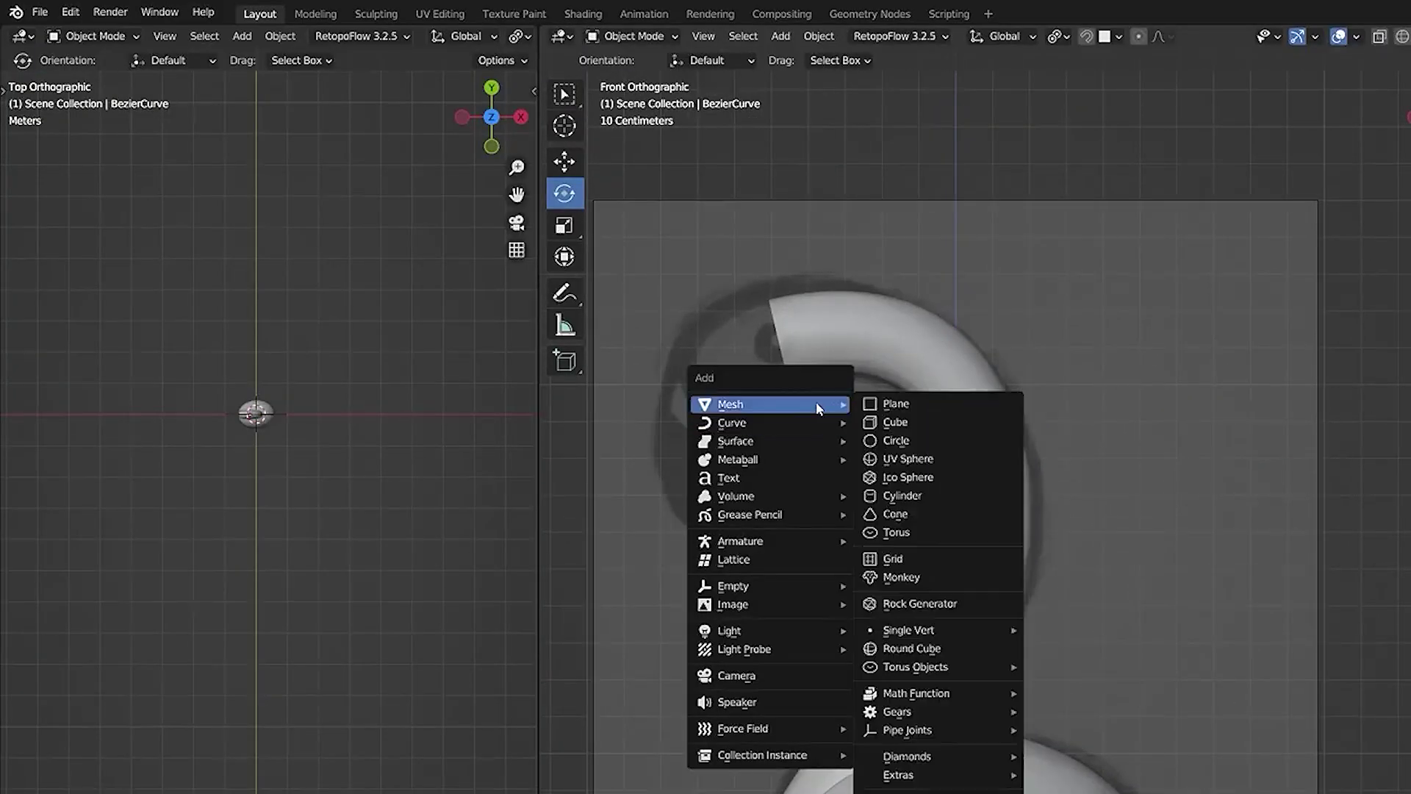
click(927, 649)
scroll(930, 653, down, 3)
key(g)
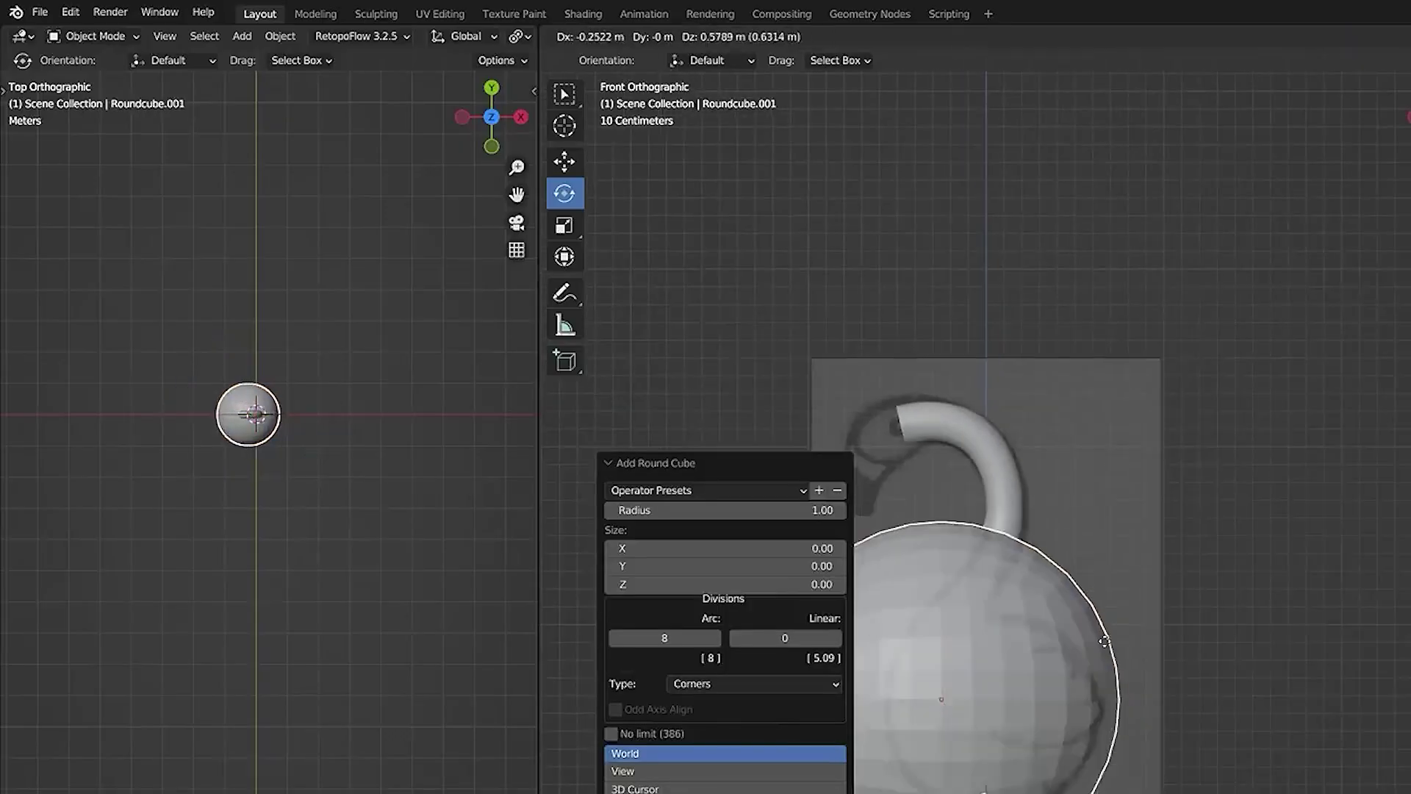
click(1131, 539)
Step: Switch to wireframe shading, scale the round cube down to head size, and position it over the drawn eye
key(shift+z)
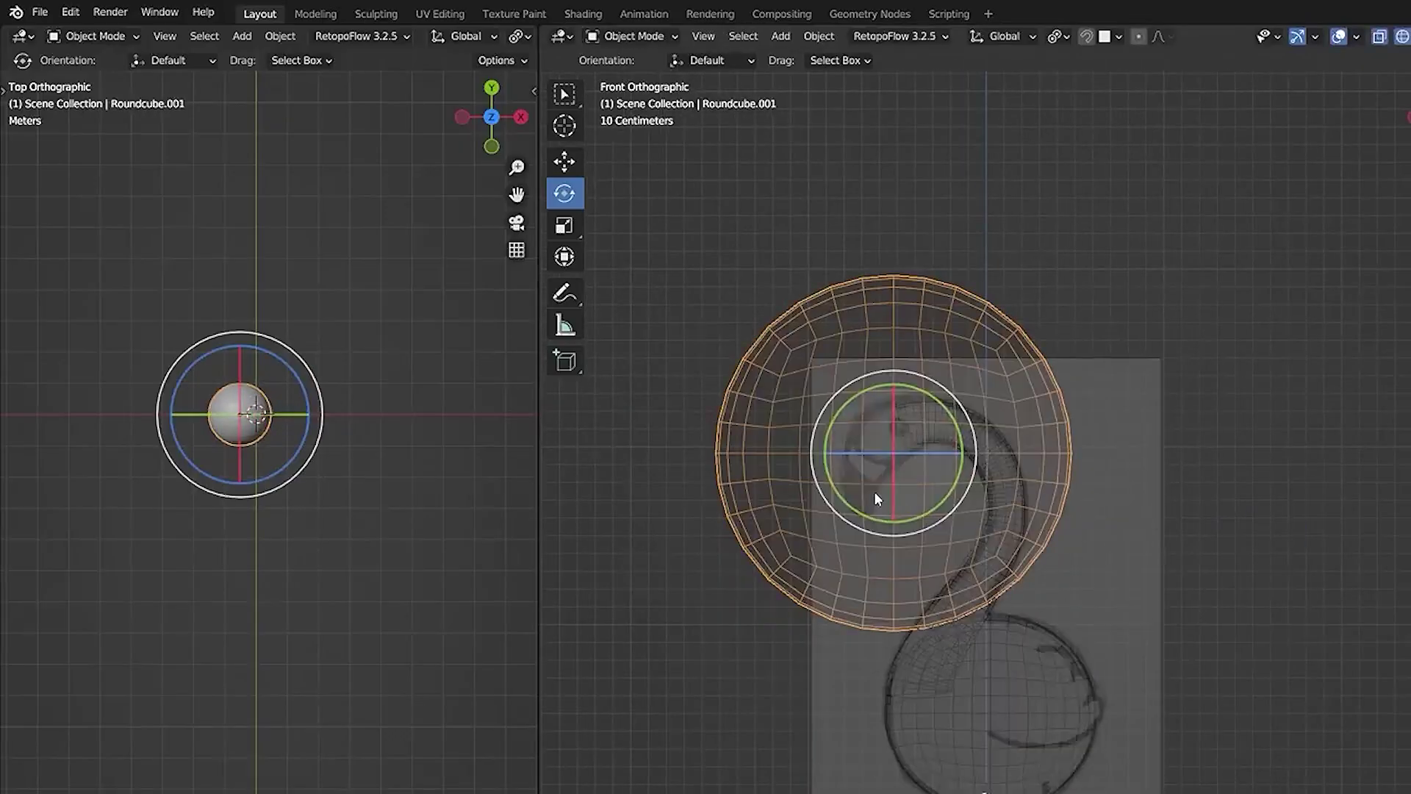
scroll(875, 490, up, 5)
key(s)
click(757, 396)
shift+middle_drag(741, 384, 911, 575)
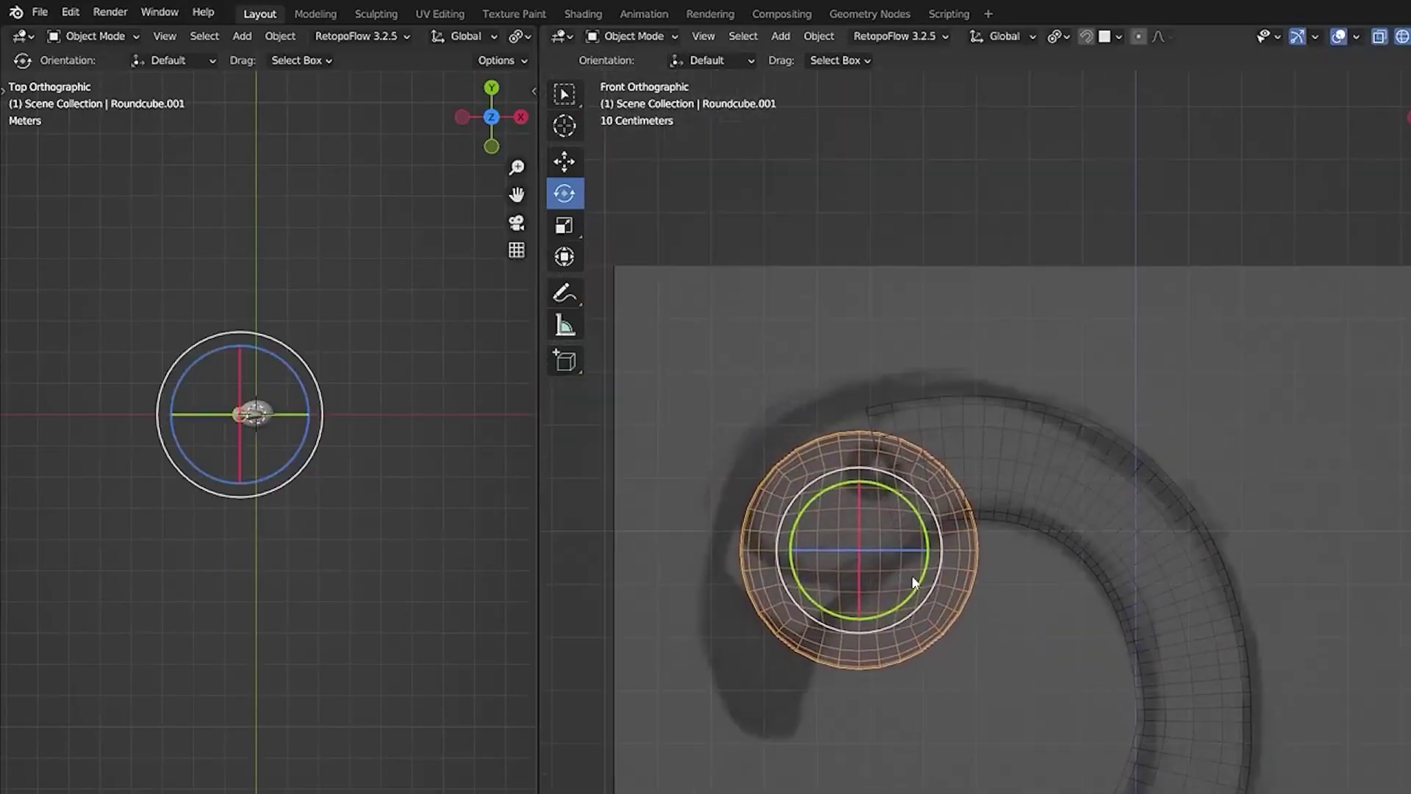
key(g)
click(934, 537)
Step: Rotate the round cube to the head's slant and stretch it by about 1.49 along the global X axis
key(r)
click(925, 539)
key(s)
key(x)
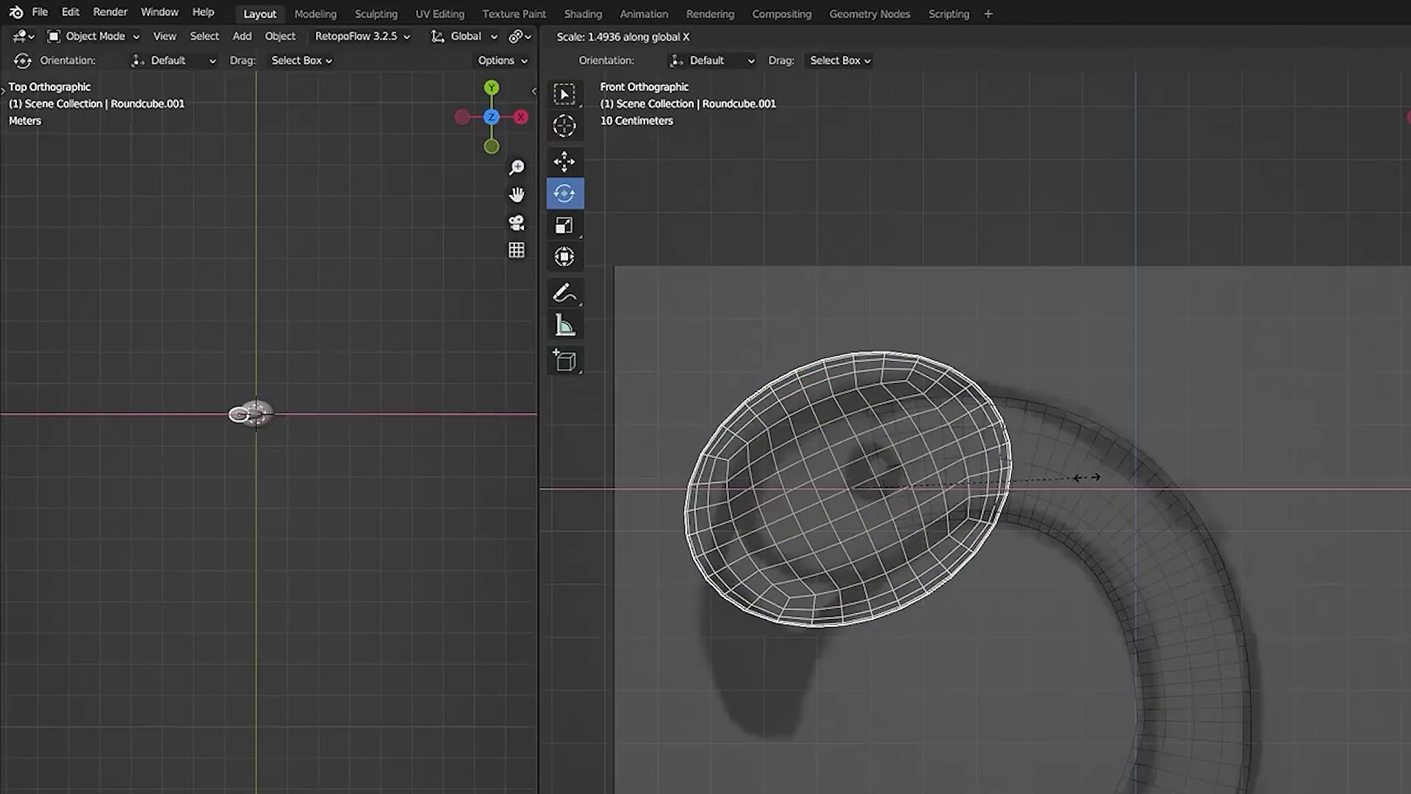
click(1083, 491)
Step: Scale the head ellipsoid down by about 0.86 and nudge it about 0.03 m to fit the drawn head outline
key(s)
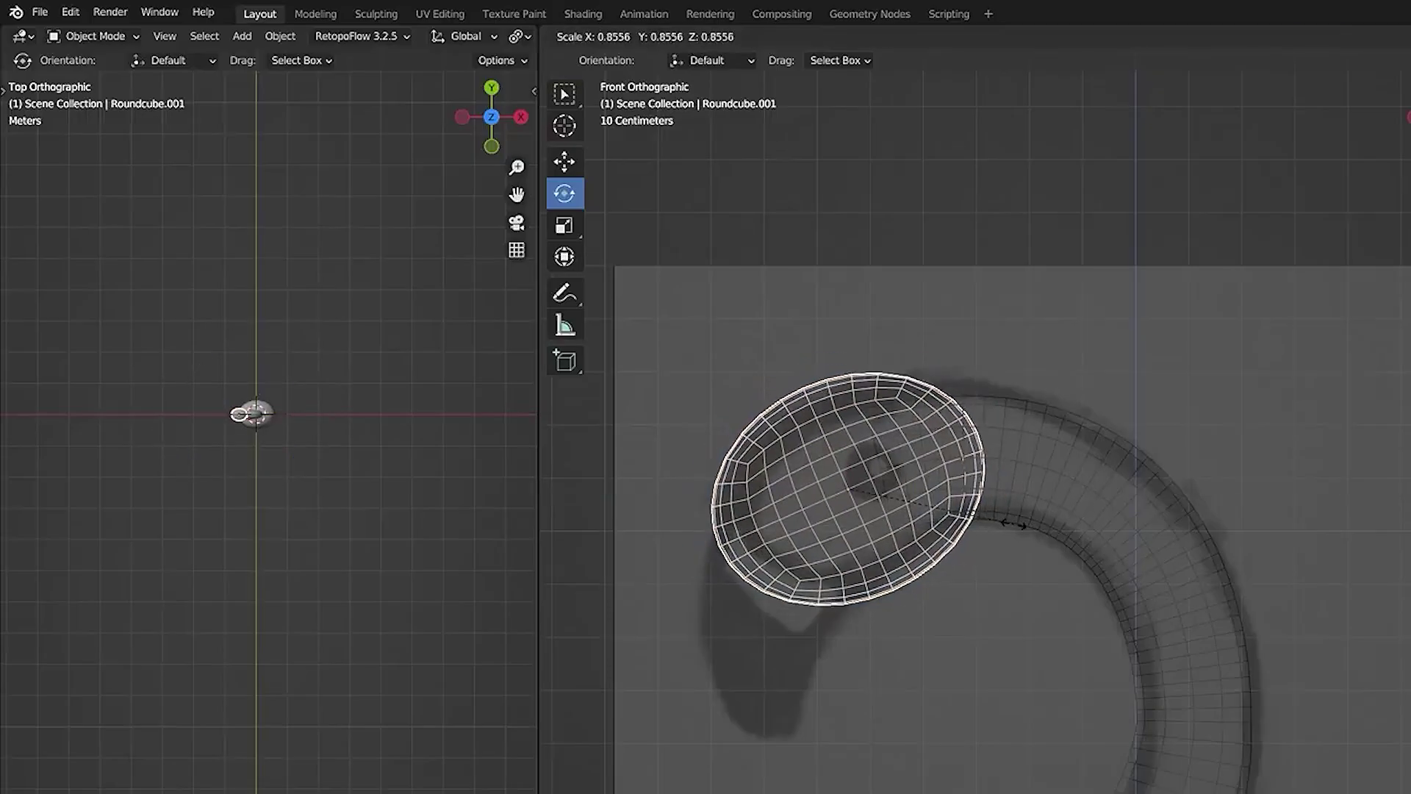
click(1009, 530)
key(s)
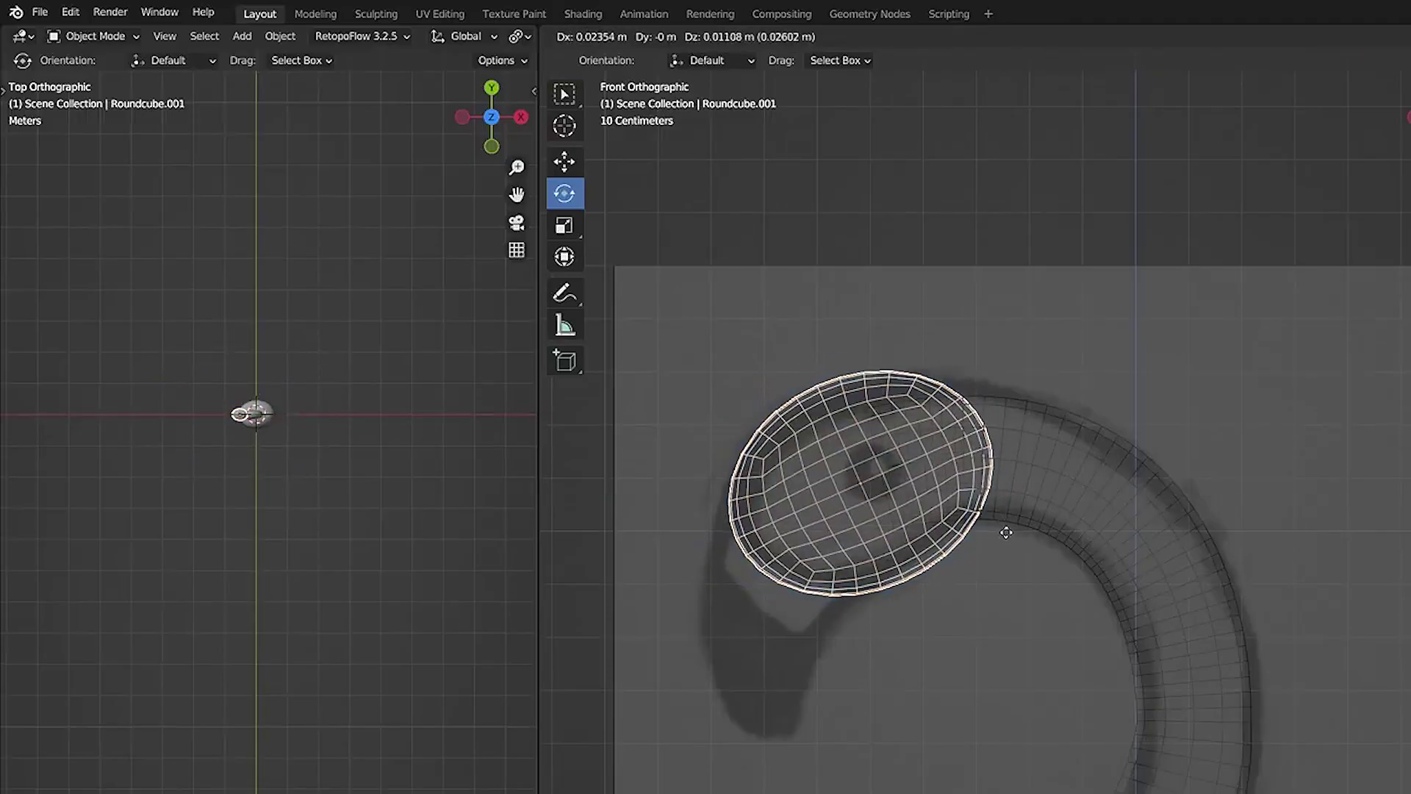
click(1035, 552)
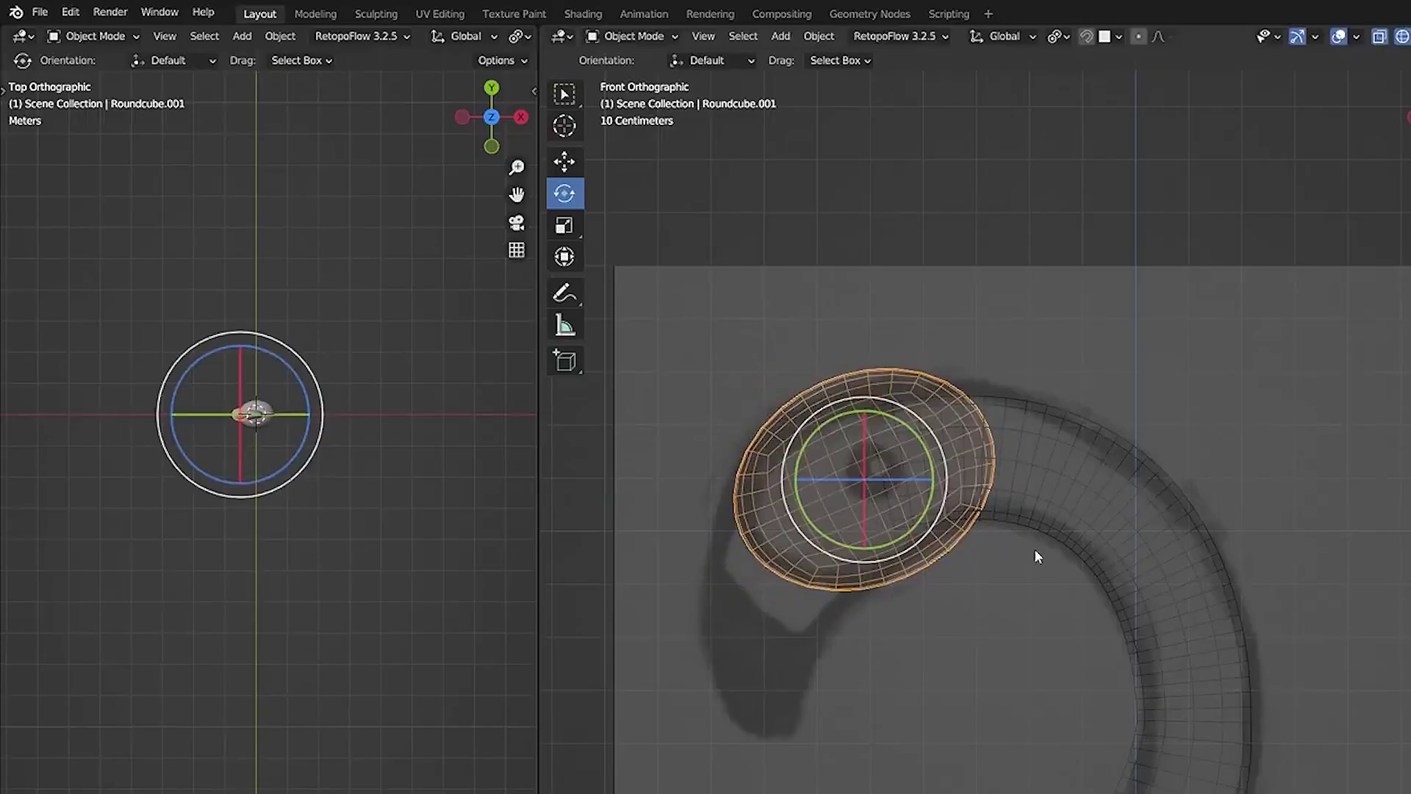
key(s)
click(1056, 545)
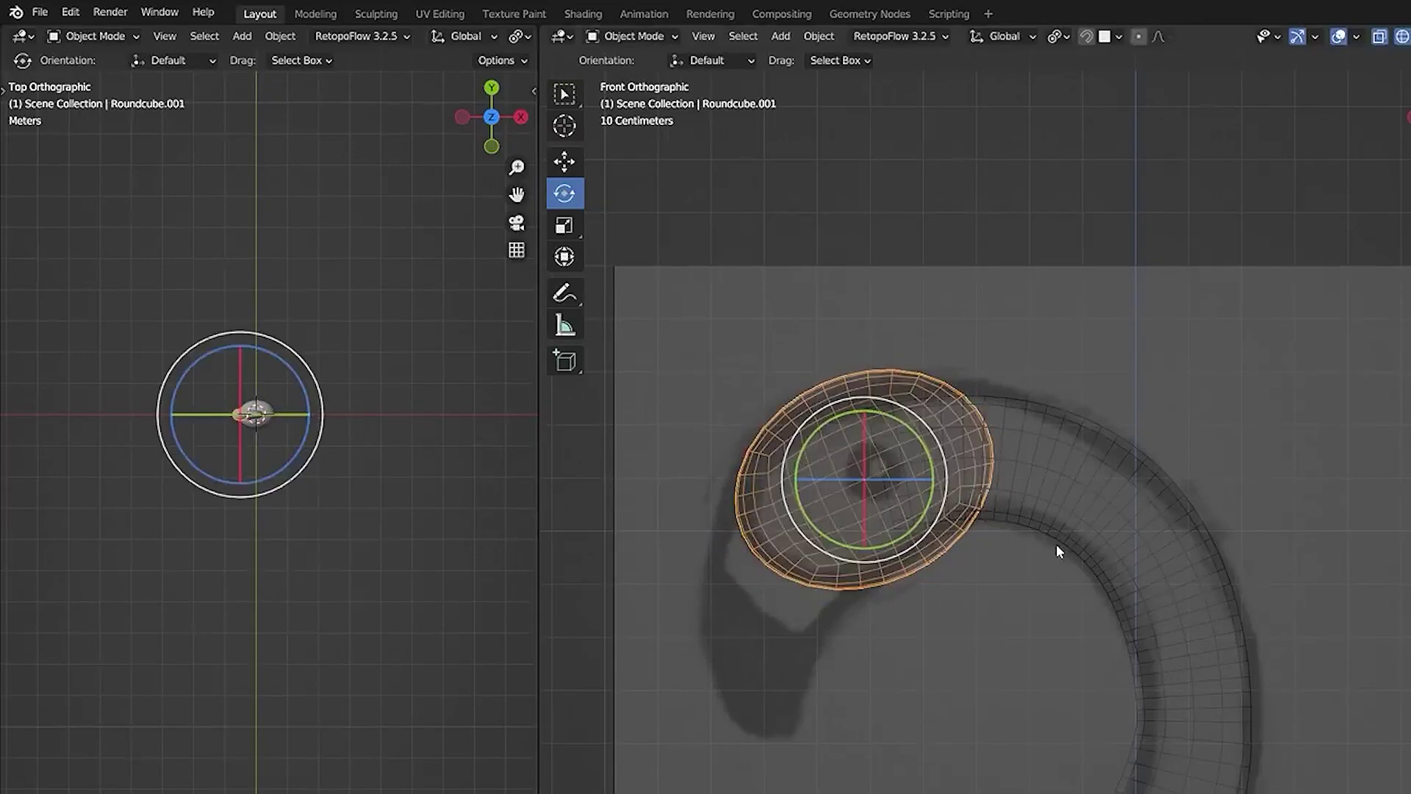
click(1056, 545)
Step: Return to solid shading, clear the selection, and select the head ellipsoid in a close-up of the neck joint
click(981, 517)
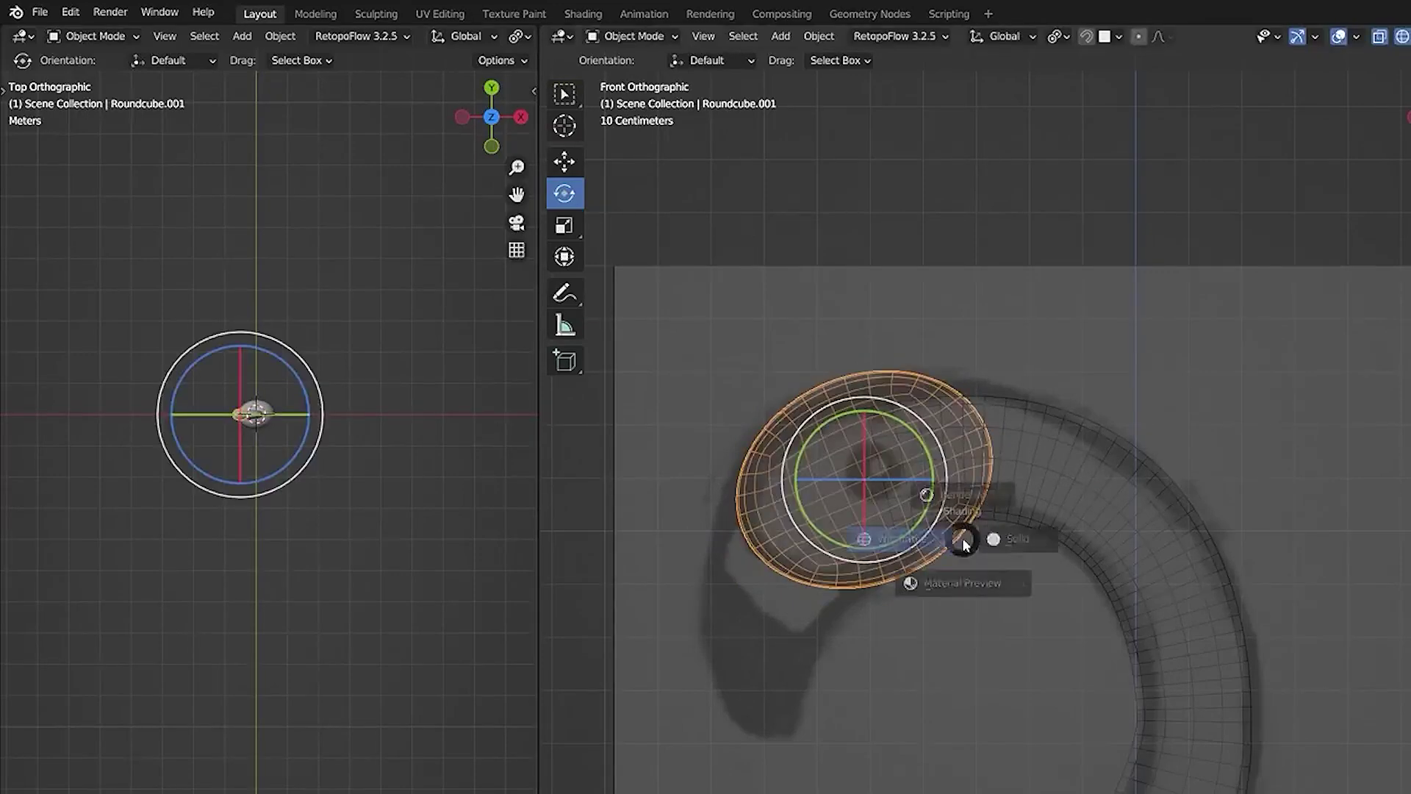
click(1078, 548)
key(alt+a)
scroll(1000, 551, down, 5)
scroll(1013, 591, up, 10)
shift+middle_drag(853, 537, 891, 628)
click(875, 592)
Step: Put the head ellipsoid in Edit Mode with X-ray on and vertex selection active
key(ctrl+Tab)
click(867, 693)
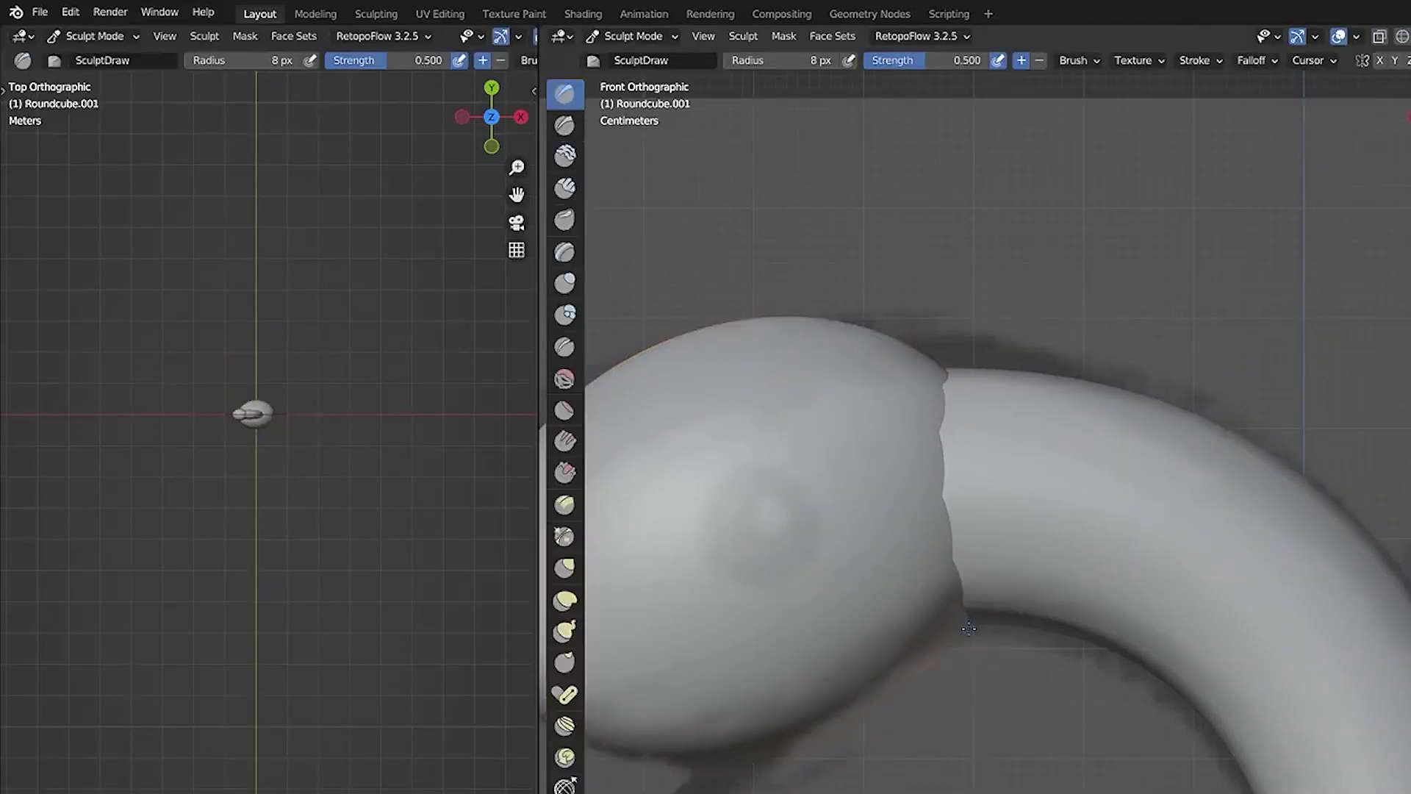
key(ctrl+Tab)
click(1135, 638)
key(alt+z)
click(1018, 504)
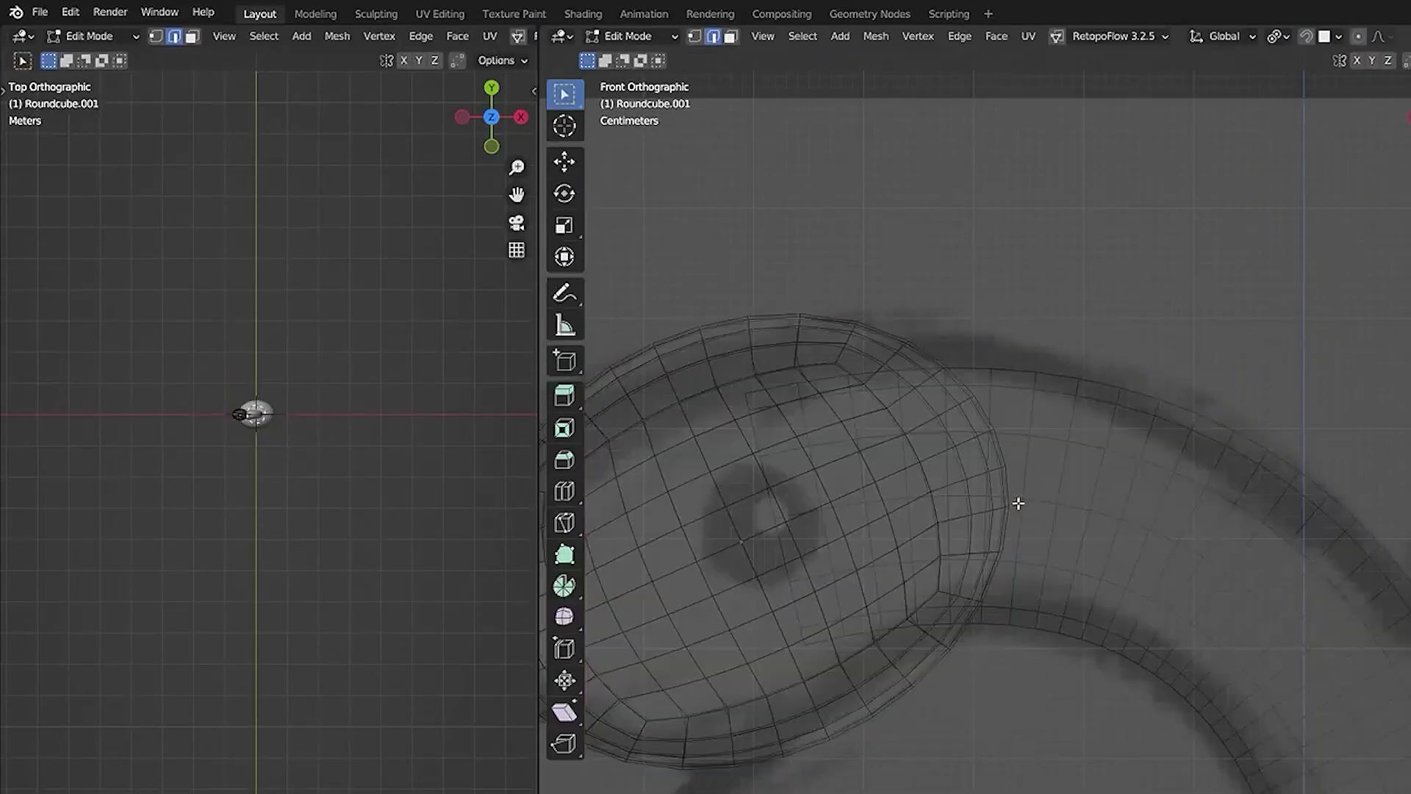
key(ctrl+Tab)
click(874, 523)
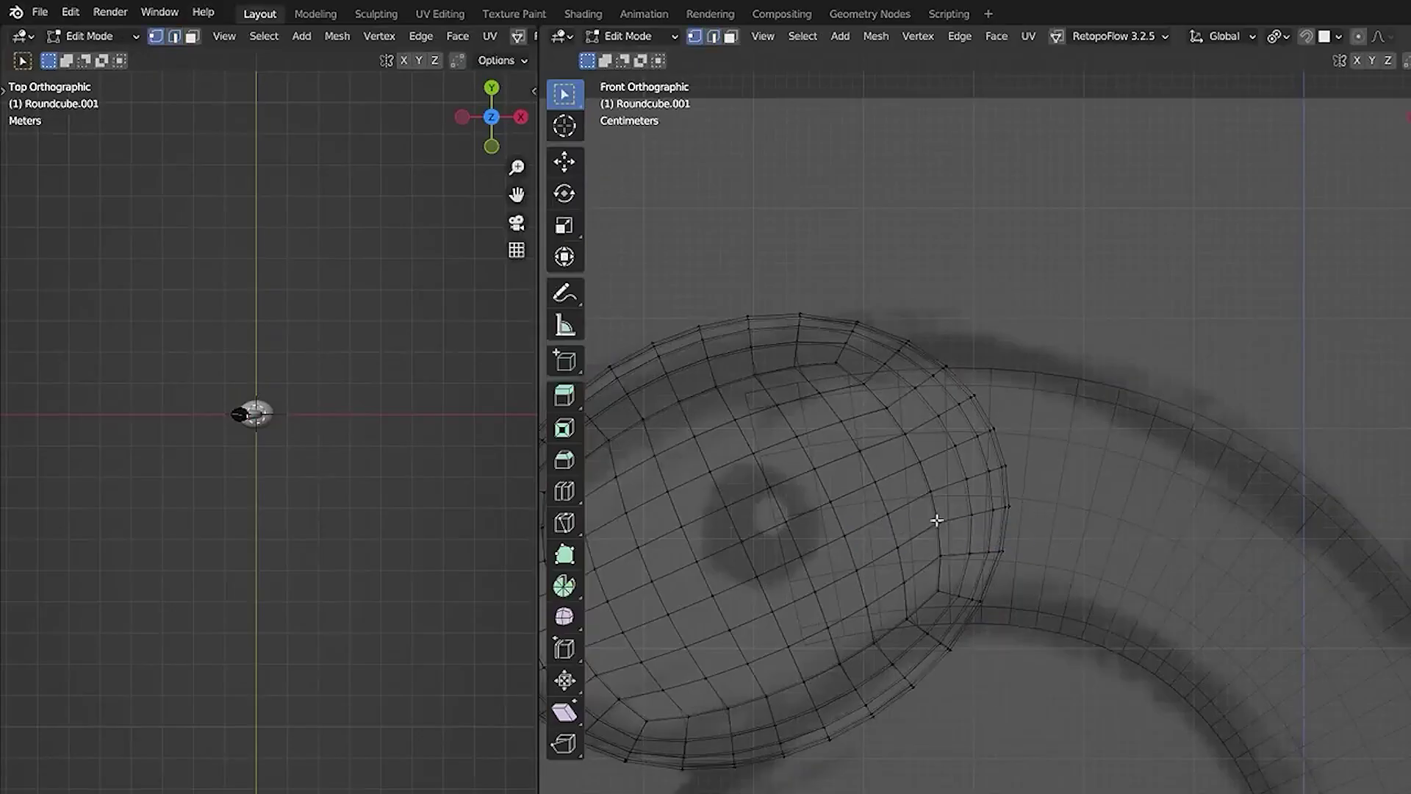
Step: Select the head ellipsoid's vertices at the neck joint, then rotate them and scale them by about 0.847 with proportional editing
drag(958, 337, 1015, 513)
key(Escape)
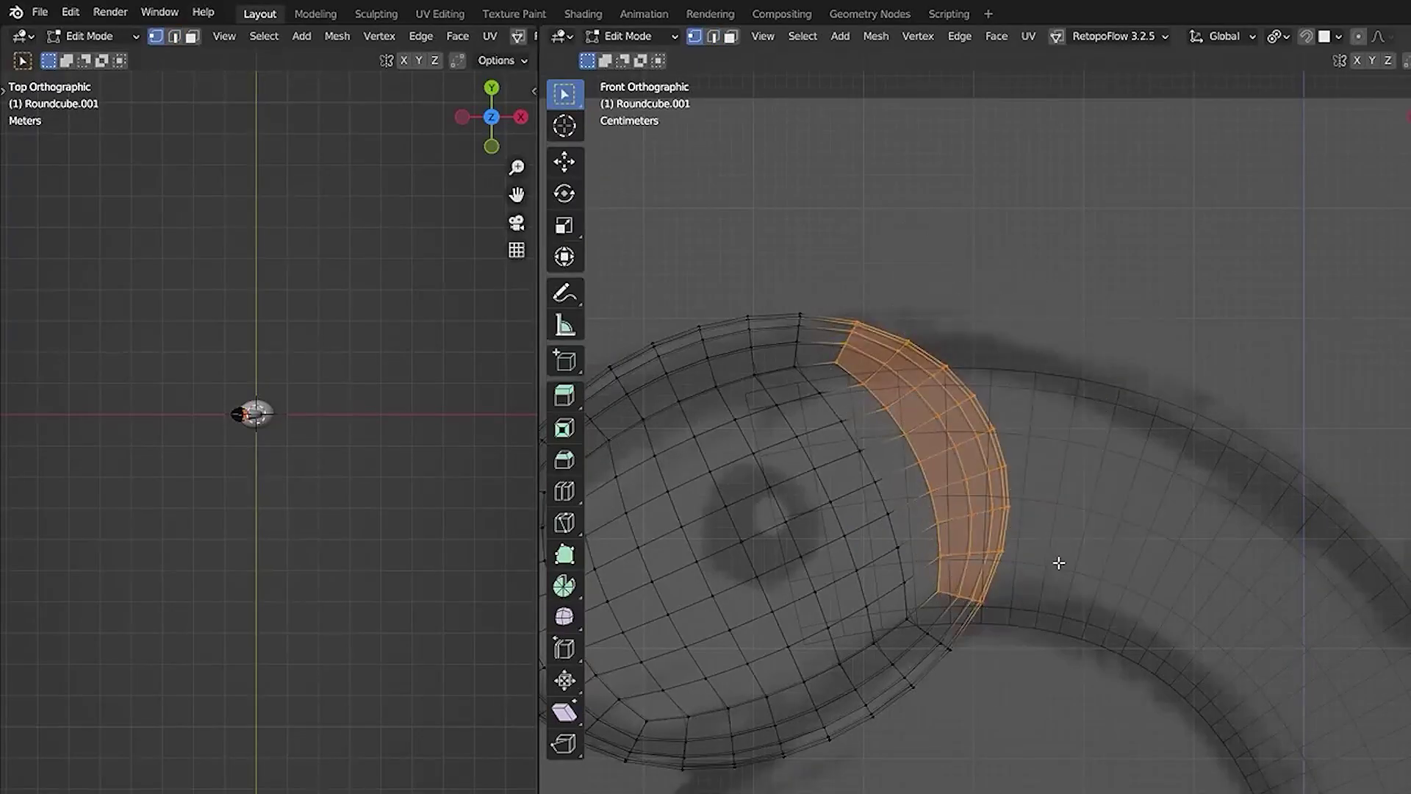
key(g)
click(1068, 615)
key(r)
click(1067, 614)
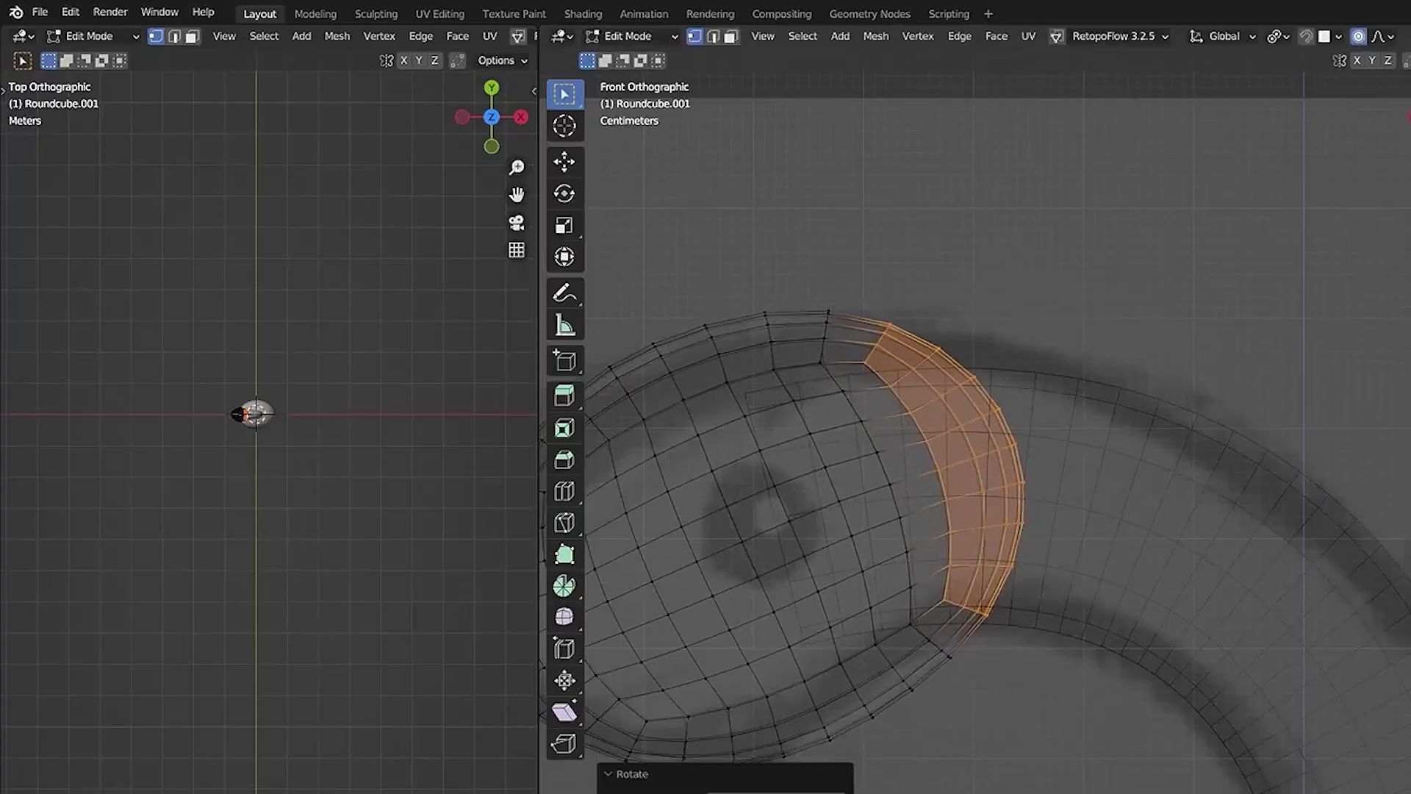
click(1164, 609)
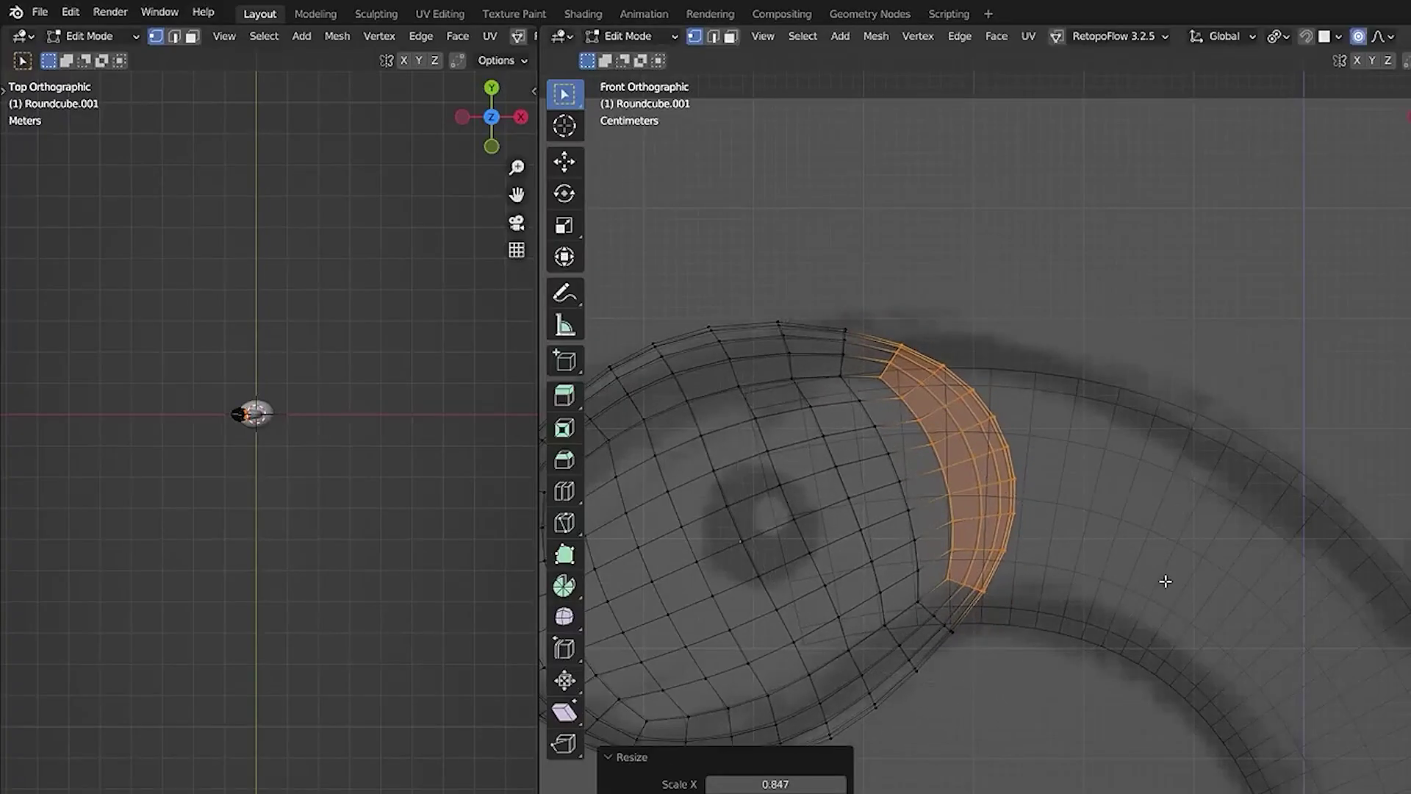
Step: Move the head's neck-end vertices about 0.003 m along X and scale them by about 0.964 with proportional falloff
key(g)
click(1186, 587)
key(s)
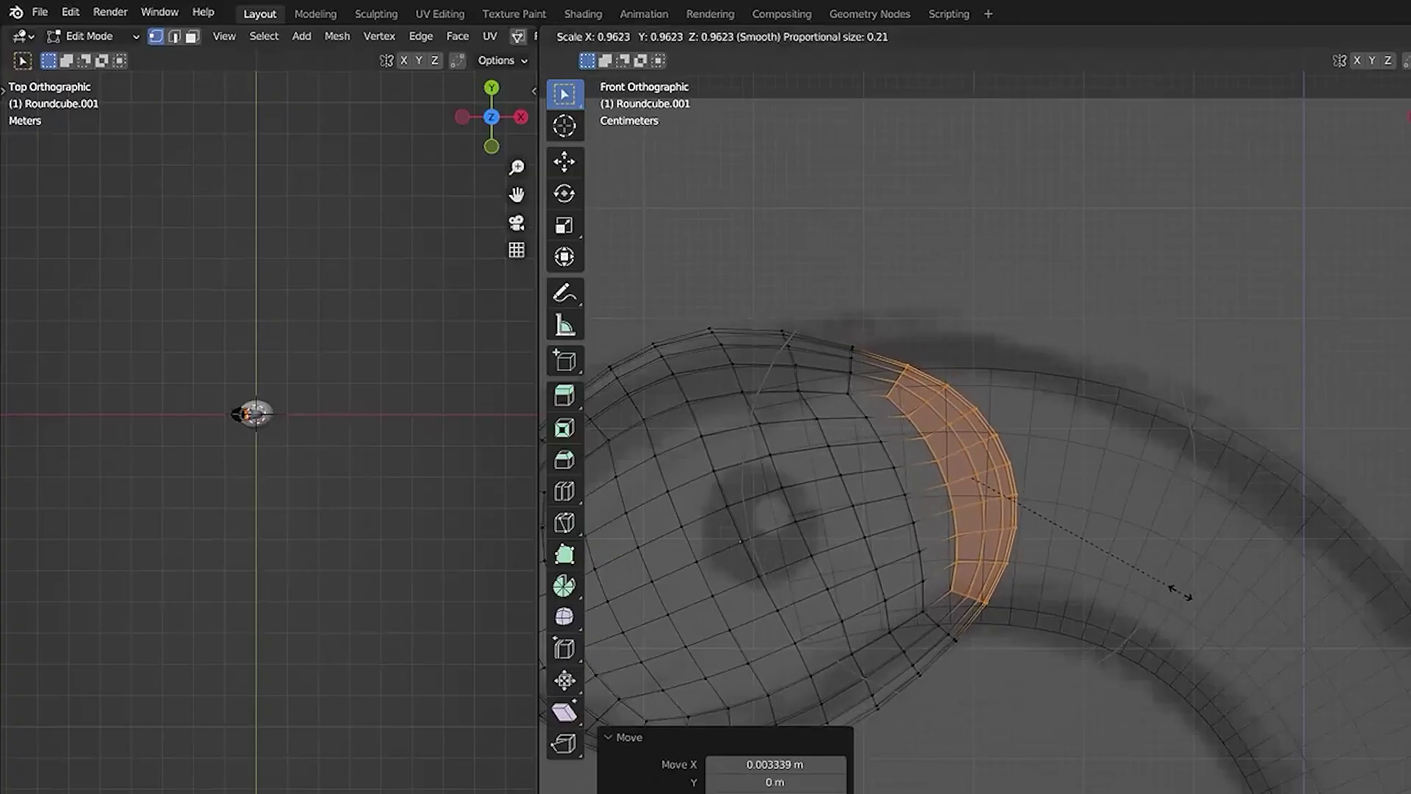
click(1179, 592)
Step: Shift the neck-end vertices about -0.009 m in X, scale them by about 0.902, nudge them into the neck, and return to Object Mode
key(g)
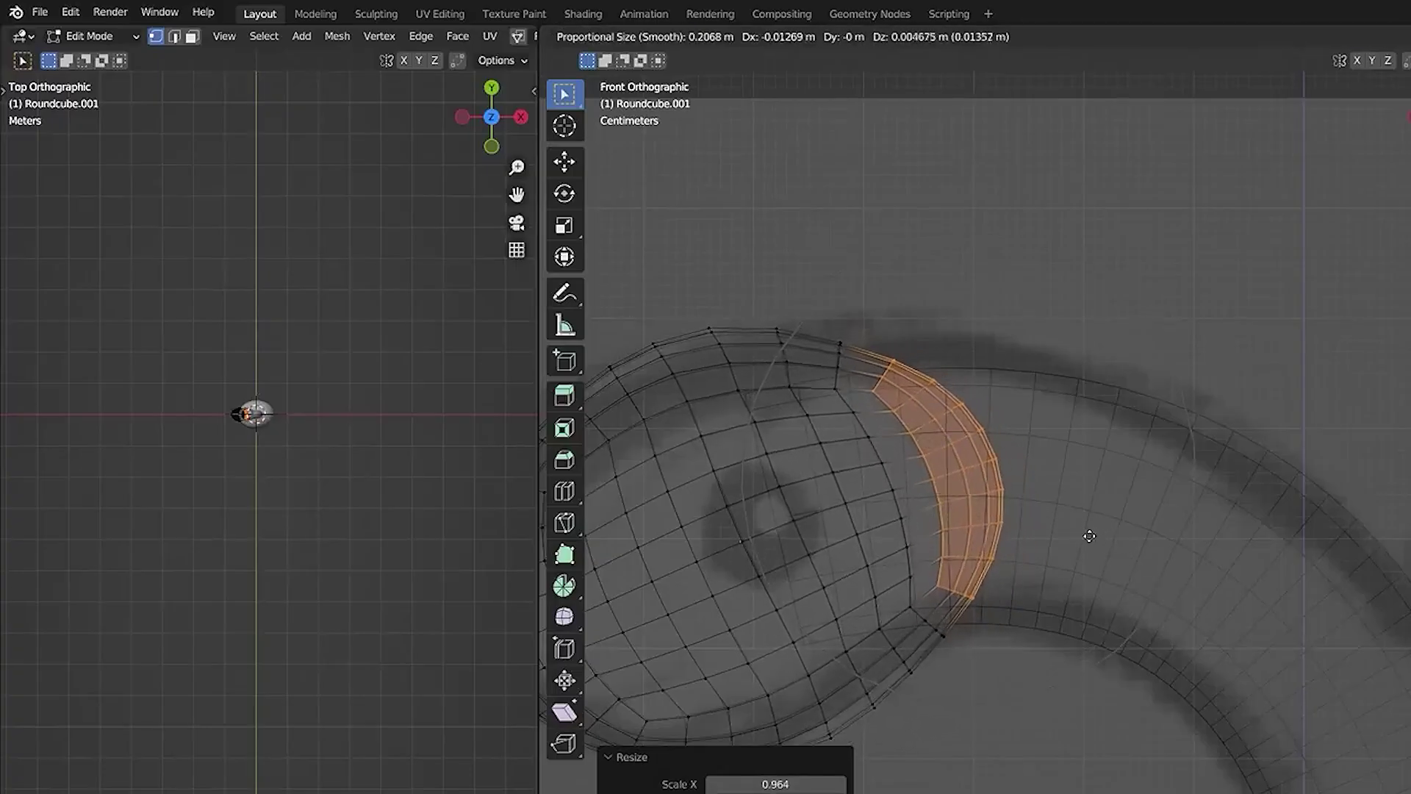
click(1086, 534)
key(s)
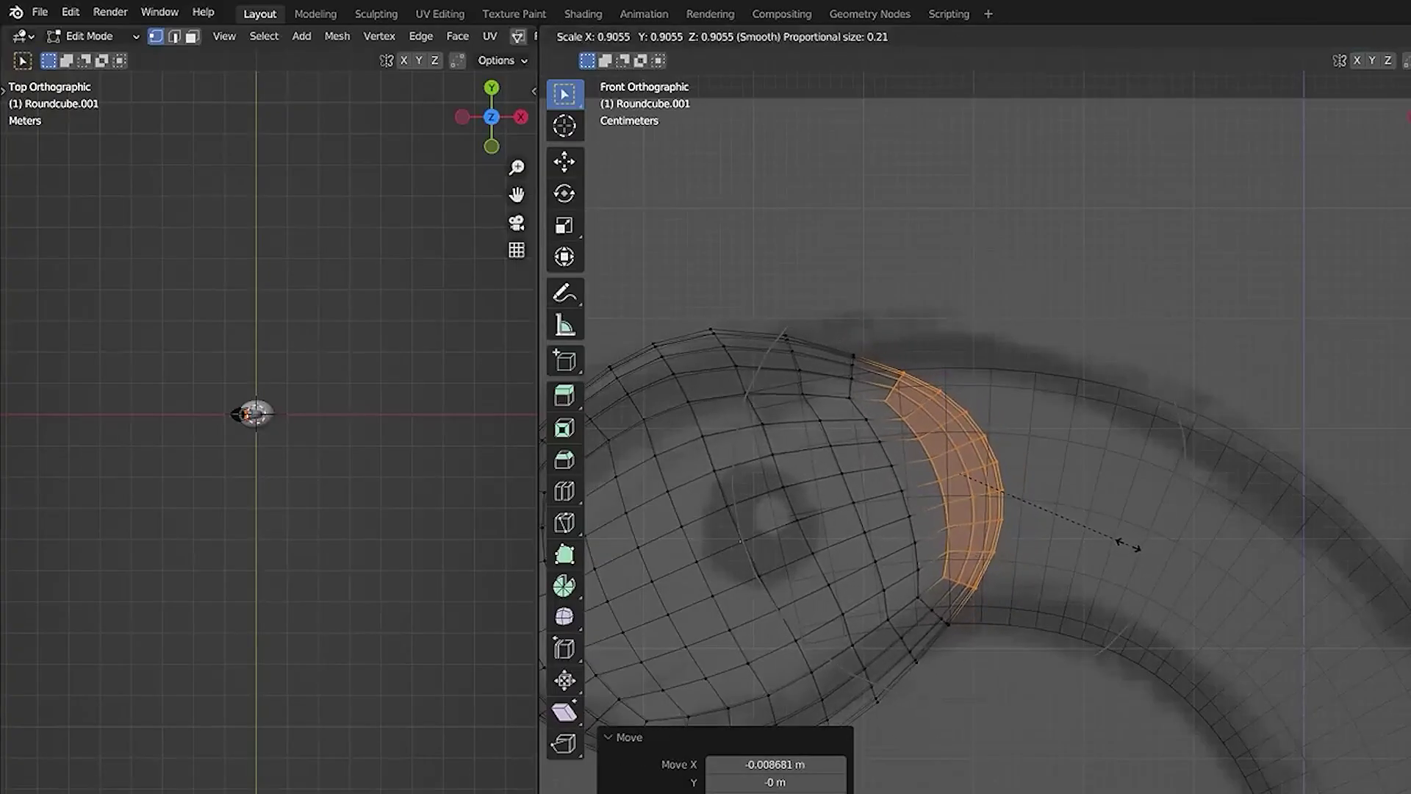
click(1128, 544)
key(g)
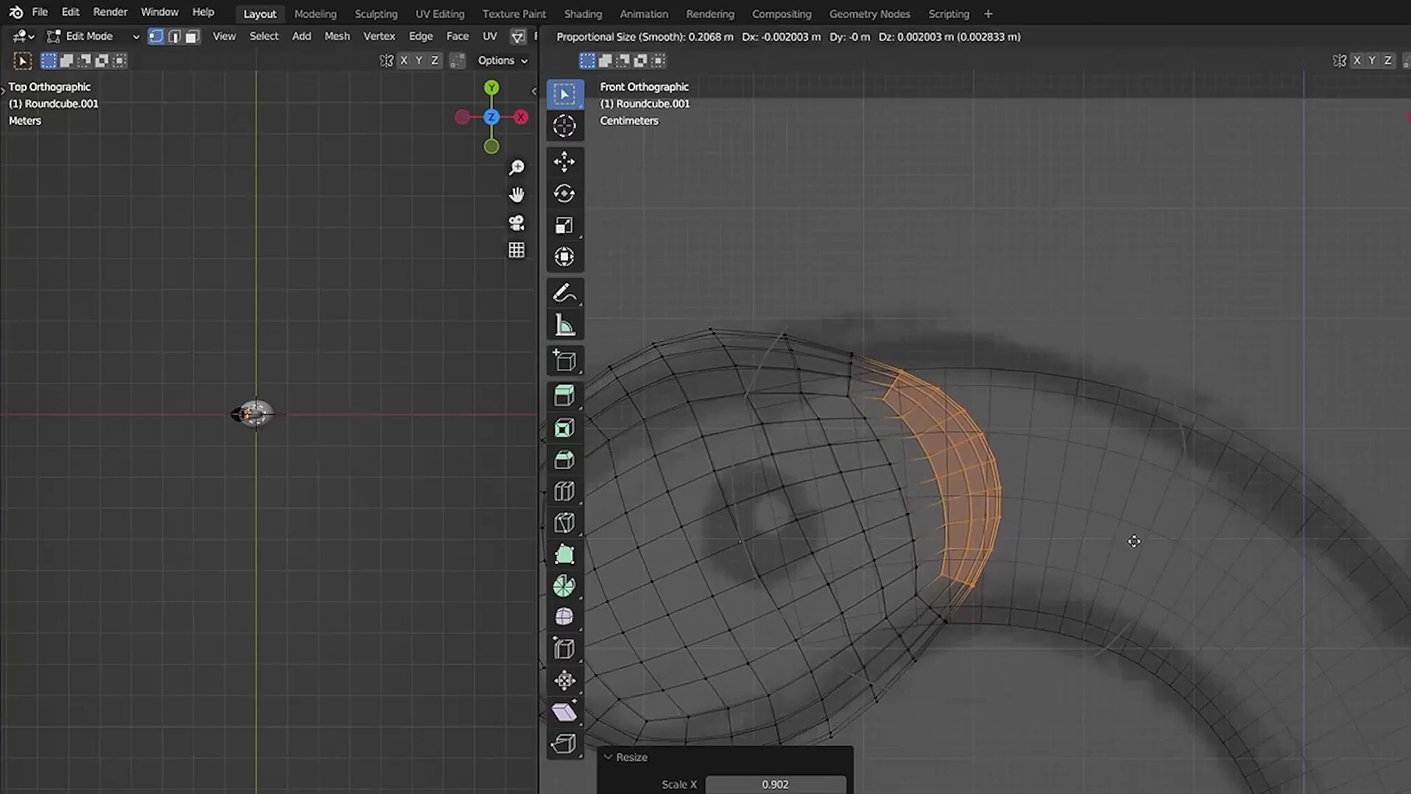
click(1134, 541)
key(ctrl+Tab)
click(992, 588)
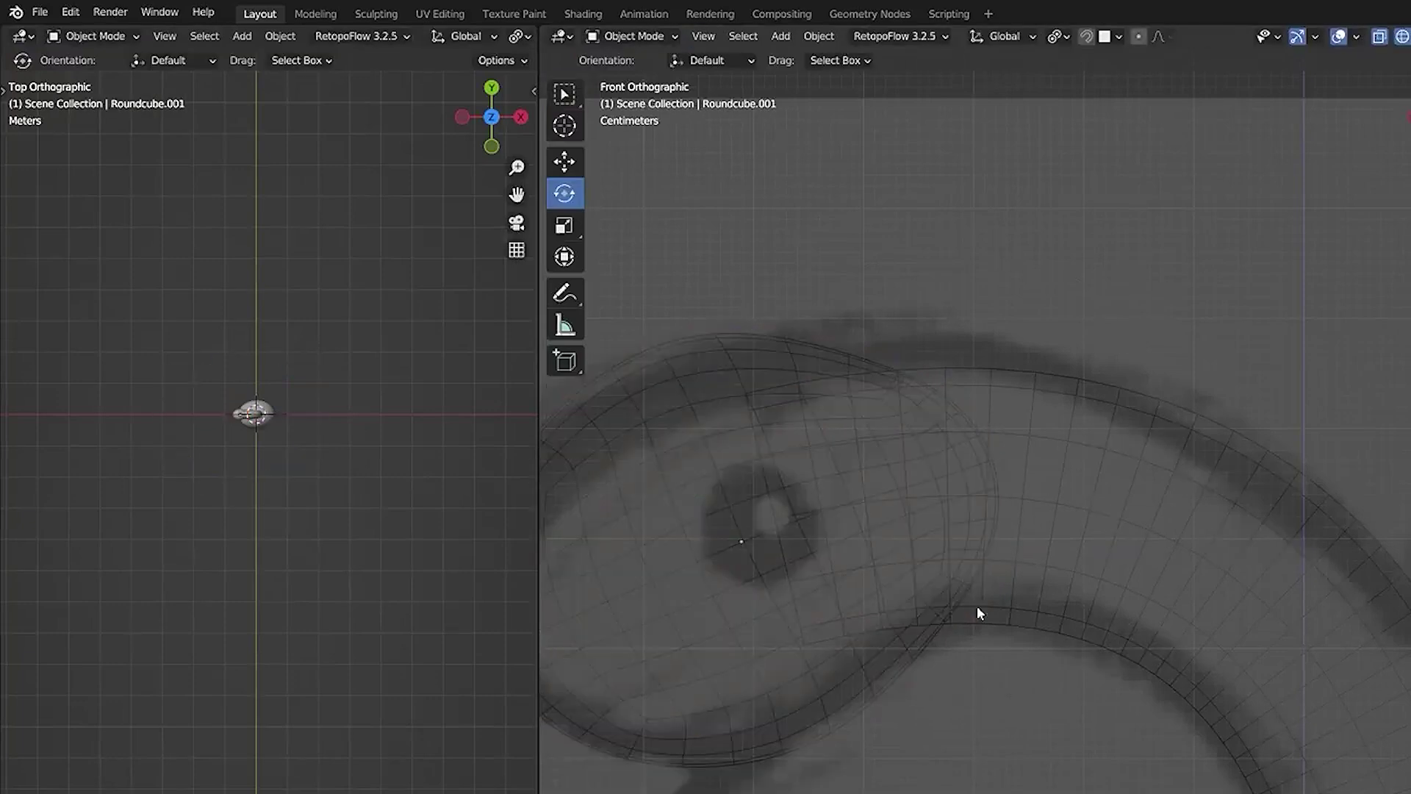
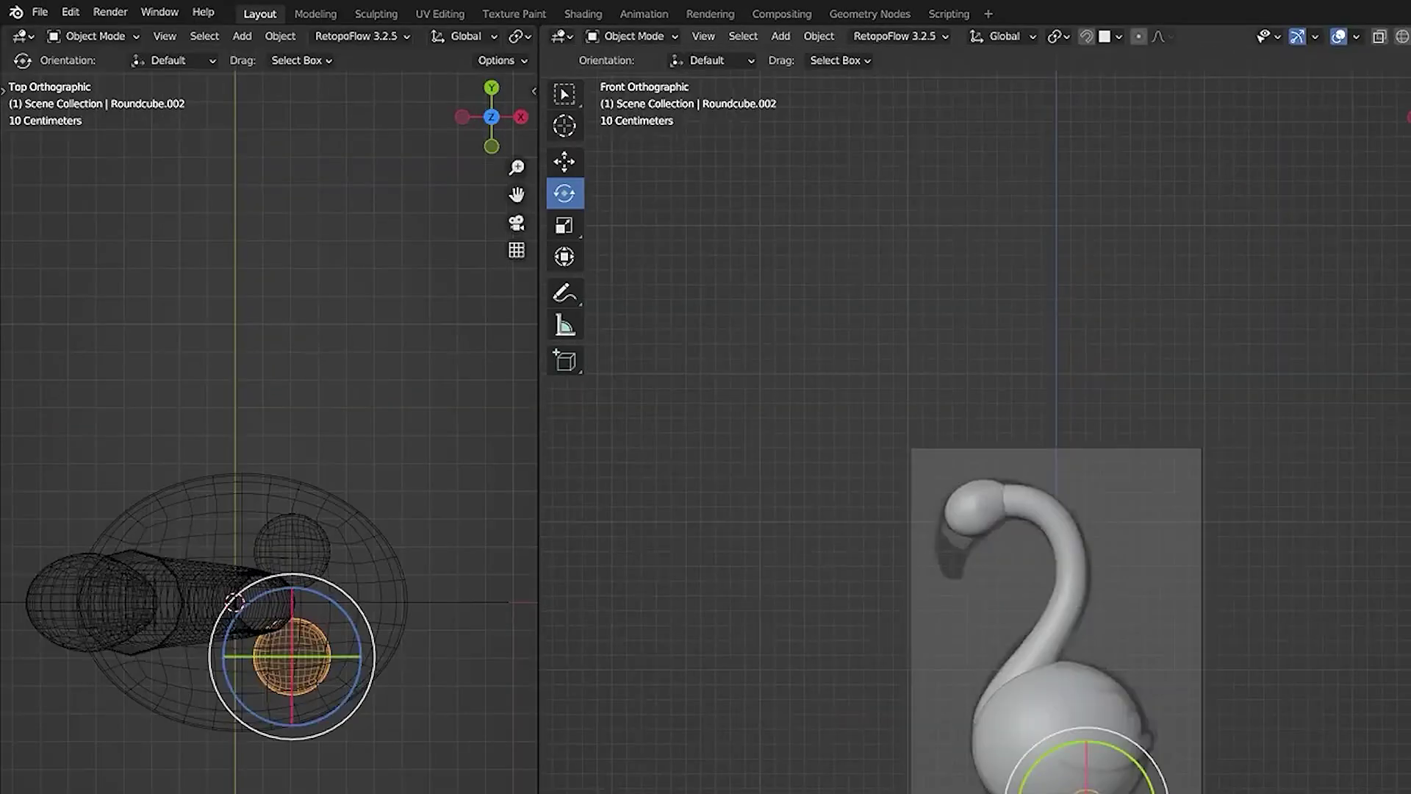
Step: Duplicate the front sphere under the body, place the copy over the head, and shrink it to the size of the eye
key(shift+d)
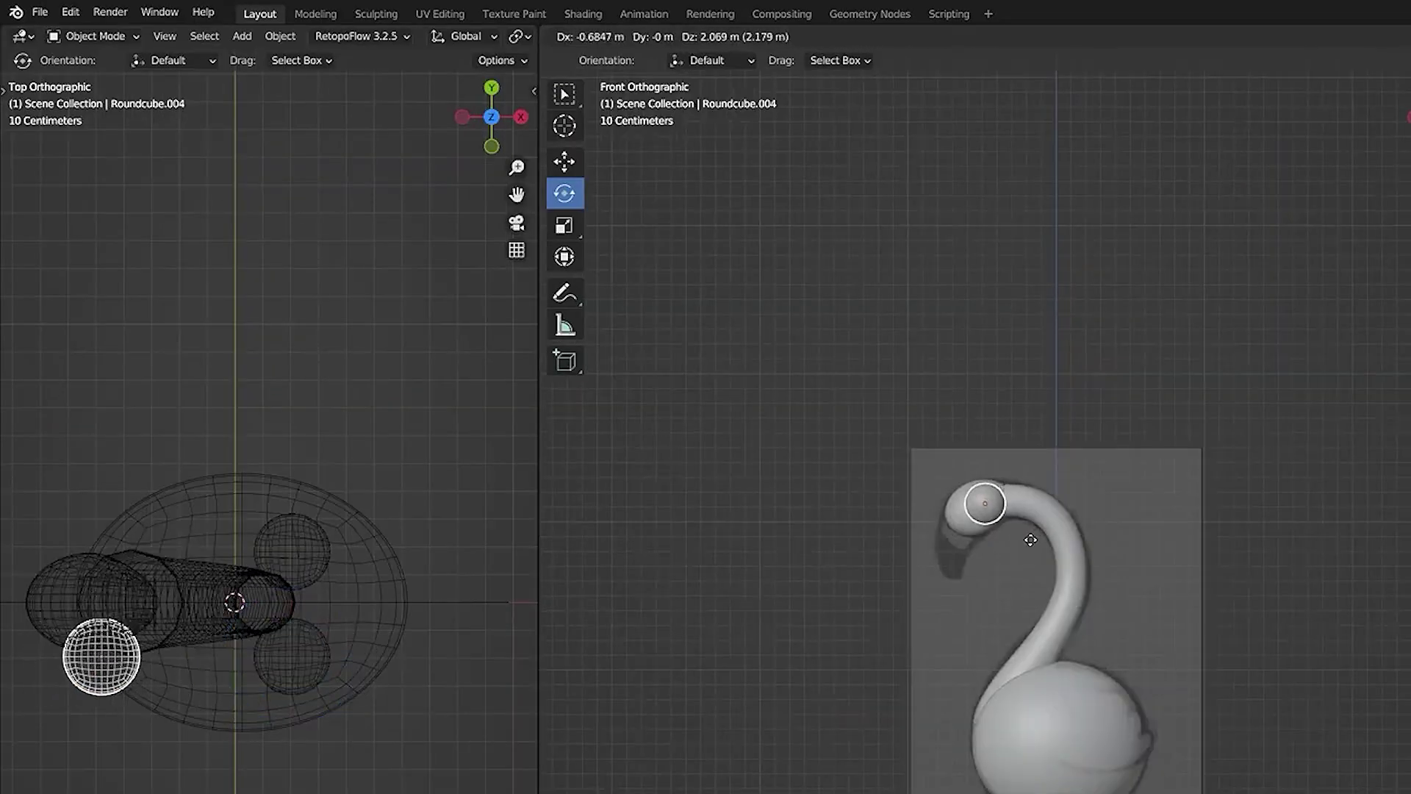
click(1034, 542)
scroll(1012, 506, up, 11)
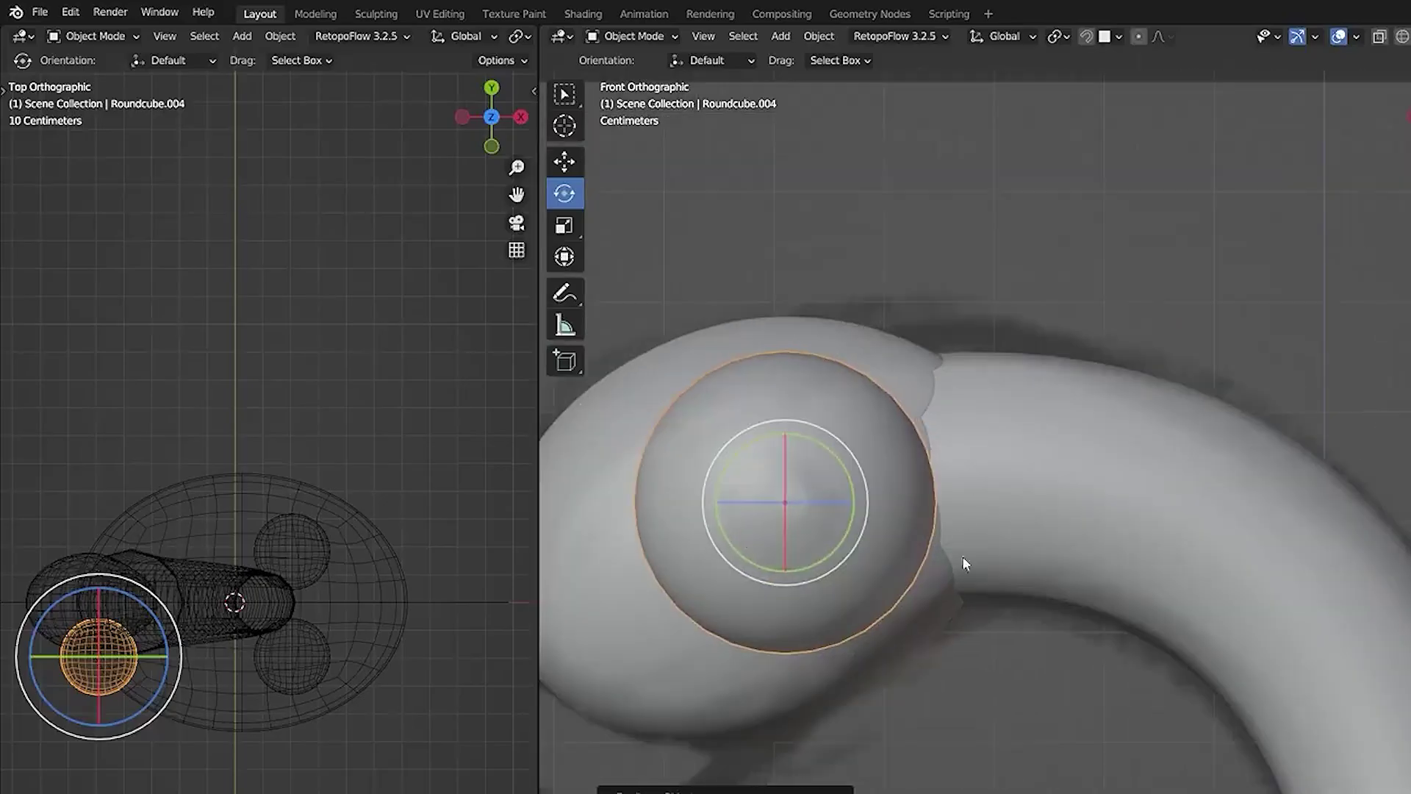
key(s)
click(897, 546)
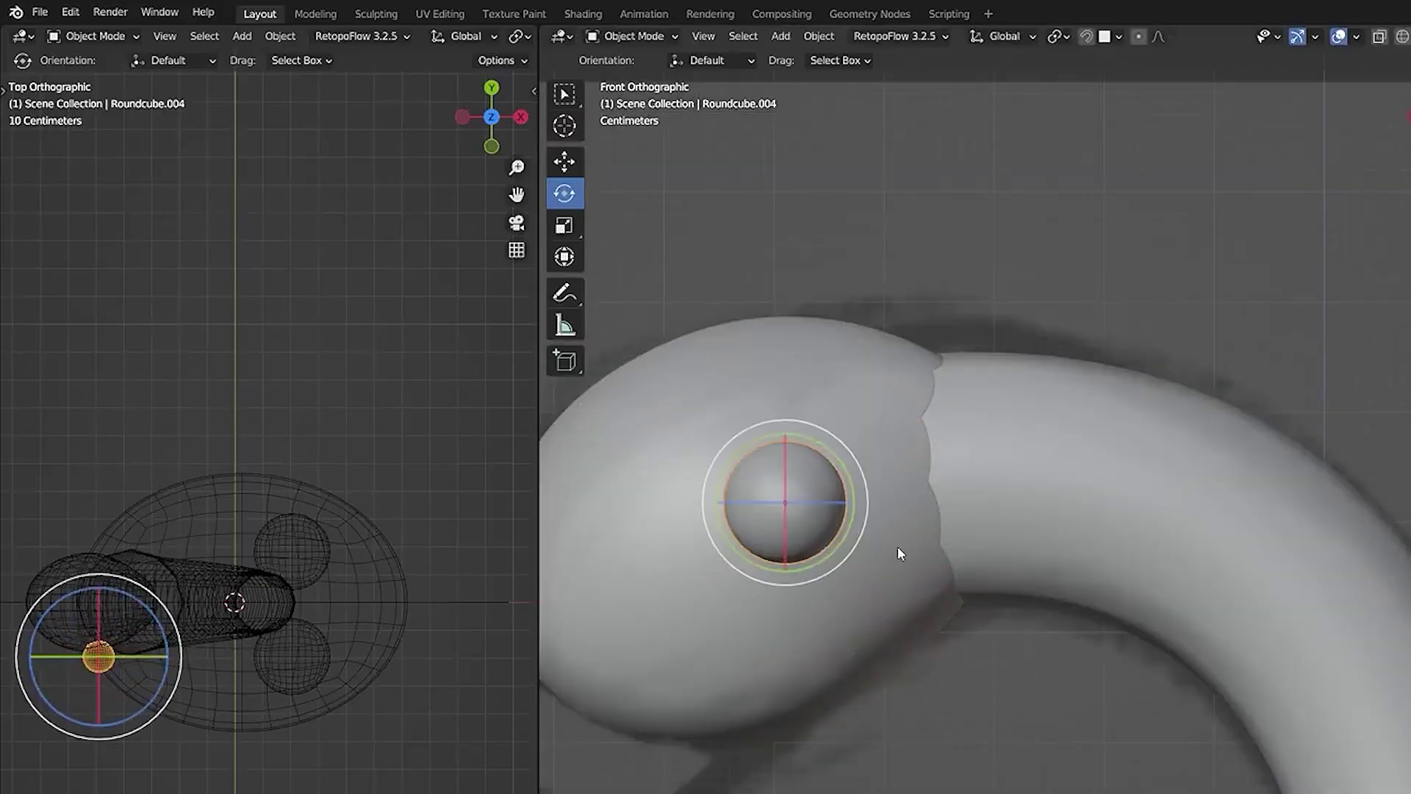
Step: Isolate the eye sphere in right view, delete the half facing the head in Edit Mode, and leave local view
key(KP_3)
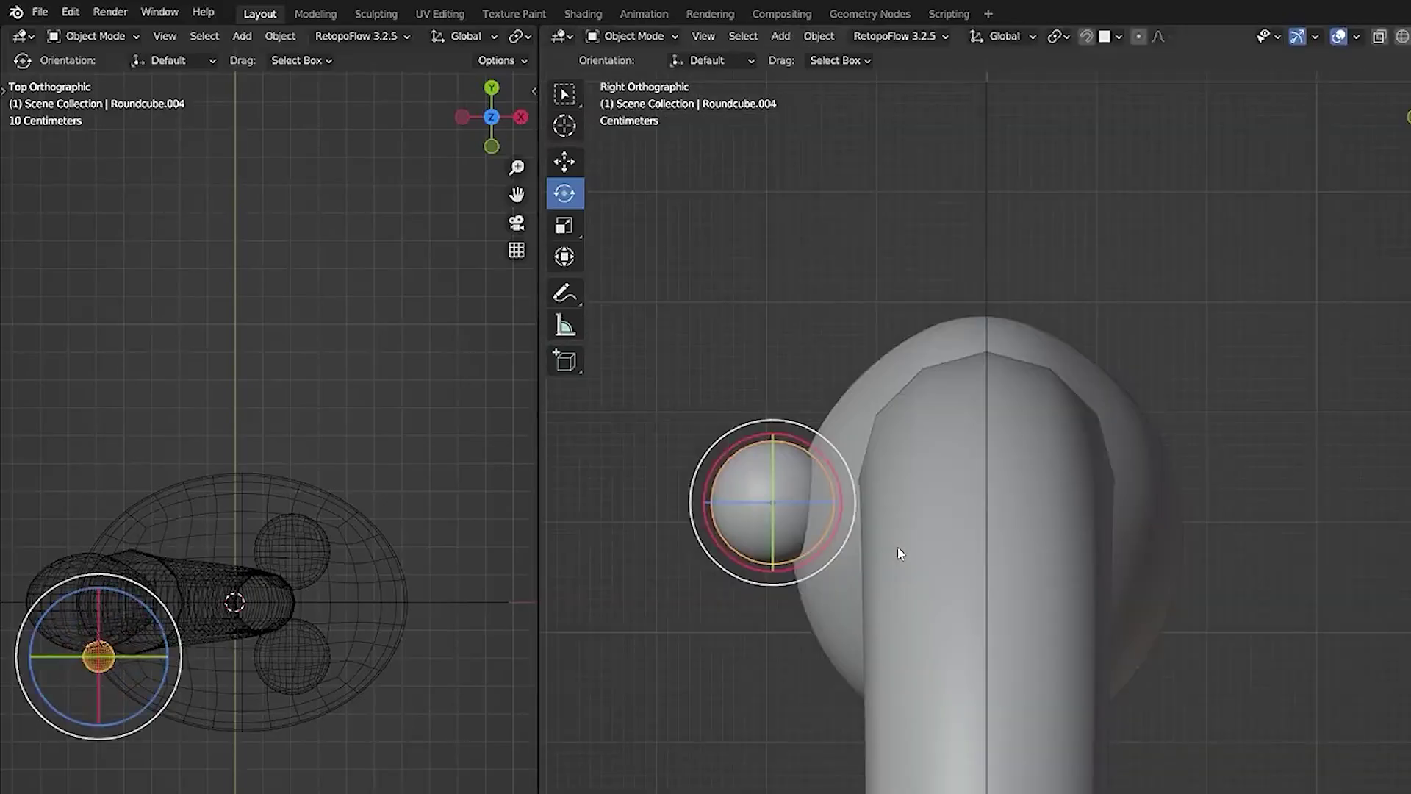
key(KP_Divide)
key(Tab)
scroll(1159, 560, down, 3)
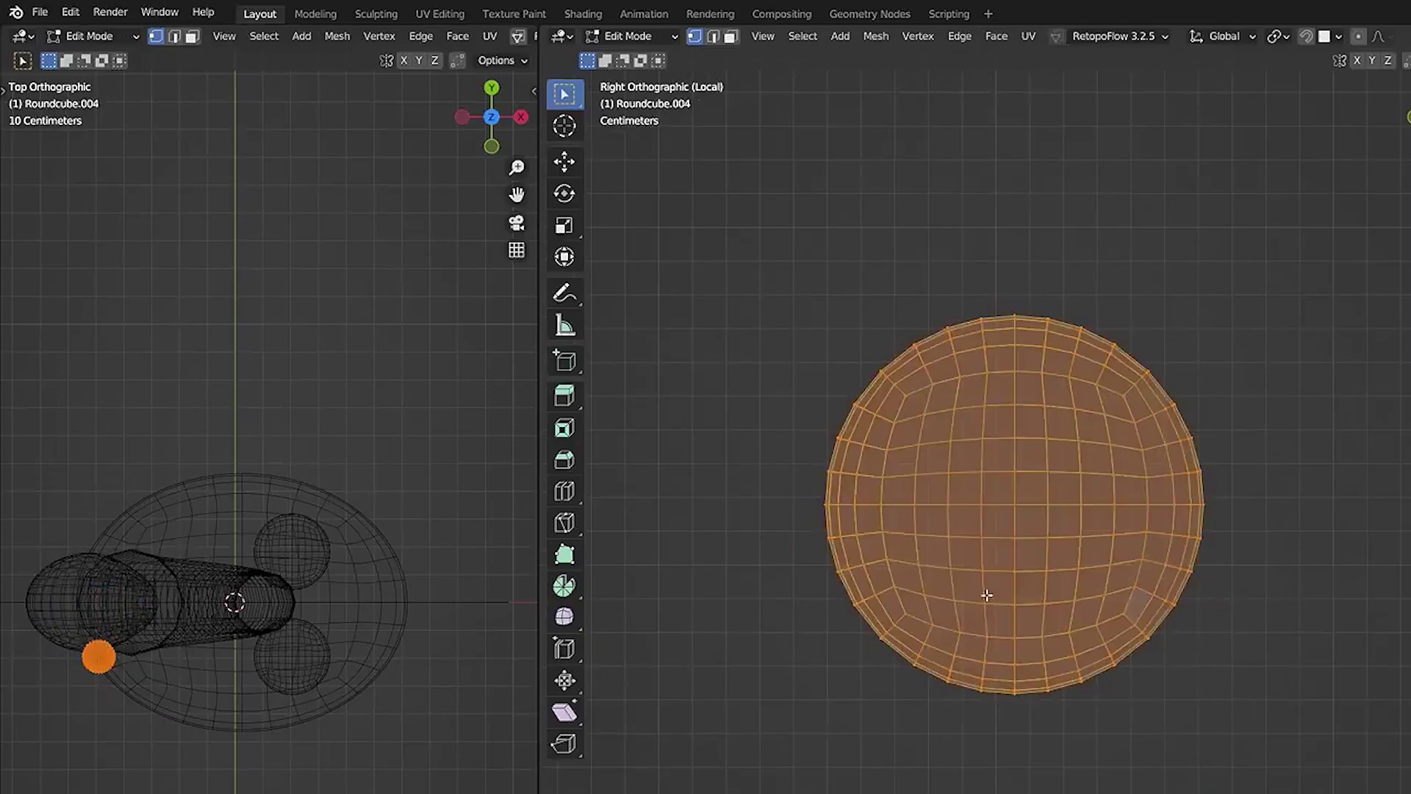
key(alt+a)
mouse_move(1026, 293)
mouse_down()
mouse_move(1219, 789)
mouse_move(1308, 790)
mouse_up()
key(c)
key(Escape)
key(x)
click(1164, 637)
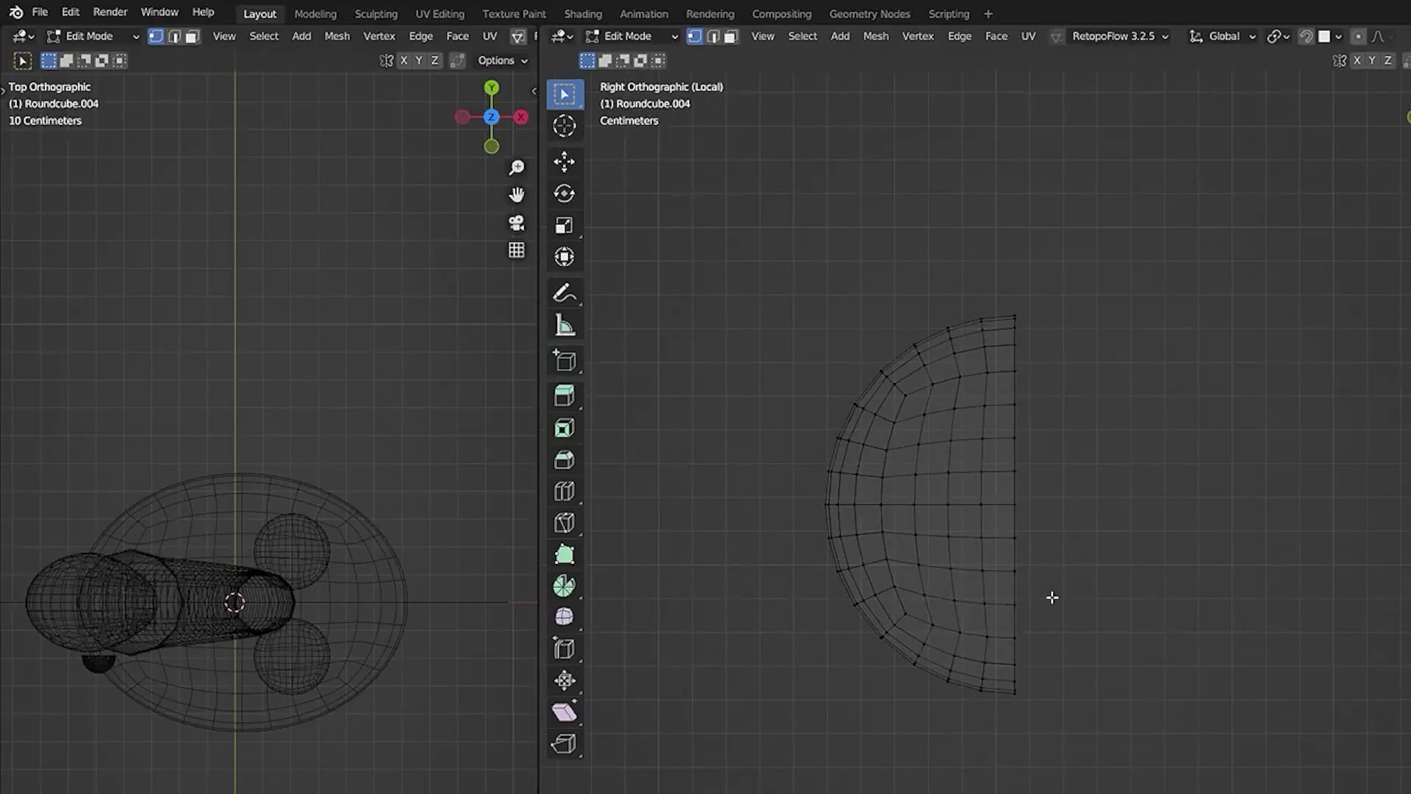
key(KP_Divide)
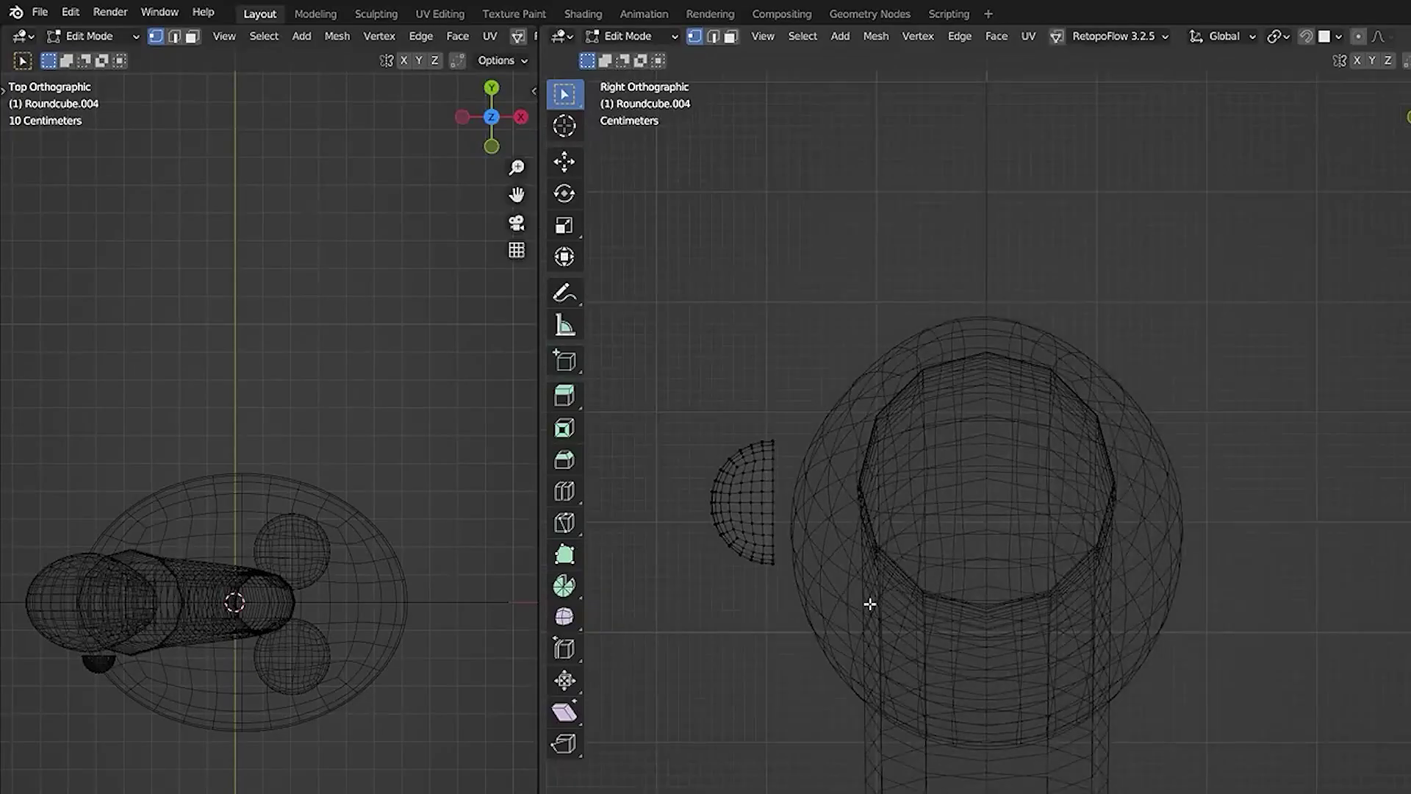
Step: Flatten the whole eye dome along Y, move it about 0.043 m along Y onto the head, and return to solid shading
key(a)
key(s)
key(y)
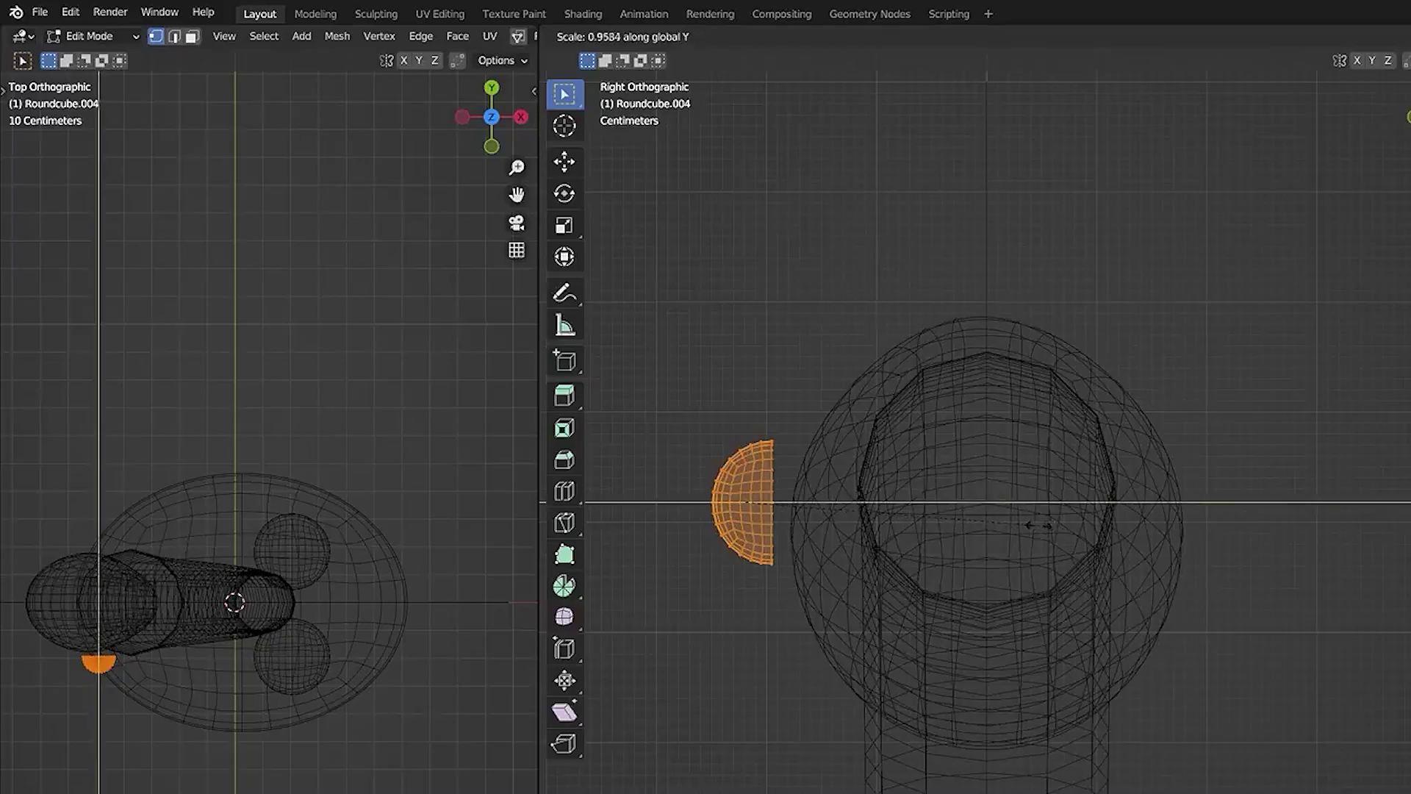
click(951, 529)
key(g)
key(y)
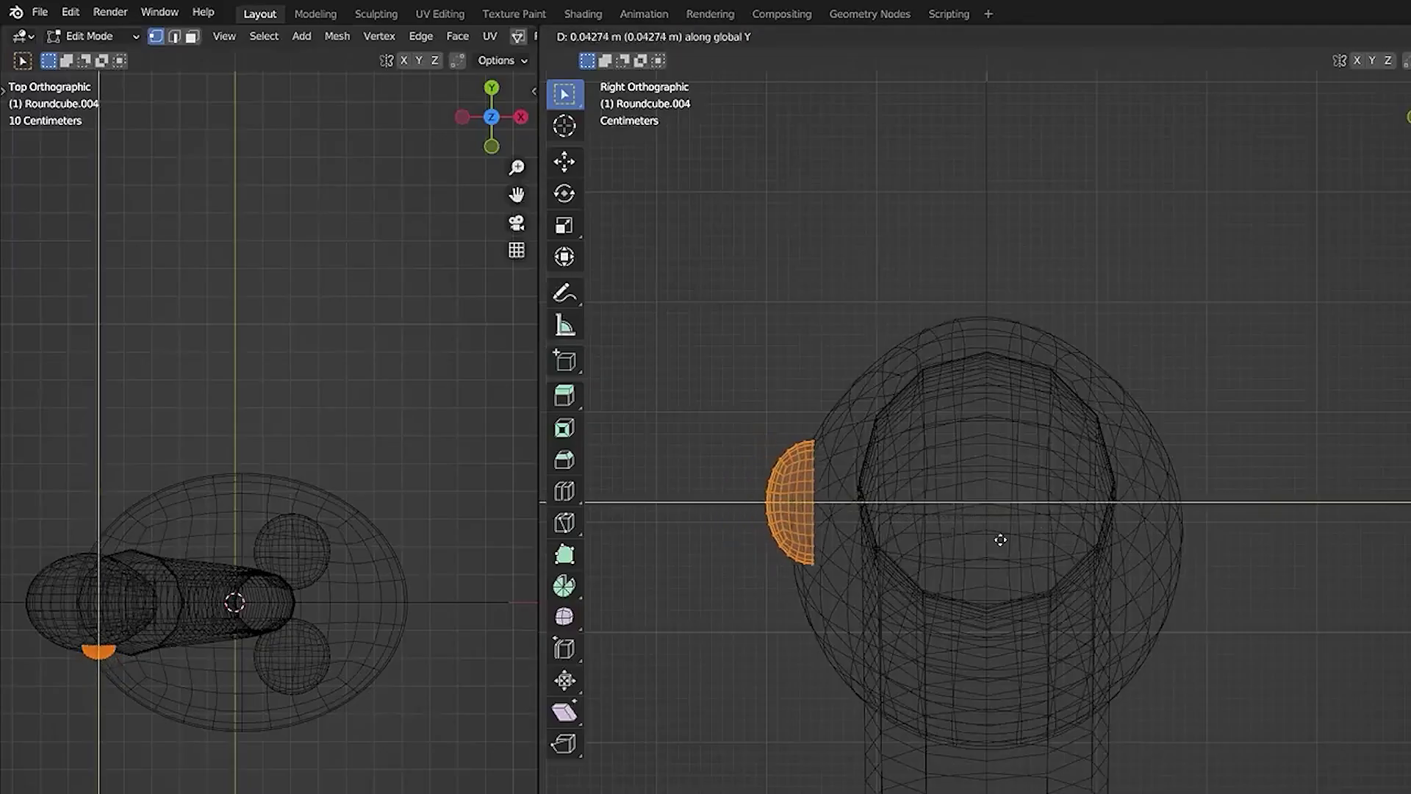
click(1008, 542)
key(shift+z)
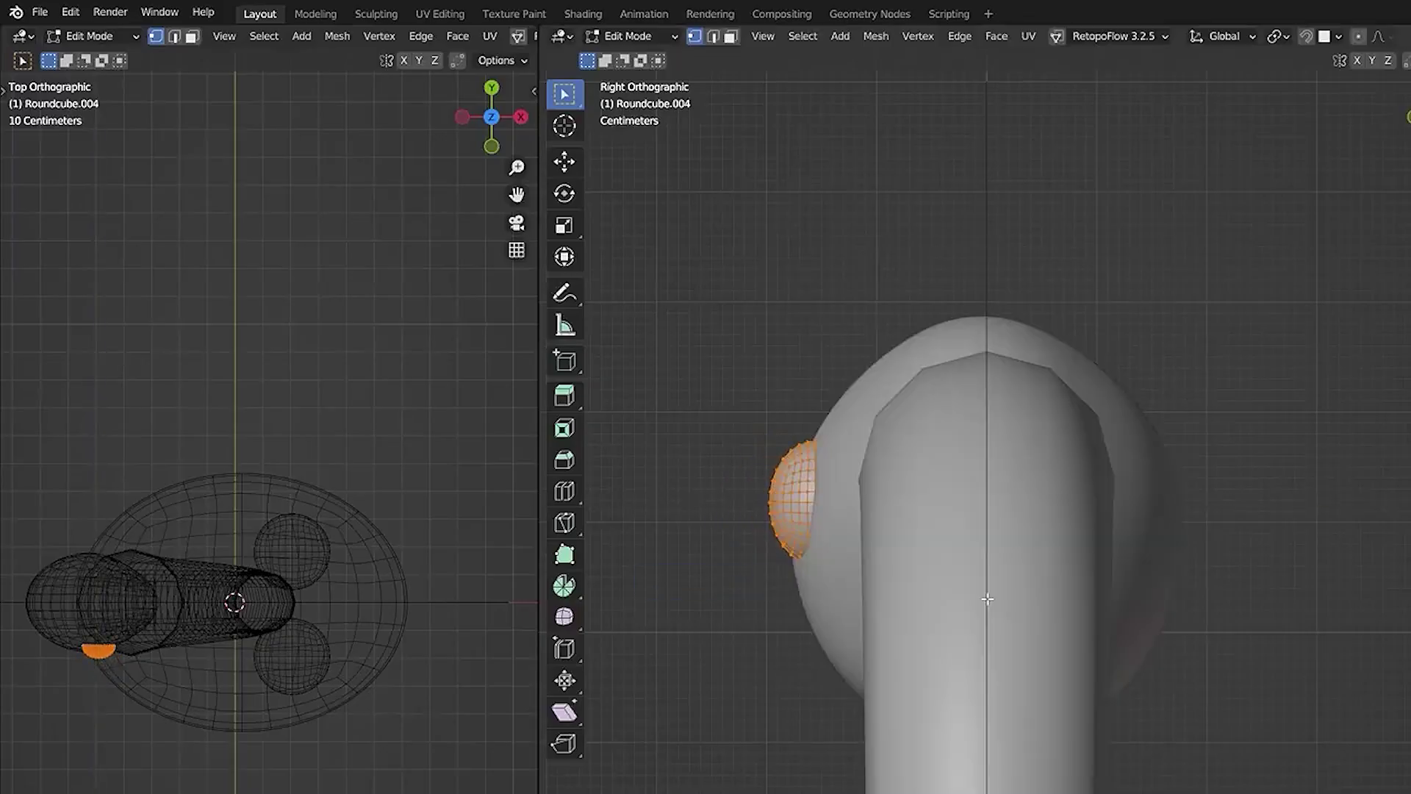
Step: Enlarge the eye dome slightly in front view, check its fit from the right view, and leave Edit Mode
key(KP_1)
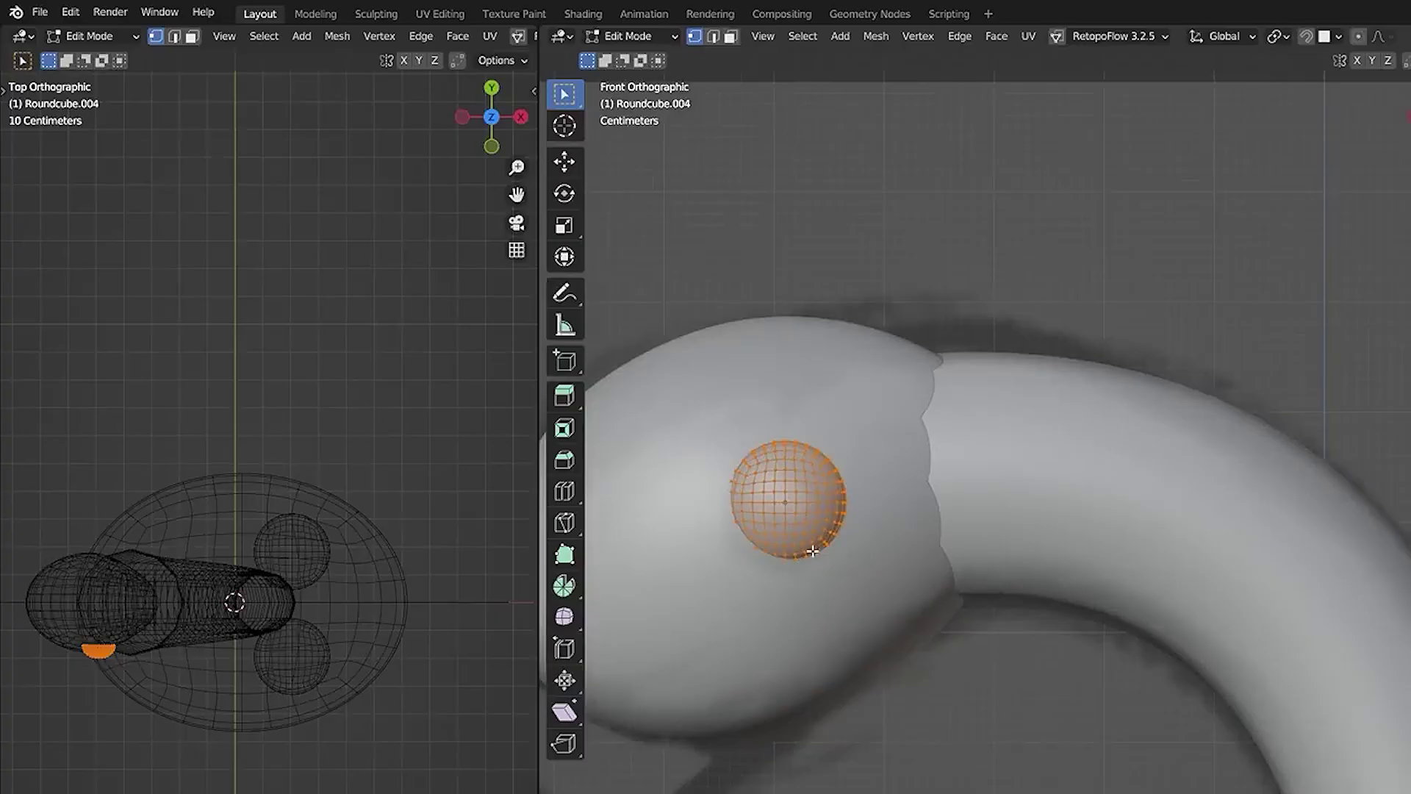
key(s)
click(833, 556)
key(KP_3)
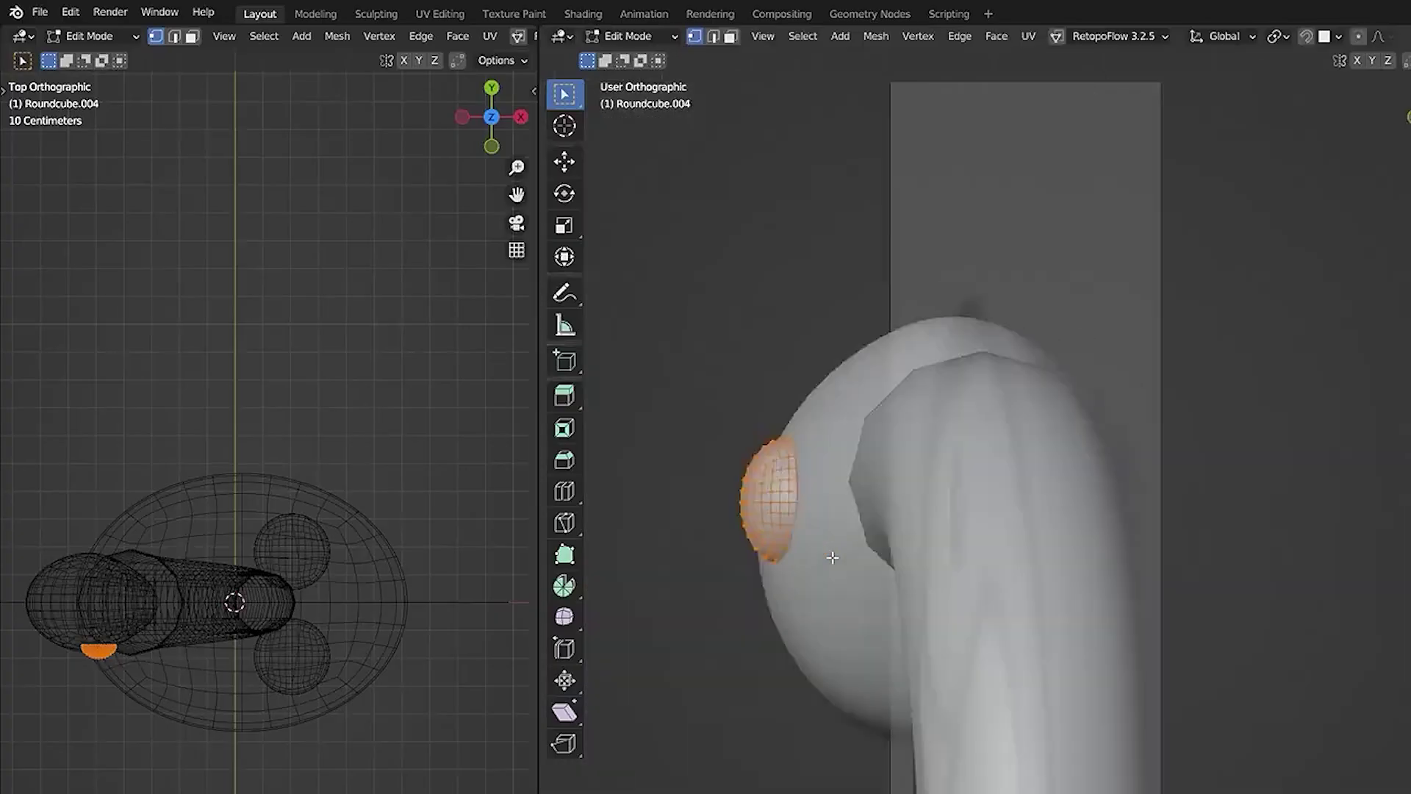
key(t)
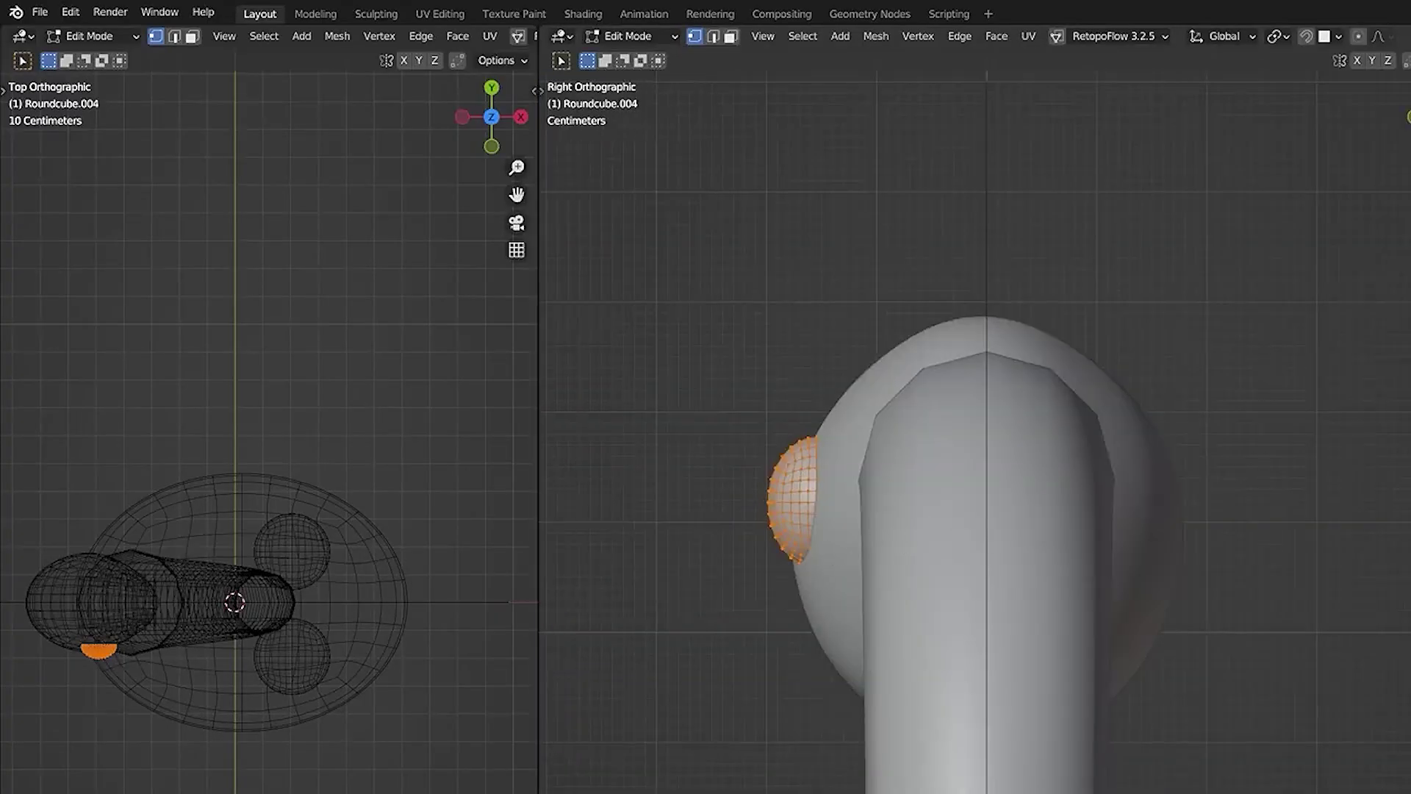
key(Tab)
Step: Add a new Round Cube in front view with its arc divisions set to 4
key(KP_1)
key(shift+a)
mouse_move(840, 544)
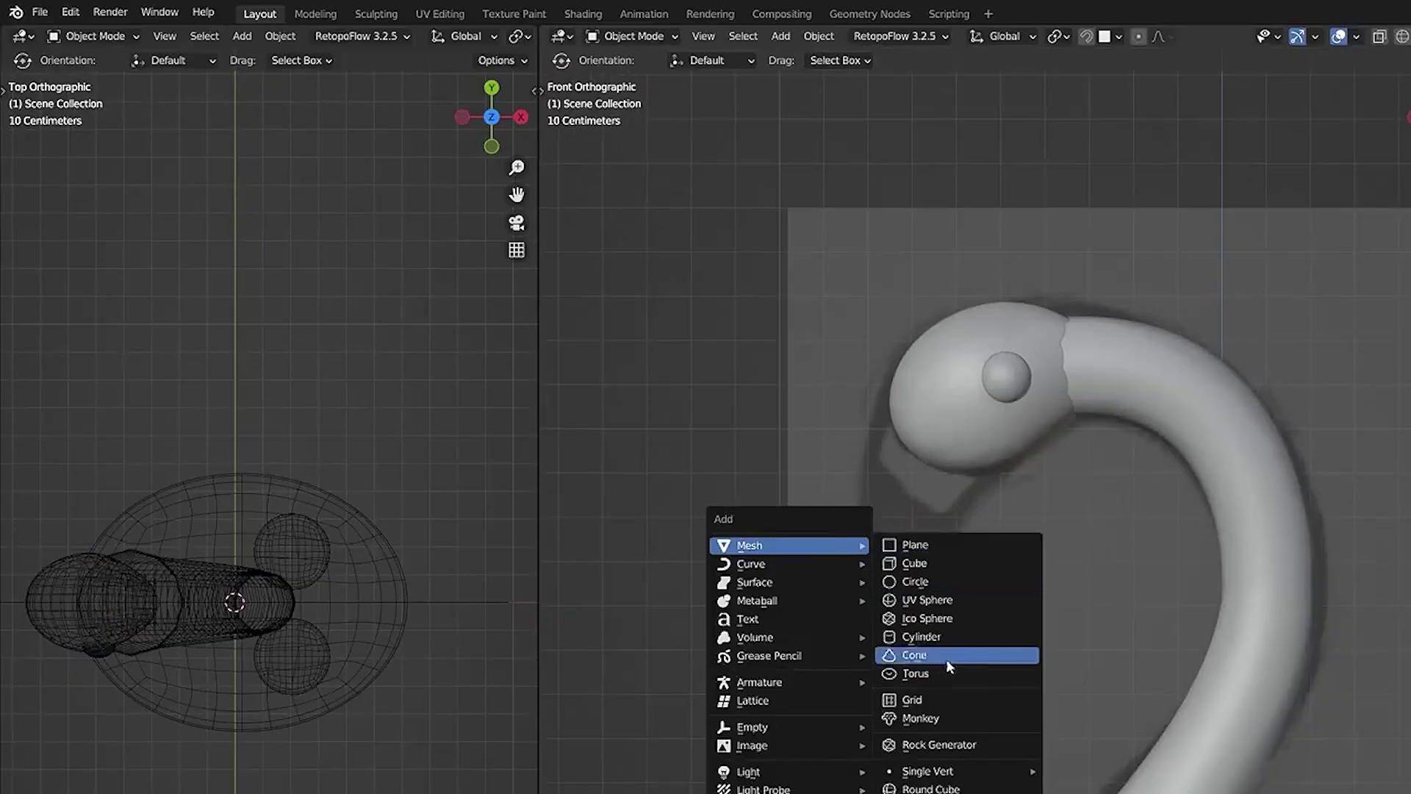
click(941, 789)
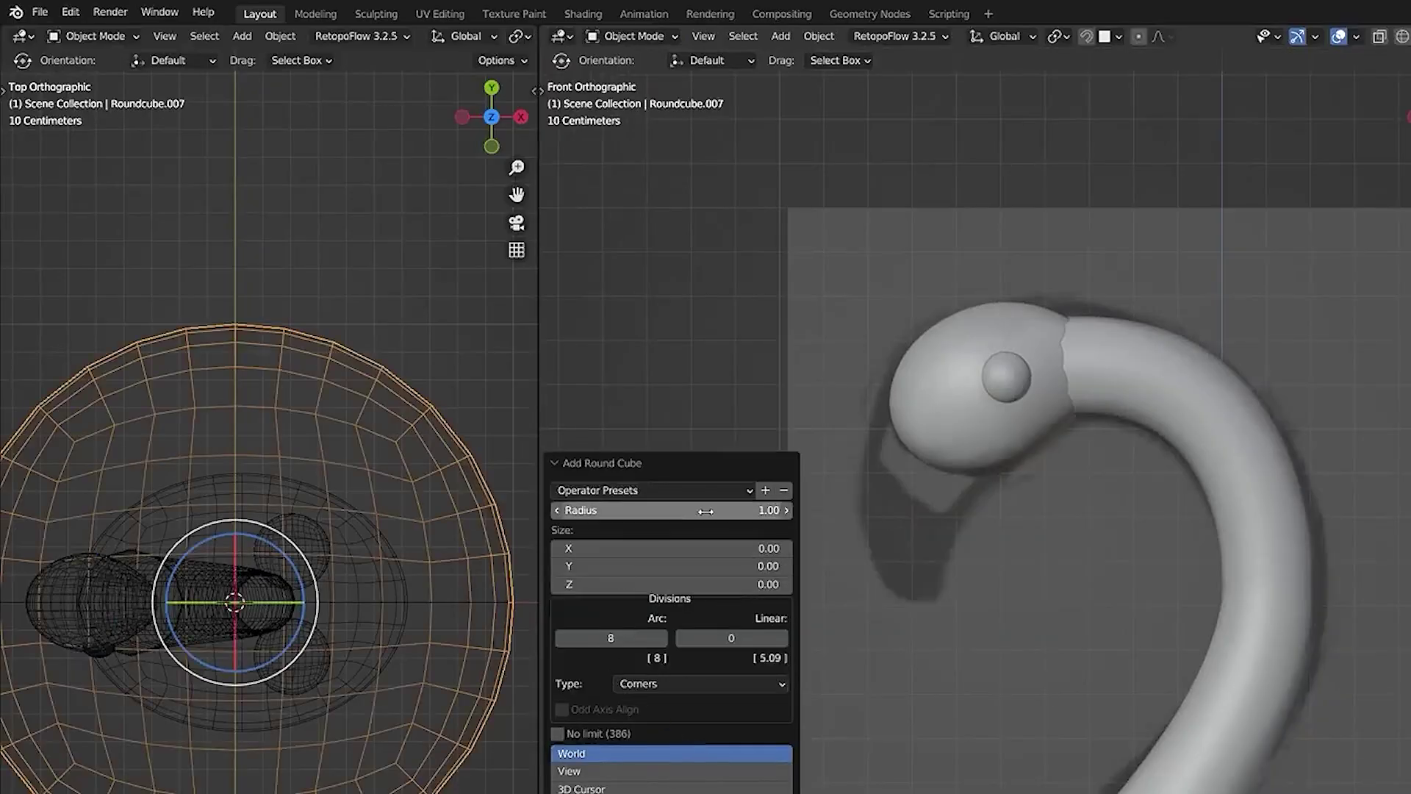
click(645, 644)
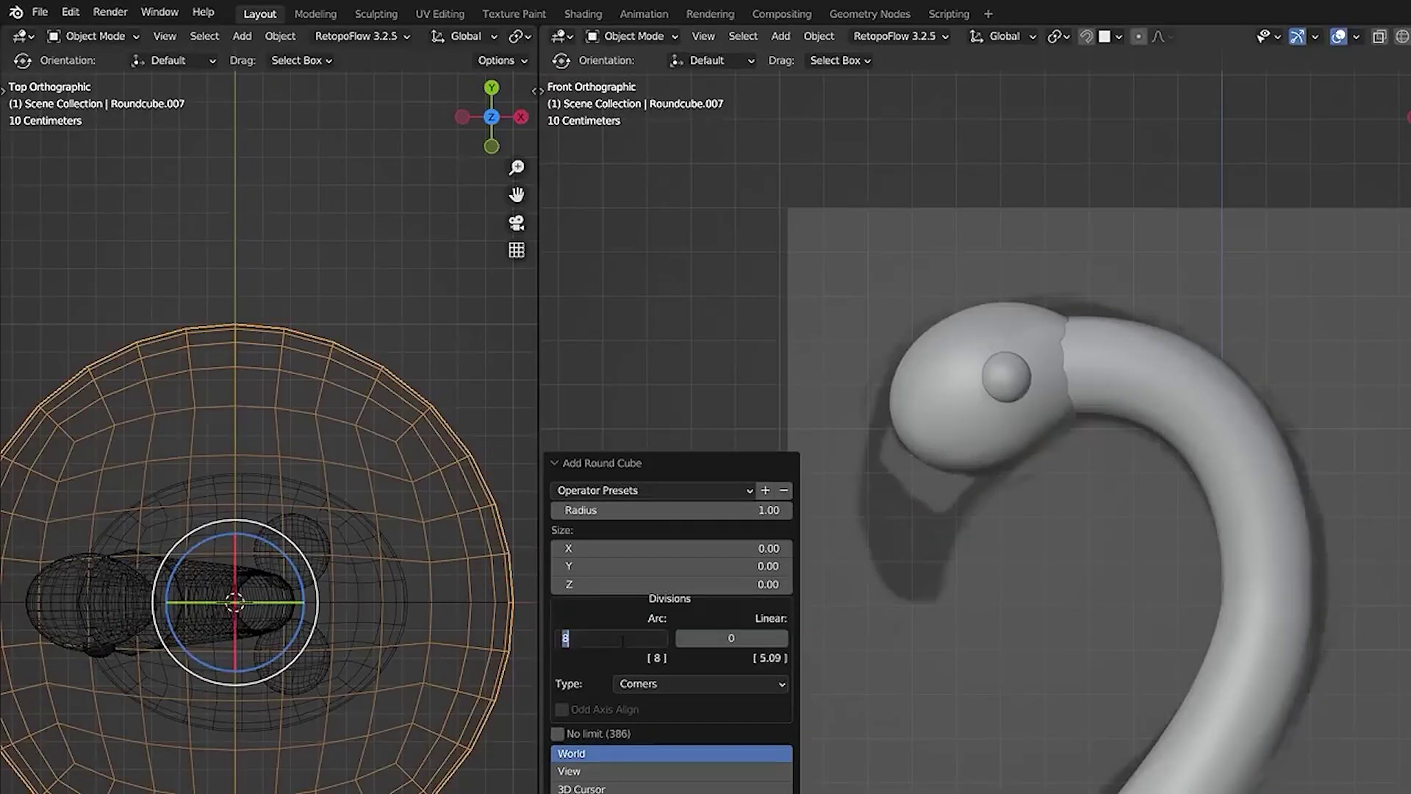
text(4)
key(Return)
Step: Move the new low-resolution round cube away from the body toward the beak side and give it a level 2 subdivision
scroll(1064, 758, down, 3)
click(1064, 758)
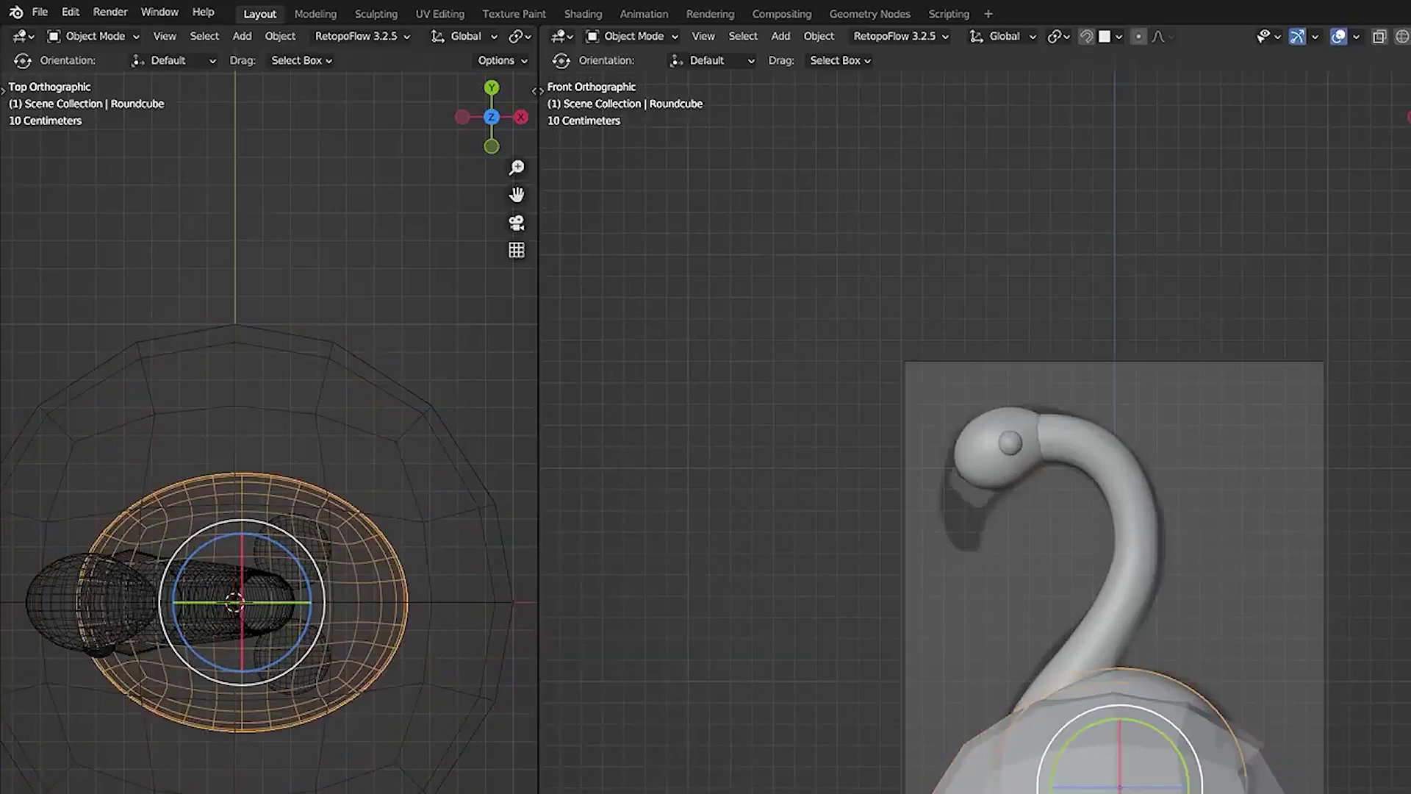
key(shift+d)
click(1035, 631)
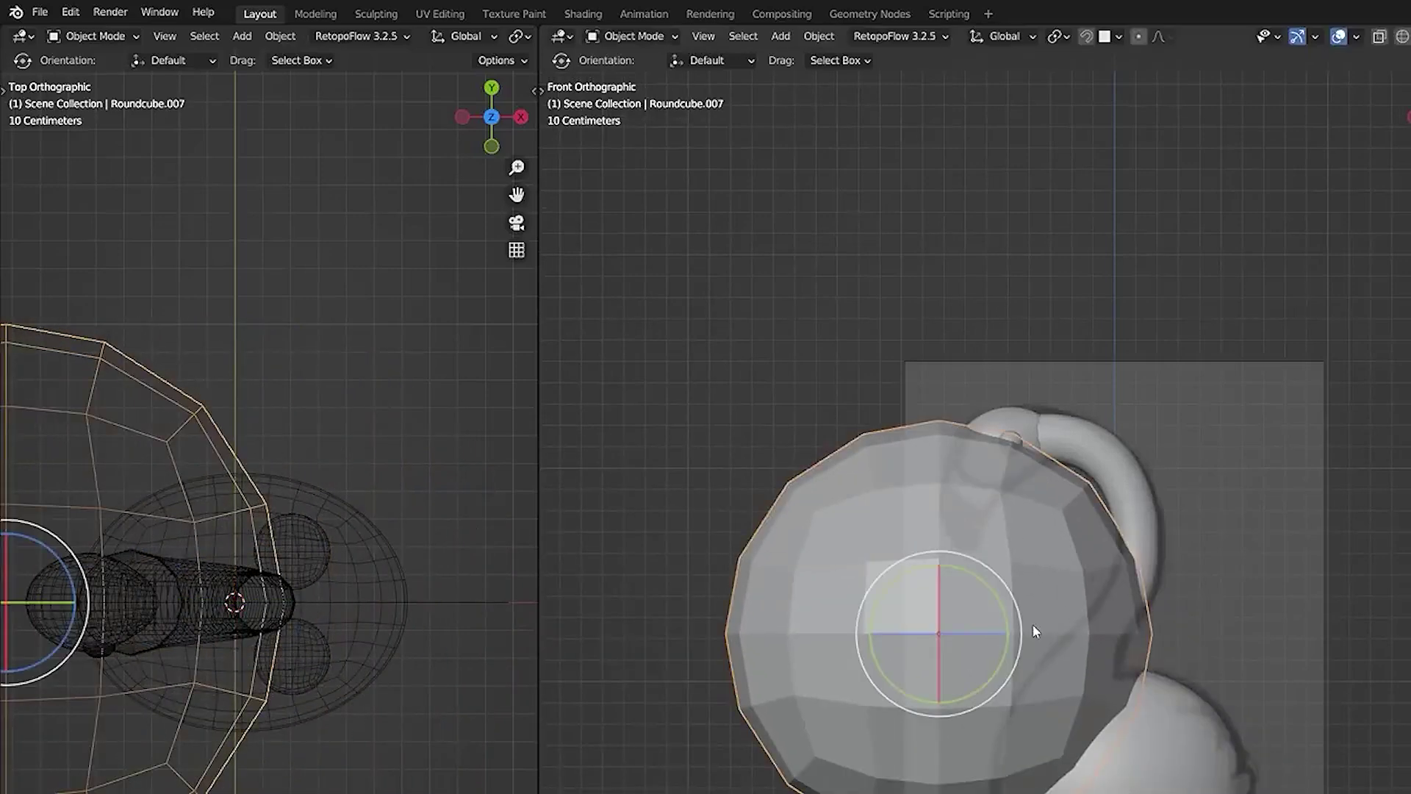
key(ctrl+2)
Step: Delete the vertices of the new round cube's upper half in Edit Mode, then restore solid shading and Object Mode
key(ctrl+Tab)
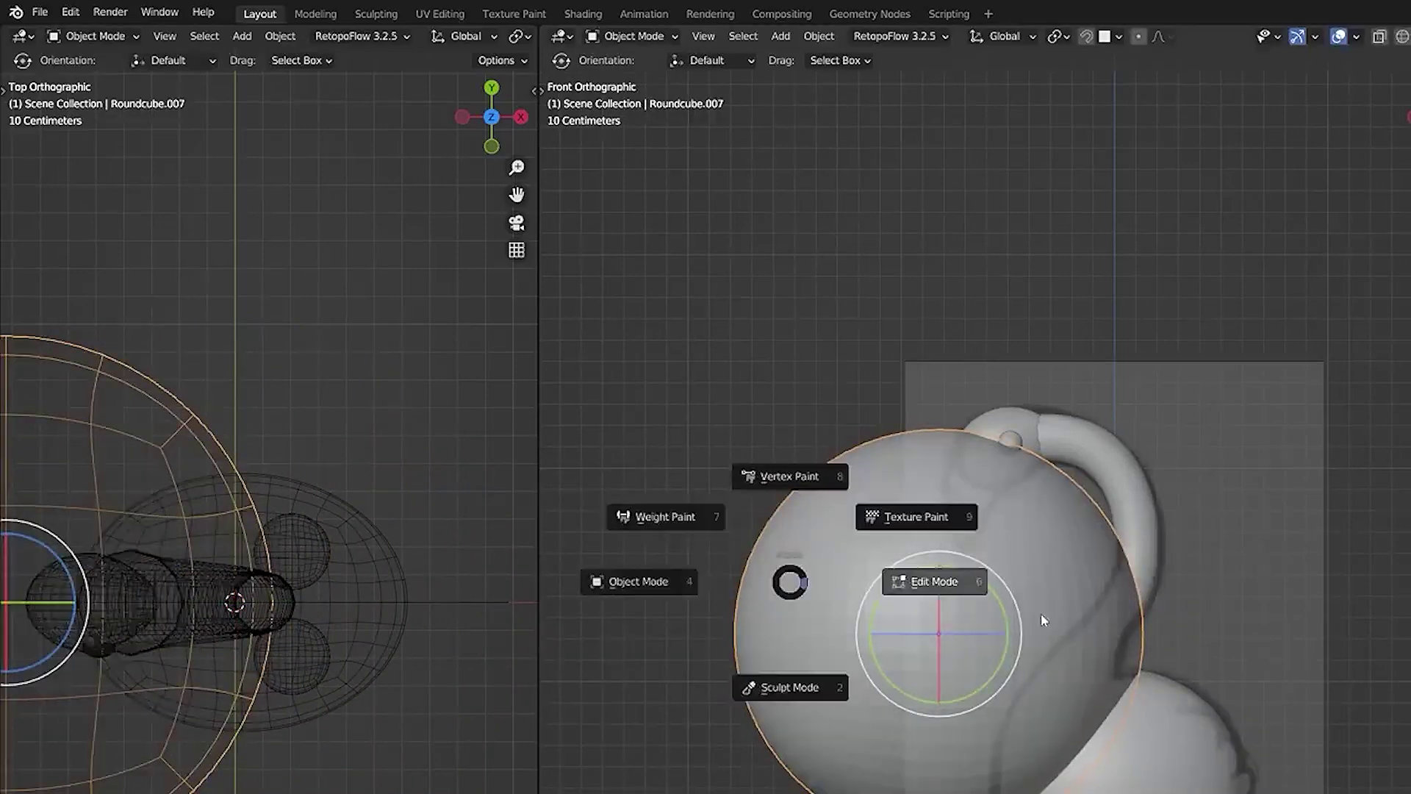
click(923, 582)
key(1)
key(z)
click(804, 646)
drag(606, 347, 1216, 618)
key(x)
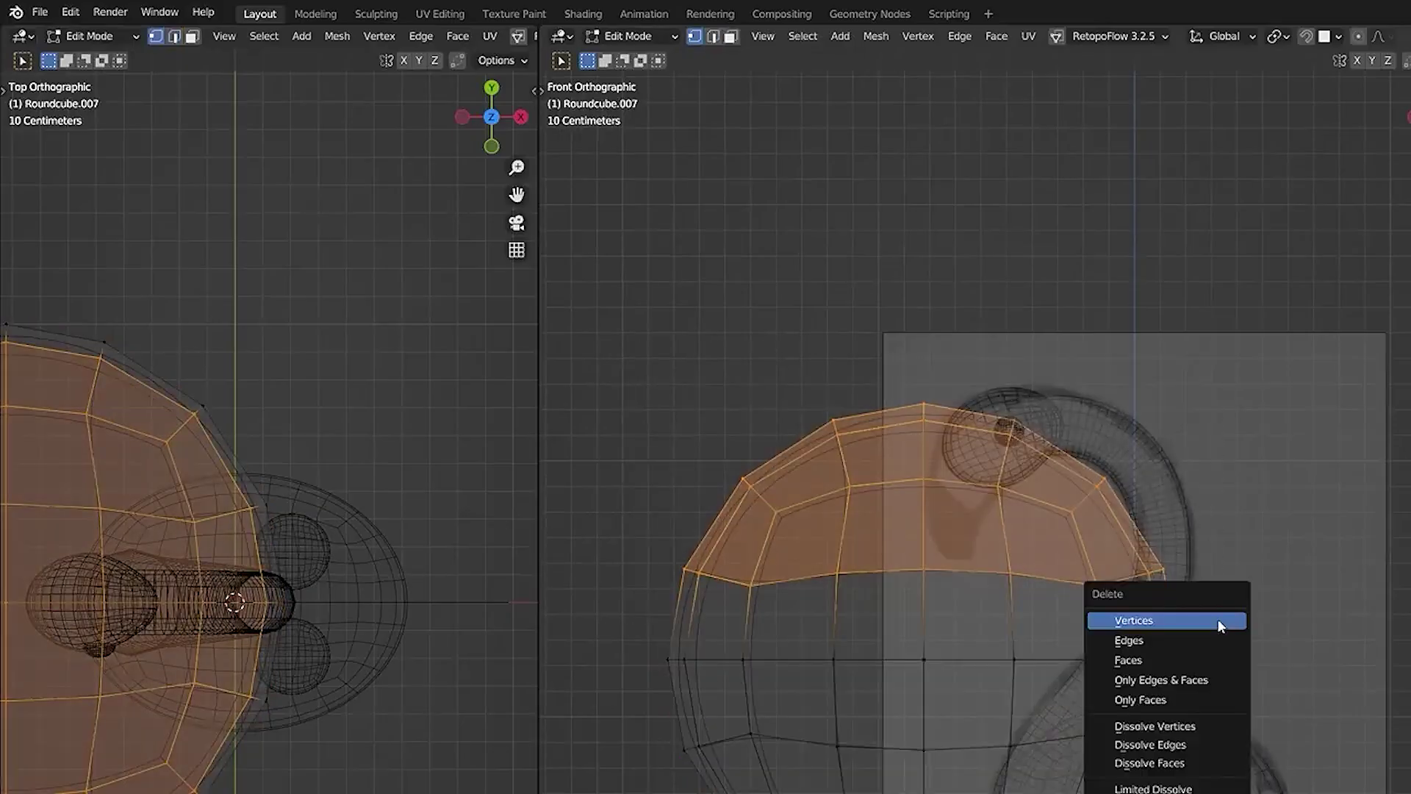
click(1205, 624)
key(z)
click(1234, 735)
key(ctrl+Tab)
click(985, 732)
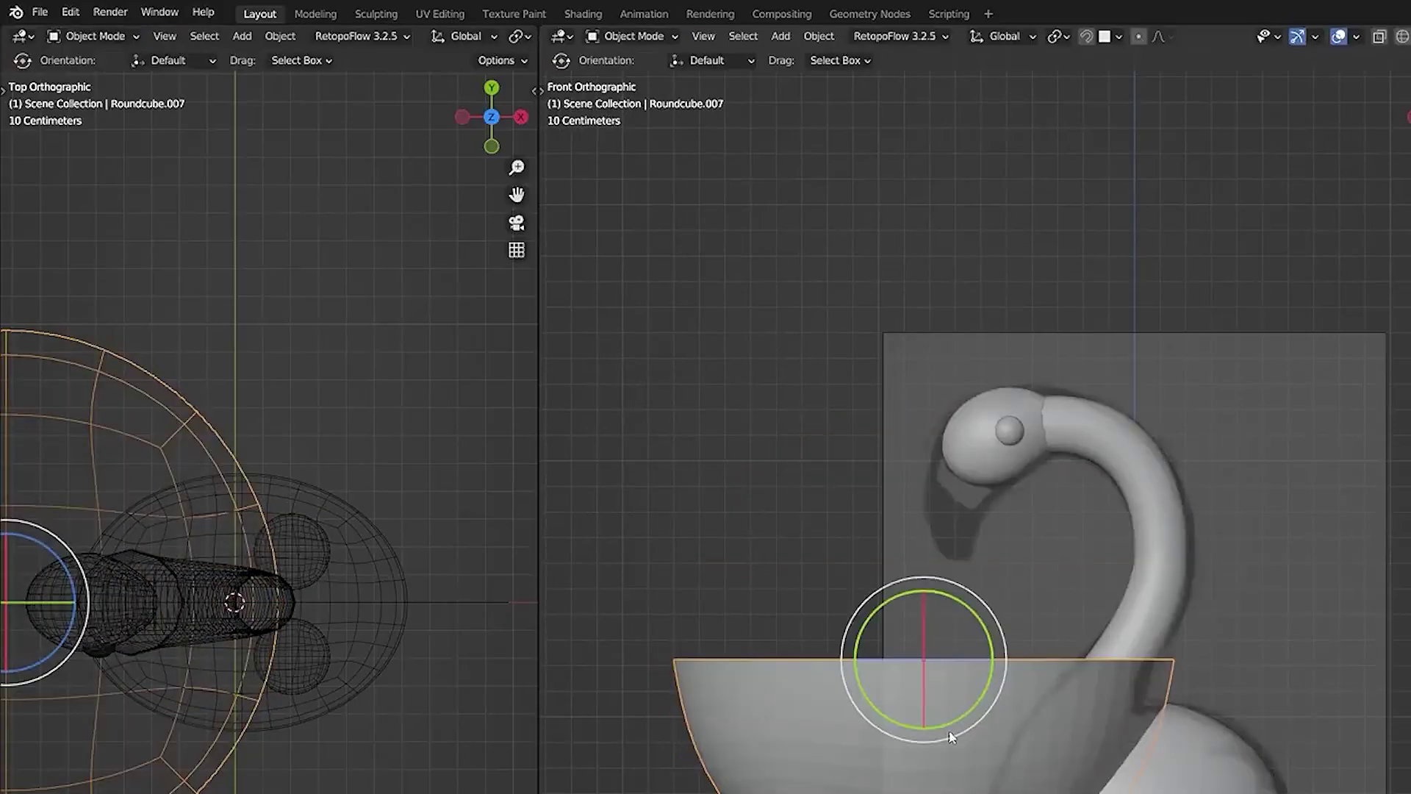
Step: Move the half sphere up to the beak end of the head and scale it down to roughly the head's width
key(g)
click(1144, 558)
key(s)
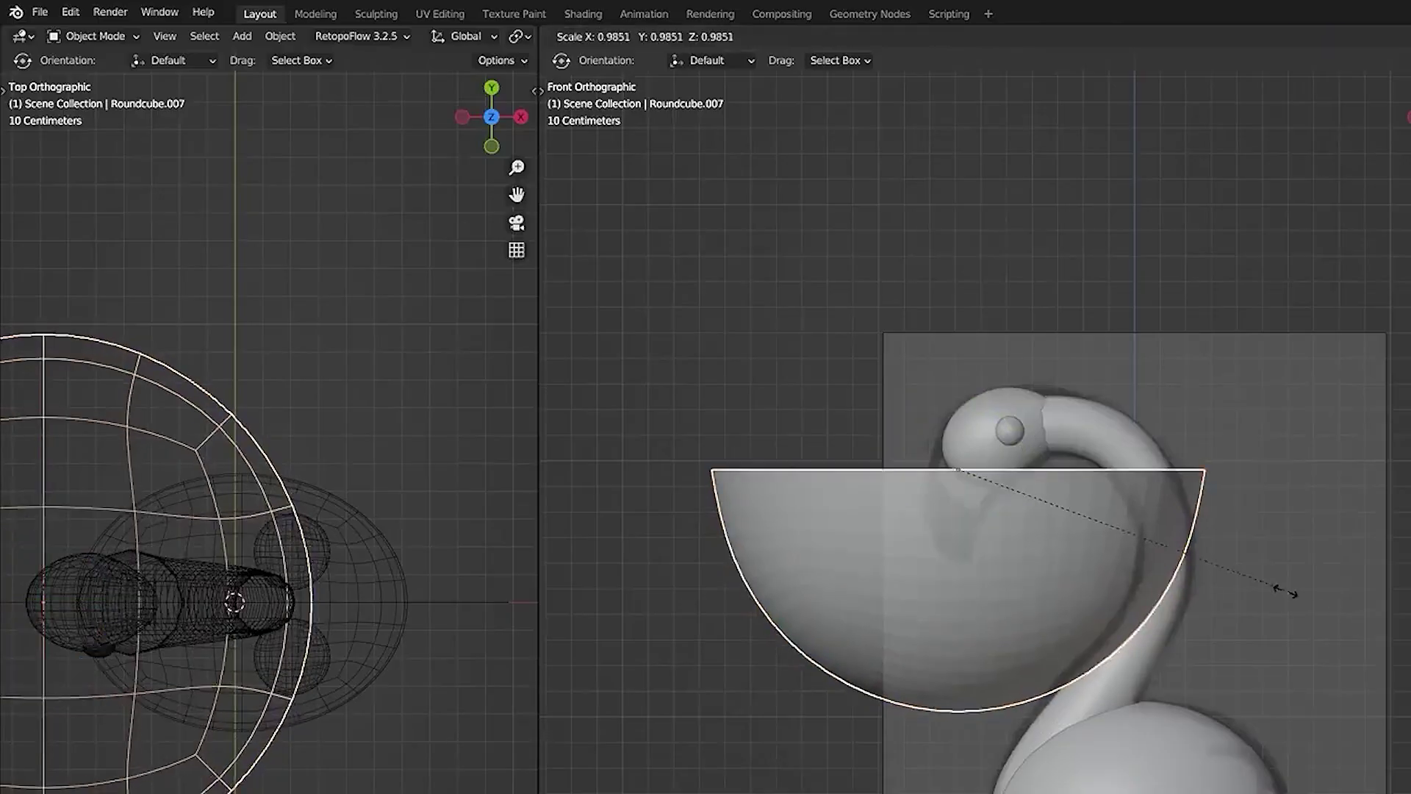
click(998, 554)
scroll(998, 554, up, 3)
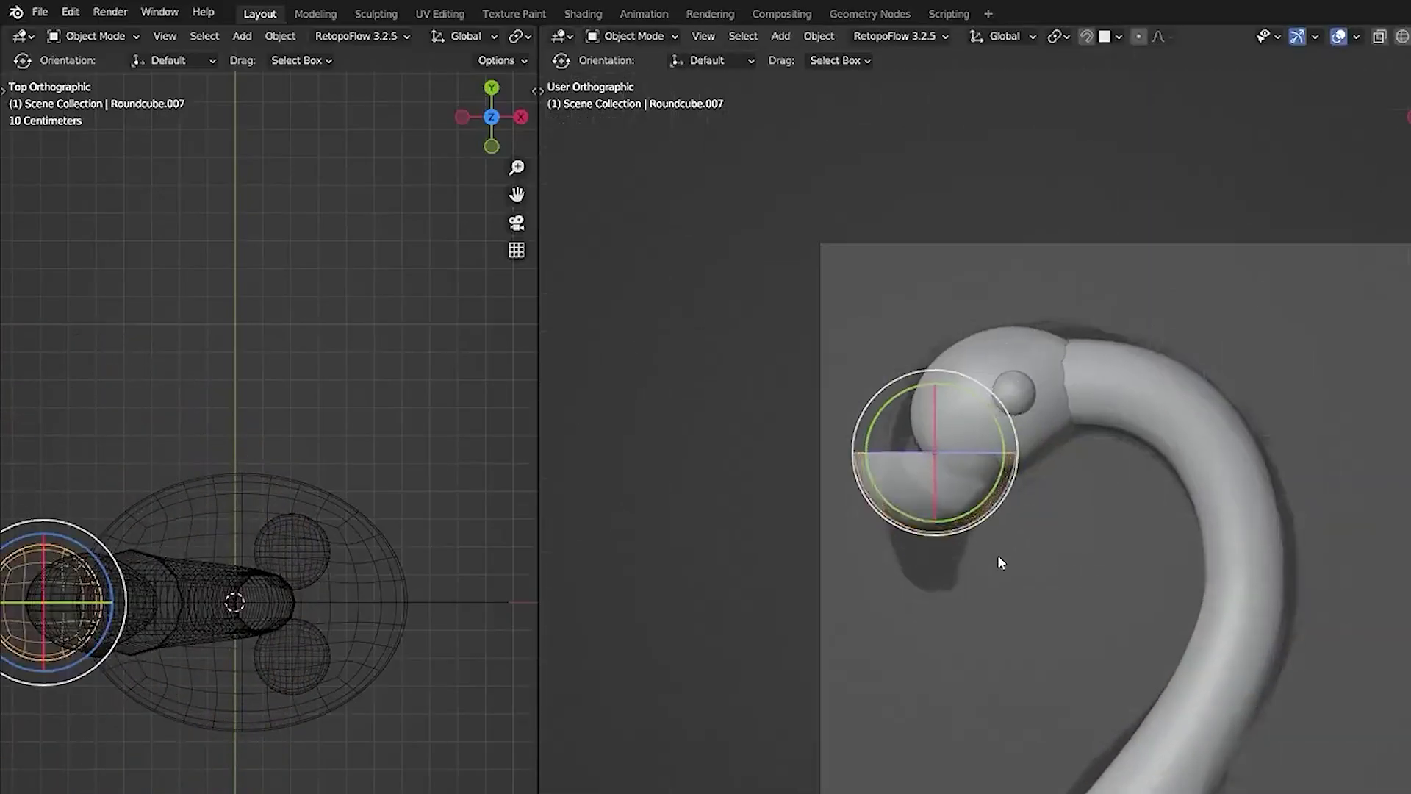
Step: Rotate the half sphere to the beak's slant, resize it, and position its open edge against the lower front of the head
scroll(999, 560, up, 6)
scroll(1077, 541, down, 1)
key(r)
click(970, 724)
key(s)
click(961, 629)
key(g)
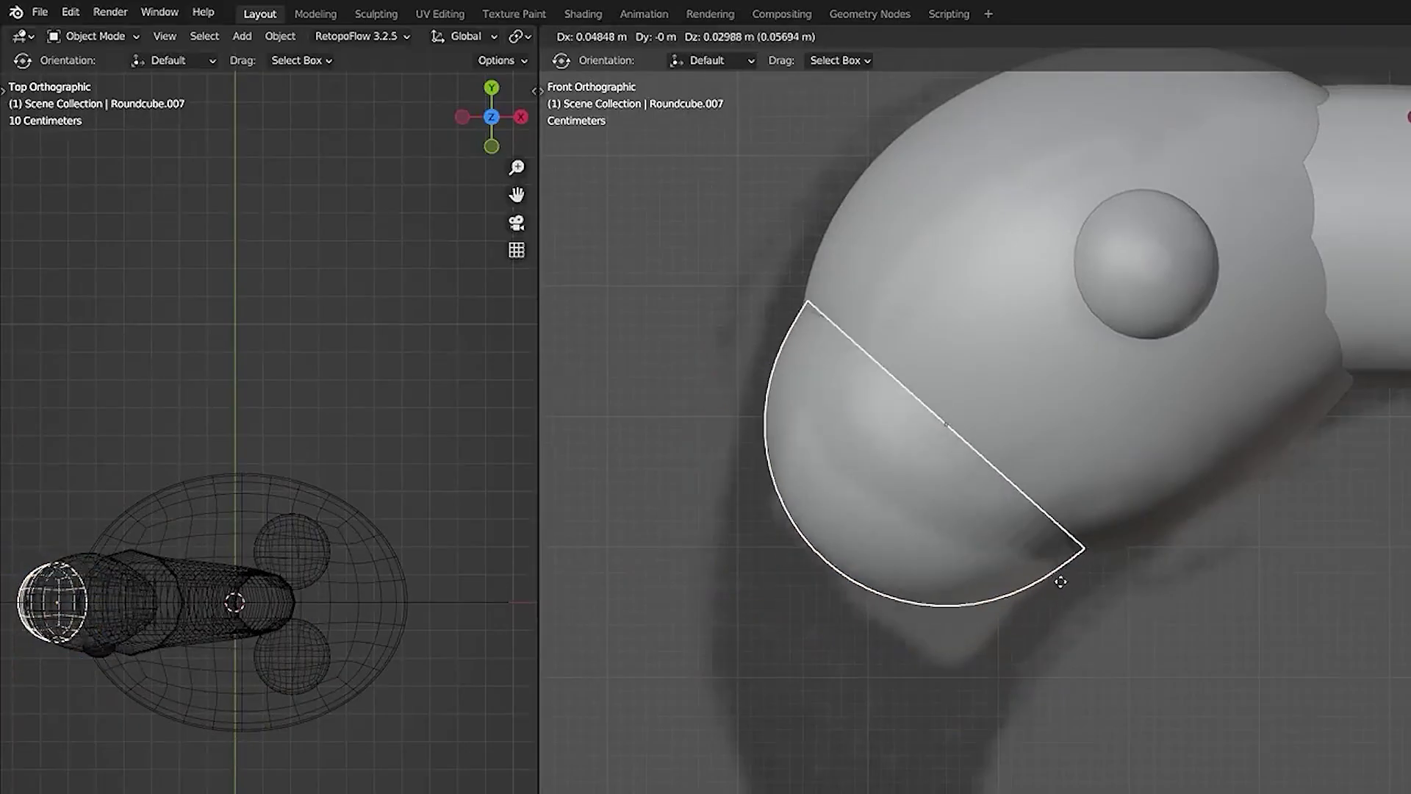
click(1067, 579)
Step: Refine the beak half sphere's position, rotation and scale to sit over the front end of the head
key(g)
click(1050, 586)
key(r)
click(1112, 661)
key(s)
click(1099, 681)
Step: Enter Edit Mode on the beak half sphere in wireframe view and select only its rounded lower cap of vertices
key(ctrl+Tab)
click(1169, 661)
key(a)
key(z)
click(955, 658)
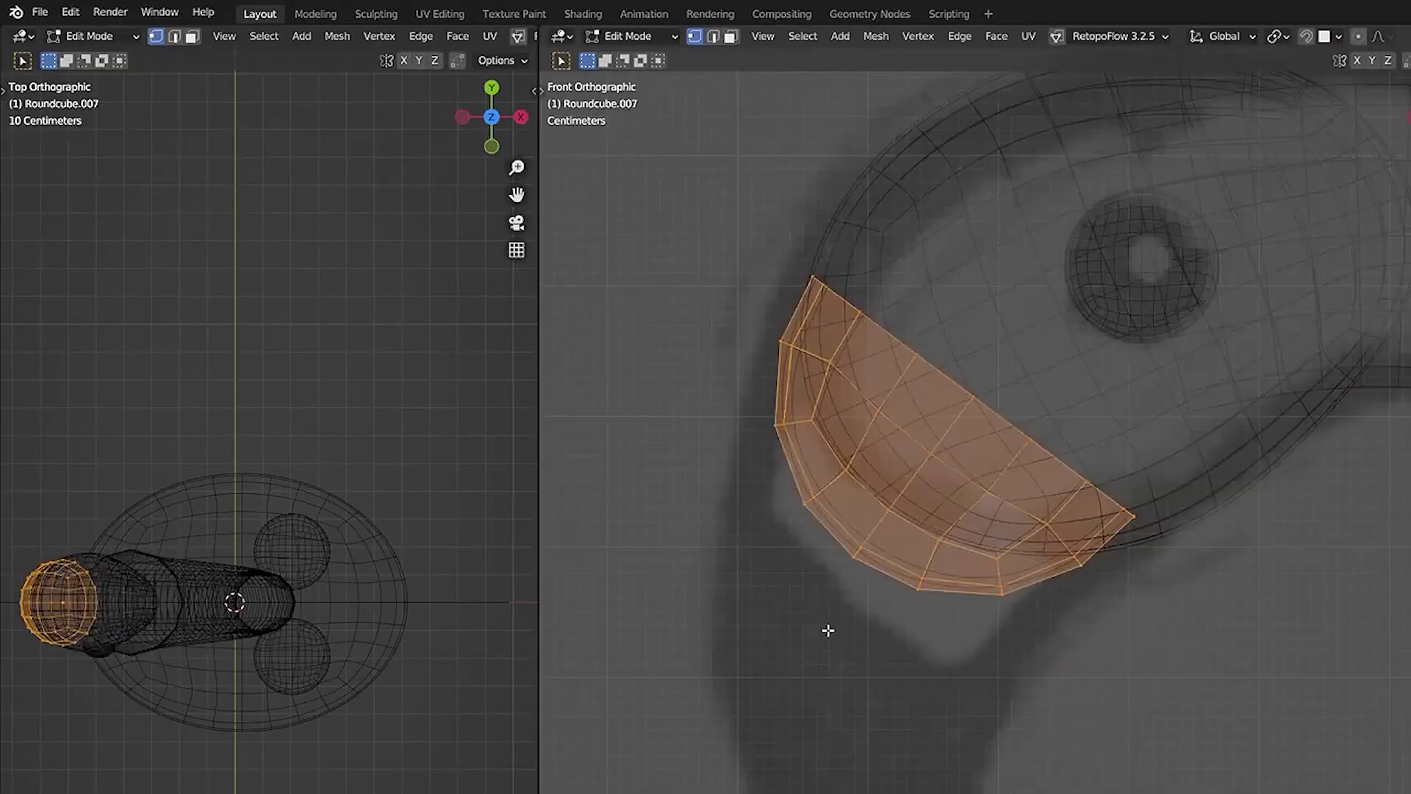
key(alt+a)
drag(820, 538, 845, 580)
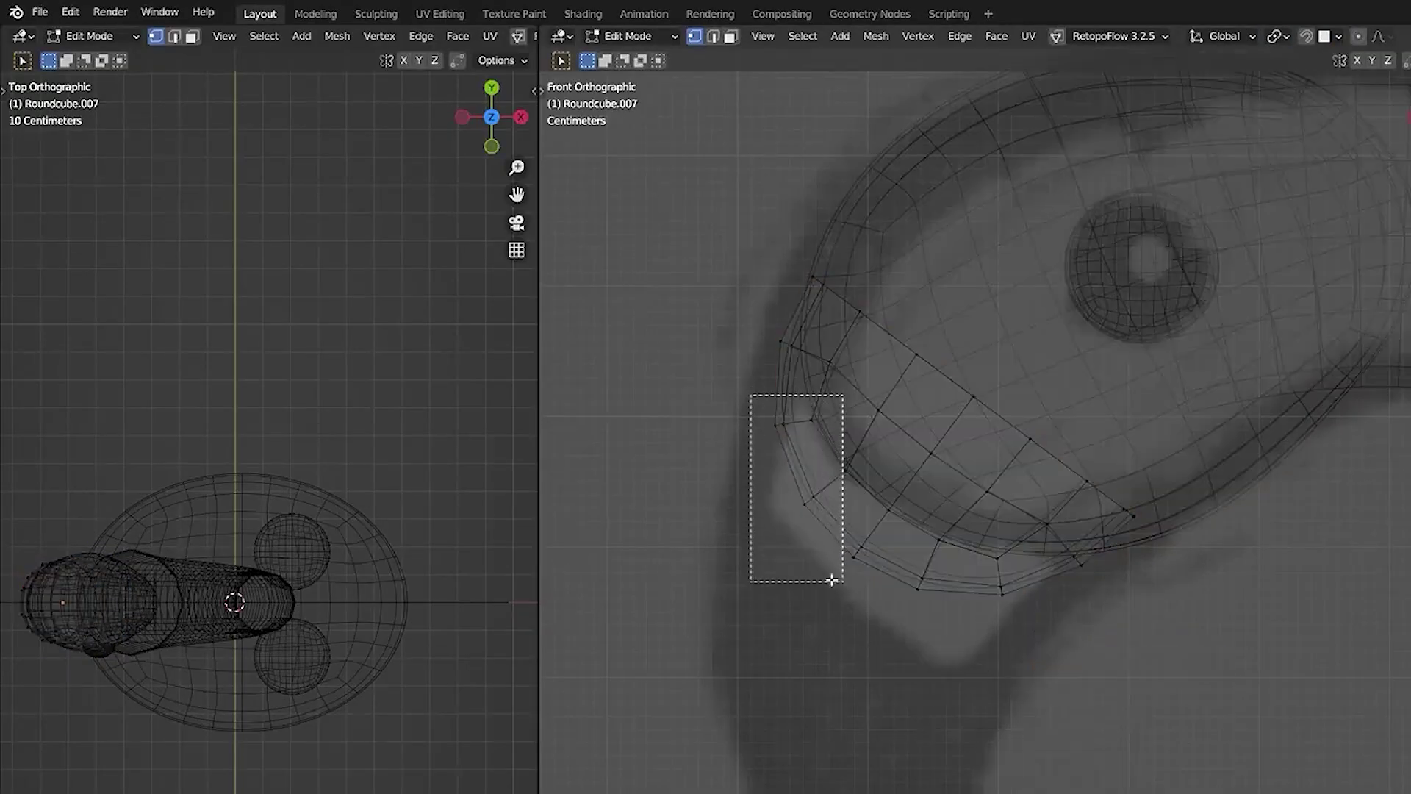
key(c)
drag(796, 445, 995, 588)
key(Escape)
Step: Move the selected cap down to the reference beak's tip, rotate it to the beak's angle, and scale it to about 0.62
key(g)
click(903, 791)
key(r)
click(1033, 787)
shift+middle_drag(1034, 787, 1032, 635)
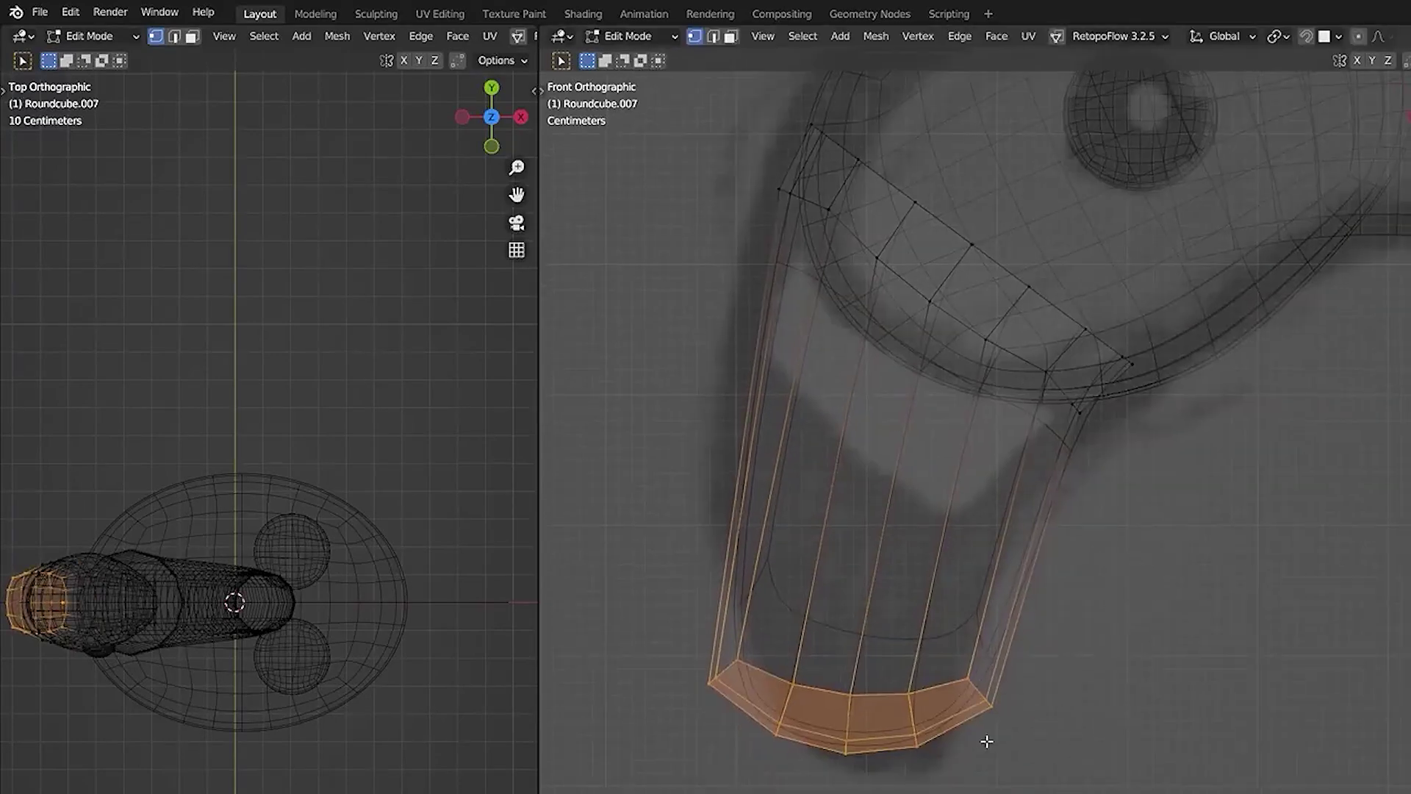
key(g)
click(1003, 772)
key(s)
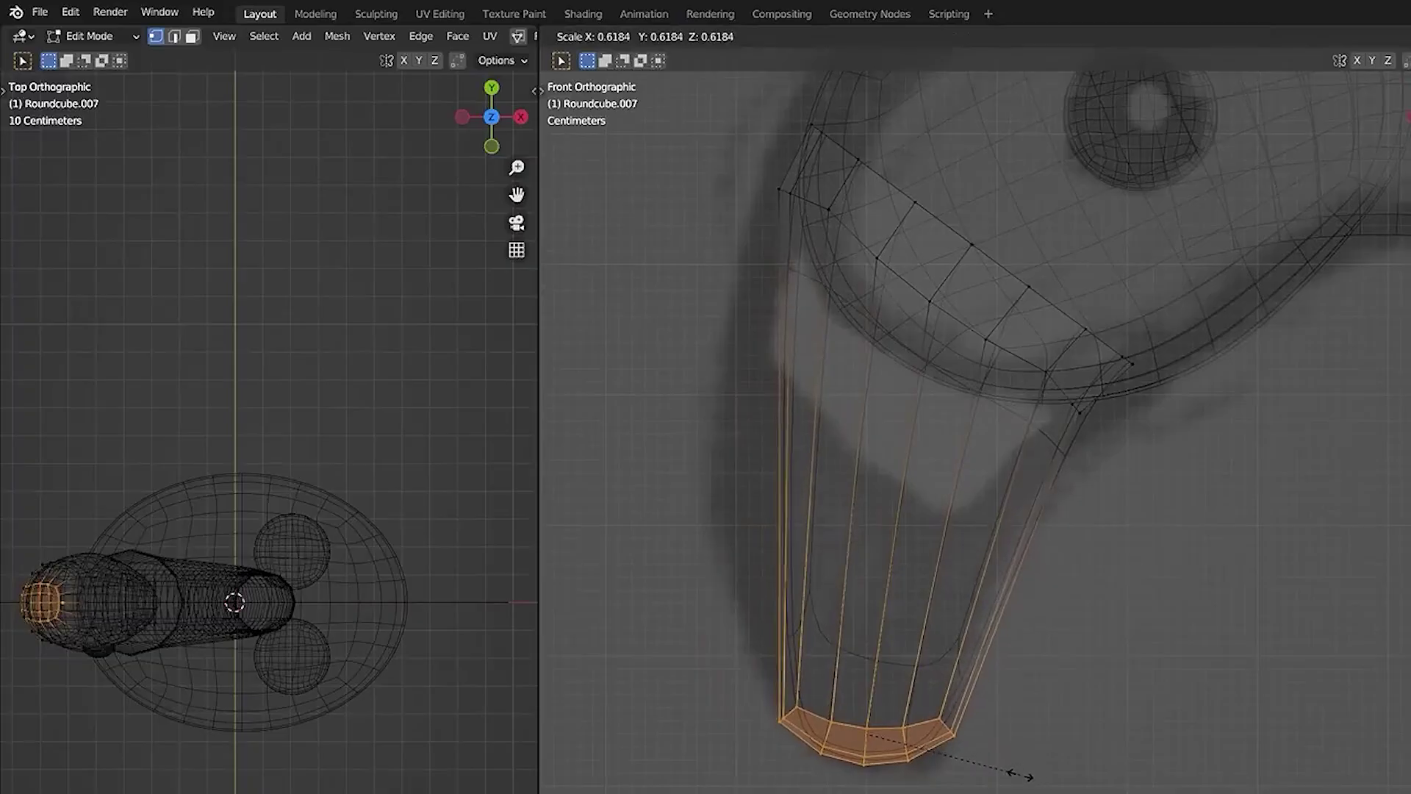
key(Return)
Step: Add one loop cut across the middle of the stretched beak, reposition it, and scale it up to match the reference outline
key(alt+a)
key(ctrl+r)
click(884, 561)
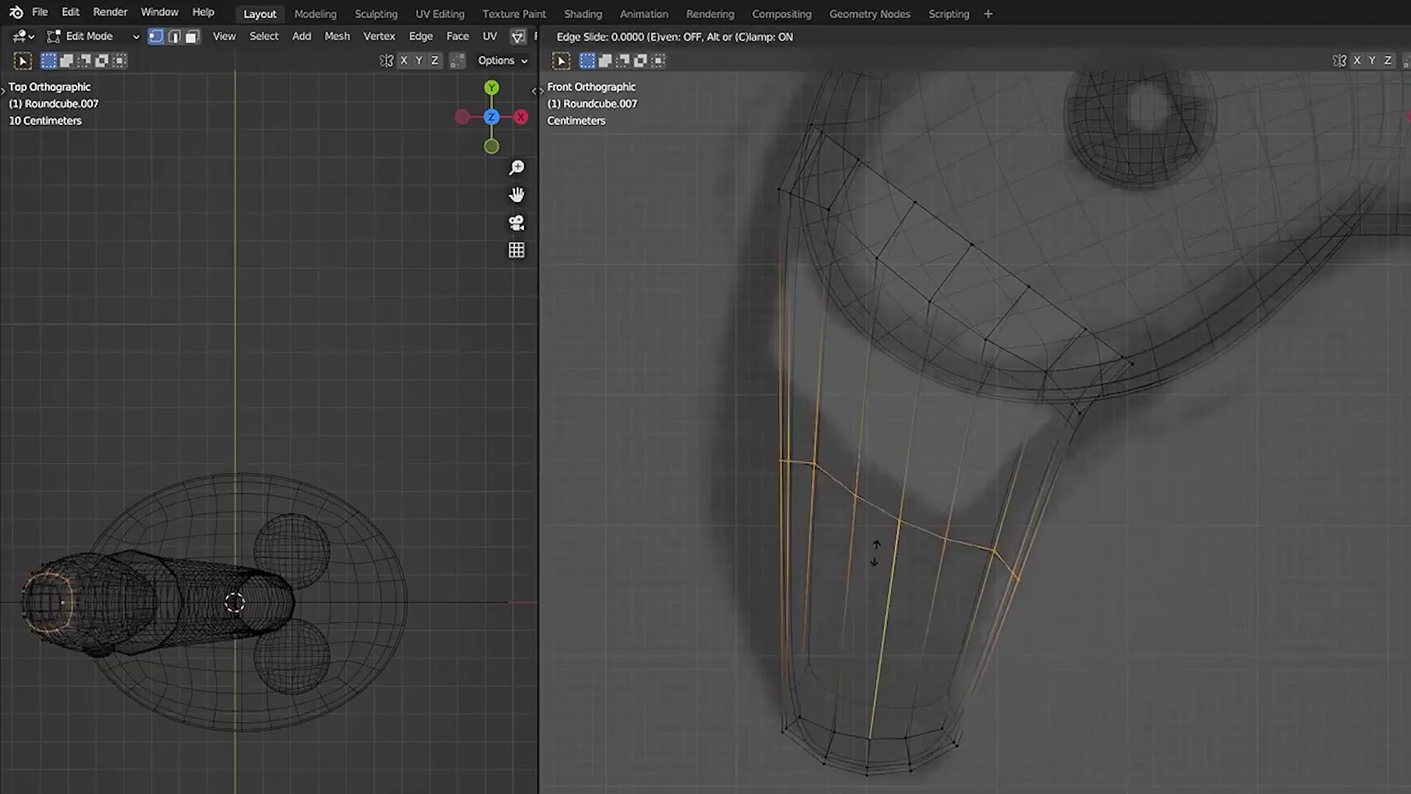
right_click(884, 561)
key(g)
key(Return)
key(s)
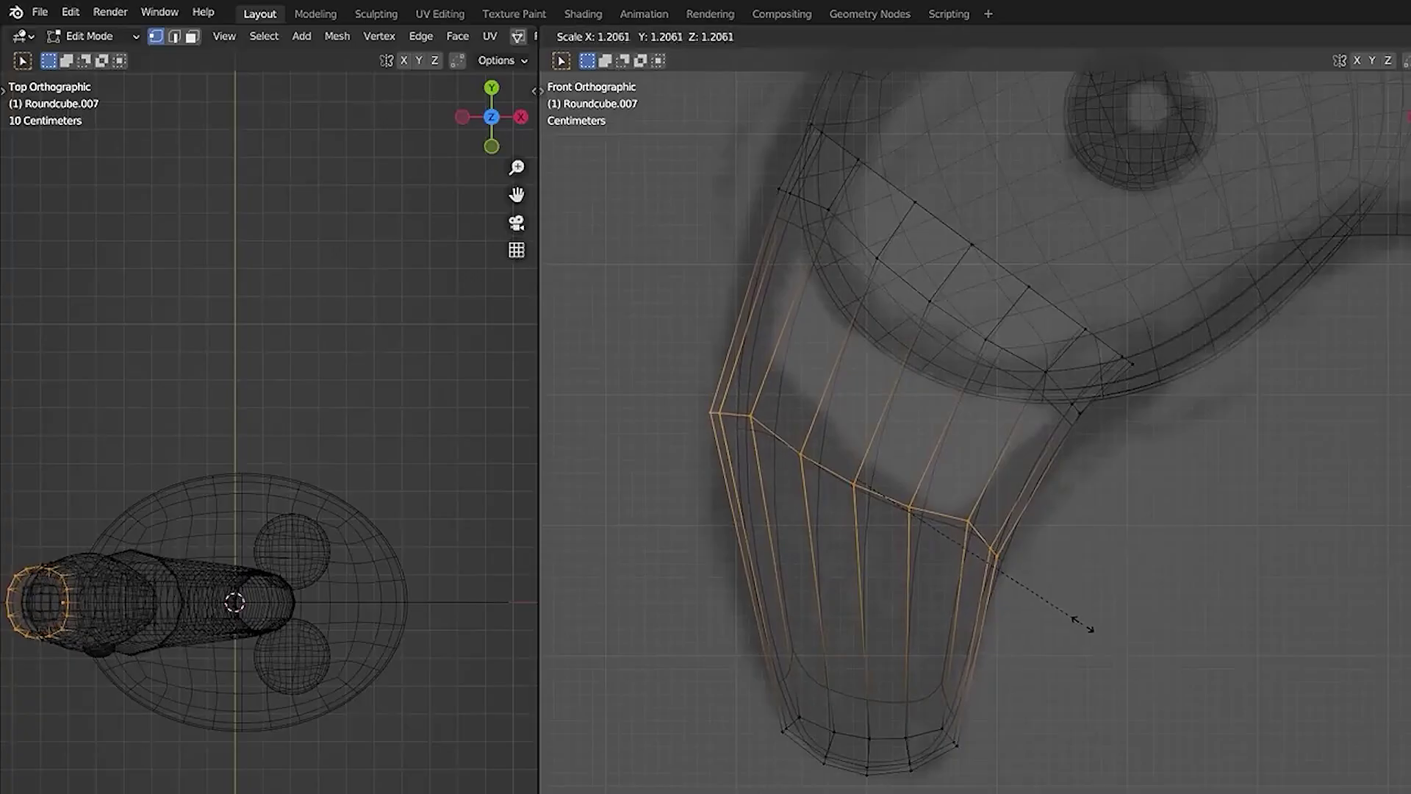
key(Return)
key(s)
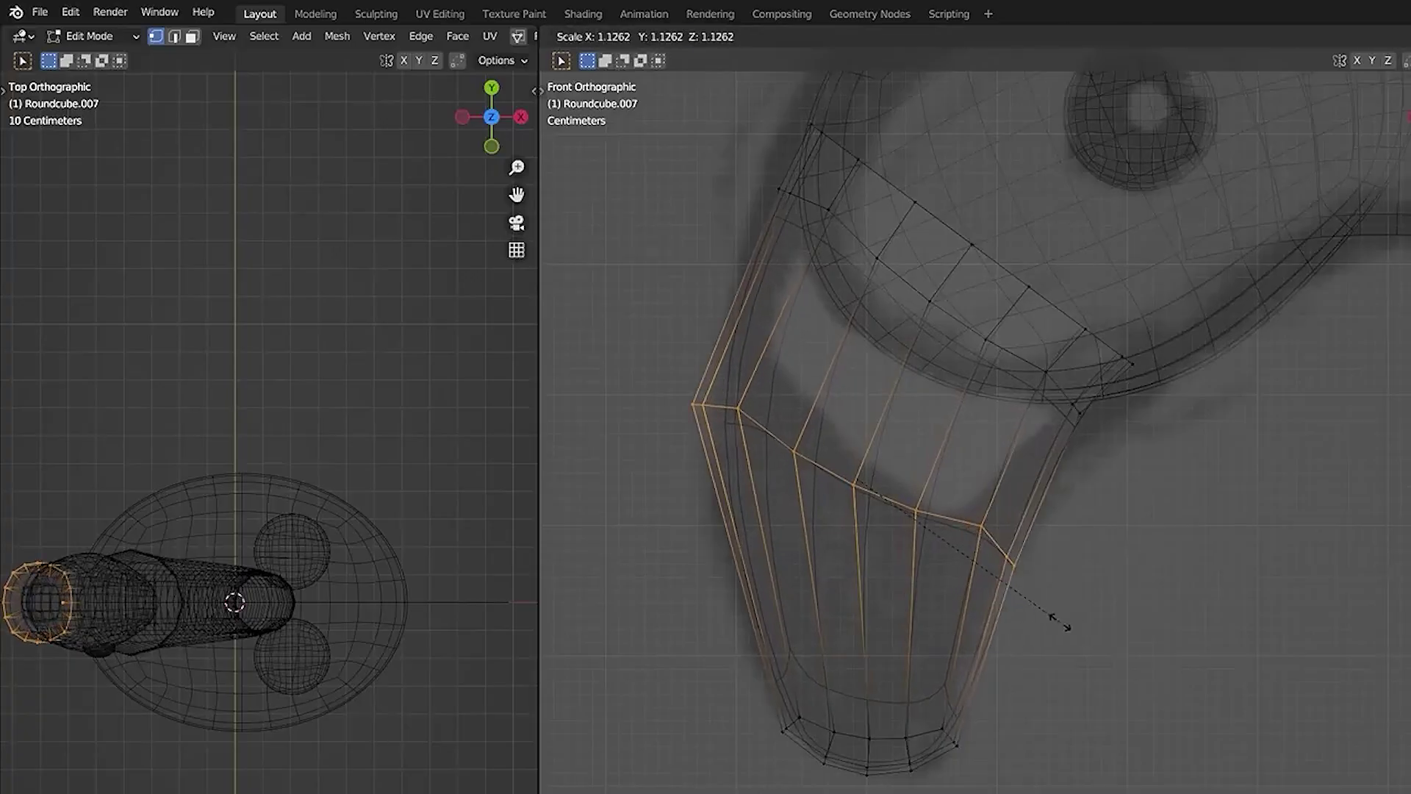
key(Return)
Step: Select the edge loop just below the beak's open edge and scale it to fit the reference outline
key(alt+a)
alt+click(996, 353)
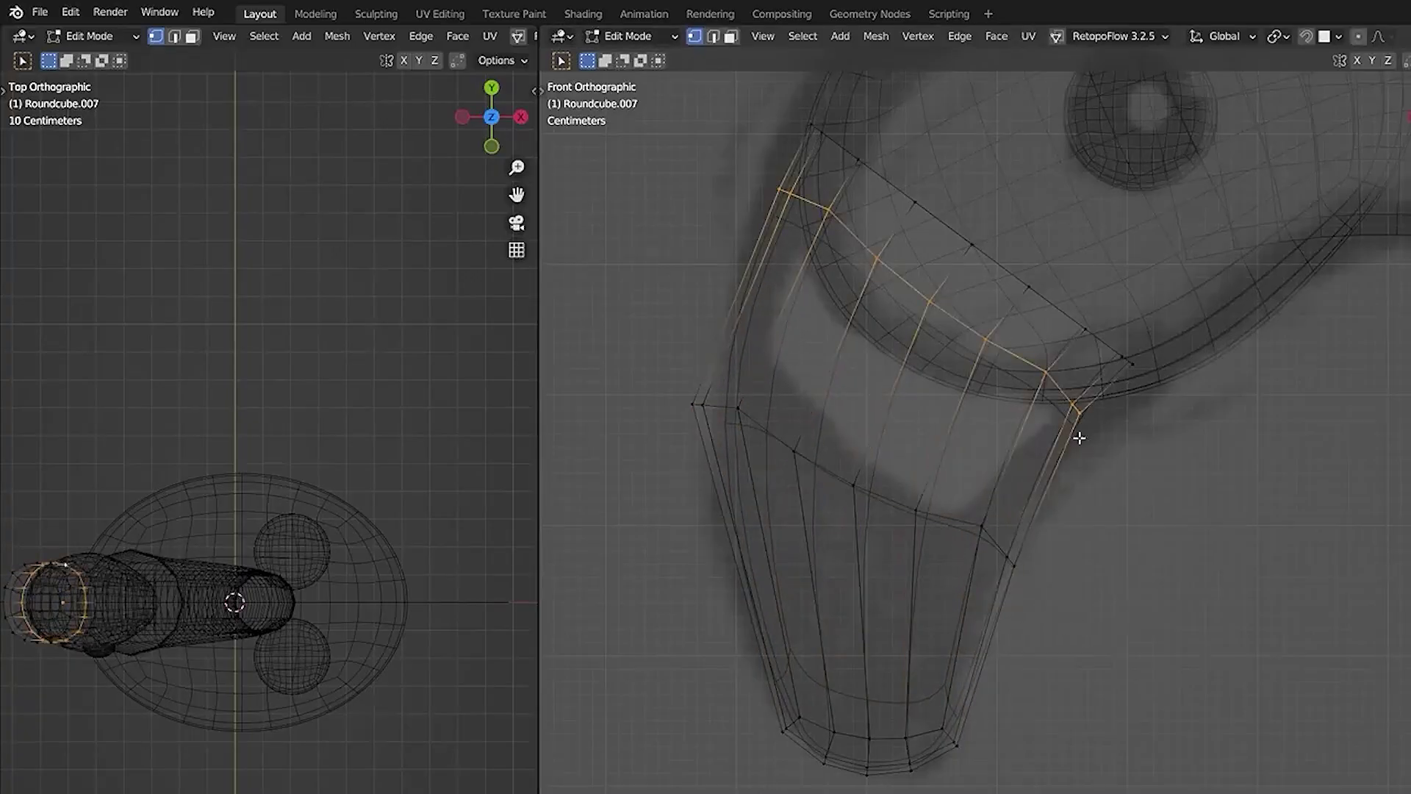
key(s)
key(Return)
Step: In solid shading, fine-tune the scale of the beak's middle and upper edge loops so the beak flows smoothly from the head
key(alt+a)
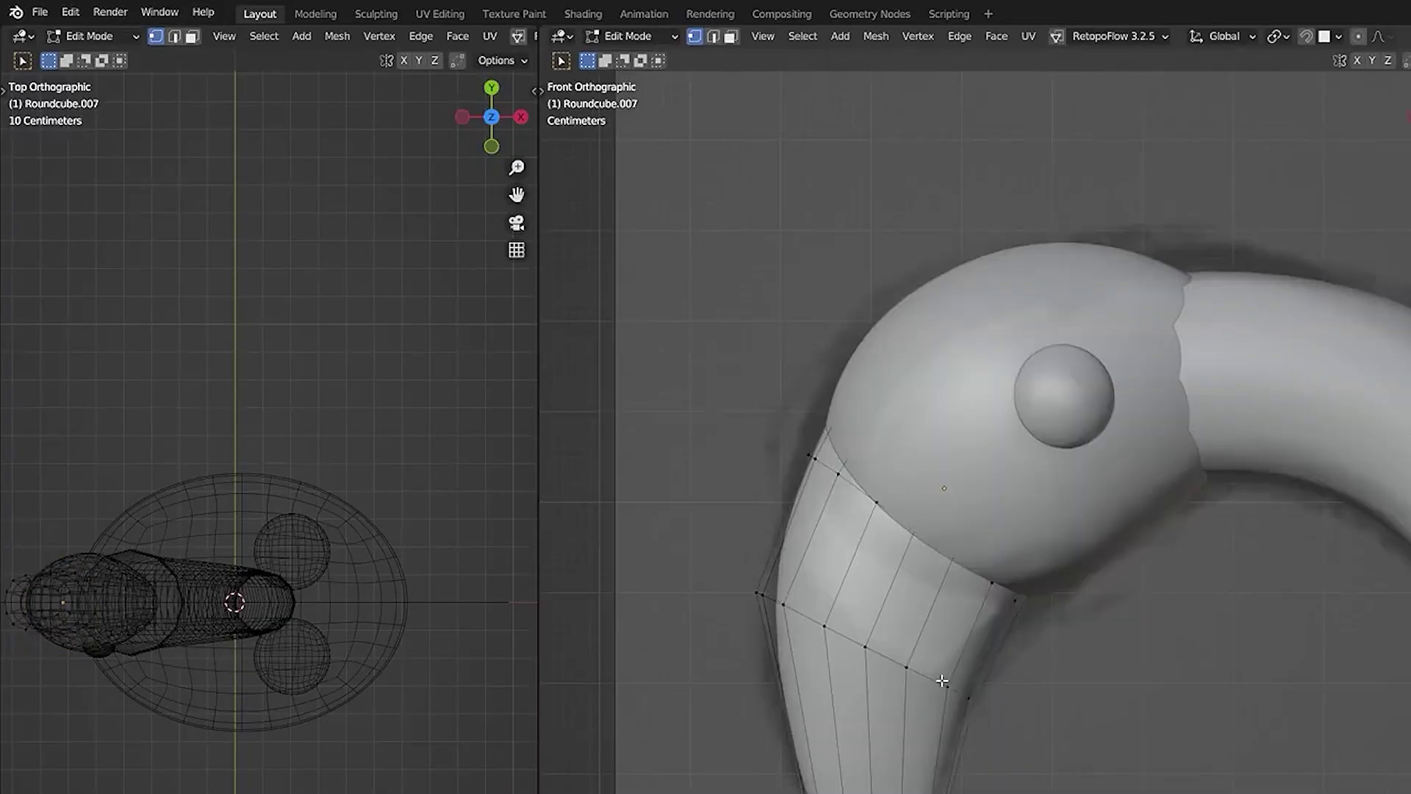
alt+click(943, 683)
key(s)
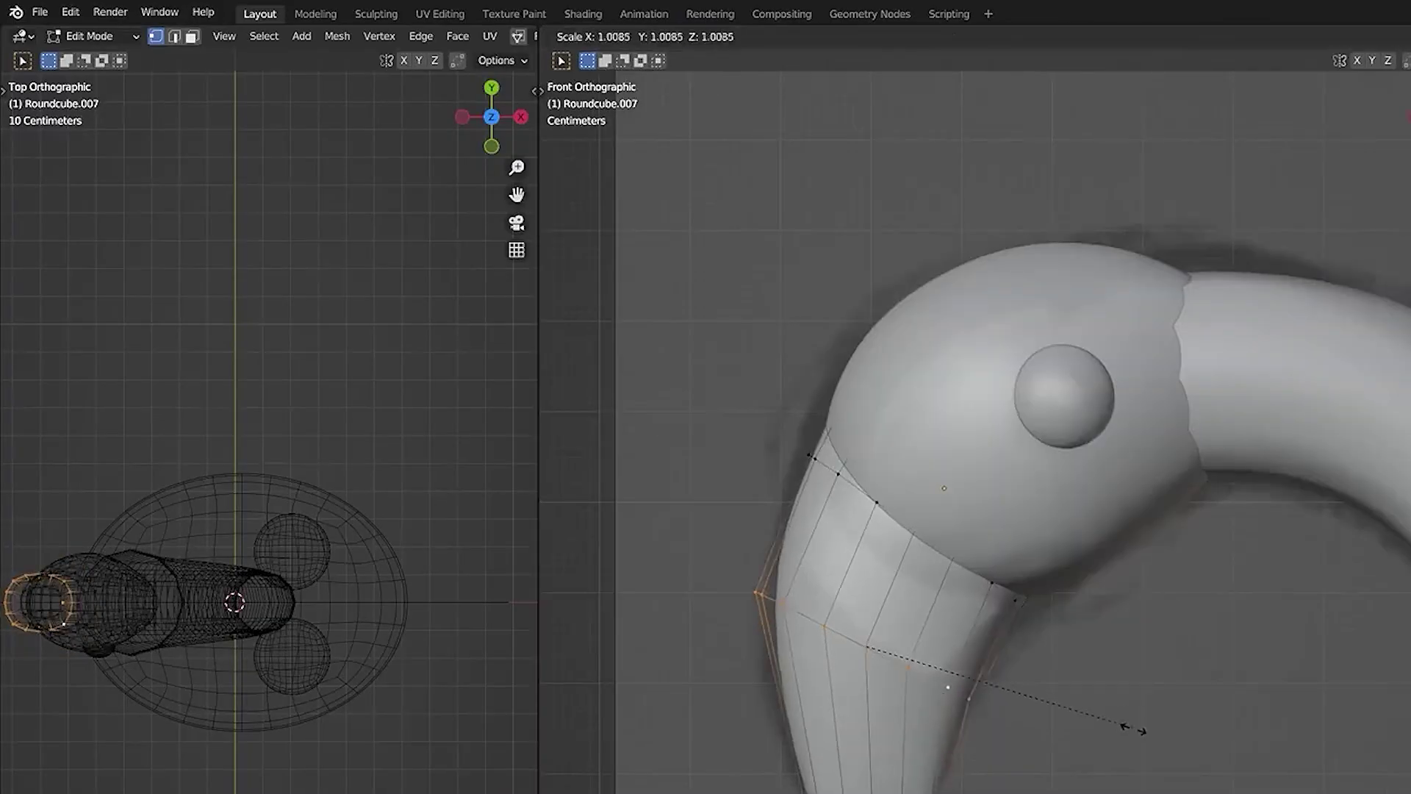
key(Return)
key(alt+a)
alt+click(856, 500)
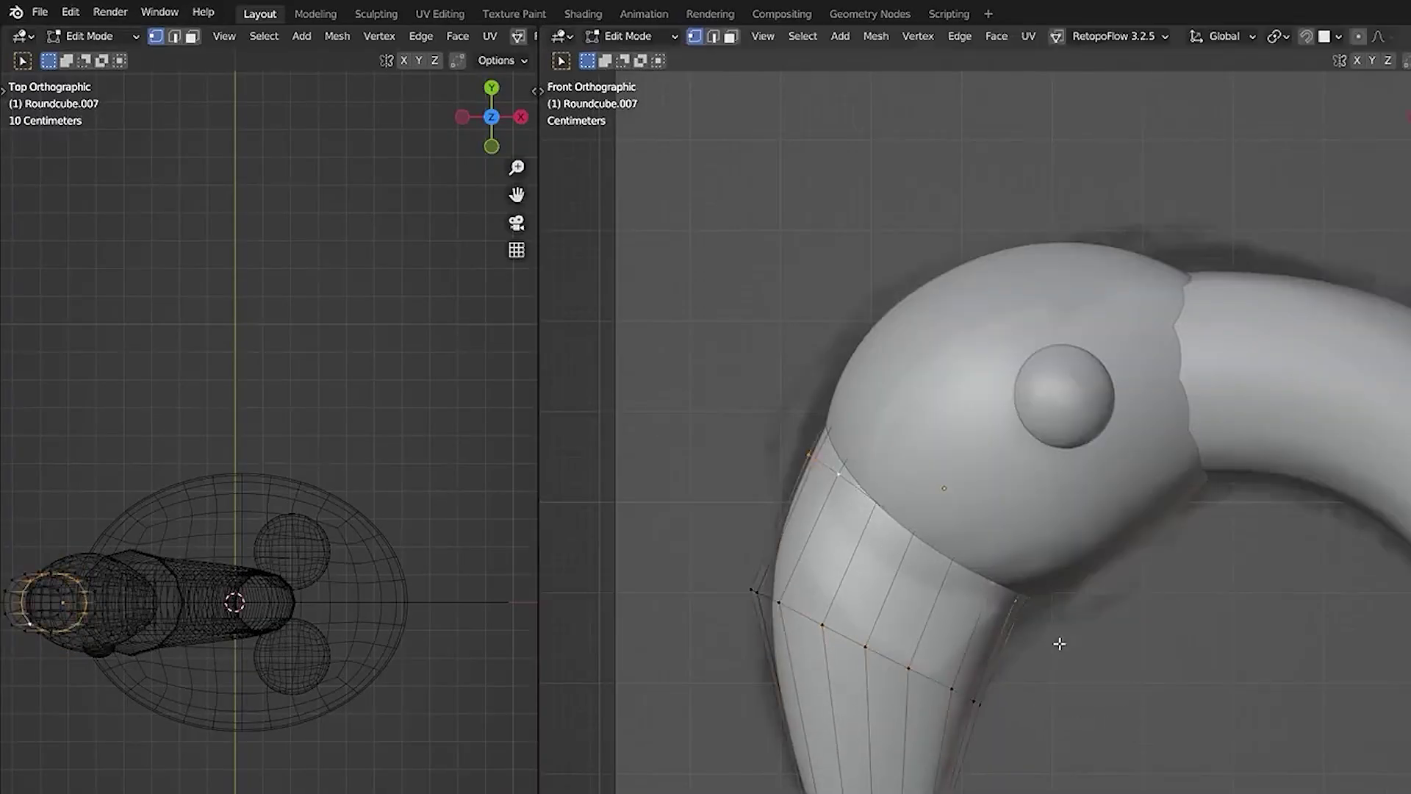
key(s)
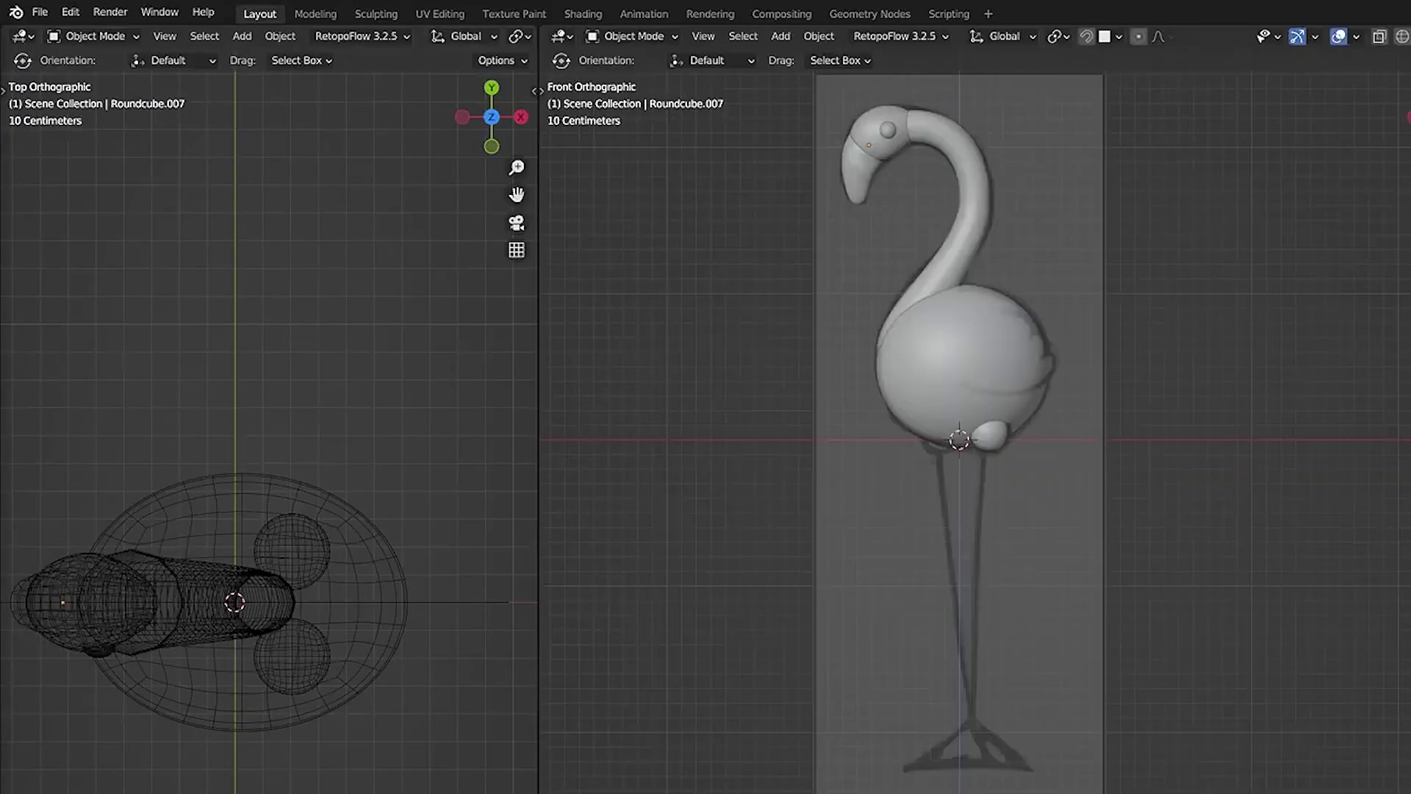
Step: Add a plane mesh at the 3D cursor for the flamingo's wing
scroll(1074, 479, up, 5)
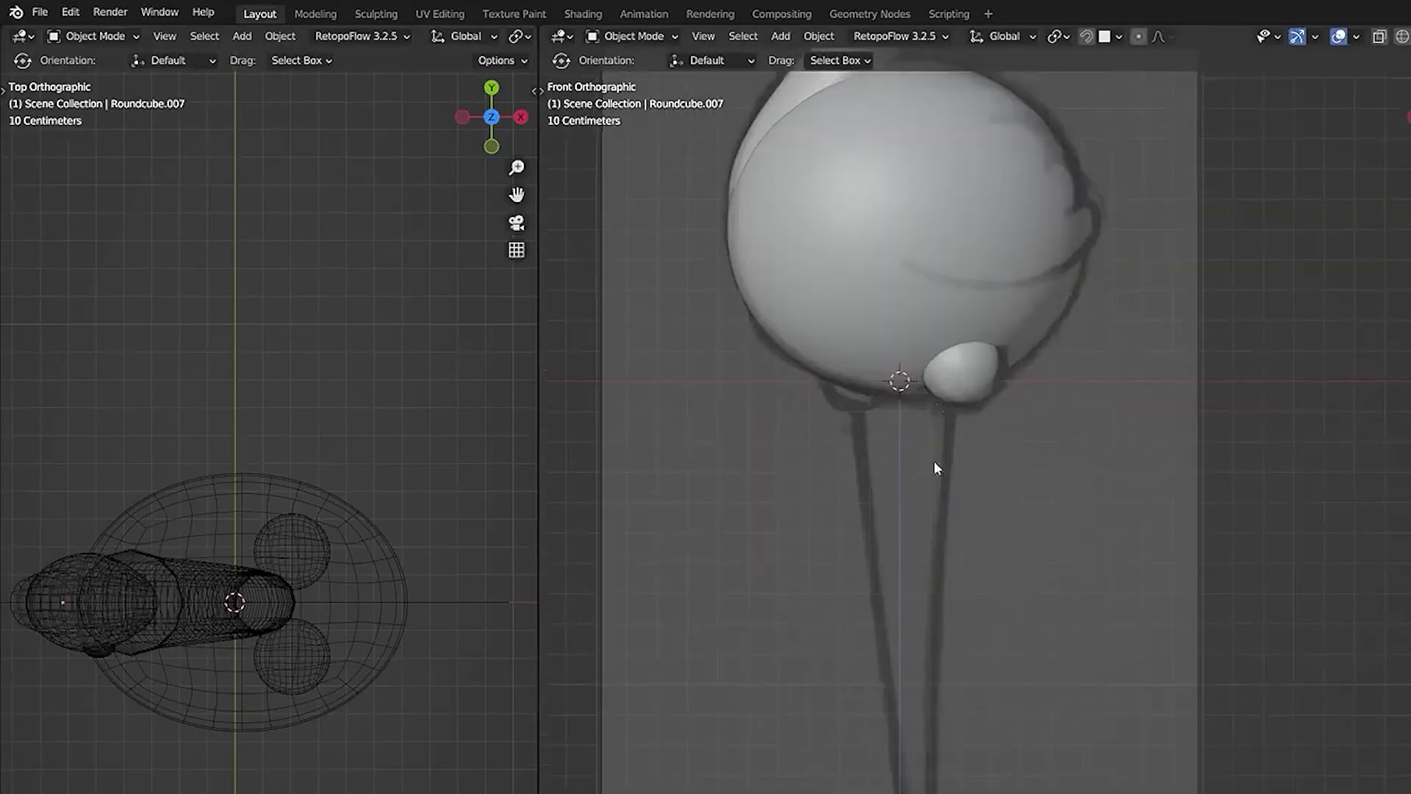
scroll(1008, 609, down, 2)
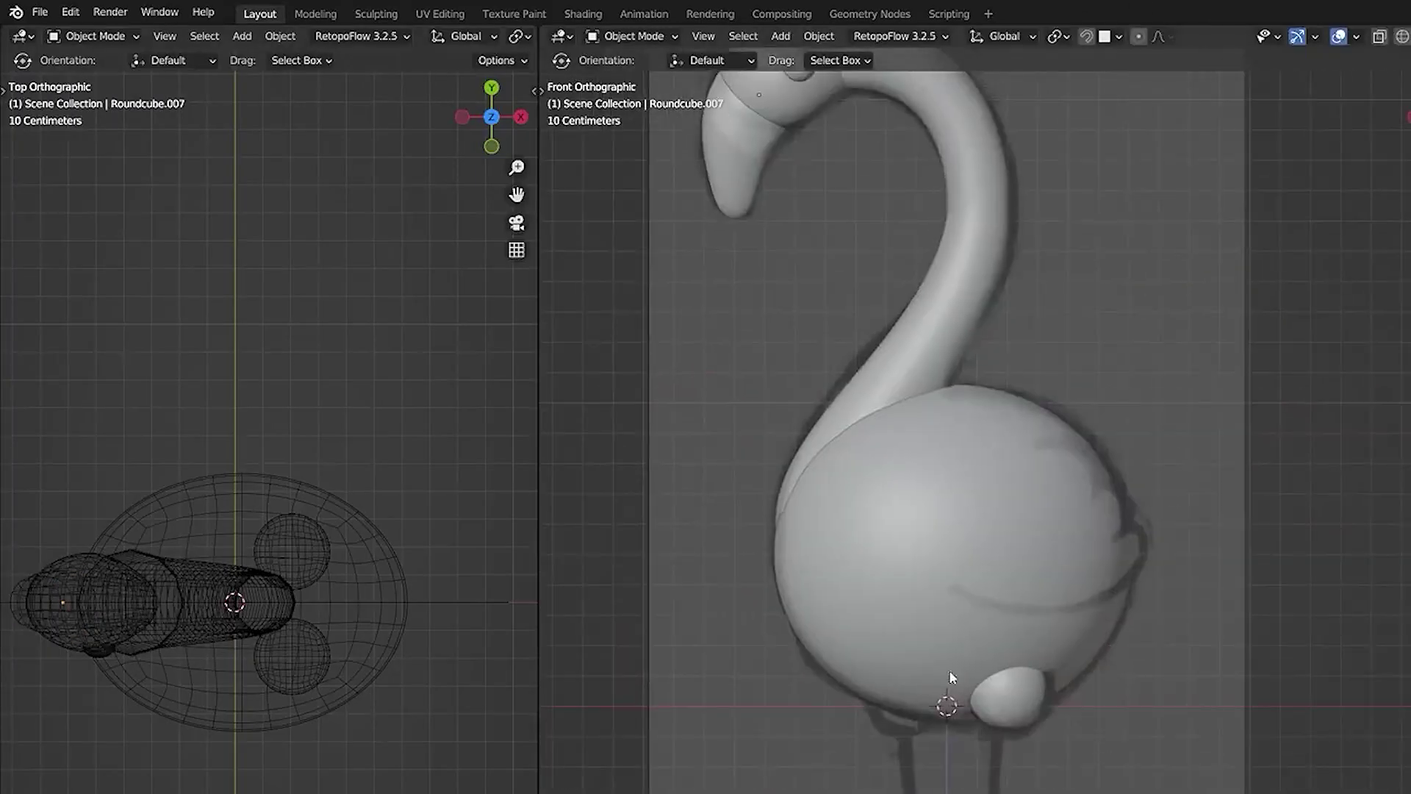
scroll(866, 692, down, 3)
key(shift+a)
mouse_move(867, 664)
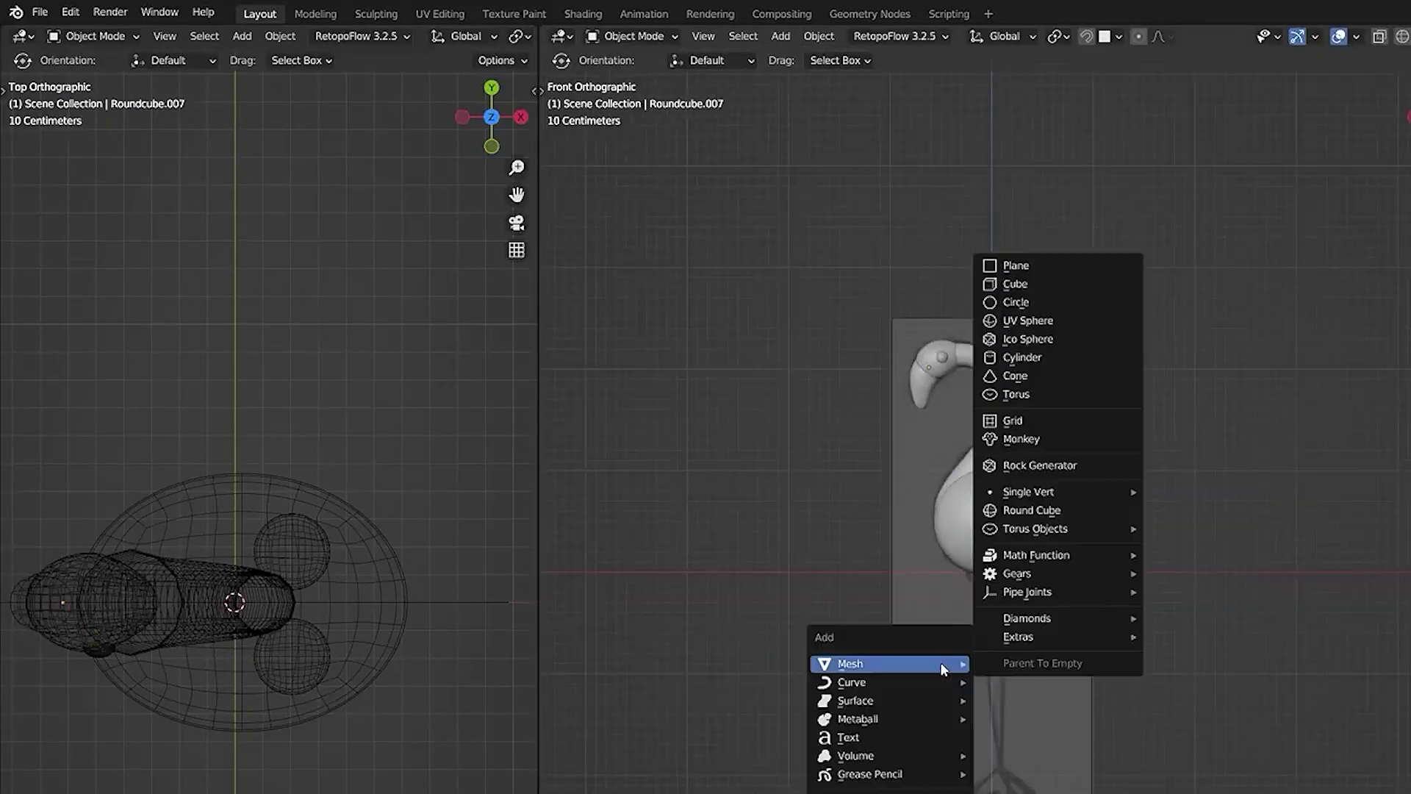
click(1058, 270)
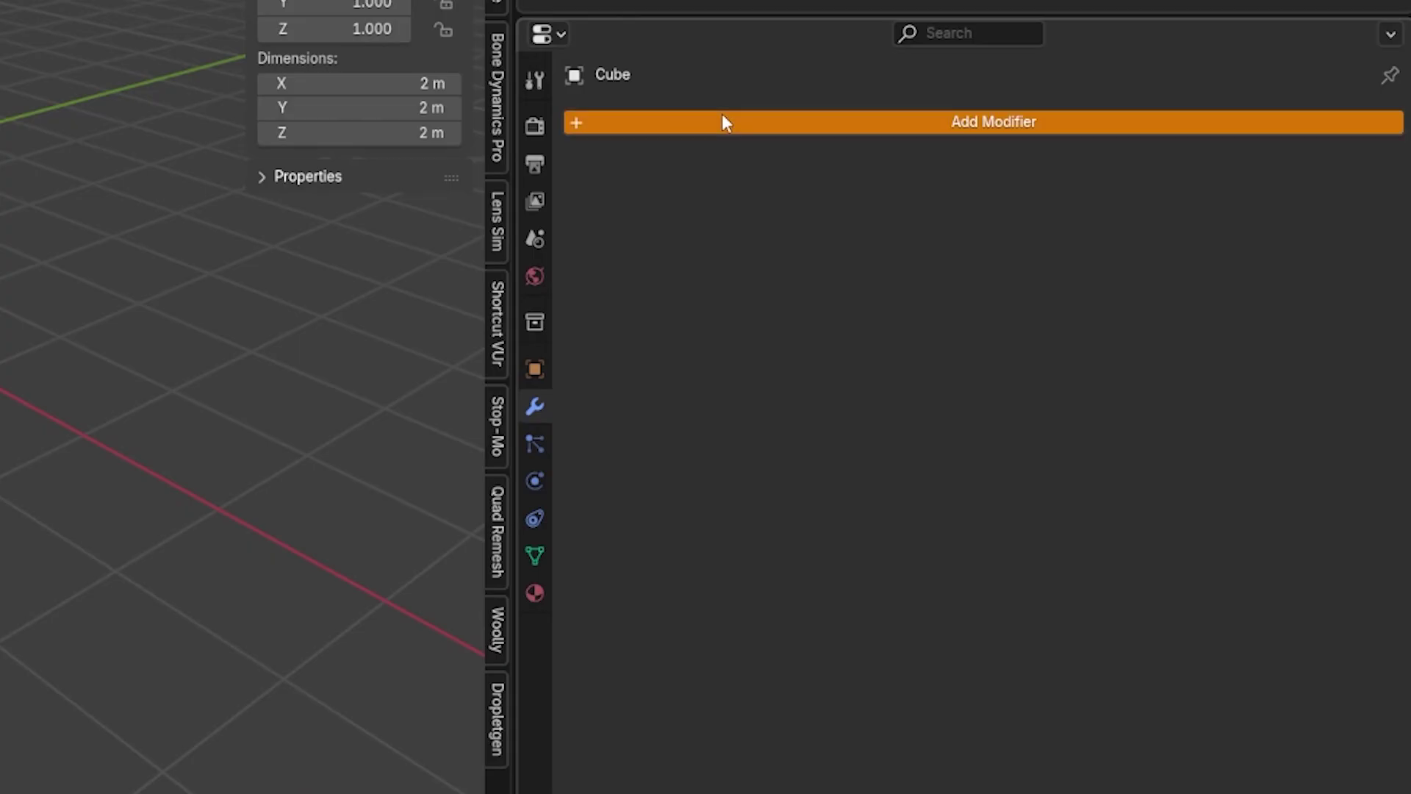
Step: Add a Subdivision Surface modifier and set its viewport levels to 2
click(722, 120)
click(722, 113)
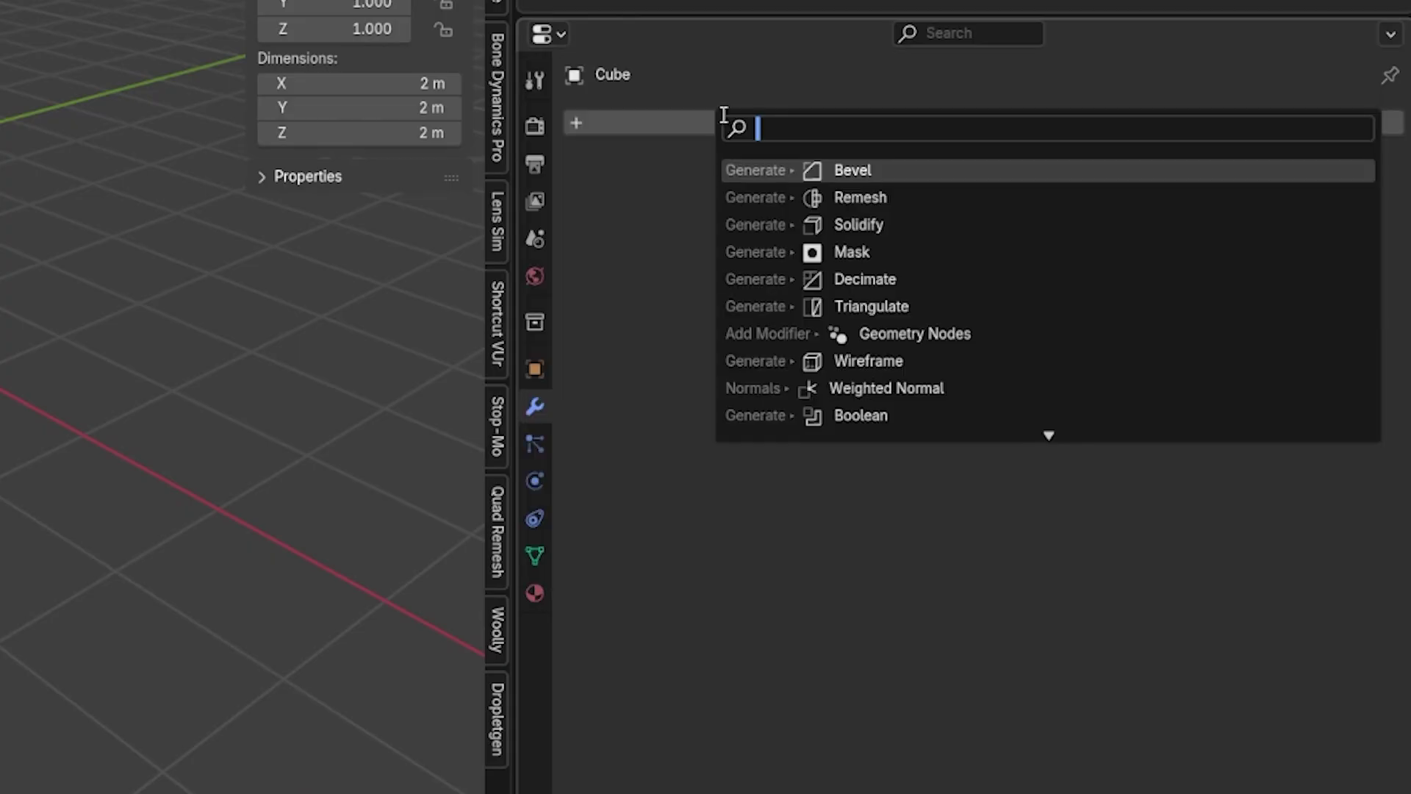
text(subdiv)
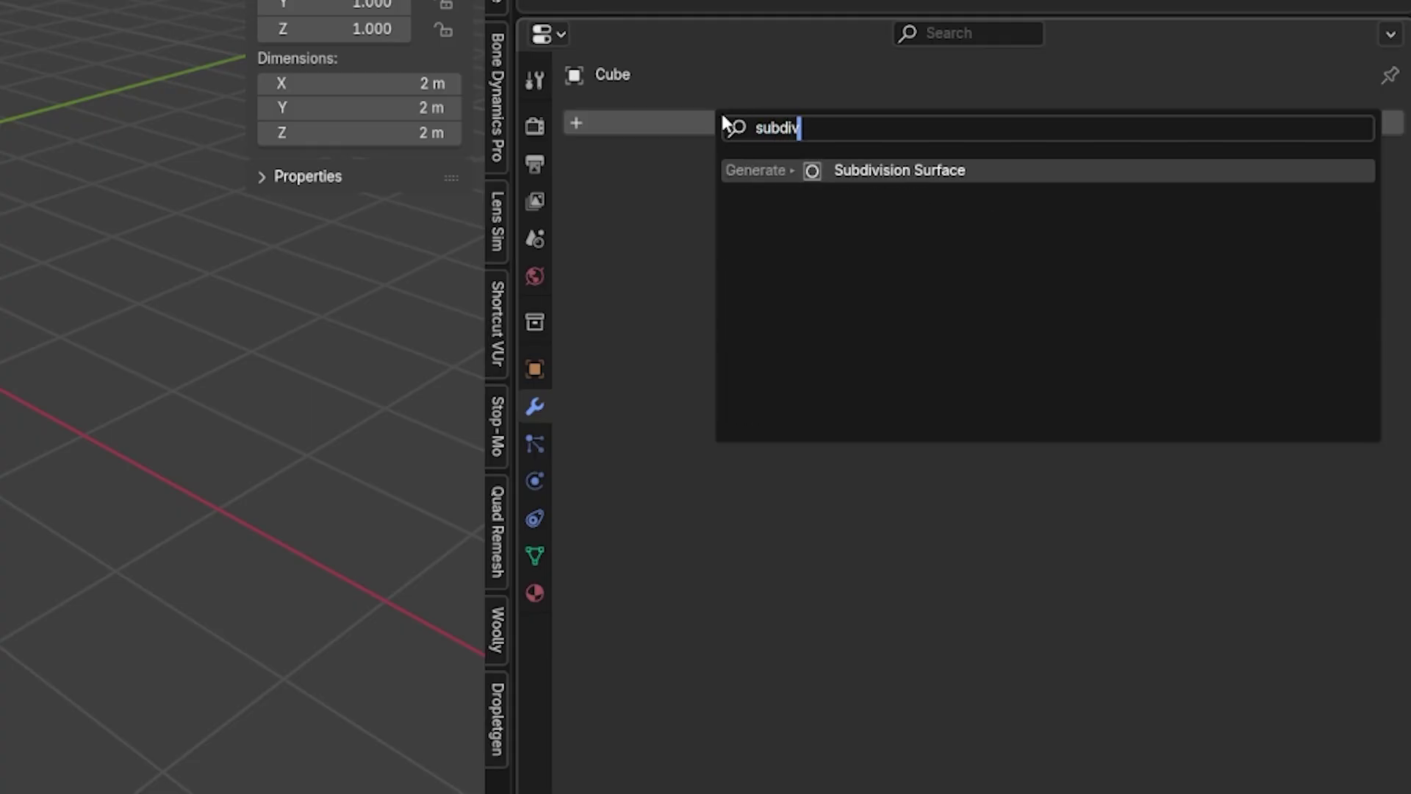
key(Return)
click(1353, 237)
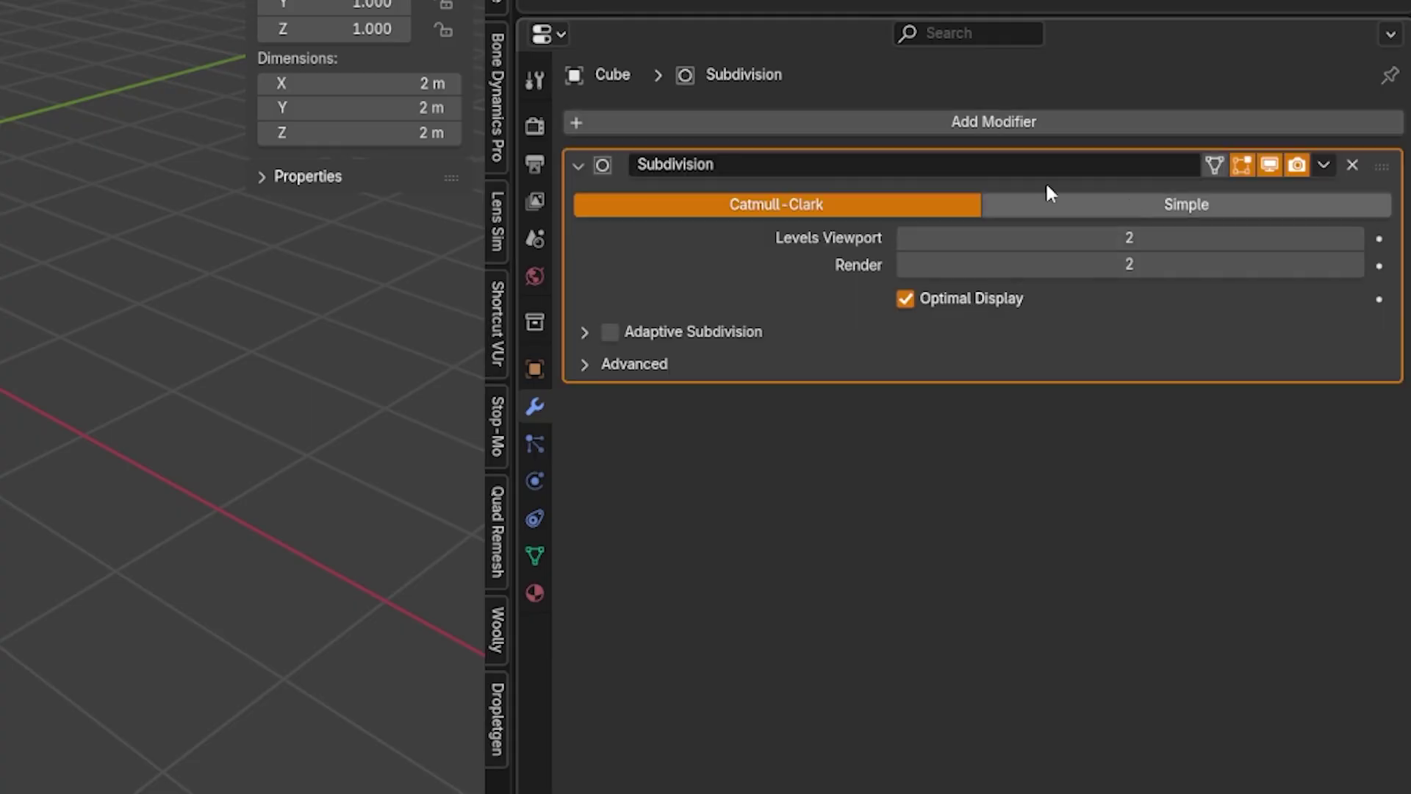
Step: Add a Solidify modifier and place it above the Subdivision modifier in the stack
click(960, 121)
click(959, 120)
text(so)
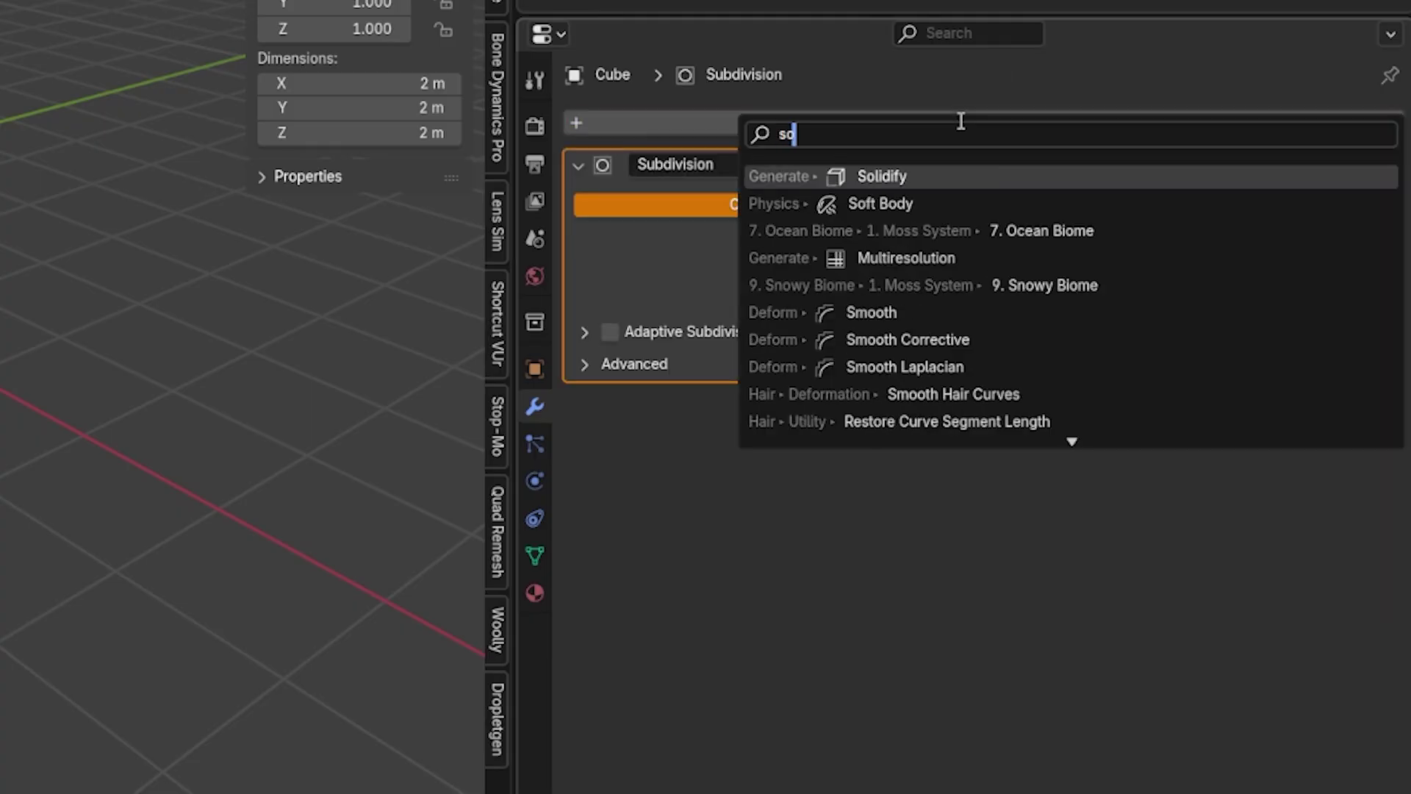
text(lidify)
key(Return)
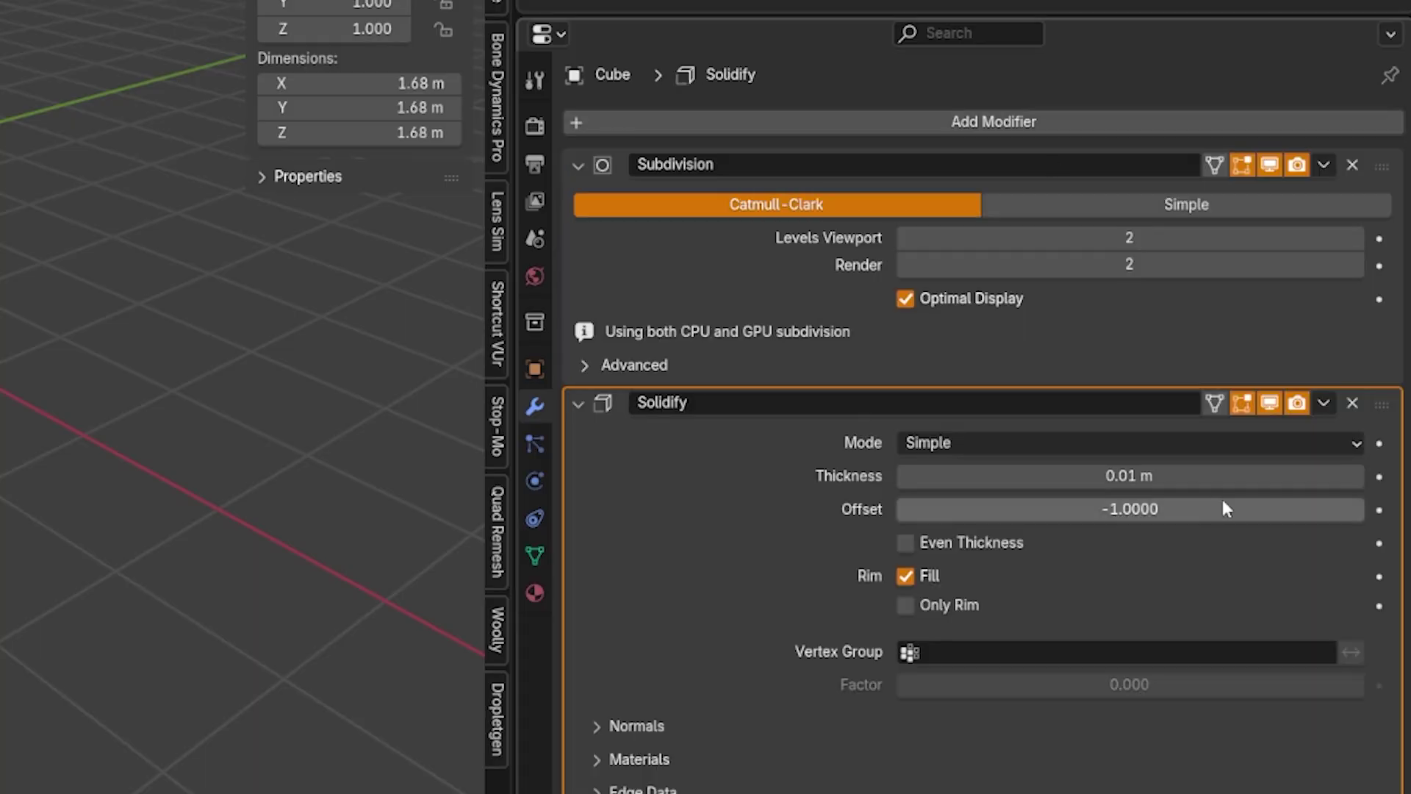
drag(1379, 403, 1377, 156)
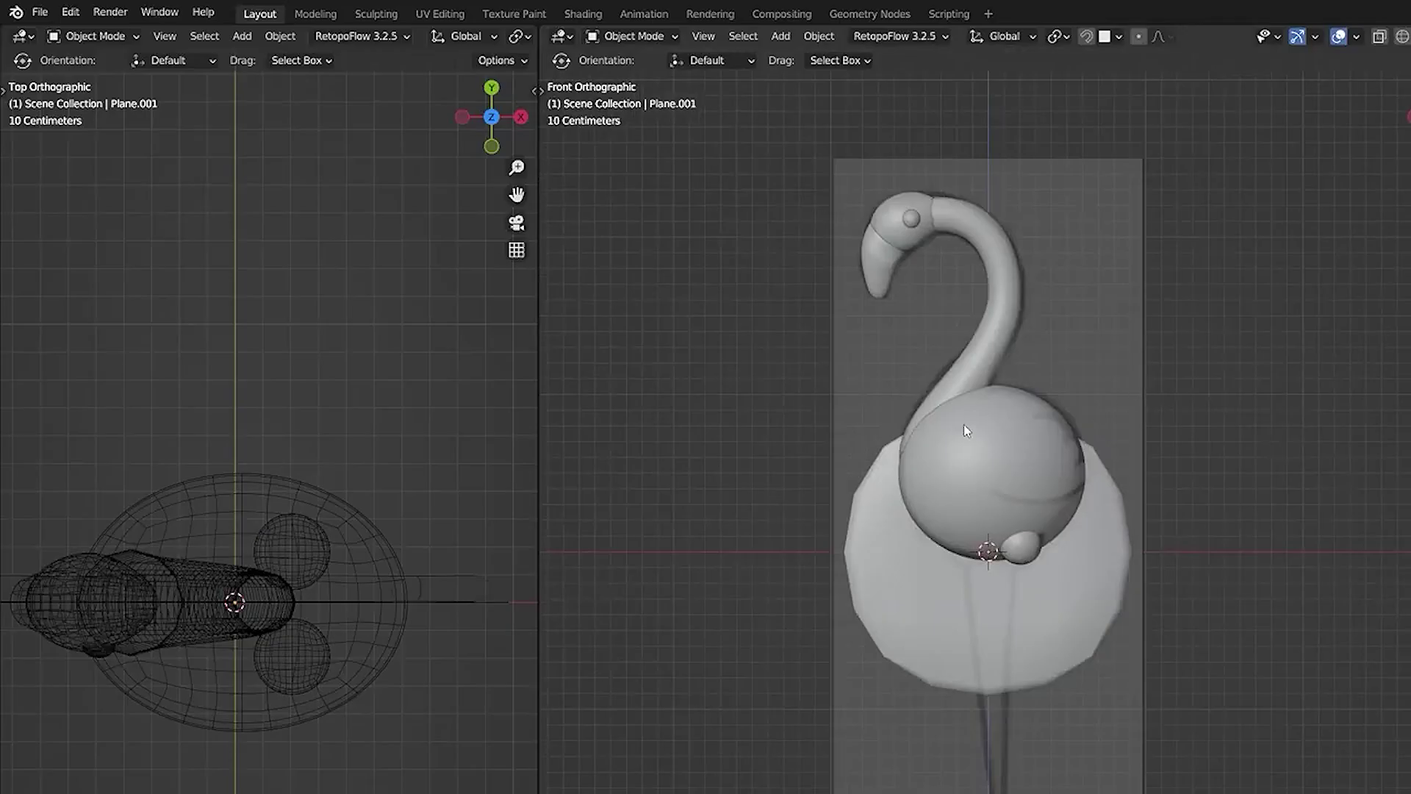
Step: Hide the body, neck, leg spheres and head parts so that only the wing plane and reference image are shown
click(975, 444)
drag(883, 370, 1063, 563)
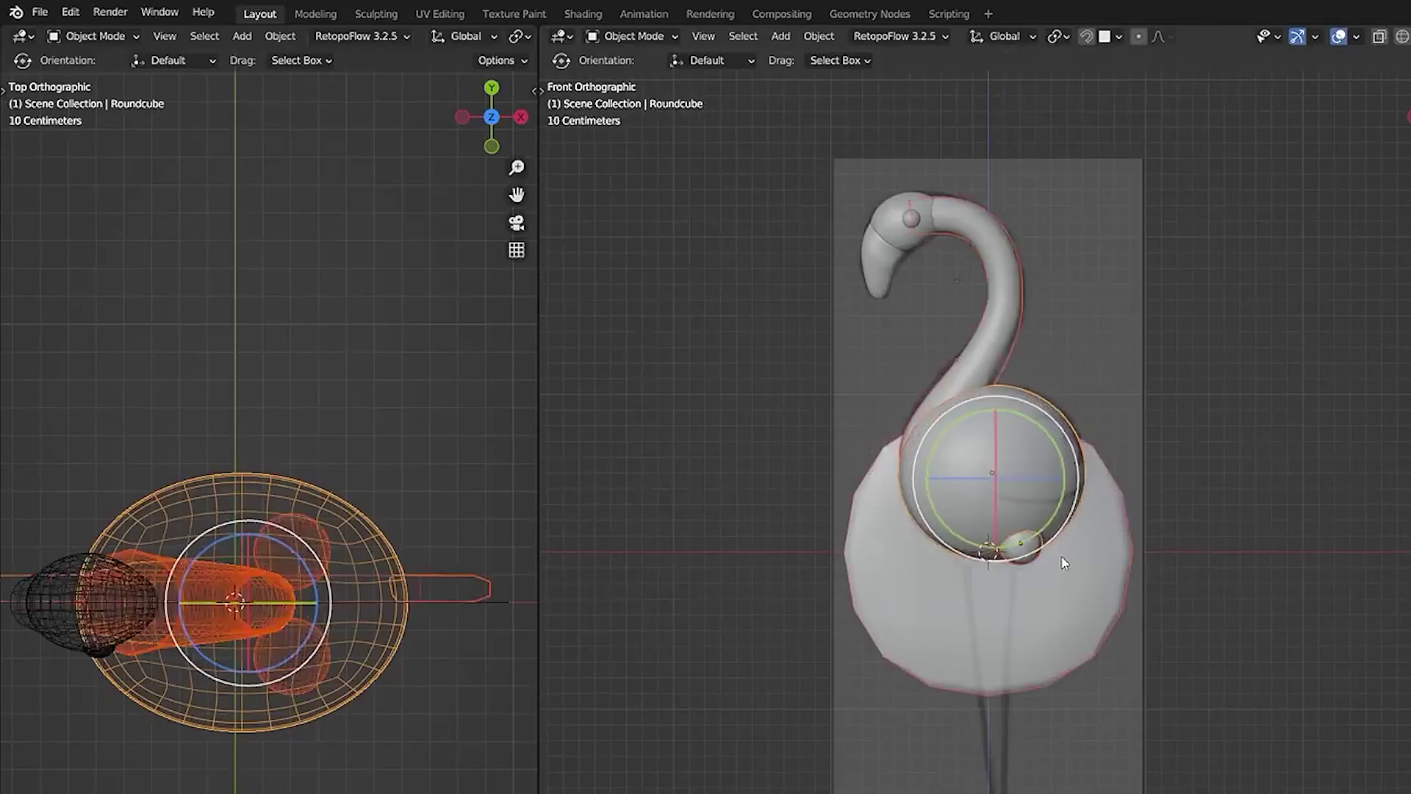
shift+click(1110, 588)
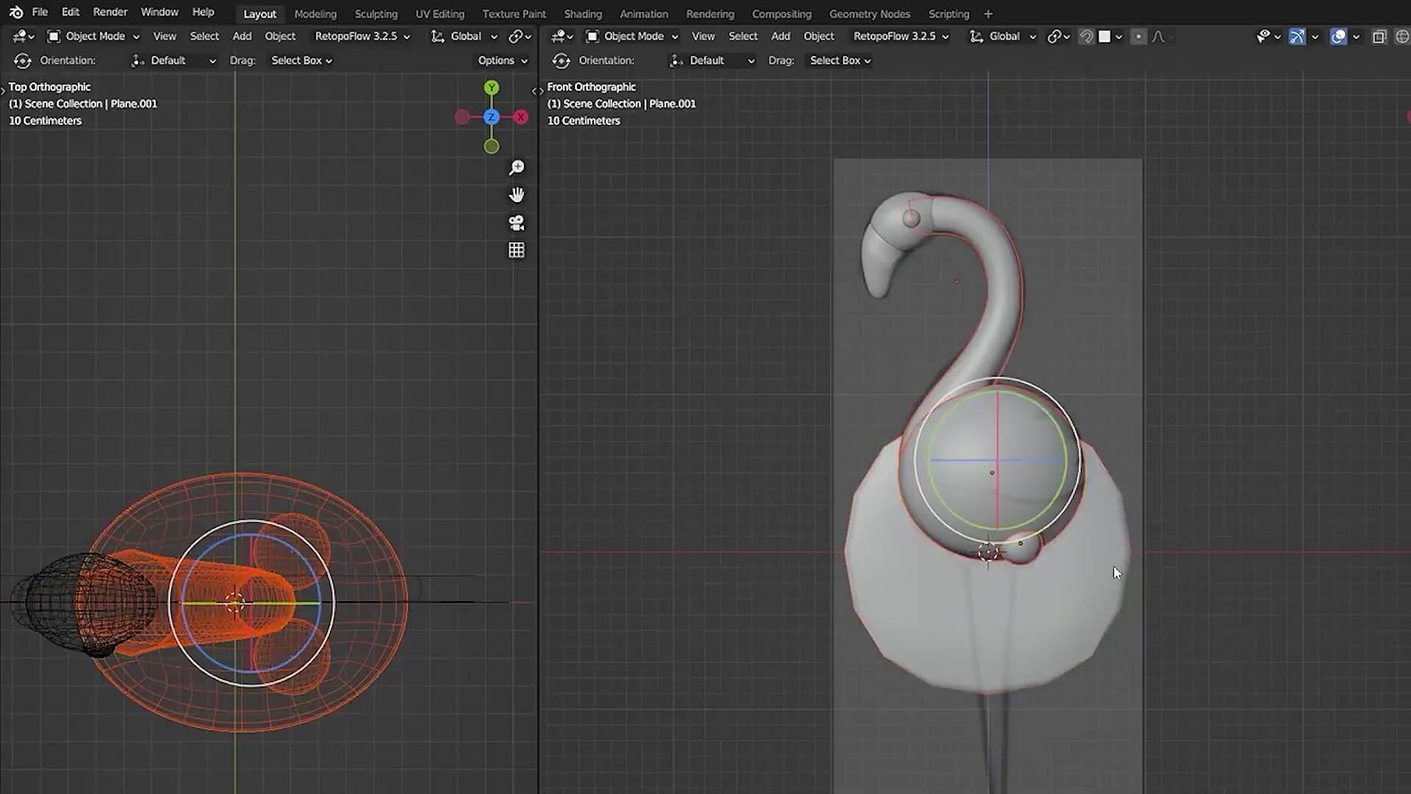
key(h)
drag(838, 173, 1034, 344)
key(h)
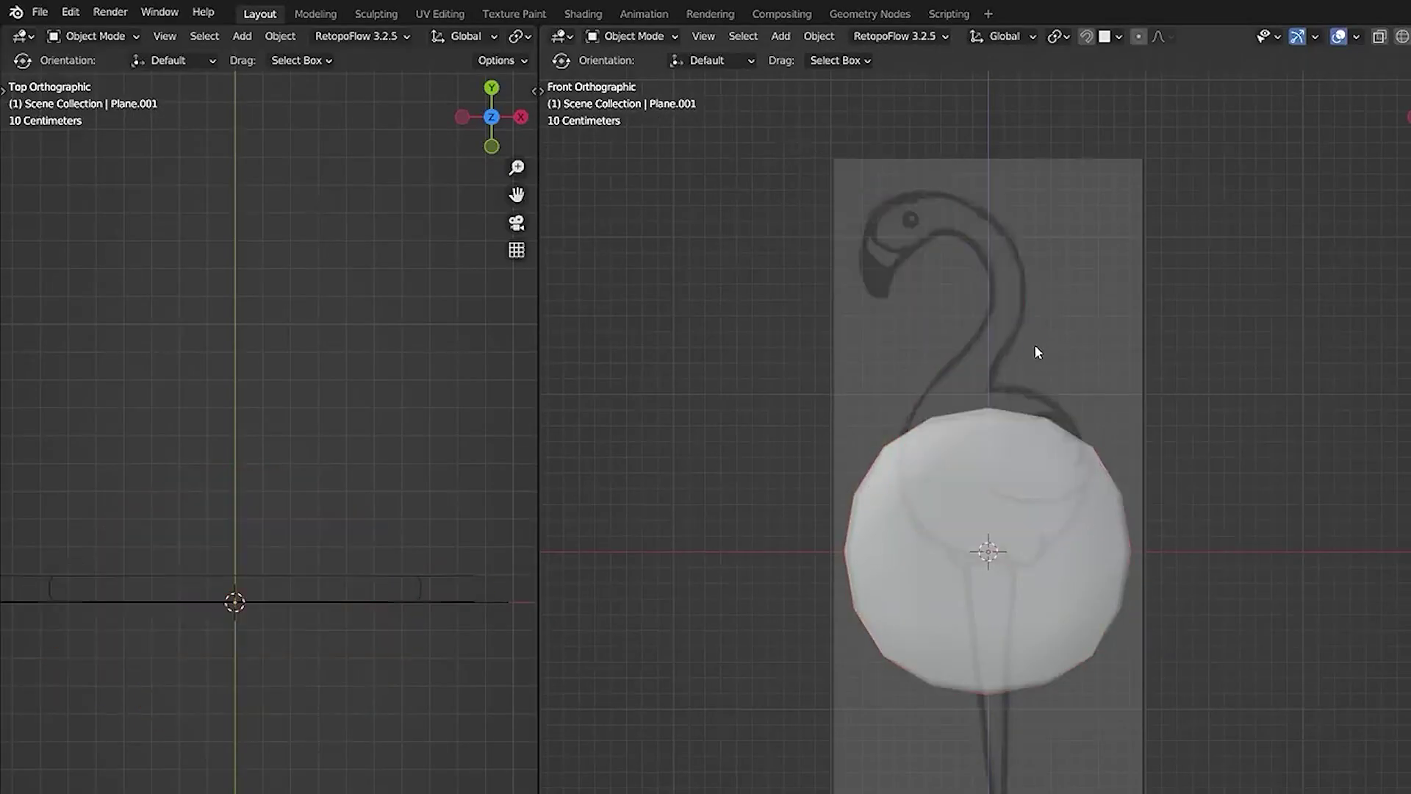
Step: Scale the wing plane down and move it over the wing area of the reference body
scroll(999, 371, up, 5)
click(1265, 556)
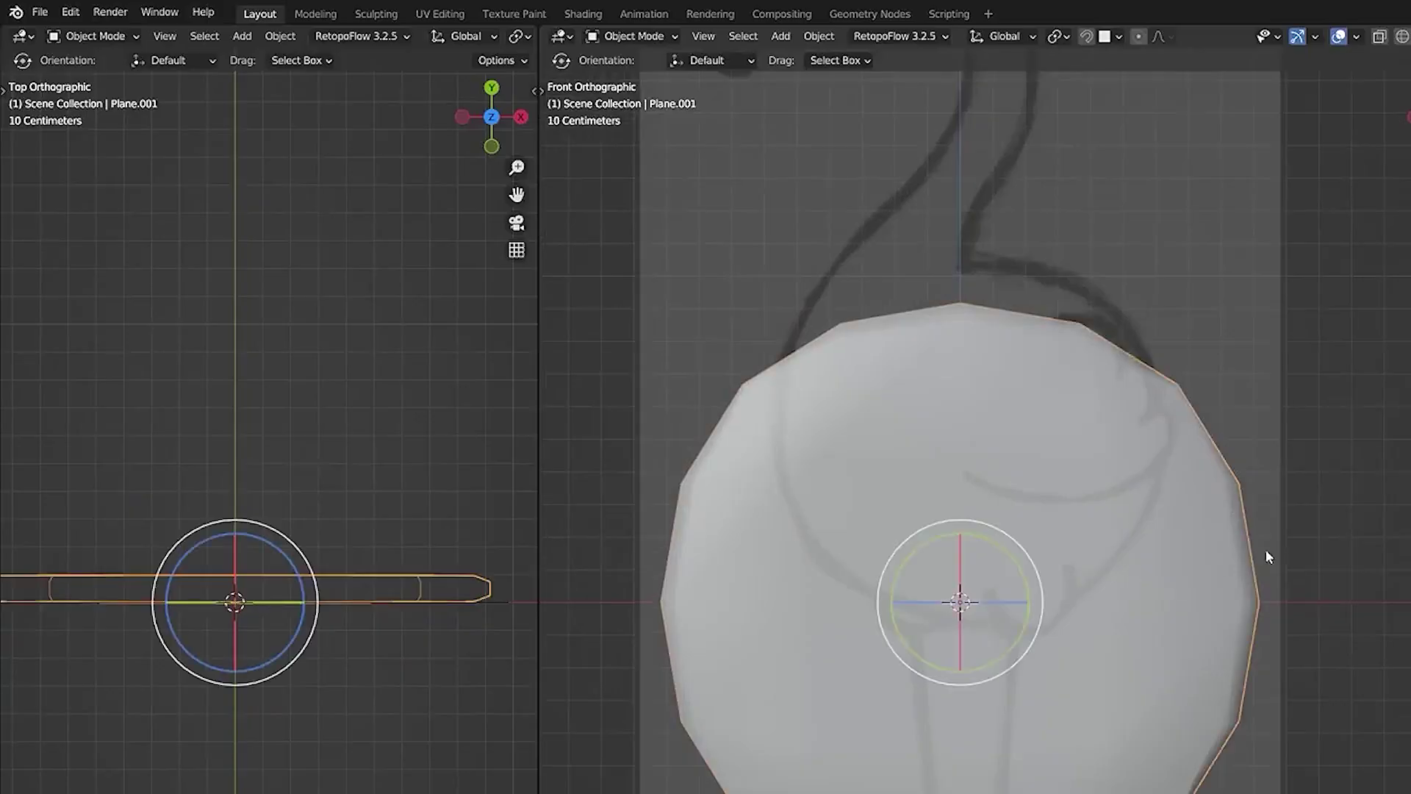
key(s)
click(1148, 610)
key(g)
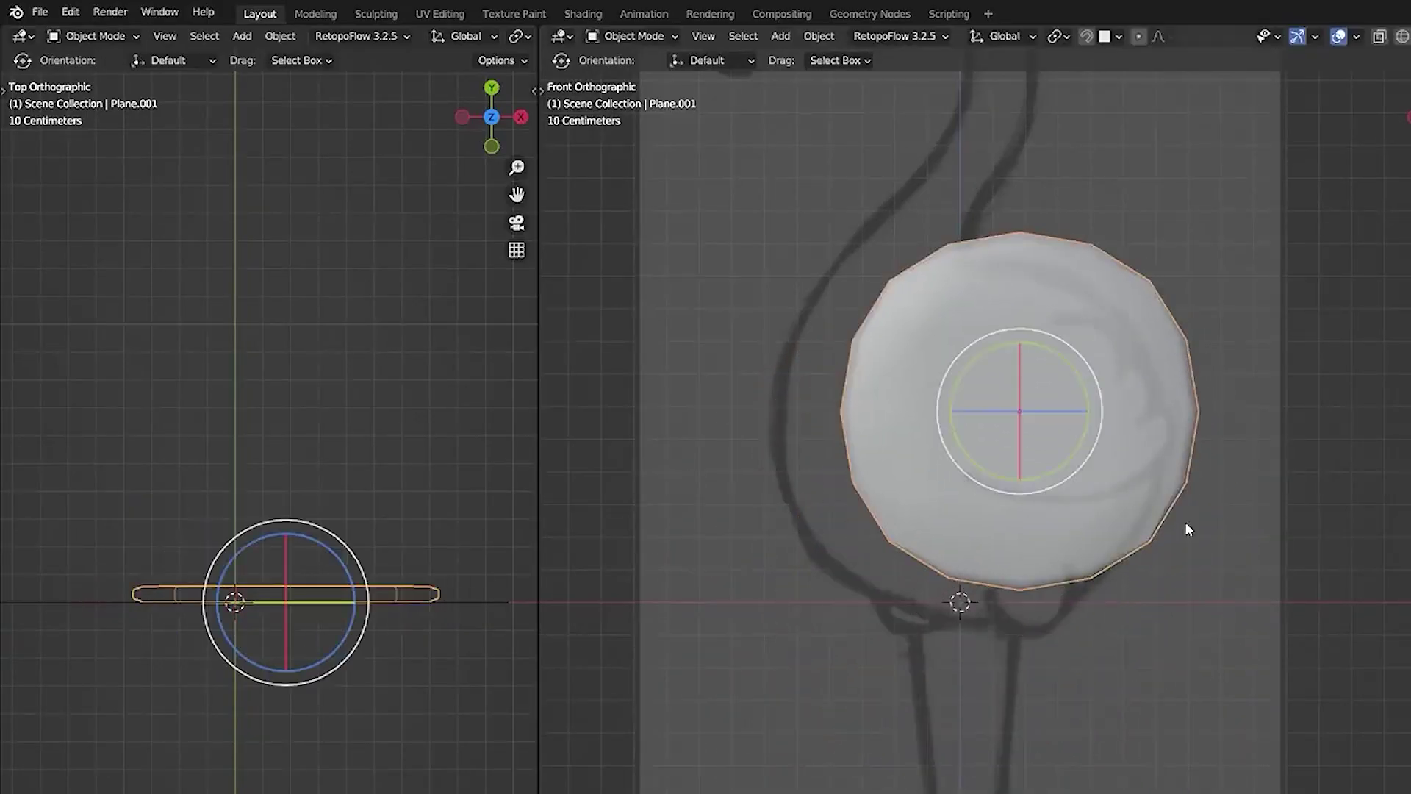
click(1186, 523)
Step: Enter Edit Mode on the wing plane and add two evenly spaced horizontal loop cuts
scroll(1189, 478, up, 2)
shift+middle_drag(1190, 434, 1087, 582)
key(Tab)
key(alt+a)
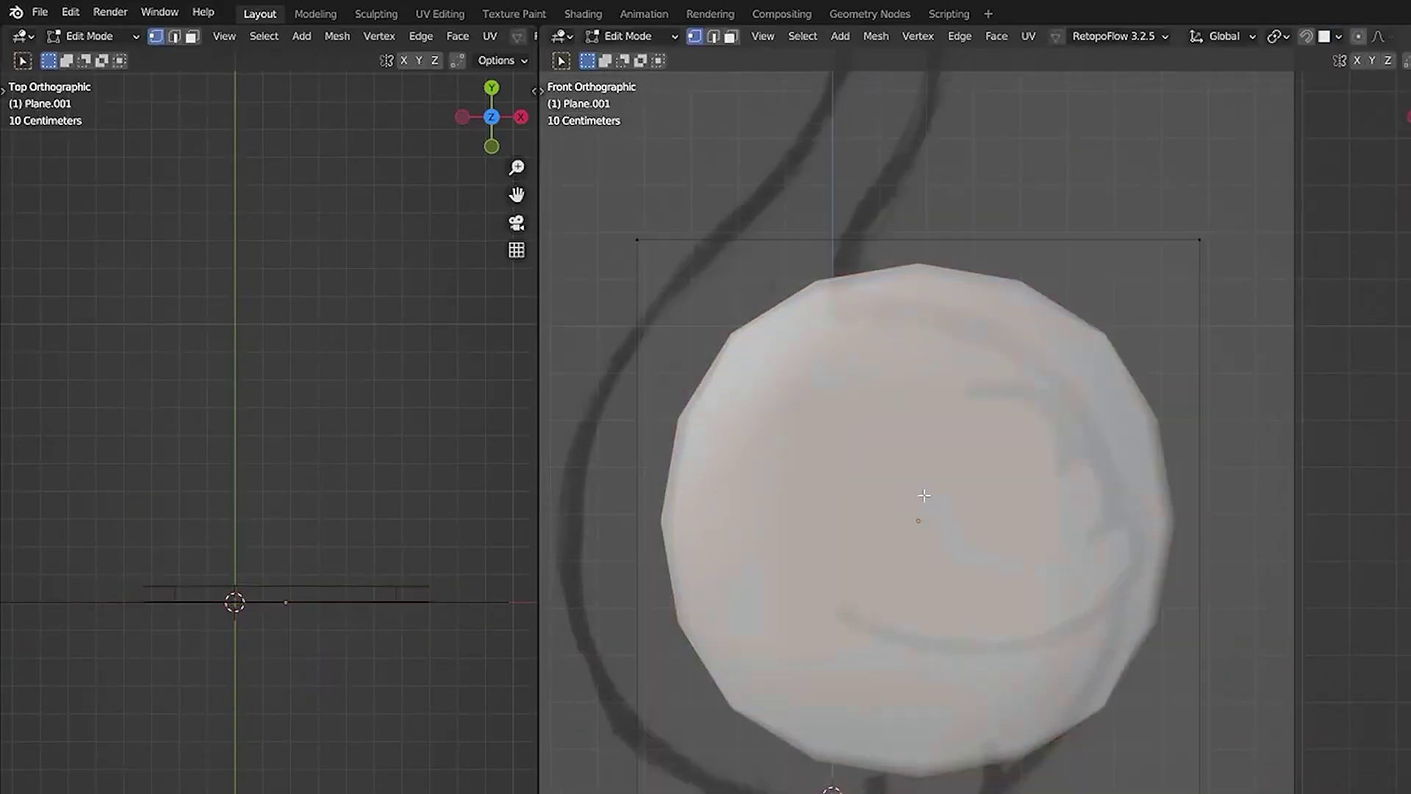
key(ctrl+r)
scroll(647, 405, up, 1)
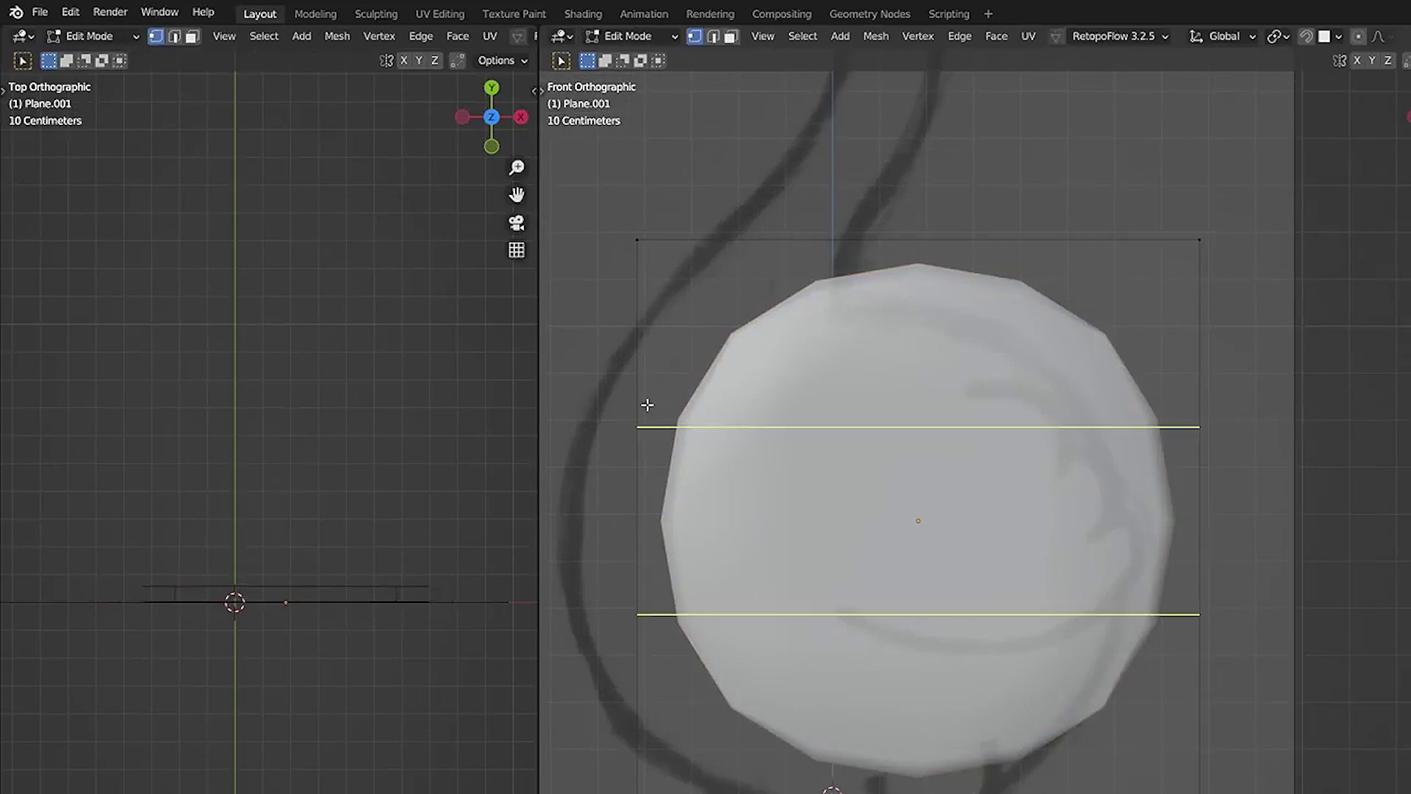
click(647, 405)
right_click(647, 405)
Step: Add a centred vertical loop cut to the wing plane and another through the middle of its tail-side half
key(ctrl+r)
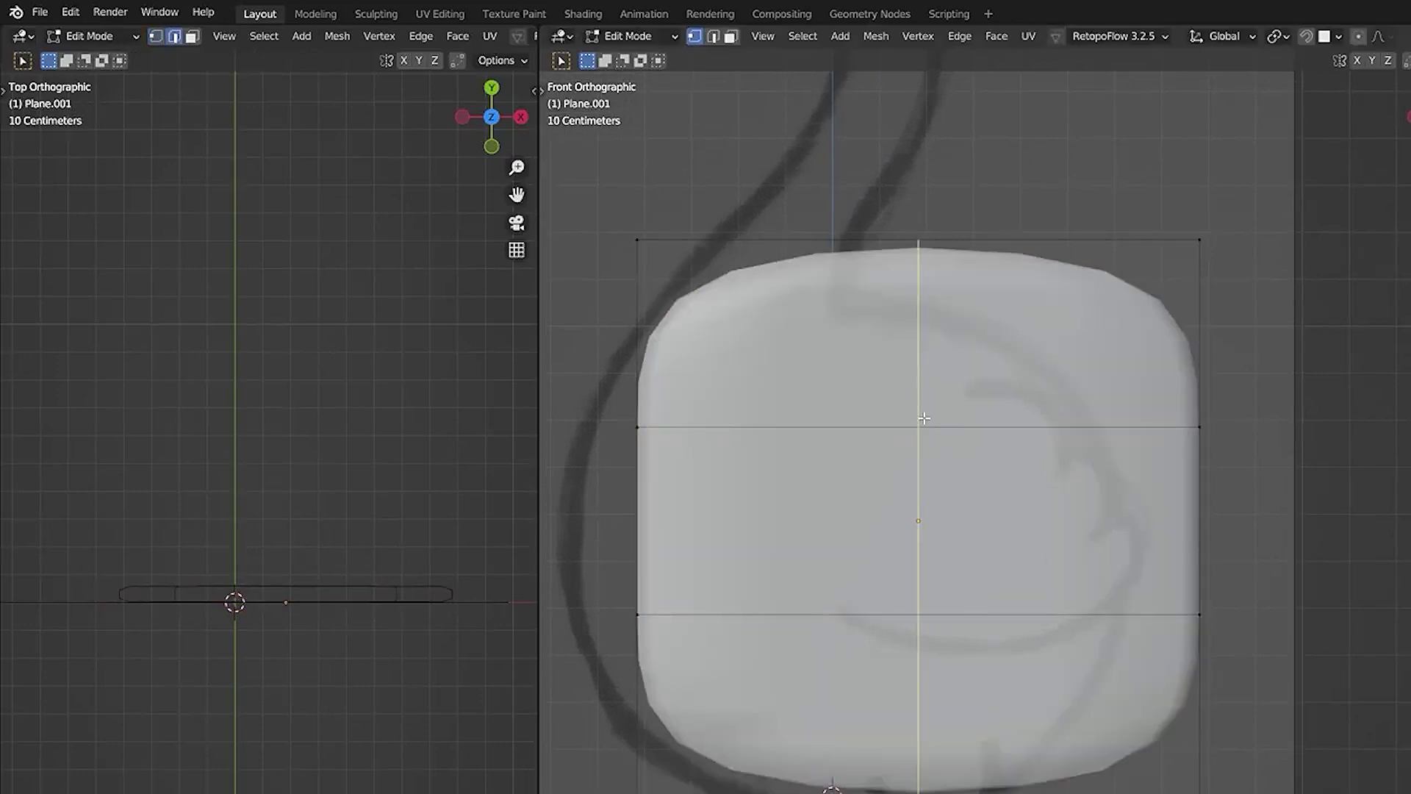
click(923, 417)
right_click(923, 418)
click(1072, 461)
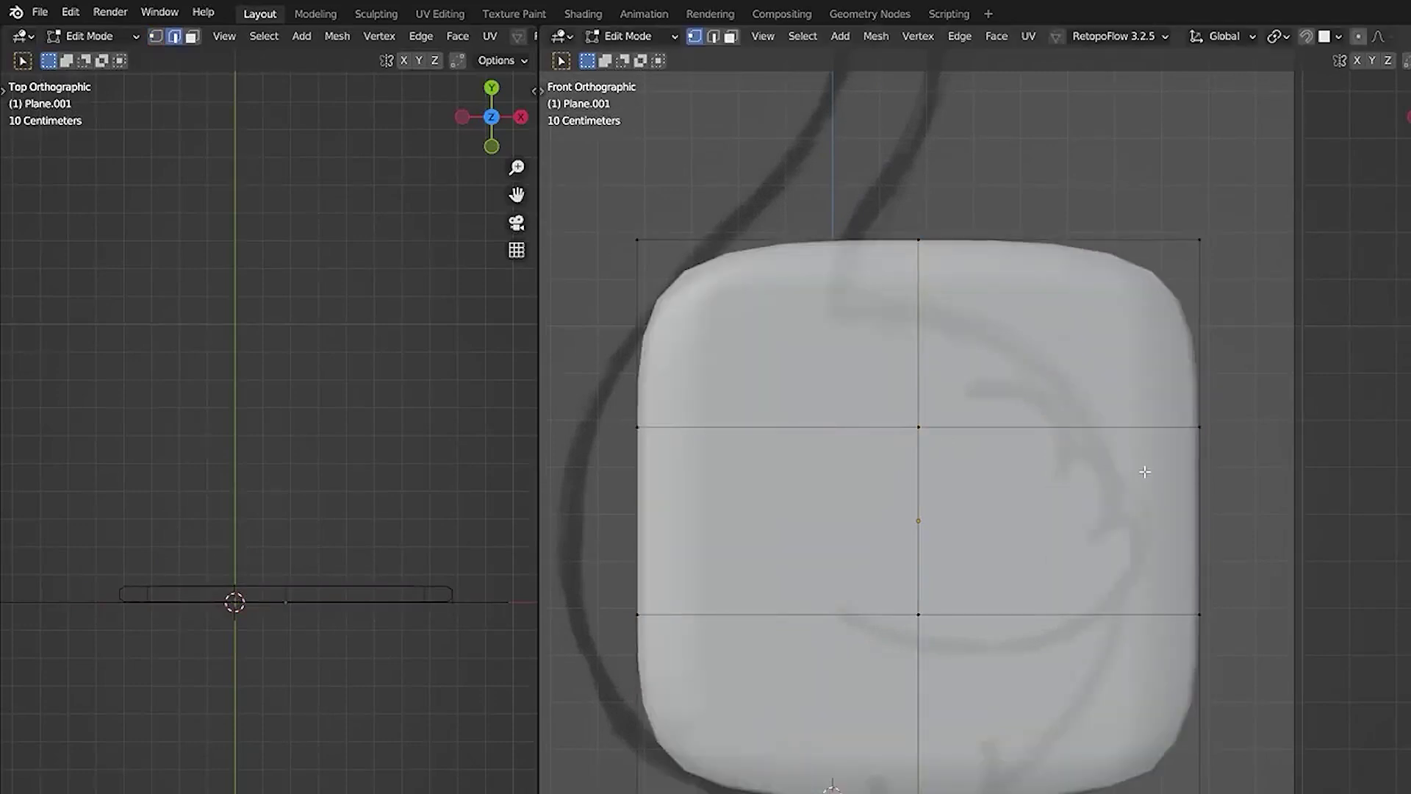
scroll(1144, 471, down, 2)
key(ctrl+r)
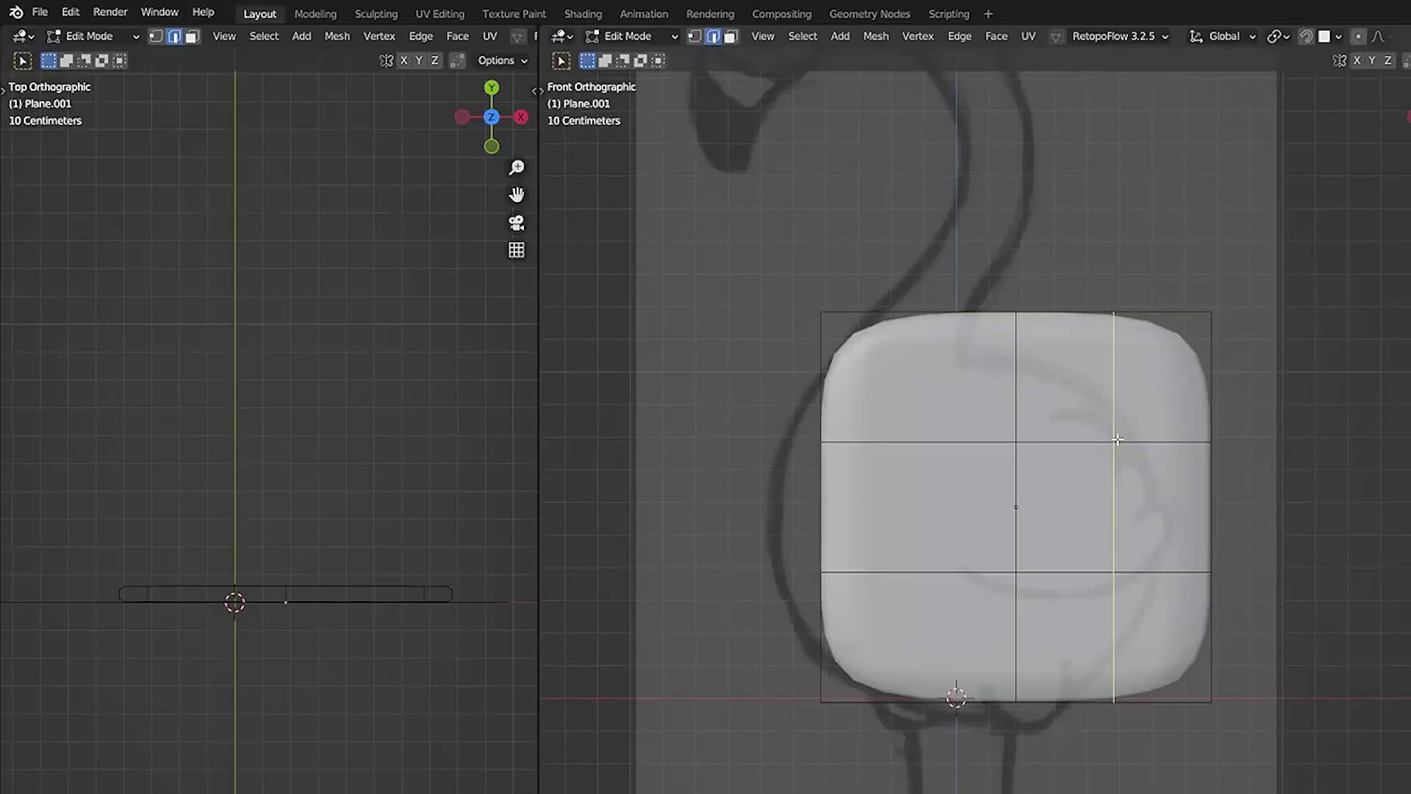
click(1114, 440)
right_click(1113, 440)
Step: Select the whole wing mesh and scale it to about 0.46 to fit the reference wing
scroll(1265, 581, up, 3)
key(a)
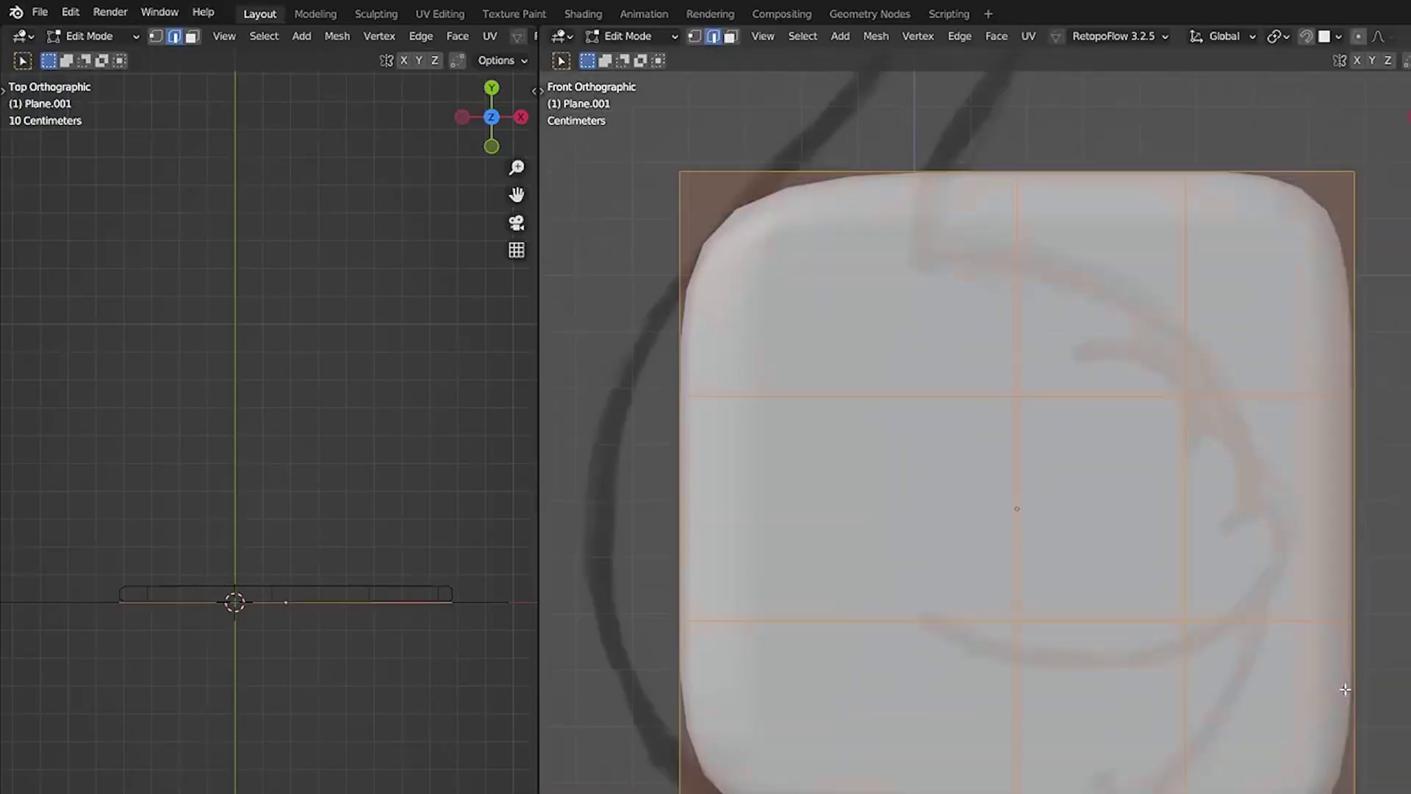
key(s)
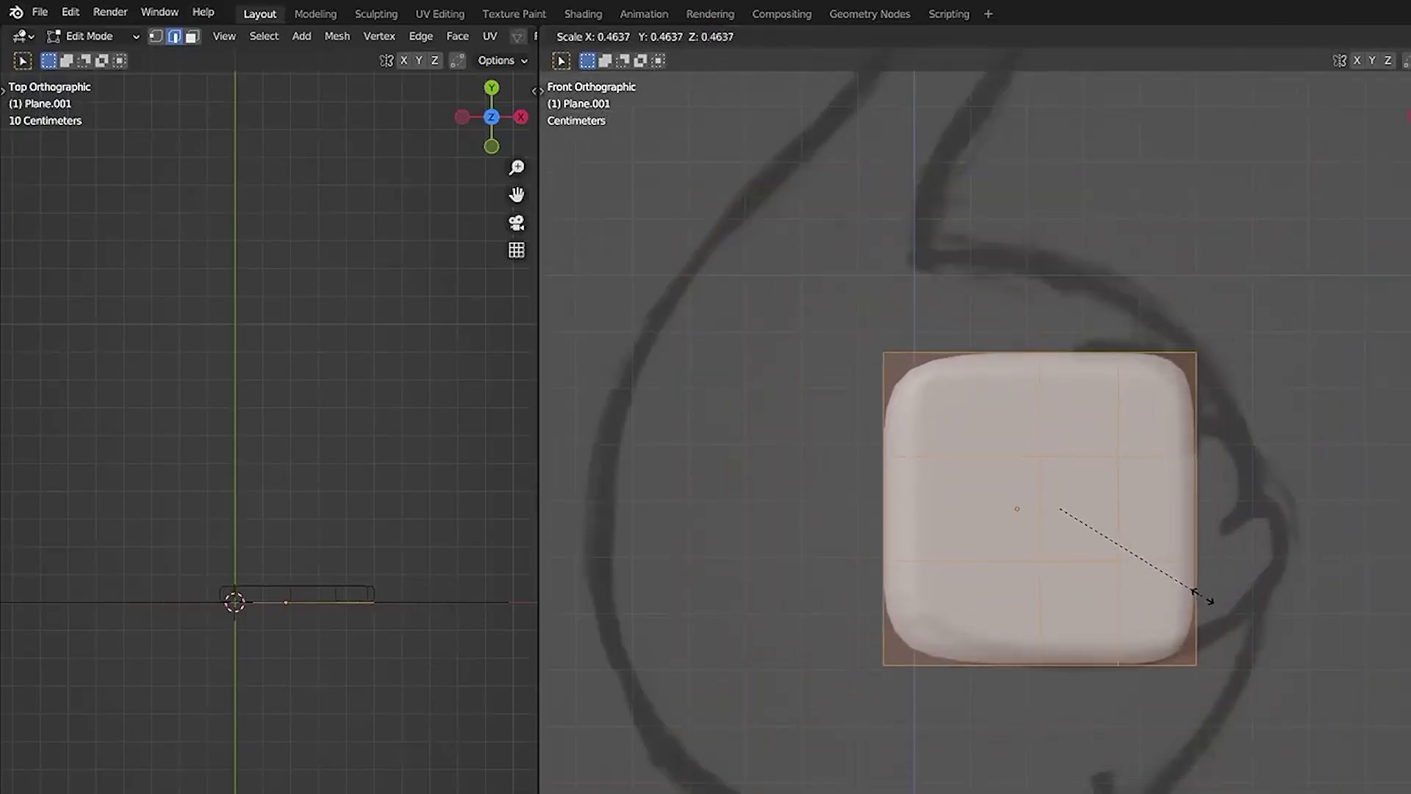
click(1200, 595)
Step: Rip the two inner vertices on the wing's tail-side edge so that end splits into three separate feathers
key(alt+a)
key(1)
click(1205, 465)
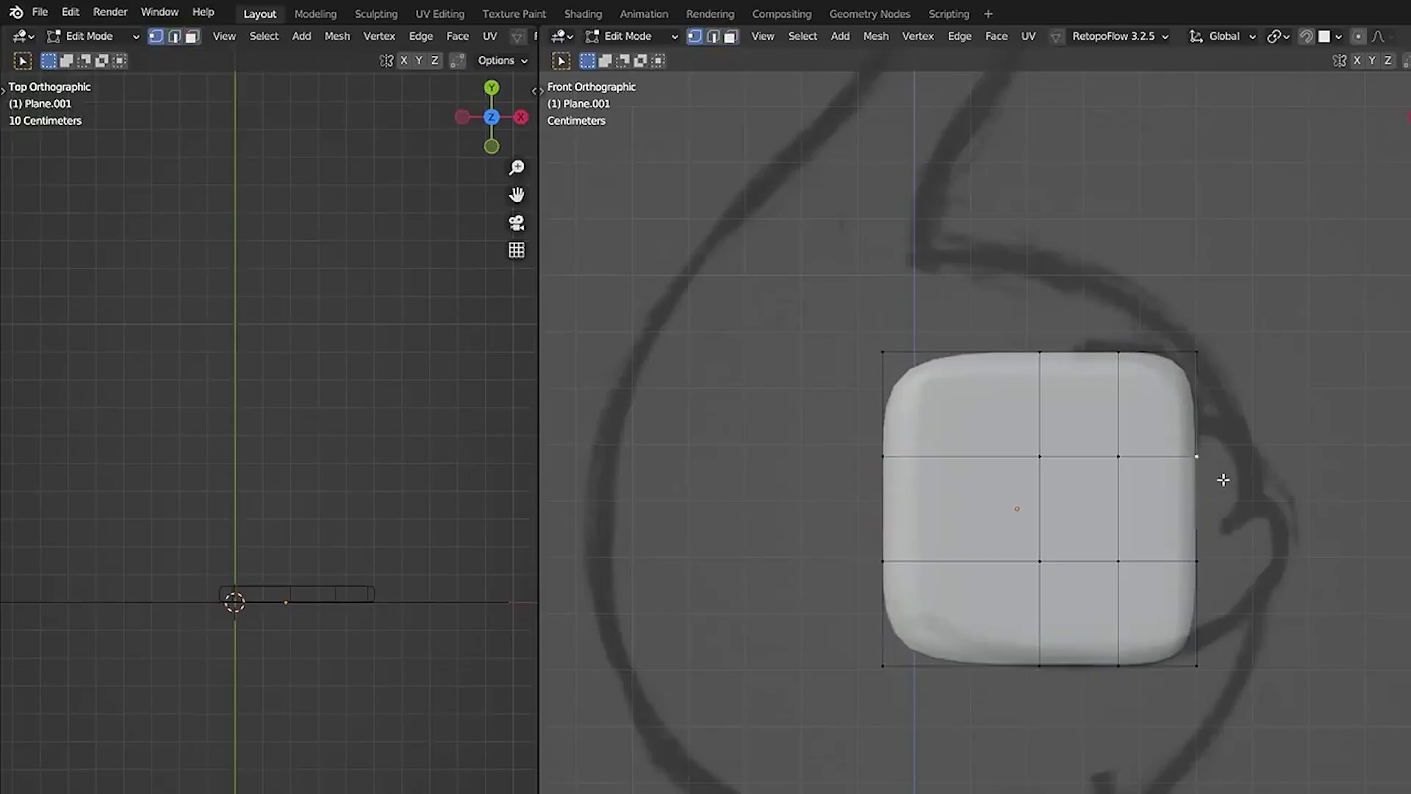
key(v)
right_click(1299, 518)
key(alt+a)
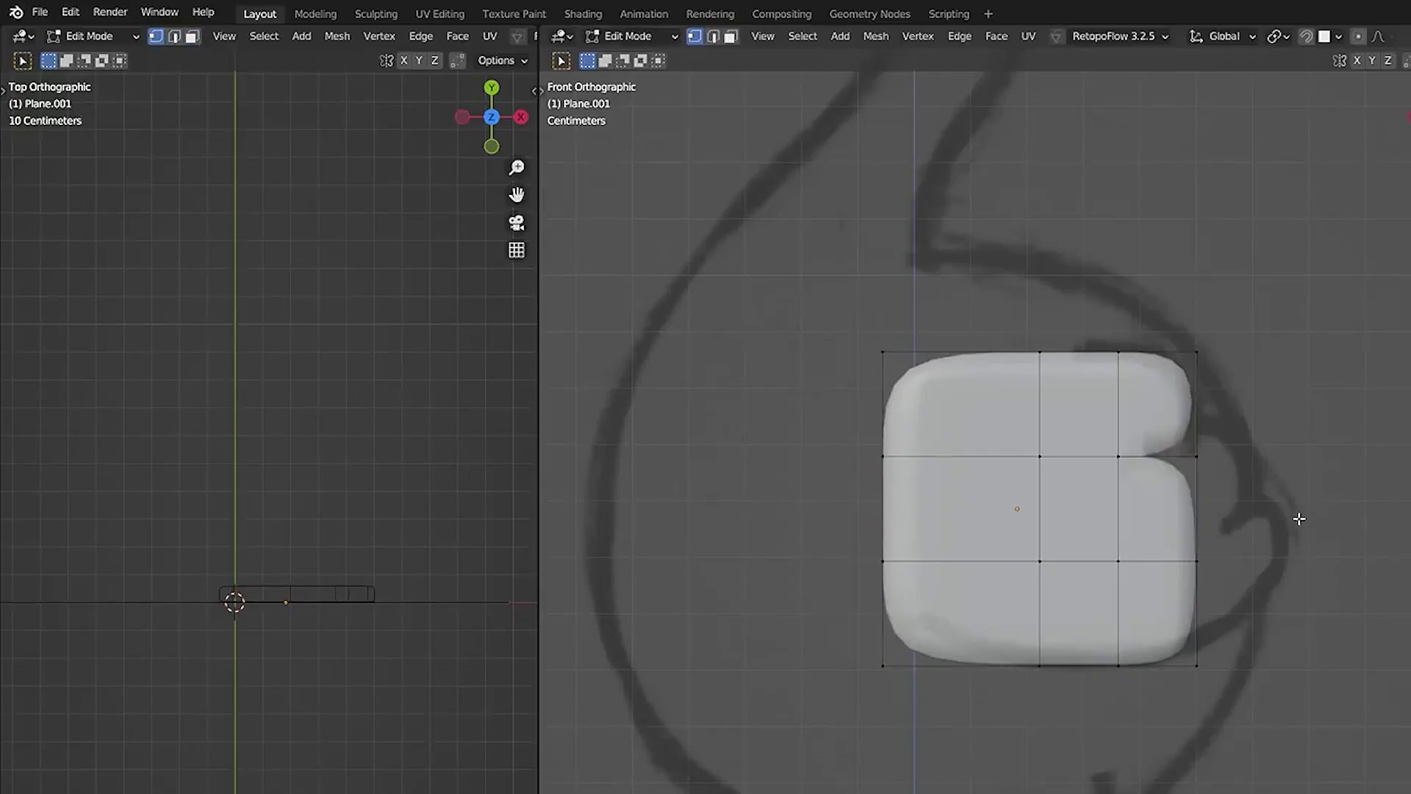
click(1198, 568)
key(v)
right_click(1284, 592)
key(ctrl+z)
key(v)
right_click(1228, 576)
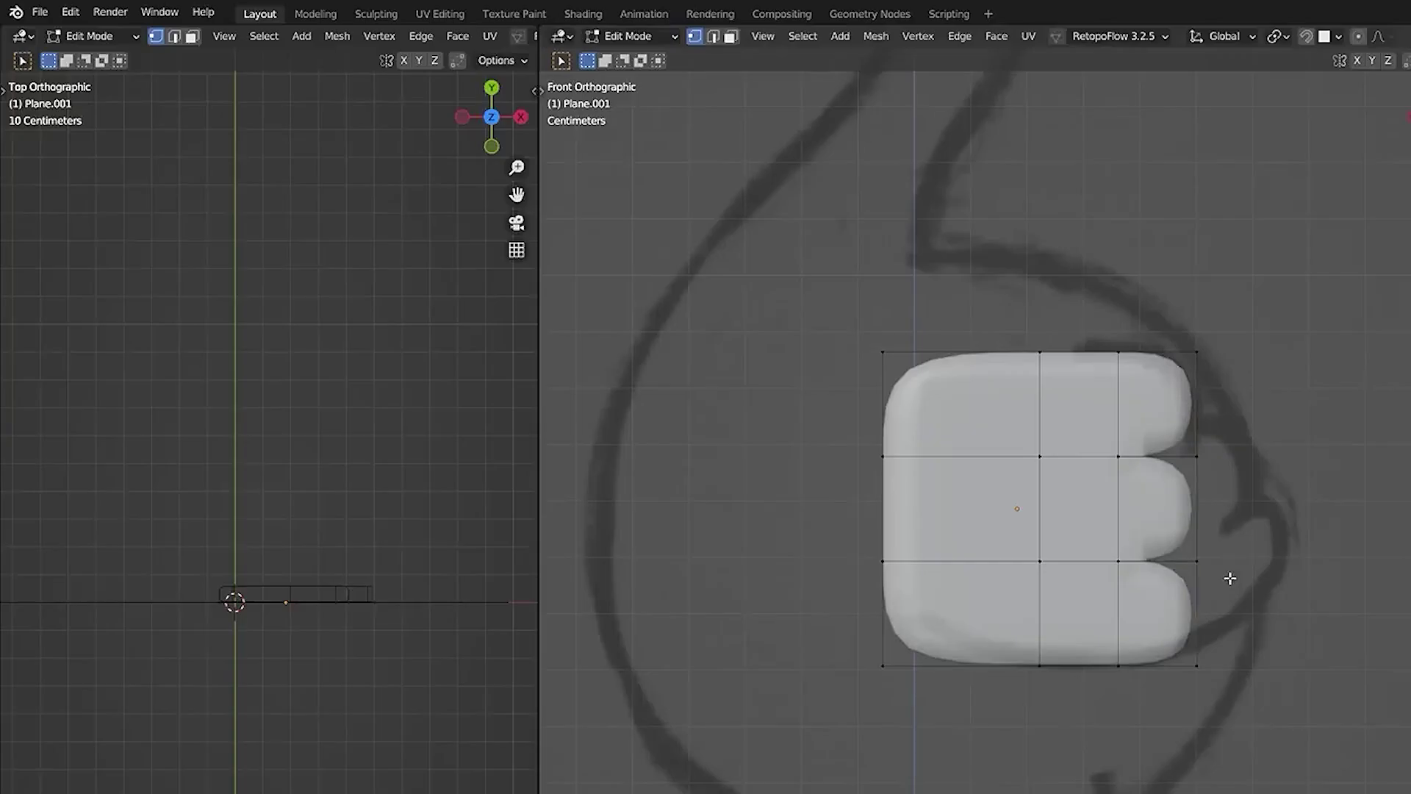
Step: Taper the front end of the wing by scaling its two outer corner vertices closer together along Z
scroll(1272, 593, up, 2)
shift+middle_drag(1221, 633, 1199, 653)
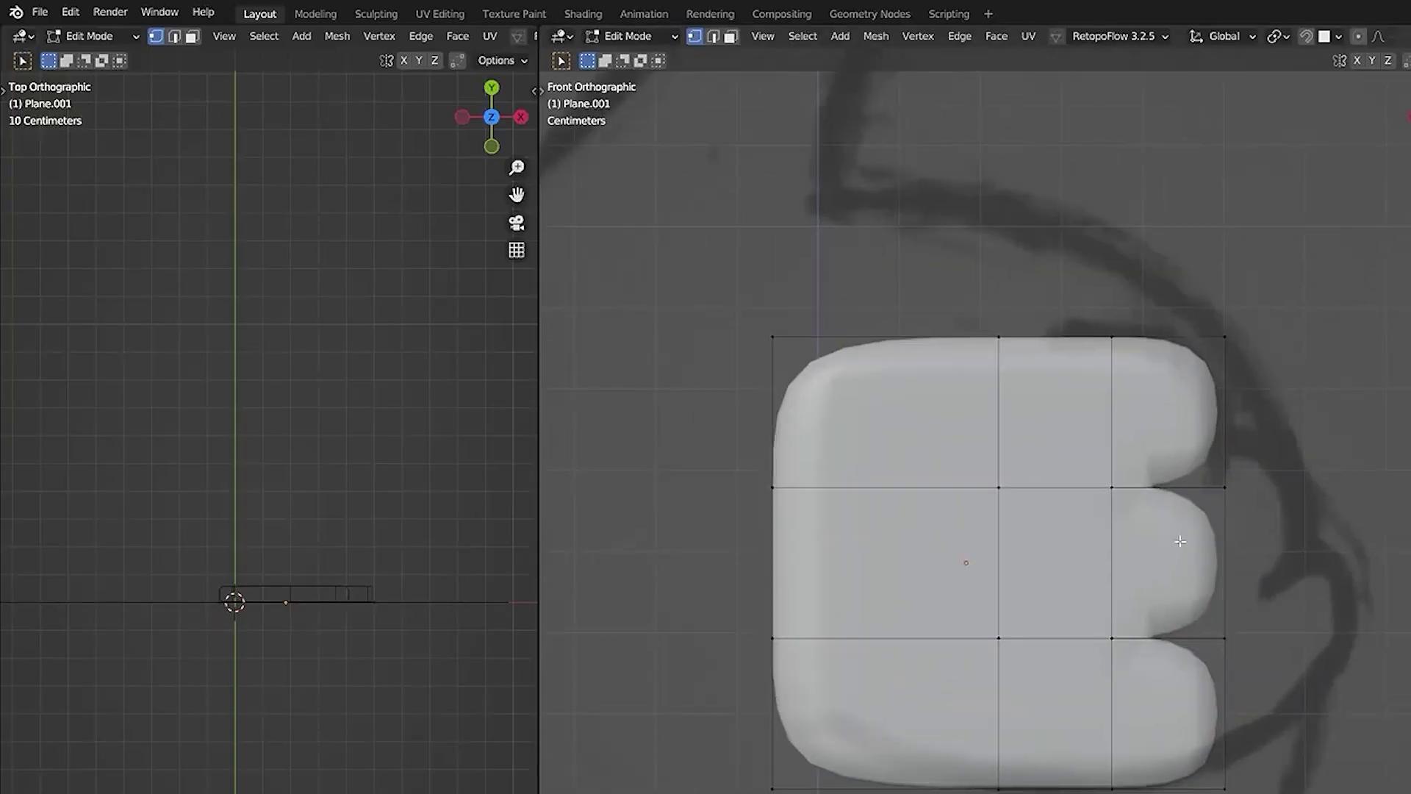
drag(690, 292, 838, 397)
shift+drag(699, 766, 830, 793)
key(s)
key(z)
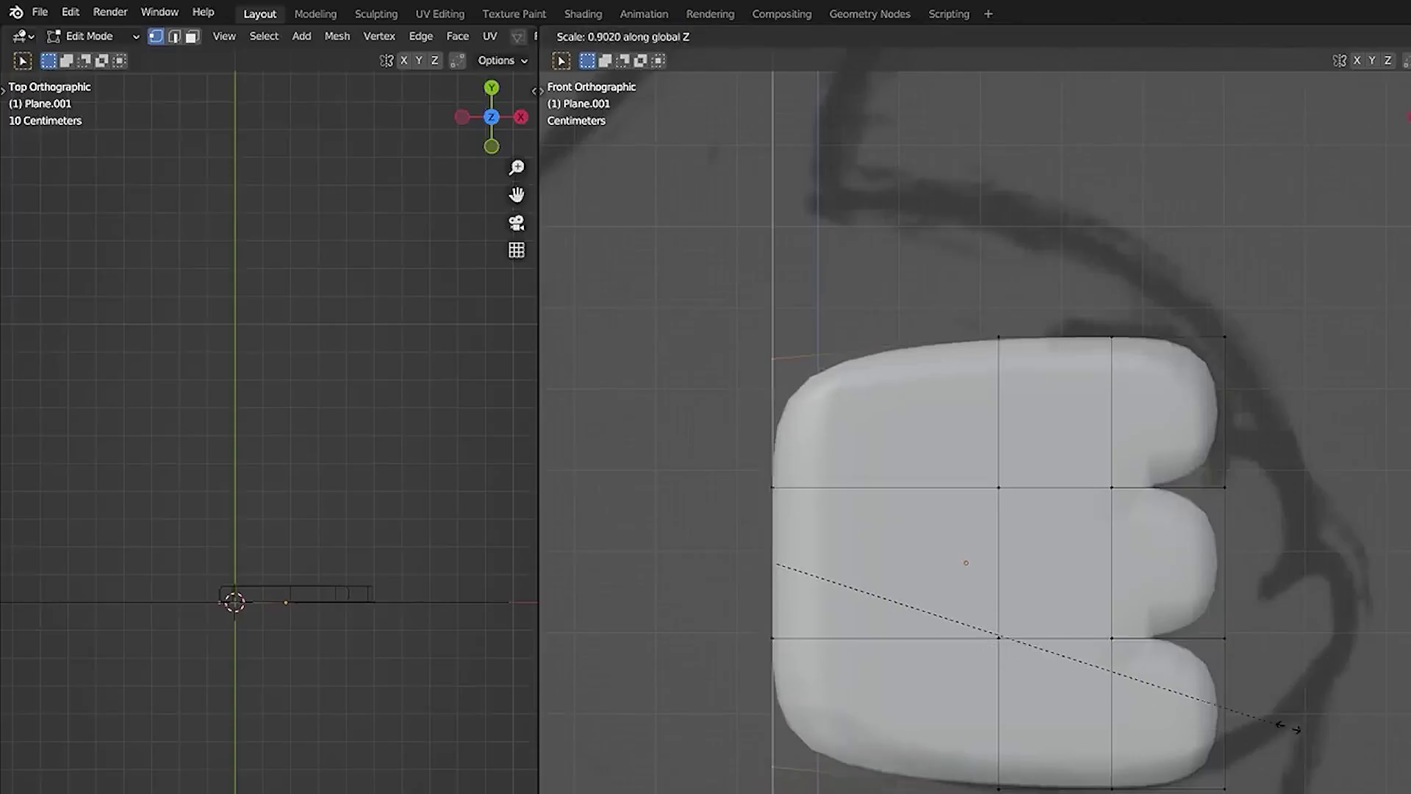
click(1153, 660)
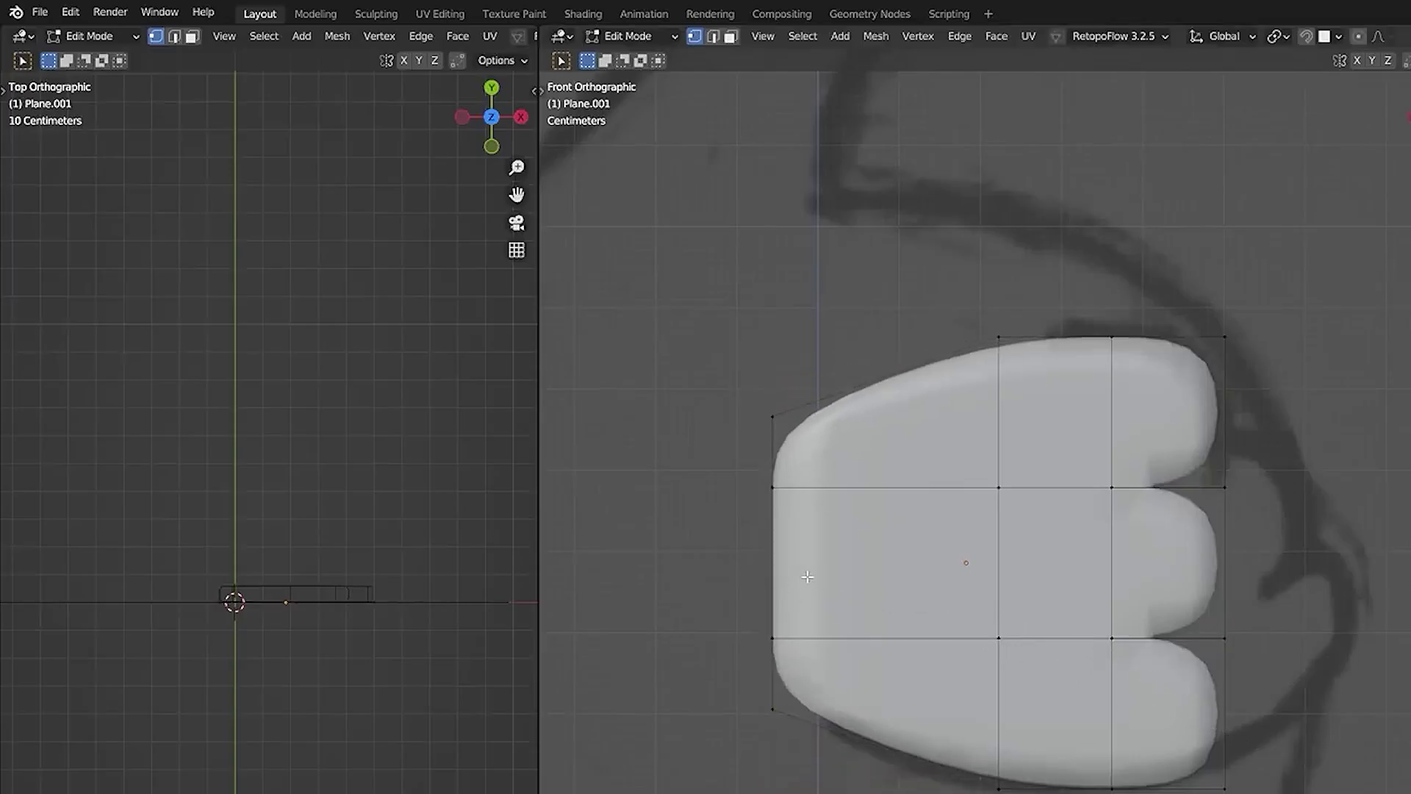
Step: Move the two middle front vertices forward to round the wing's front, and add a centred horizontal loop cut through the middle row
key(ctrl+r)
drag(752, 483, 806, 645)
click(882, 632)
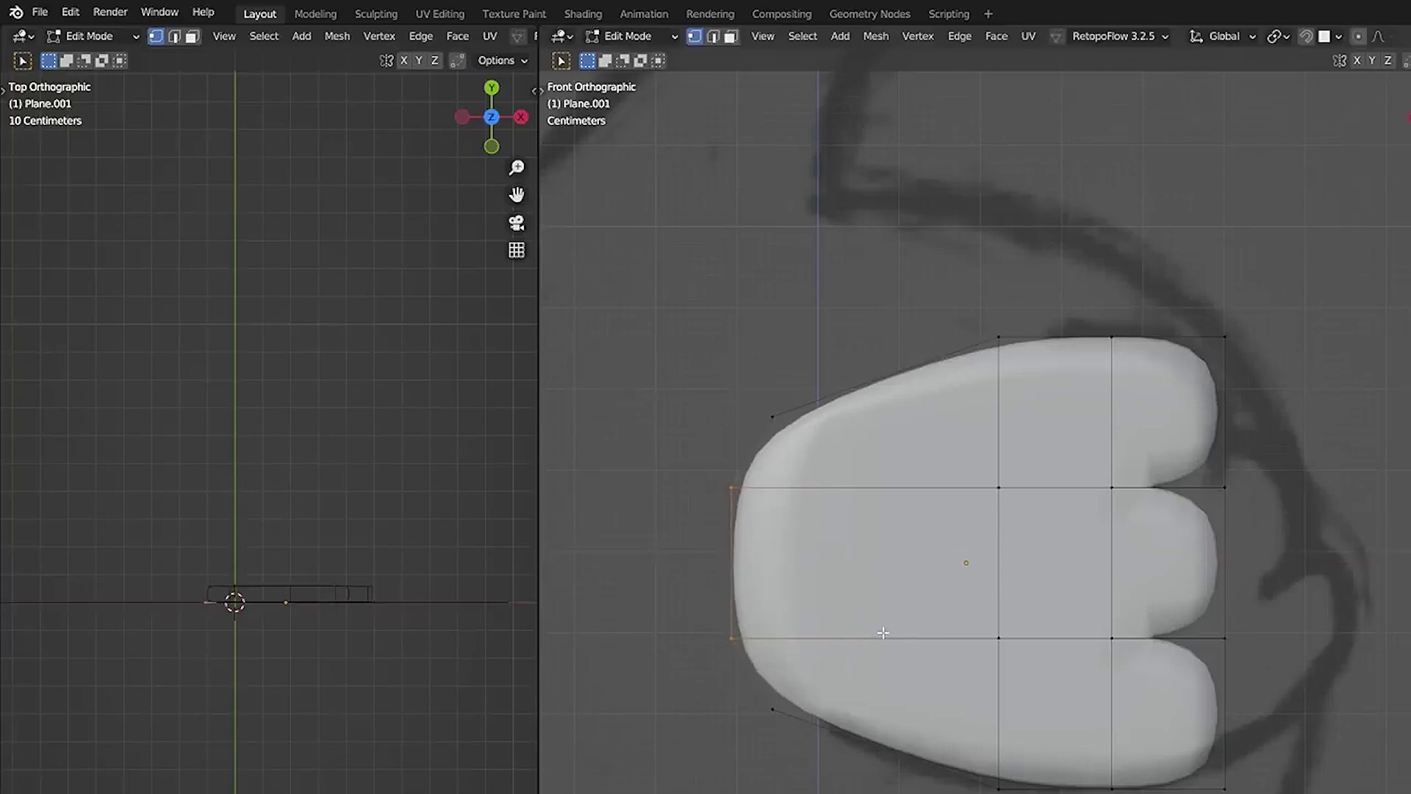
click(965, 562)
right_click(966, 562)
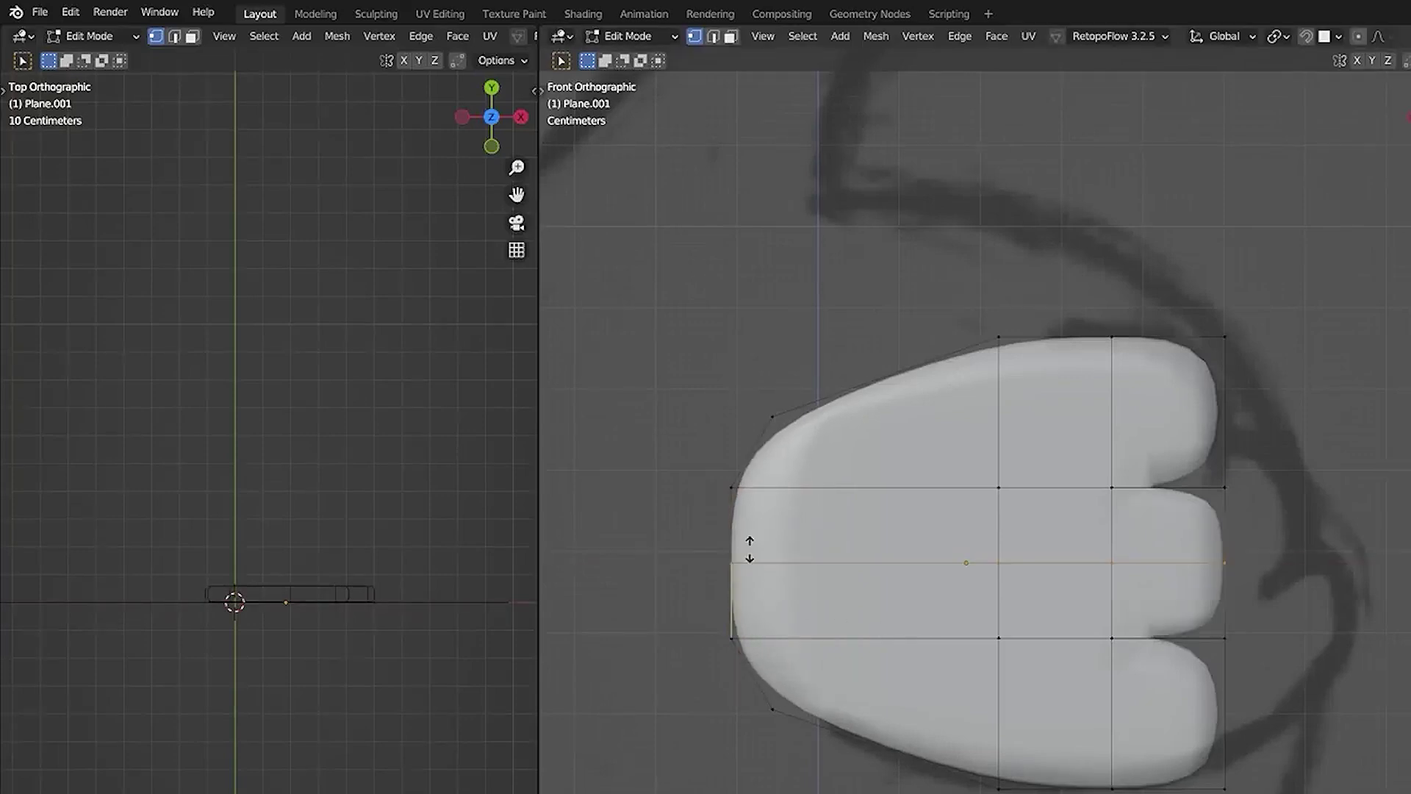
Step: Dissolve the part of the new centre loop that crosses the middle feather
key(alt+a)
drag(1214, 543, 1313, 587)
key(x)
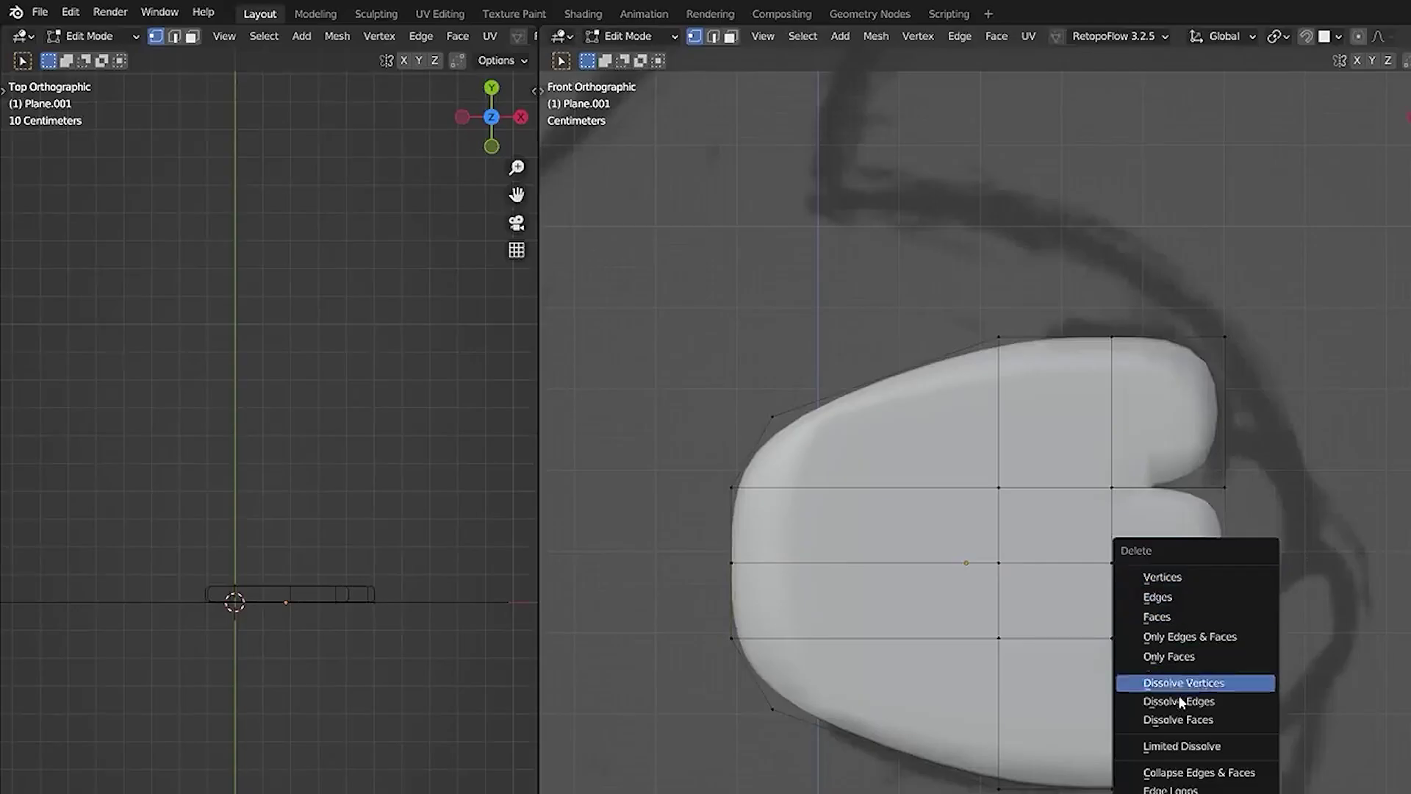
key(Escape)
key(2)
click(1168, 562)
key(x)
click(1117, 689)
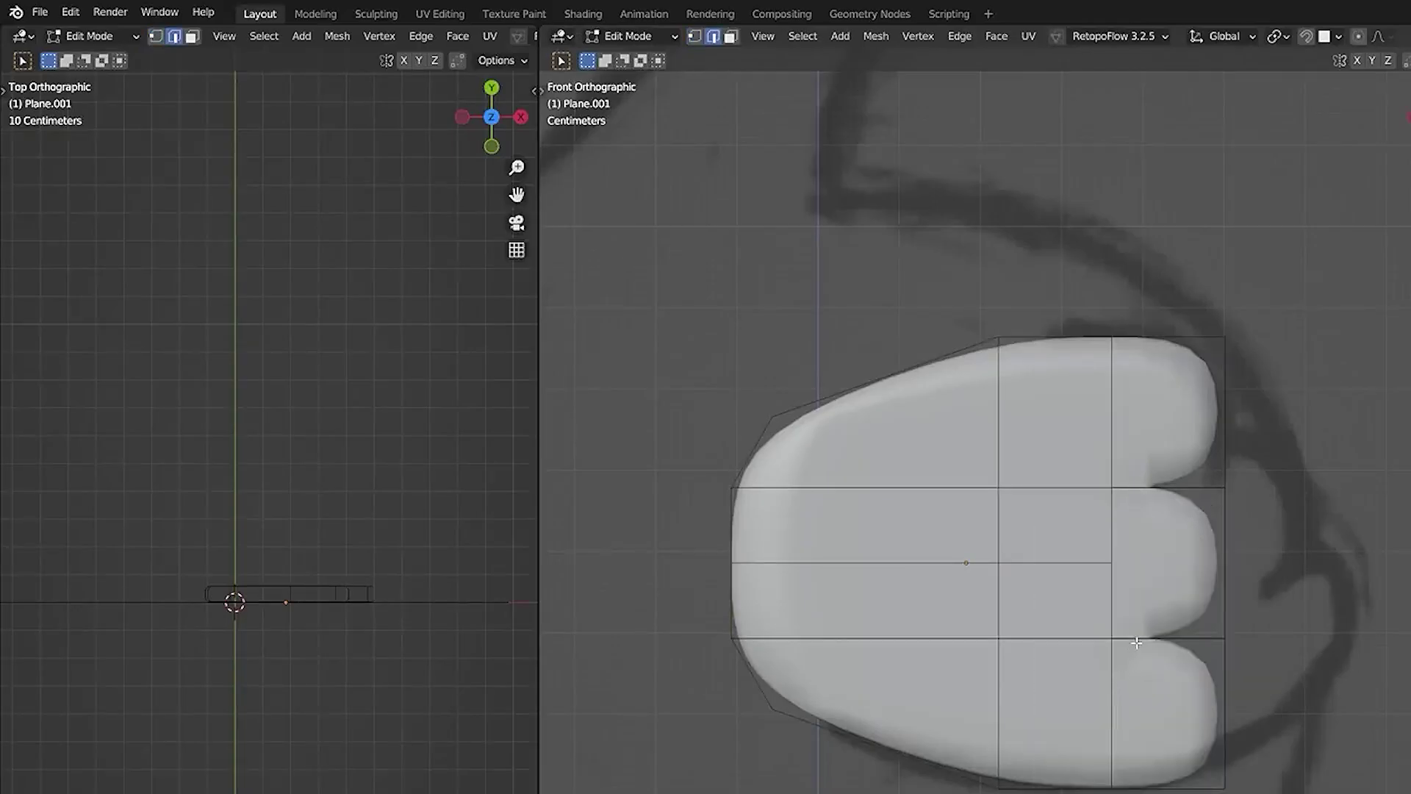
Step: Move the centre vertex of the wing's front edge about -0.029 m along X to round the front
key(1)
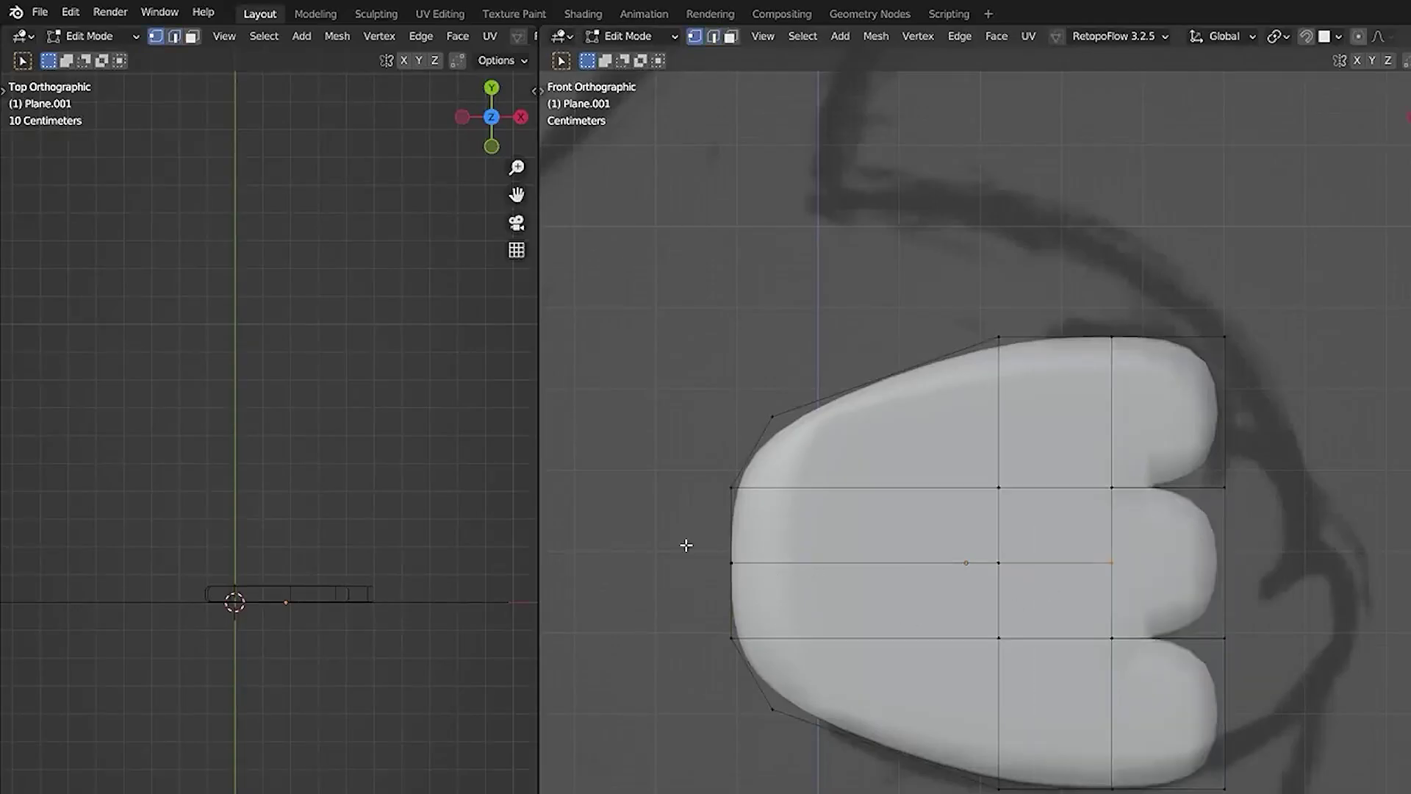
key(g)
key(x)
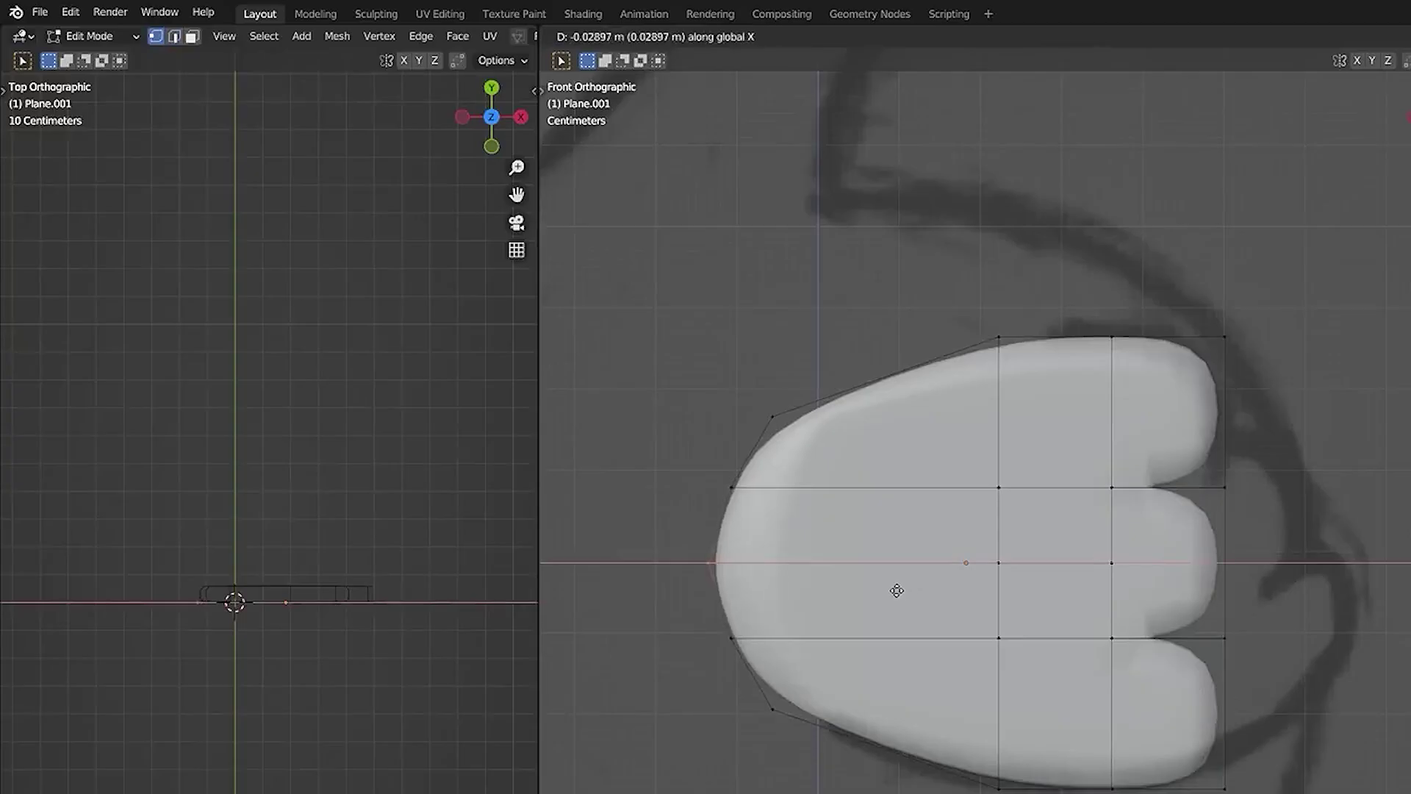
click(895, 589)
Step: Show the wing in wireframe, then scale the whole mesh up slightly and move it over the reference wing
scroll(915, 612, down, 4)
key(z)
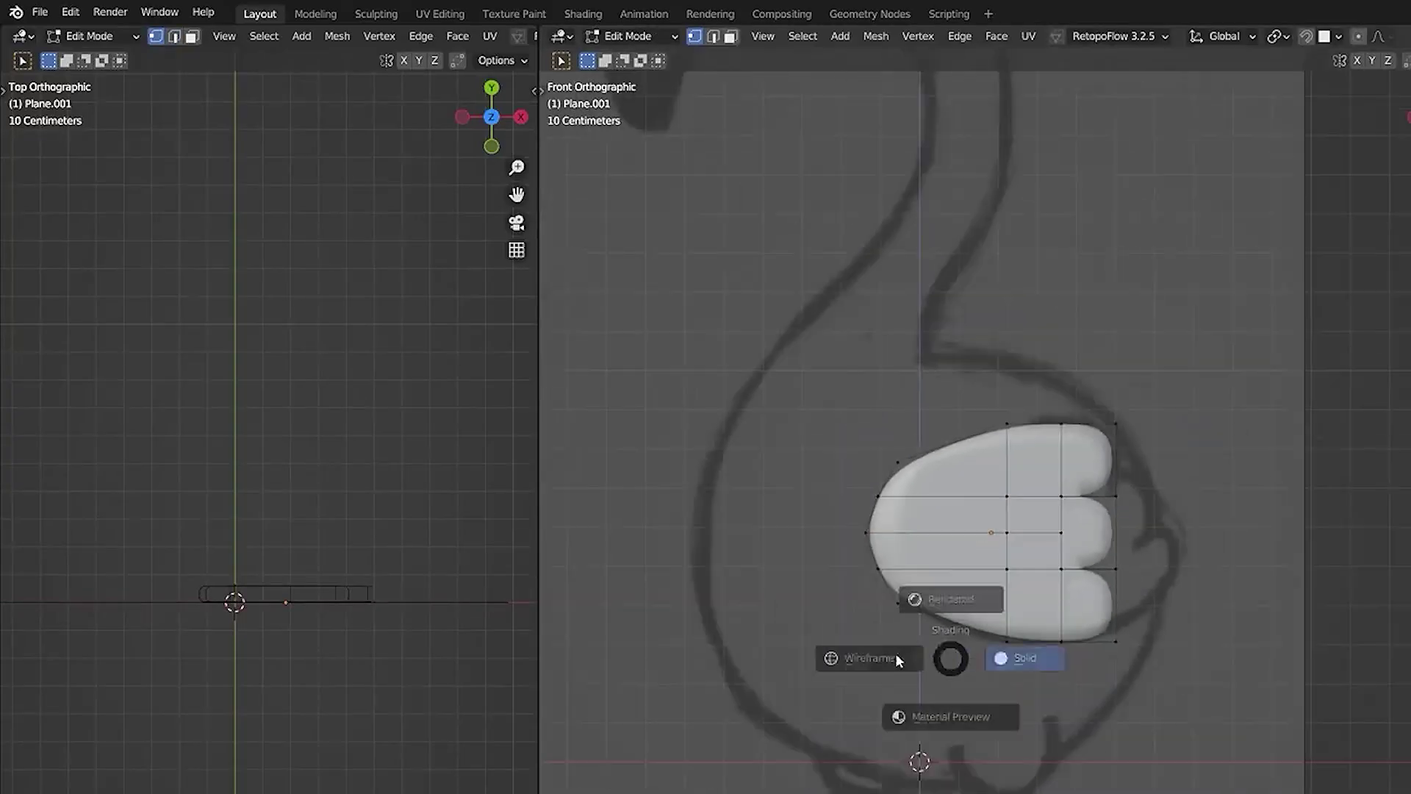
click(989, 617)
scroll(989, 617, up, 2)
key(a)
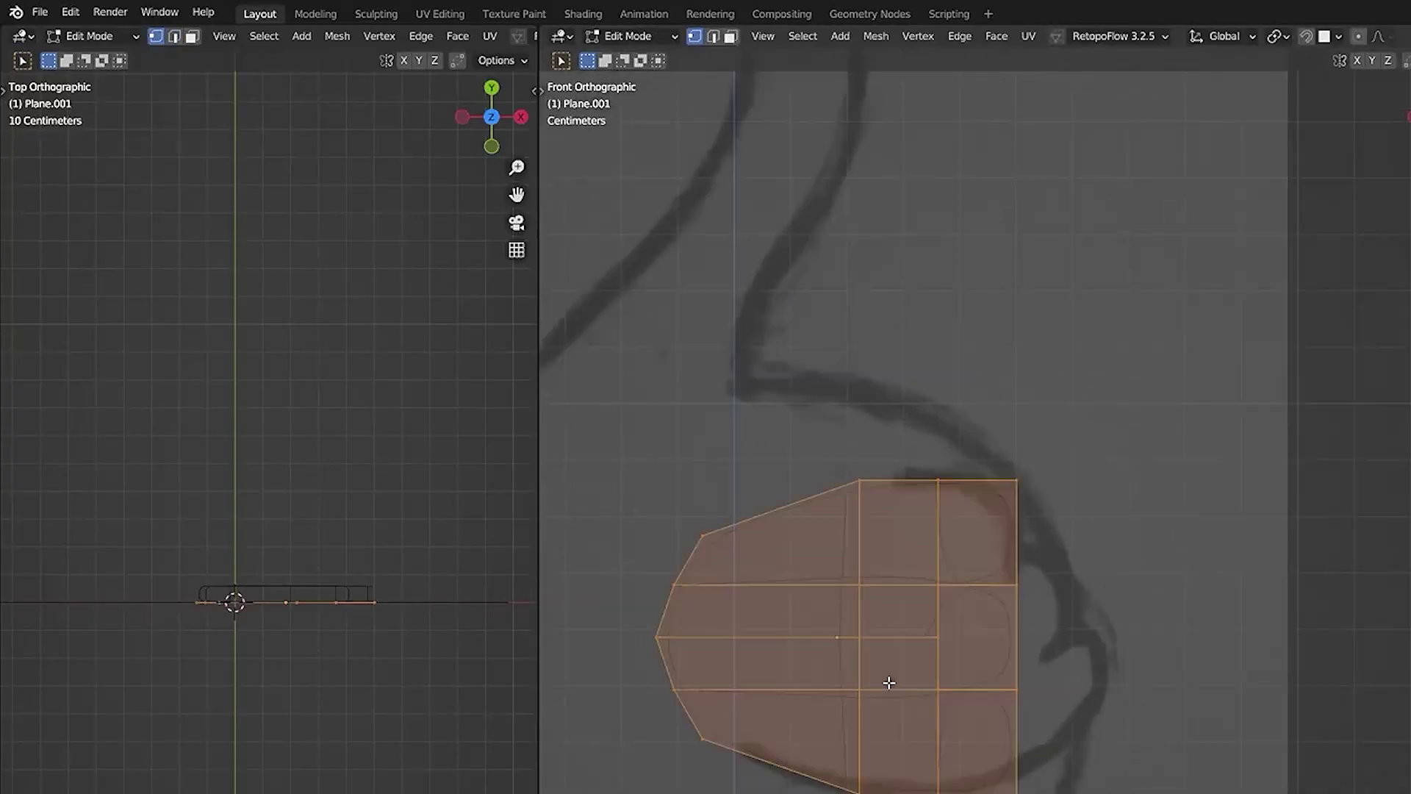
key(s)
click(991, 699)
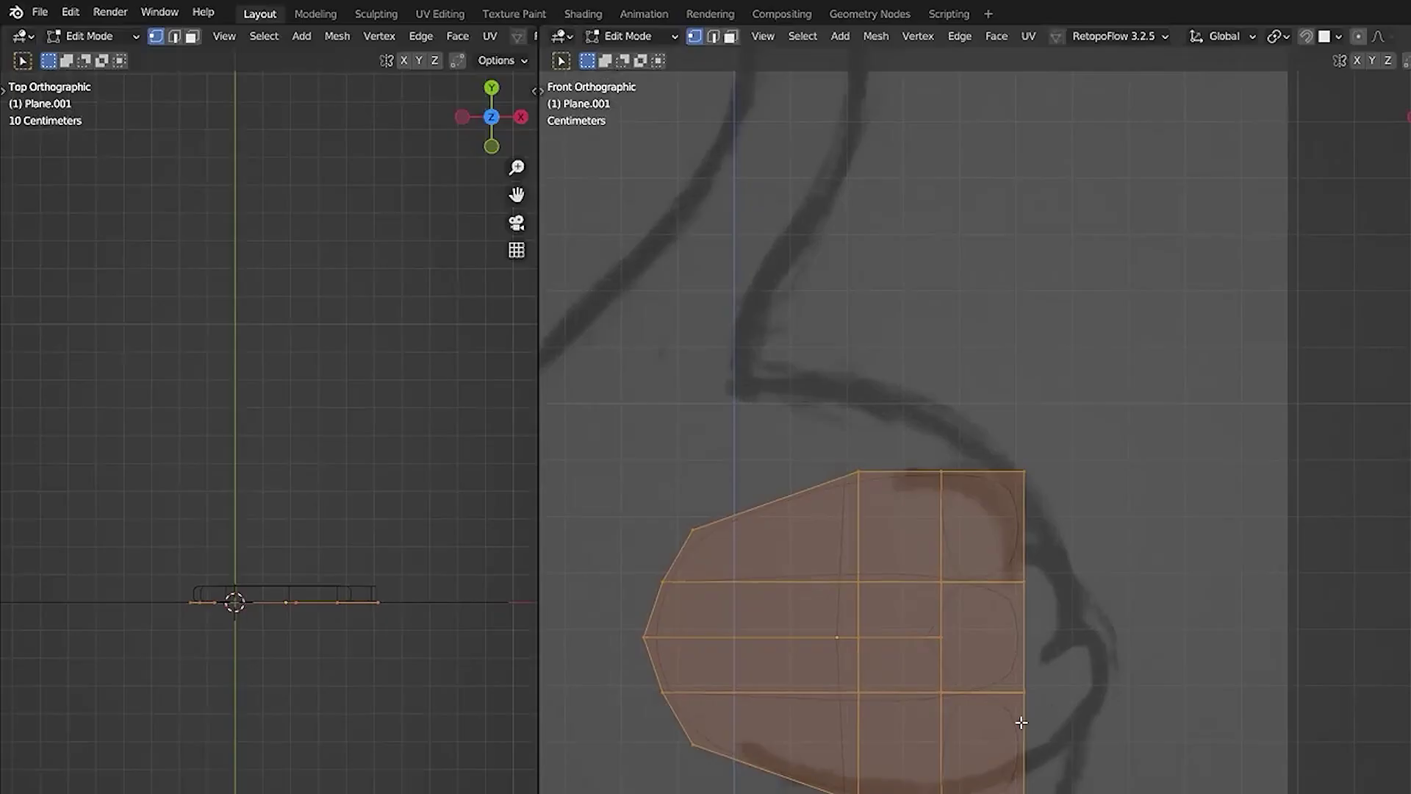
key(g)
click(1062, 726)
key(alt+a)
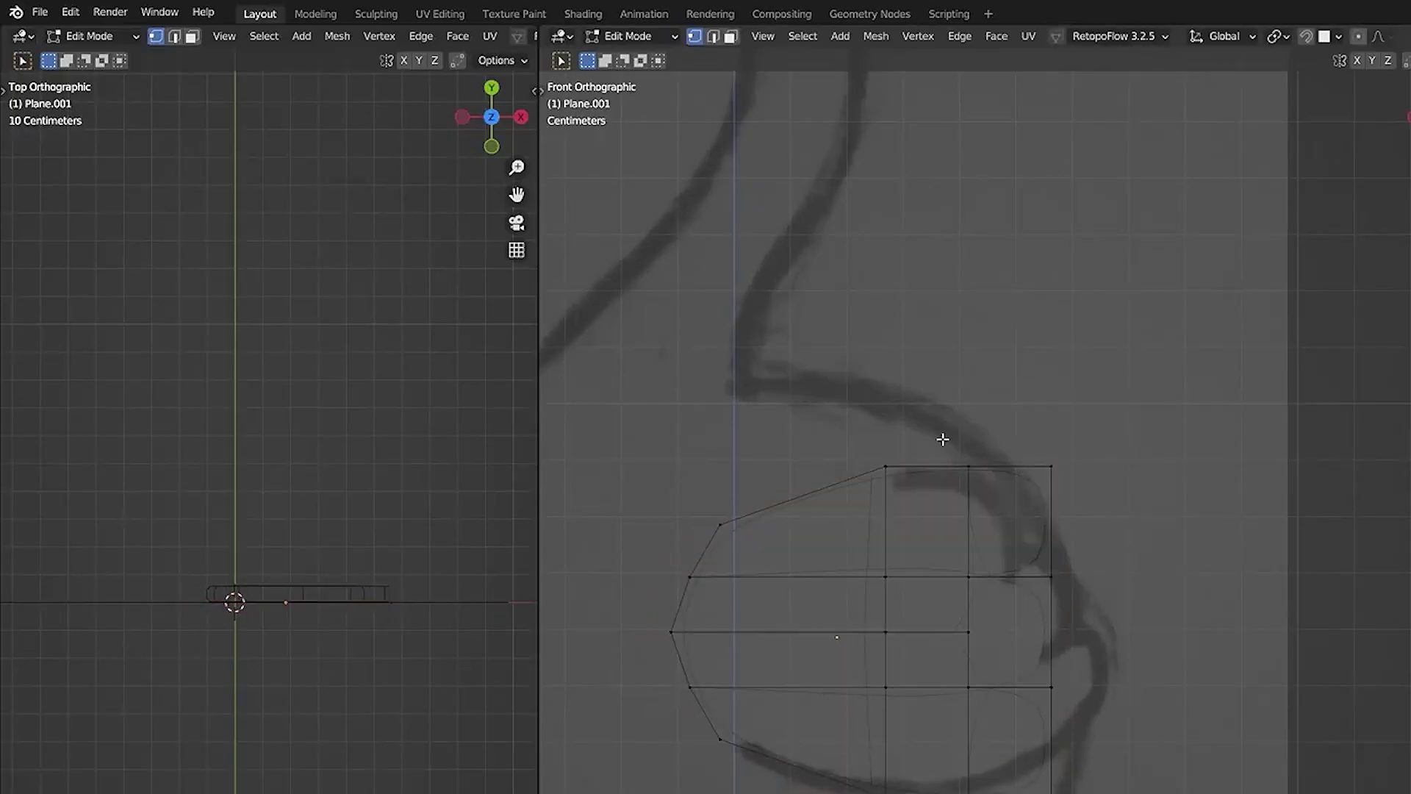
drag(837, 420, 1115, 619)
key(alt+a)
drag(859, 435, 1068, 511)
key(alt+a)
key(2)
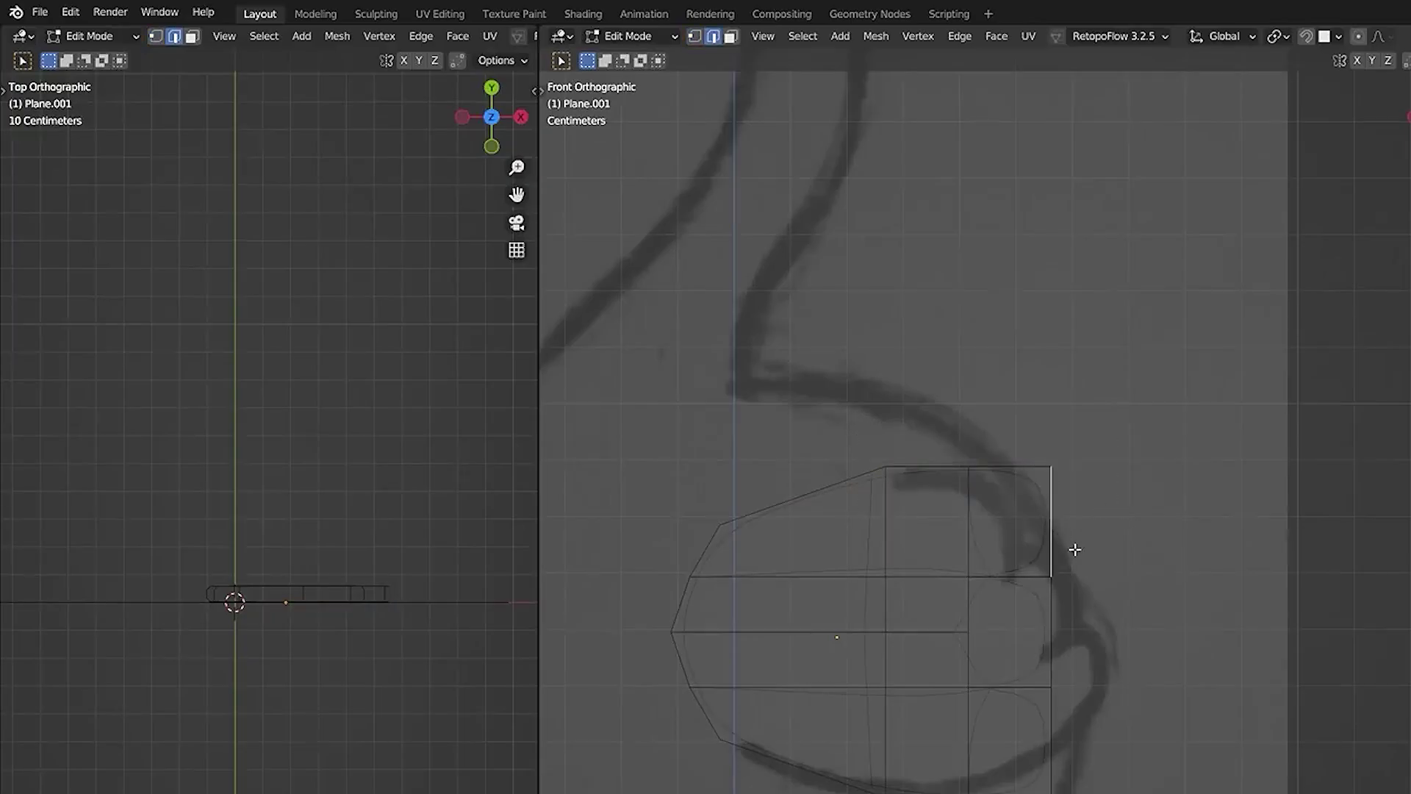
key(g)
key(y)
right_click(1049, 548)
key(g)
key(x)
key(Escape)
Step: Move the two faces of the upper feather about 0.05 m toward the wing's front along X
key(3)
click(1054, 551)
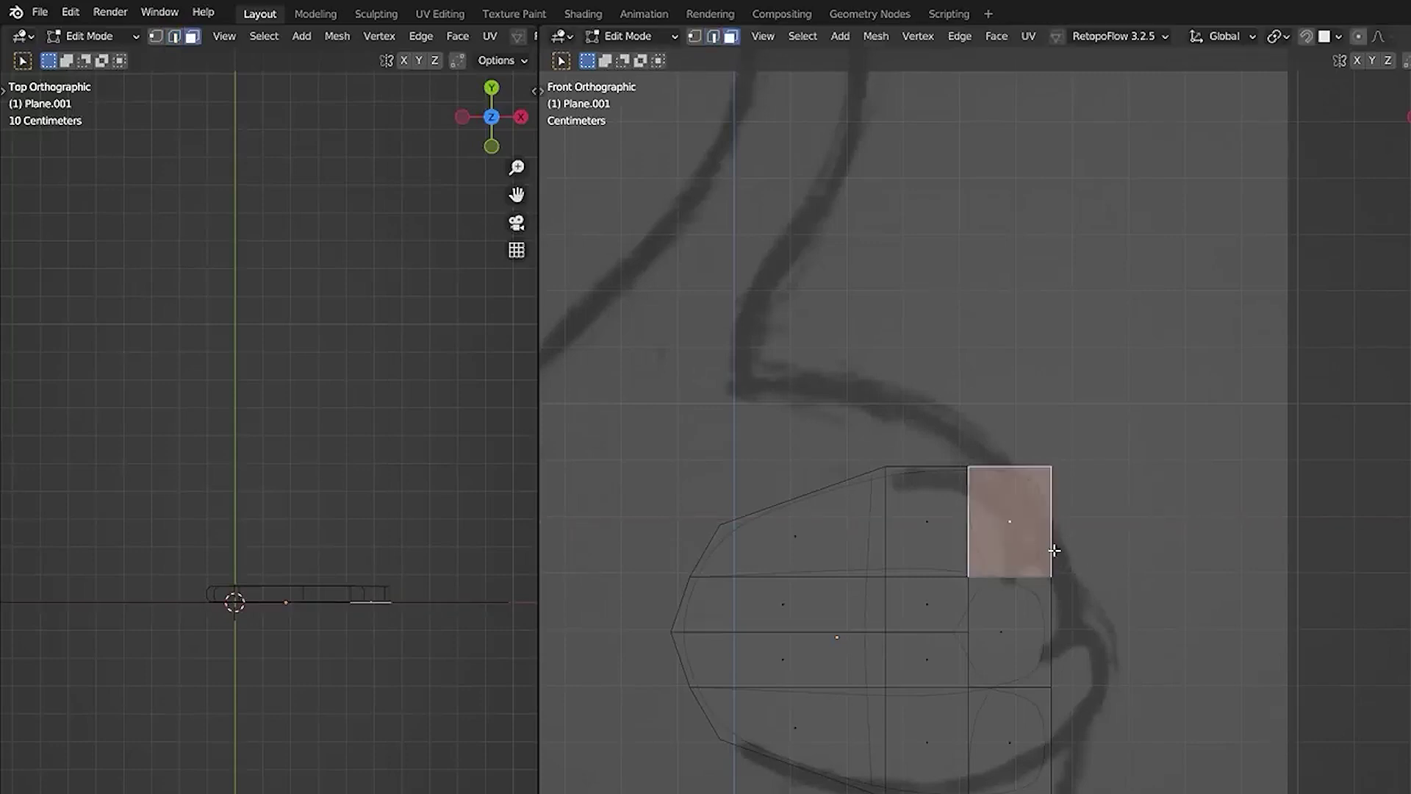
shift+click(966, 537)
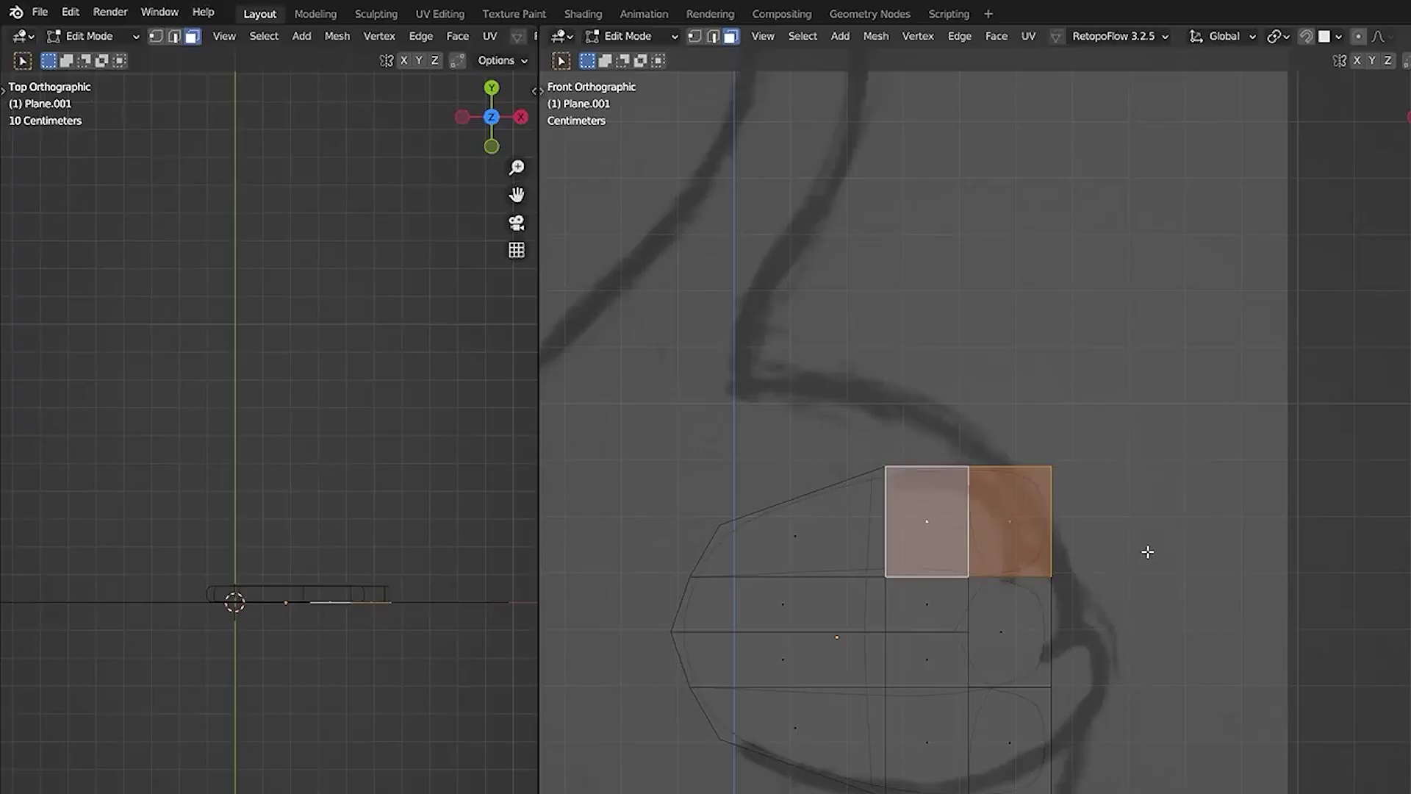
key(g)
key(x)
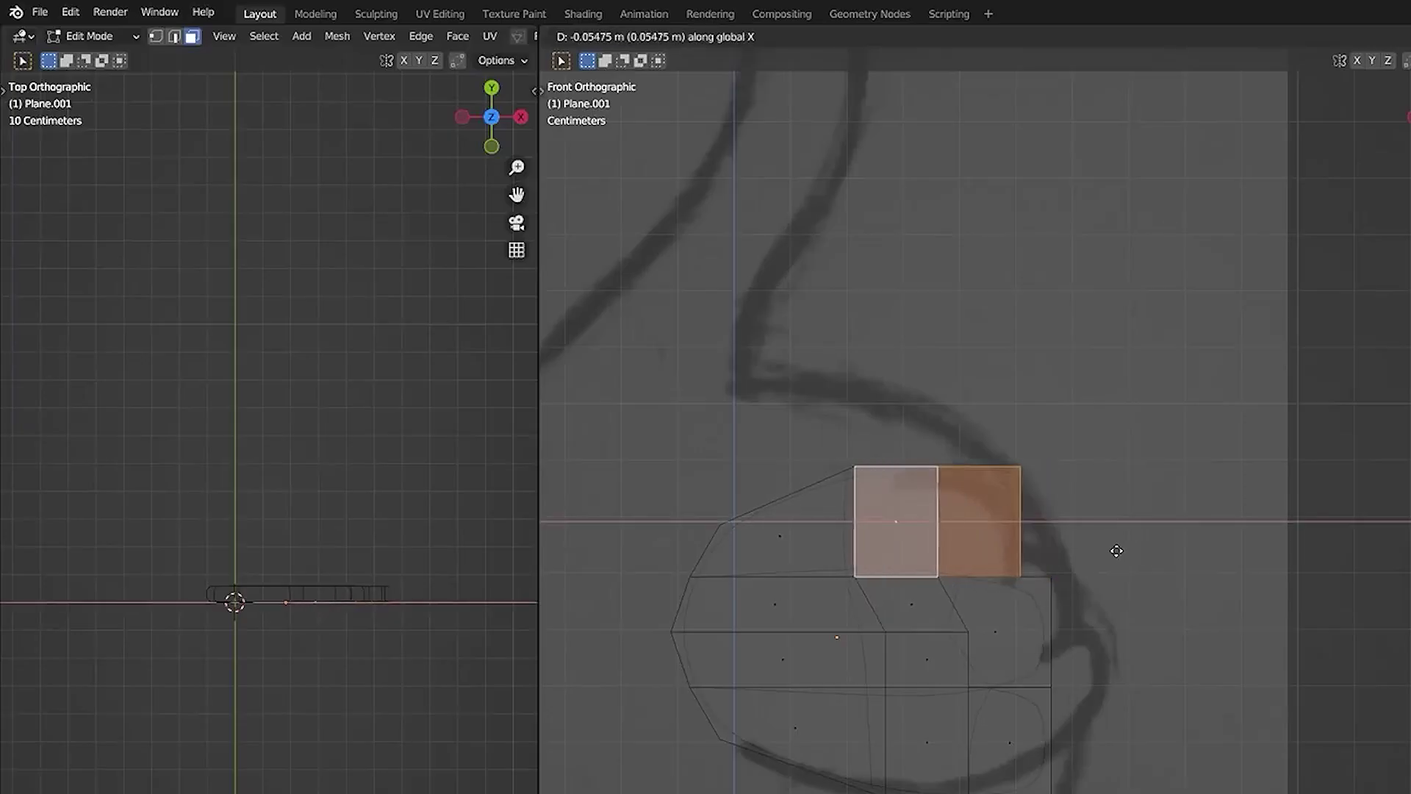
click(1118, 548)
Step: Move the two lower feather faces tailward along X, and fine-tune the two upper feather faces along X
click(1010, 743)
shift+click(940, 752)
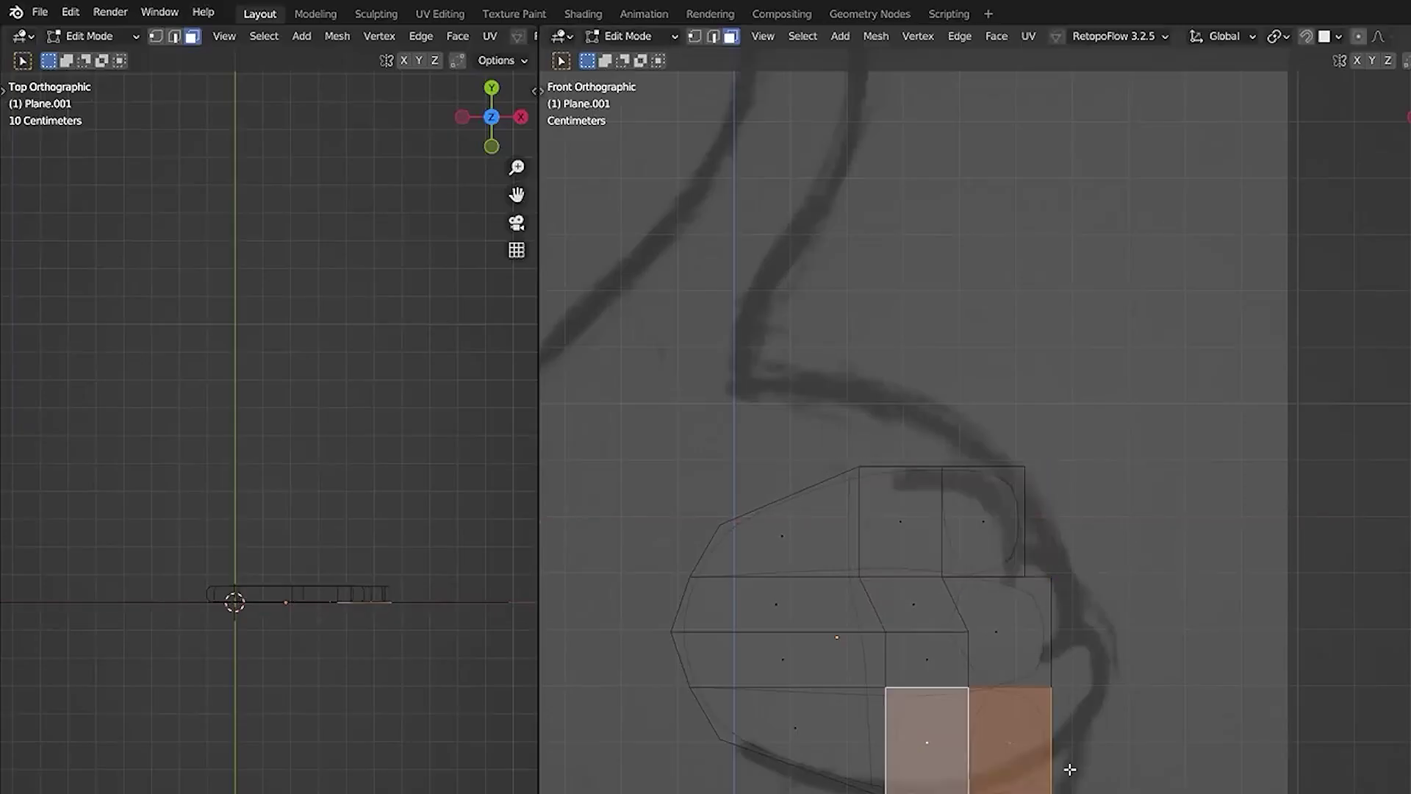
key(g)
key(x)
click(1095, 775)
click(909, 551)
shift+click(1013, 564)
key(x)
click(1019, 571)
key(alt+a)
Step: Move and rotate the tip edges of the feathers so they fan out along the reference wing
scroll(1075, 653, up, 1)
key(2)
click(1069, 652)
key(g)
click(1071, 633)
key(r)
click(1094, 681)
click(1058, 559)
key(shift+r)
click(1166, 782)
key(g)
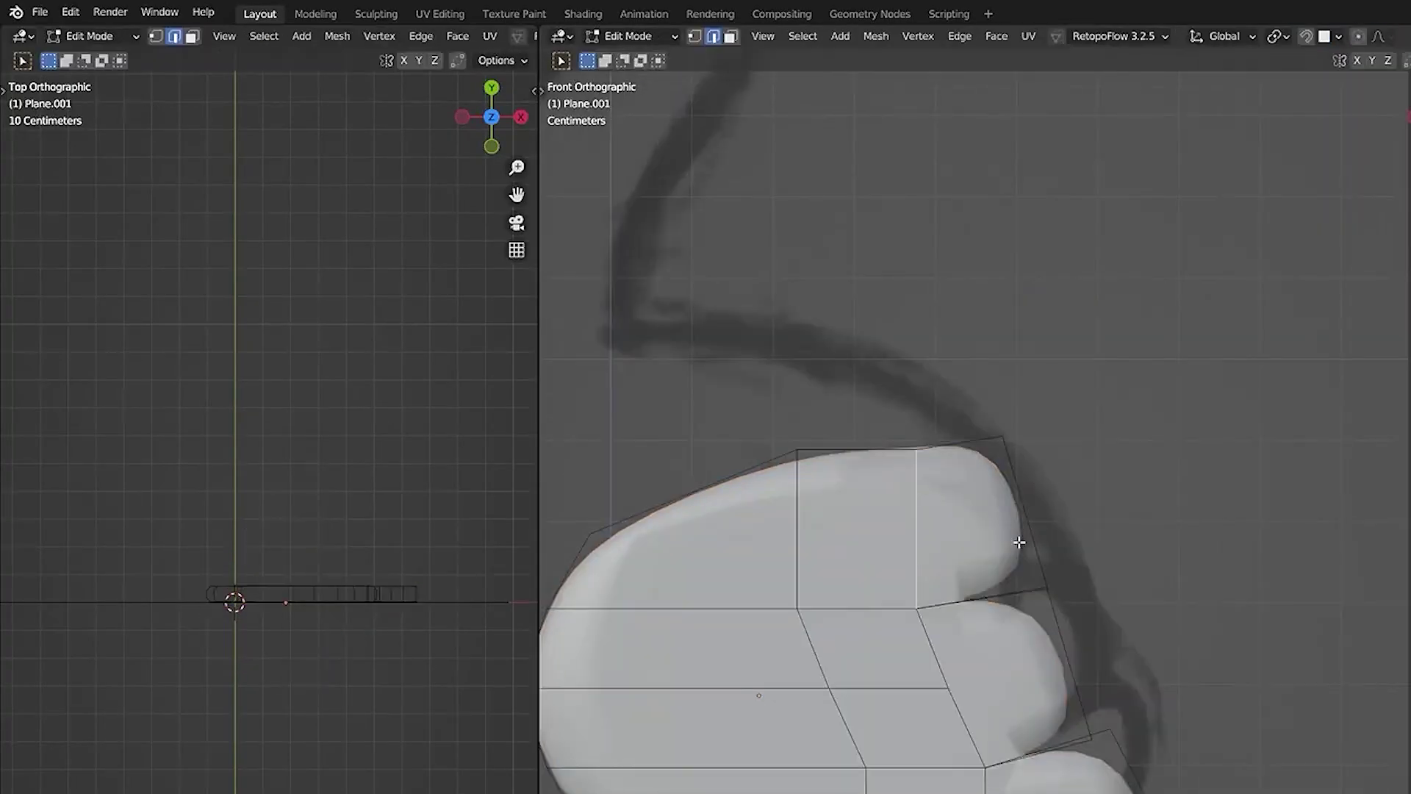
Step: Rotate the upper edges of the two vertical inner loops so they slant in line with the feather tips
key(r)
click(964, 710)
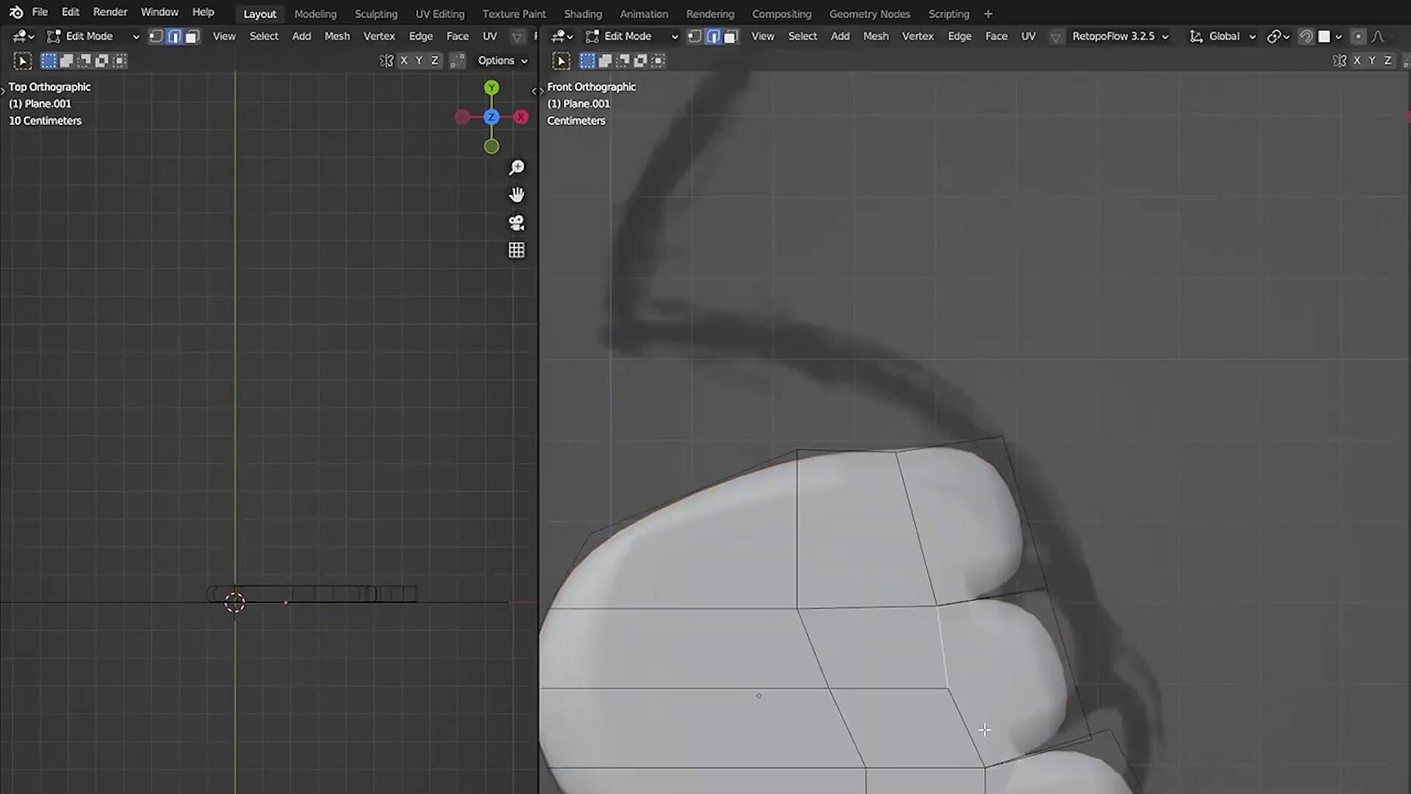
click(804, 523)
key(r)
click(779, 522)
key(alt+a)
Step: Adjust the middle feather tip and scale down the three feather tip edges to make the feathers narrower
key(g)
click(1066, 675)
click(1049, 552)
key(s)
click(1086, 582)
click(1093, 645)
key(s)
click(1097, 687)
click(1121, 745)
key(s)
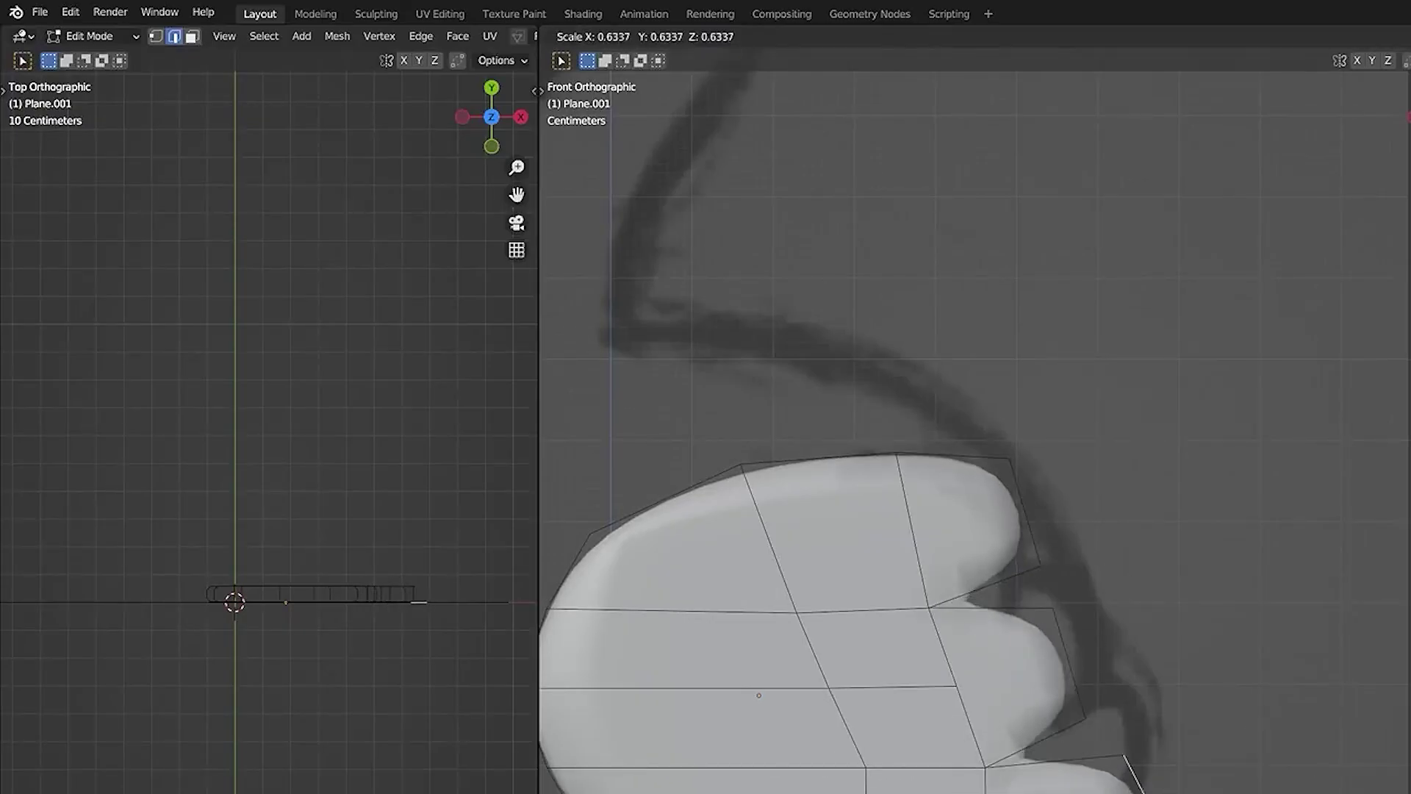
right_click(1146, 664)
Step: Reposition the upper inner edge and the middle and lower feather tip edges to refine the feather outline
click(803, 498)
key(g)
click(805, 498)
click(1051, 548)
click(1071, 661)
key(g)
click(1078, 622)
click(1120, 746)
key(g)
click(1121, 717)
Step: Rotate the lower edge of the vertical middle loop so it continues the slant of the edges above it
scroll(1015, 505, down, 4)
click(942, 667)
key(r)
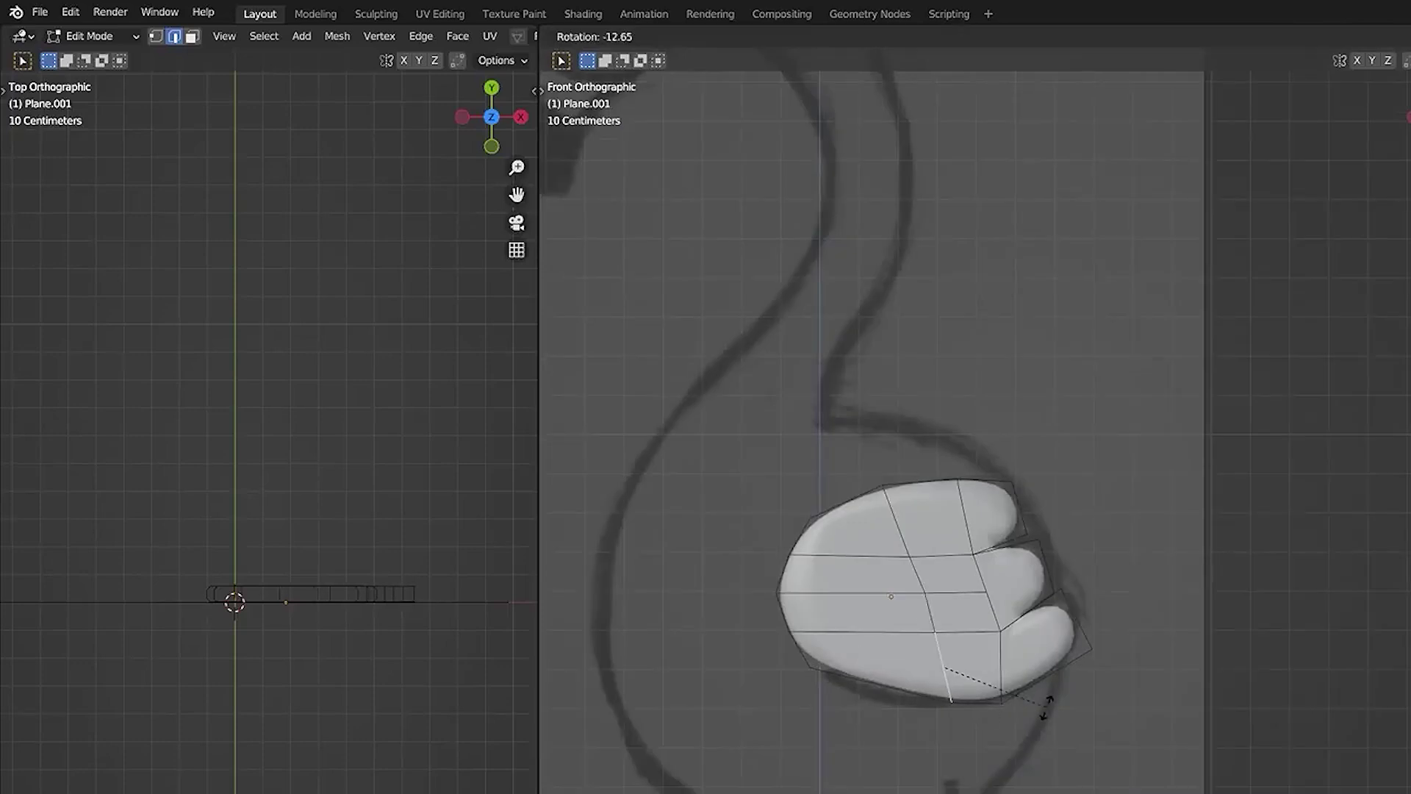
Step: In the wireframe top view, select the wing vertices behind the front section, rotate them and move them about 0.07 m toward the body along Y
key(1)
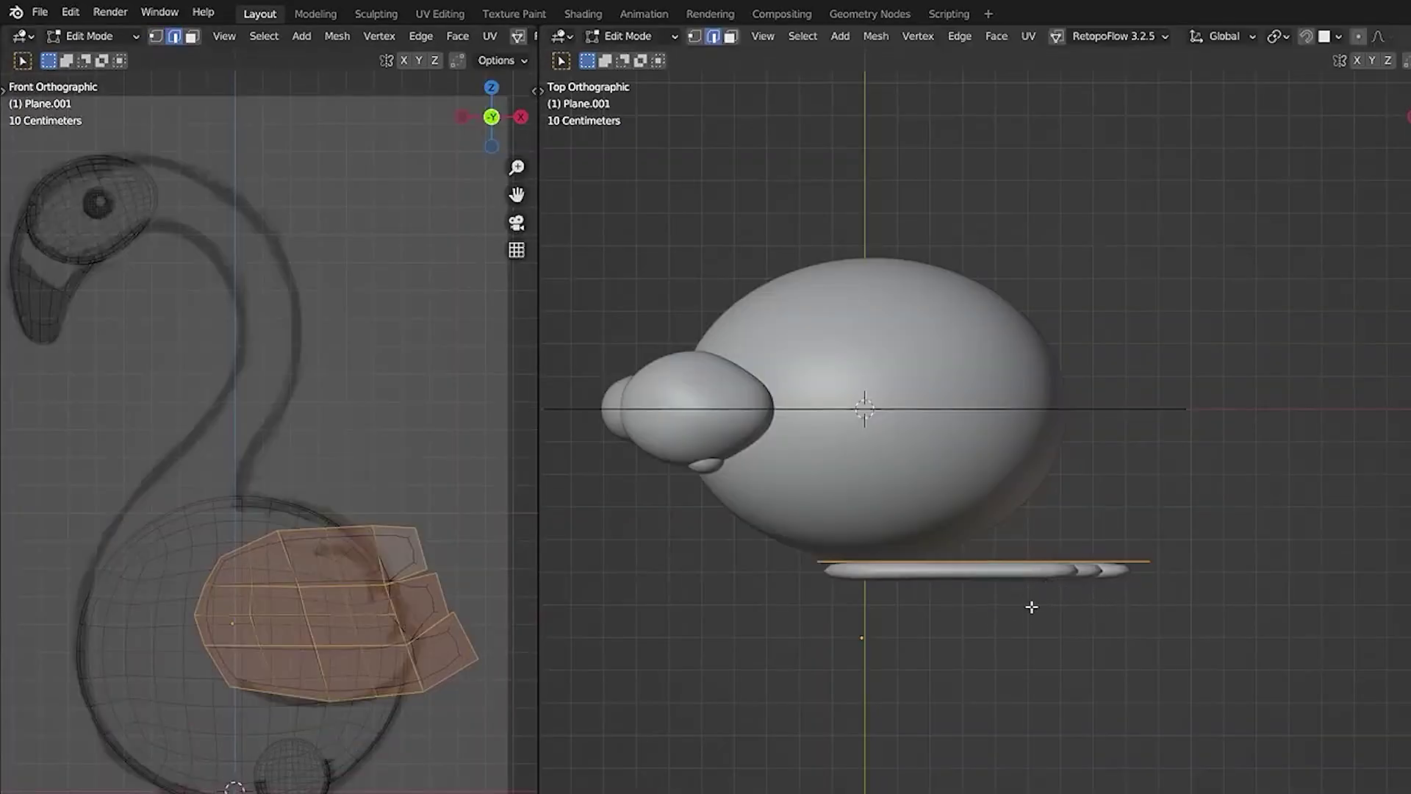
key(alt+a)
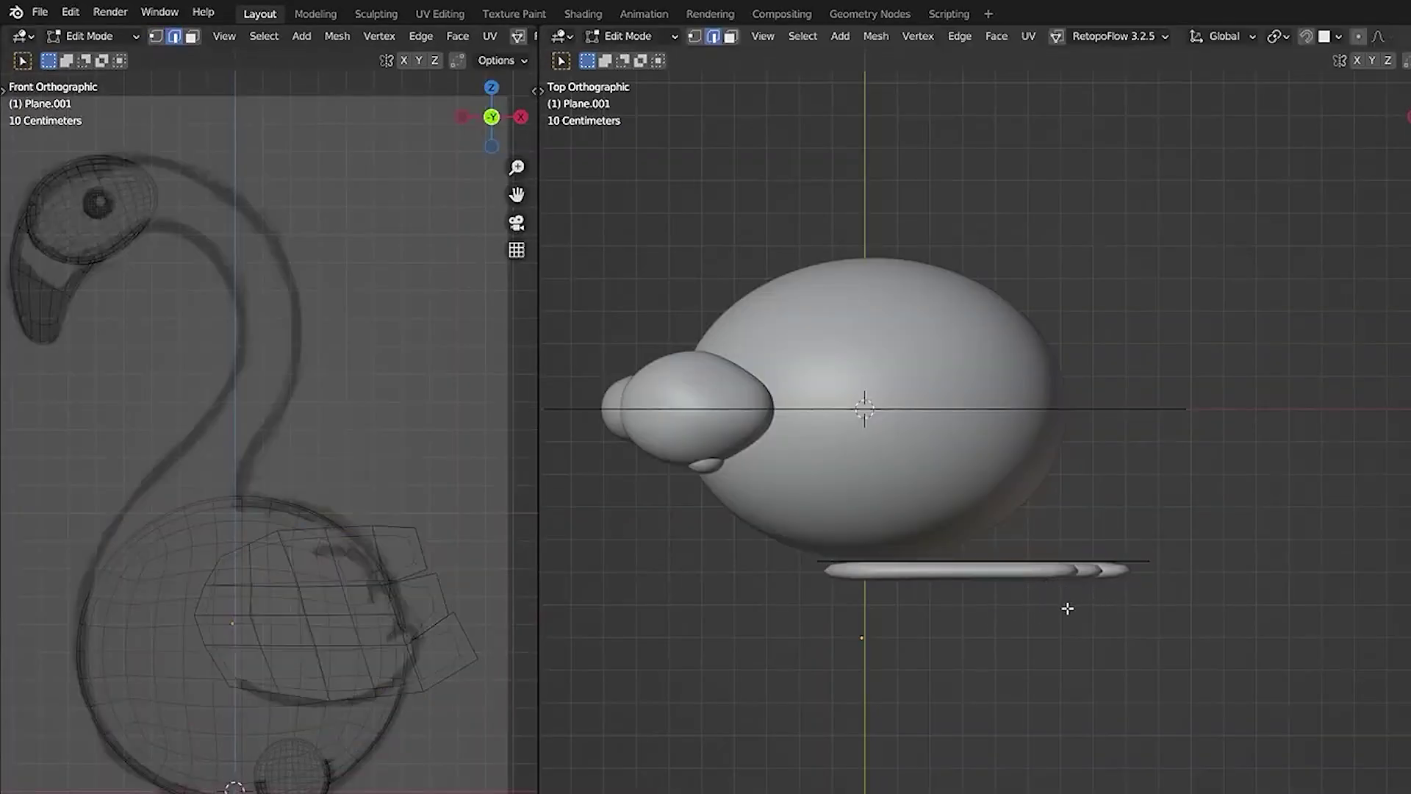
key(z)
click(941, 623)
drag(898, 540, 1094, 603)
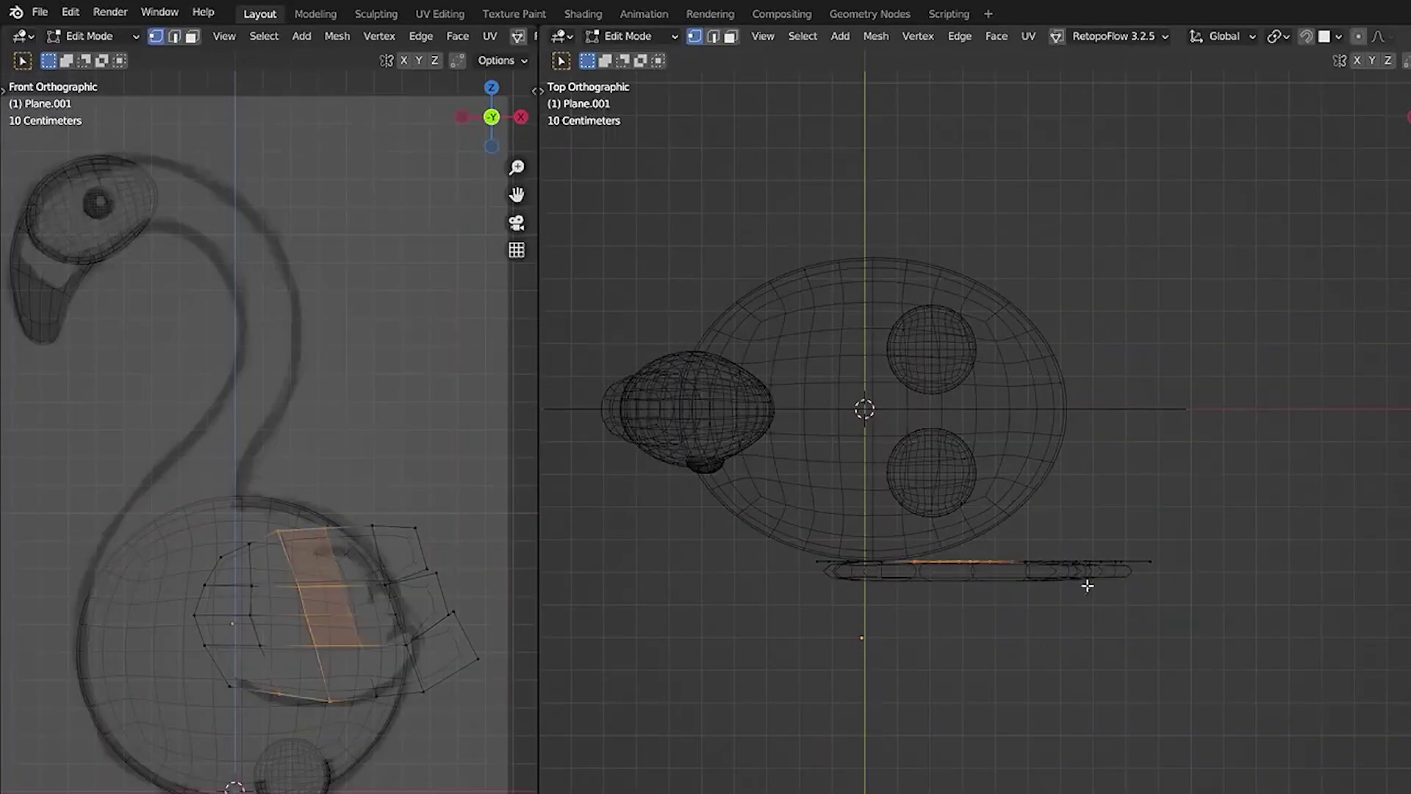
drag(886, 516, 1162, 615)
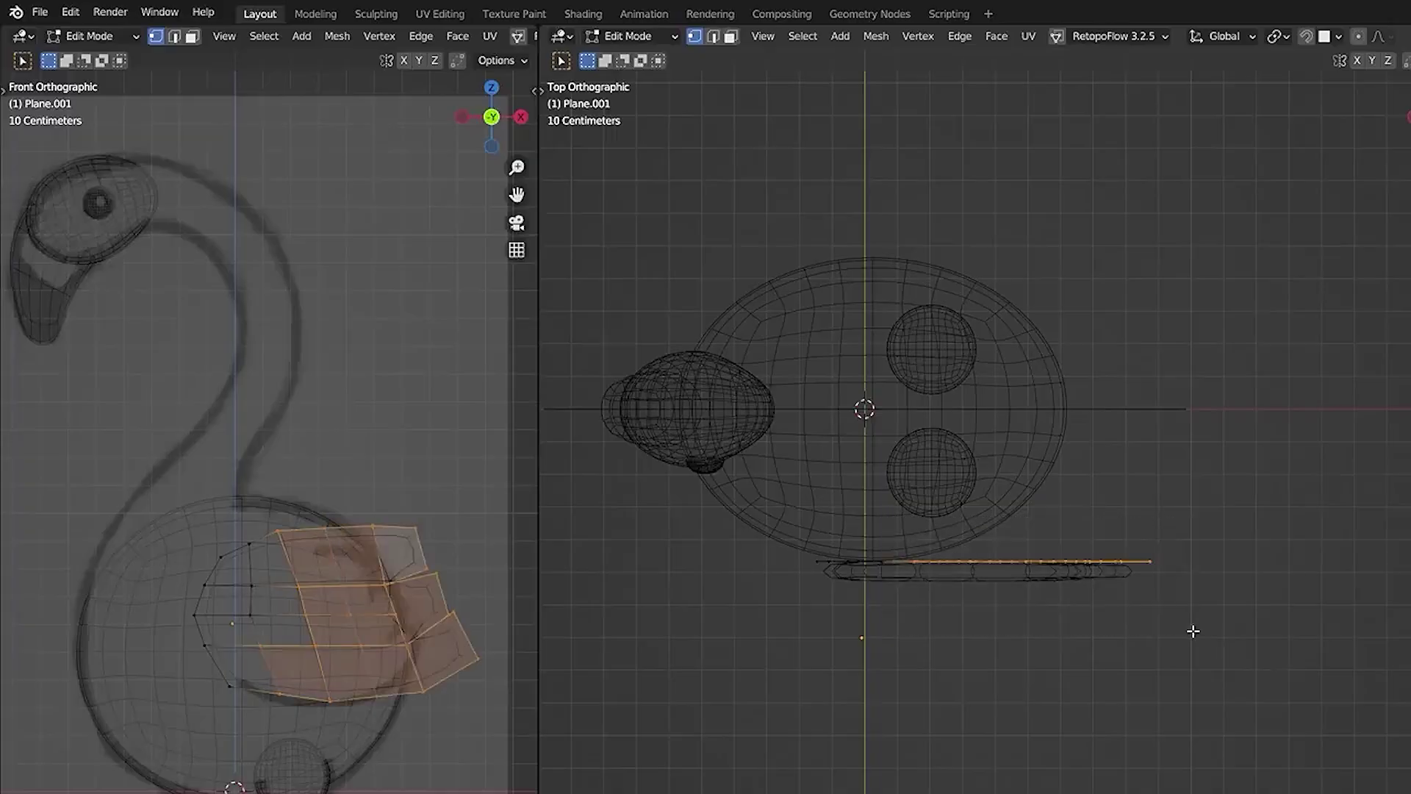
key(r)
click(1137, 608)
key(g)
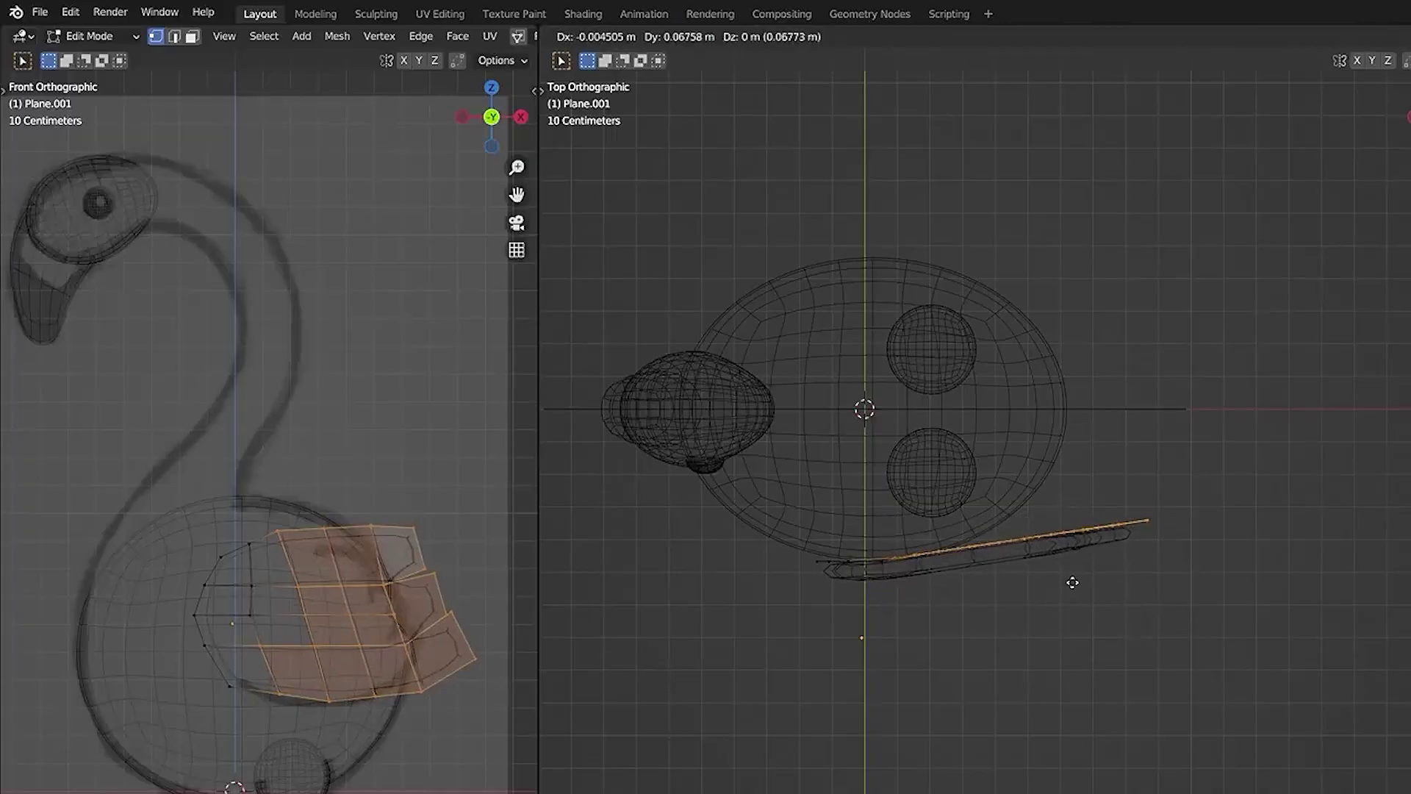
click(1072, 582)
Step: Rotate and move the rear part of the wing in the top view so it follows the body's curve
drag(949, 512, 1189, 601)
key(r)
click(1165, 536)
key(g)
click(1024, 497)
Step: Select a smaller tail-side section of the wing, then rotate and move it closer around the body
drag(972, 476, 1200, 591)
key(r)
click(1167, 531)
key(g)
click(1152, 512)
click(1125, 543)
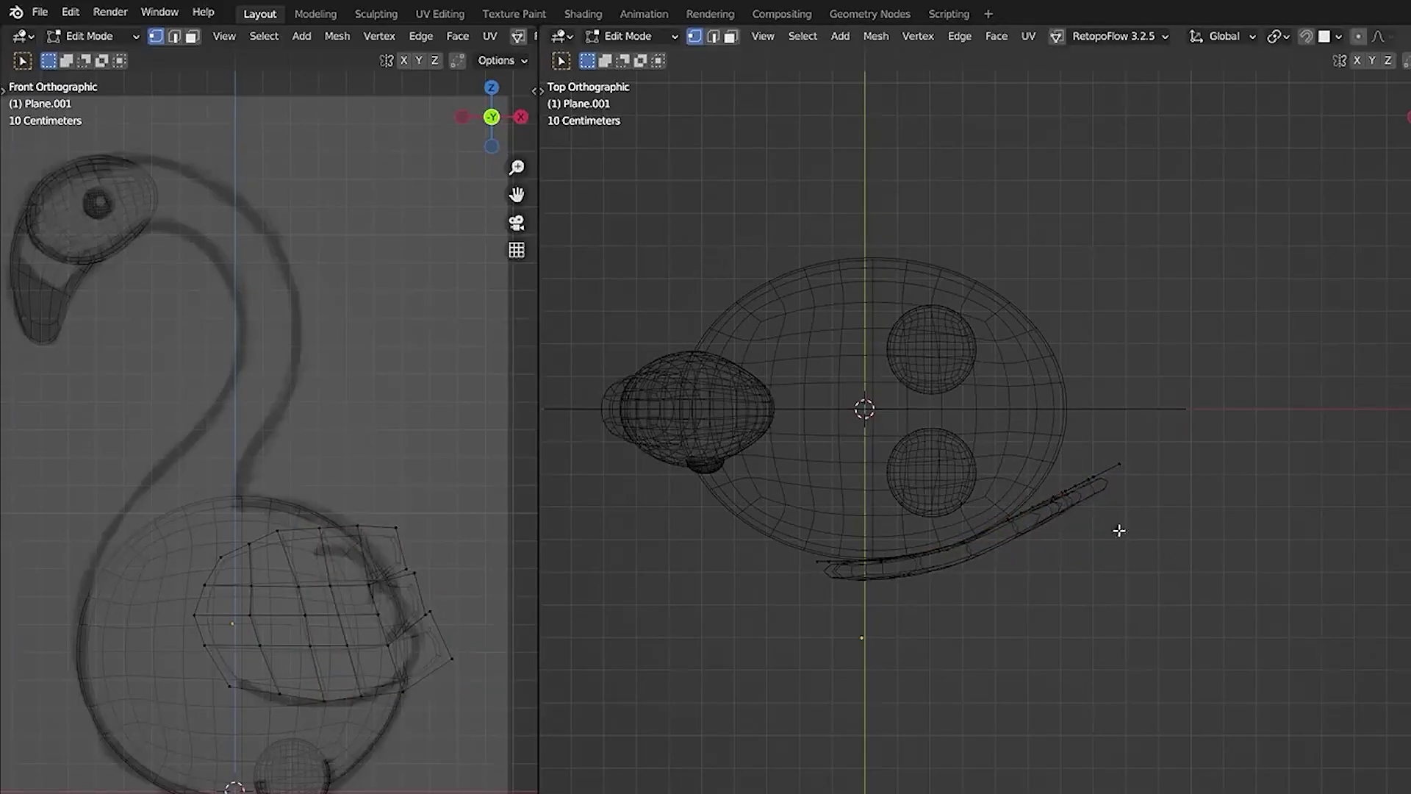
Step: Rotate the feather section of the wing inward and move it against the rear curve of the body
drag(1025, 438, 1171, 538)
key(r)
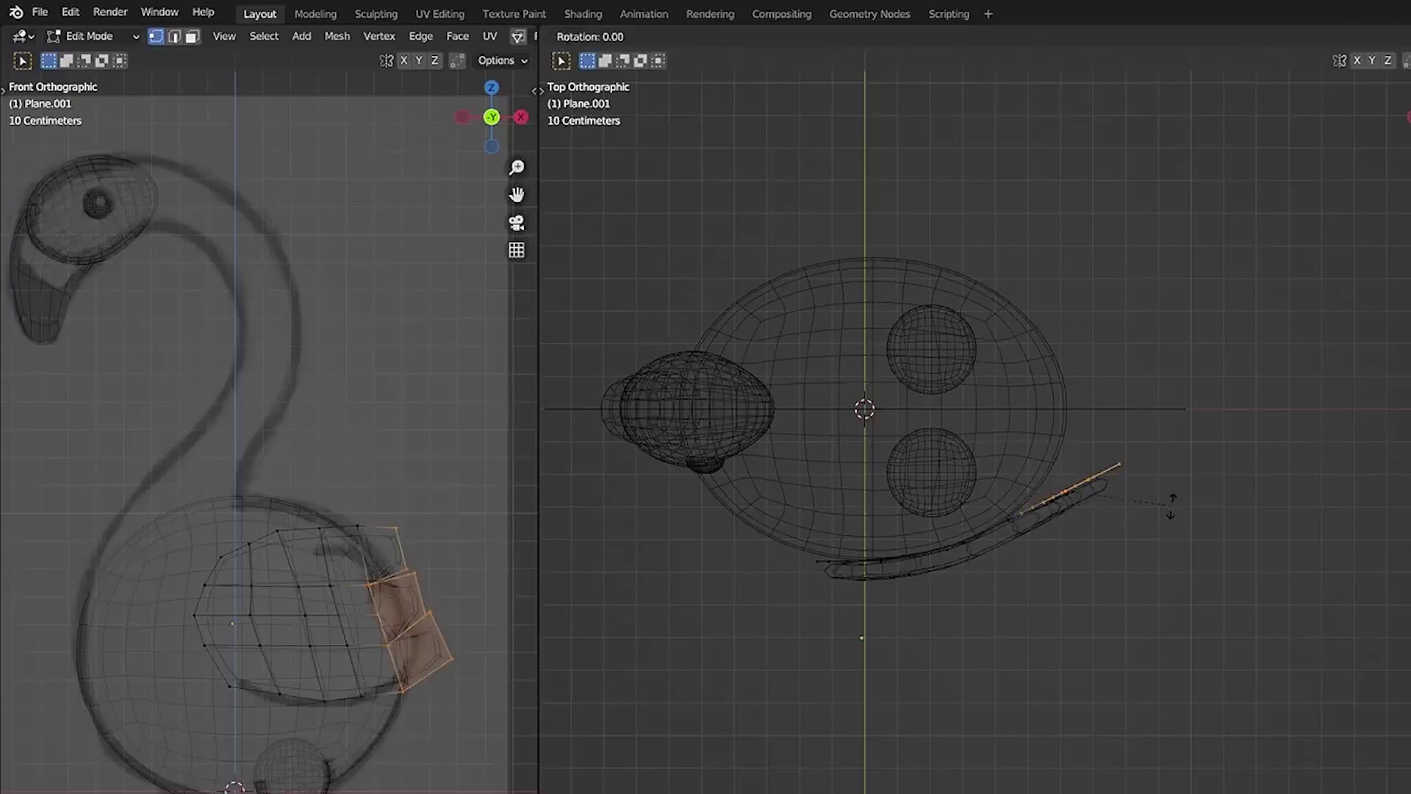
click(1155, 476)
key(g)
click(1122, 492)
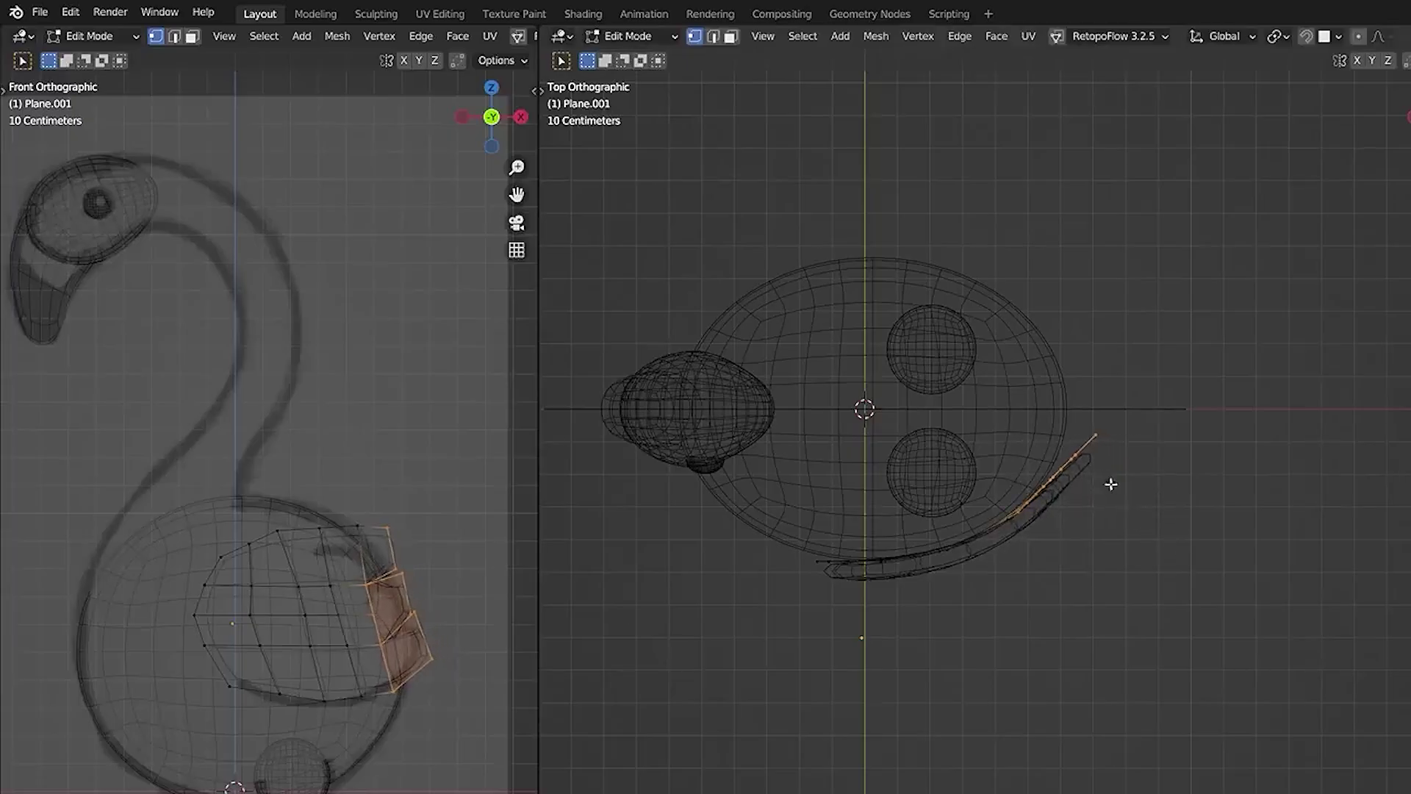
click(1044, 434)
Step: Move the feather tip vertices about -0.025 m in X and 0.018 m in Y, and rotate them to follow the body
drag(1044, 434, 1152, 494)
key(g)
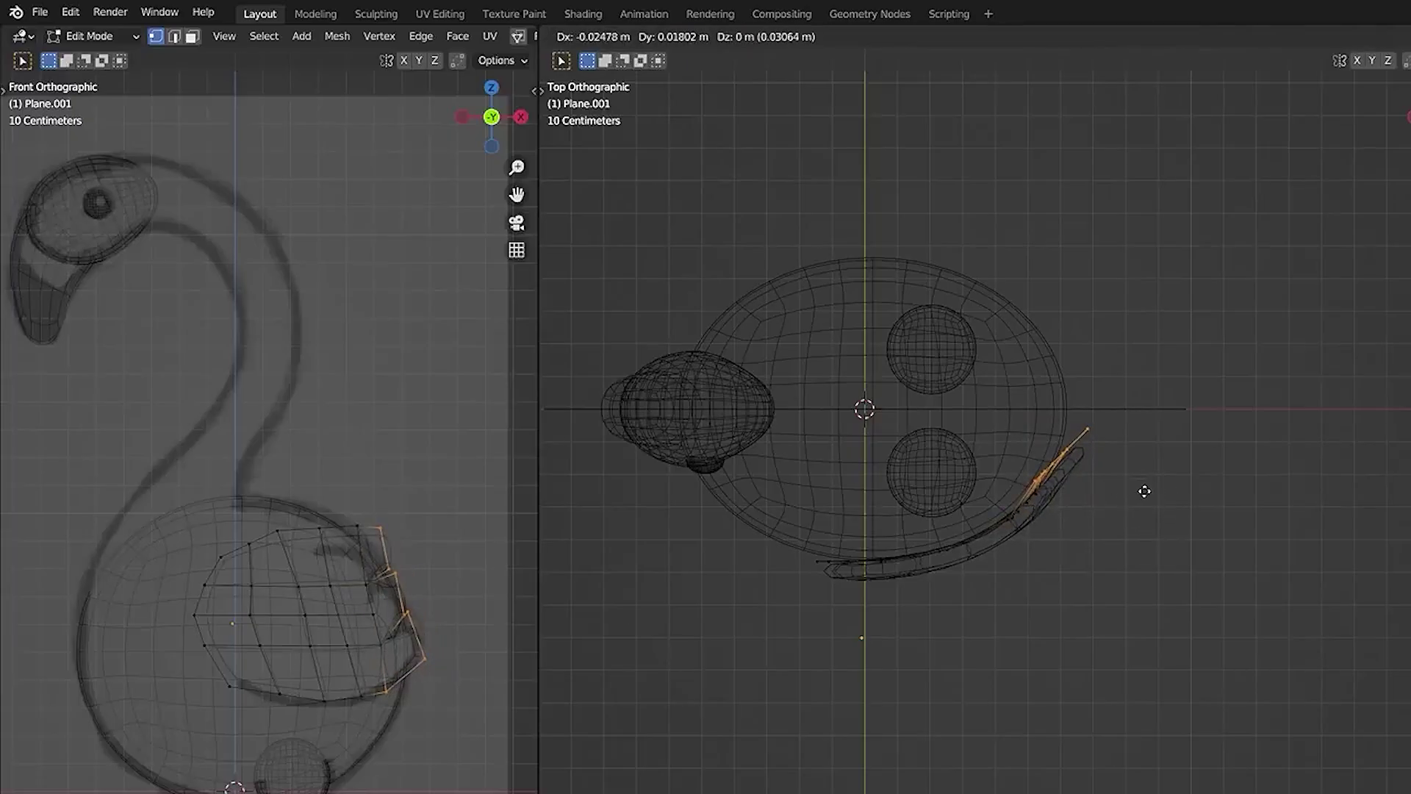
click(1145, 491)
key(r)
click(1131, 447)
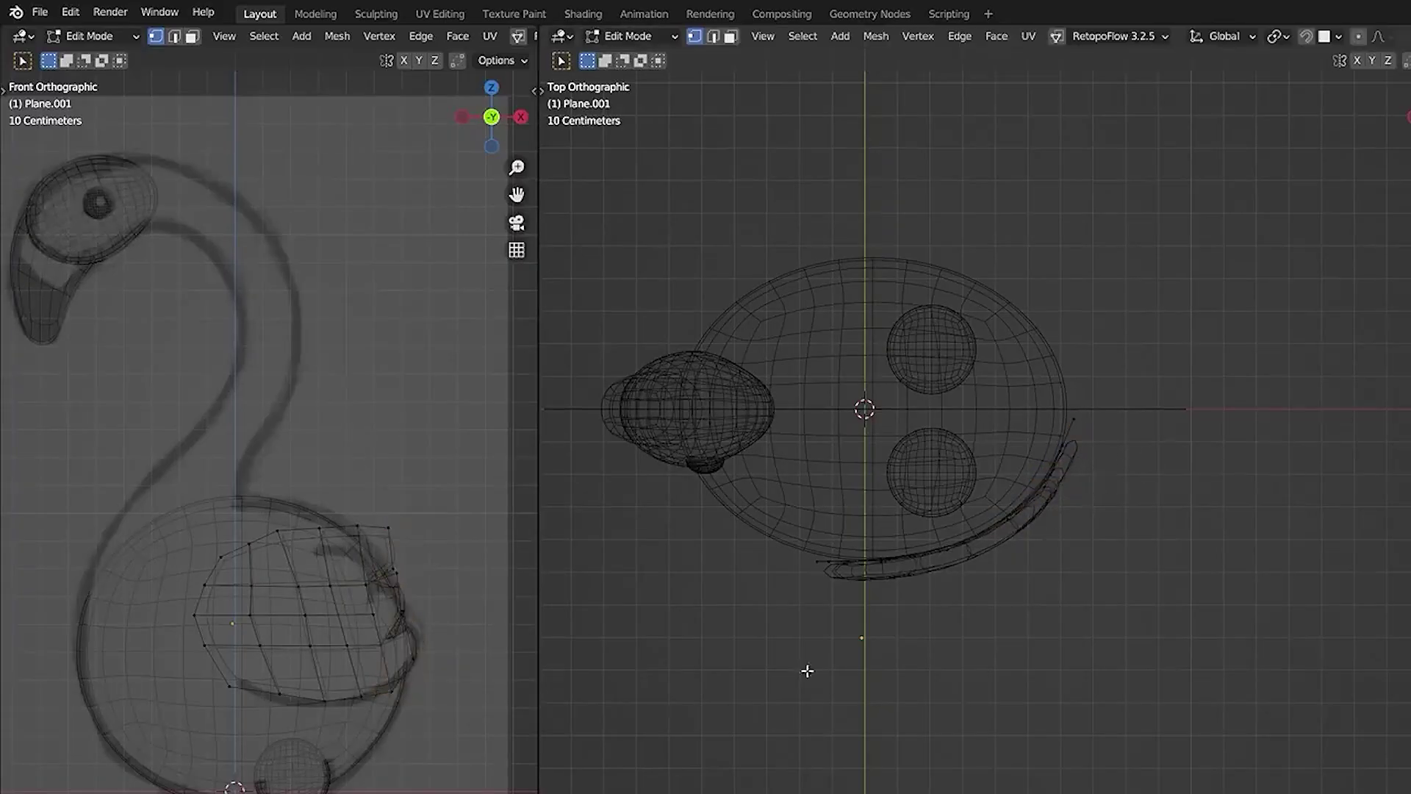
Step: Move the wing's upper rear corner vertex closer against the body
key(shift+z)
click(392, 523)
middle_drag(845, 602, 1212, 518)
key(g)
click(1205, 519)
key(shift+z)
middle_drag(1043, 547, 956, 540)
Step: Select the lengthwise edge loop at the notch between the upper feathers and move its rear part about -0.03 m in X and 0.03 m in Y
scroll(1029, 514, up, 4)
key(2)
key(shift+z)
scroll(260, 489, up, 4)
alt+click(1029, 510)
shift+middle_drag(382, 514, 270, 491)
key(g)
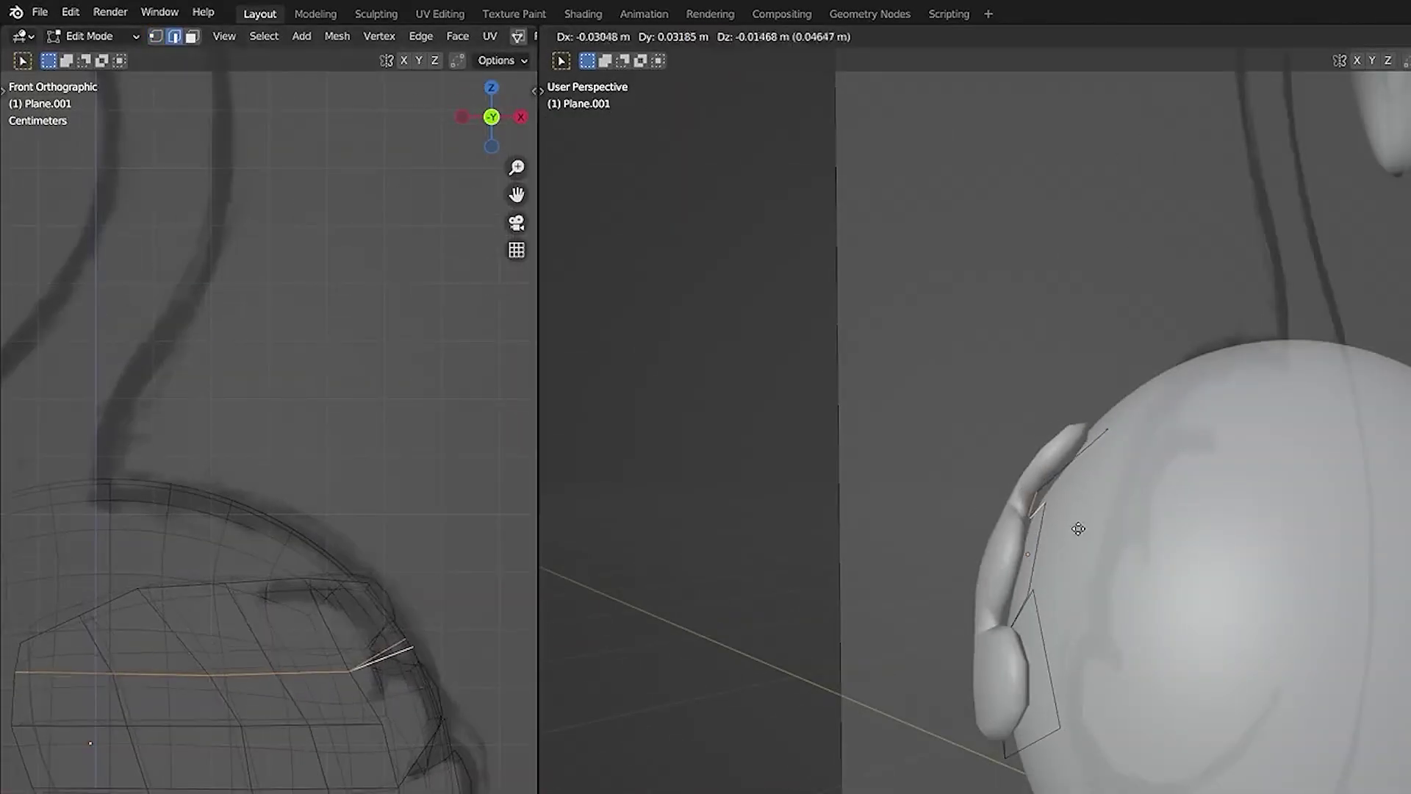
click(1071, 520)
key(g)
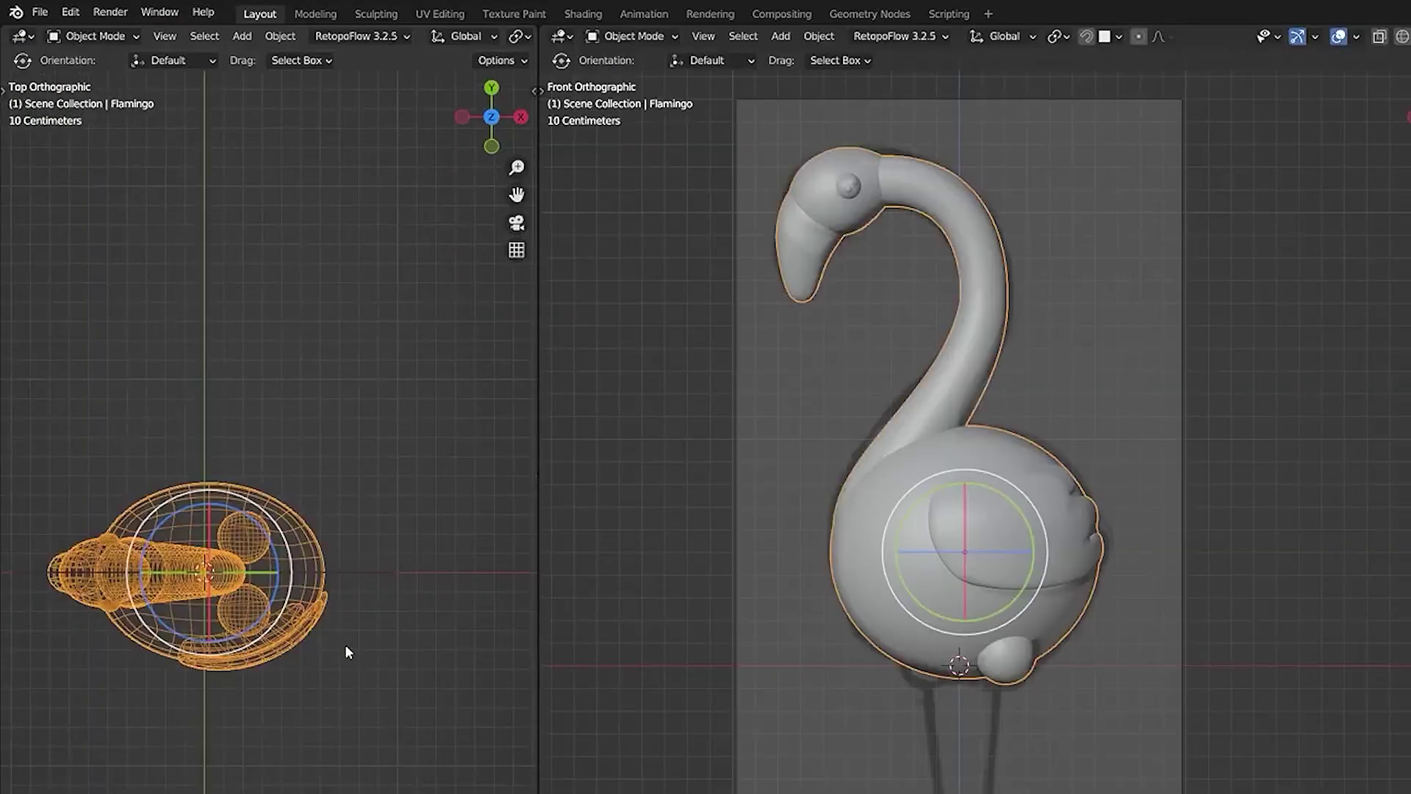
Step: Rotate the whole flamingo body with its head and wing about -13.5° in the top view
key(r)
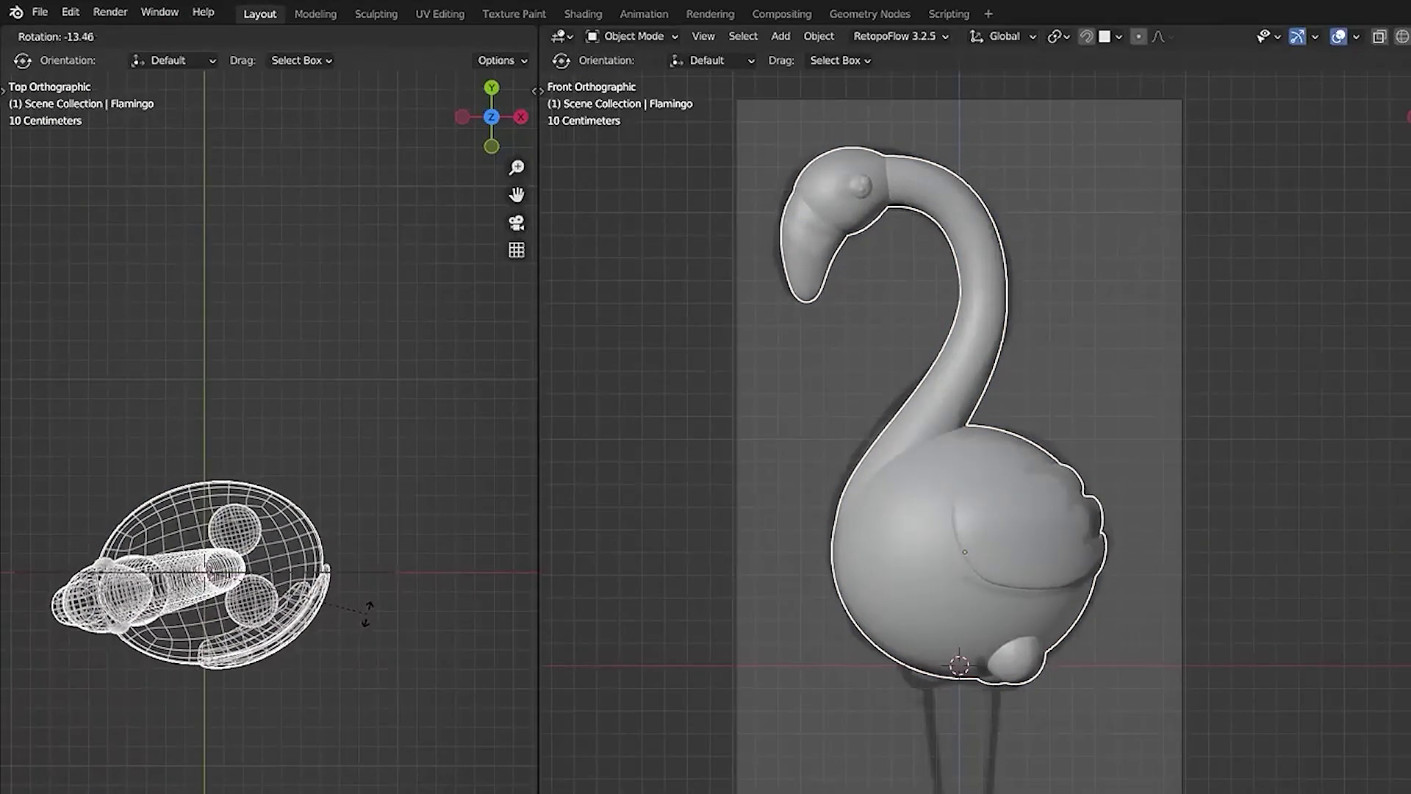
click(367, 607)
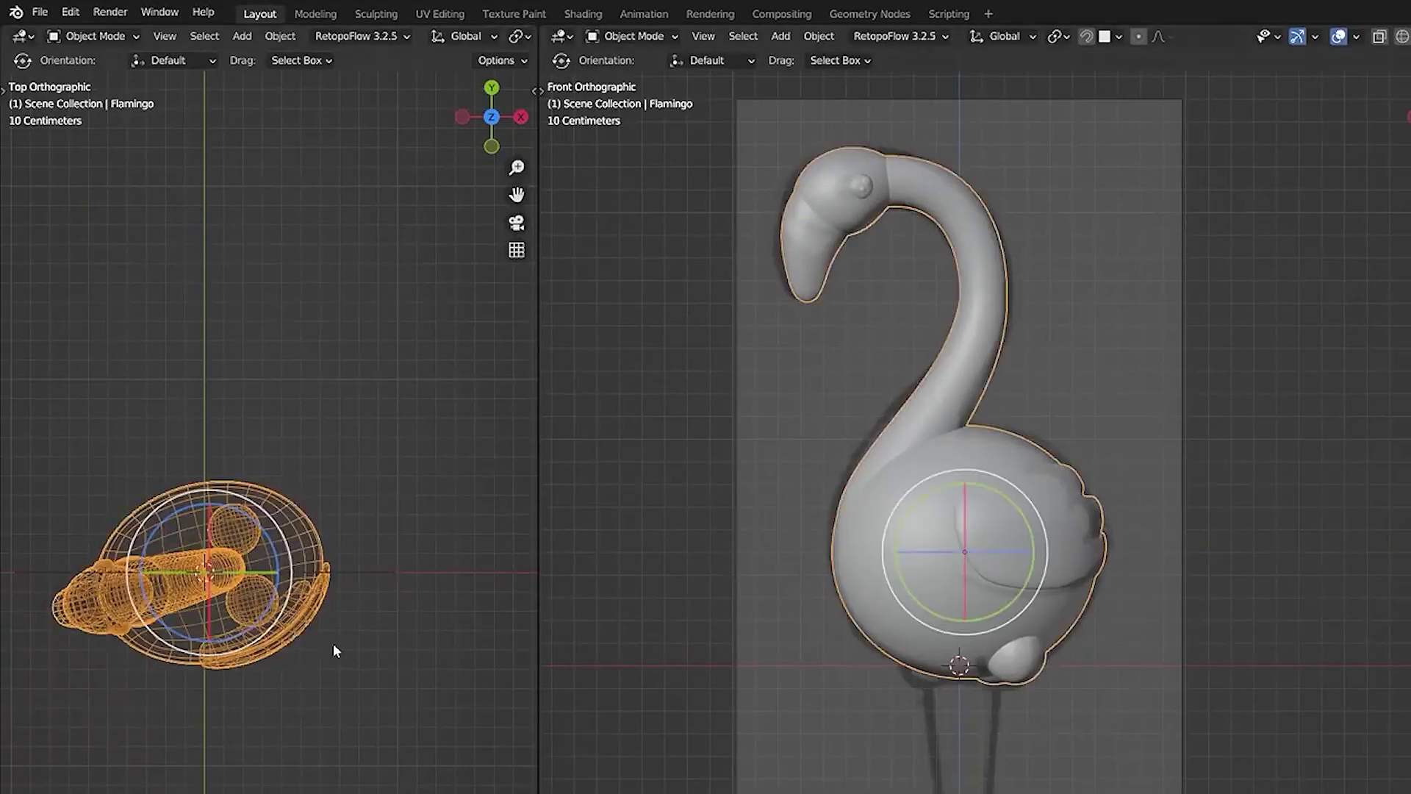
key(g)
key(x)
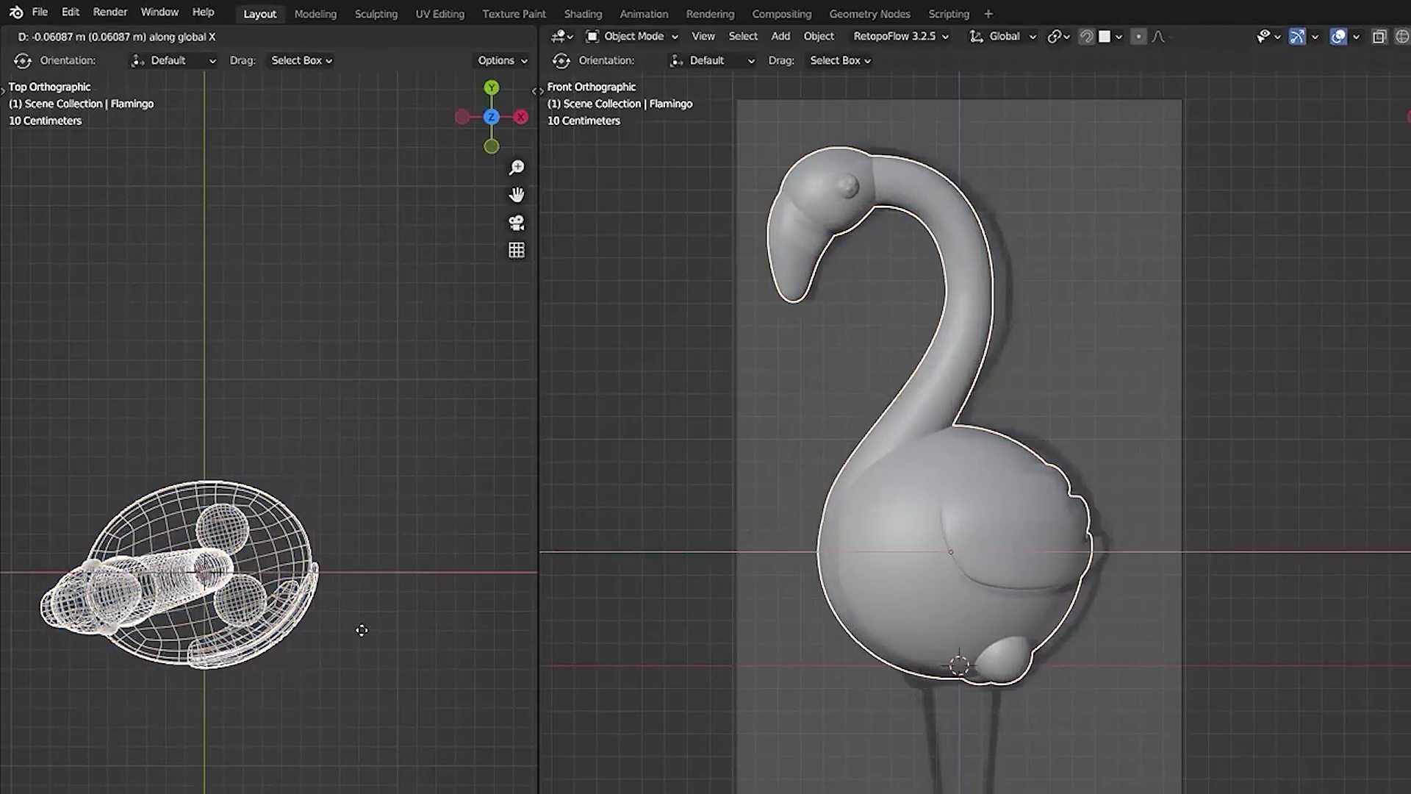
click(369, 634)
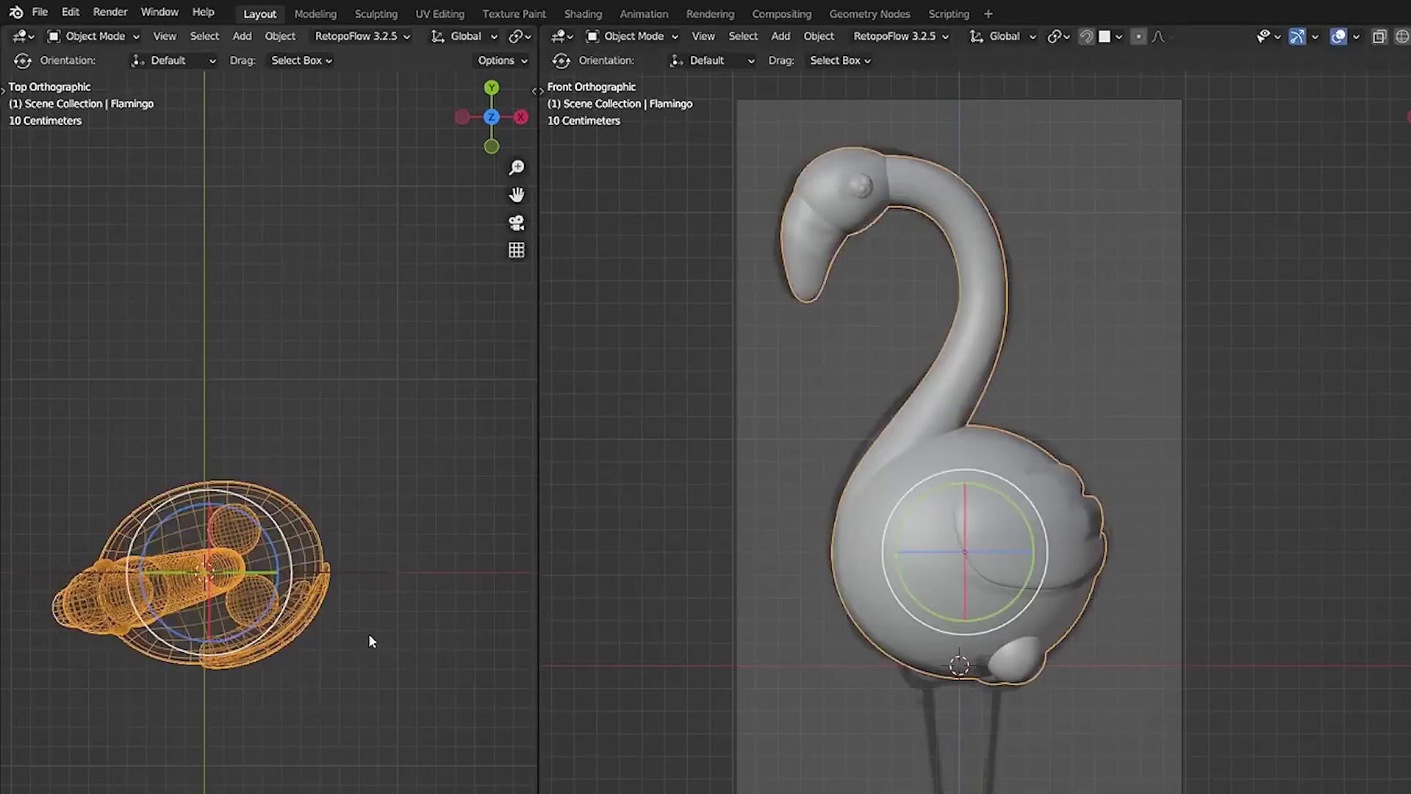
Step: Add a Line curve at the 3D cursor for the flamingo's leg
click(1080, 695)
scroll(1080, 695, up, 1)
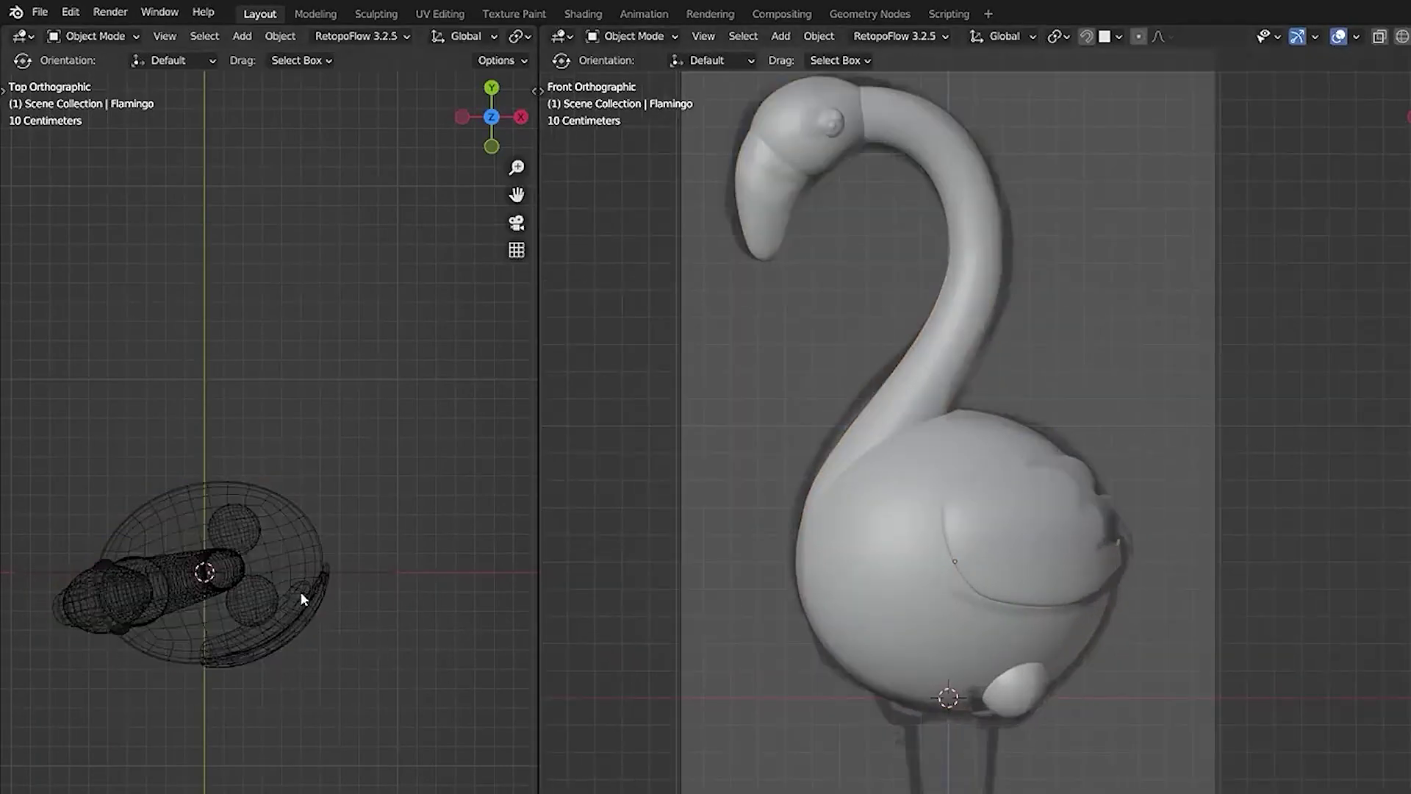
click(323, 592)
right_click(330, 584)
click(330, 585)
click(1225, 760)
mouse_move(1082, 750)
shift+middle_down()
mouse_move(988, 521)
mouse_move(983, 470)
shift+middle_up()
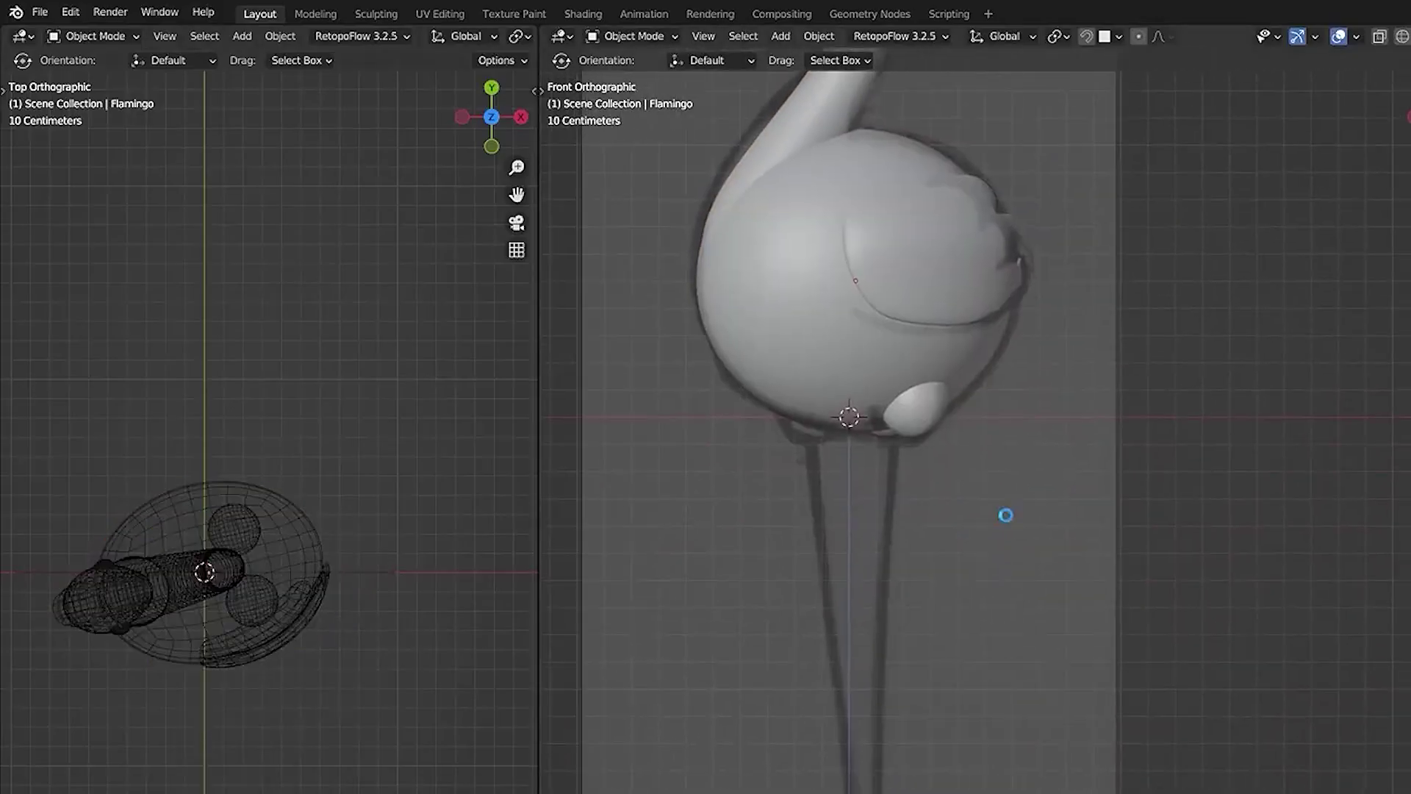
click(910, 401)
key(shift+a)
mouse_move(906, 457)
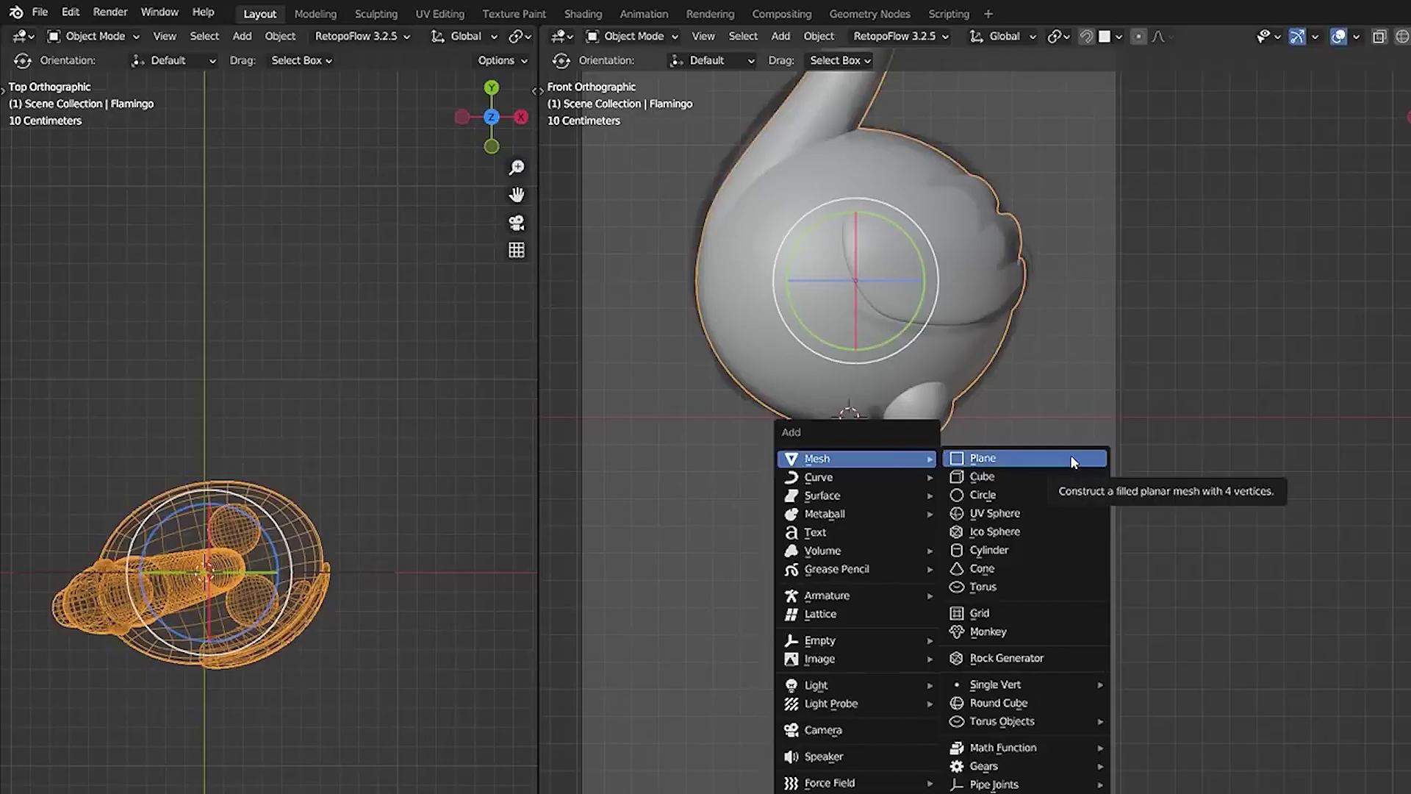
mouse_move(878, 482)
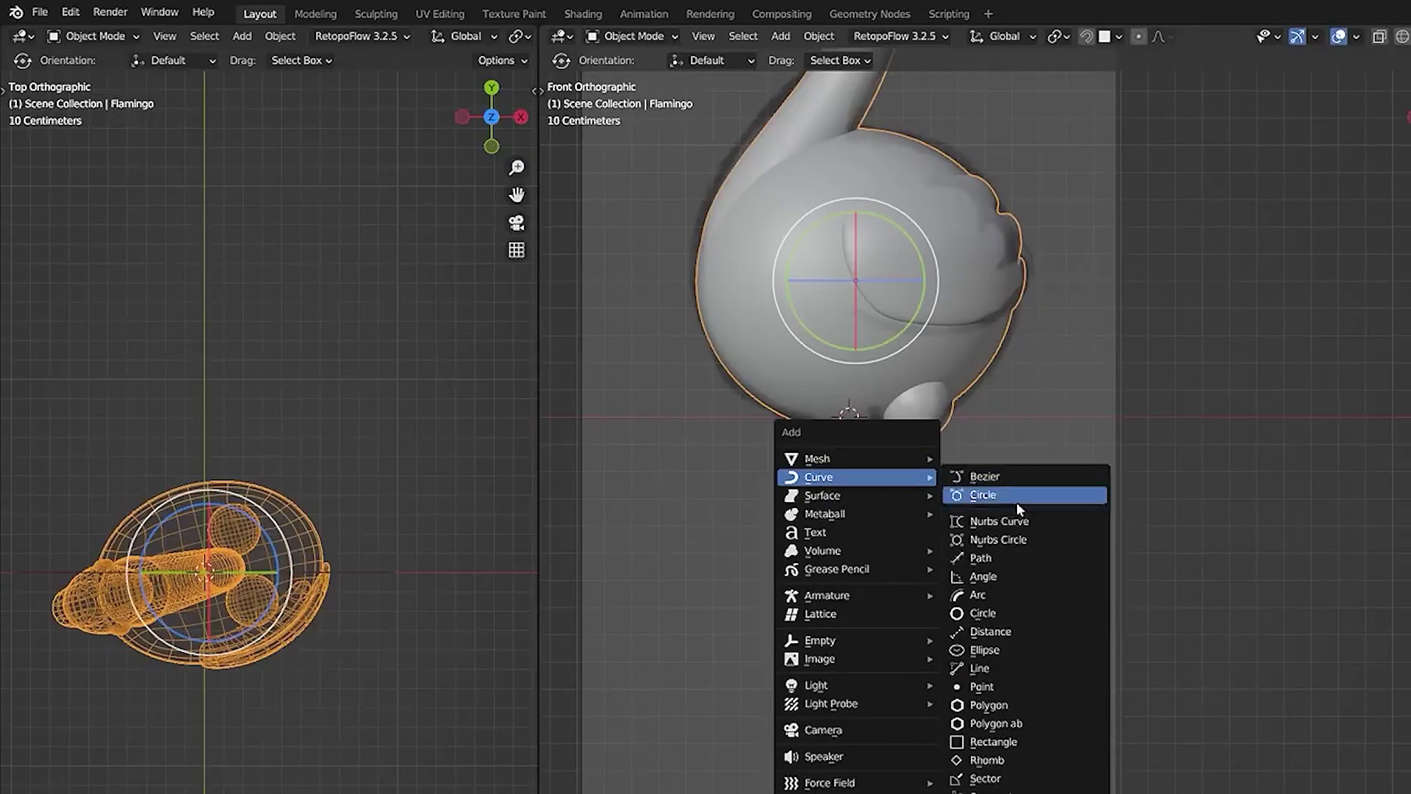
click(1014, 668)
Step: Rotate the line to point downward, move its start onto the thigh, and tilt it about 4.7° along the reference leg
scroll(1014, 632, down, 4)
scroll(1095, 441, up, 2)
key(Tab)
key(r)
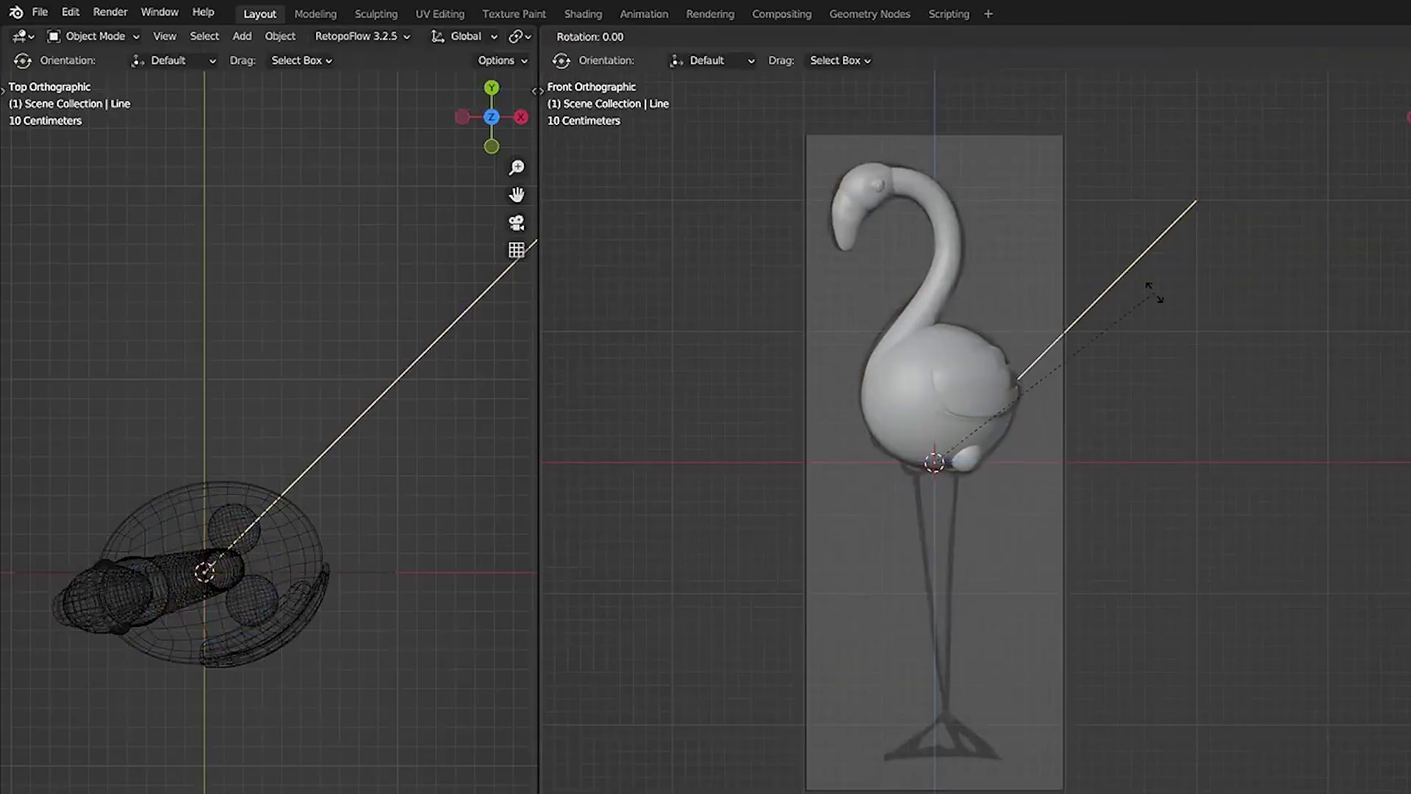
click(905, 690)
key(g)
click(992, 592)
key(r)
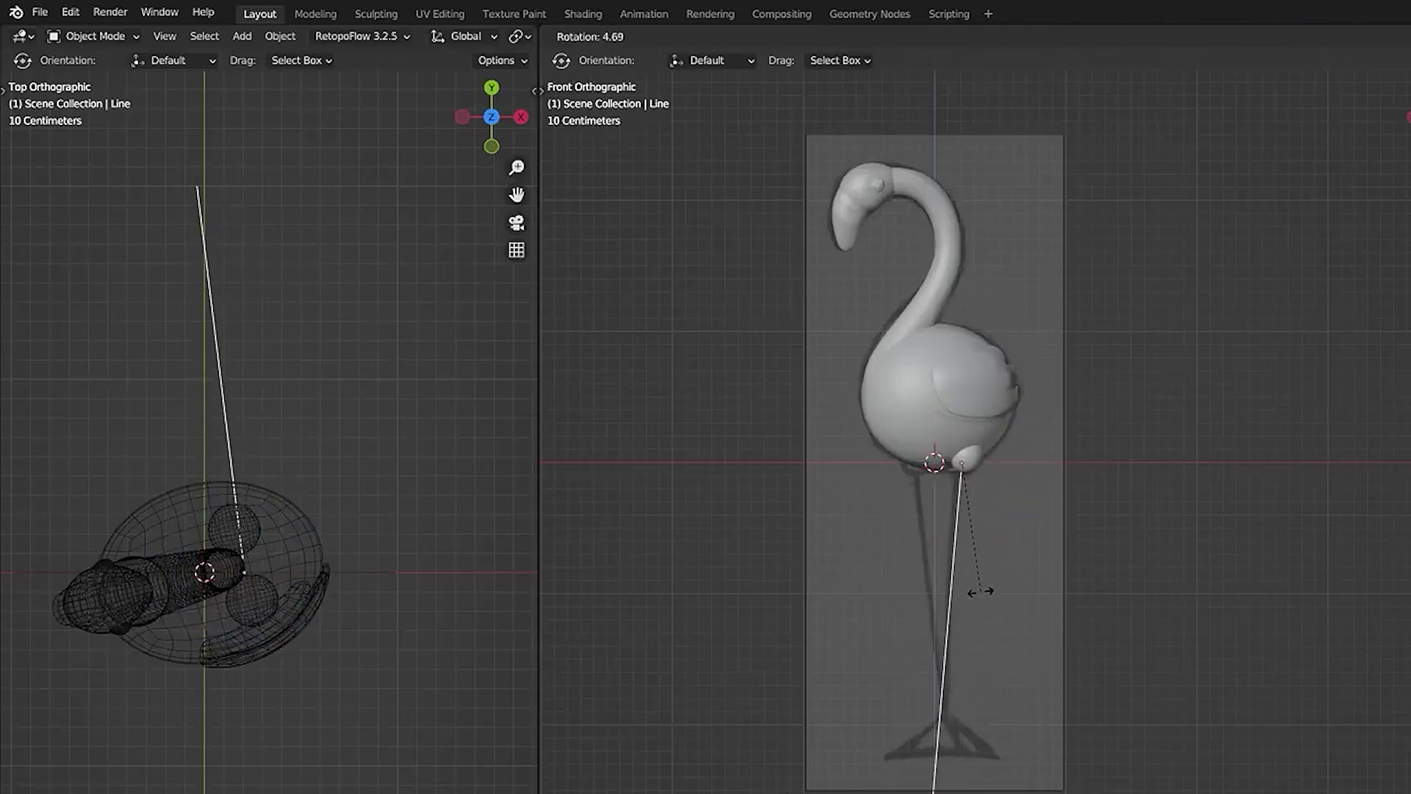
click(981, 593)
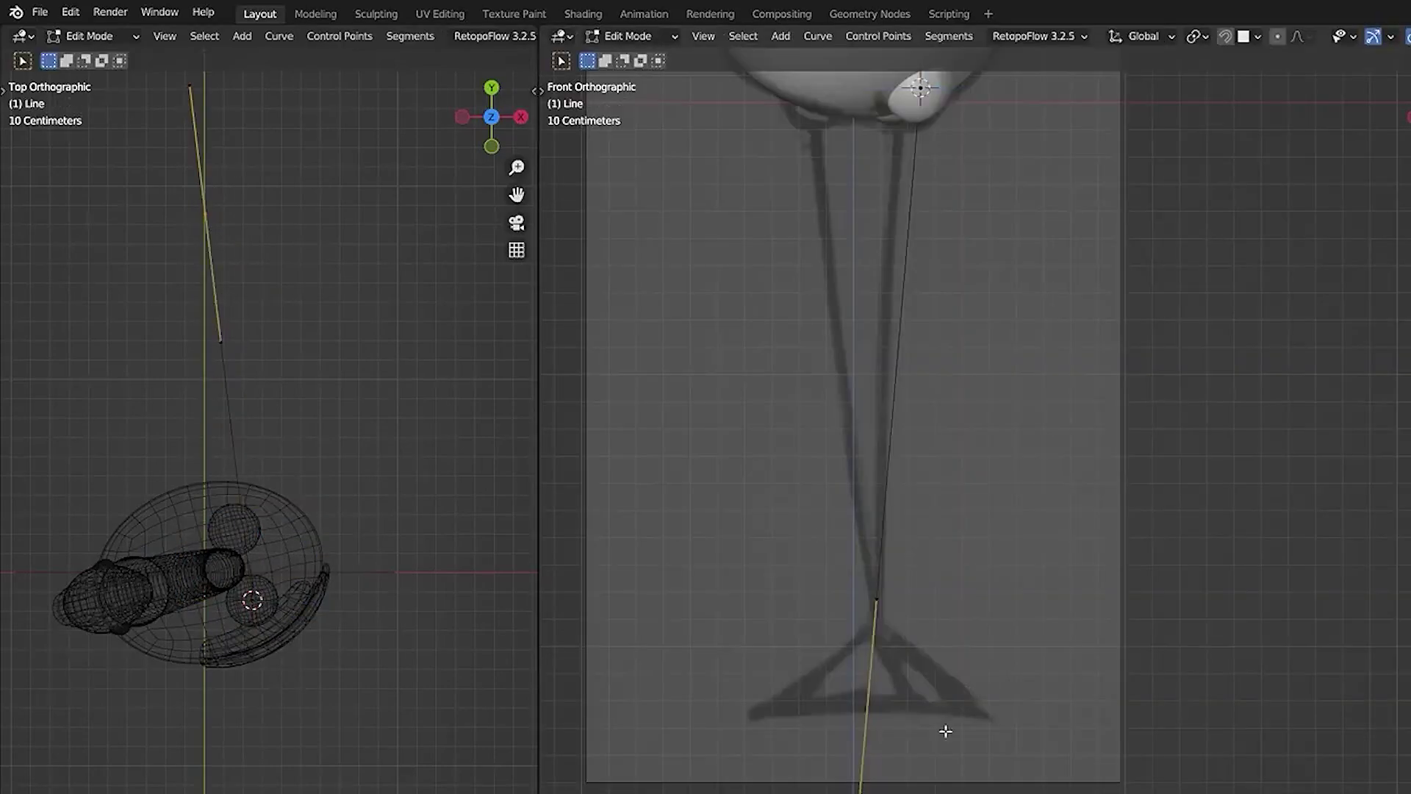
Step: Move the line's lower end control point up to the foot in the reference to shorten the leg
scroll(933, 738, down, 3)
drag(816, 544, 1076, 790)
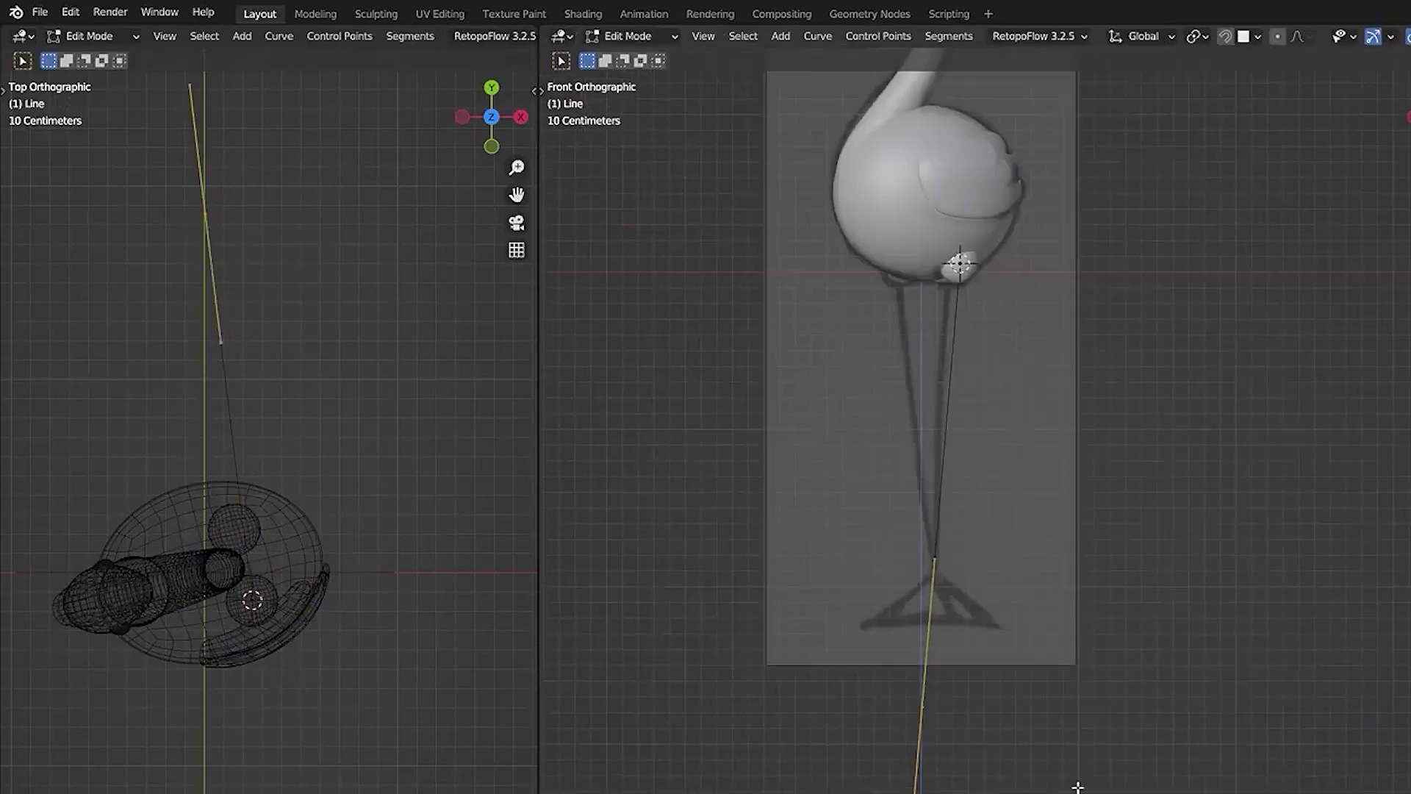
key(g)
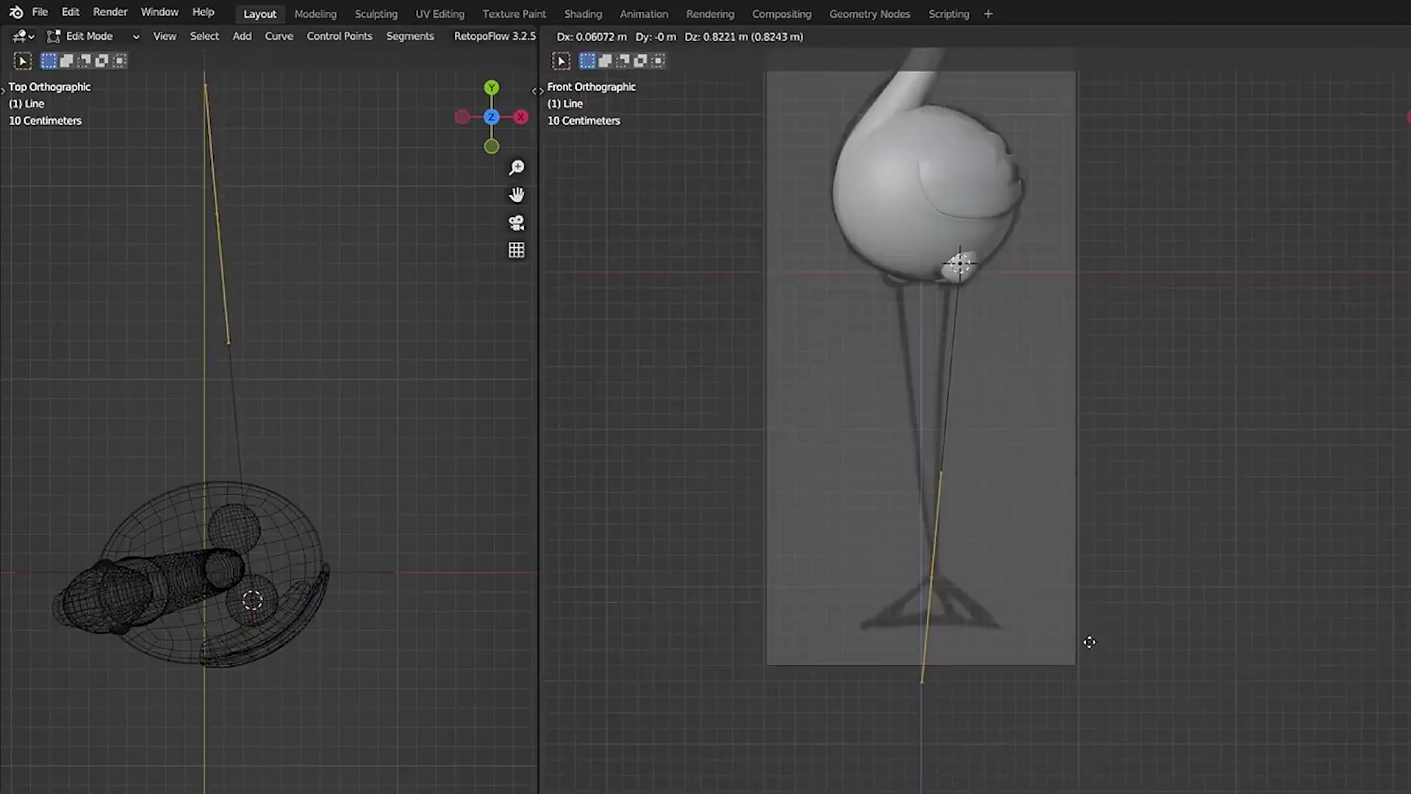
click(1073, 674)
key(Tab)
Step: Move the leg's lower end about -1.995 m along Y so the leg hangs vertically in the side view
scroll(931, 637, up, 3)
key(KP_3)
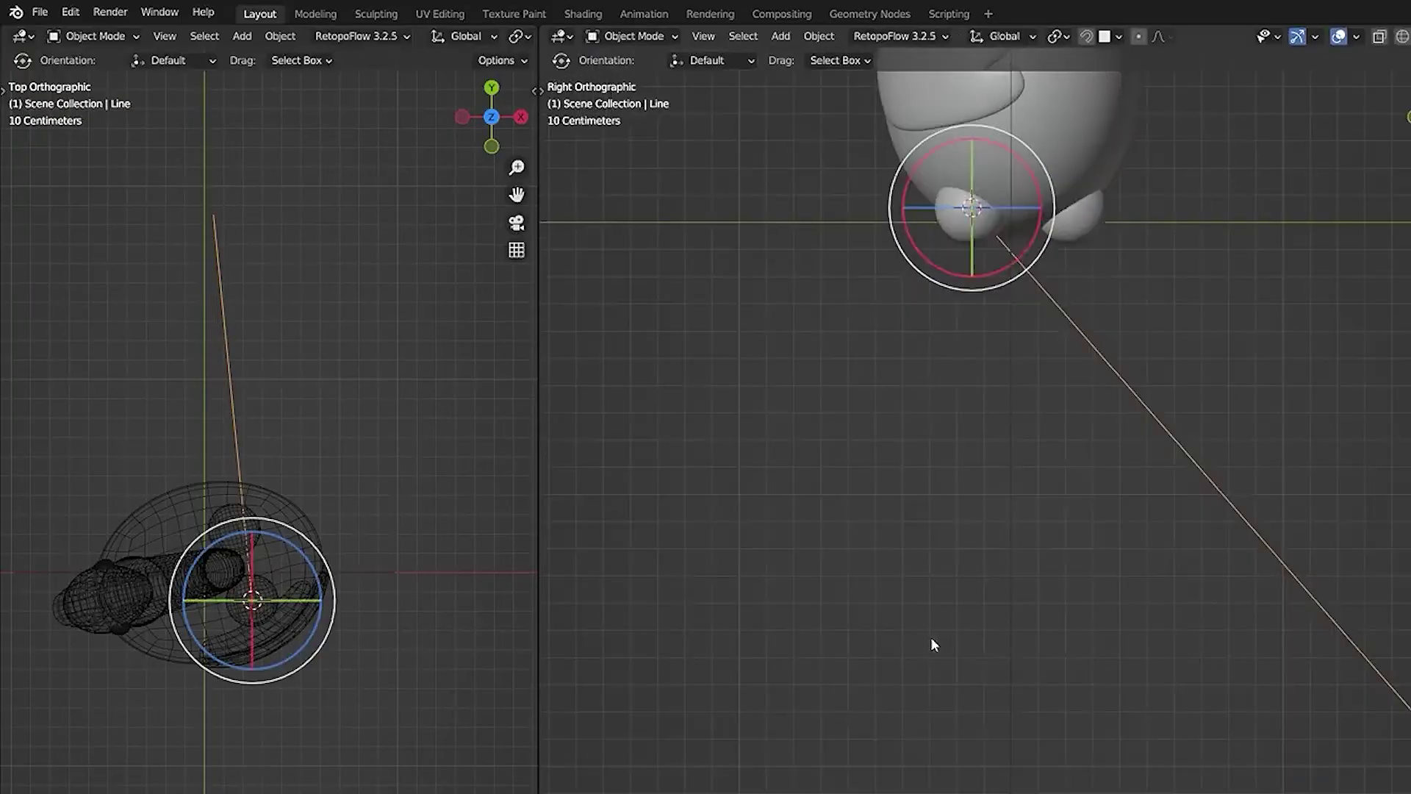
key(Tab)
shift+middle_drag(1182, 672, 1018, 670)
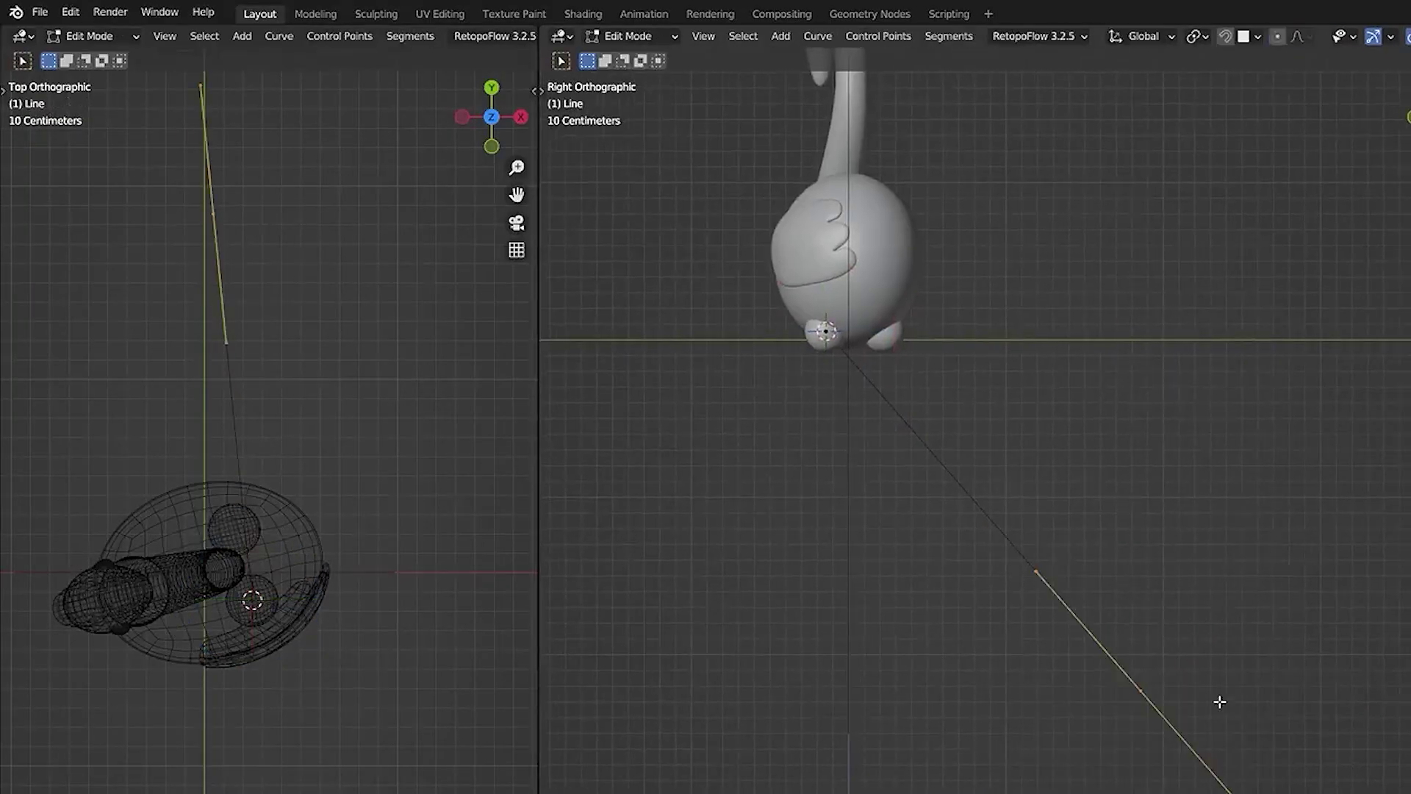
key(g)
key(y)
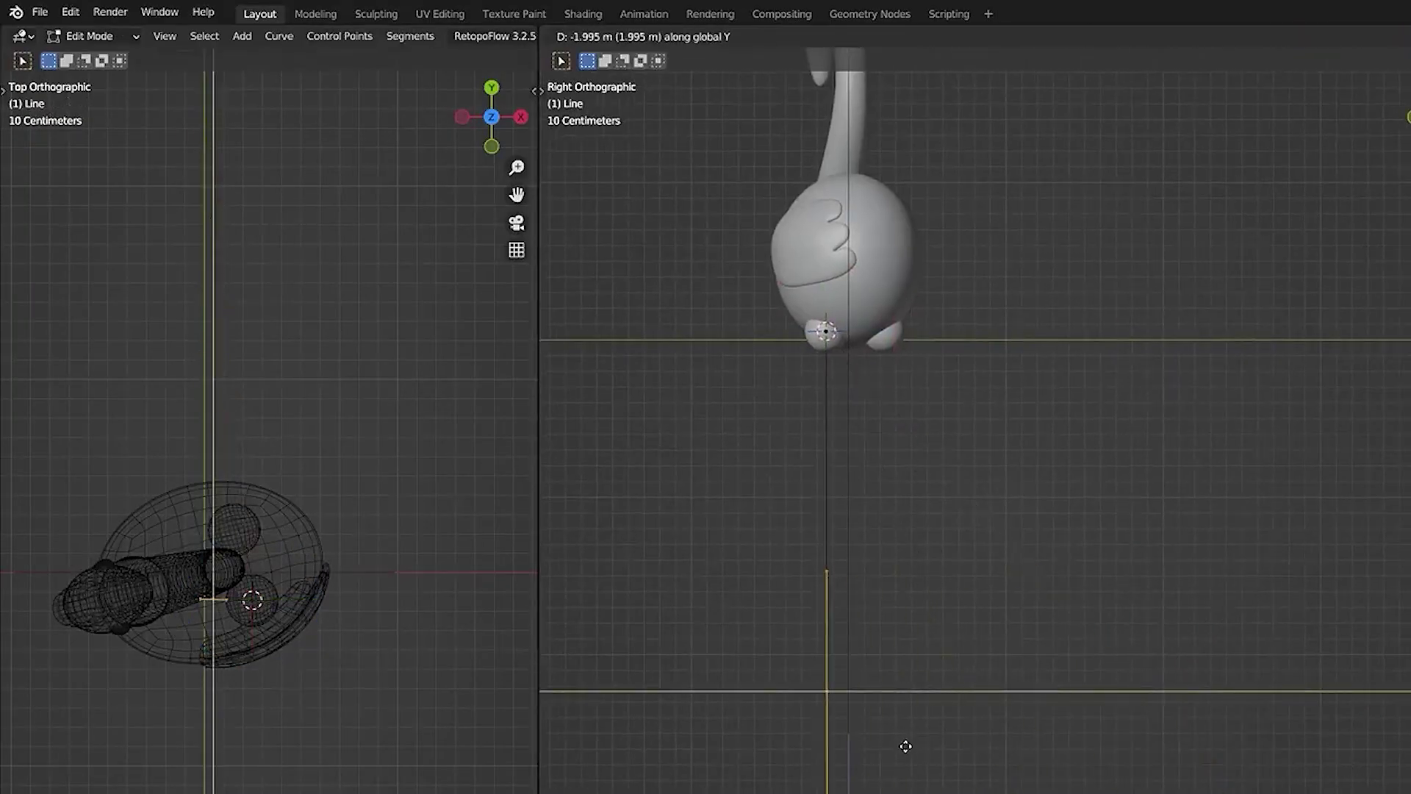
click(905, 746)
key(Tab)
Step: Snap the duplicated leg curve to the 3D cursor at the other thigh and open it for editing
key(KP_1)
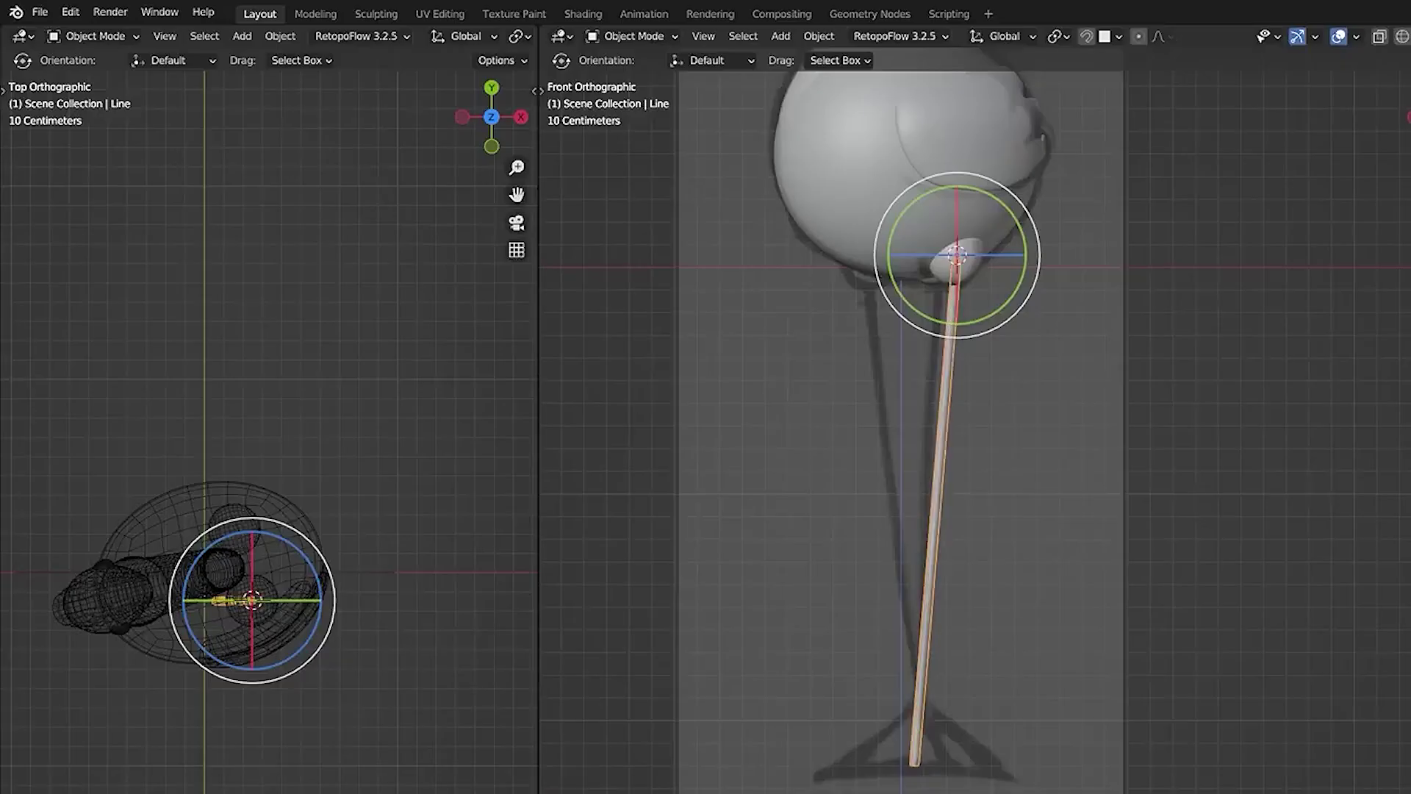
click(981, 705)
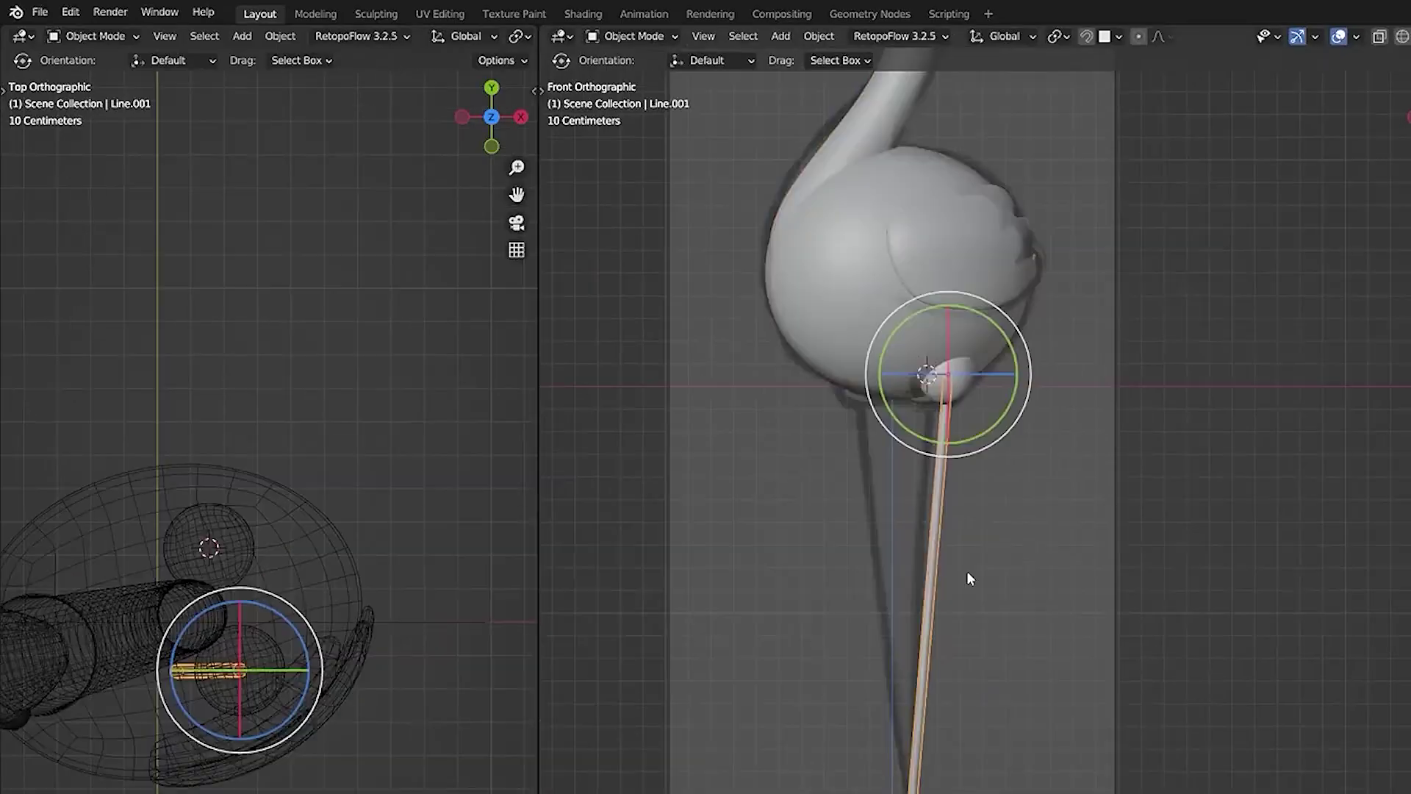
key(shift+s)
click(972, 520)
key(ctrl+Tab)
click(1052, 704)
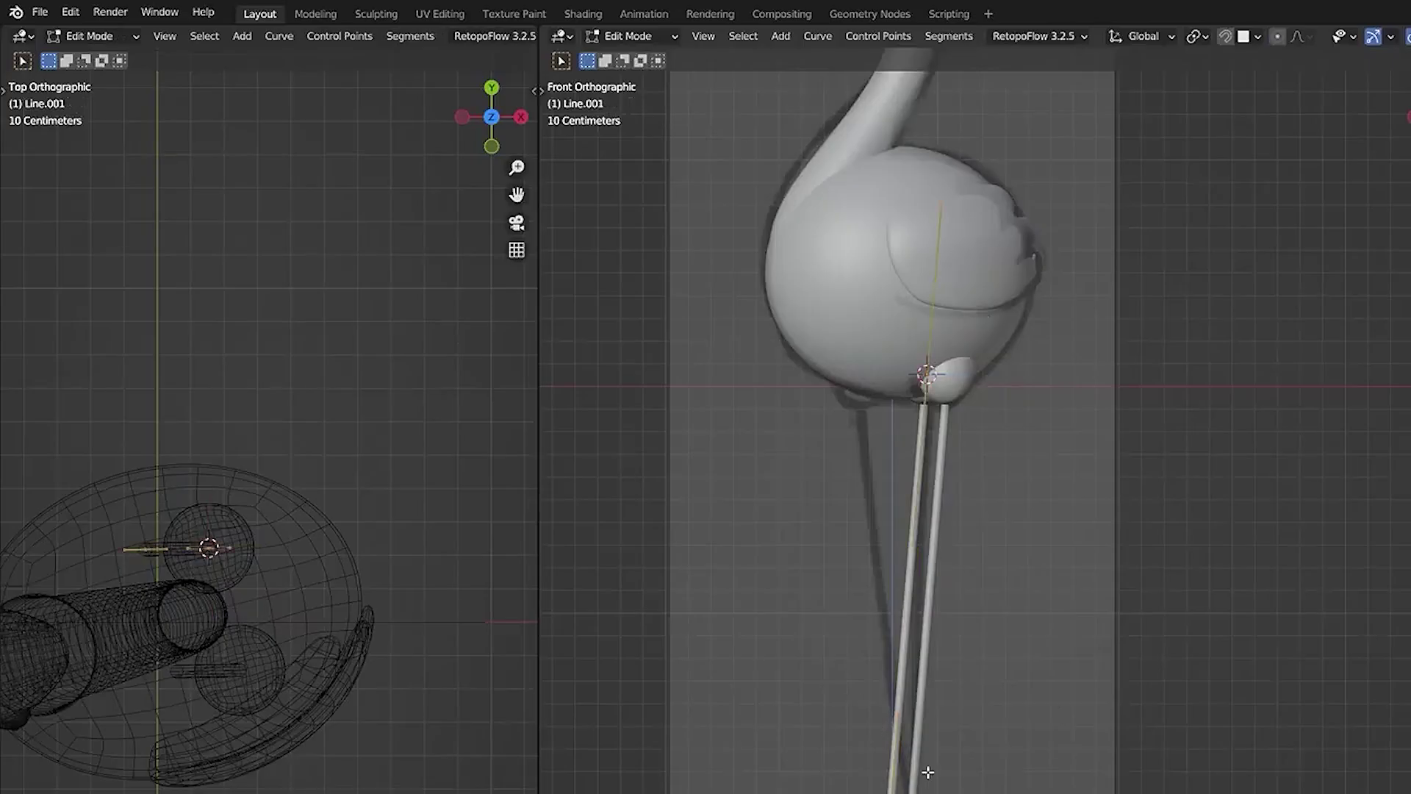
Step: Subdivide the second leg and move its middle control point rearward and up by about 0.75 m in X to form the knee
right_click(900, 691)
click(874, 574)
shift+middle_drag(937, 735, 867, 573)
drag(751, 699, 968, 792)
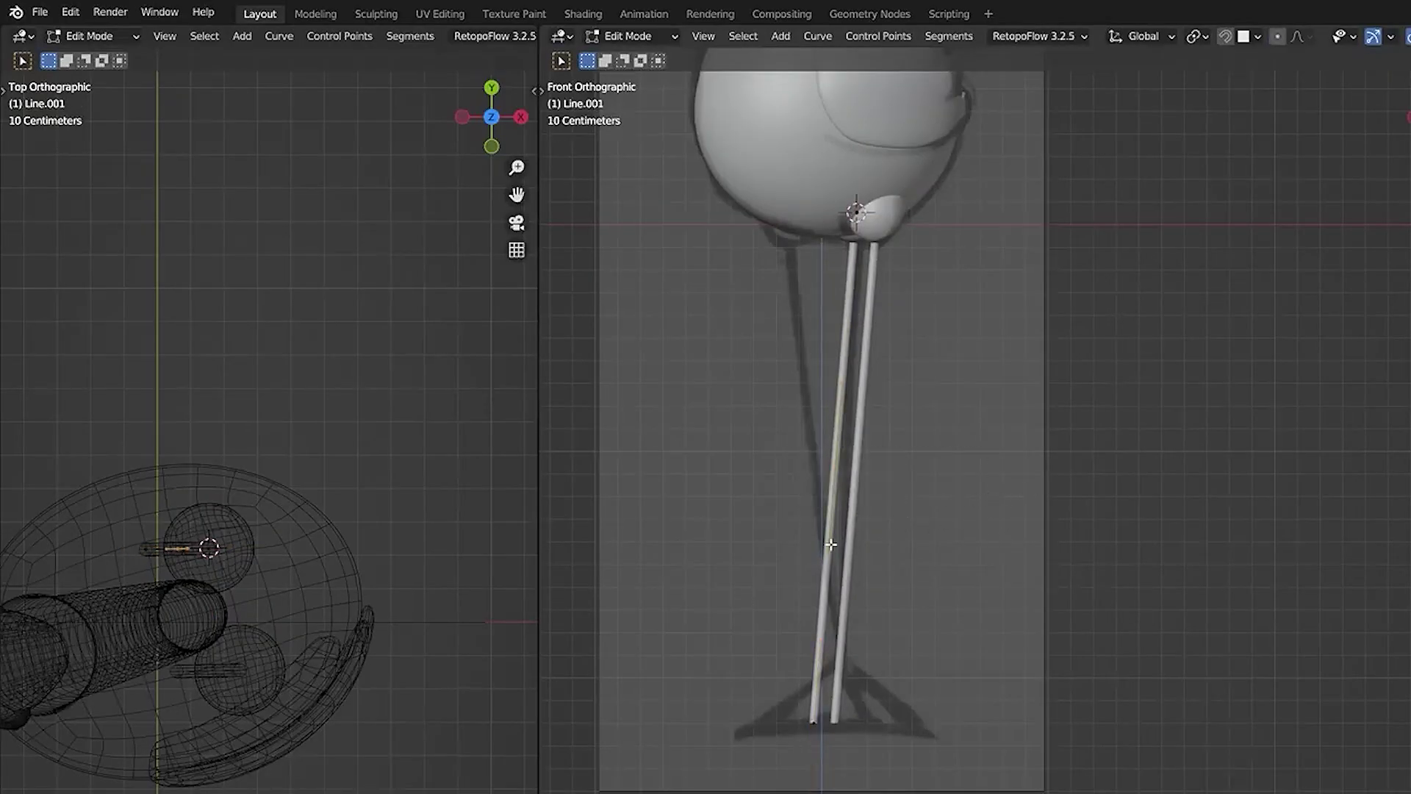
key(g)
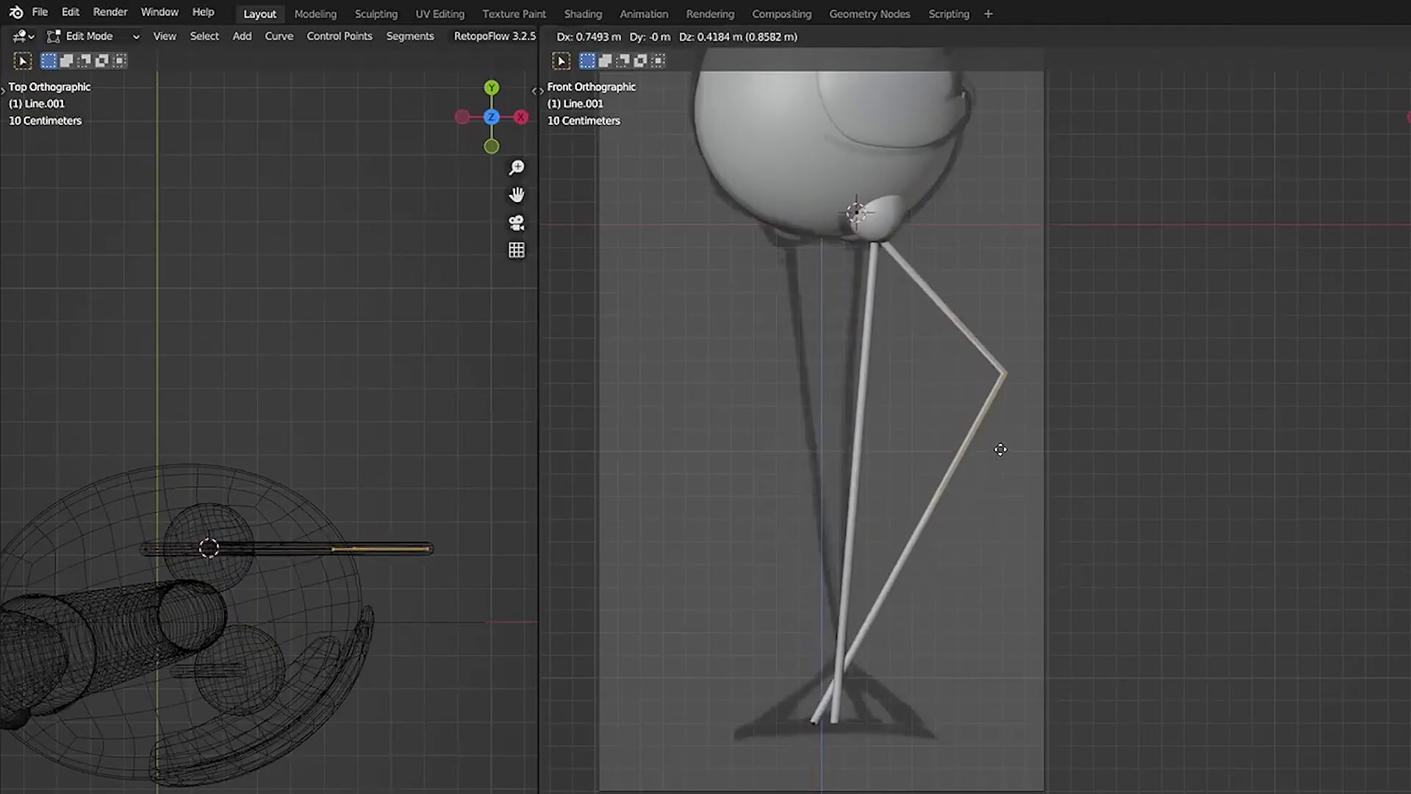
click(995, 466)
Step: Move the second leg's lower end up so the shin bends forward across the standing leg
drag(734, 667, 866, 752)
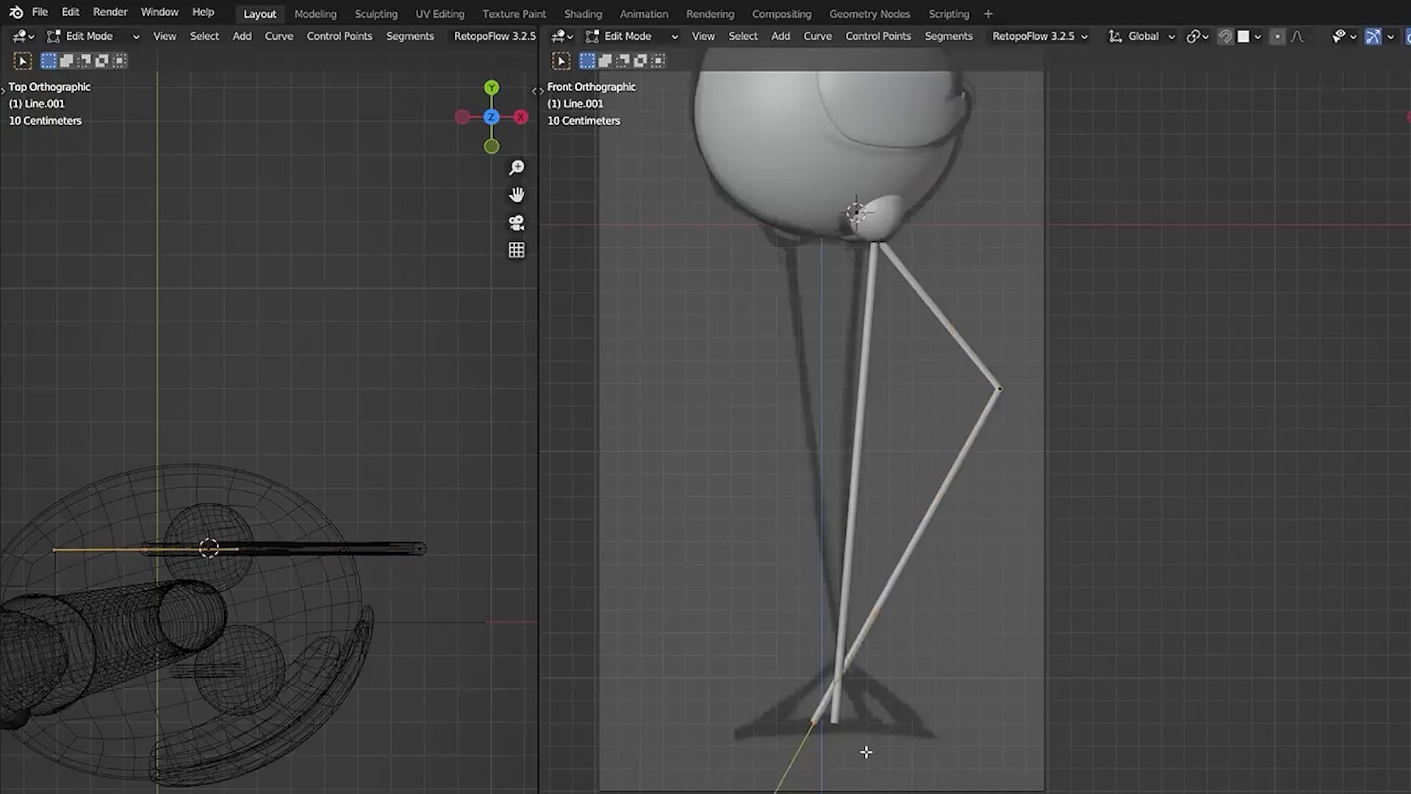
key(g)
click(878, 476)
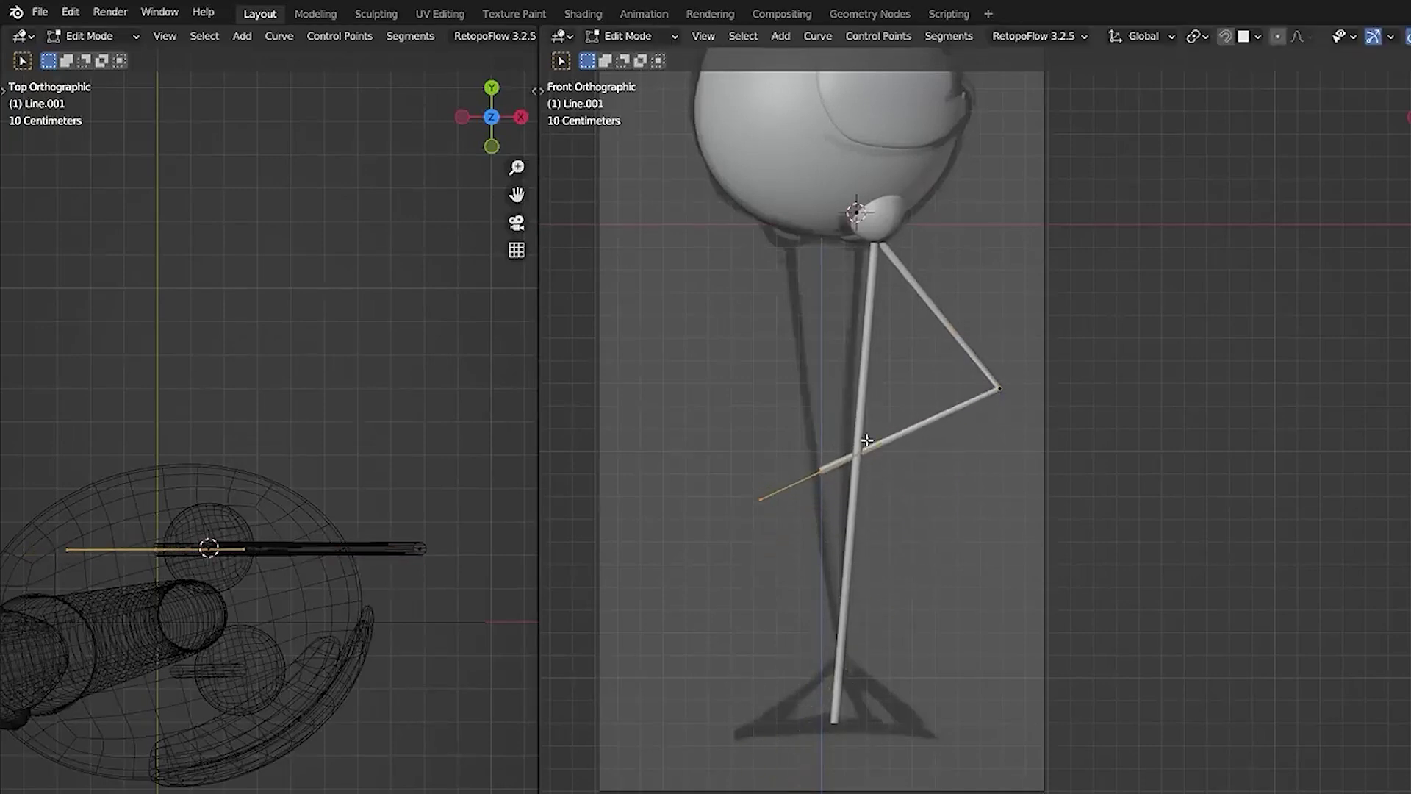
Step: Move the standing leg's lower end about 0.18 m along X so the leg is vertical in the front view
scroll(879, 476, down, 3)
shift+middle_drag(850, 400, 888, 563)
shift+middle_drag(941, 678, 875, 584)
key(Tab)
click(887, 655)
click(884, 690)
key(Tab)
drag(830, 588, 857, 636)
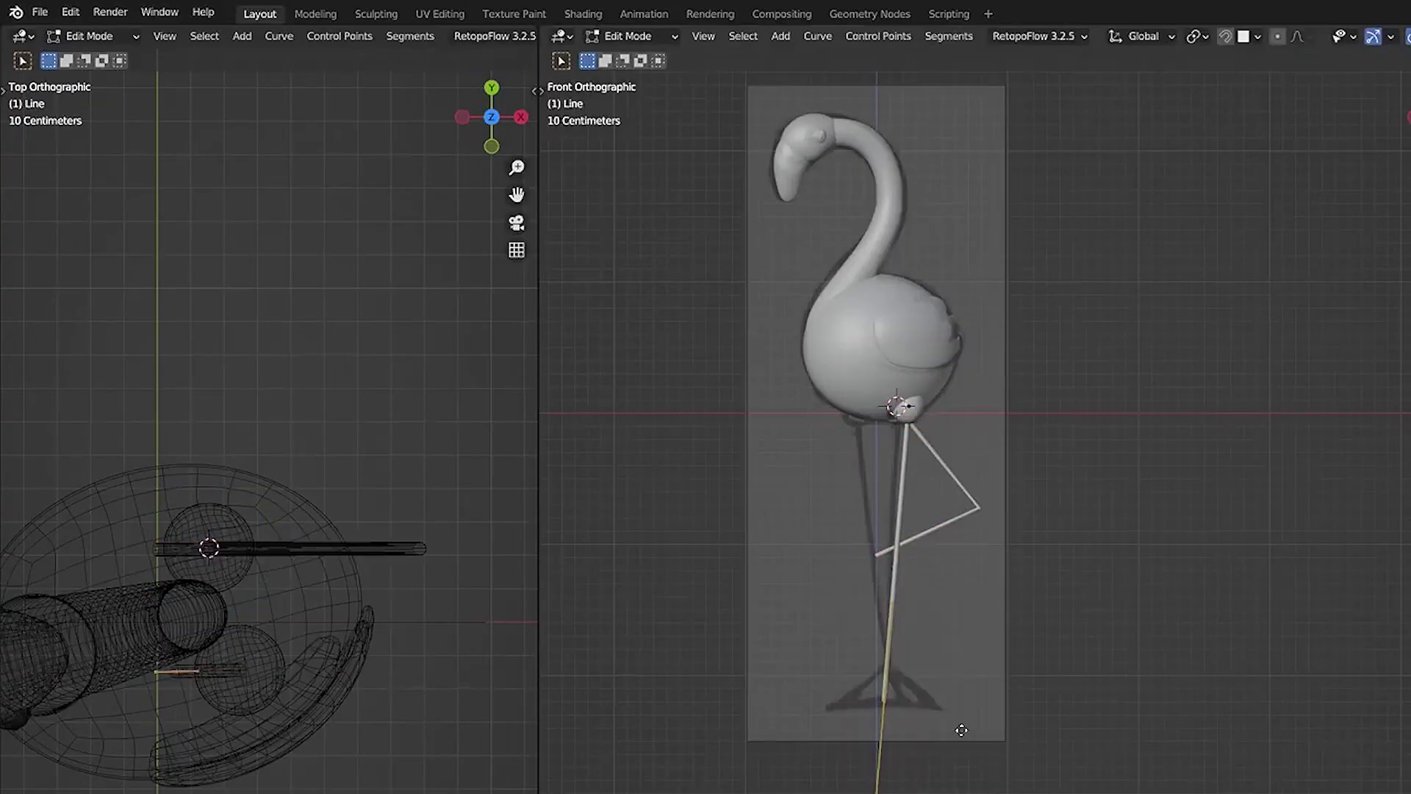
key(g)
key(x)
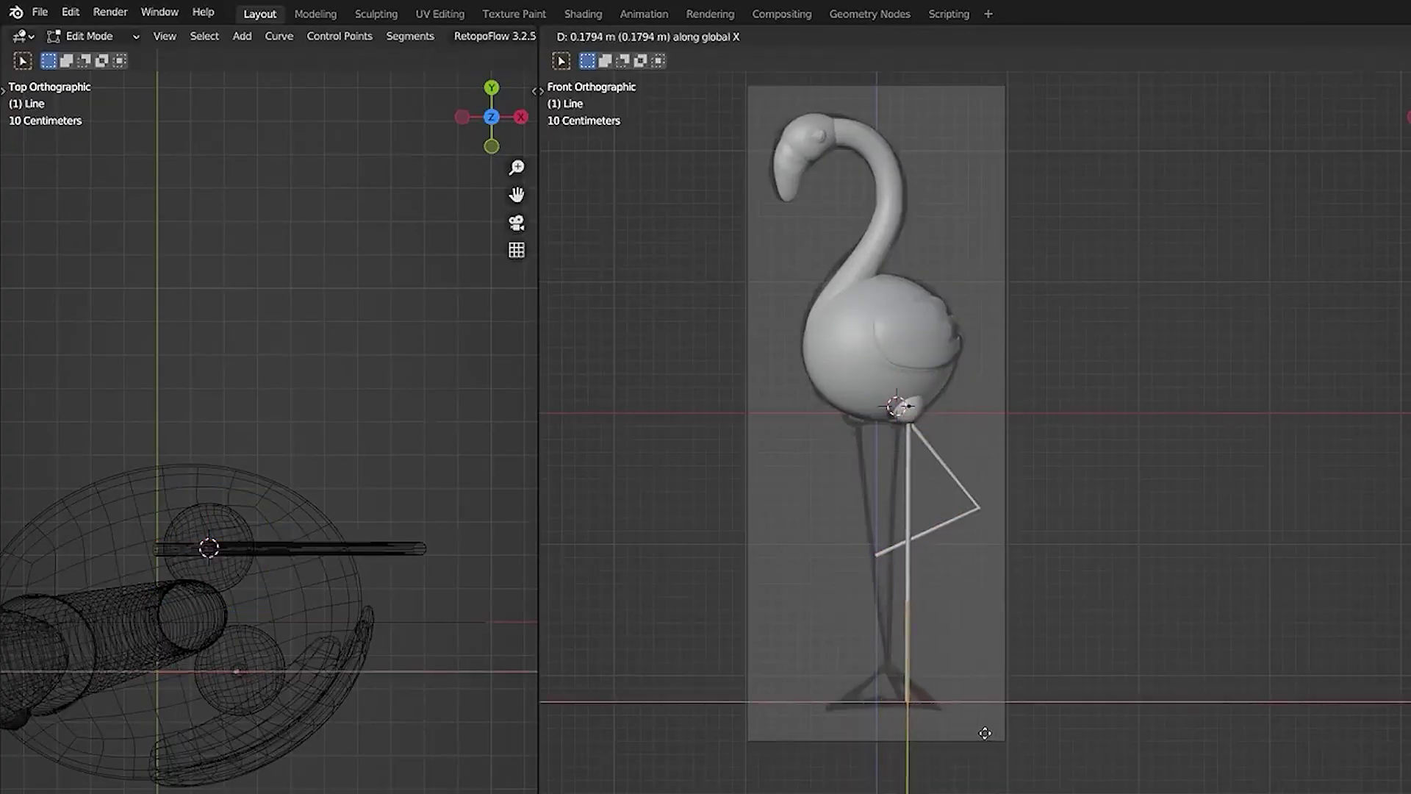
click(984, 733)
Step: Add a 2 m cube at the 3D cursor, open it for editing and orbit to see its upper face
scroll(898, 561, up, 3)
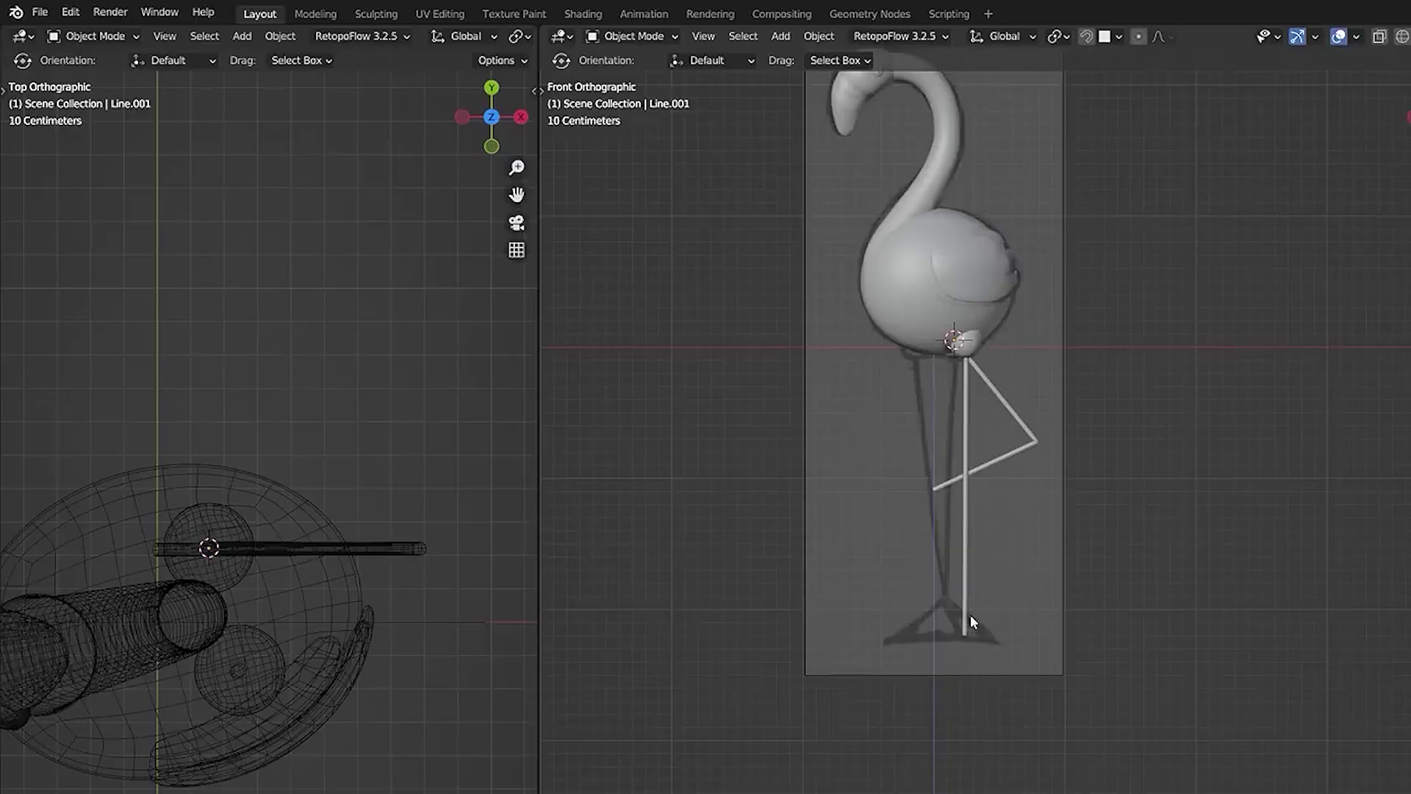
key(shift+a)
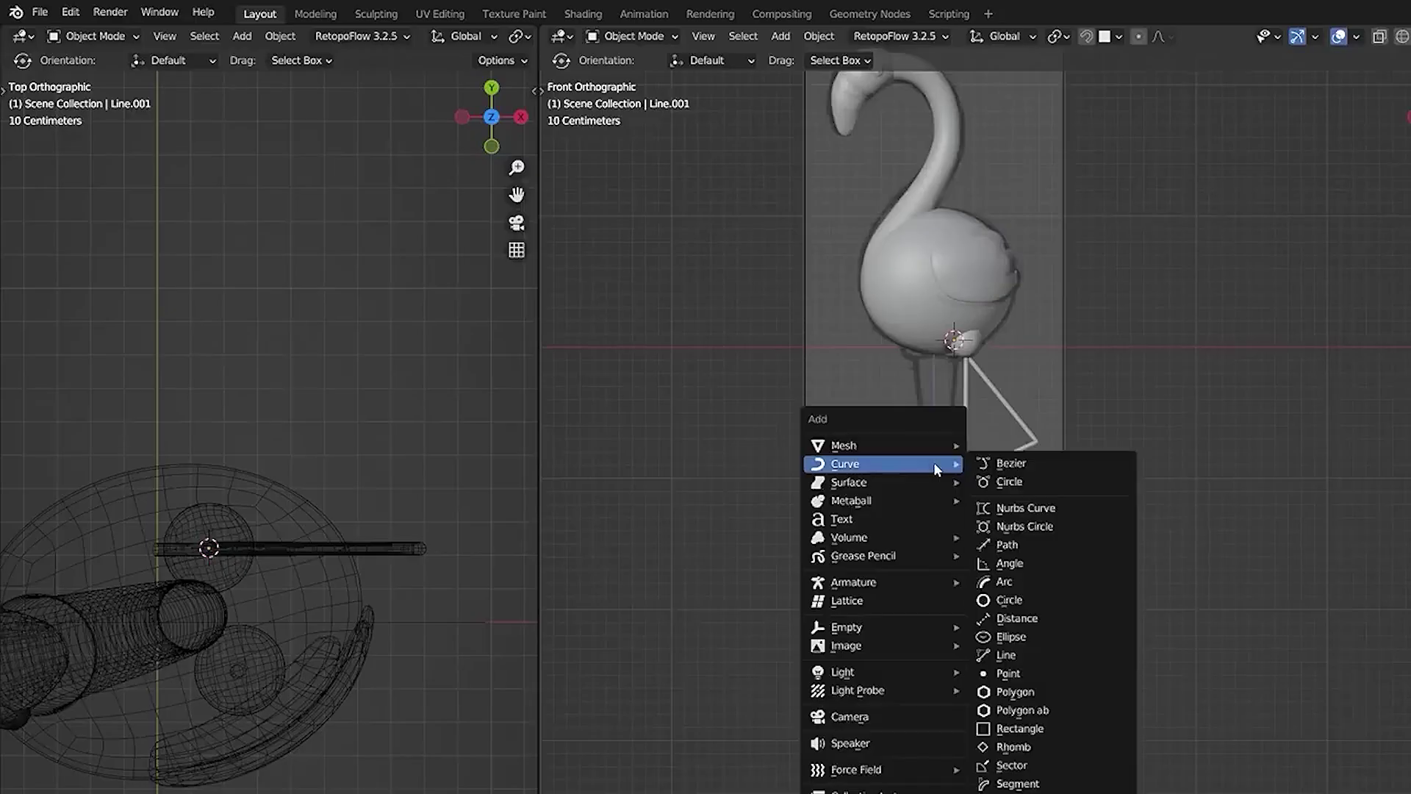
mouse_move(939, 445)
click(1013, 469)
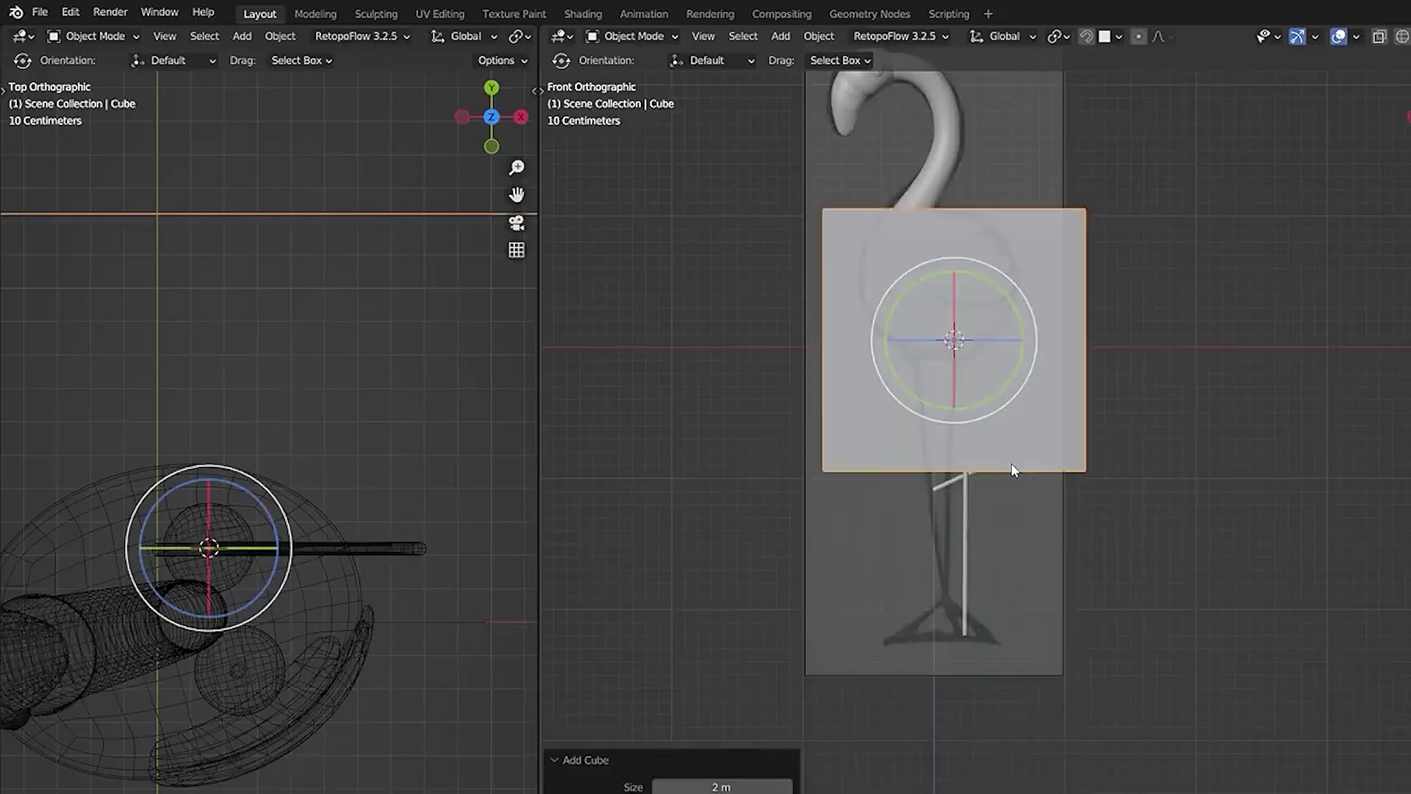
shift+middle_drag(1002, 400, 908, 647)
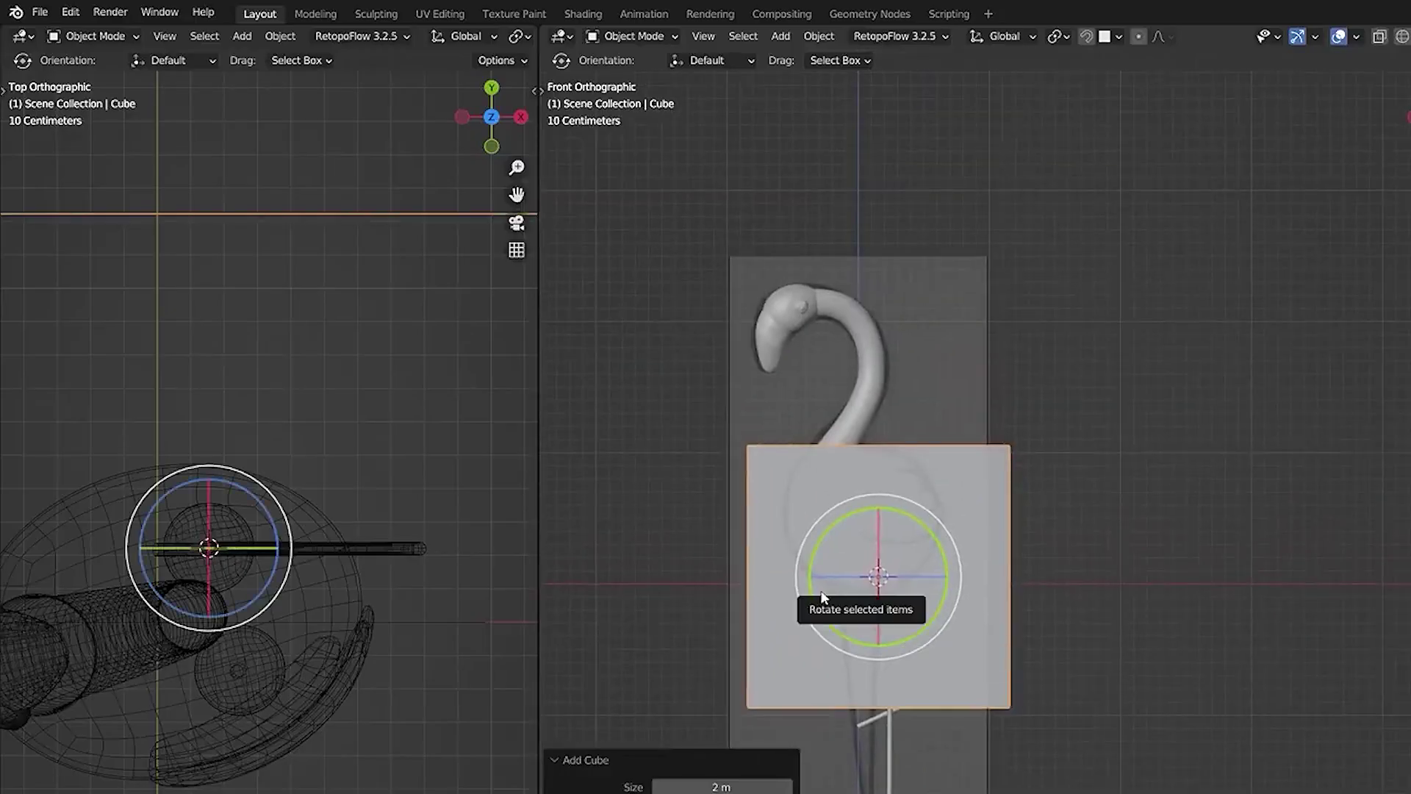
key(ctrl+Tab)
click(979, 616)
middle_drag(979, 616, 876, 711)
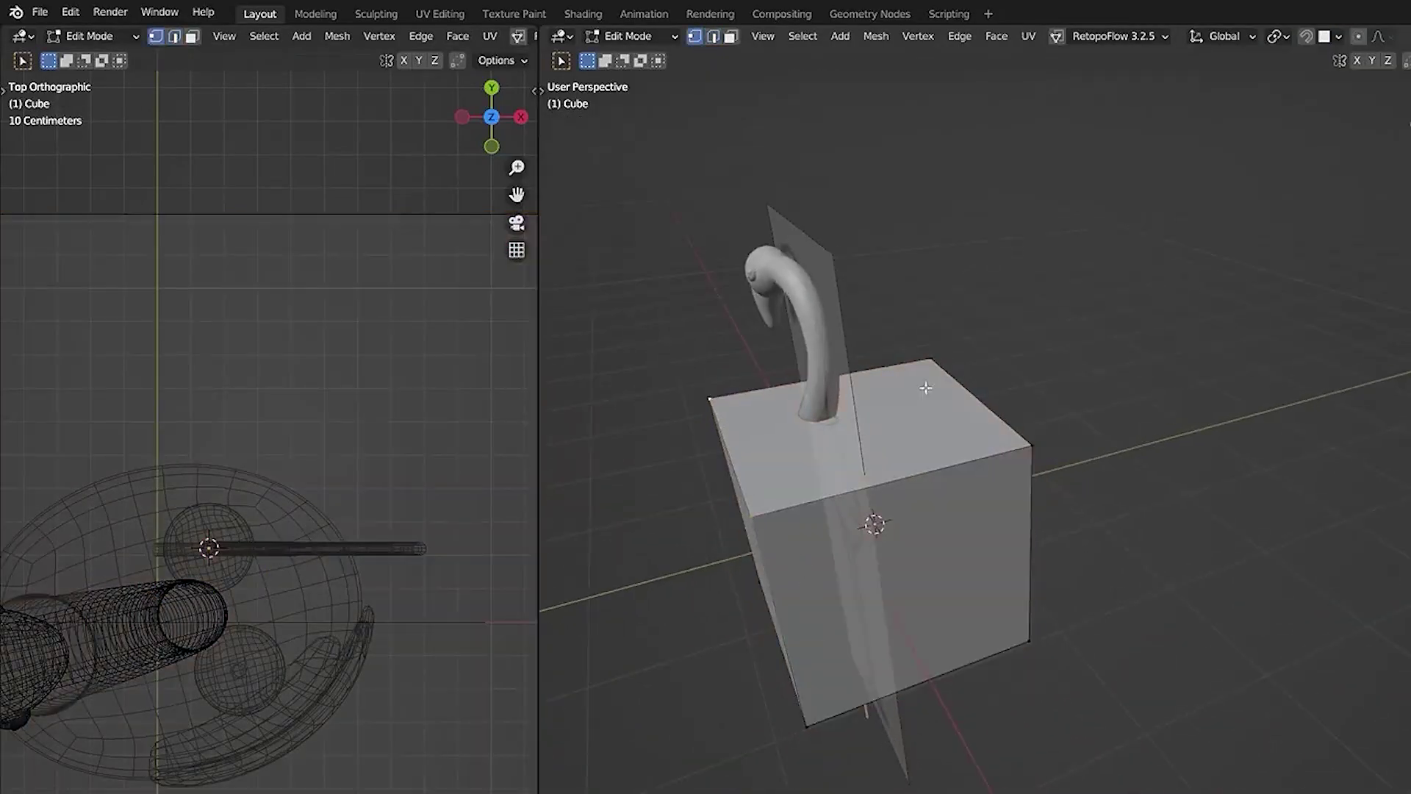
Step: Switch to box selection, select the cube's four upper vertices and merge them into one centre point to form a pyramid
shift+click(1031, 453)
key(w)
right_click(1047, 464)
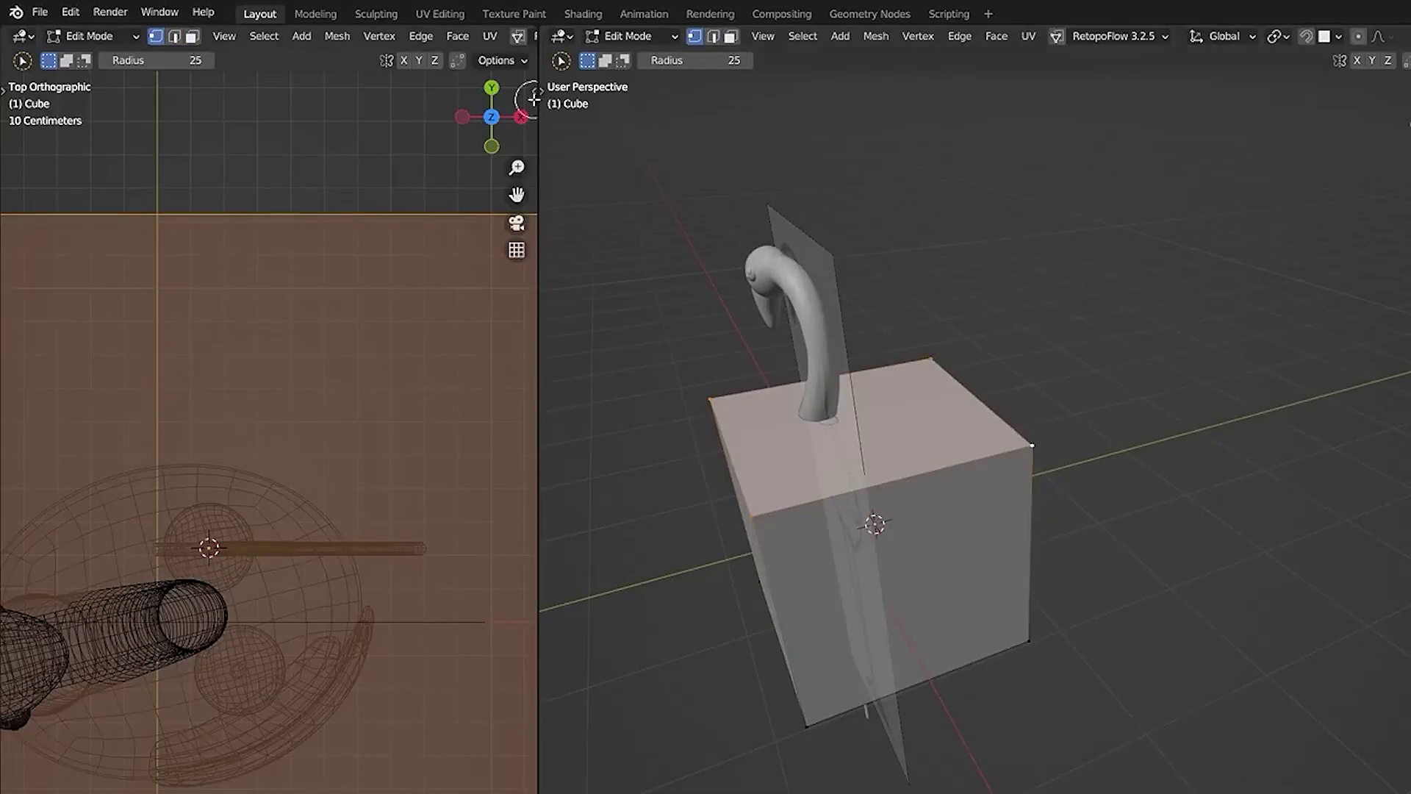
key(t)
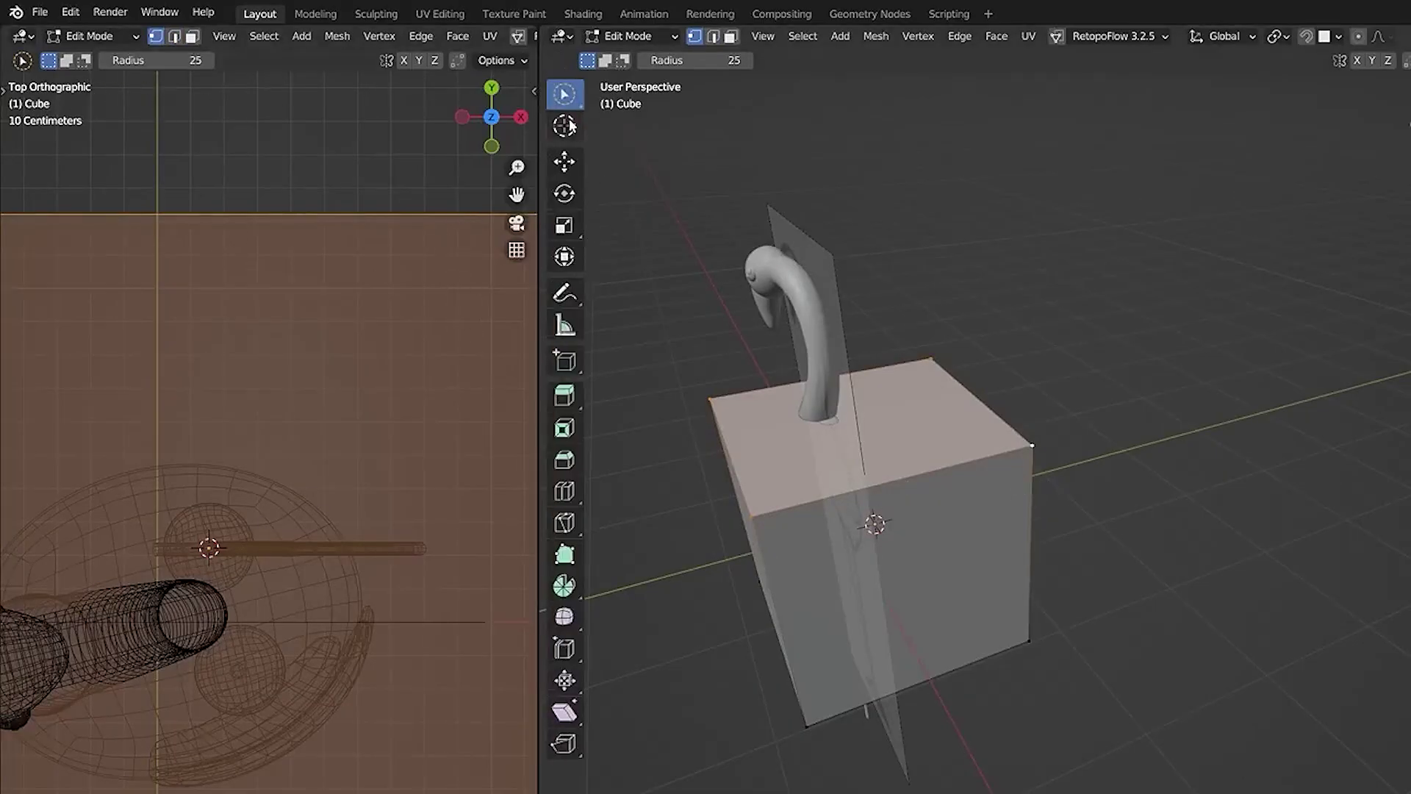
click(564, 94)
click(636, 132)
click(1051, 439)
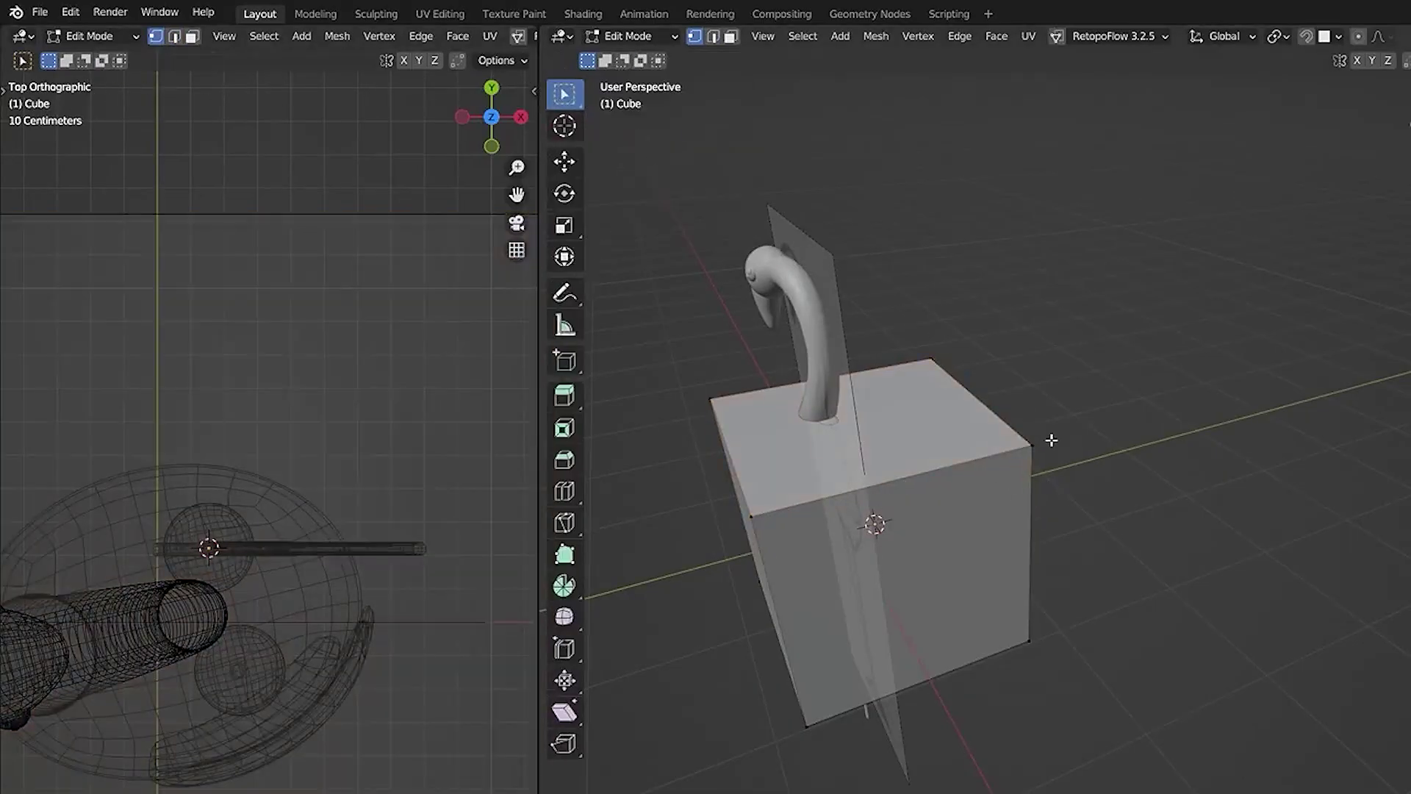
drag(681, 319, 1073, 517)
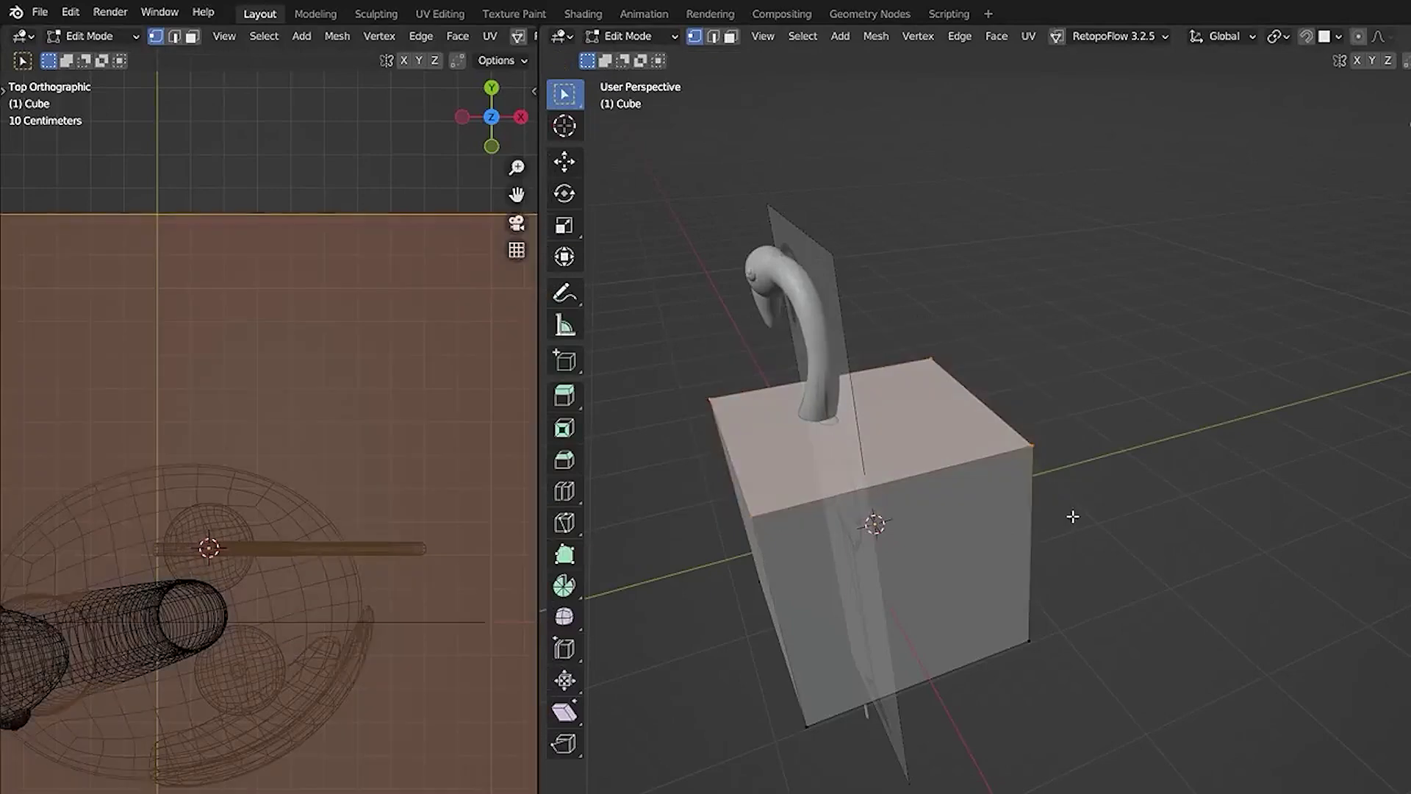
key(m)
click(1046, 563)
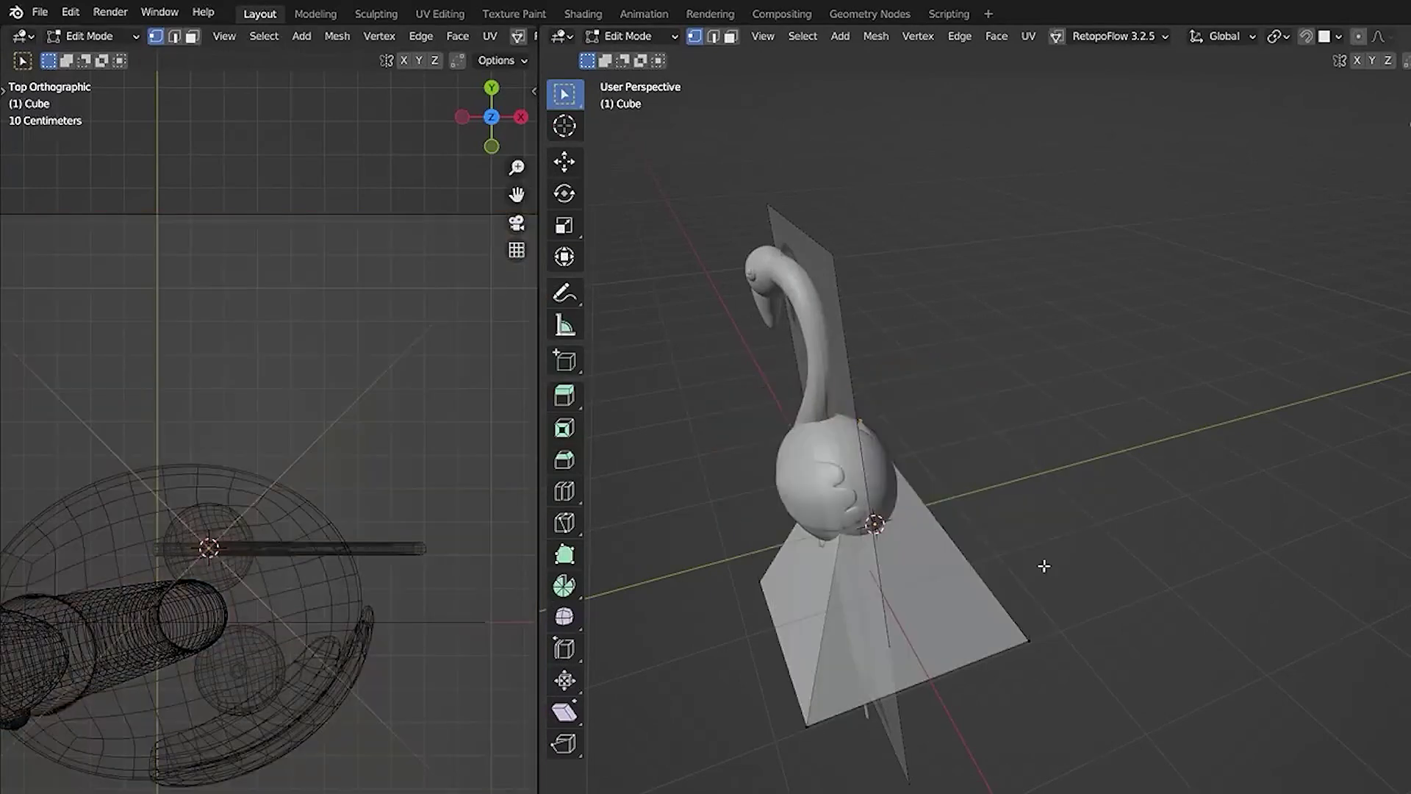
Step: Merge the two base vertices on the +Y side into one midpoint so the pyramid has a triangular base
middle_drag(1000, 609, 1071, 639)
drag(1163, 519, 1031, 720)
key(m)
click(1063, 680)
middle_drag(948, 654, 1011, 591)
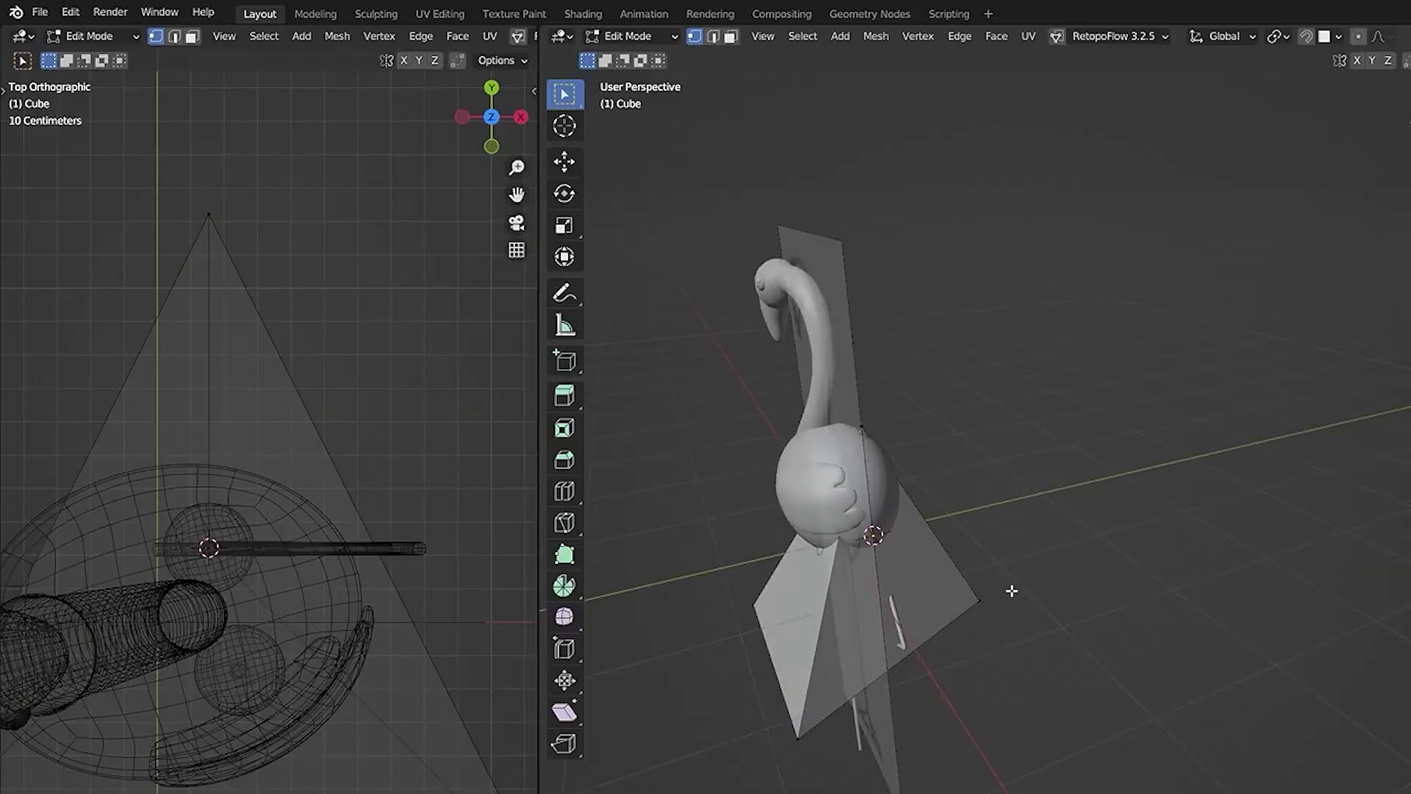
Step: Bevel all edges of the triangular pyramid
scroll(973, 622, up, 2)
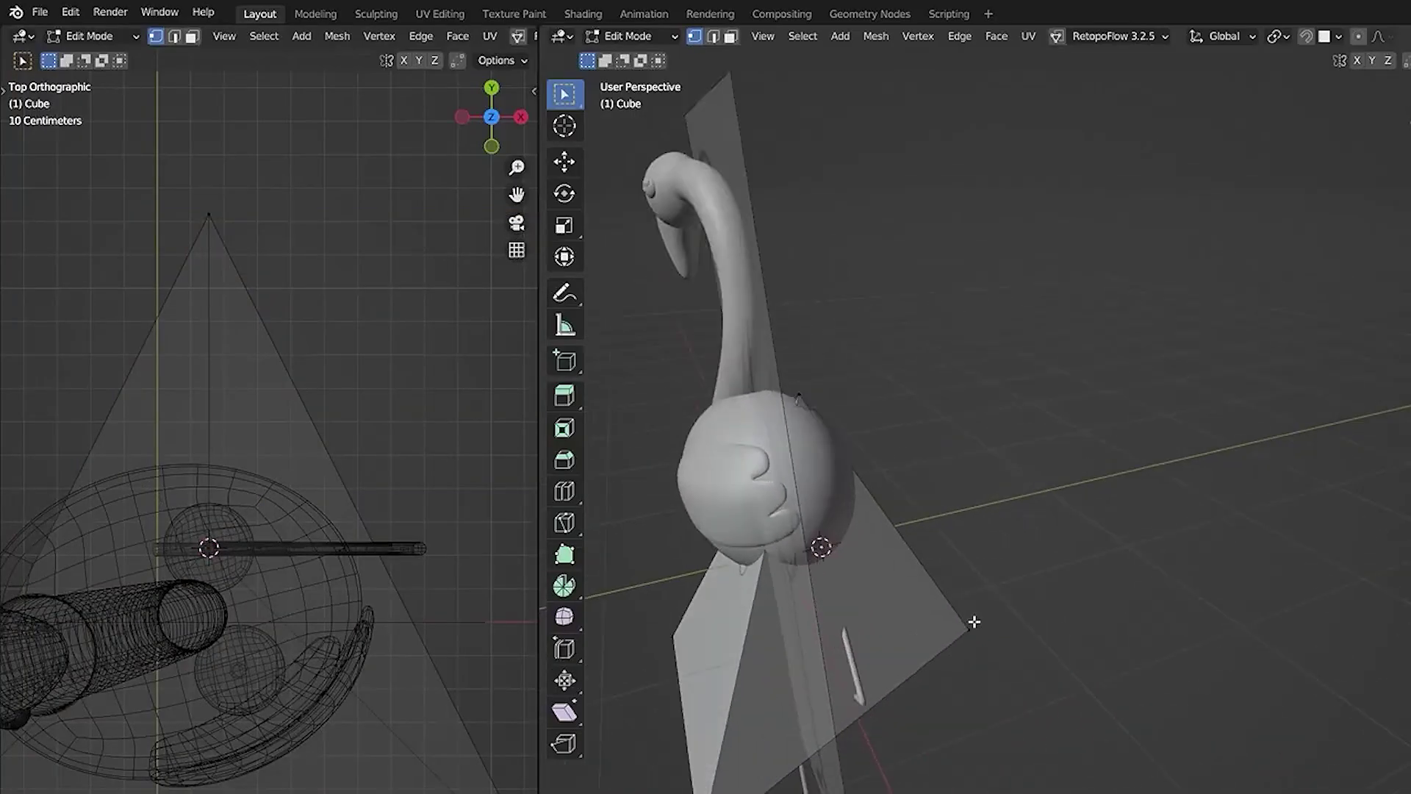
key(a)
key(i)
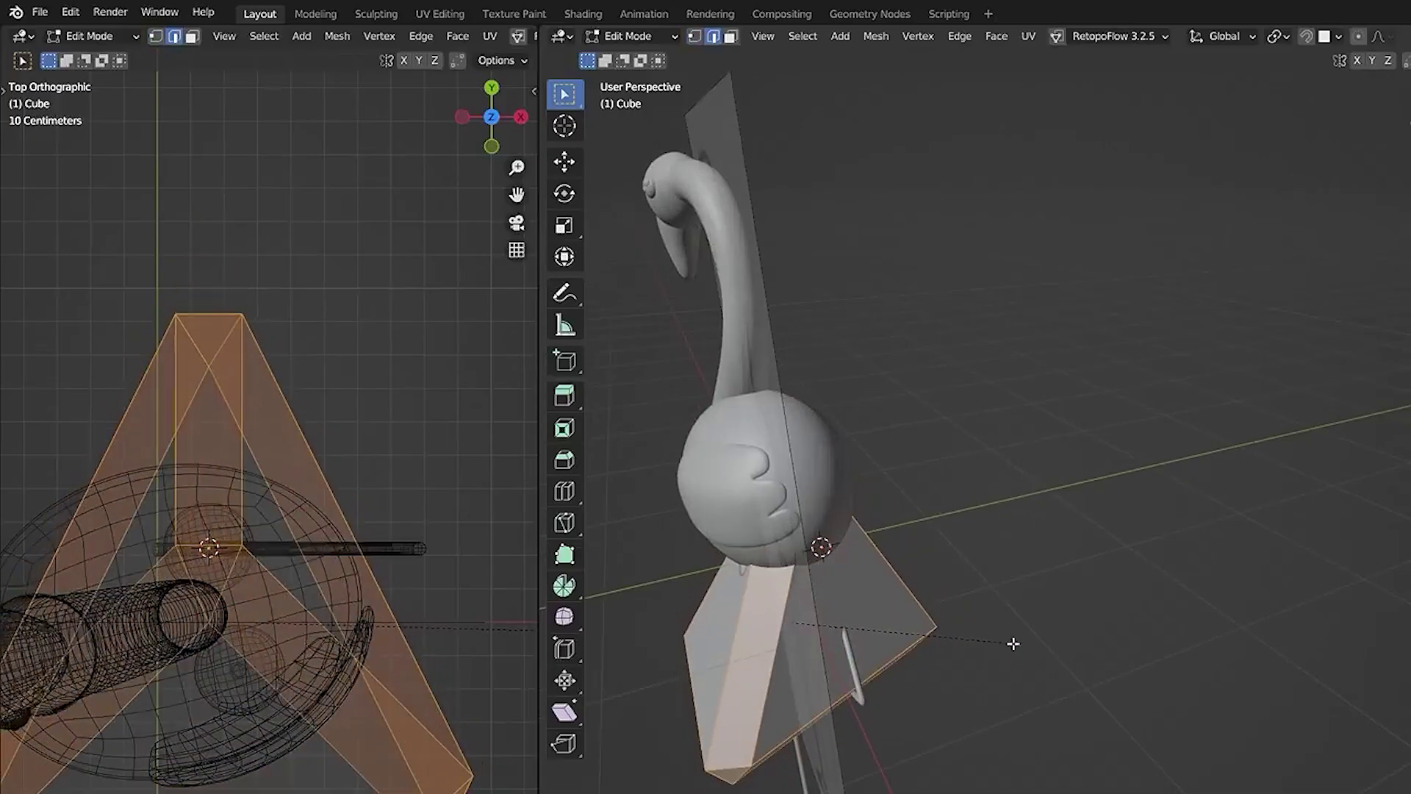
click(1012, 643)
key(alt+a)
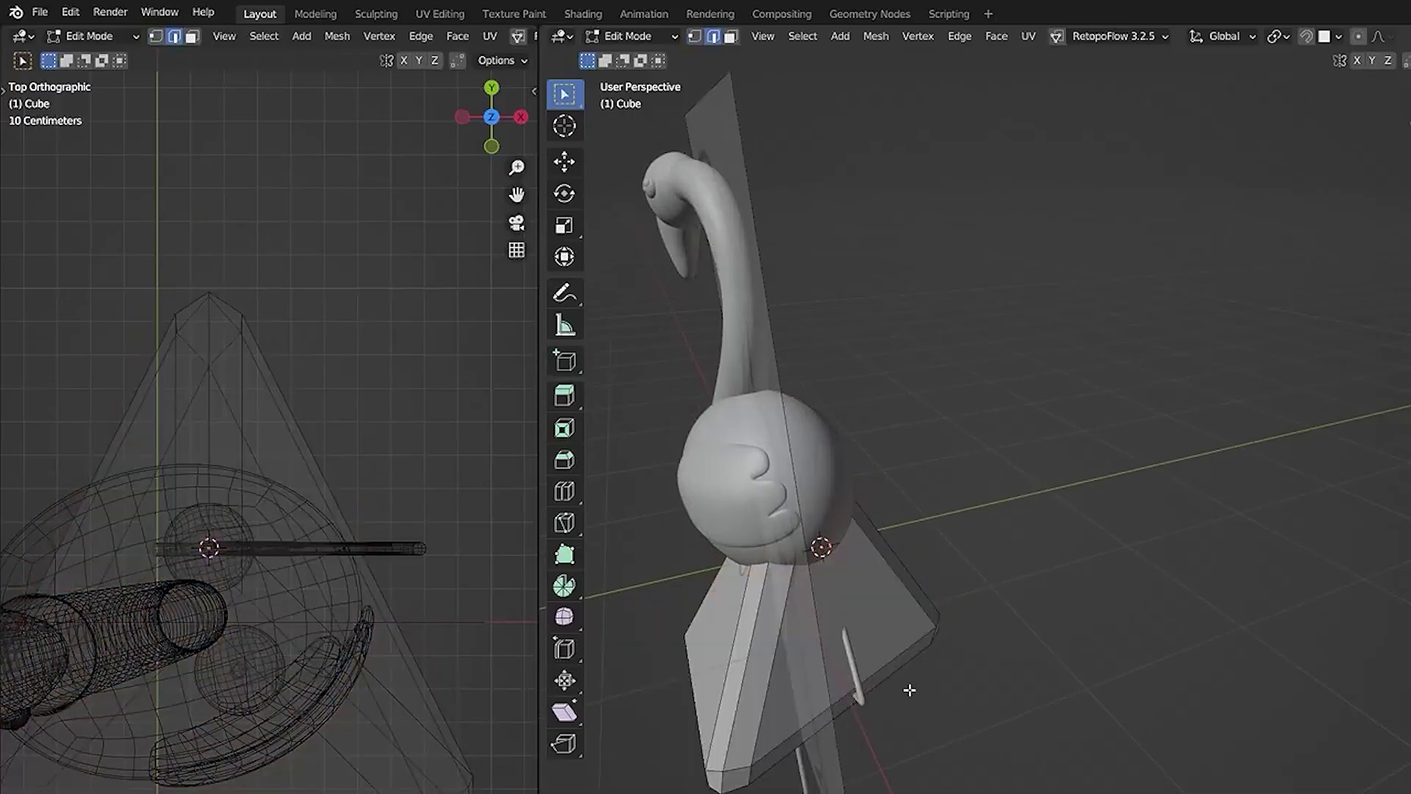
Step: Return to object mode and shade the foot smooth
scroll(911, 687, down, 2)
key(ctrl+Tab)
click(845, 686)
right_click(844, 626)
click(789, 621)
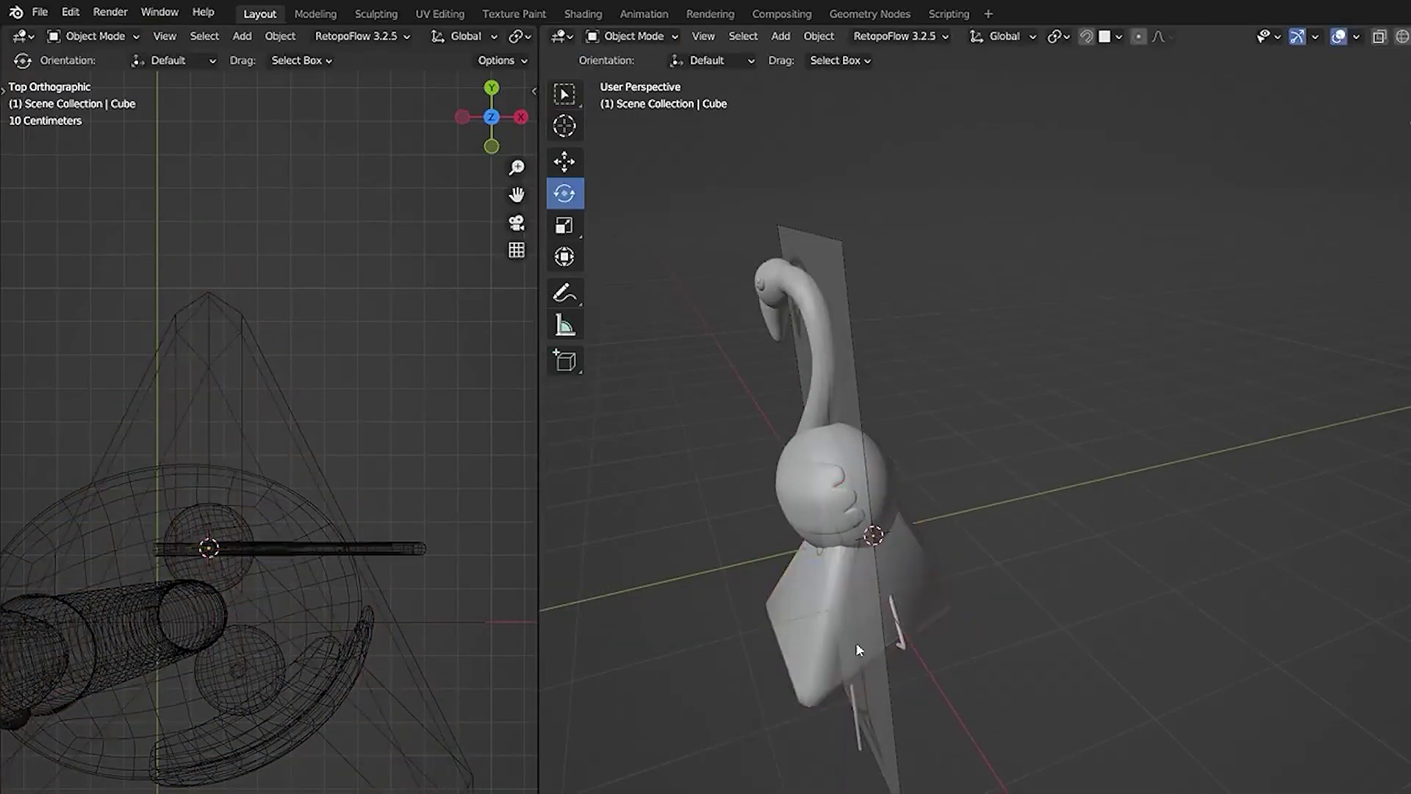
Step: In the front view, move the foot about 1.46 m down and 0.44 m toward -X, beside the standing leg
key(KP_1)
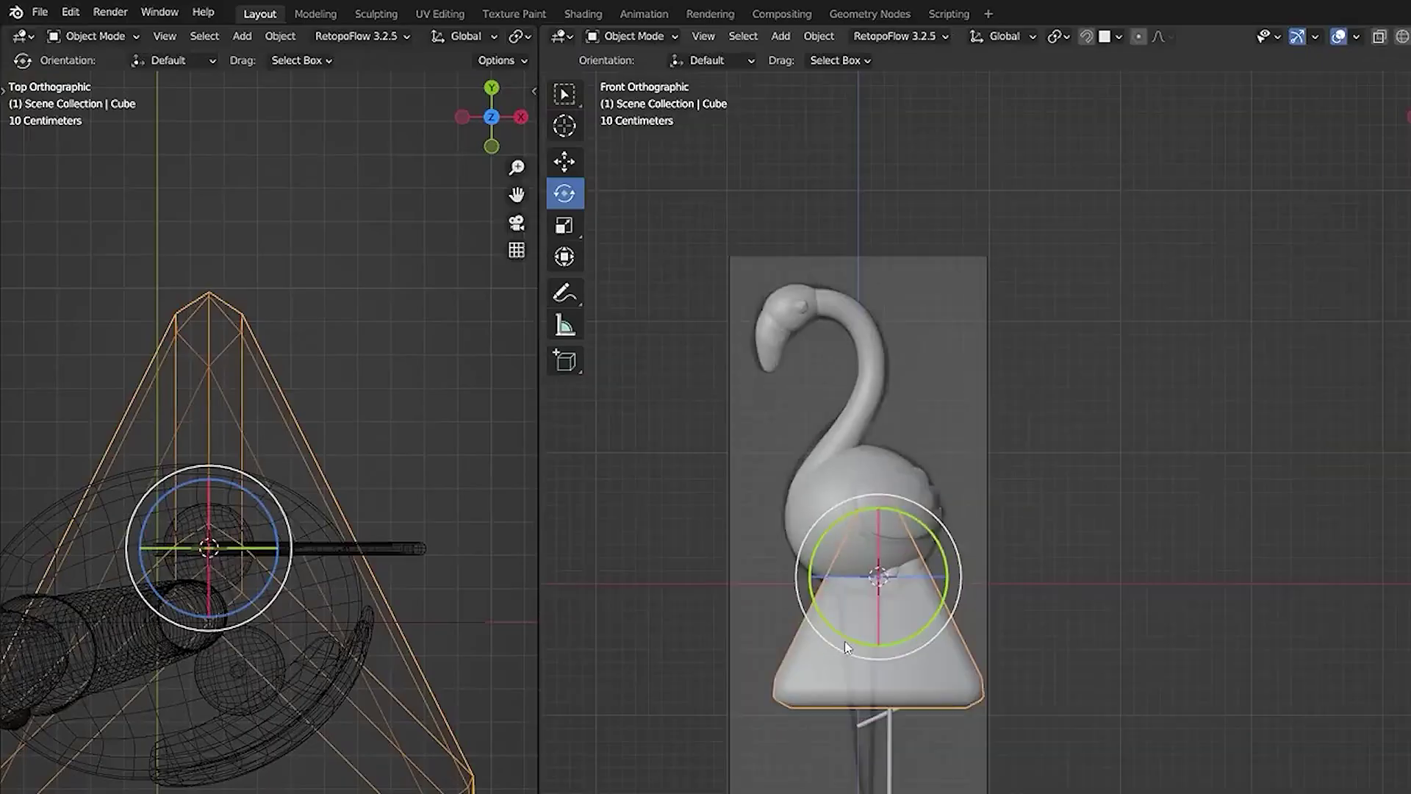
key(g)
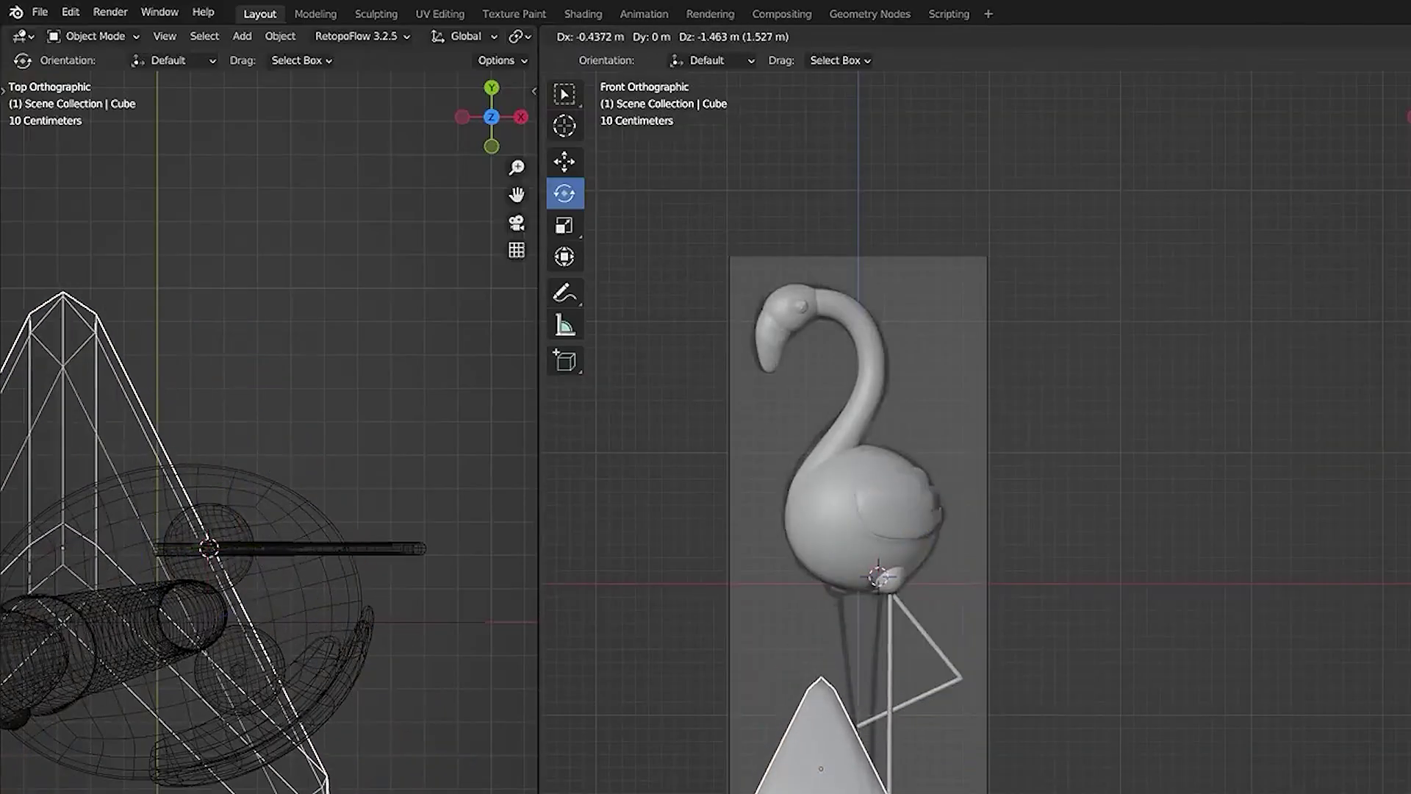
click(788, 793)
click(967, 779)
click(826, 770)
shift+middle_drag(777, 793, 765, 654)
Step: Move all of the foot's geometry down along Z in edit mode so its origin sits at the upper tip
key(Tab)
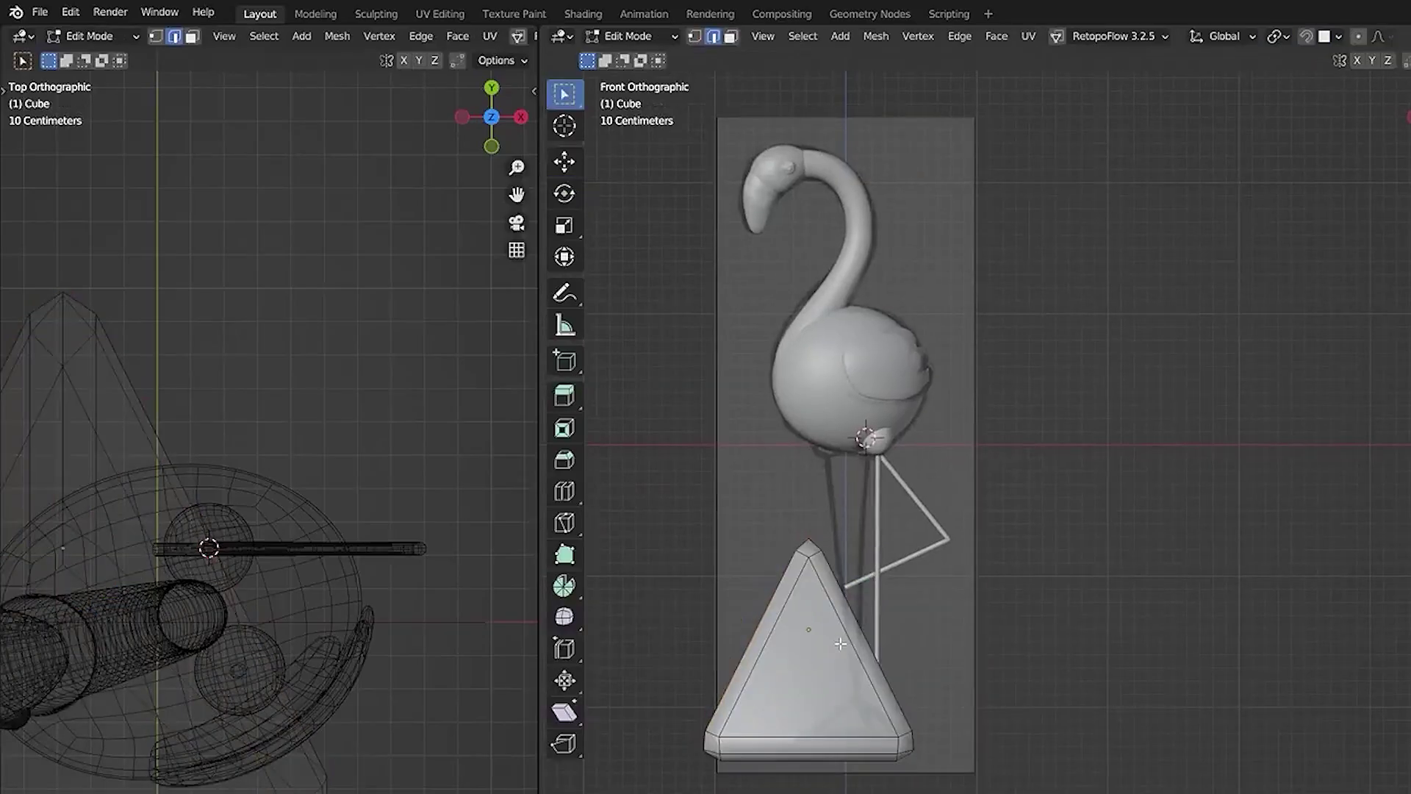
key(a)
key(g)
key(z)
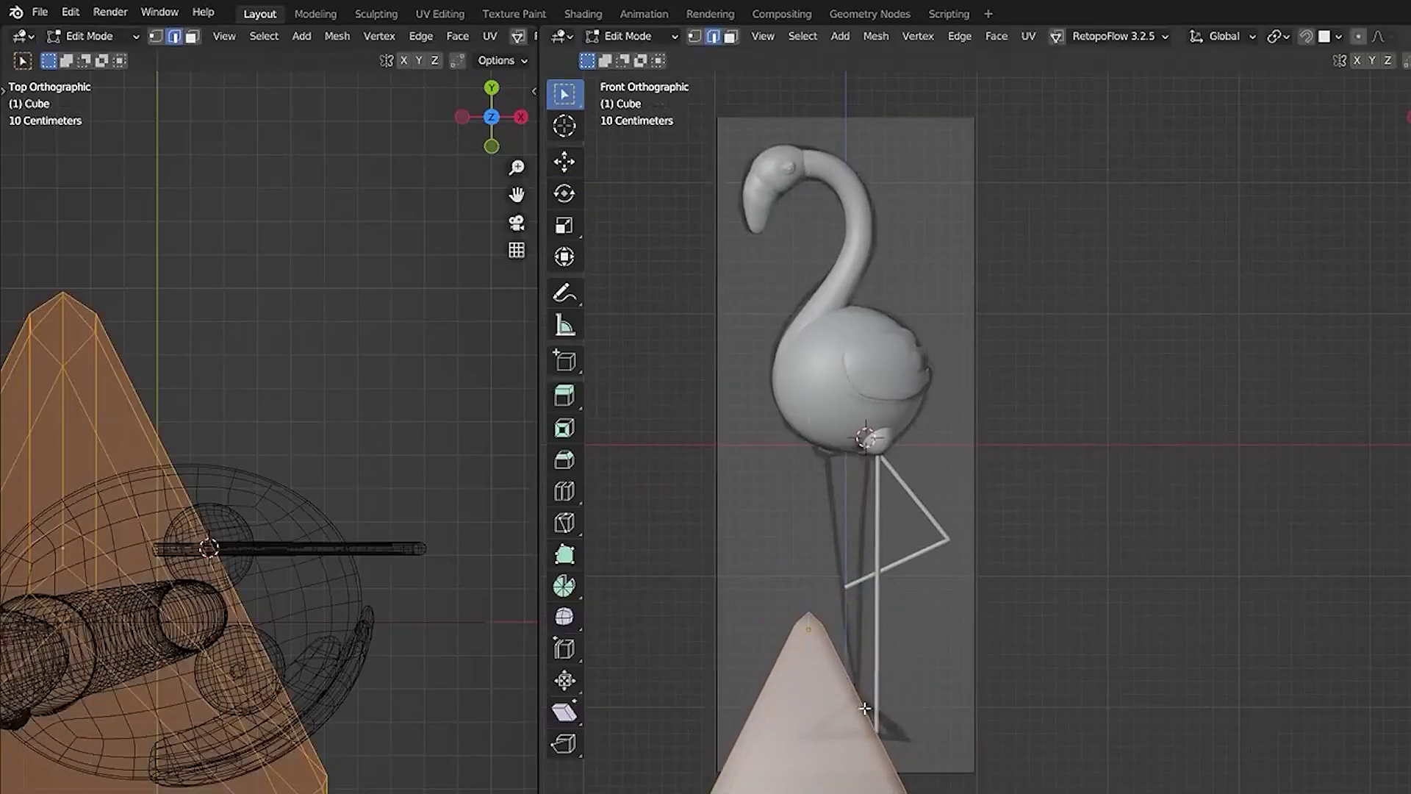
click(845, 684)
key(Tab)
Step: Rotate the foot 90° about the global Z axis and scale it uniformly to about 0.35
key(shift+space)
text(rr90z)
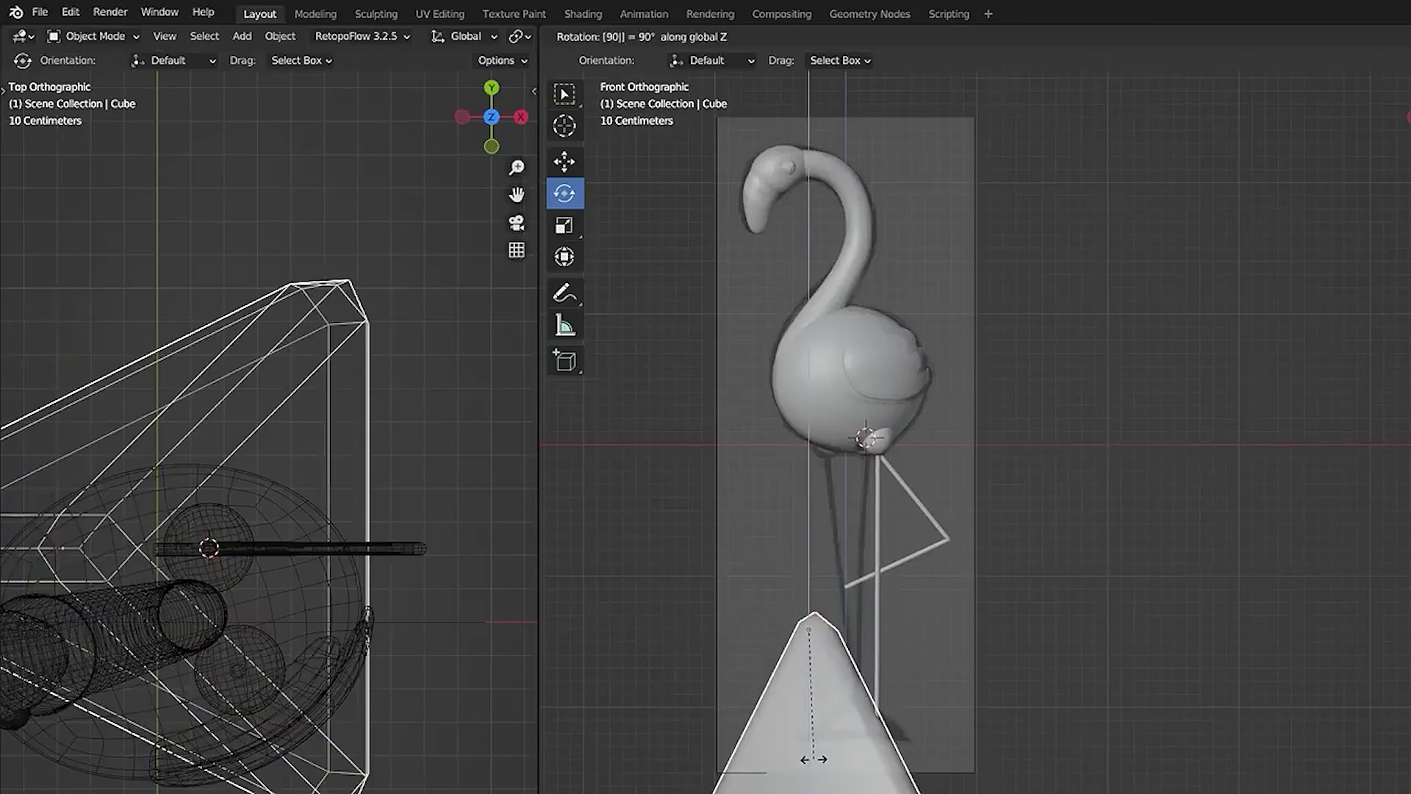
key(Return)
key(s)
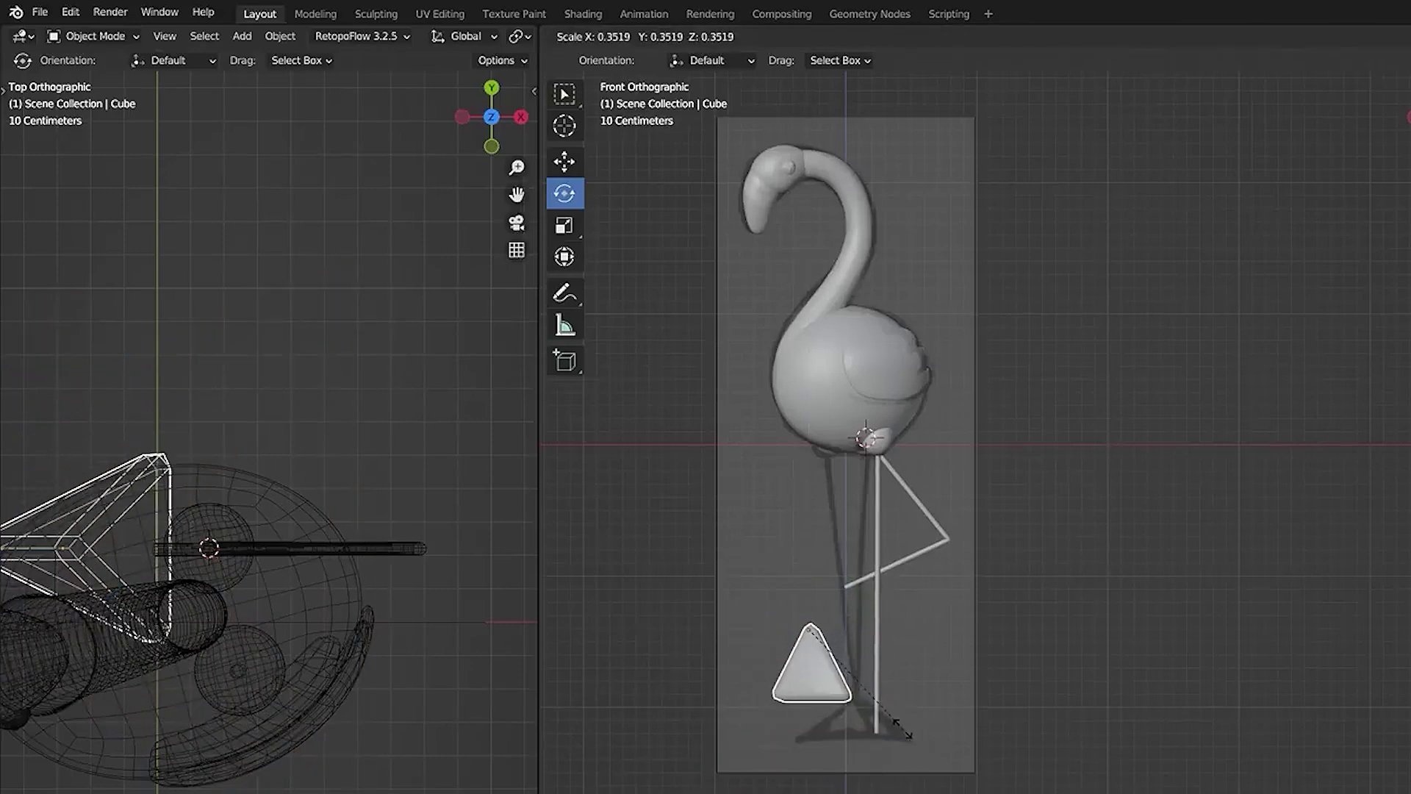
click(819, 680)
Step: Move the foot in the front view so its upper tip meets the lower end of the standing leg
scroll(902, 726, up, 6)
shift+middle_drag(902, 726, 991, 456)
key(g)
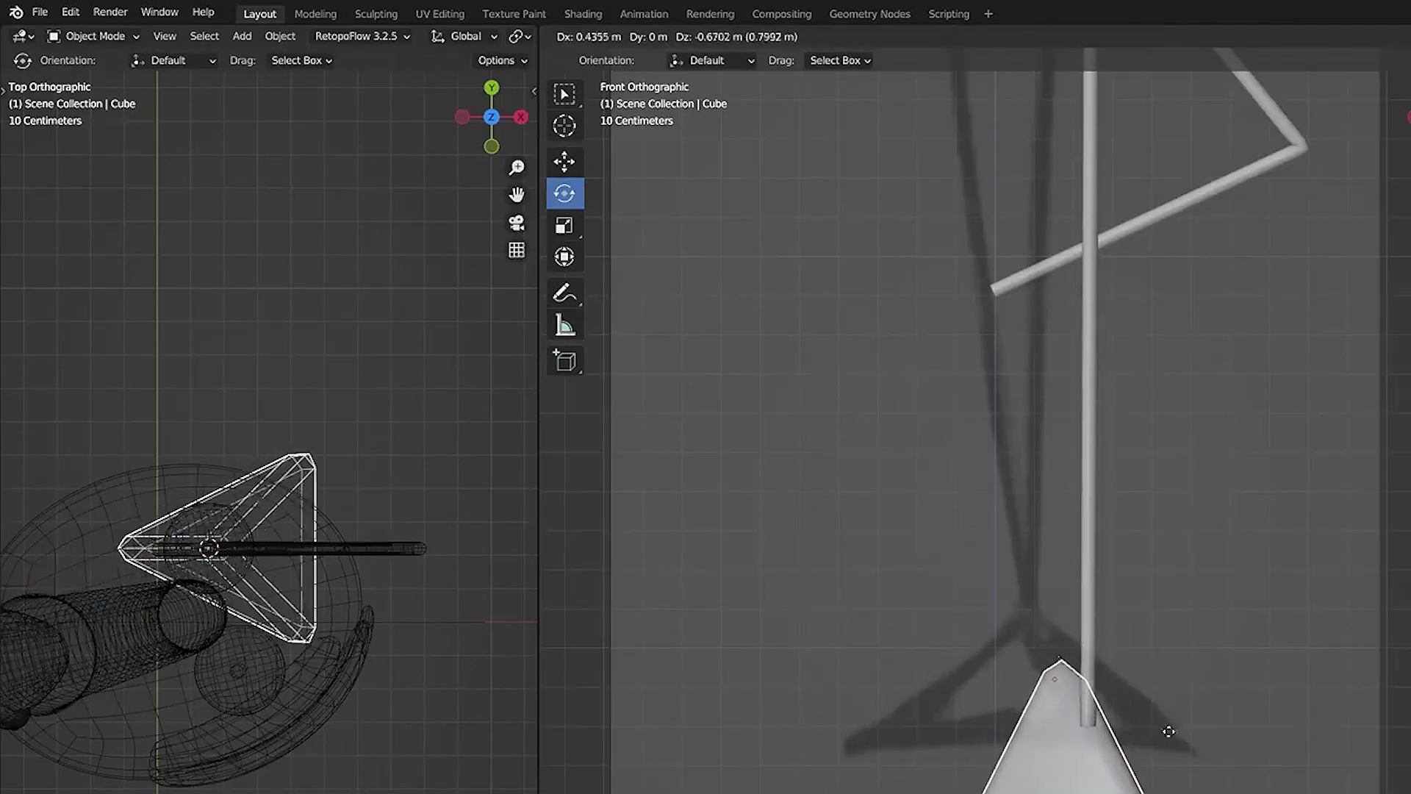
click(1194, 774)
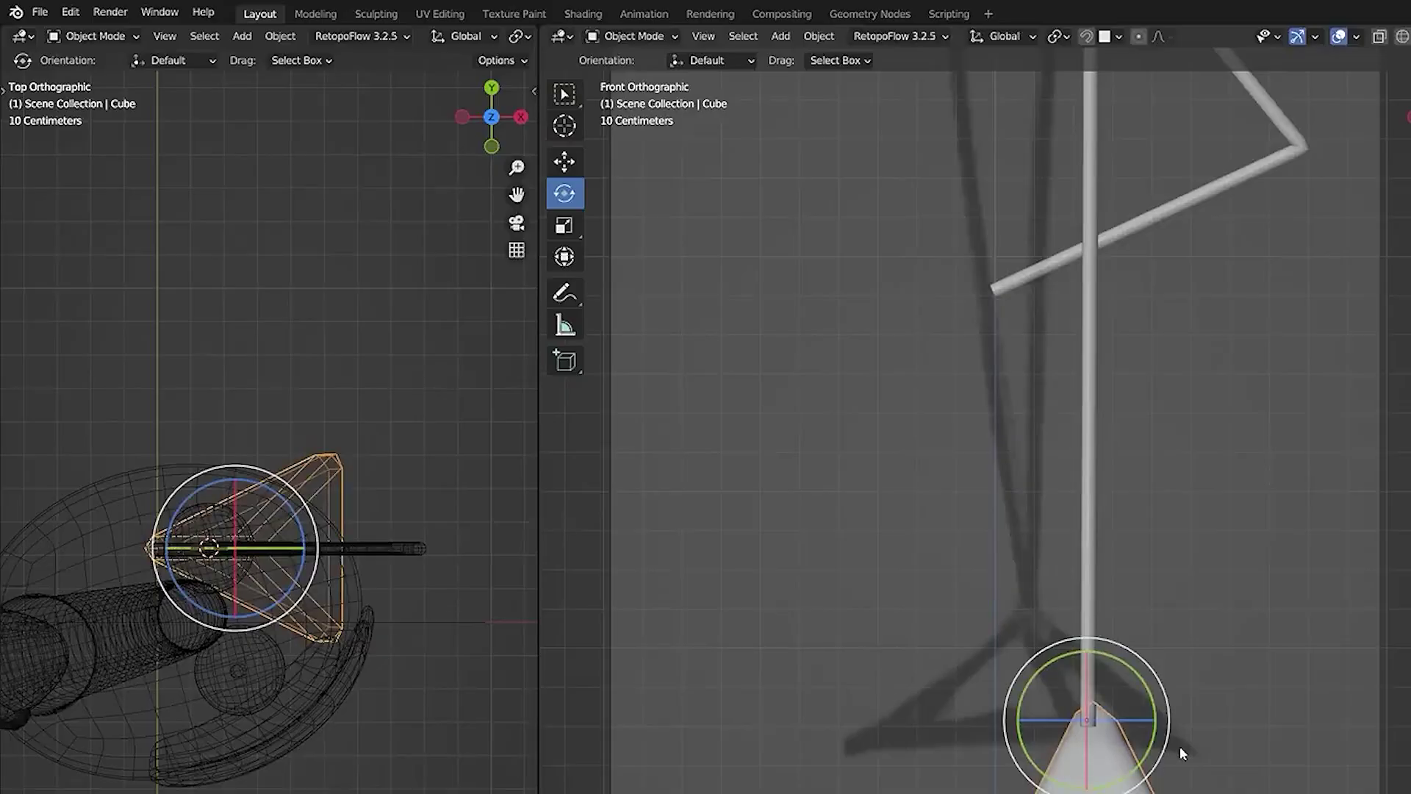
Step: In the right view, move the foot along -Y so its tip is centred under the standing leg
key(KP_3)
shift+middle_drag(795, 660, 1153, 634)
key(g)
key(y)
key(x)
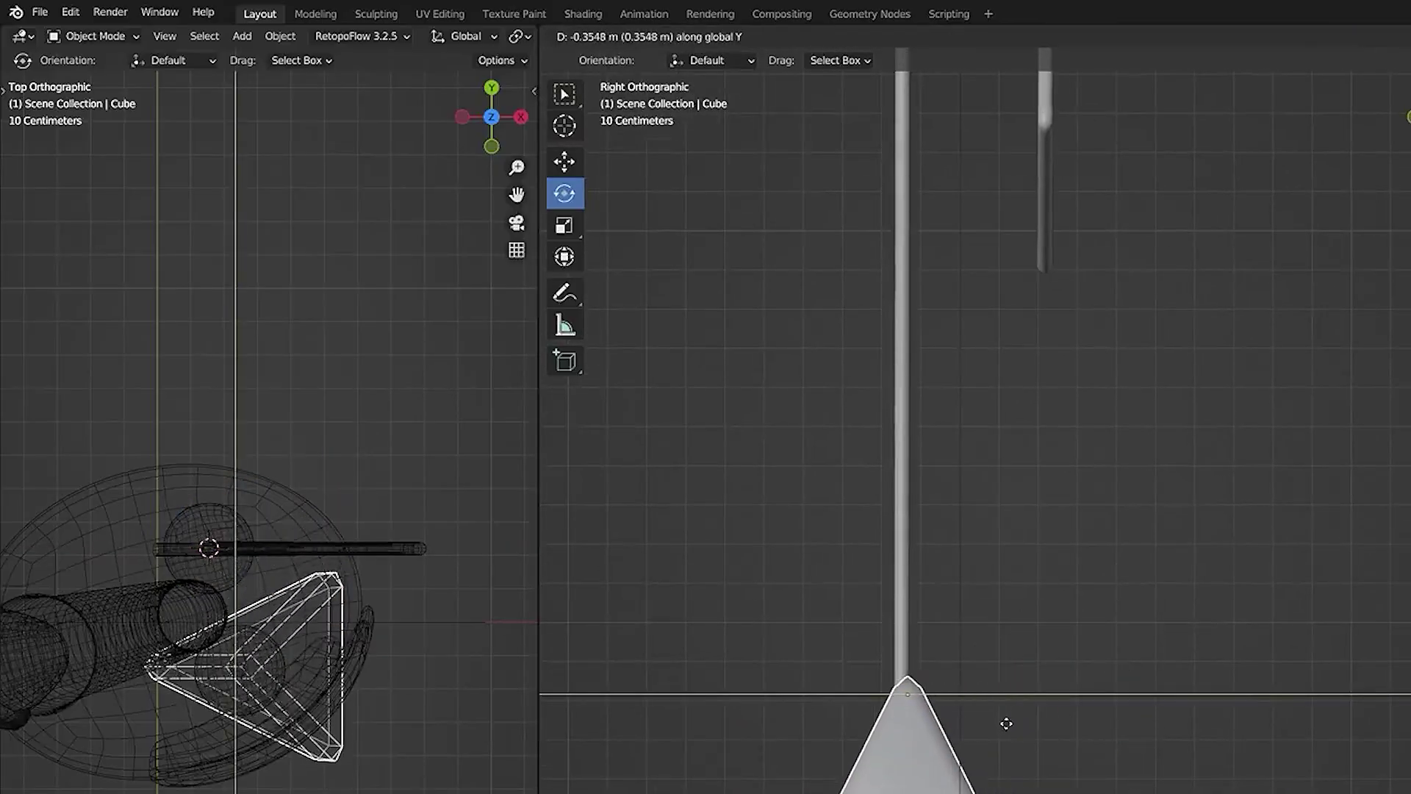
click(1002, 722)
Step: In wireframe front view, select the foot's base vertices and move them about 0.25 m toward -X so the toe extends forward
key(KP_1)
scroll(1046, 715, down, 3)
scroll(1045, 715, up, 3)
shift+middle_drag(1073, 792, 1028, 703)
click(1028, 697)
key(Tab)
key(z)
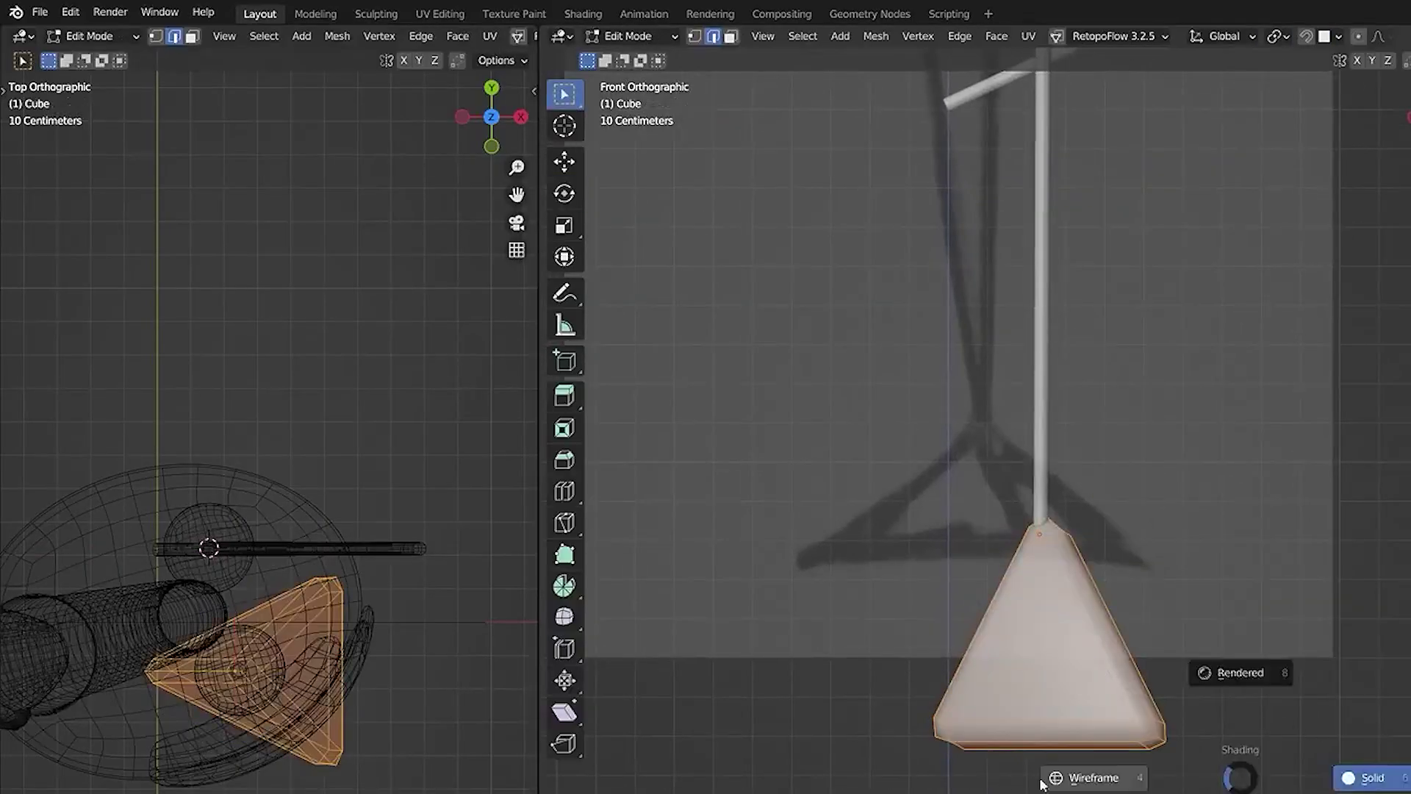
click(1075, 776)
drag(819, 660, 1163, 790)
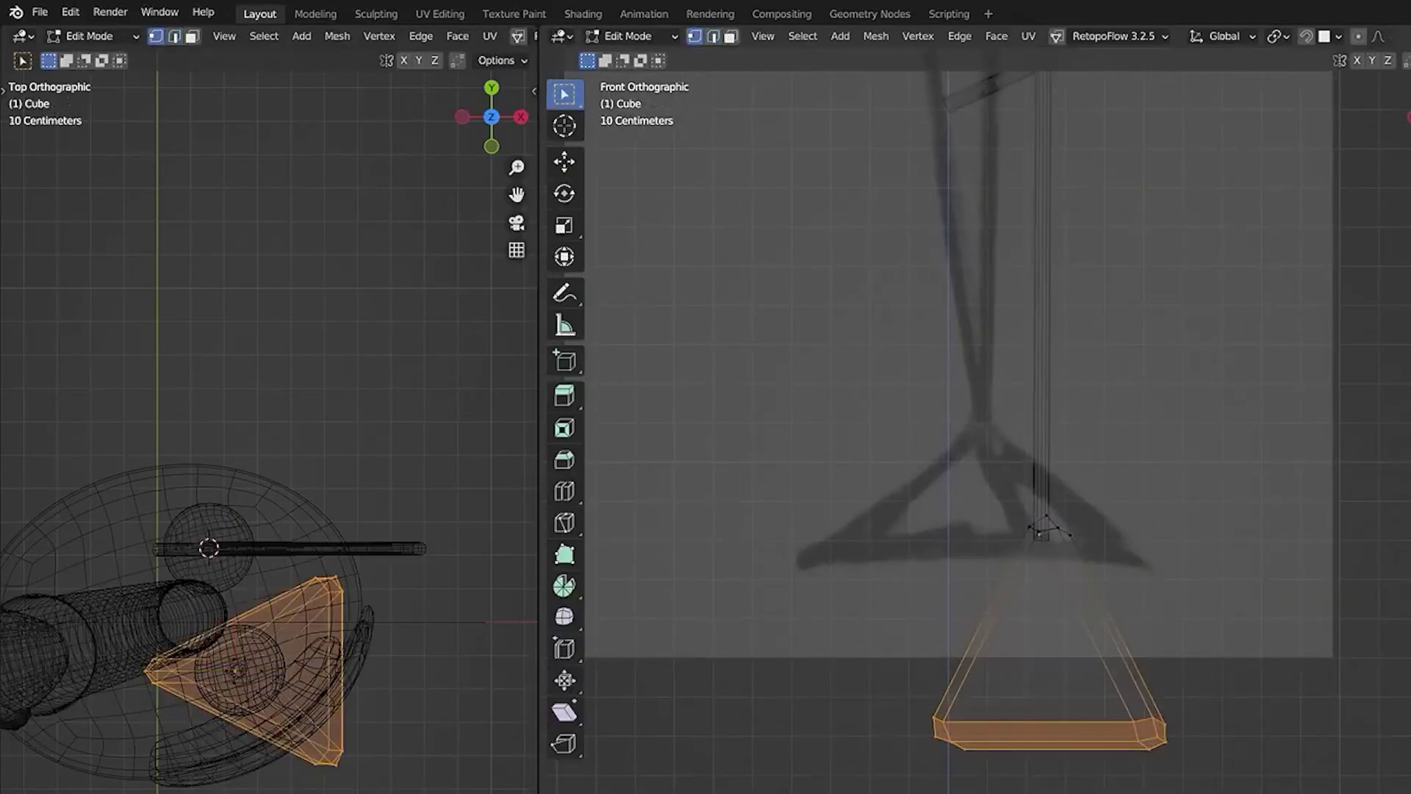
key(g)
key(x)
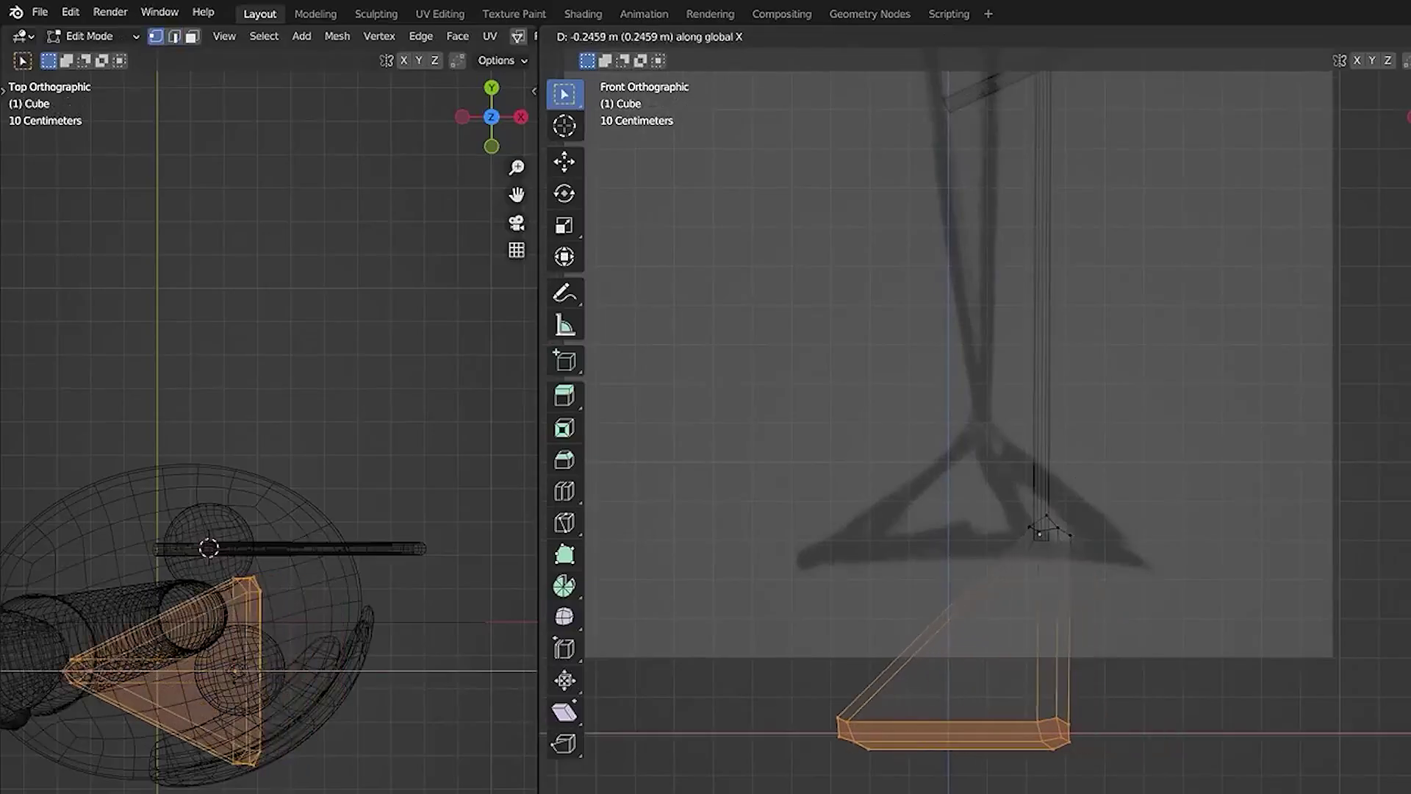
key(Return)
key(alt+a)
Step: Raise the foot's base vertices about 0.32 m along Z to flatten the foot
drag(755, 689, 1080, 790)
key(g)
key(z)
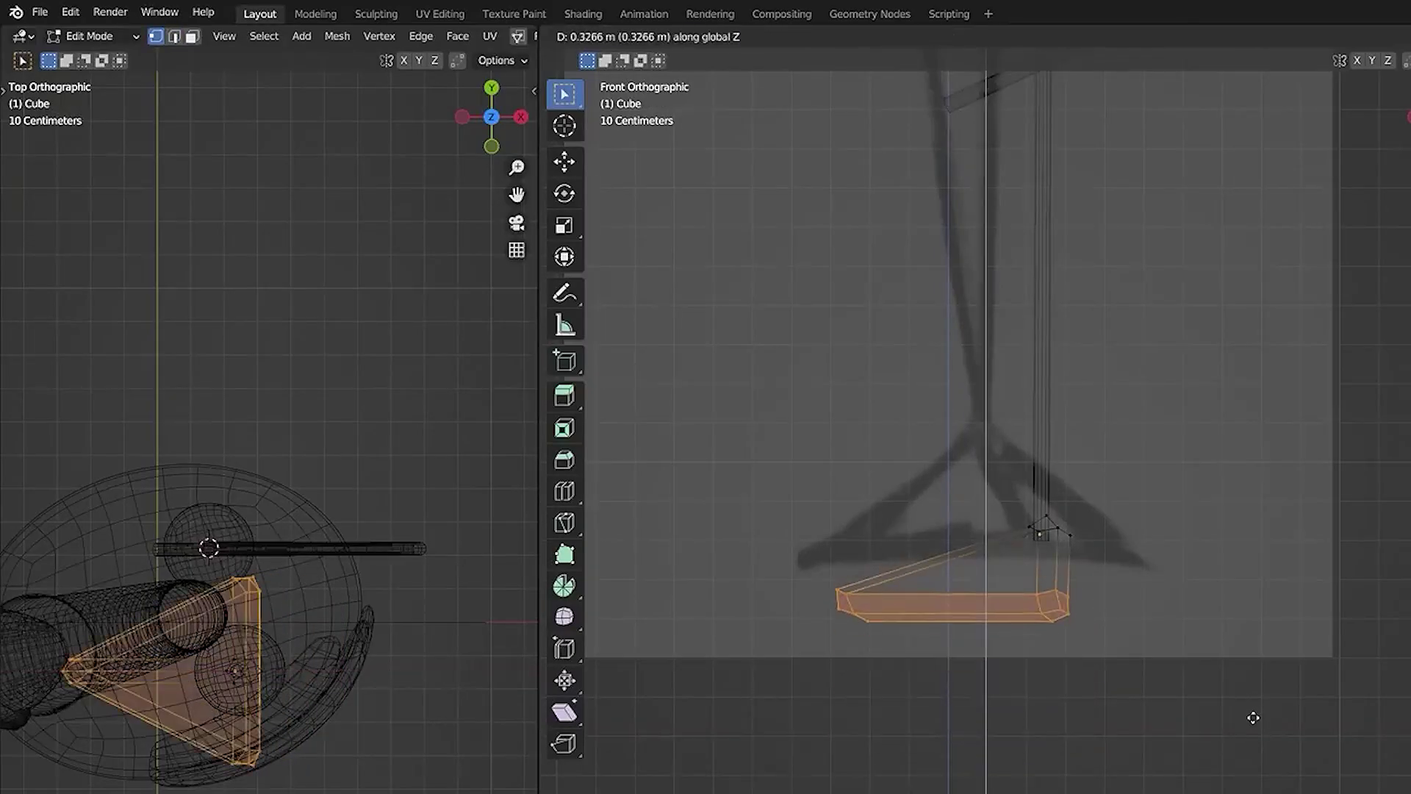
click(1250, 722)
Step: Select the foot's topmost vertex at the ankle and move it slightly, about 0.01 m in X and 0.02 m down
drag(1003, 487, 1222, 550)
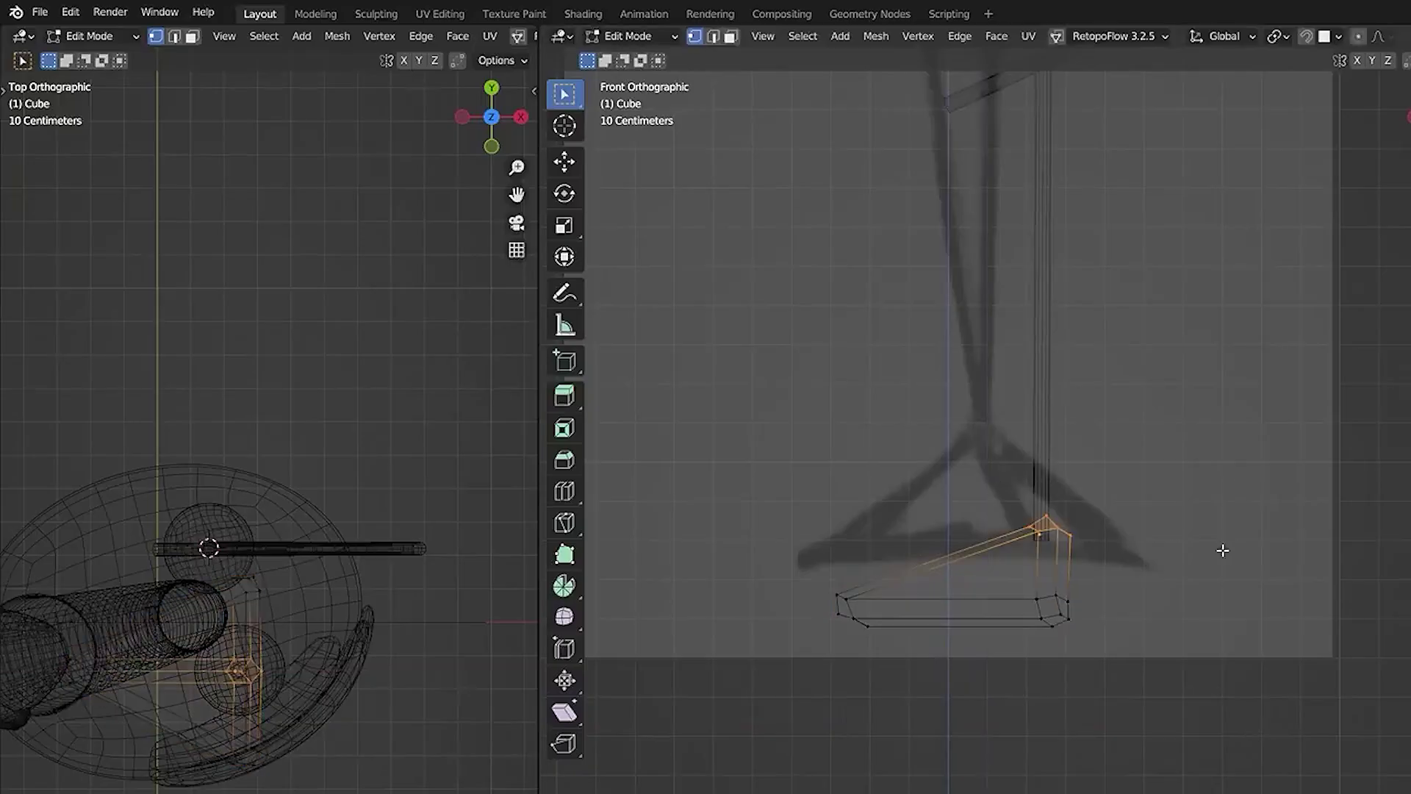
scroll(1149, 548, up, 9)
drag(1105, 535, 1293, 595)
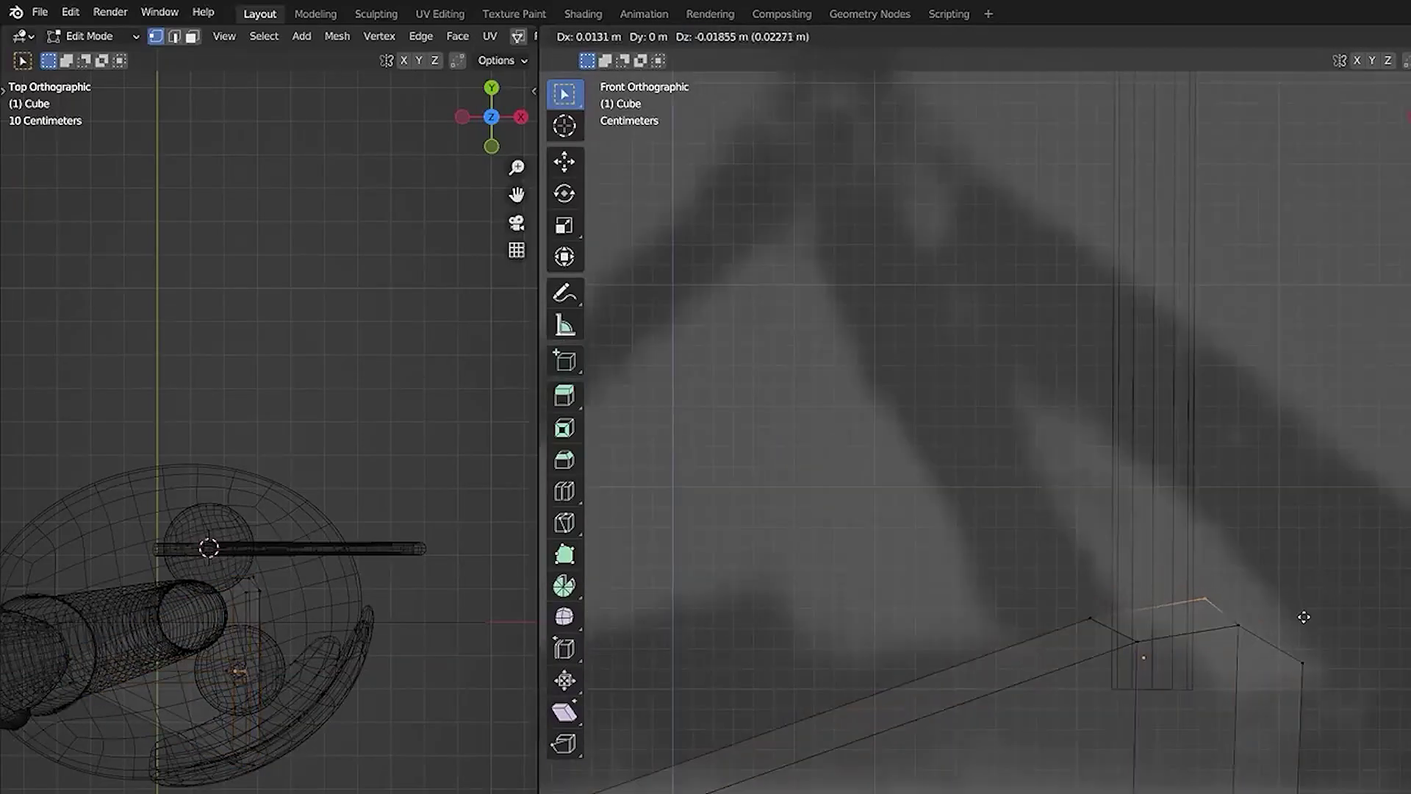
click(1292, 617)
scroll(1231, 699, down, 3)
Step: Return to object mode with solid shading and add a level 2 subdivision surface to the foot
key(Tab)
scroll(1073, 699, down, 5)
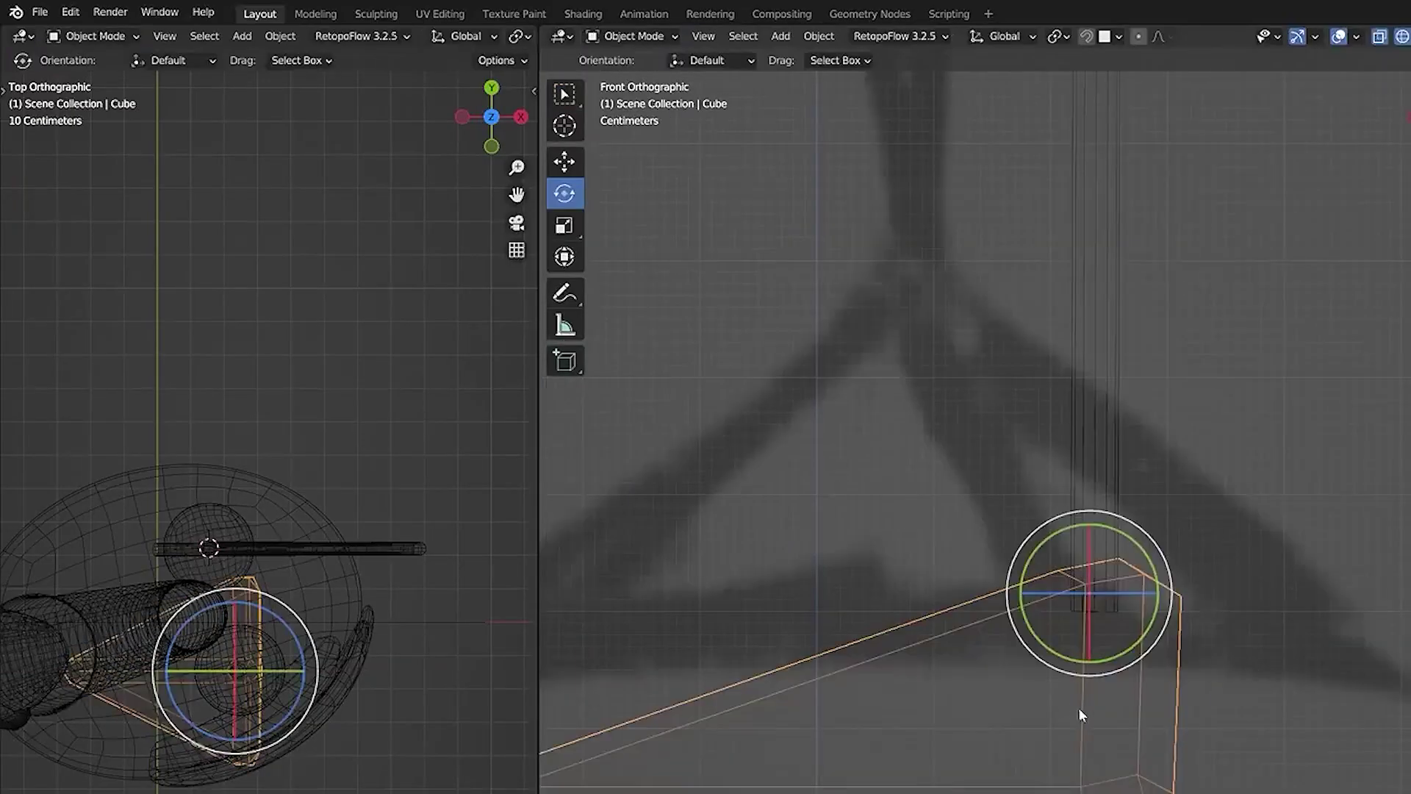
click(987, 707)
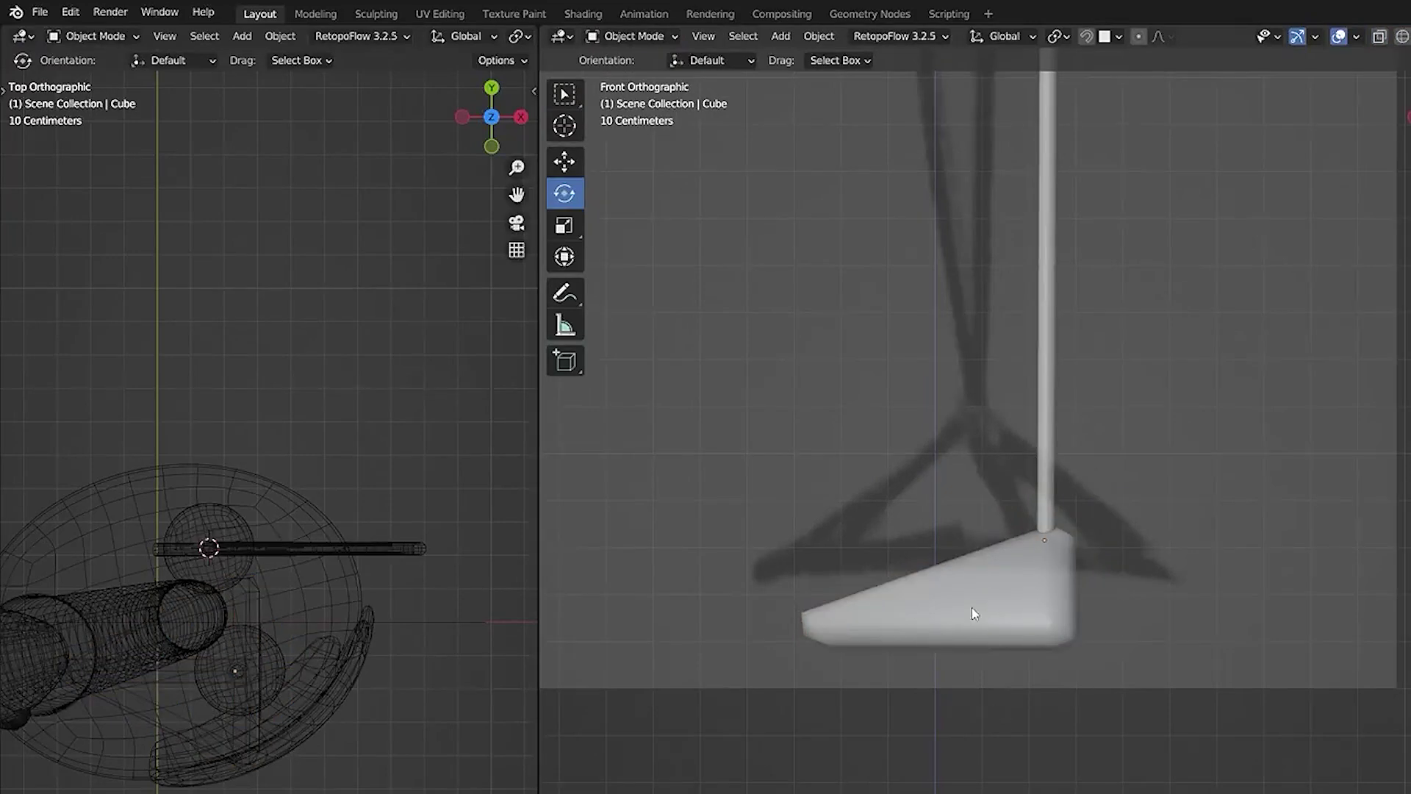
click(971, 610)
key(ctrl+2)
click(1045, 694)
Step: Duplicate the foot and move the copy up to the lower end of the bent leg in the front view
middle_drag(1045, 693, 913, 693)
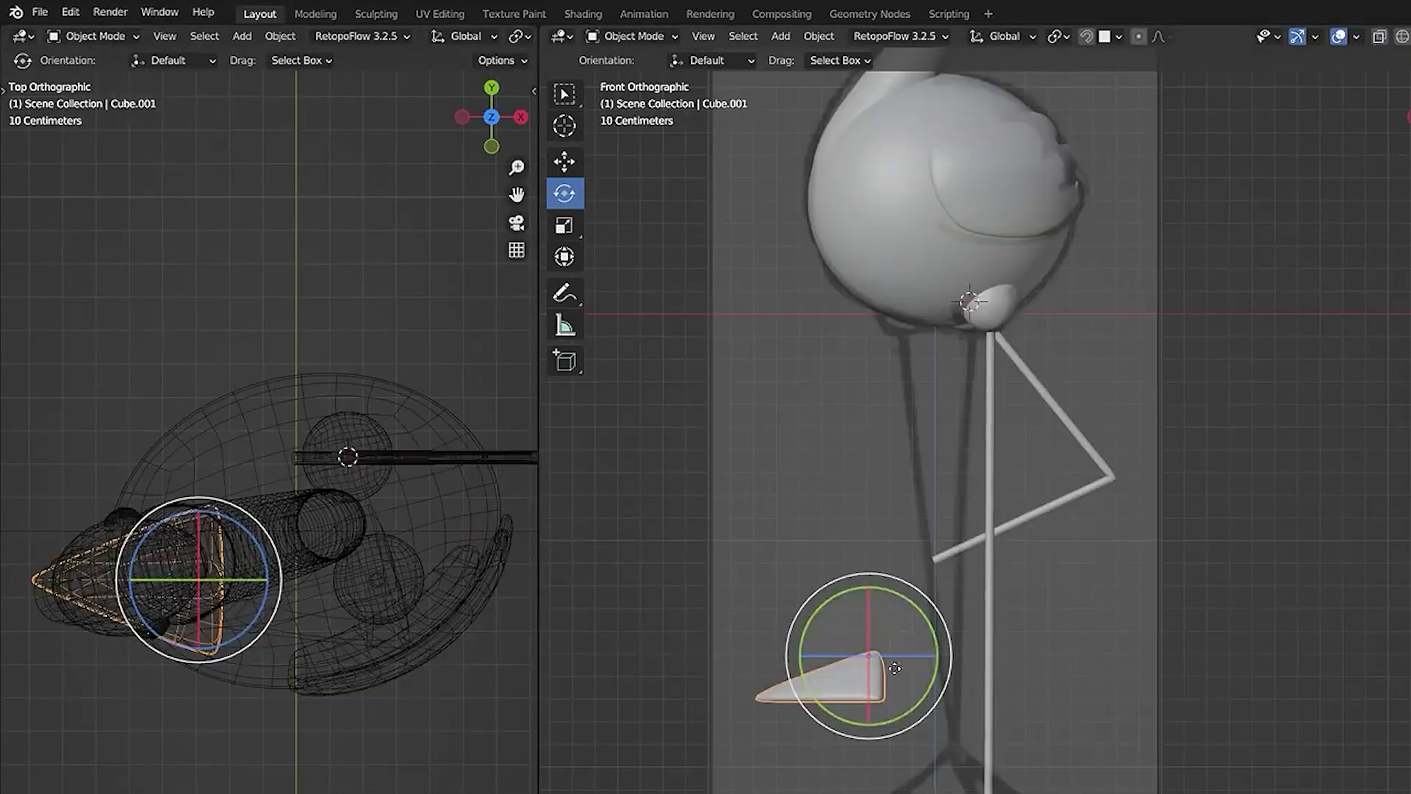
key(g)
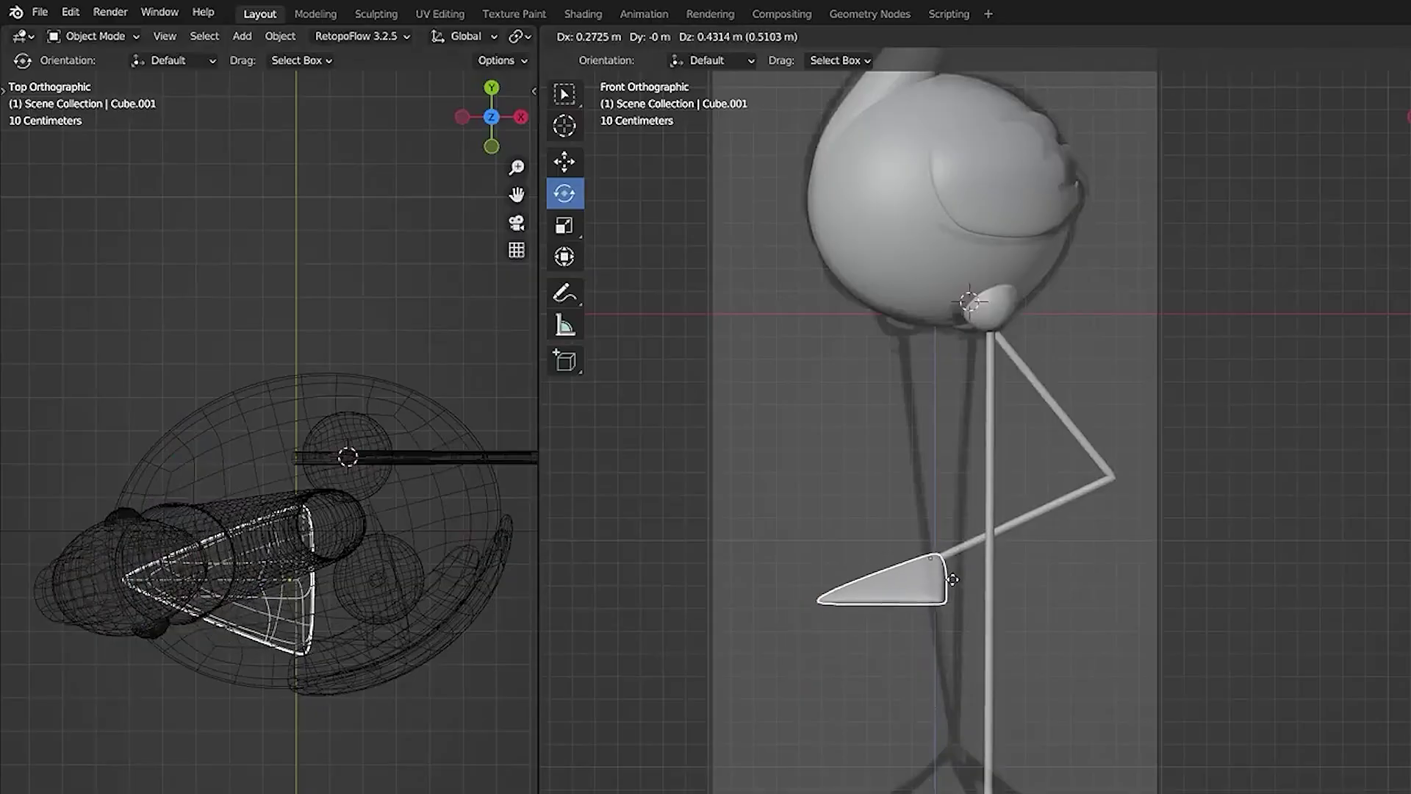
click(950, 573)
Step: In wireframe top view, move the copied foot about 0.37 m along Y so it lines up with the bent leg
key(KP_7)
key(z)
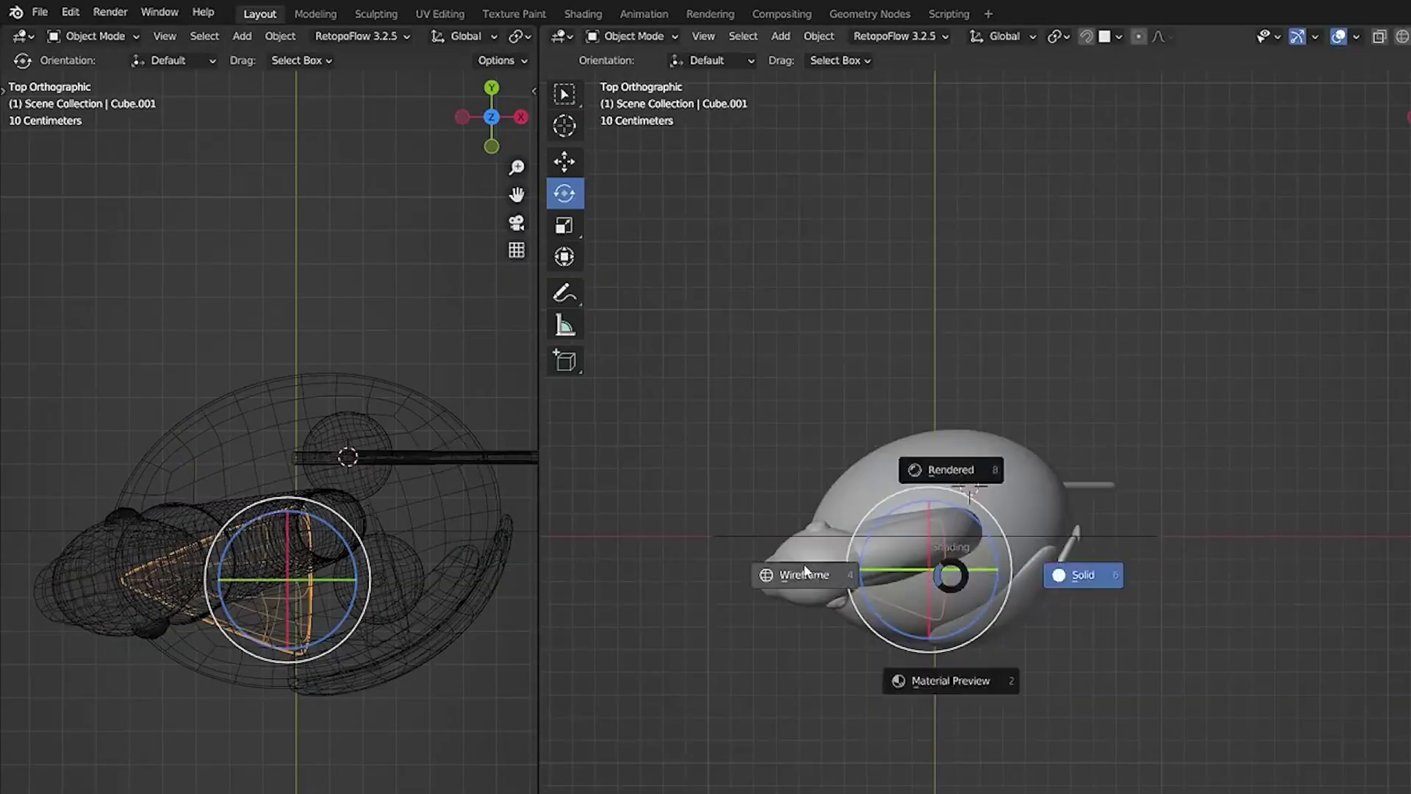
click(811, 567)
scroll(948, 529, up, 5)
key(g)
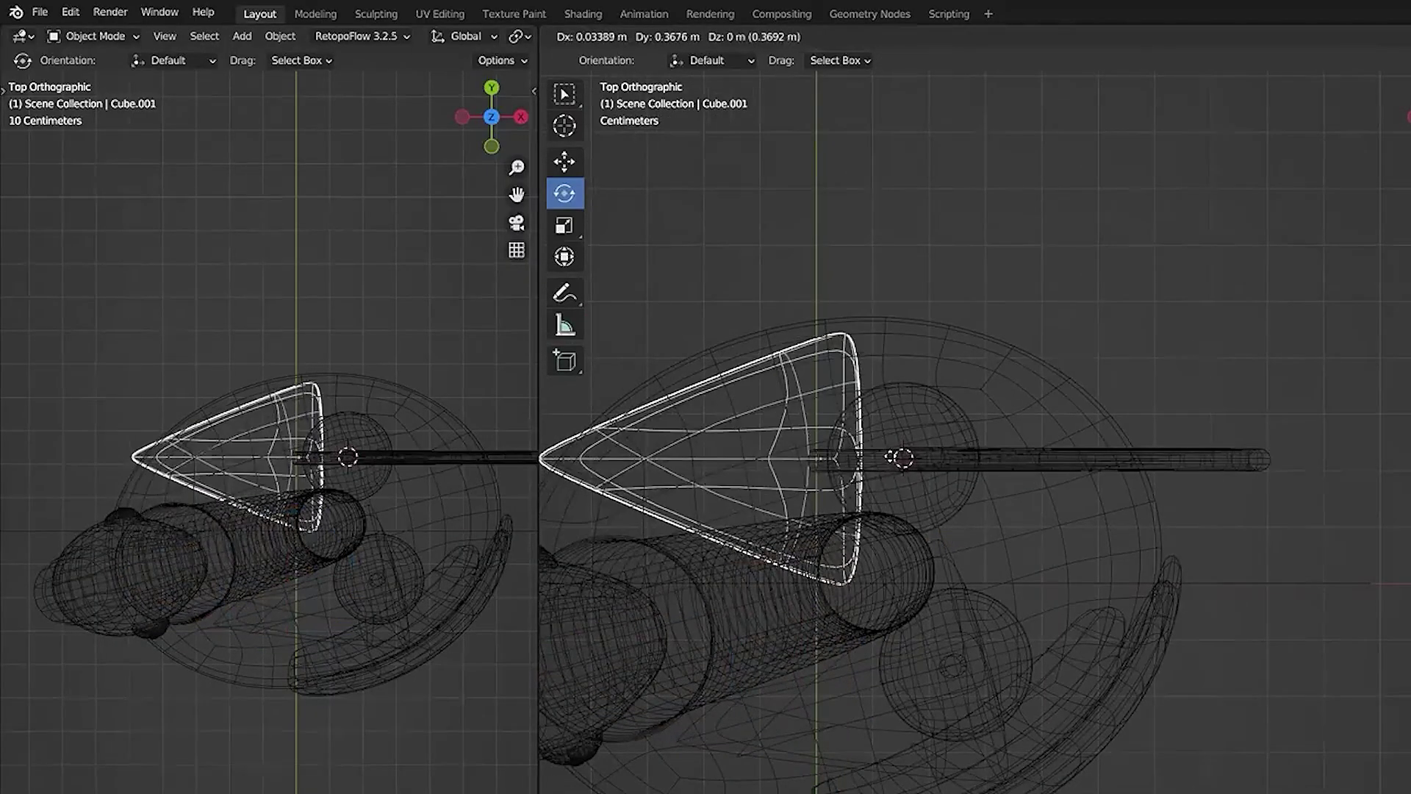
click(888, 460)
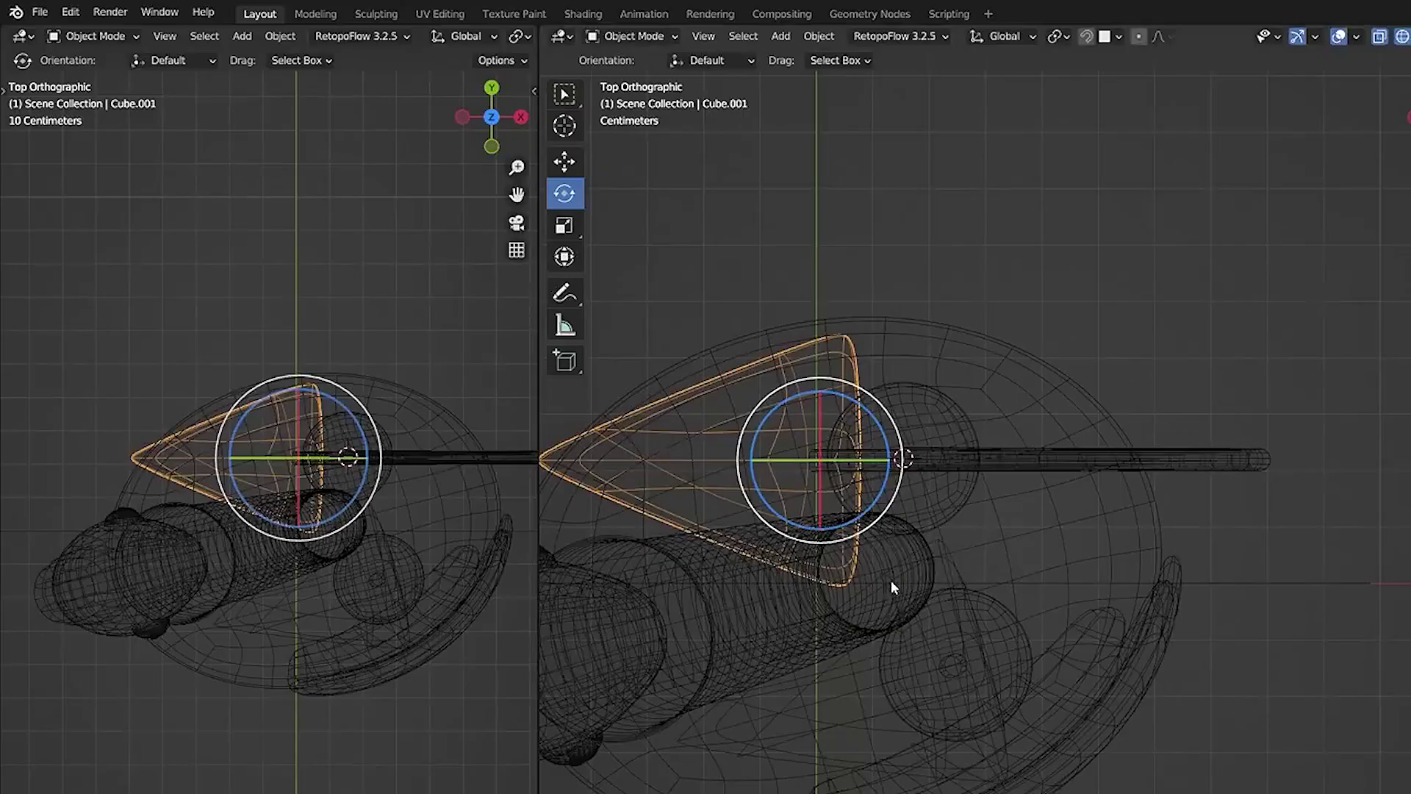
Step: Add the bent leg to the selection and rotate it together with its foot about 15° counterclockwise in the top view
shift+click(1200, 461)
key(r)
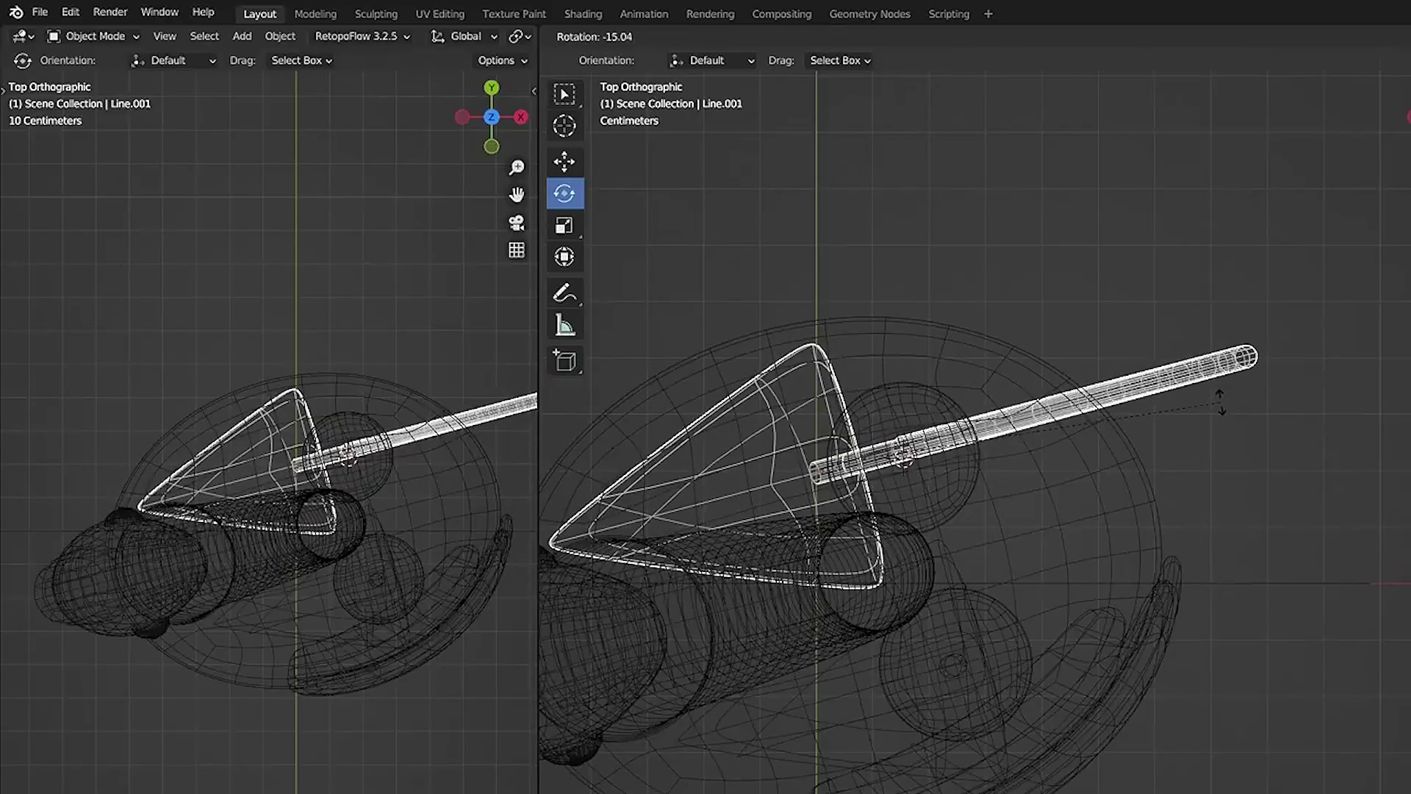
click(1217, 401)
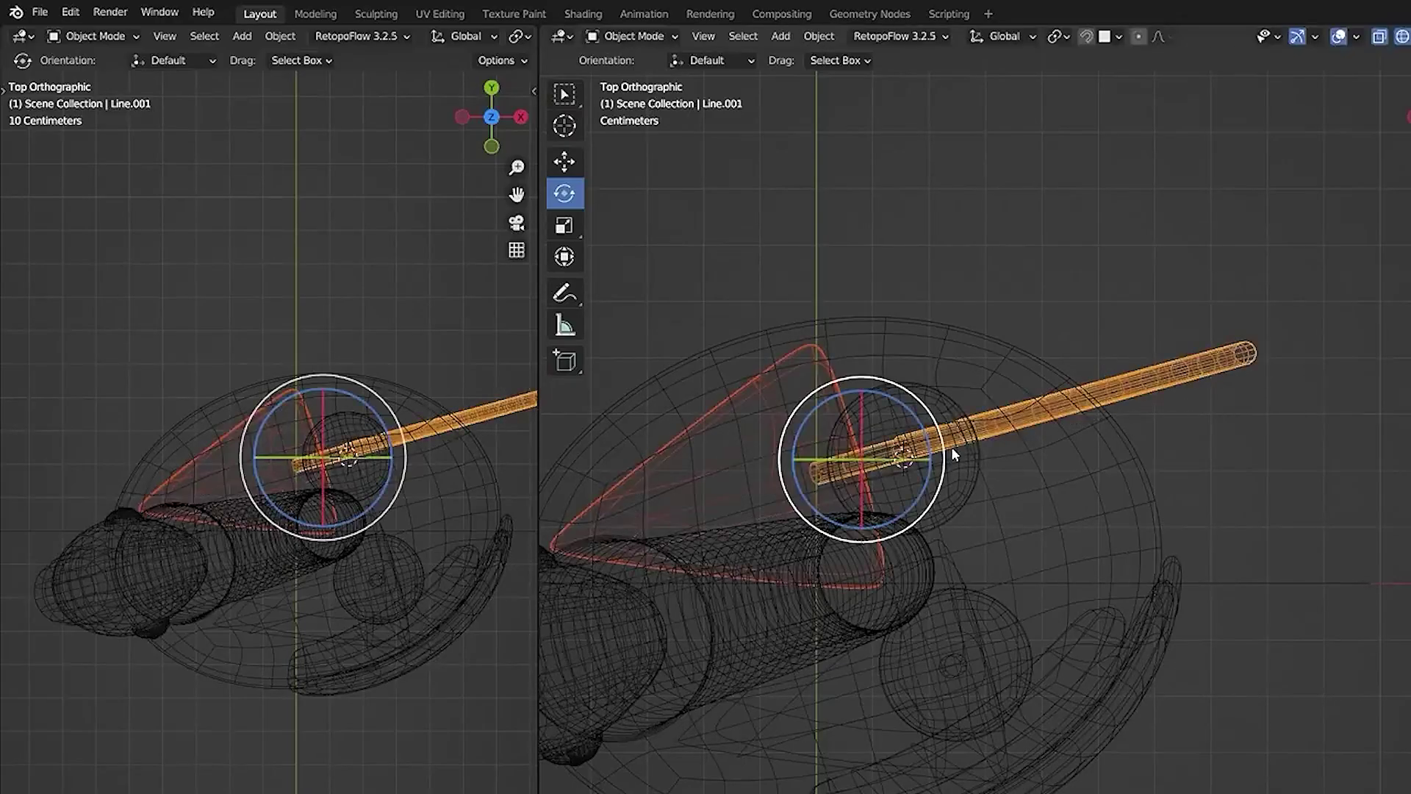
Step: Rotate the copied foot in the front view so it hangs downward, and move it about 0.12 m onto the bent leg's end
key(KP_1)
click(781, 734)
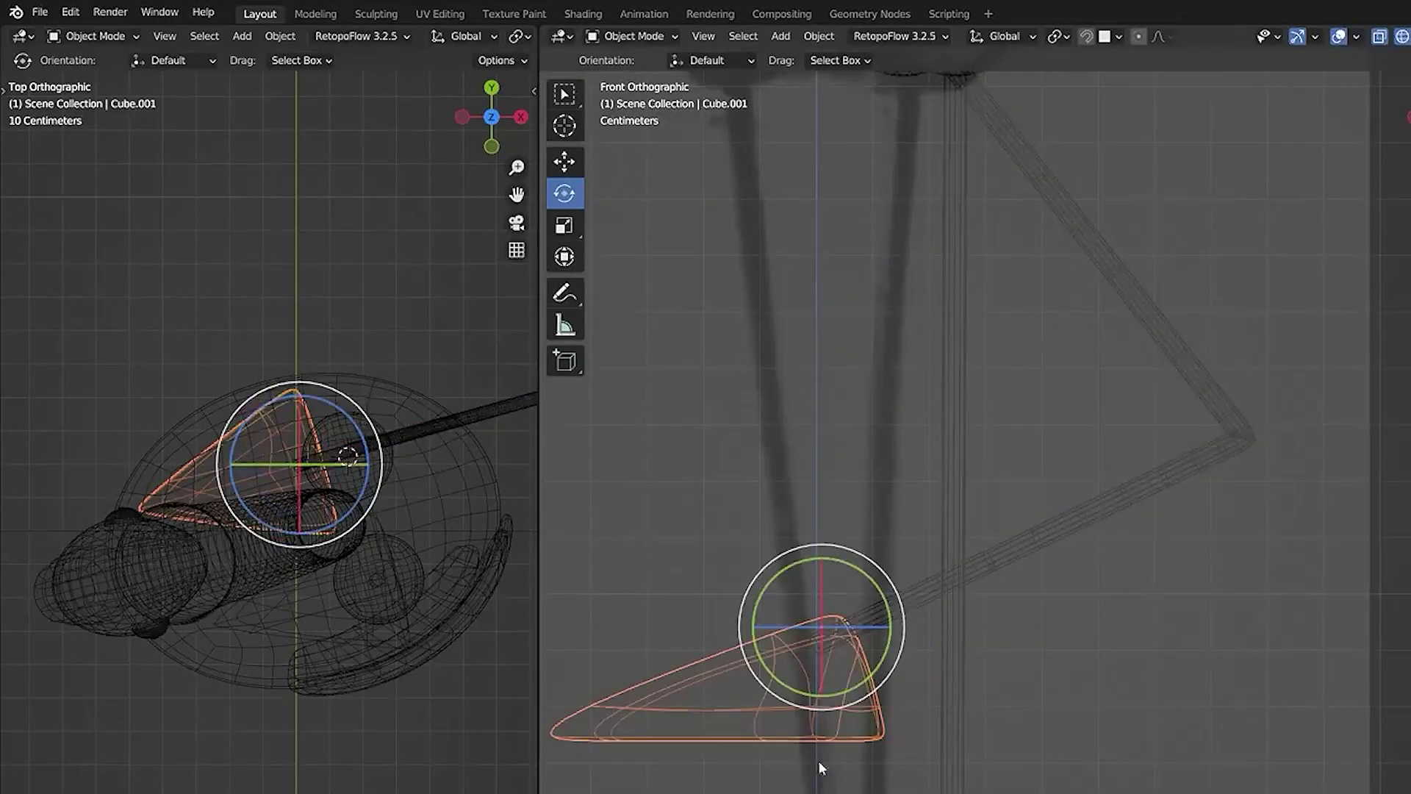
drag(892, 621, 878, 571)
key(g)
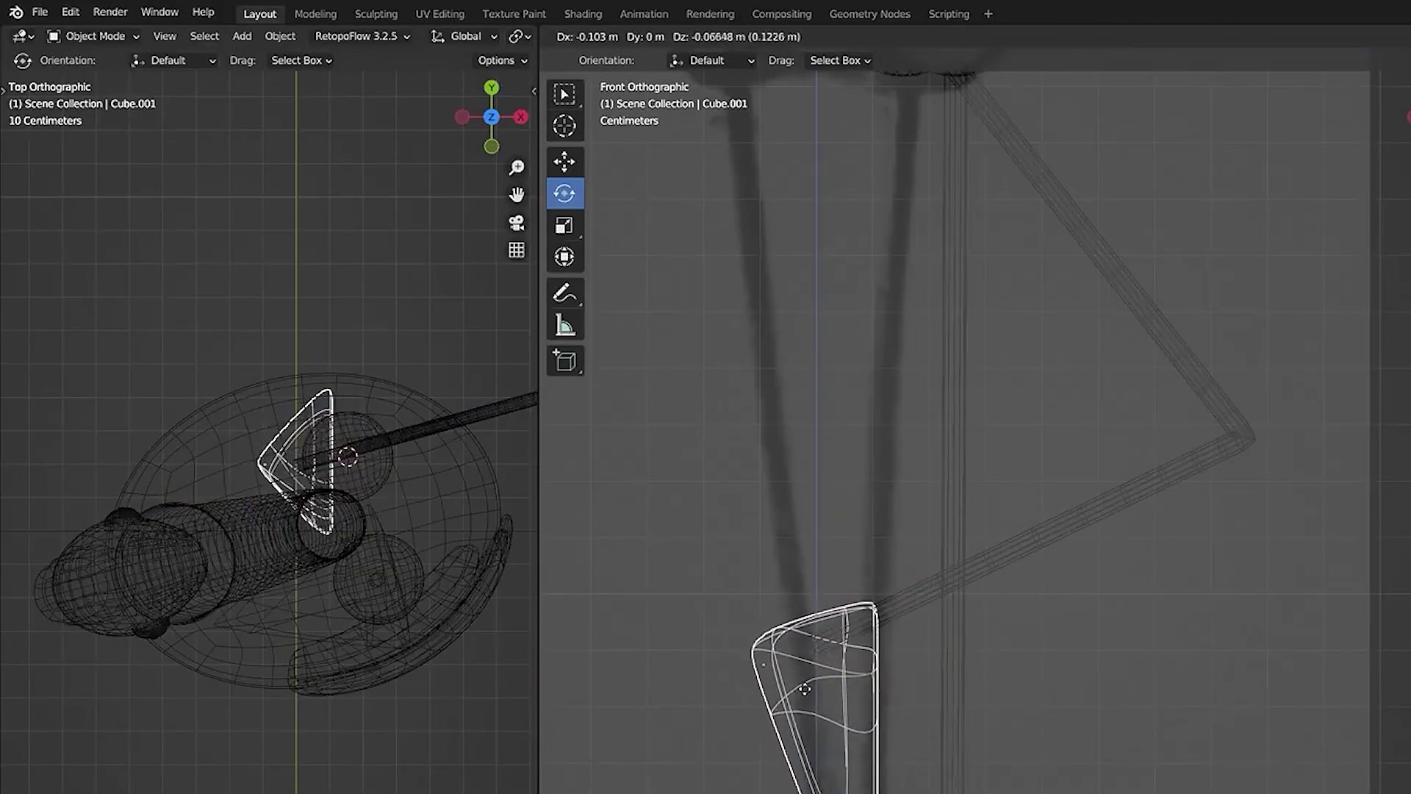
click(800, 688)
Step: Deselect the foot and switch the front view from wireframe to solid shading
scroll(953, 724, down, 5)
click(954, 723)
key(z)
click(996, 641)
key(z)
click(1170, 690)
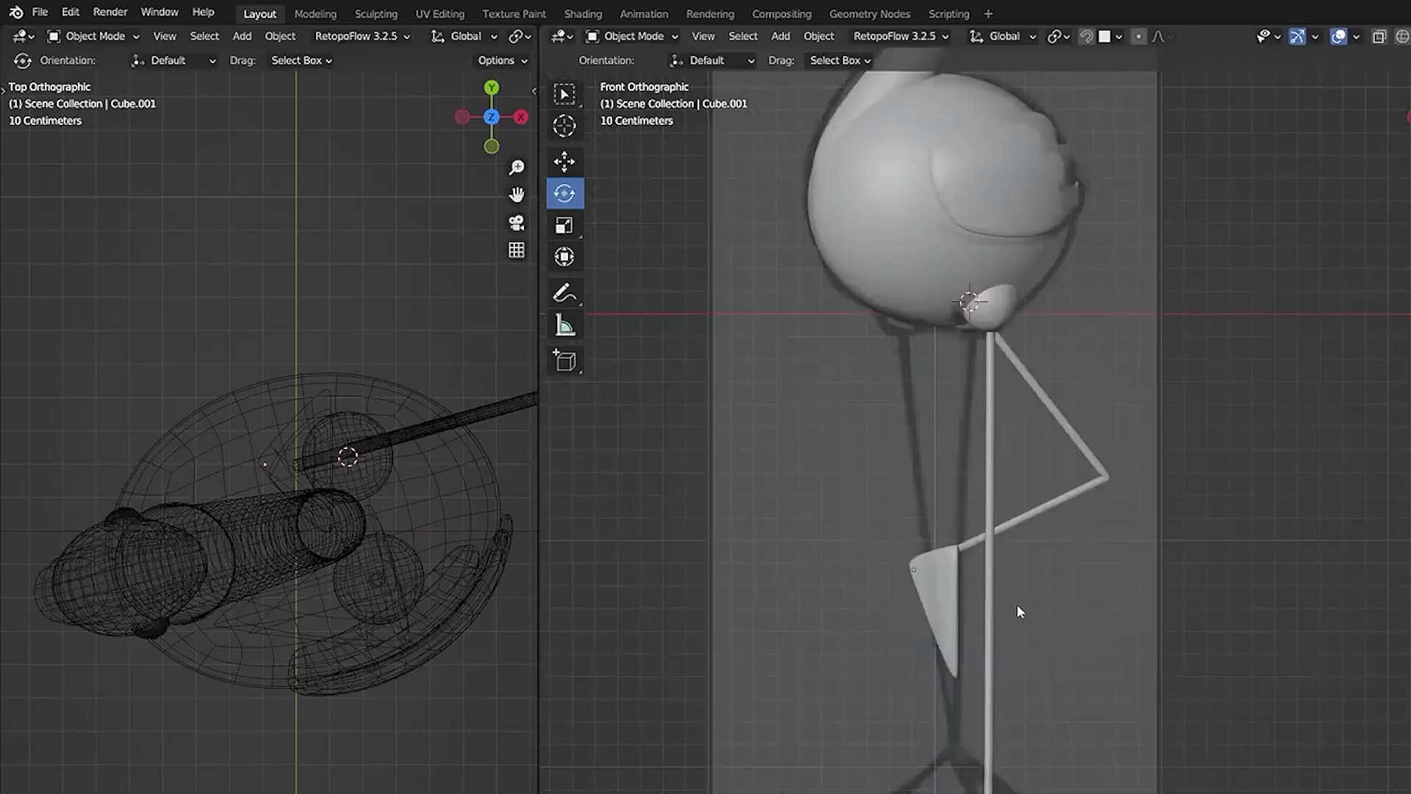
scroll(1021, 614, down, 4)
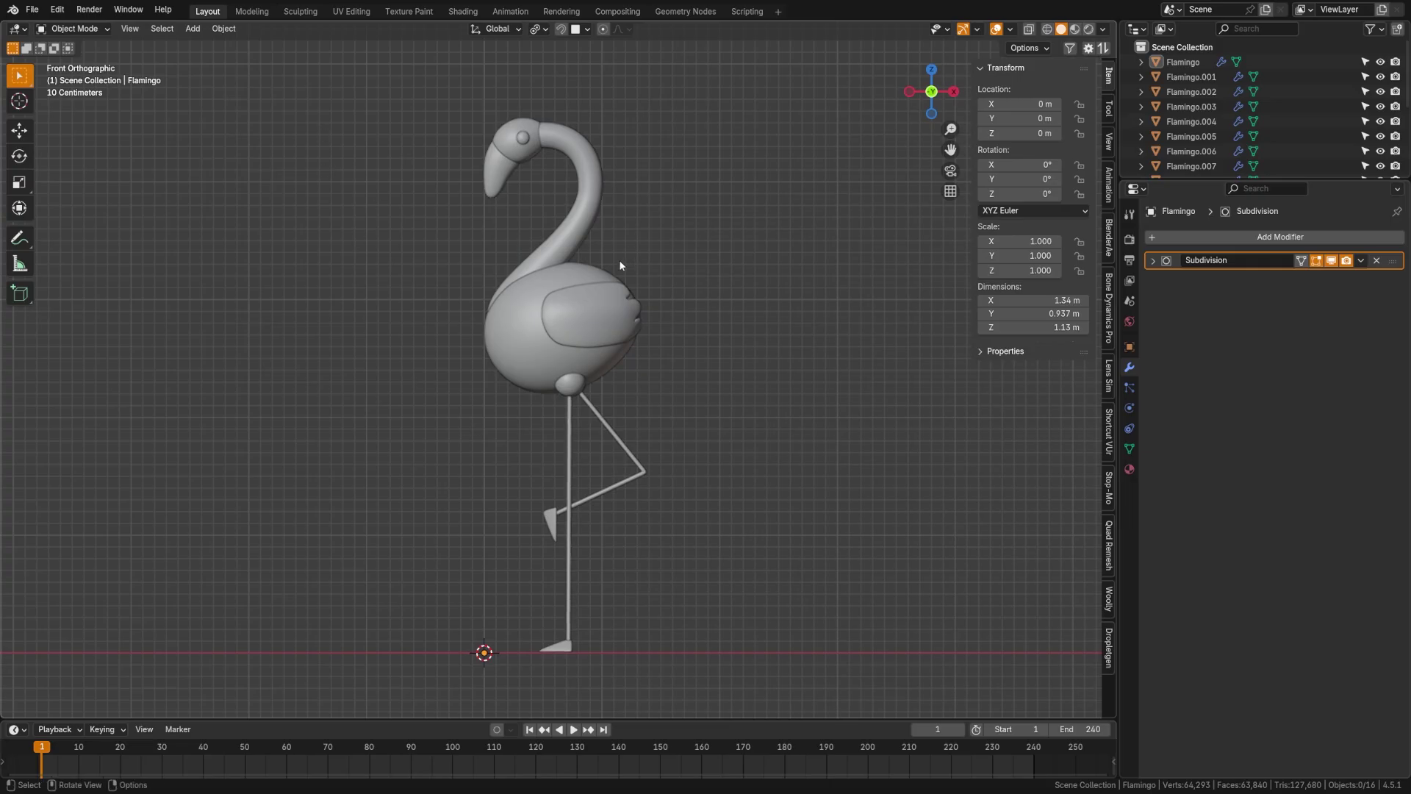
Step: Select all the flamingo's objects and convert them to mesh, checking the resulting geometry in wireframe
drag(373, 124, 717, 687)
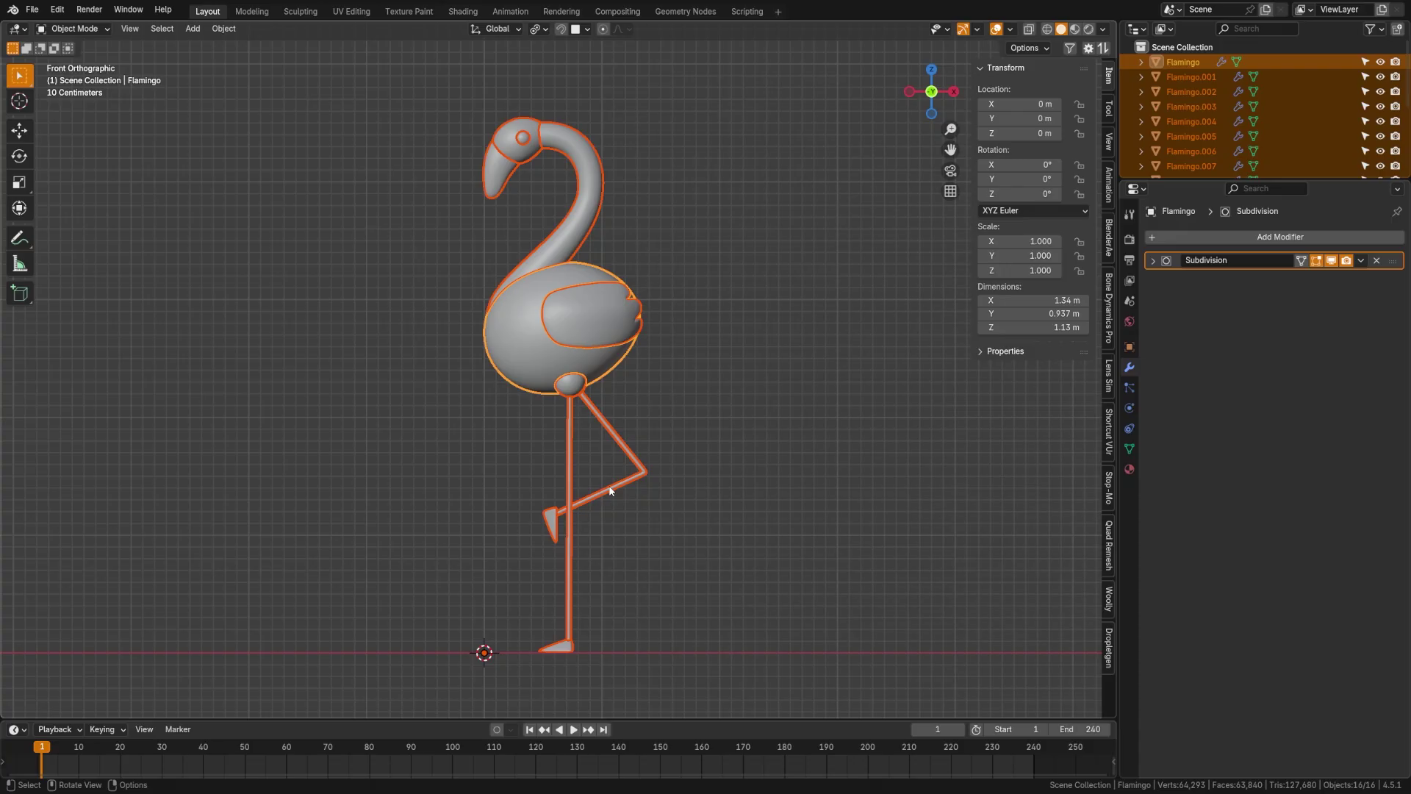
click(223, 28)
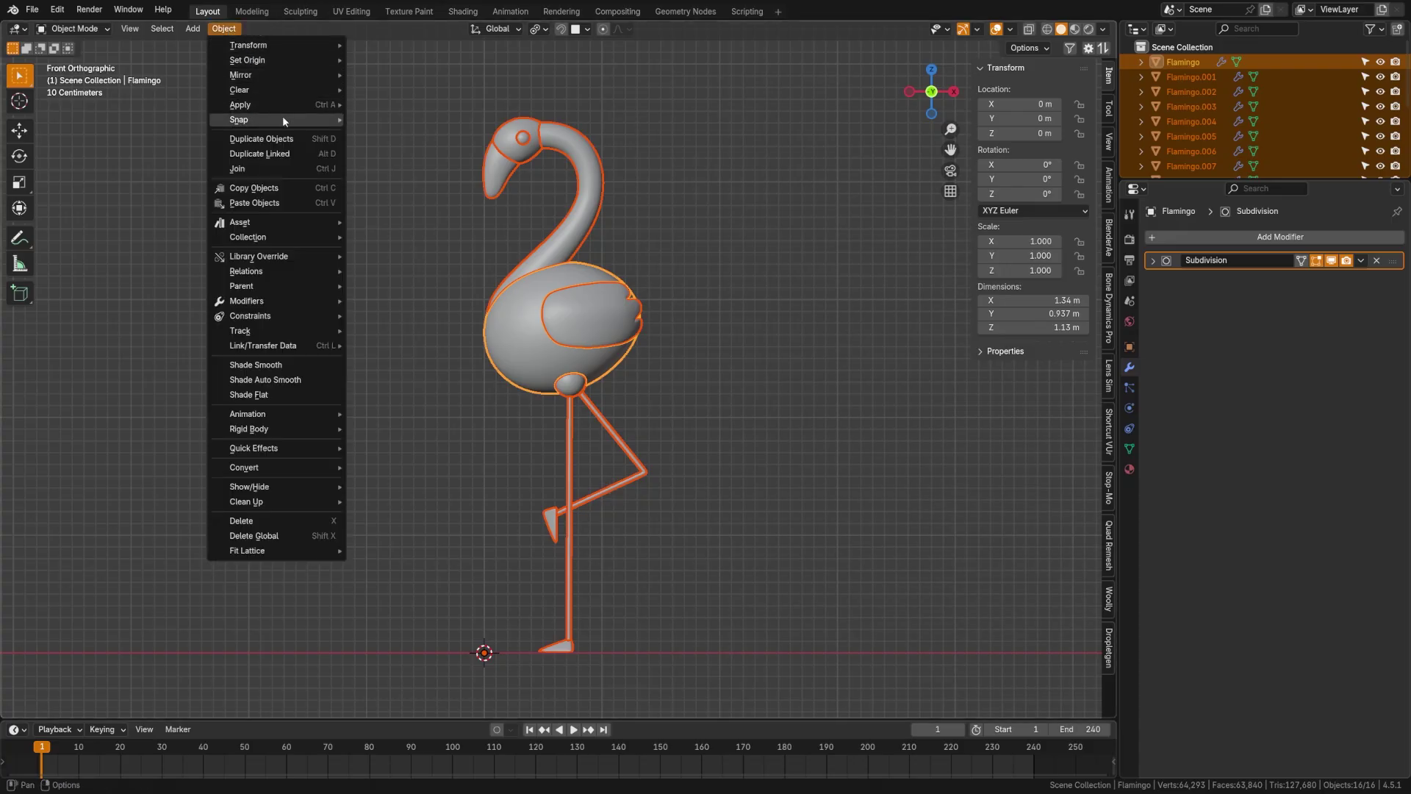
mouse_move(284, 119)
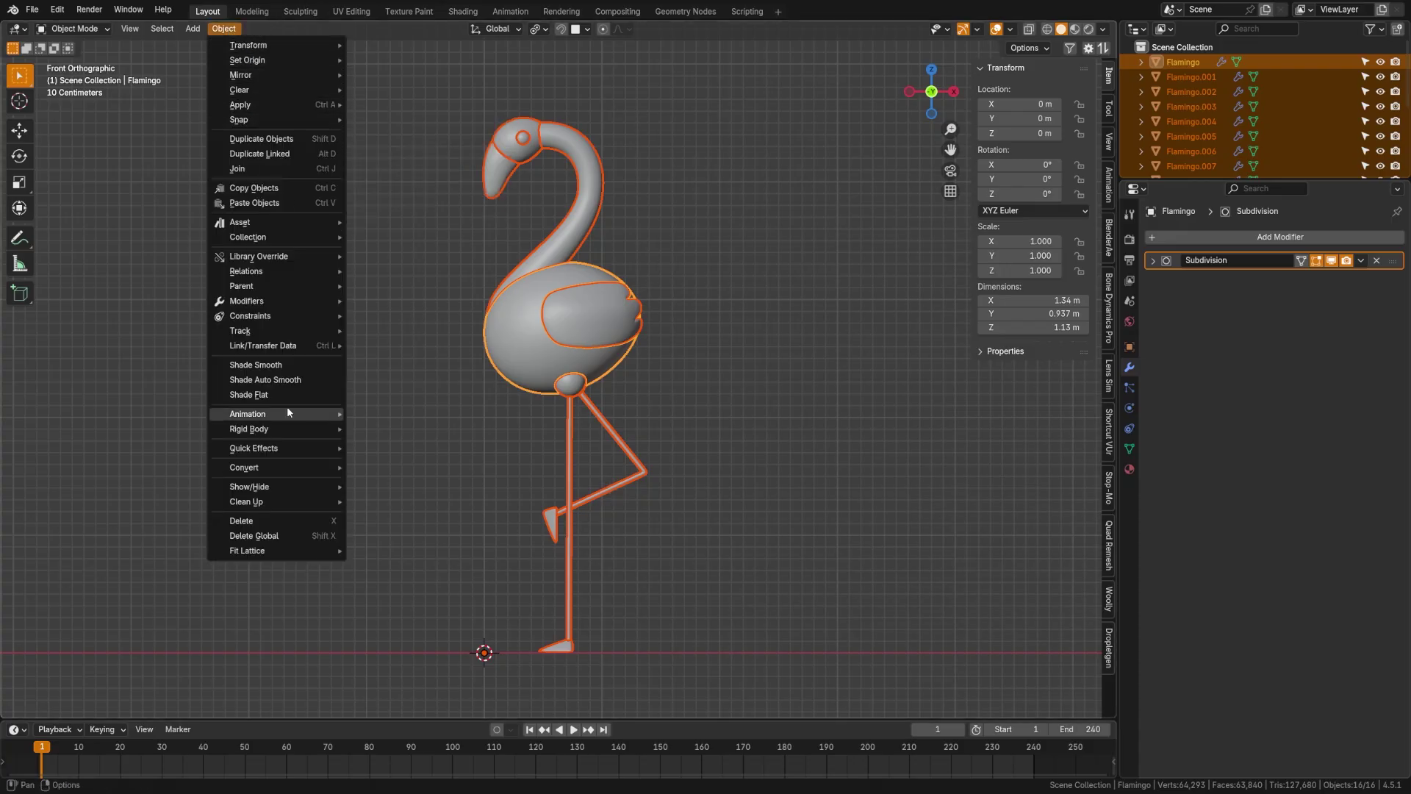
mouse_move(280, 467)
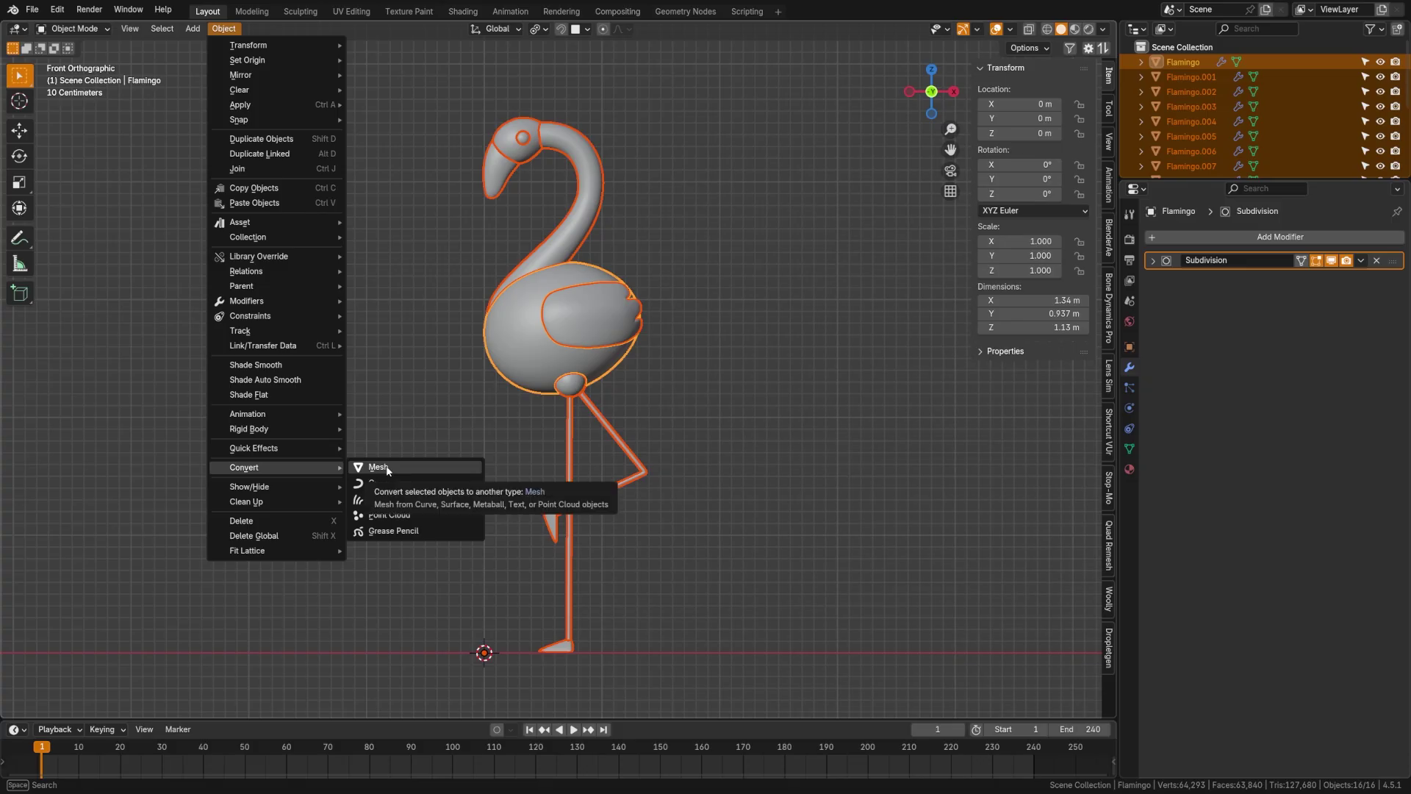
click(379, 468)
key(shift+z)
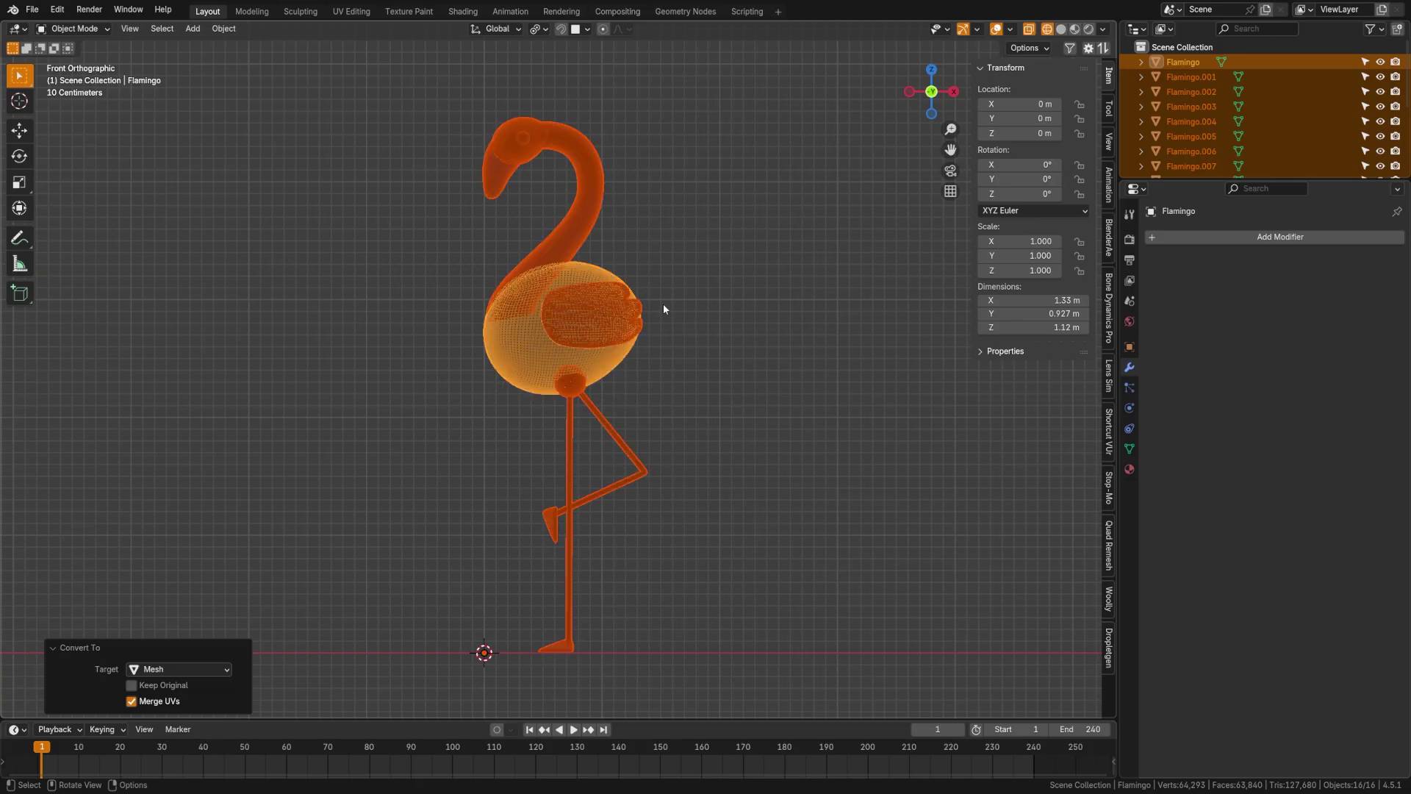
key(shift+z)
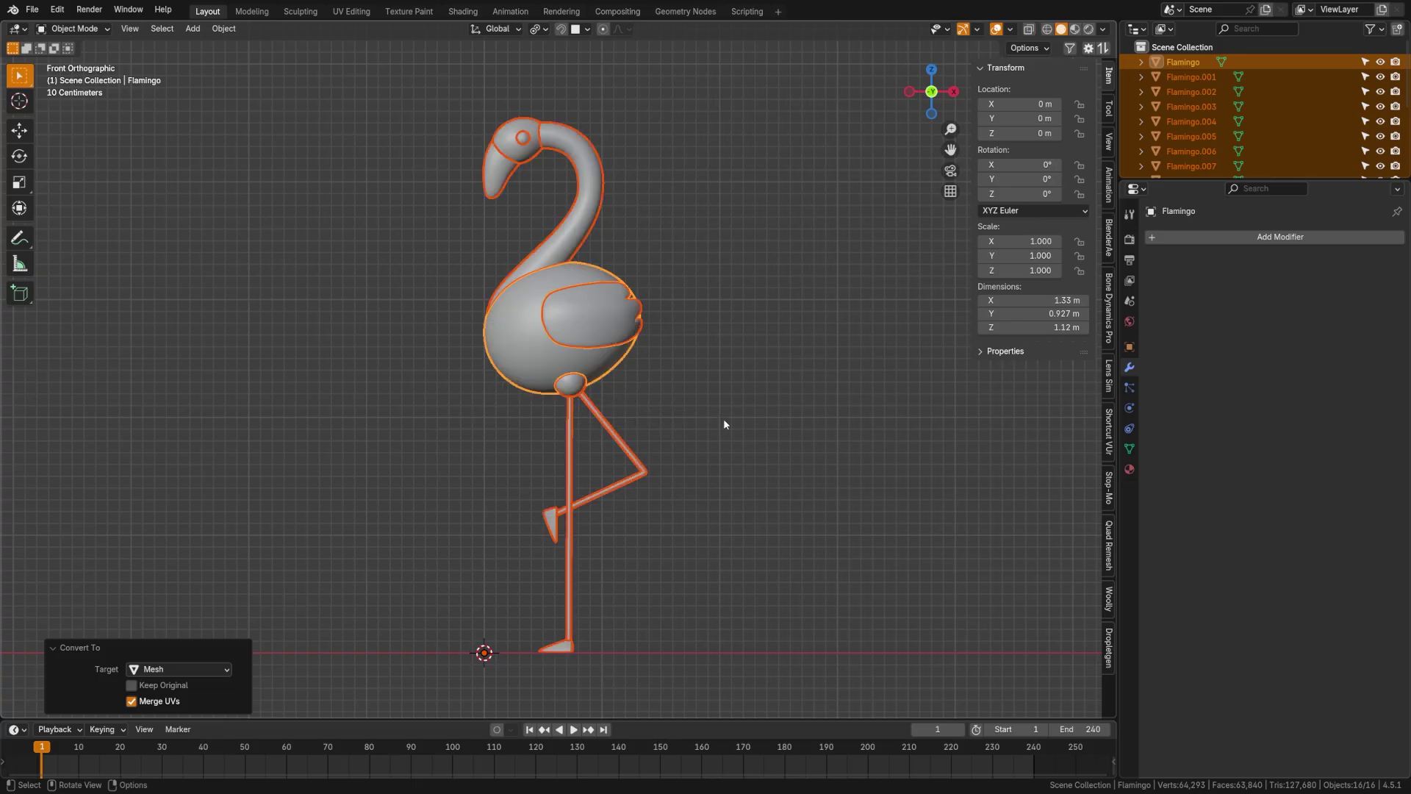
Step: Make the body the active object and join all the flamingo parts into it
shift+click(514, 364)
shift+click(519, 364)
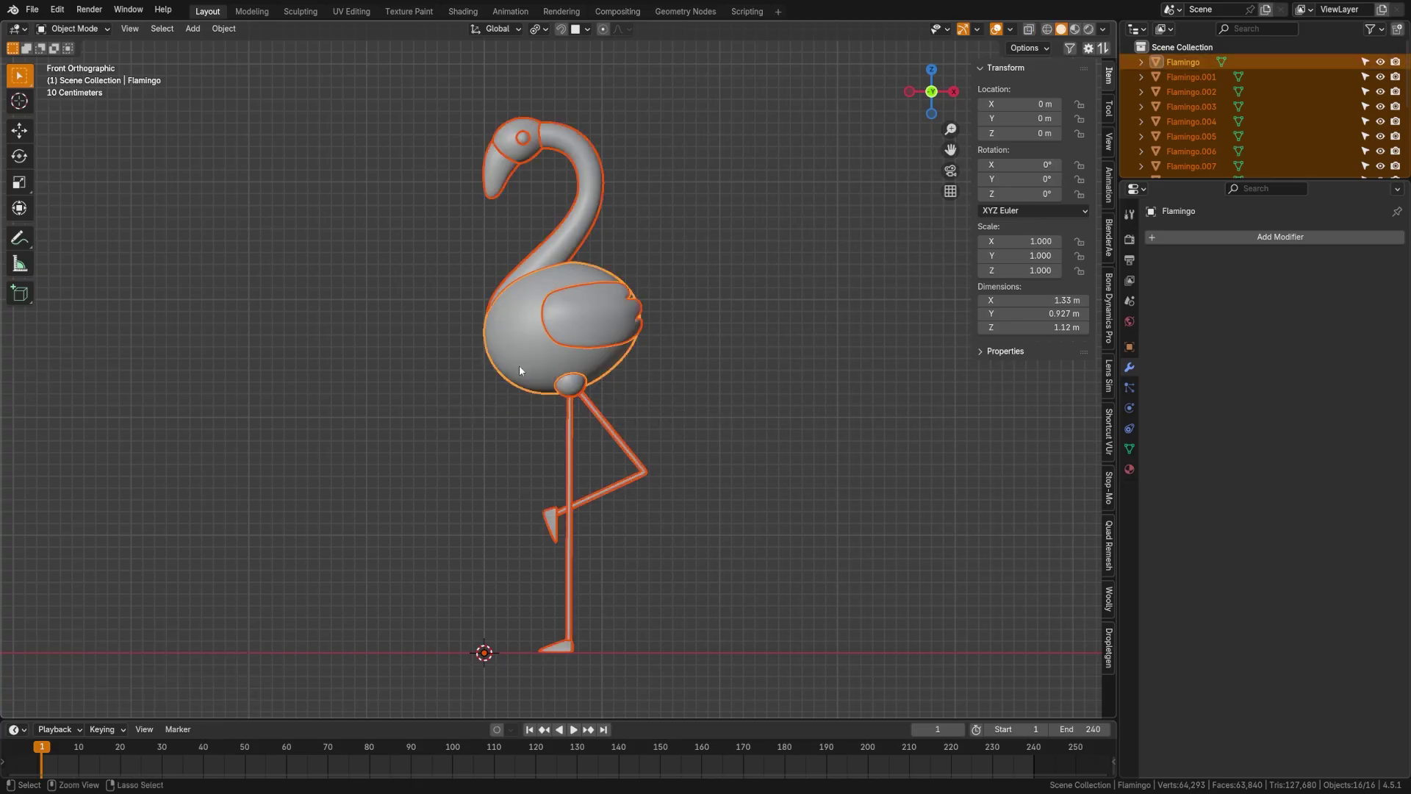
key(ctrl+j)
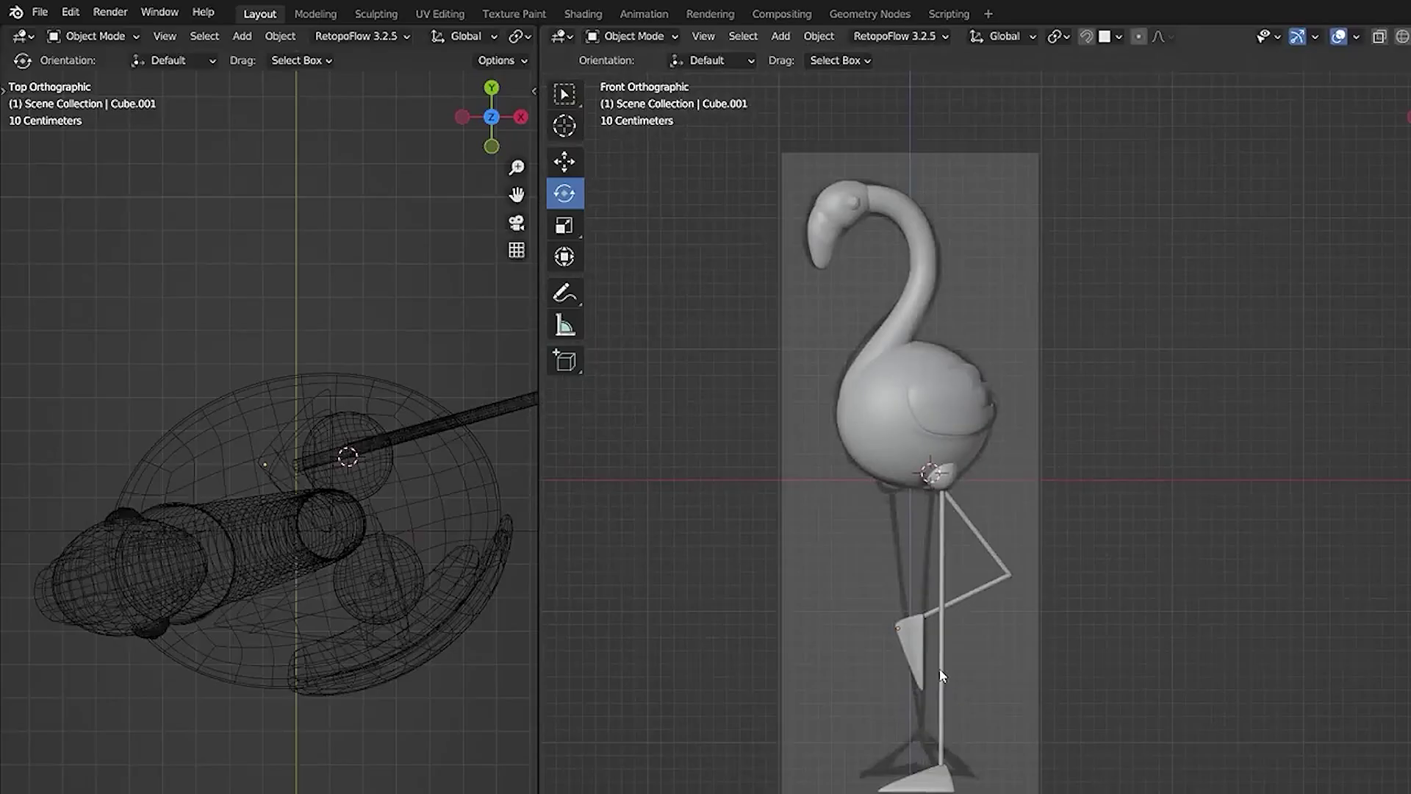
Step: Select every part of the flamingo with the body as the active object
scroll(939, 669, up, 1)
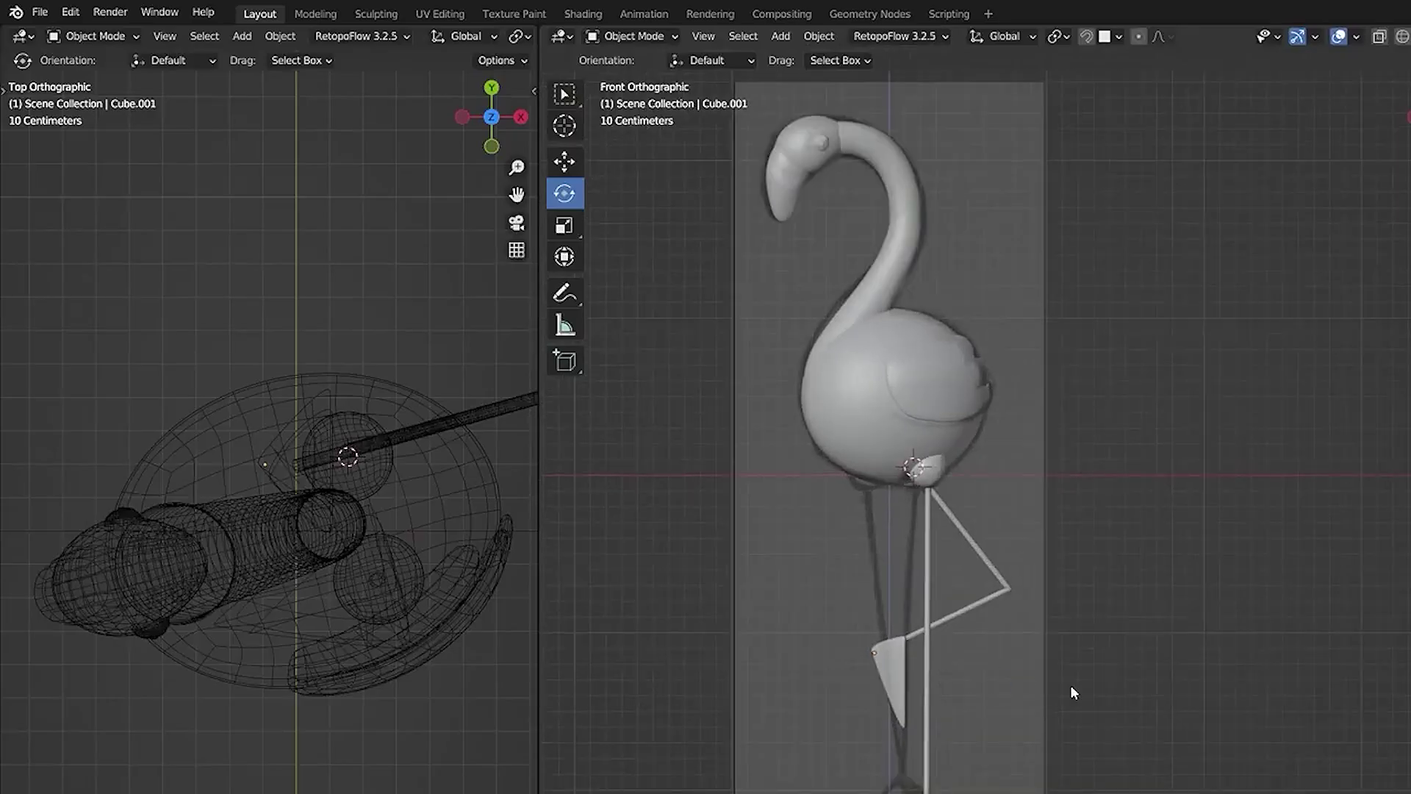
scroll(950, 647, up, 1)
scroll(950, 647, down, 2)
scroll(425, 563, down, 3)
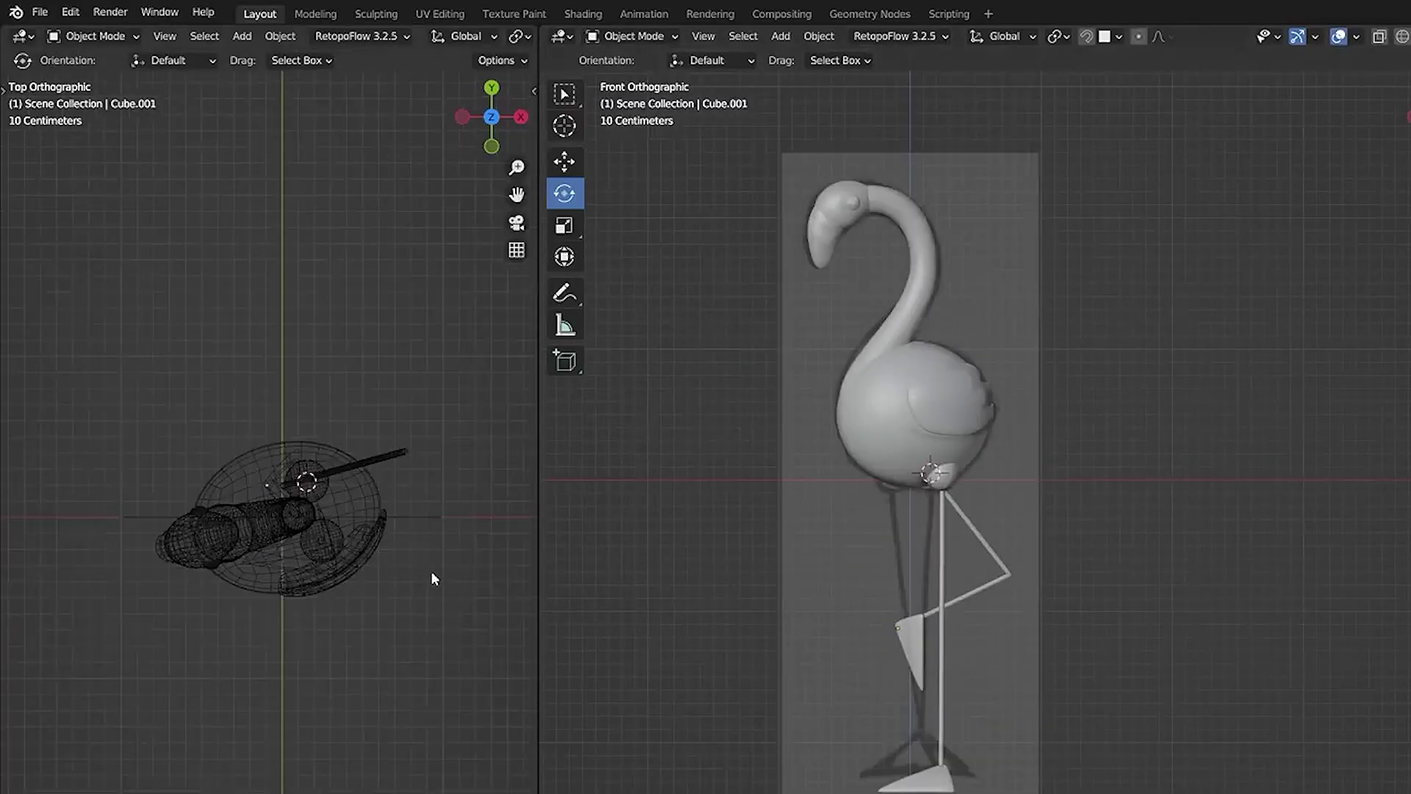
key(a)
shift+click(918, 434)
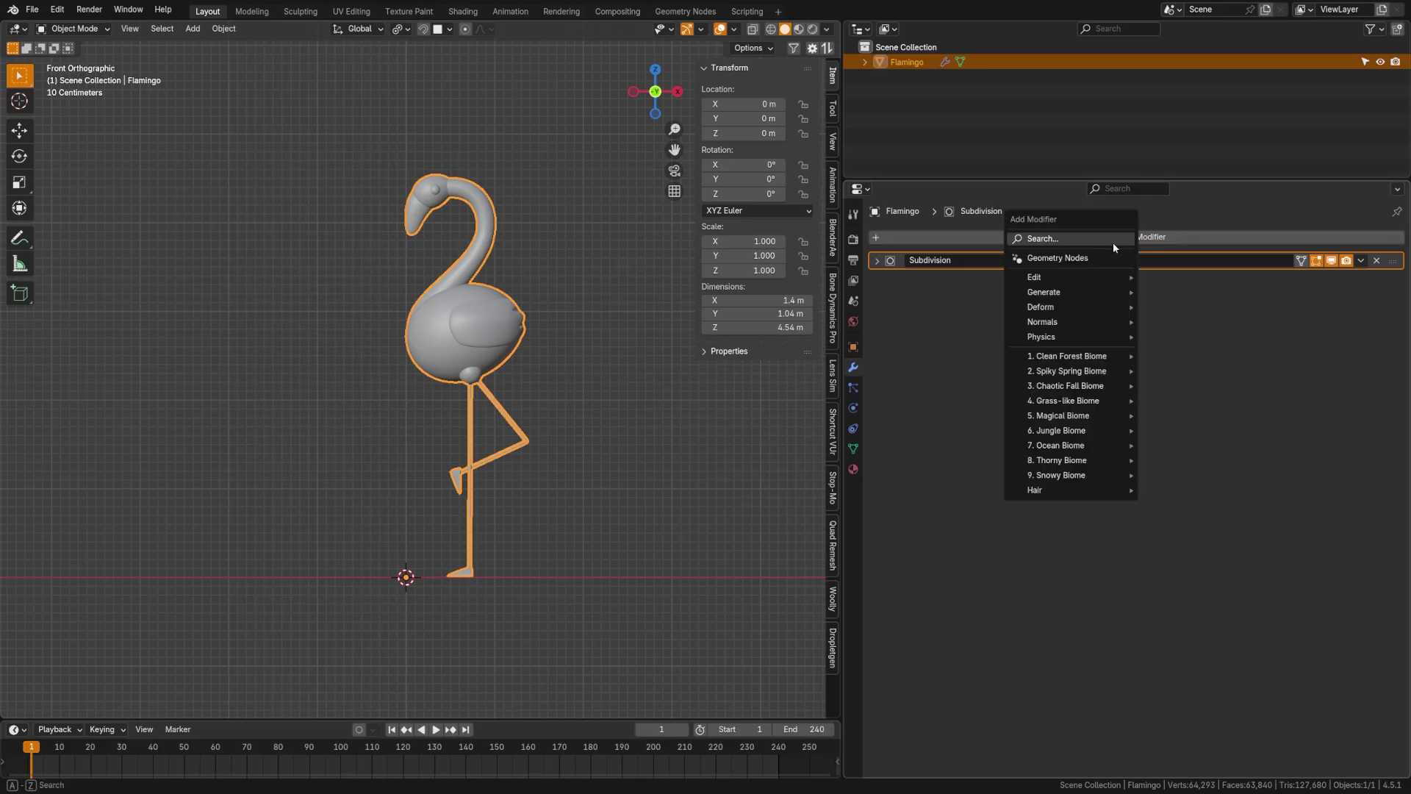
Step: Add a Mirror modifier to the joined flamingo
click(1114, 240)
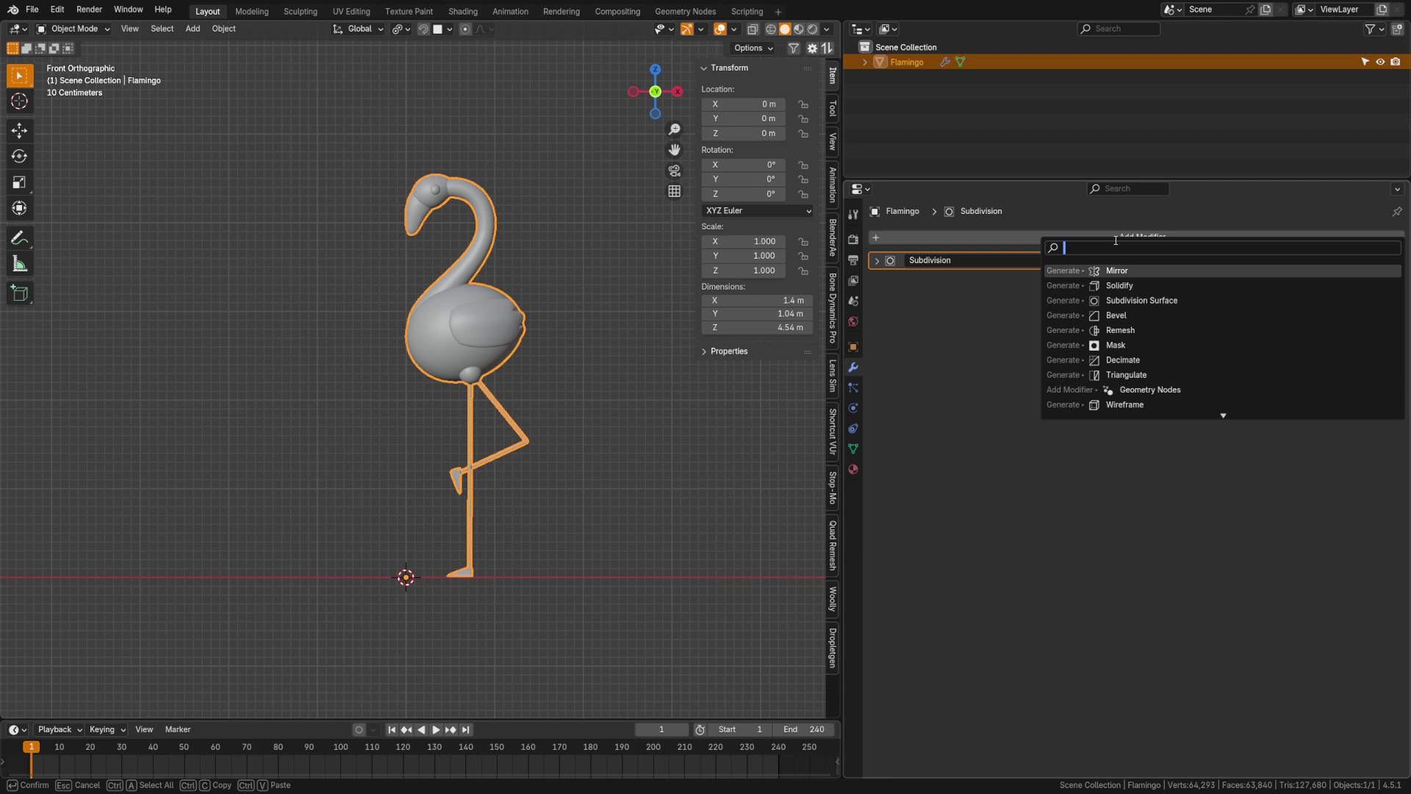
text(mirr)
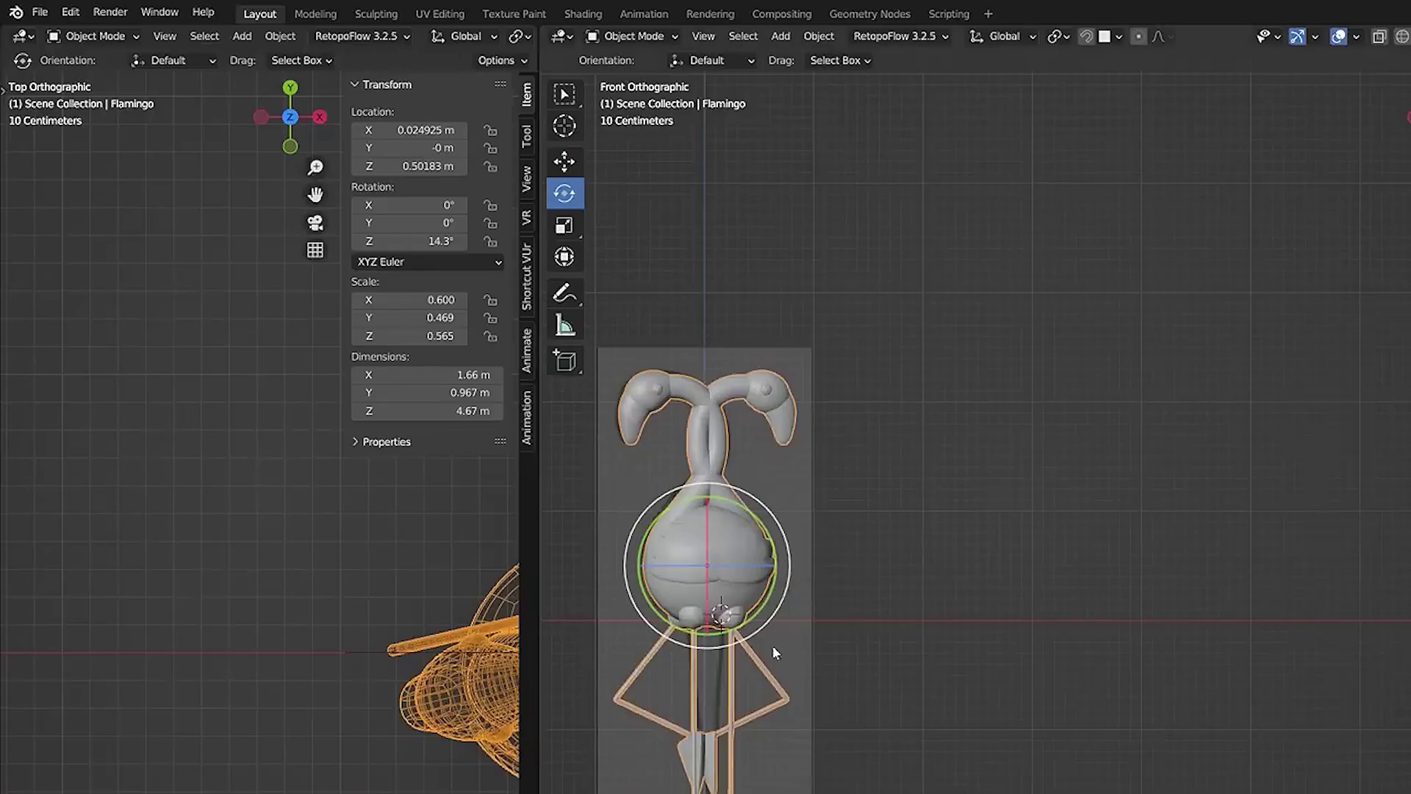
key(g)
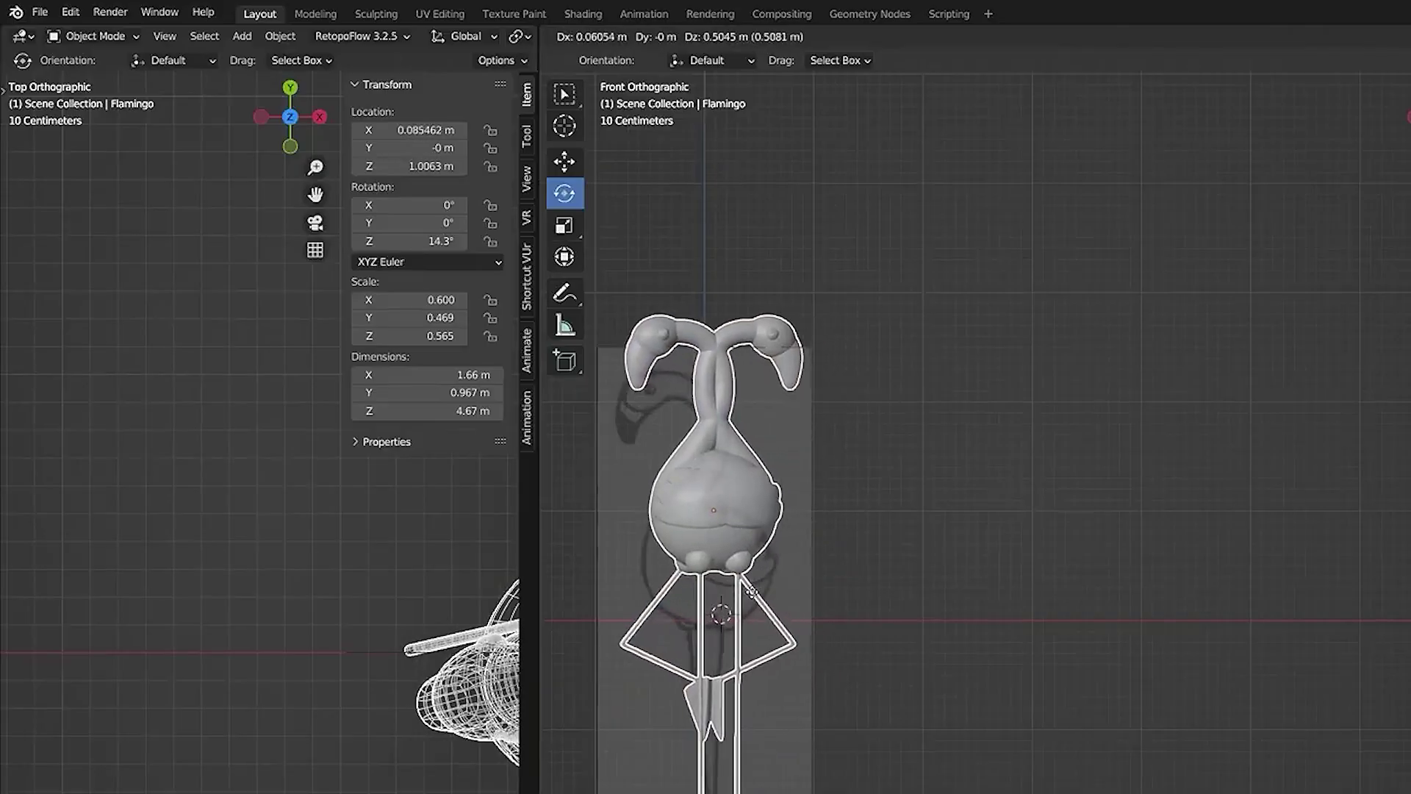
key(Escape)
Step: Raise the mirrored flamingo about 2.42 m along Z so its feet stand on the ground line, and apply its location
key(Tab)
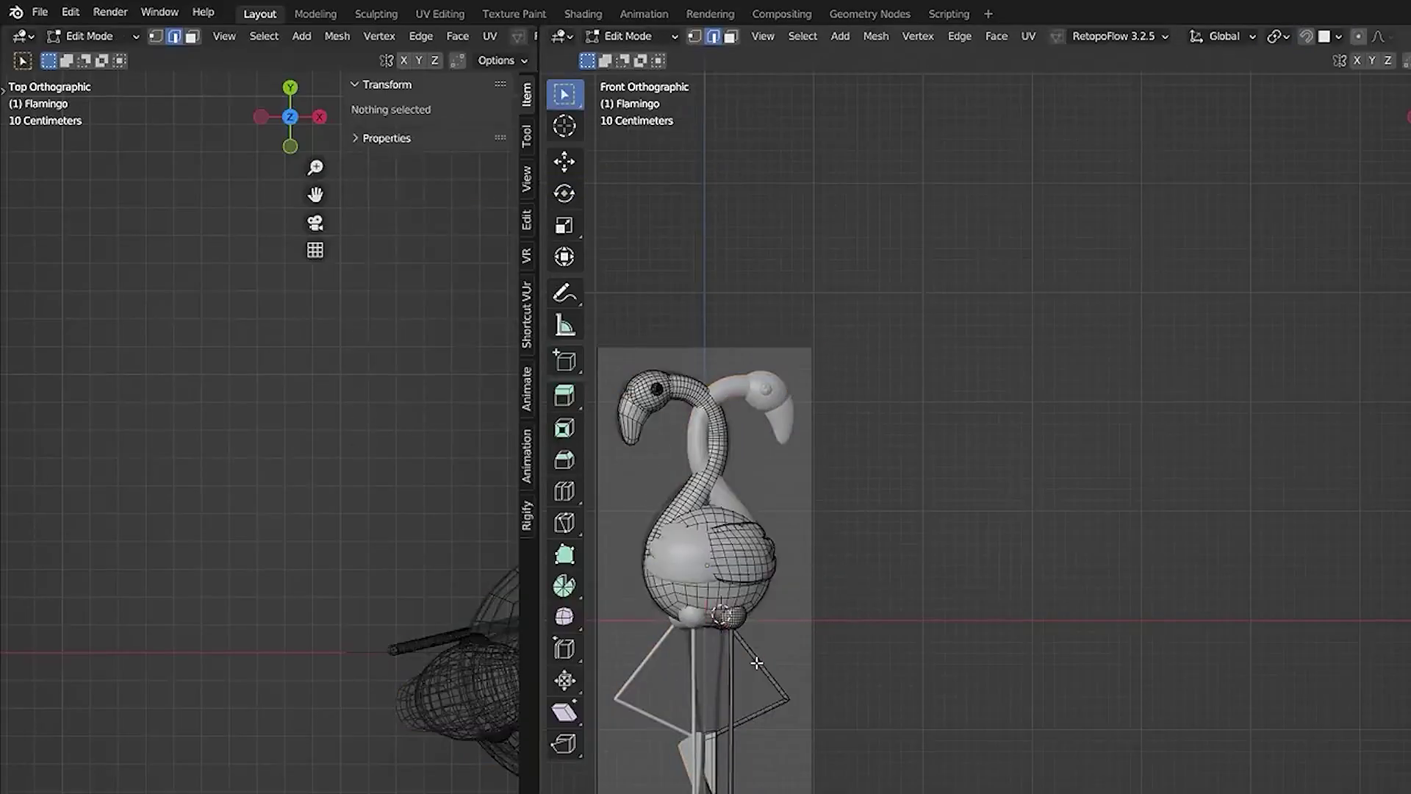
key(a)
key(ctrl+Tab)
click(652, 668)
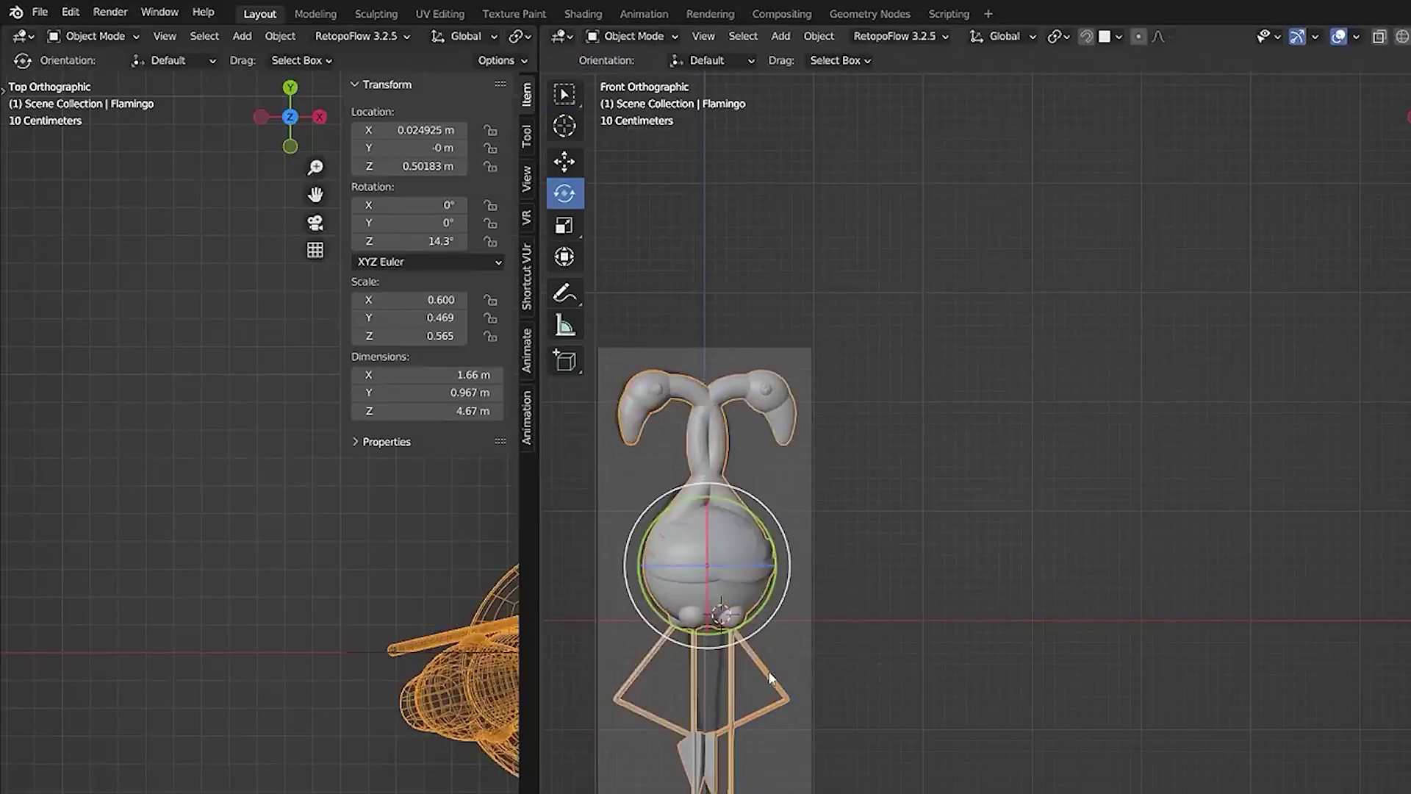
key(g)
key(z)
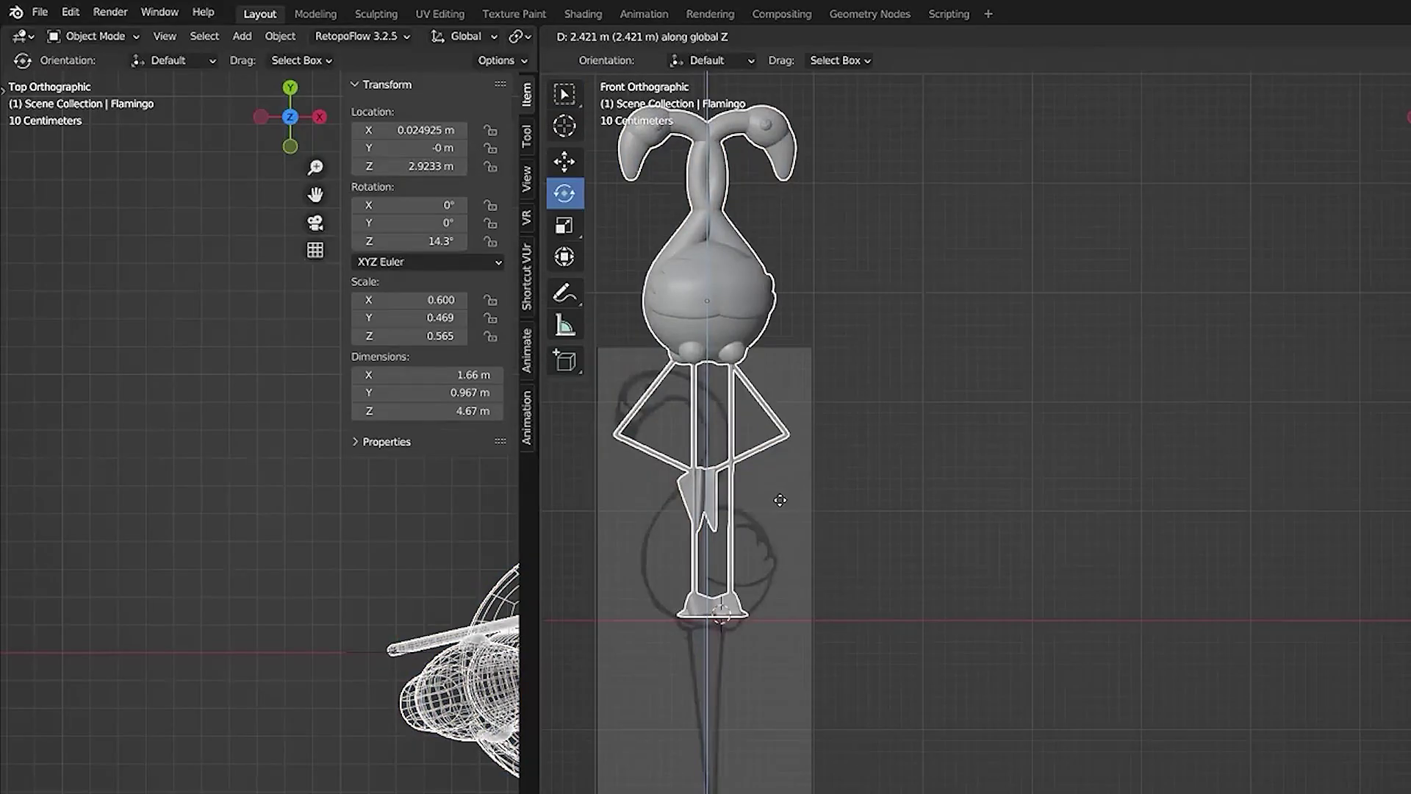
click(801, 532)
key(ctrl+a)
click(801, 535)
Step: In edit mode, move the whole flamingo mesh about 0.81 m along X so the two mirrored birds face each other
shift+middle_drag(852, 581, 885, 732)
key(Tab)
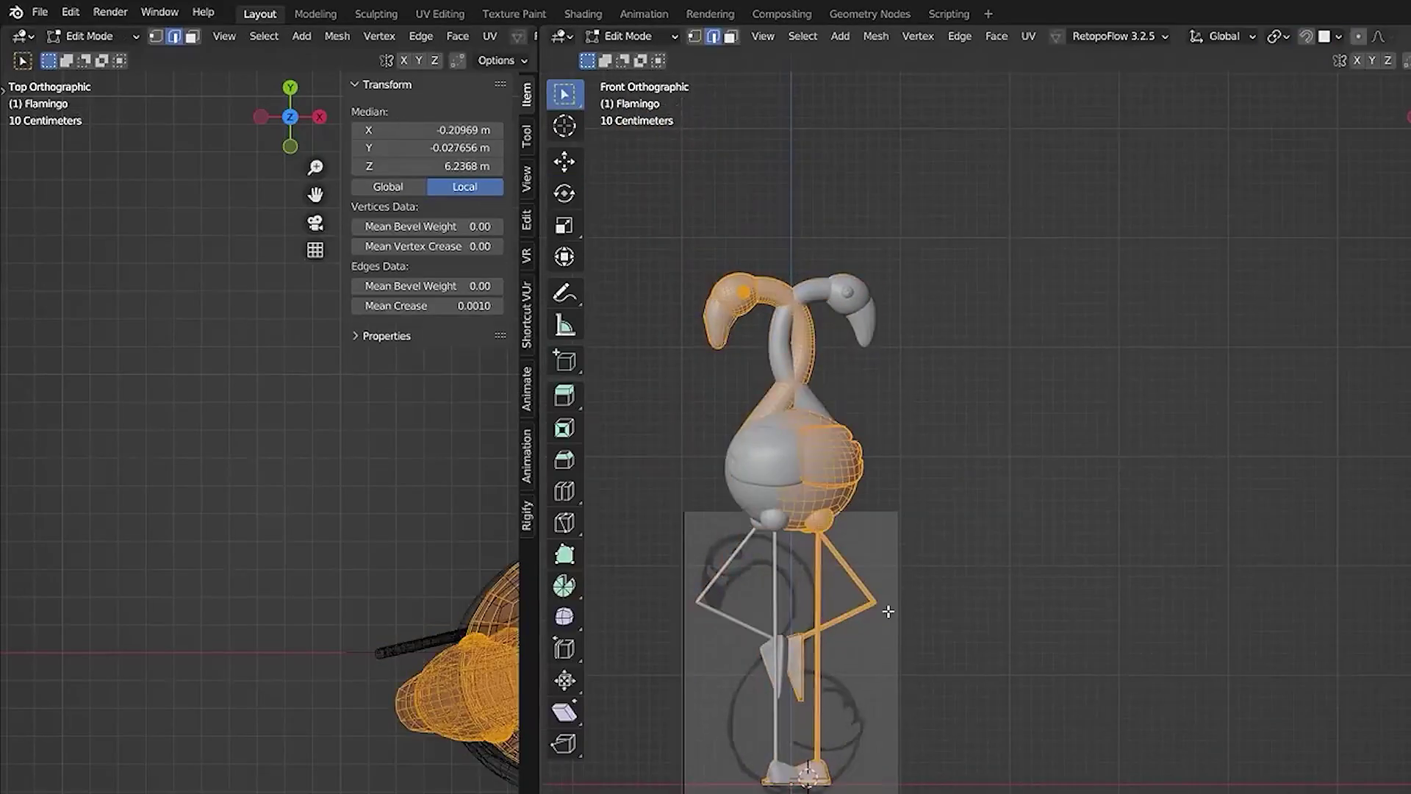
key(g)
key(x)
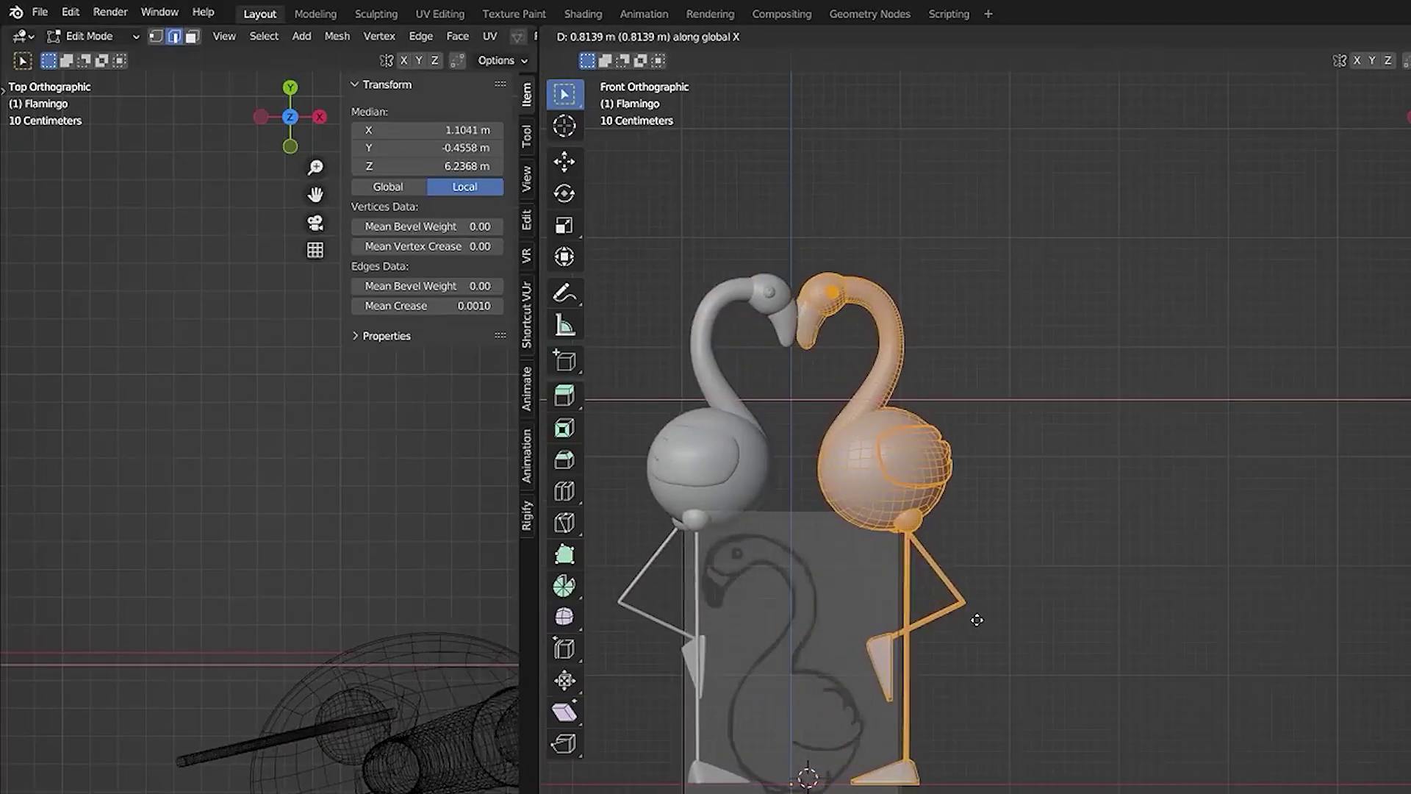
click(976, 619)
key(alt+a)
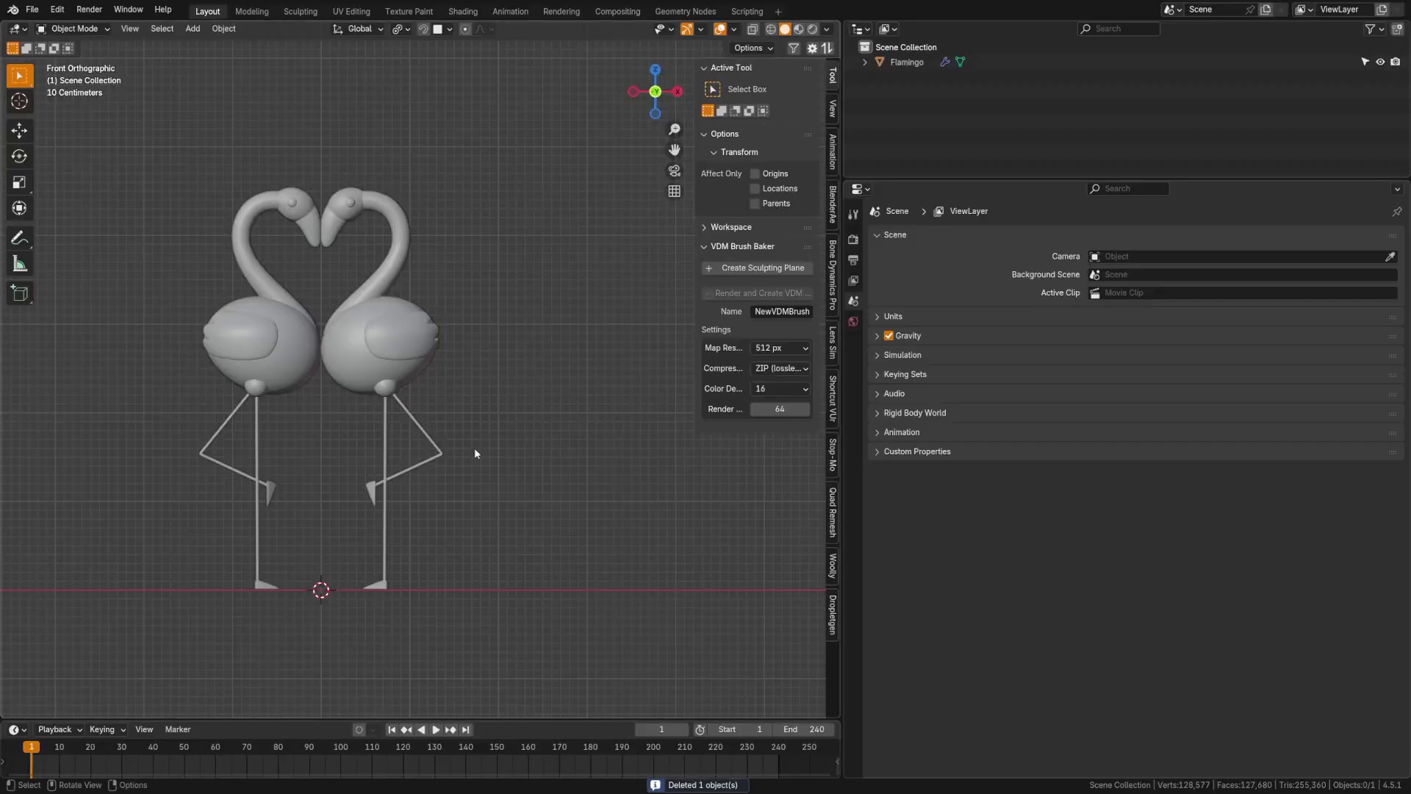
Step: Add a lattice and move it about 0.77 m along X and 2.34 m along Z onto the original flamingo
key(shift+a)
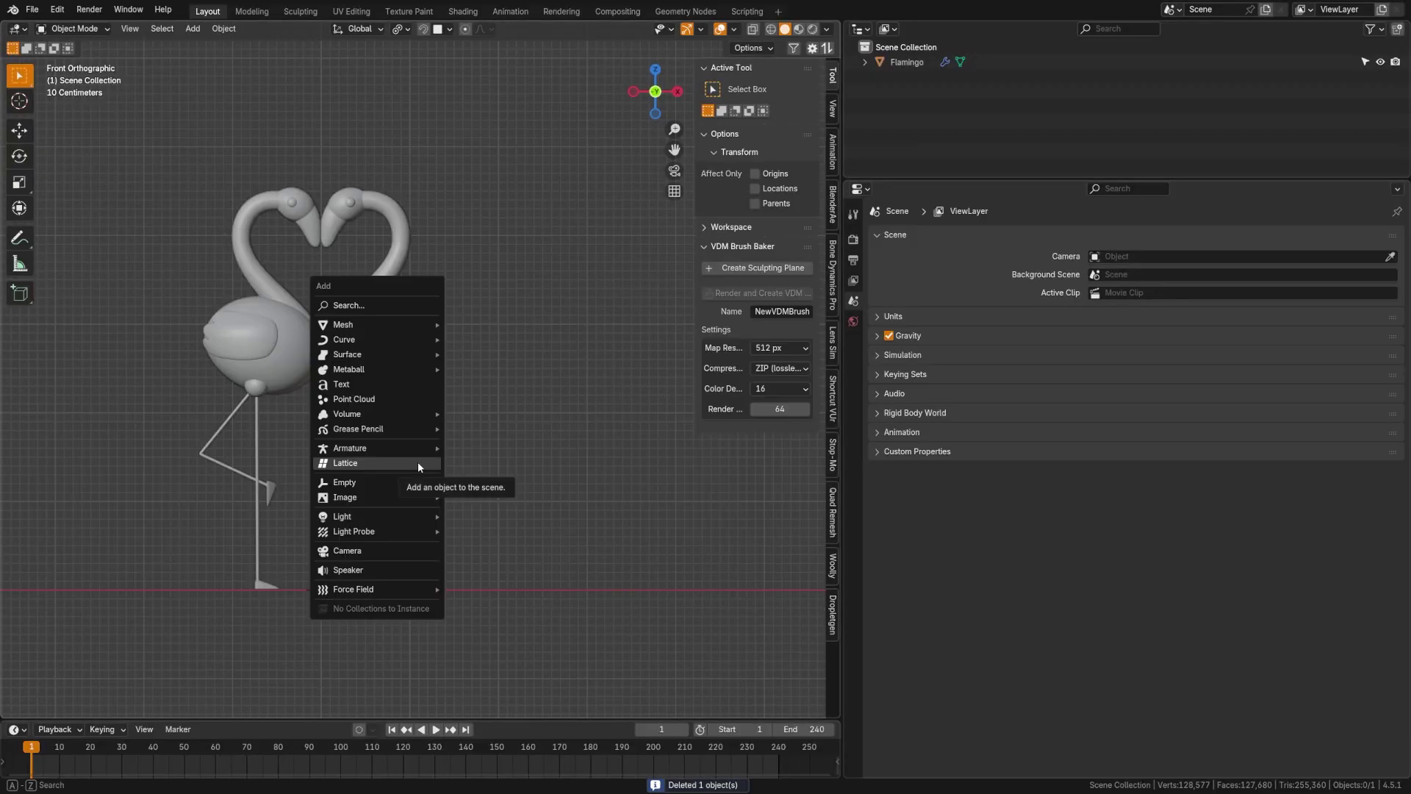
click(418, 464)
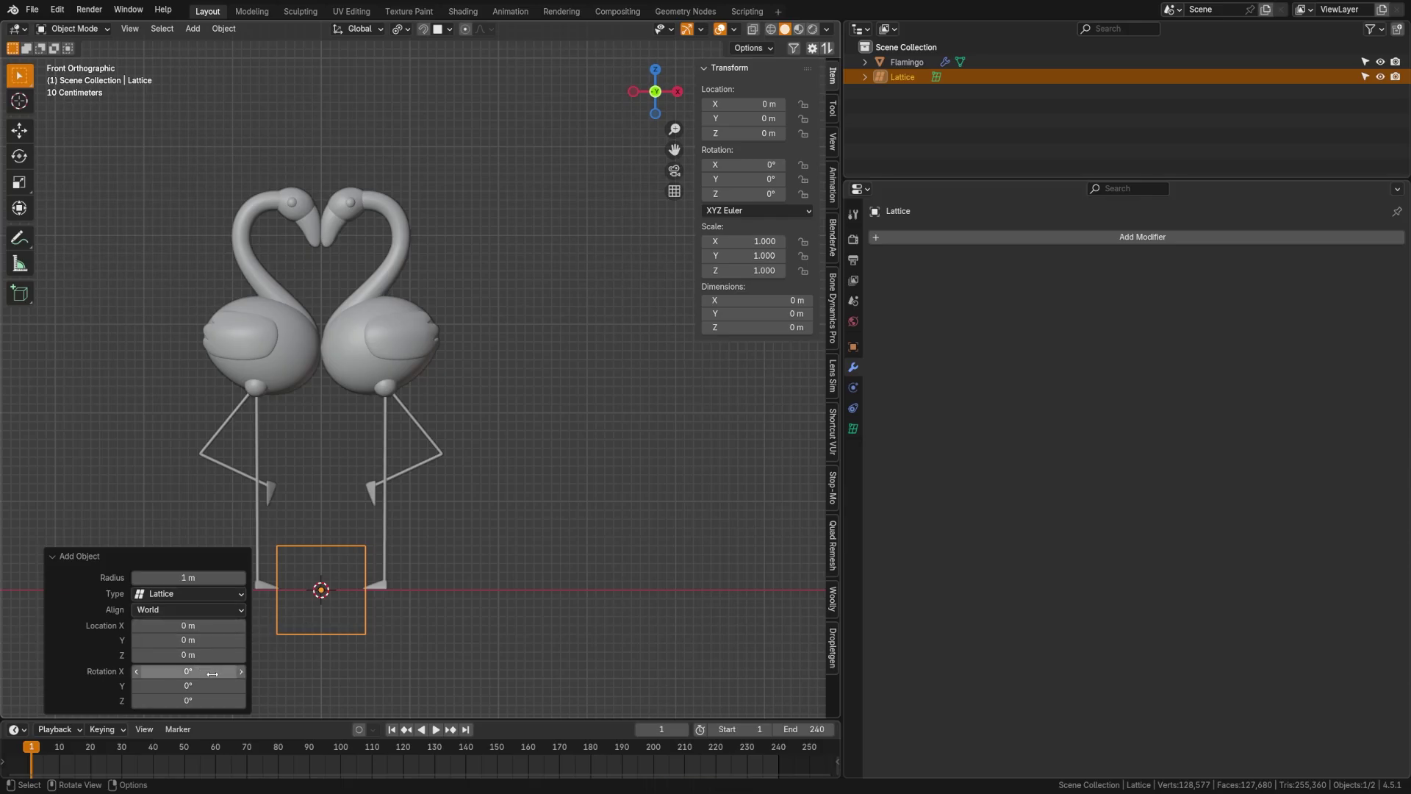
key(g)
click(424, 413)
Step: Scale the lattice to about 4.673 in Z and 1.545 in X and reposition it to enclose the original flamingo
key(s)
key(z)
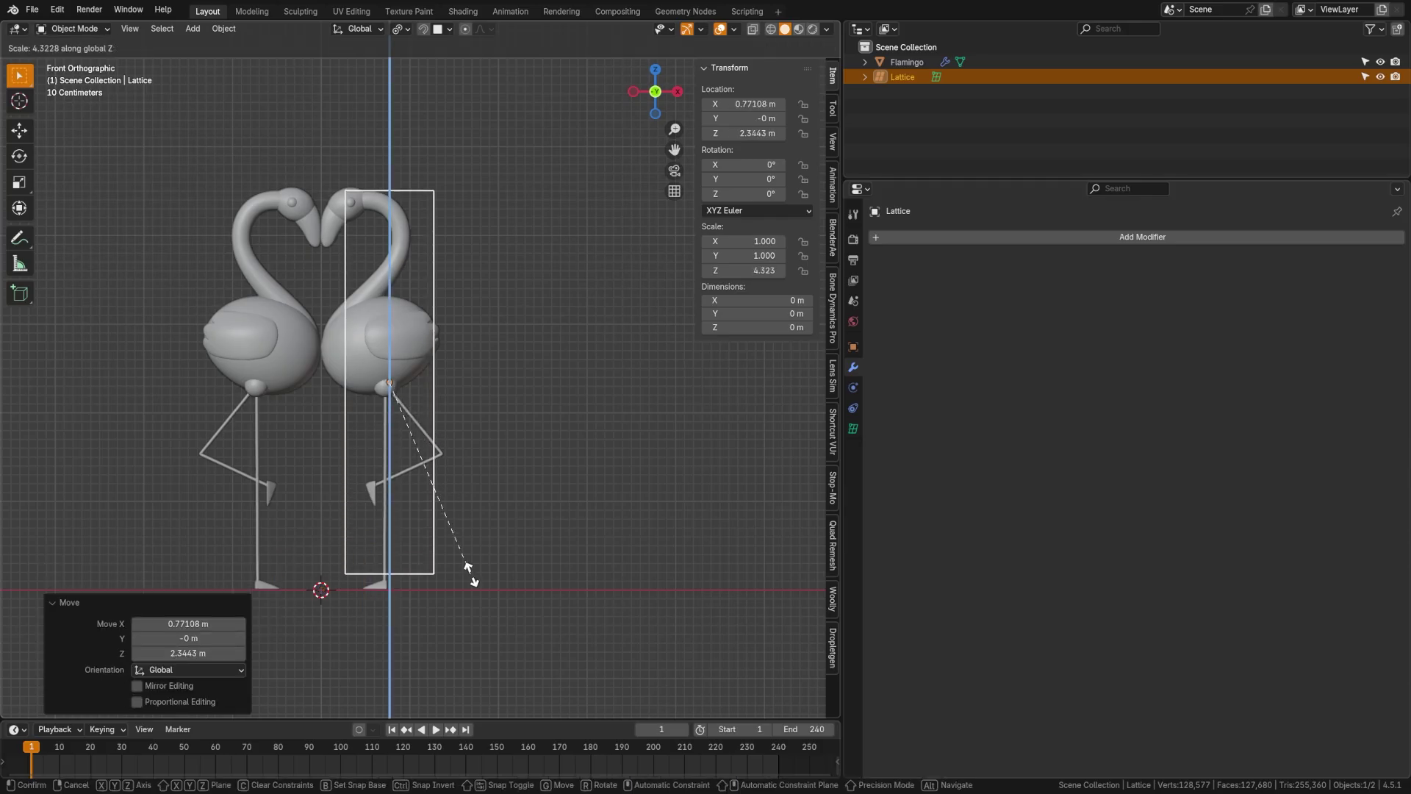
click(469, 587)
key(s)
key(x)
click(684, 578)
key(g)
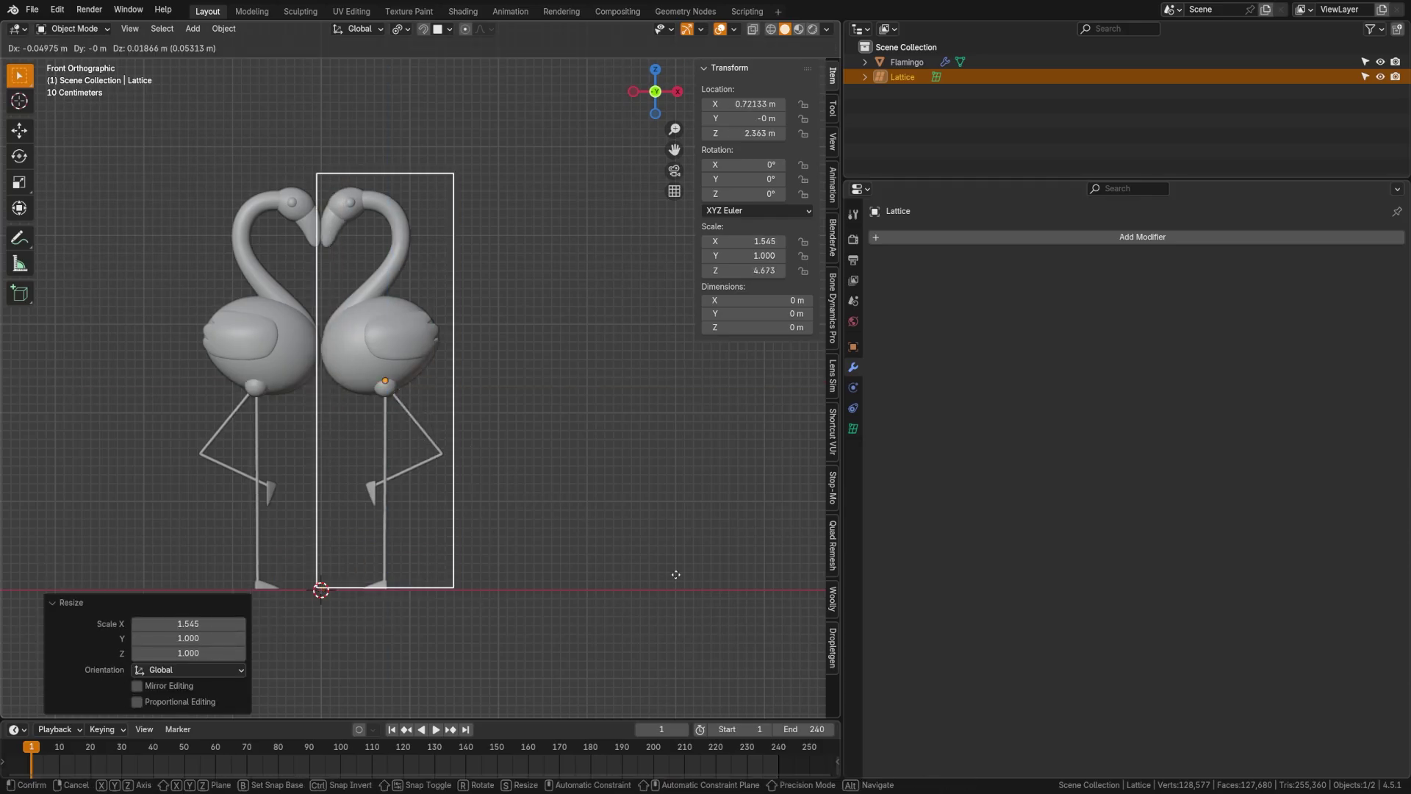
click(675, 573)
Step: Raise the lattice's W resolution to 6
middle_drag(602, 495, 558, 514)
click(853, 428)
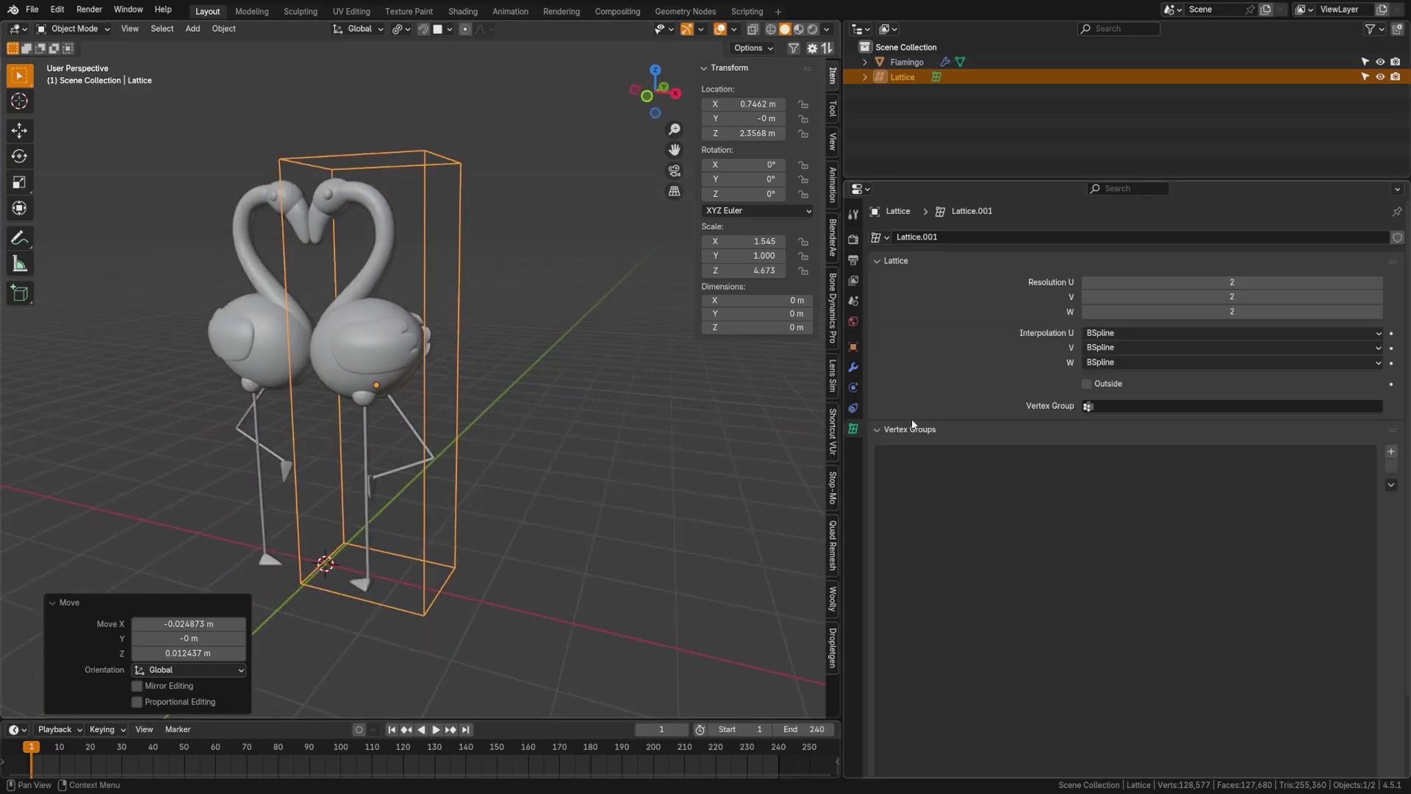
click(1377, 312)
click(1377, 312)
click(1377, 312)
click(1377, 311)
Step: Select the flamingo and add a Lattice modifier to it
click(945, 62)
click(963, 242)
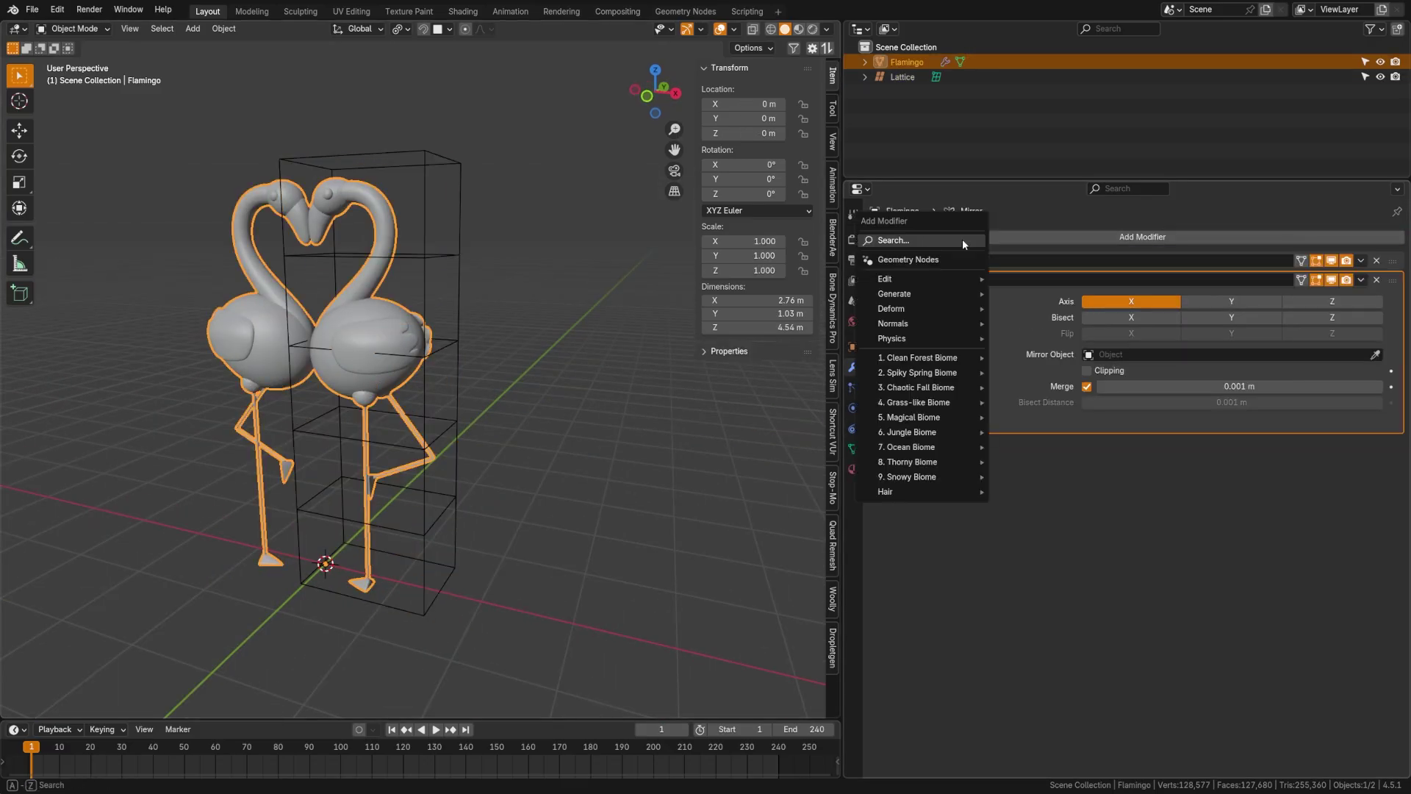
click(963, 242)
click(1051, 276)
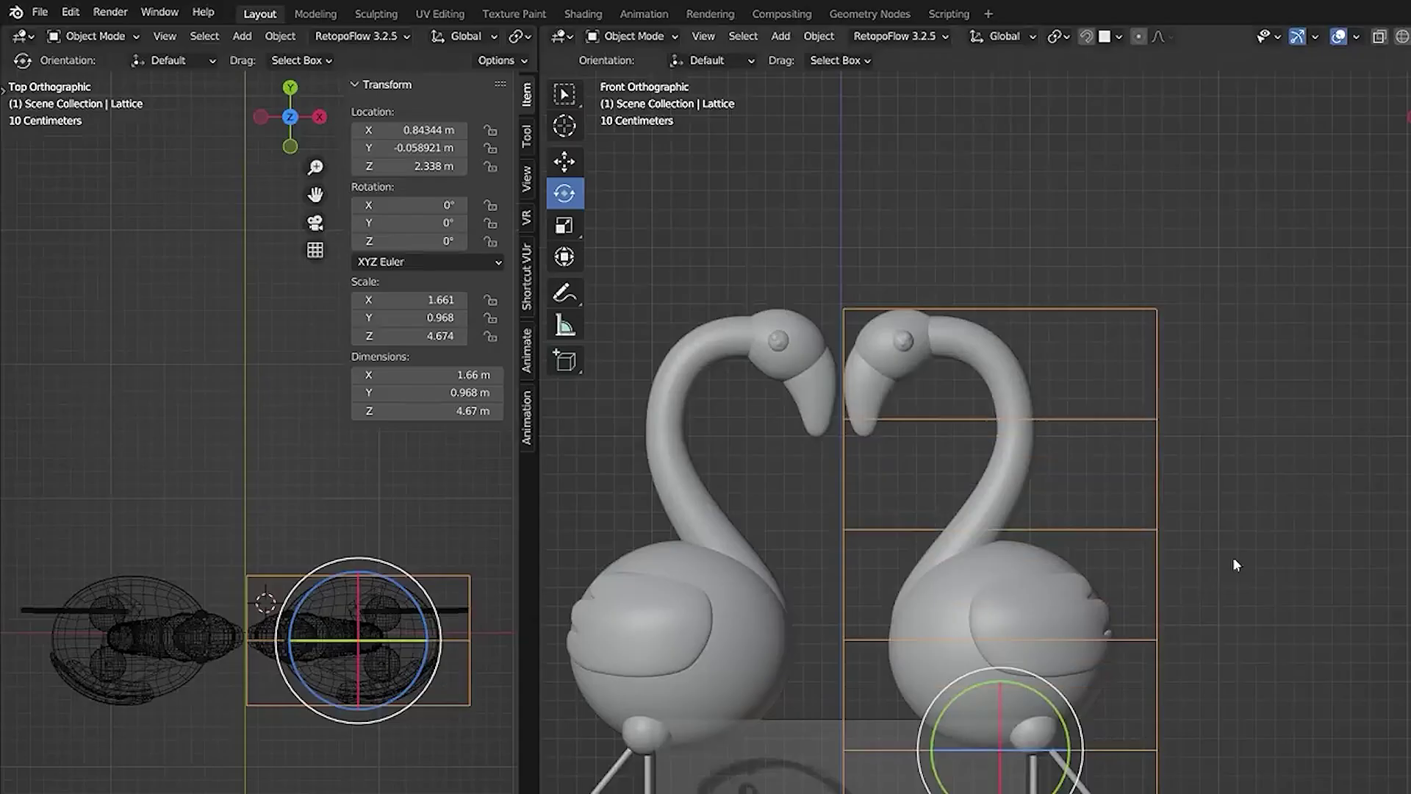
Step: Edit the lattice in the front view and shift its lower control points about 0.31 m along negative X so the two bodies meet
scroll(989, 515, up, 2)
key(ctrl+Tab)
drag(885, 426, 976, 739)
key(g)
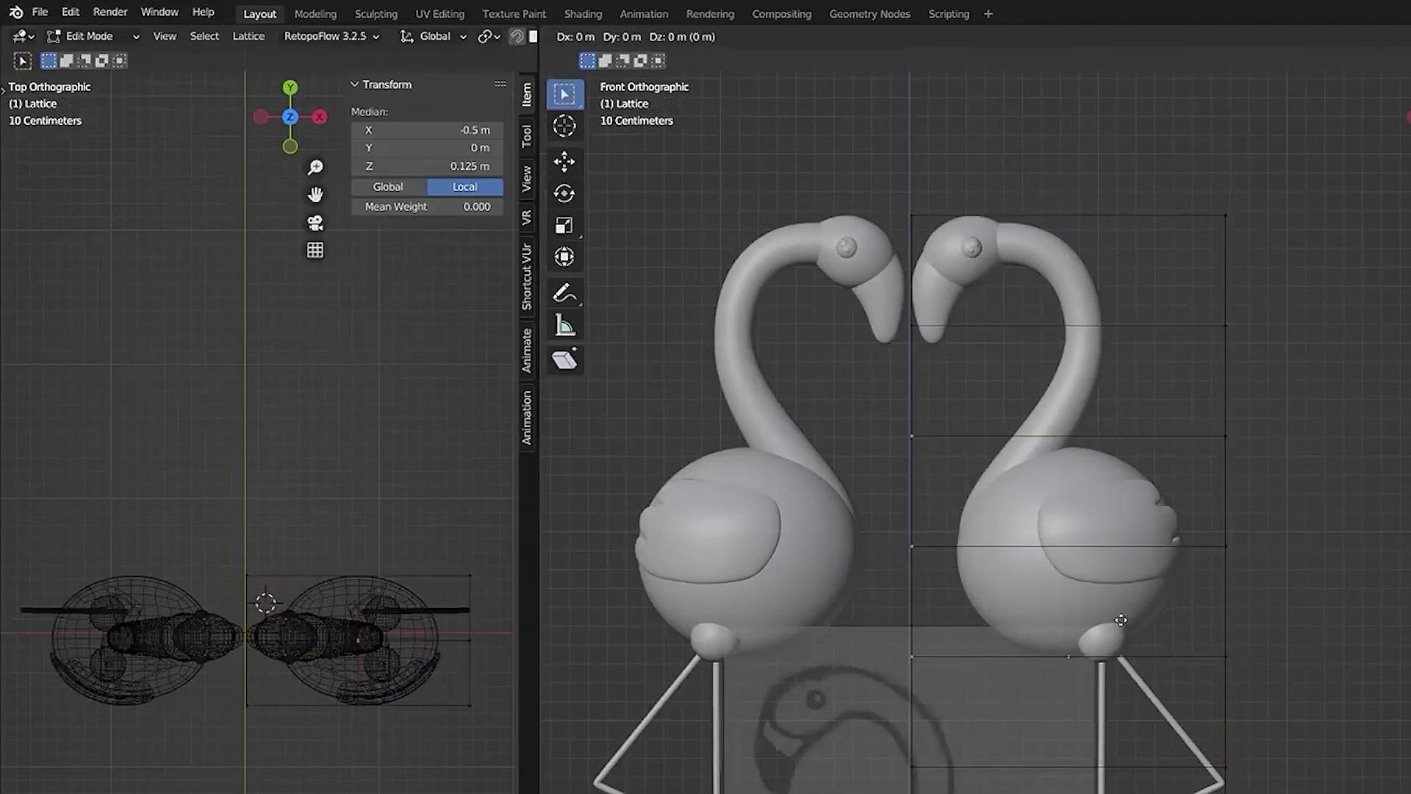
key(x)
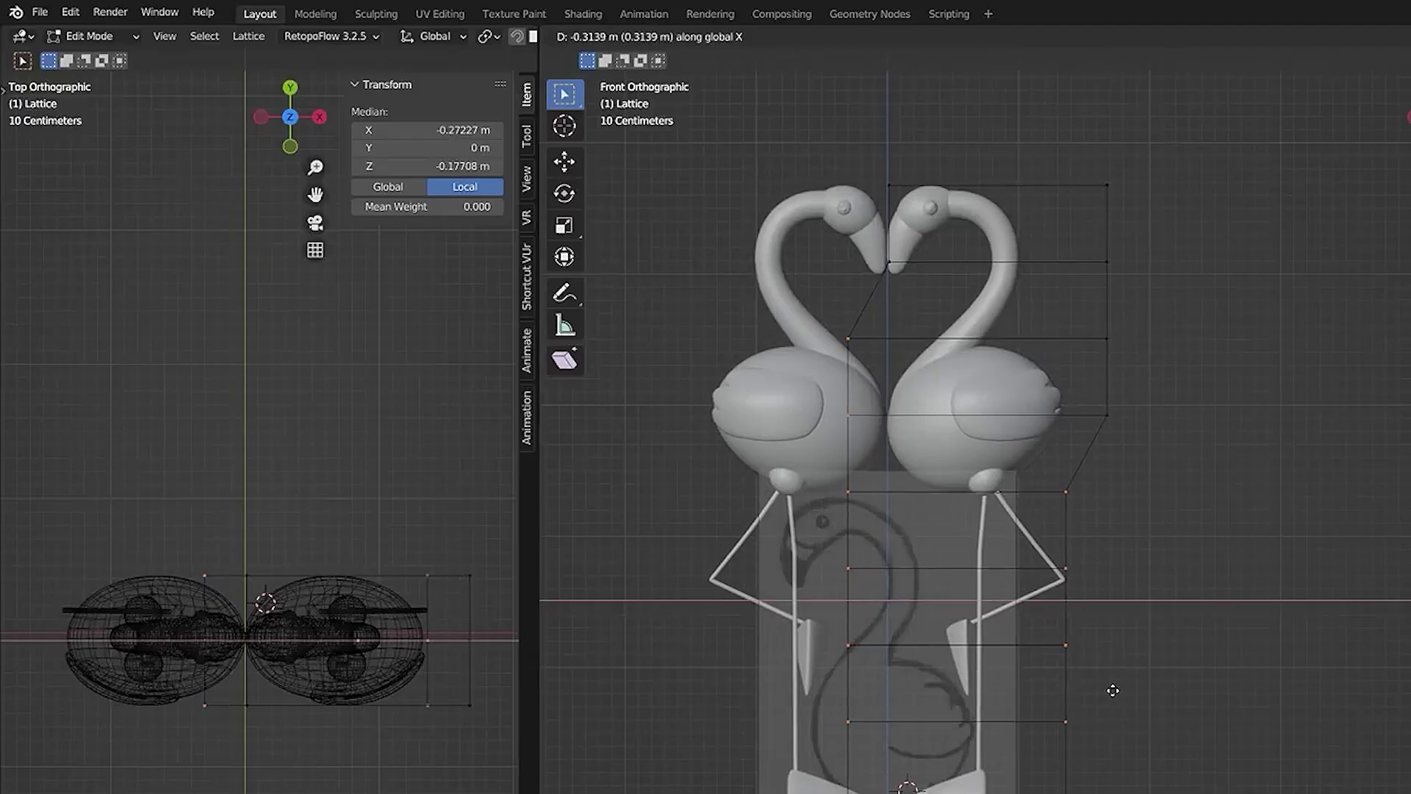
click(1113, 690)
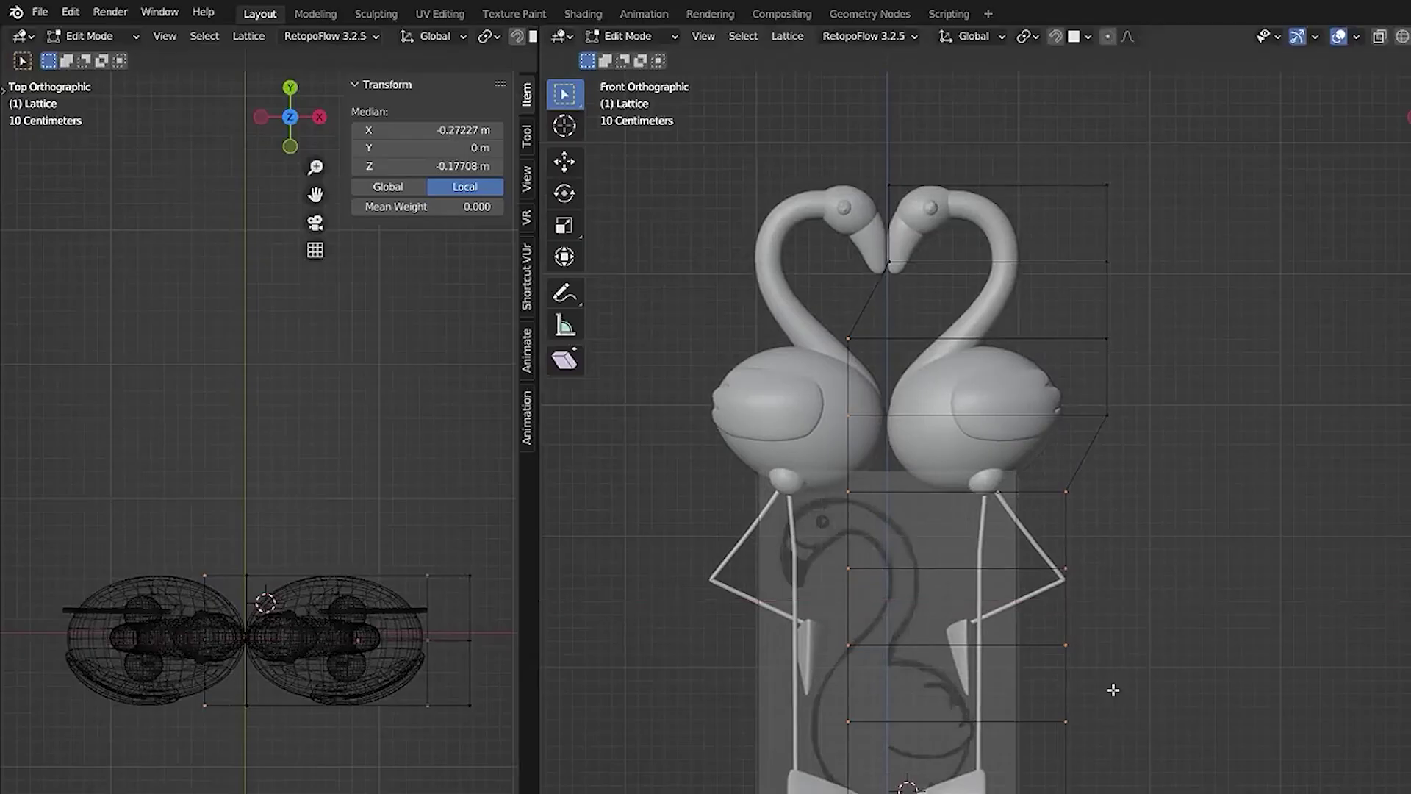
shift+middle_drag(982, 673, 1001, 792)
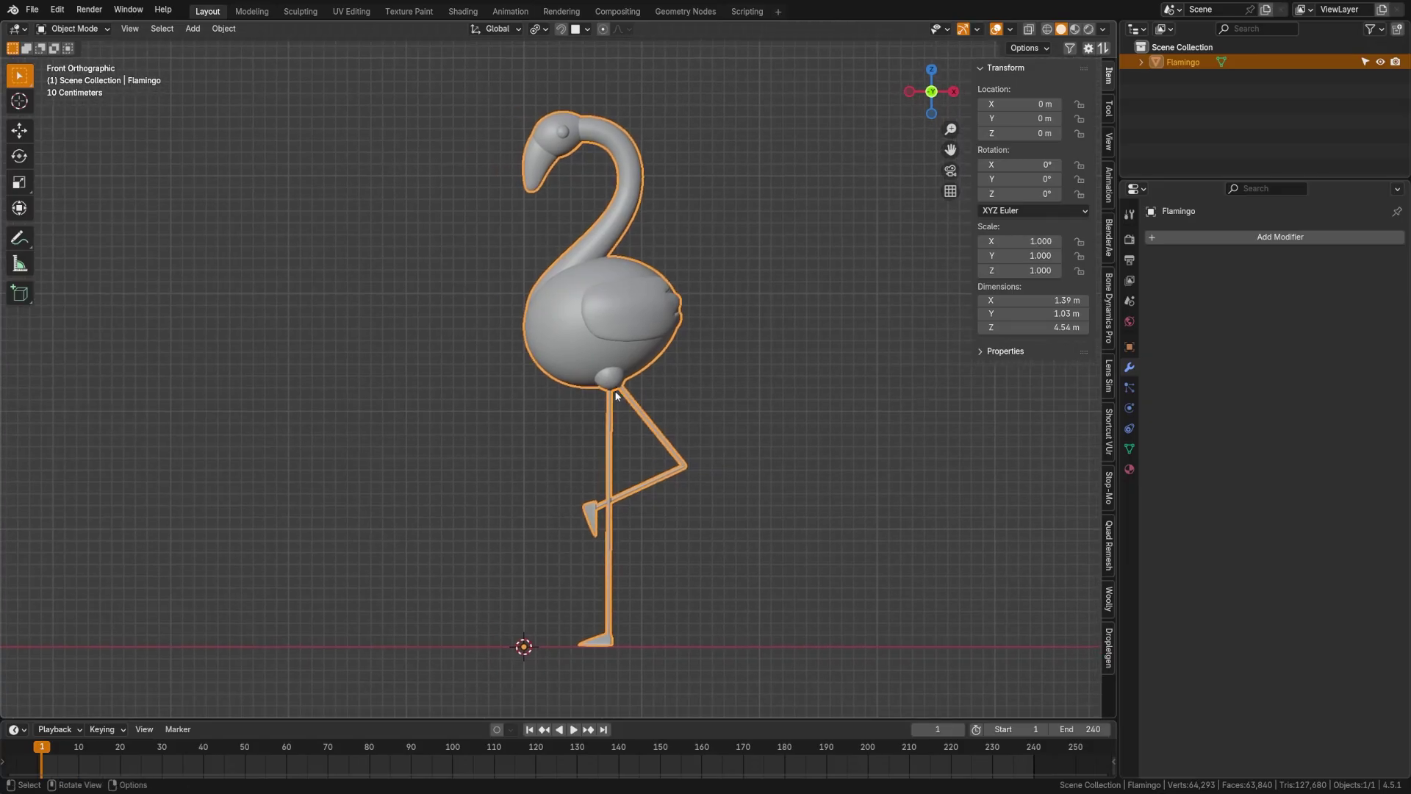
Step: Unwrap the whole flamingo mesh in Edit Mode with Smart UV Project, using a 66° angle limit and Scaled margin method
key(ctrl+Tab)
click(725, 368)
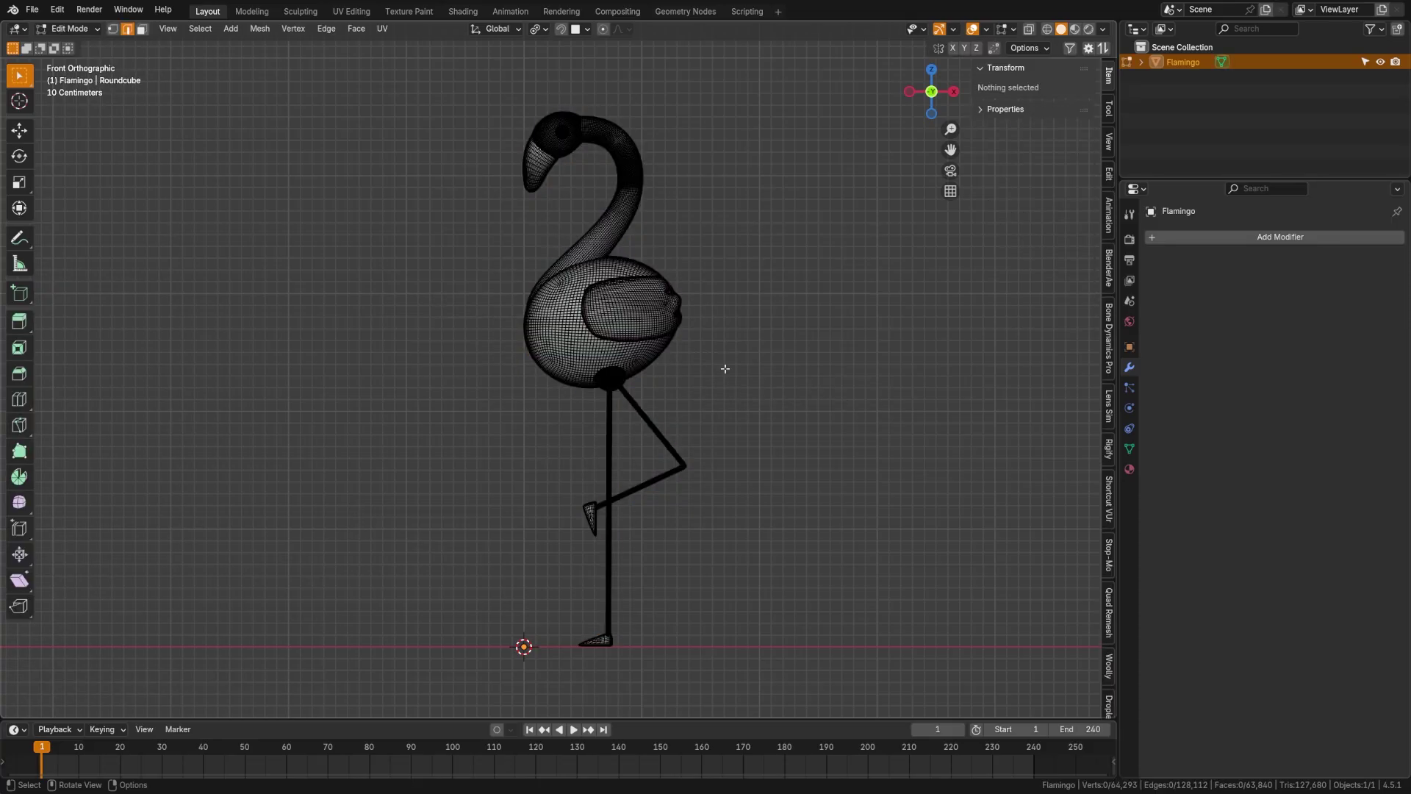
key(u)
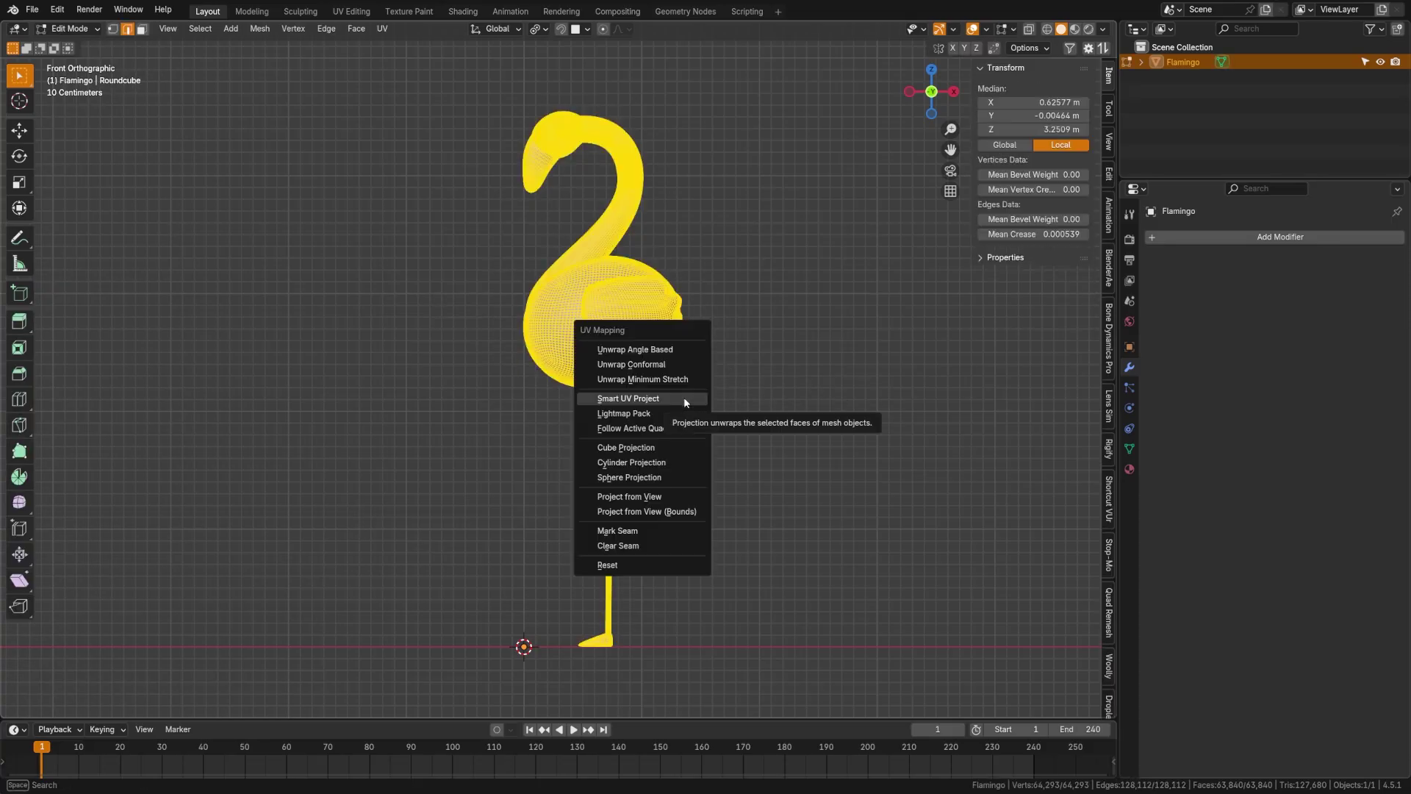
click(684, 399)
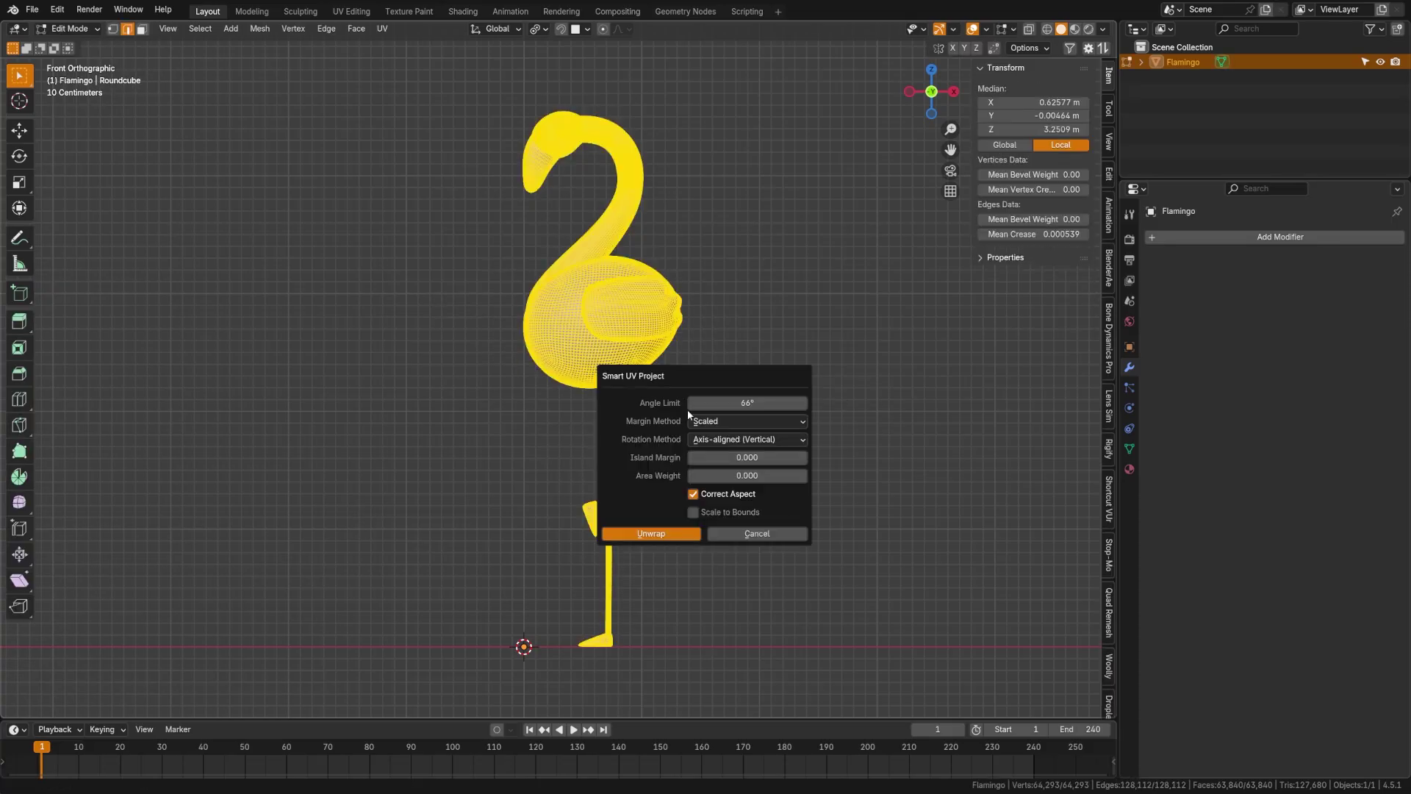
click(651, 535)
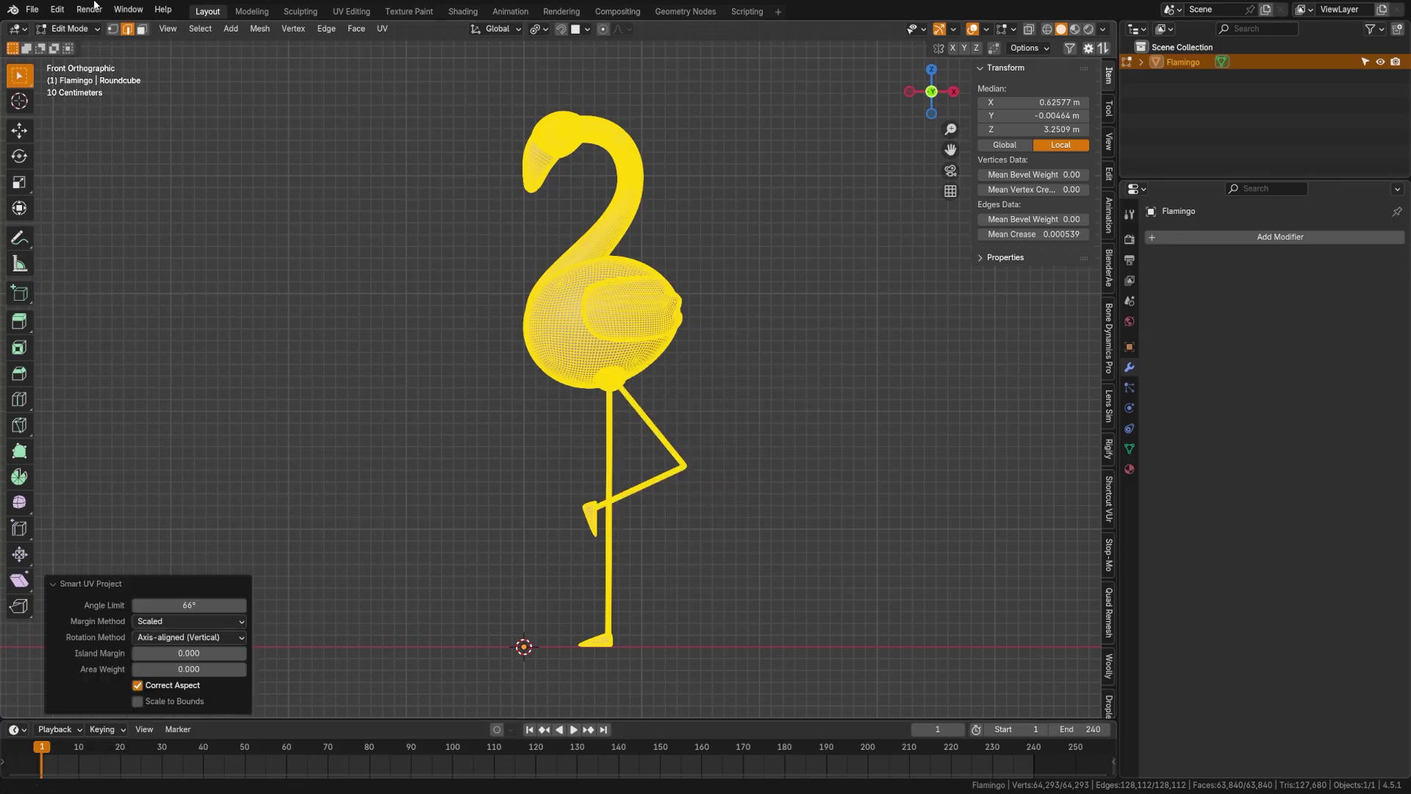
Step: Split the viewport, turn the new area into an Asset Browser and search all libraries for "puppe"
drag(3, 27, 548, 103)
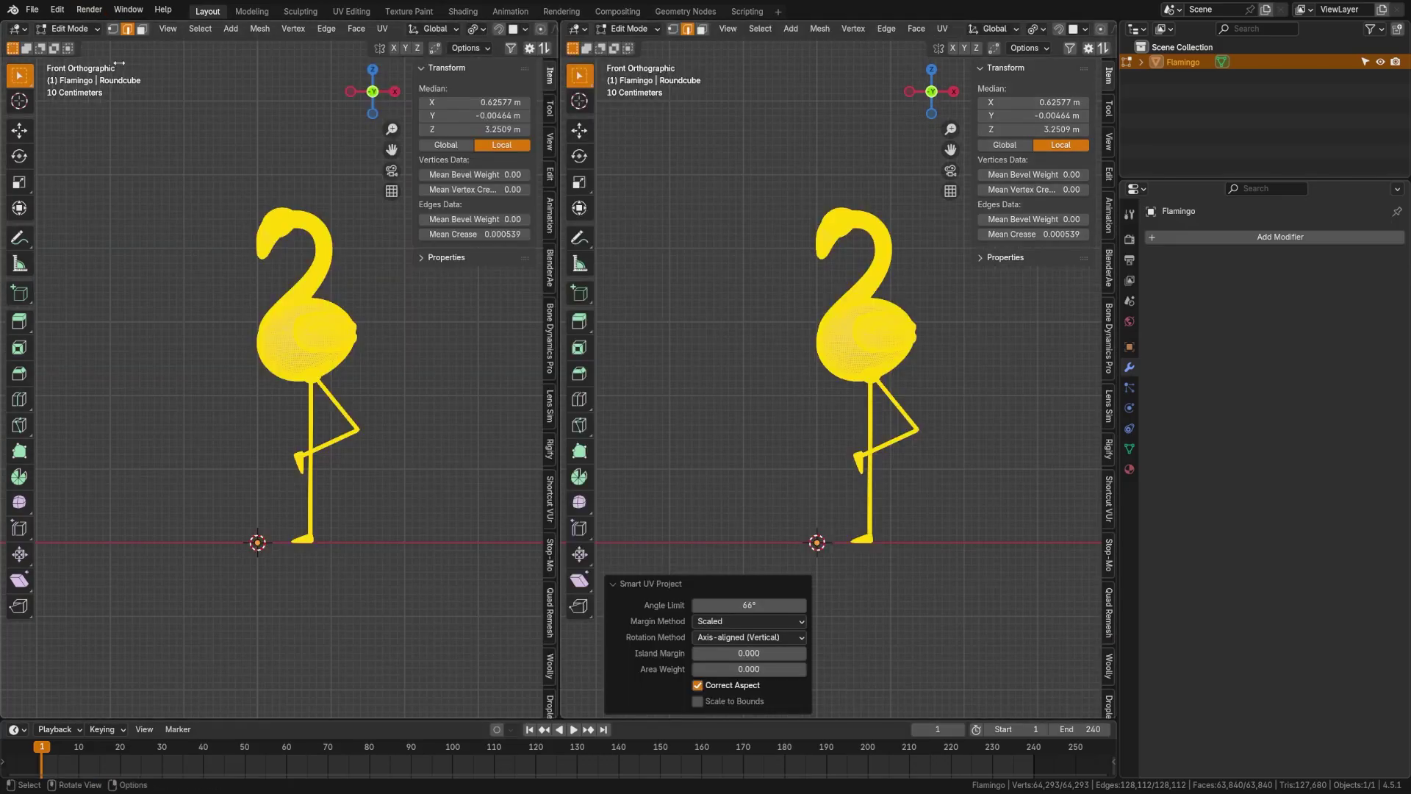
click(18, 29)
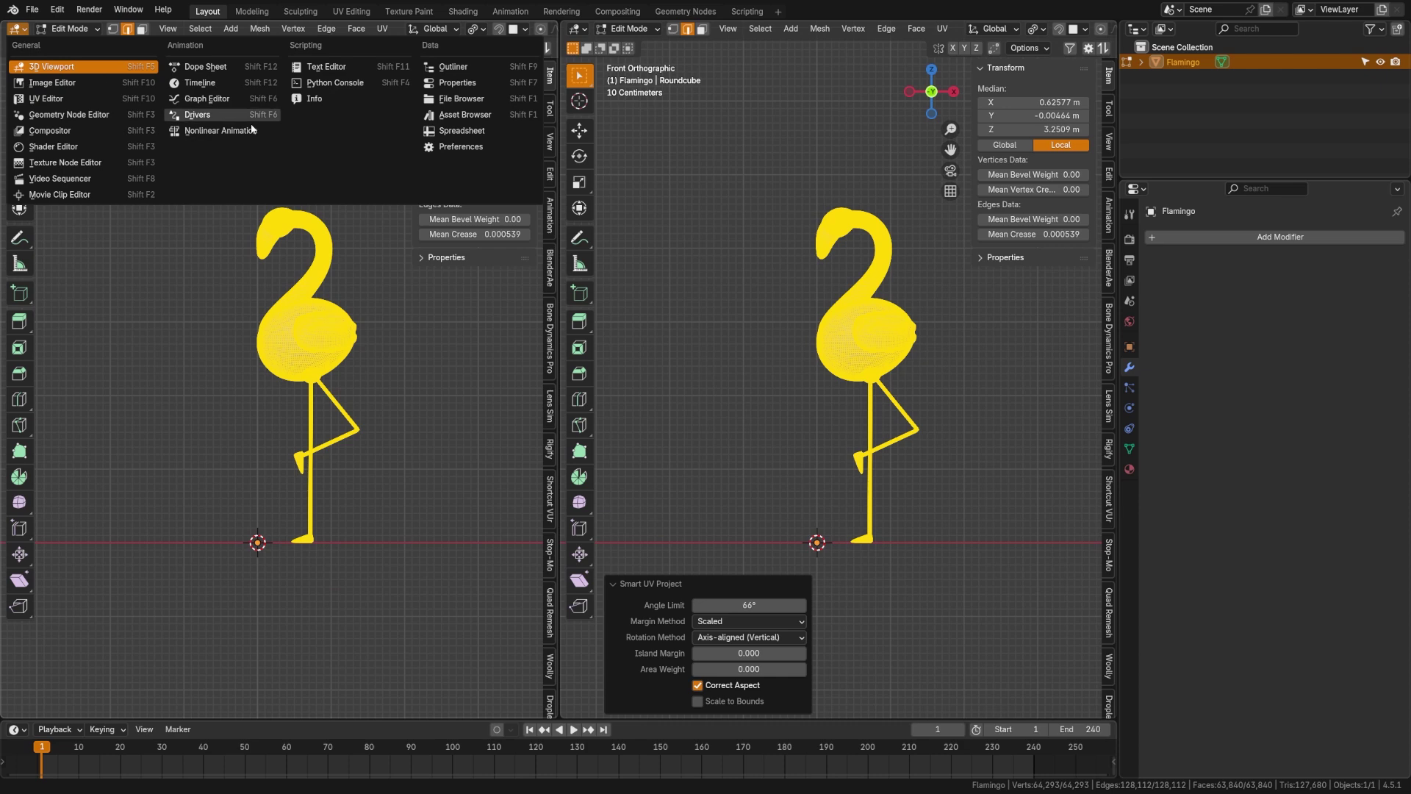
click(465, 115)
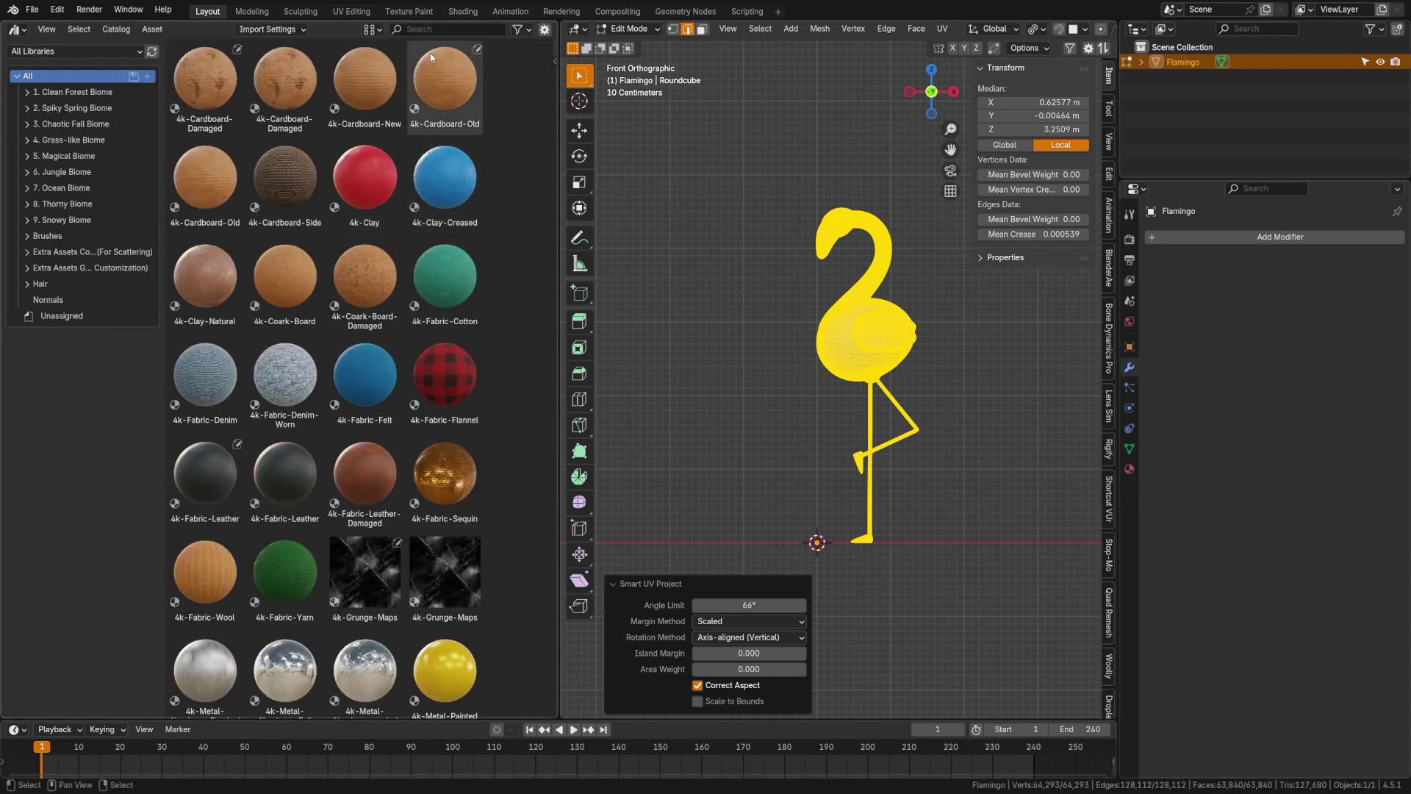
click(442, 30)
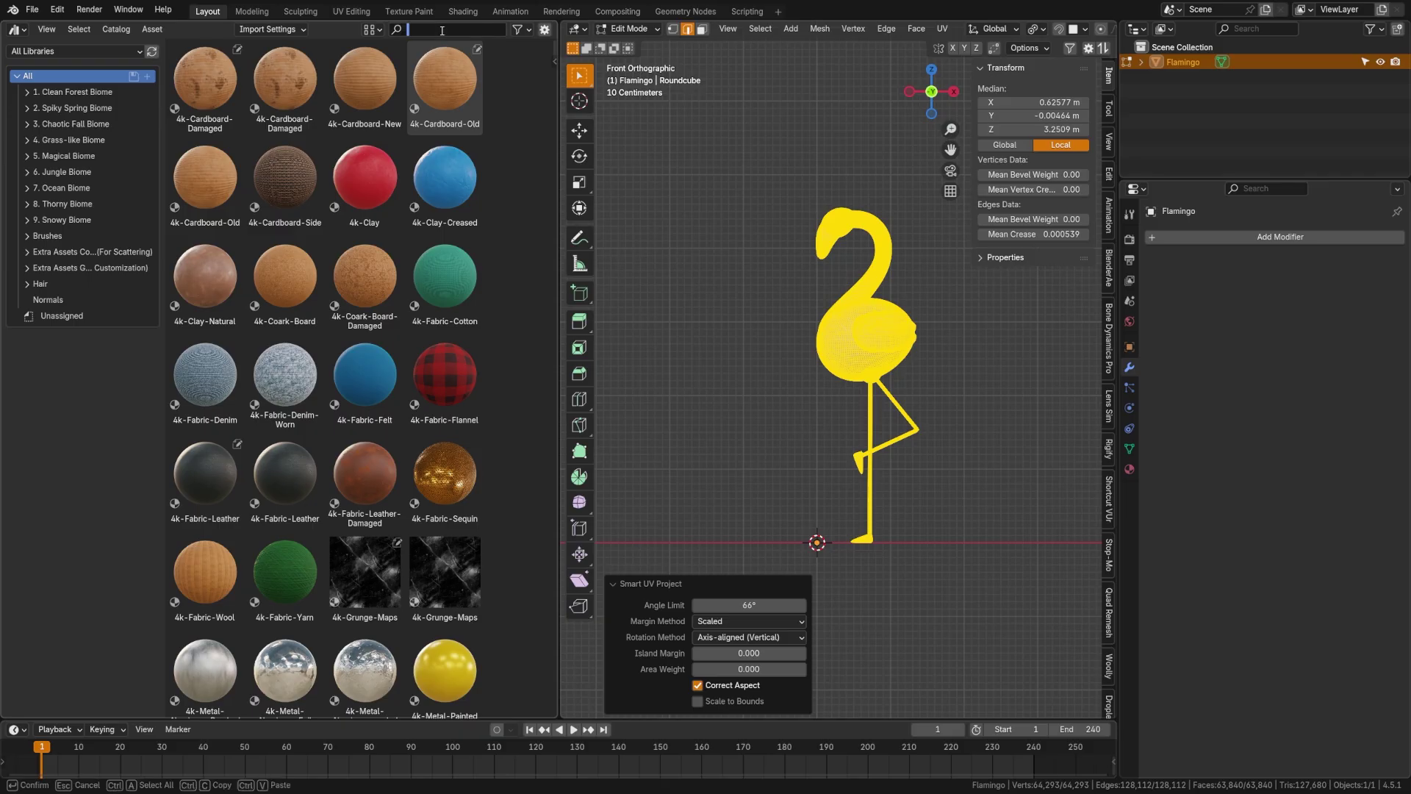
text(pup)
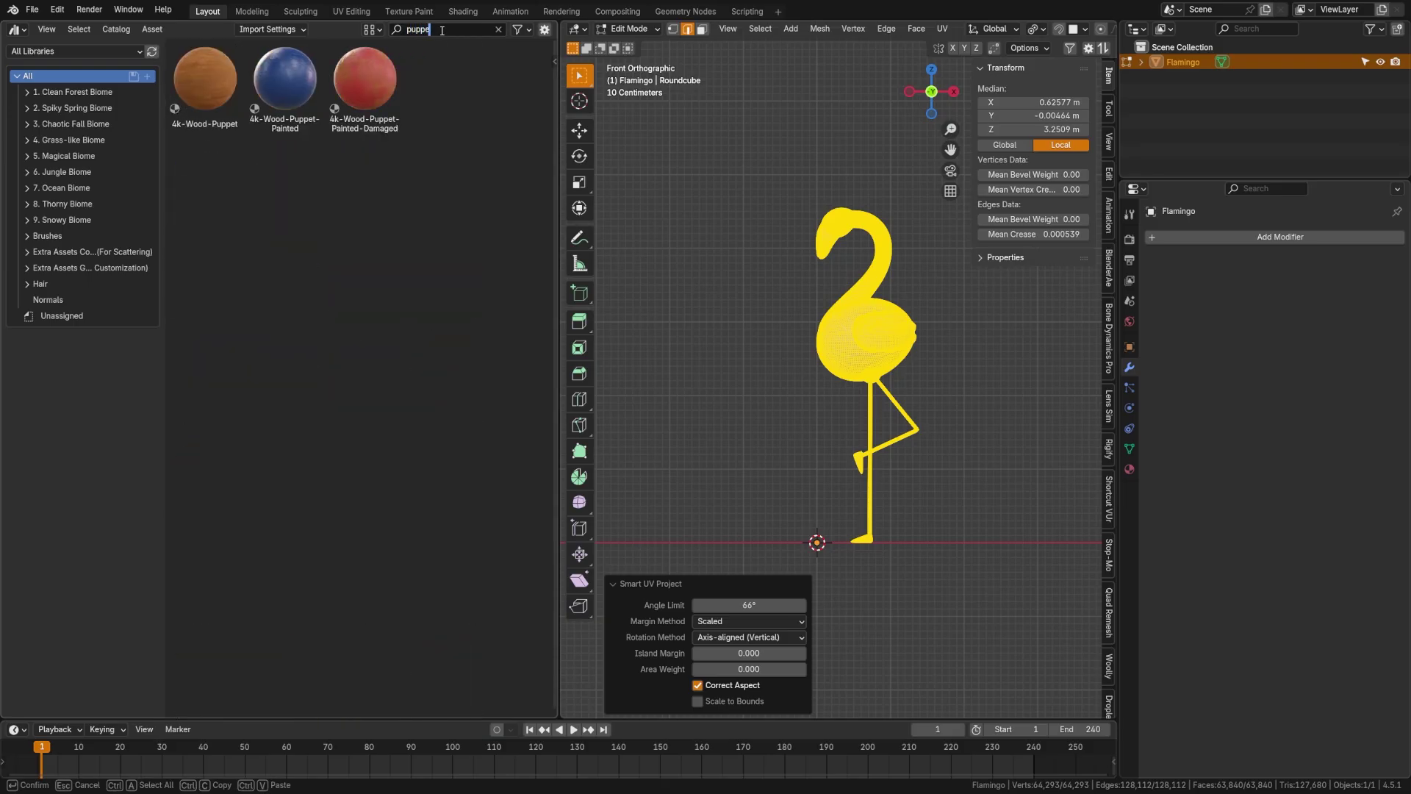
text(pe)
key(Return)
Step: Return to Object Mode, assign the 4k-Wood-Puppet-Painted material to the flamingo and show the viewport in Material Preview shading
mouse_move(284, 88)
mouse_down()
mouse_move(309, 121)
mouse_move(904, 335)
mouse_move(453, 283)
mouse_up()
key(ctrl+Tab)
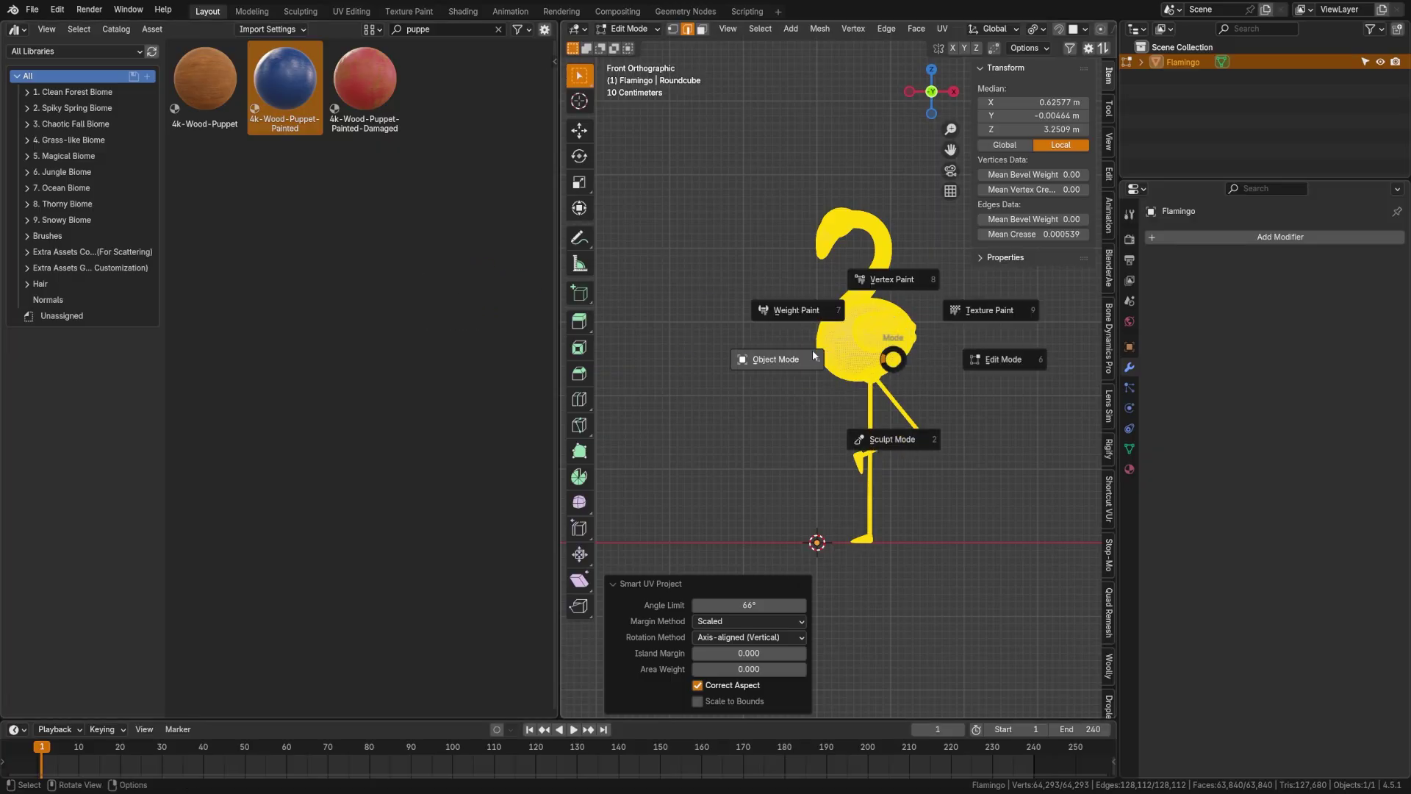
click(816, 359)
mouse_move(281, 79)
mouse_down()
mouse_move(887, 336)
mouse_move(895, 376)
mouse_up()
key(z)
click(879, 471)
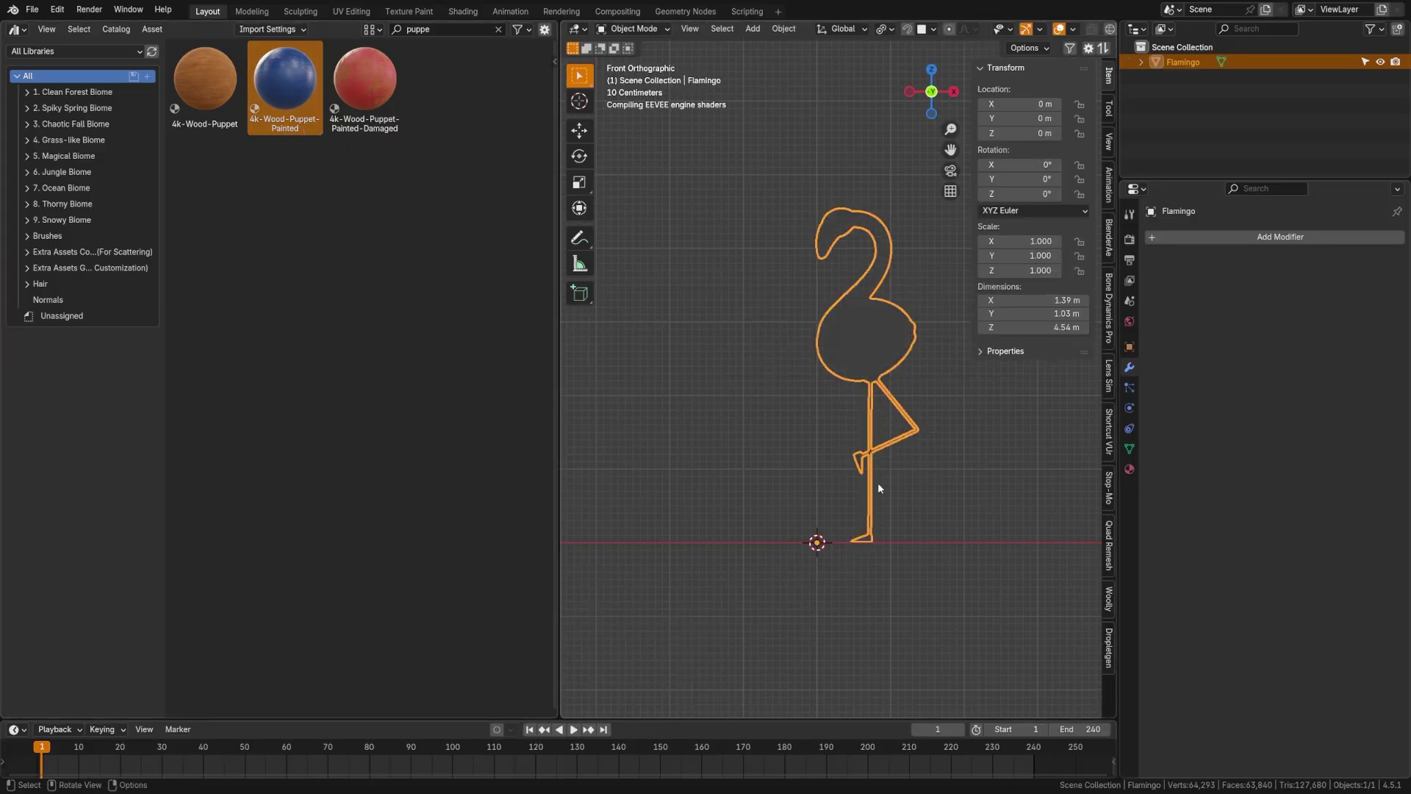
scroll(923, 483, up, 4)
scroll(835, 423, down, 2)
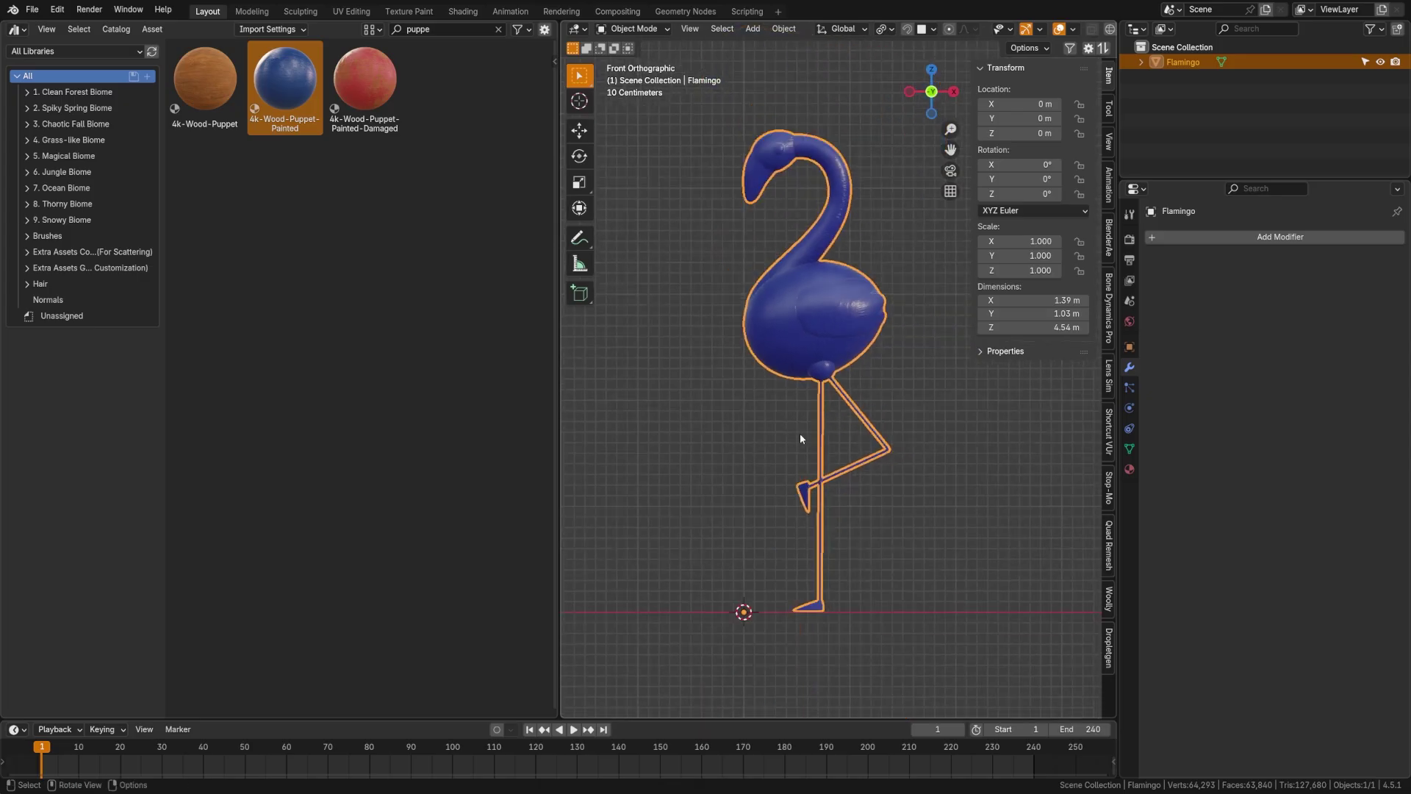
Step: Change the Asset Browser area to the Shader Editor and space out the Texture Coordinate, Wood-Puppet-Painted and Material Output nodes
click(16, 29)
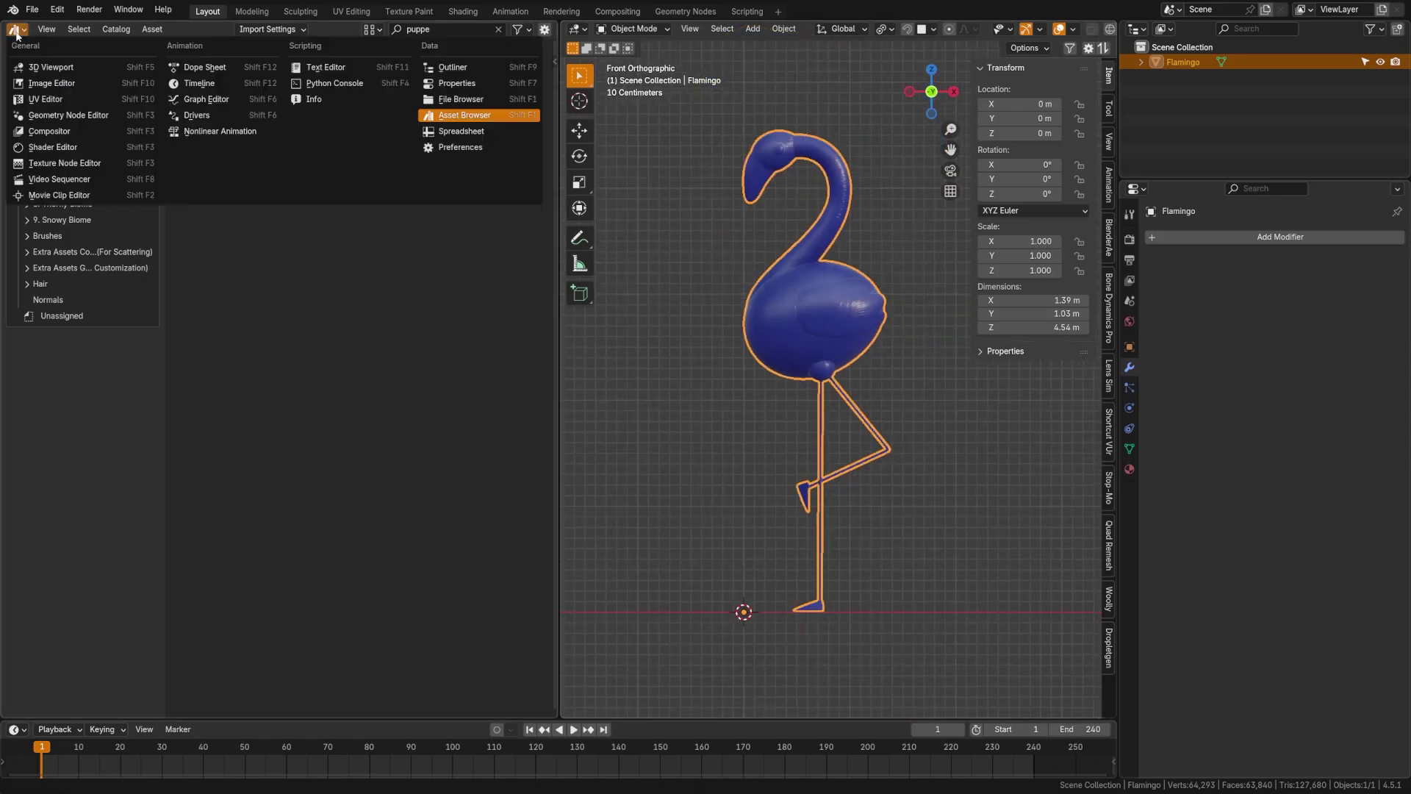
click(47, 150)
middle_drag(479, 430, 430, 374)
scroll(292, 390, up, 5)
drag(152, 351, 72, 340)
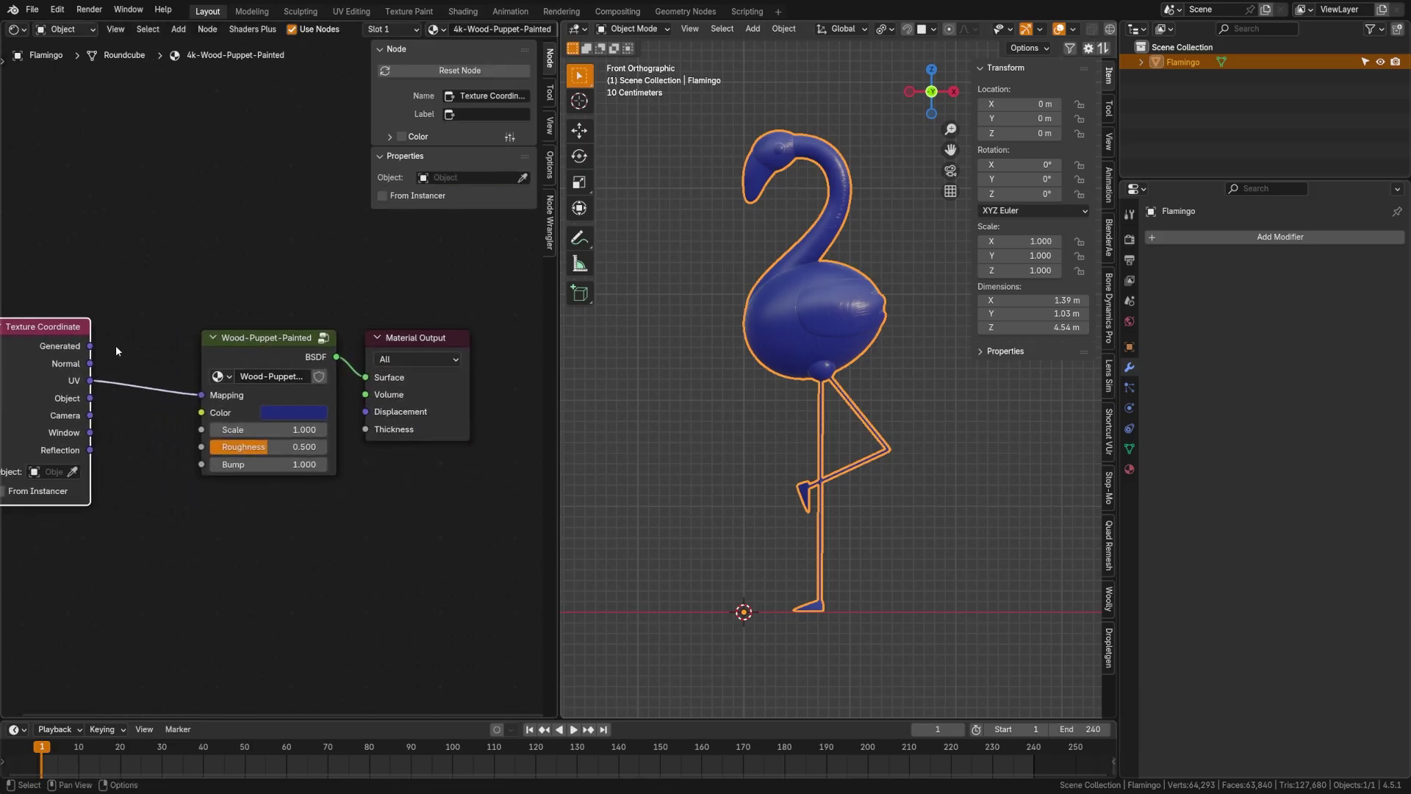
drag(274, 339, 292, 351)
drag(413, 338, 466, 341)
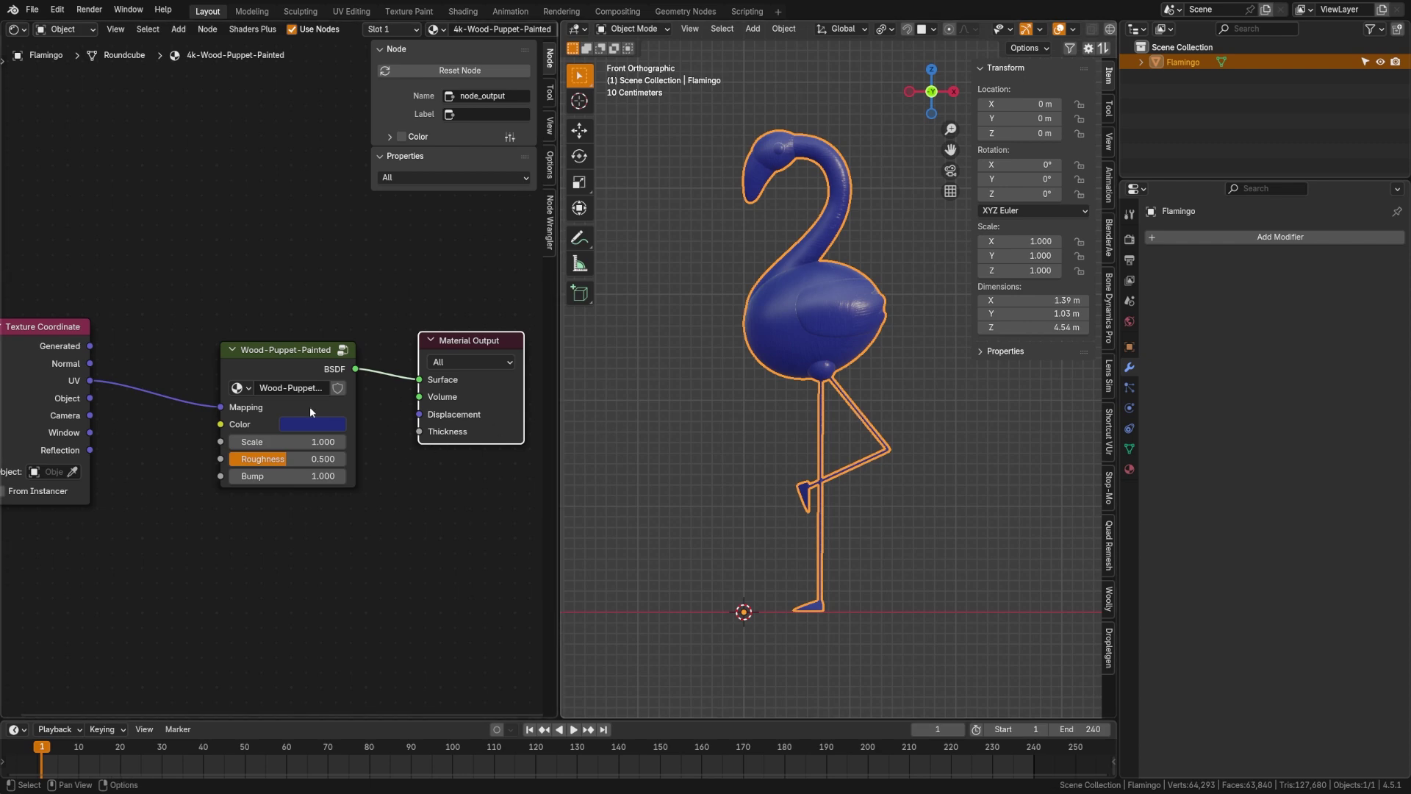
middle_drag(310, 408, 395, 405)
drag(144, 332, 115, 331)
drag(350, 356, 366, 381)
Step: Add an Image Texture node above the Texture Coordinate node
key(shift+a)
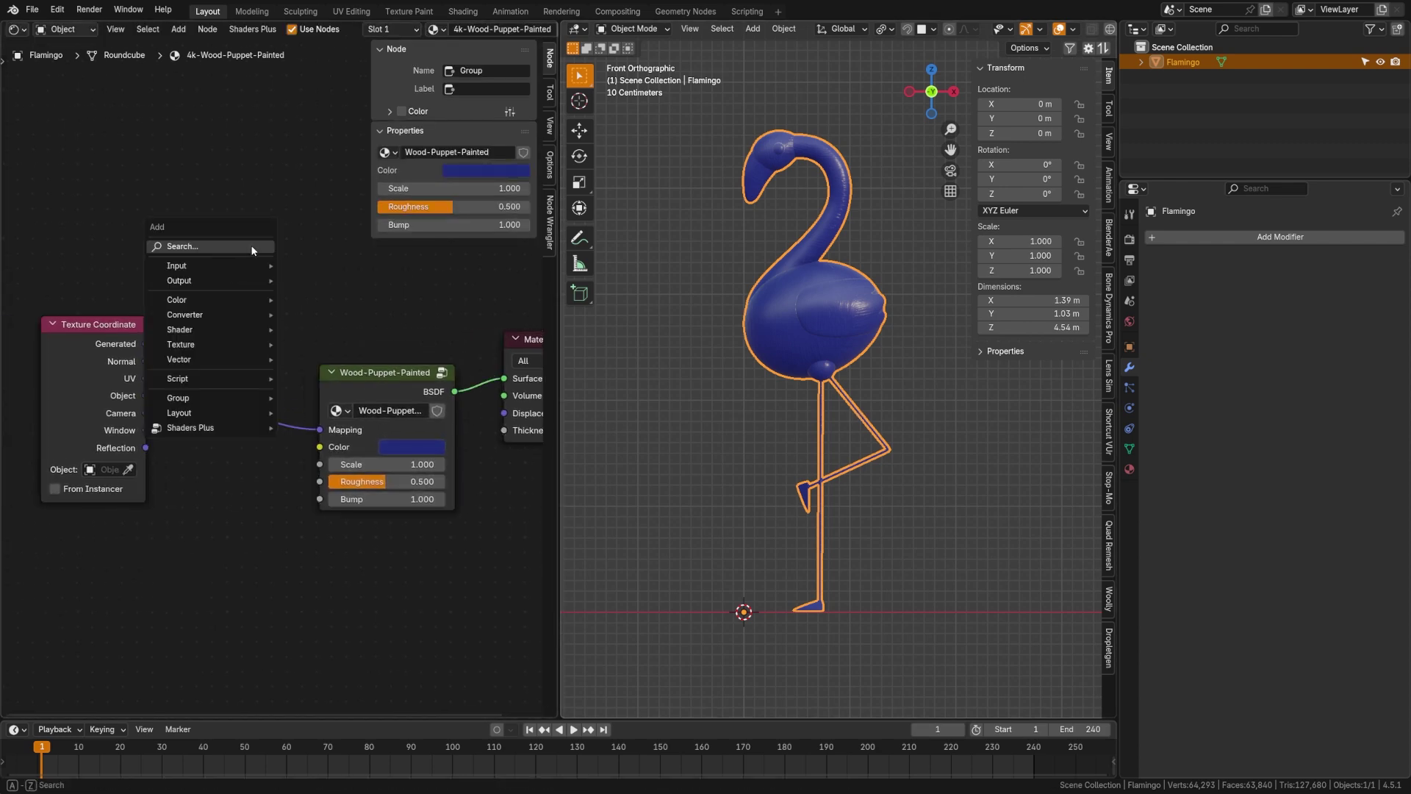
click(252, 247)
text(im)
key(Return)
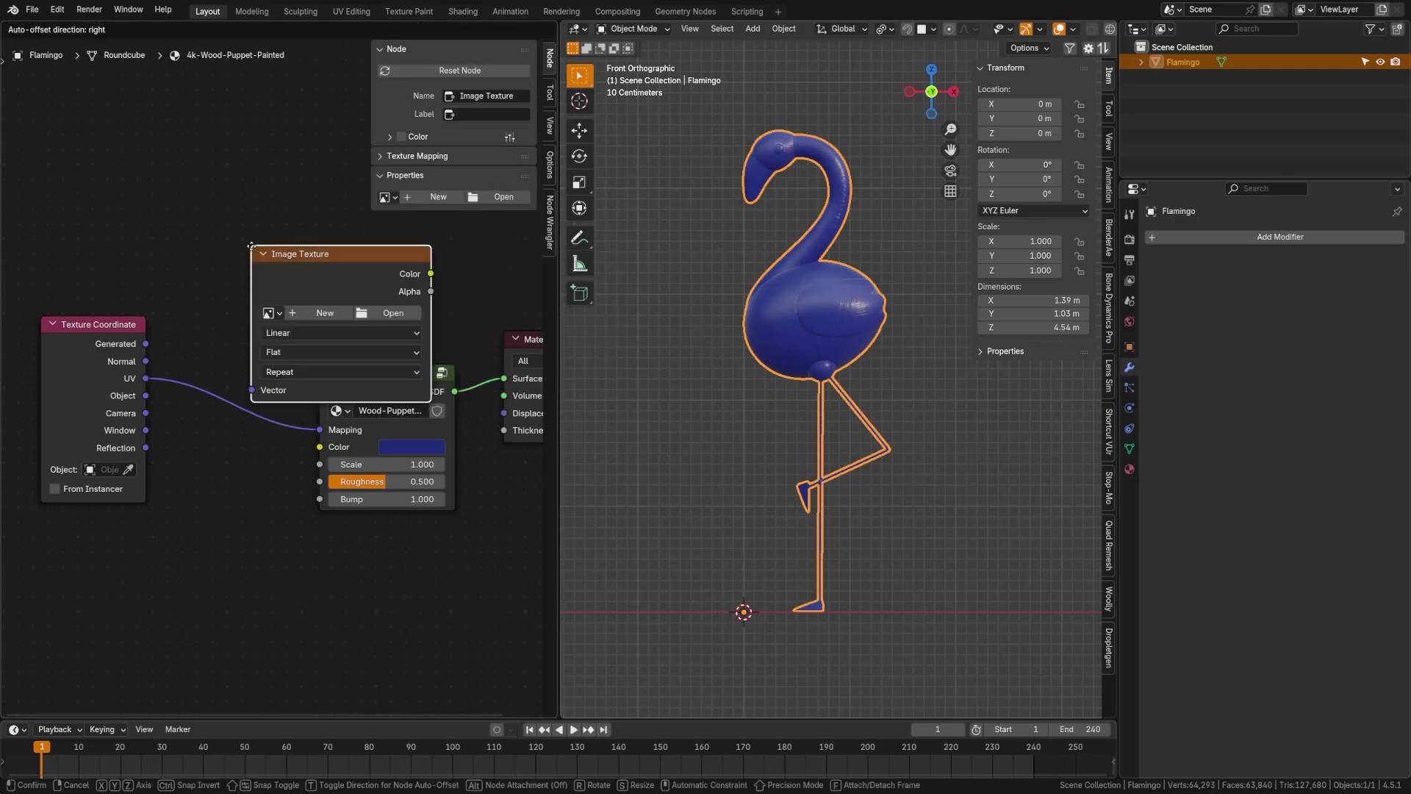
click(137, 139)
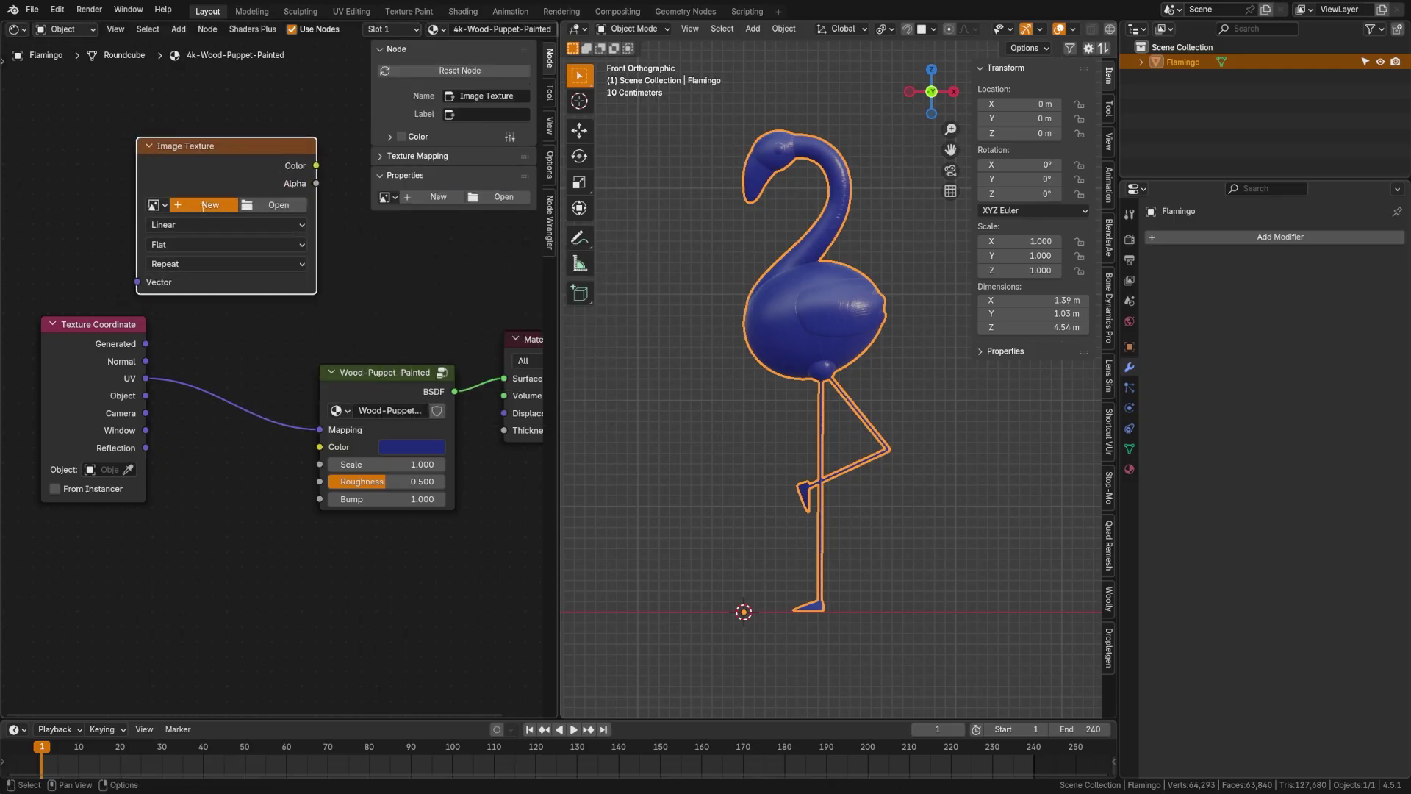
Step: Create a new blank image named Flamingo-Base at 2048 × 2048 px in the Image Texture node
click(203, 210)
text(Flamingo-Base)
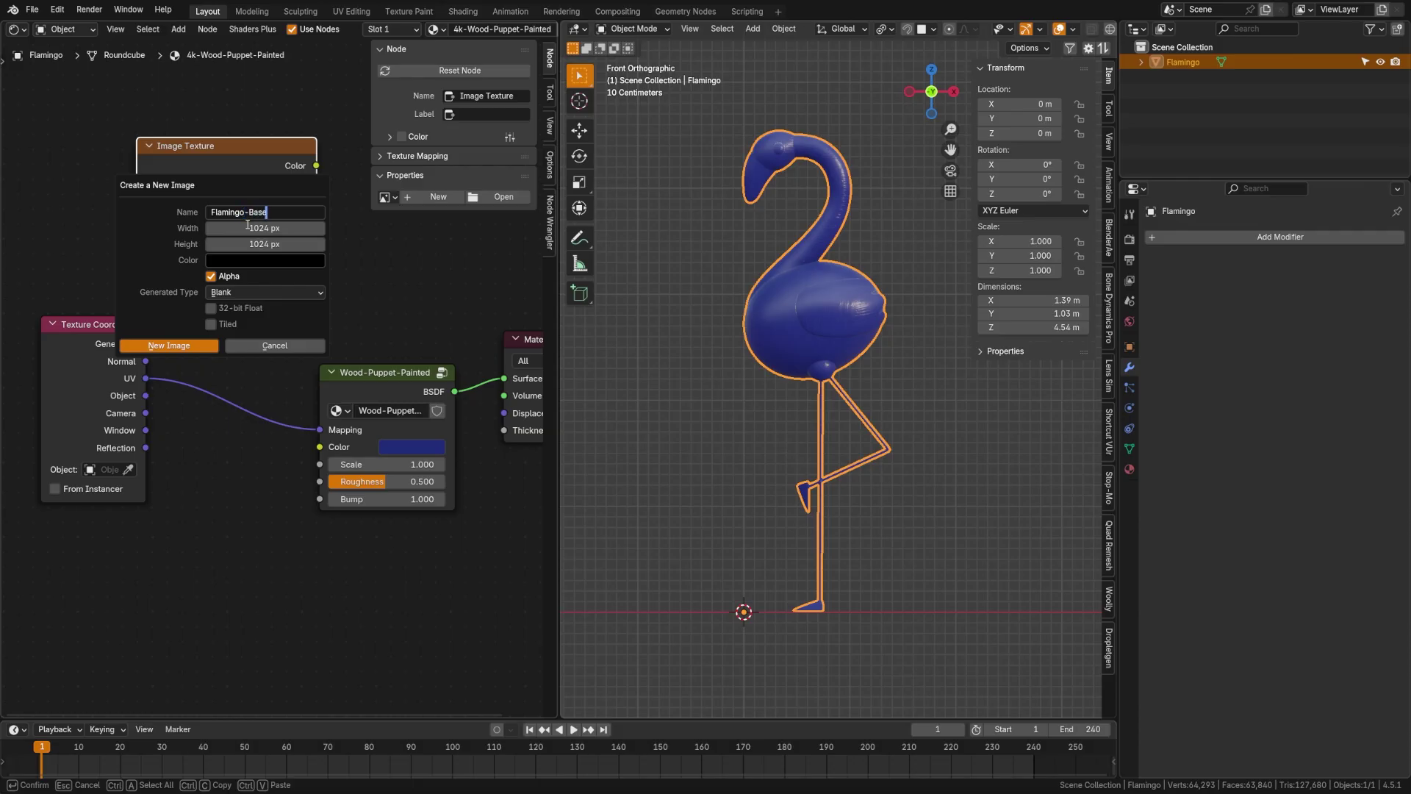
key(Return)
drag(248, 228, 253, 228)
click(247, 225)
text(1024)
key(ctrl+a)
text(20)
key(Return)
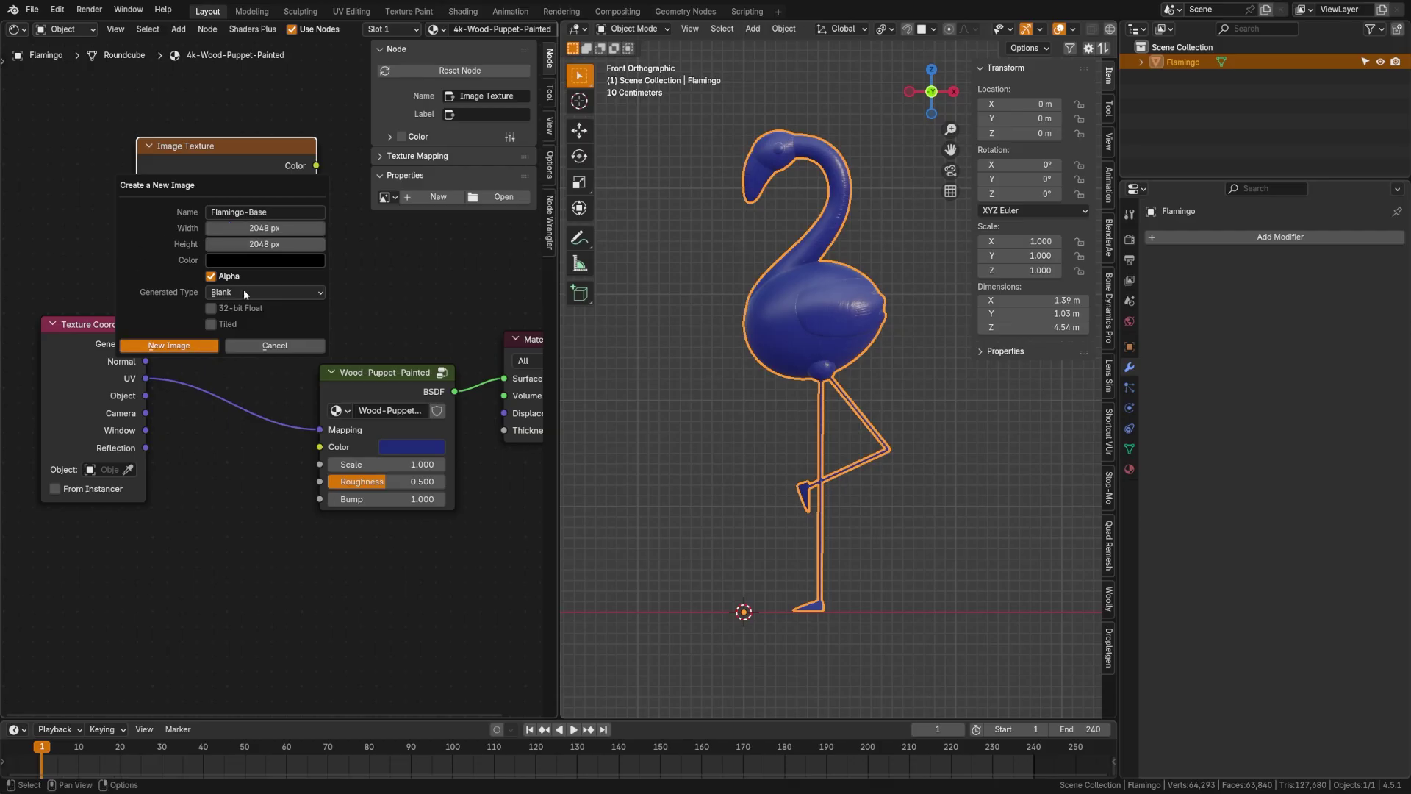
click(169, 345)
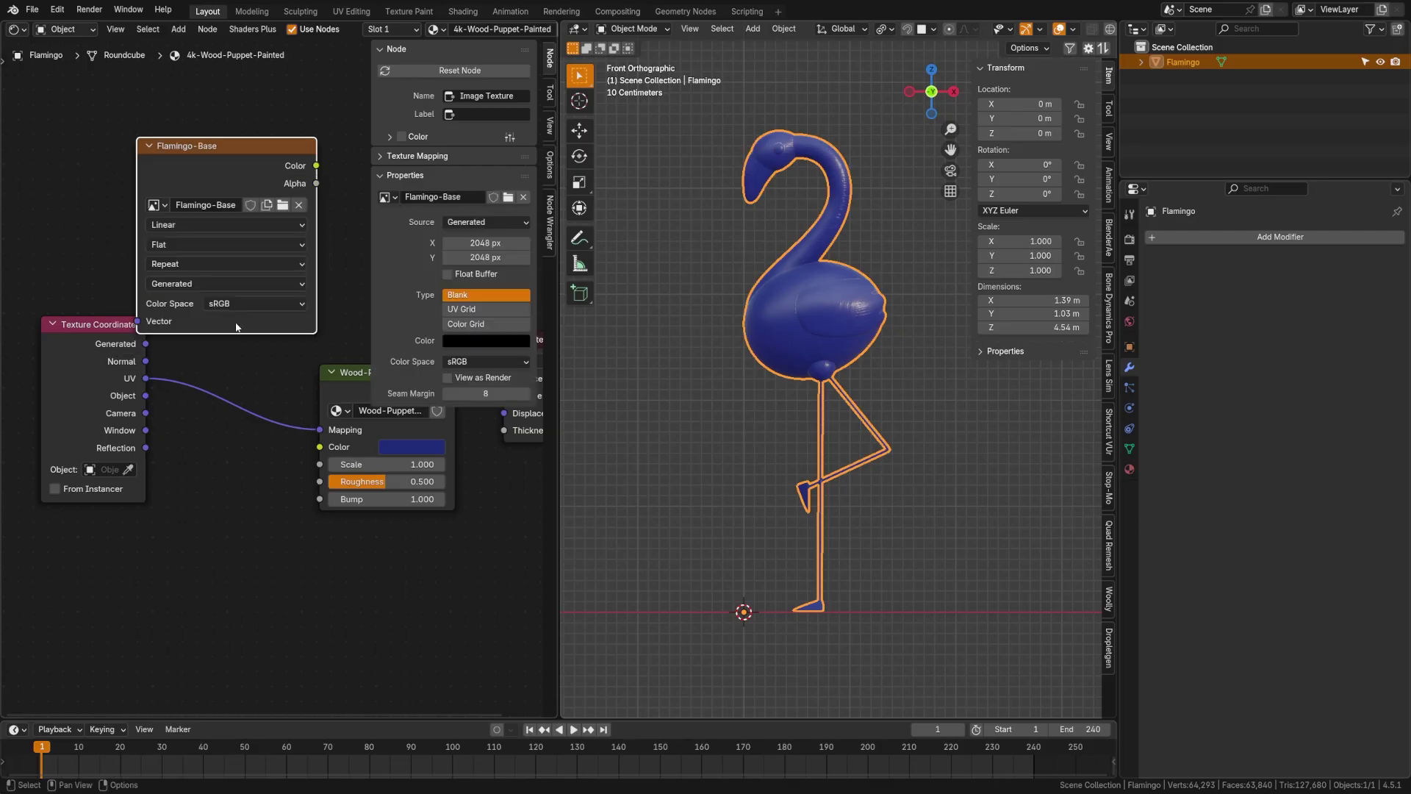
Step: Move the Flamingo-Base node clear of the others and link its Color output to the Wood-Puppet-Painted group's Color input
drag(214, 166, 143, 132)
middle_drag(320, 264, 279, 271)
key(n)
mouse_move(207, 141)
mouse_down()
mouse_move(268, 297)
mouse_move(279, 454)
mouse_up()
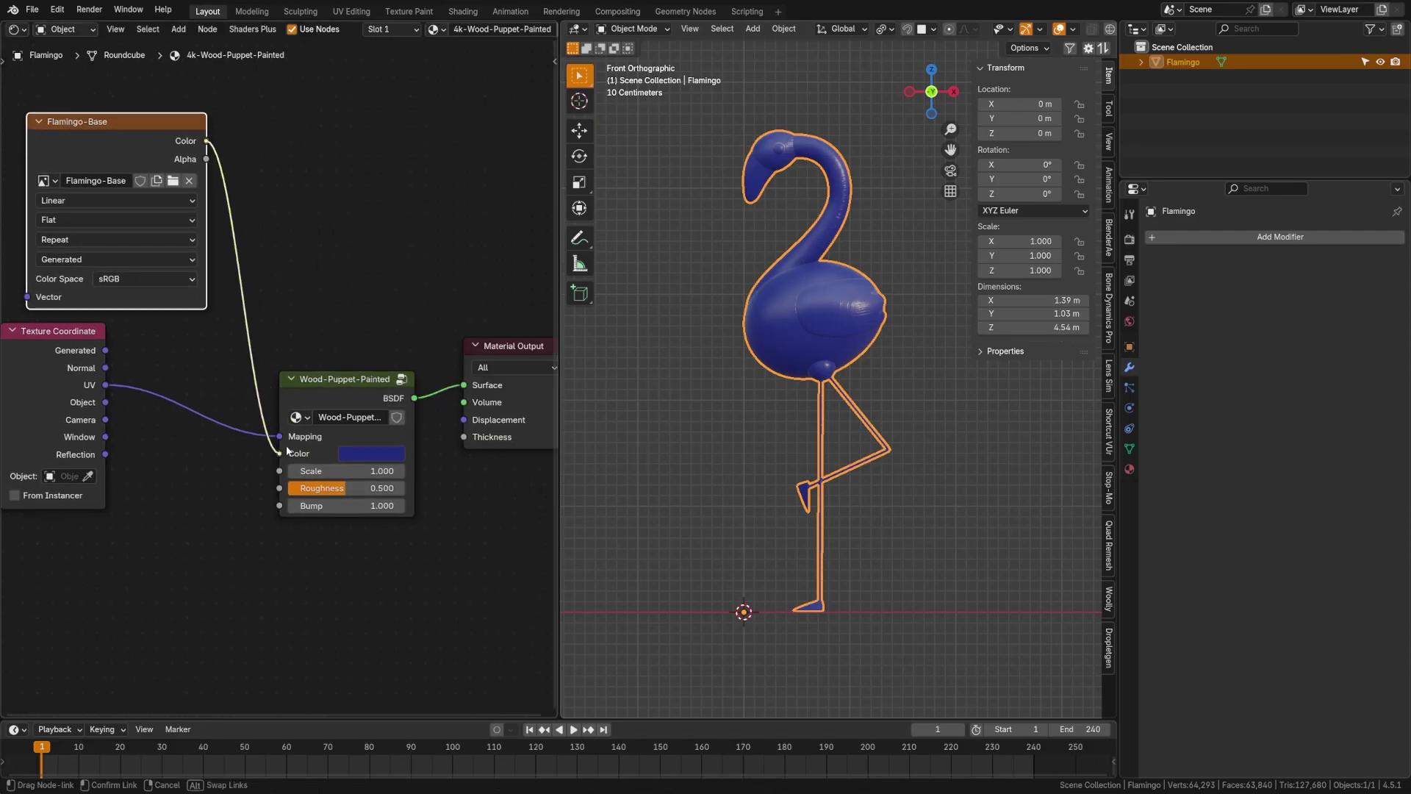
scroll(639, 397, up, 5)
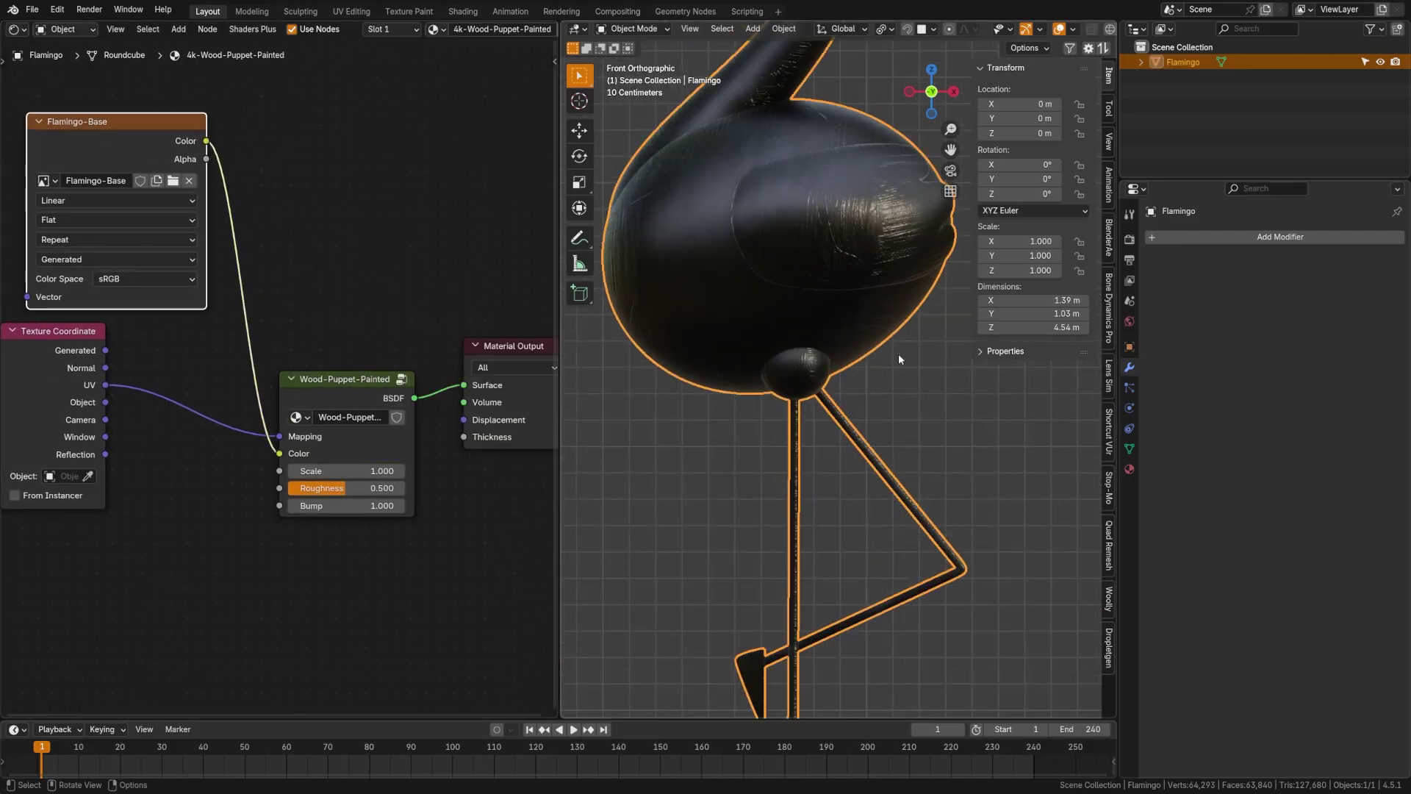
Step: Link the Flamingo-Base Color output directly to the Material Output's Surface input to show the flat texture
drag(207, 142, 467, 385)
scroll(890, 406, down, 4)
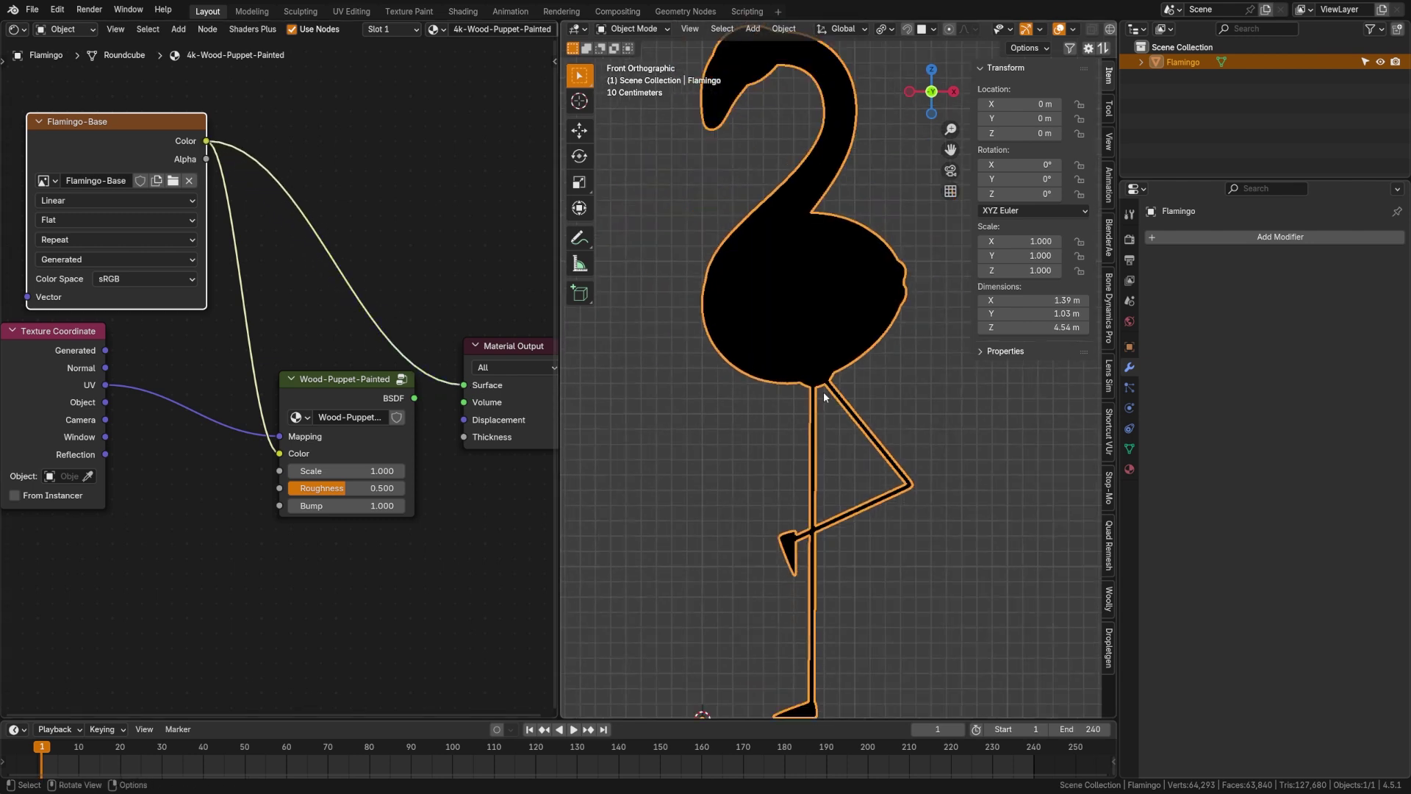
scroll(763, 388, down, 1)
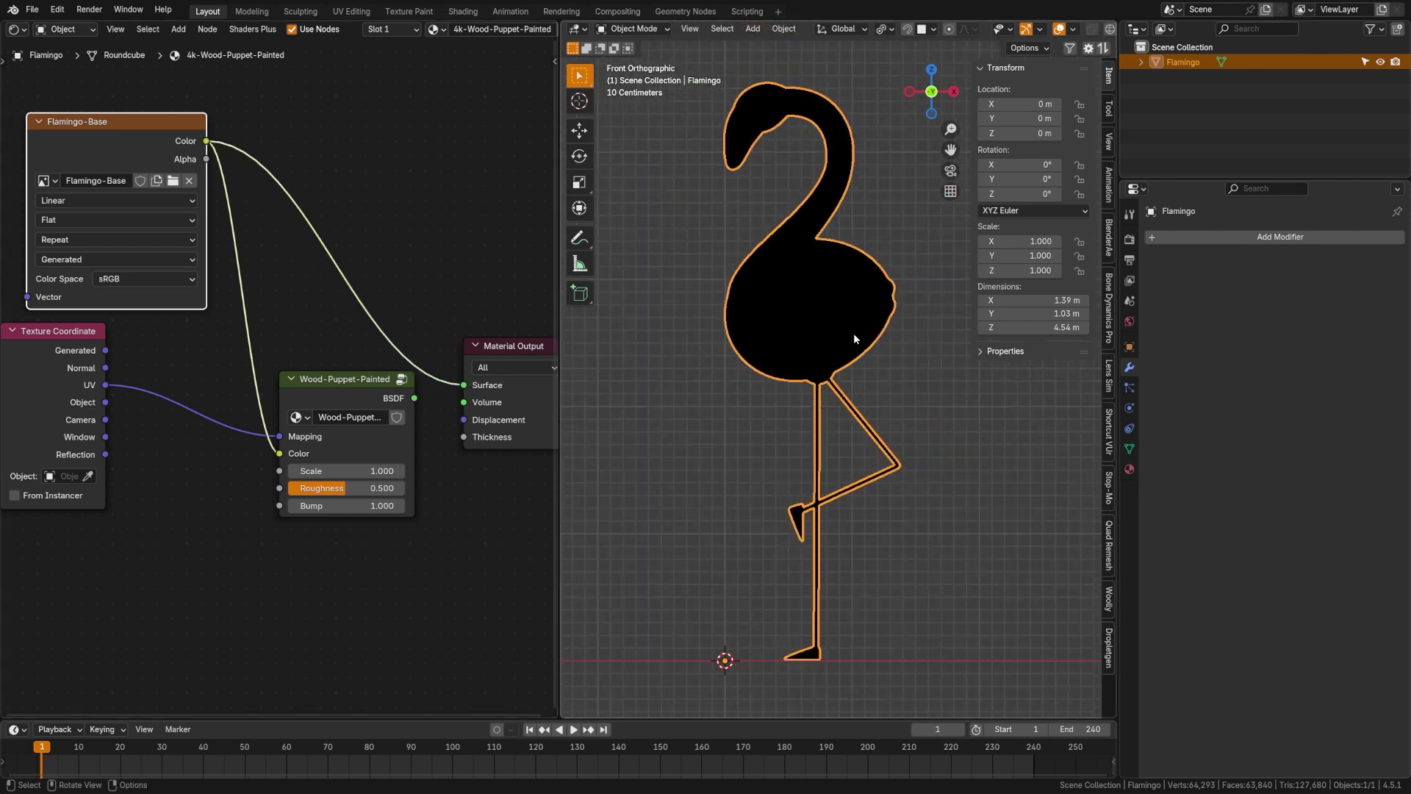
Step: Switch the flamingo to Texture Paint mode, widen the 3D viewport and set Flamingo-Base as the single image to paint on
key(ctrl+Tab)
click(803, 335)
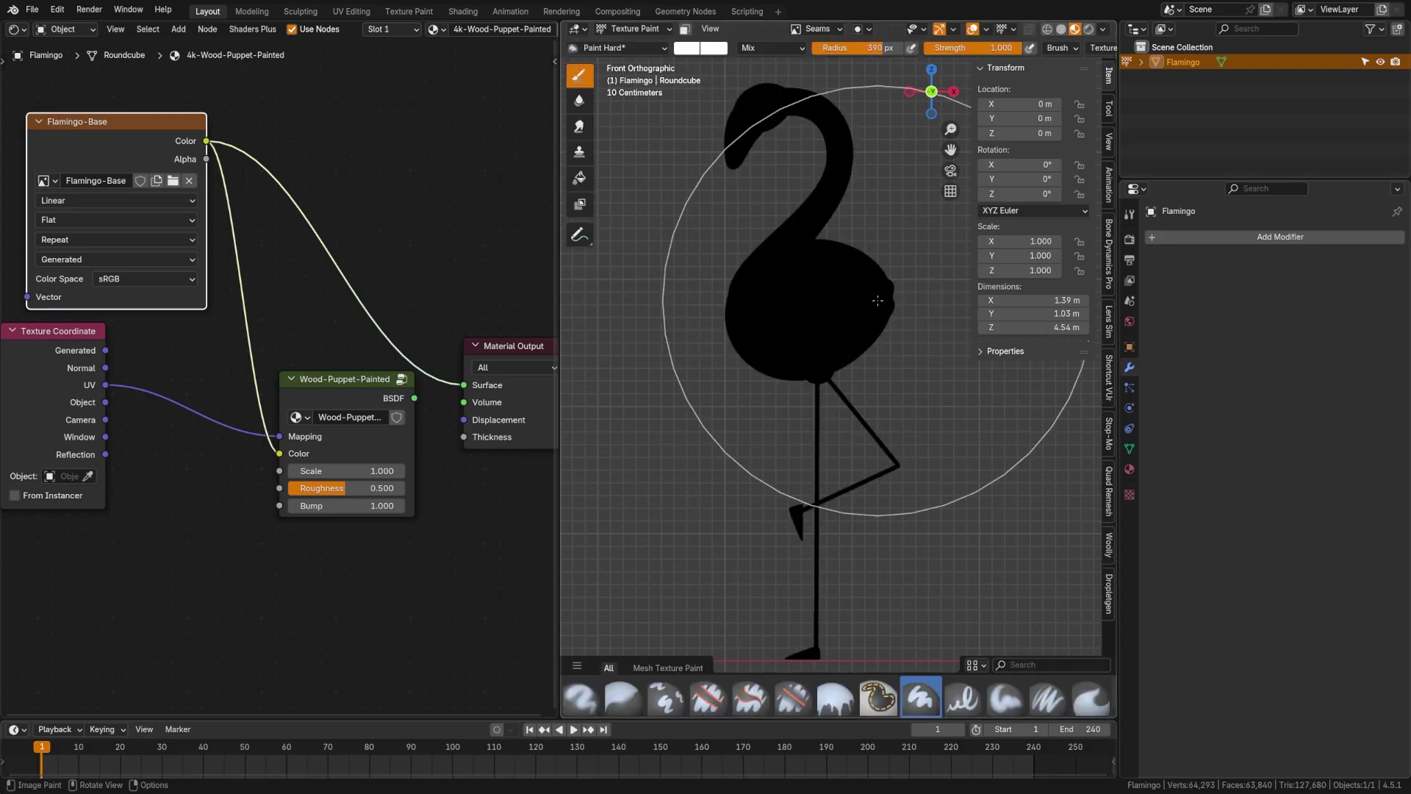
mouse_move(849, 360)
shift+middle_down()
mouse_move(810, 349)
mouse_move(826, 358)
shift+middle_up()
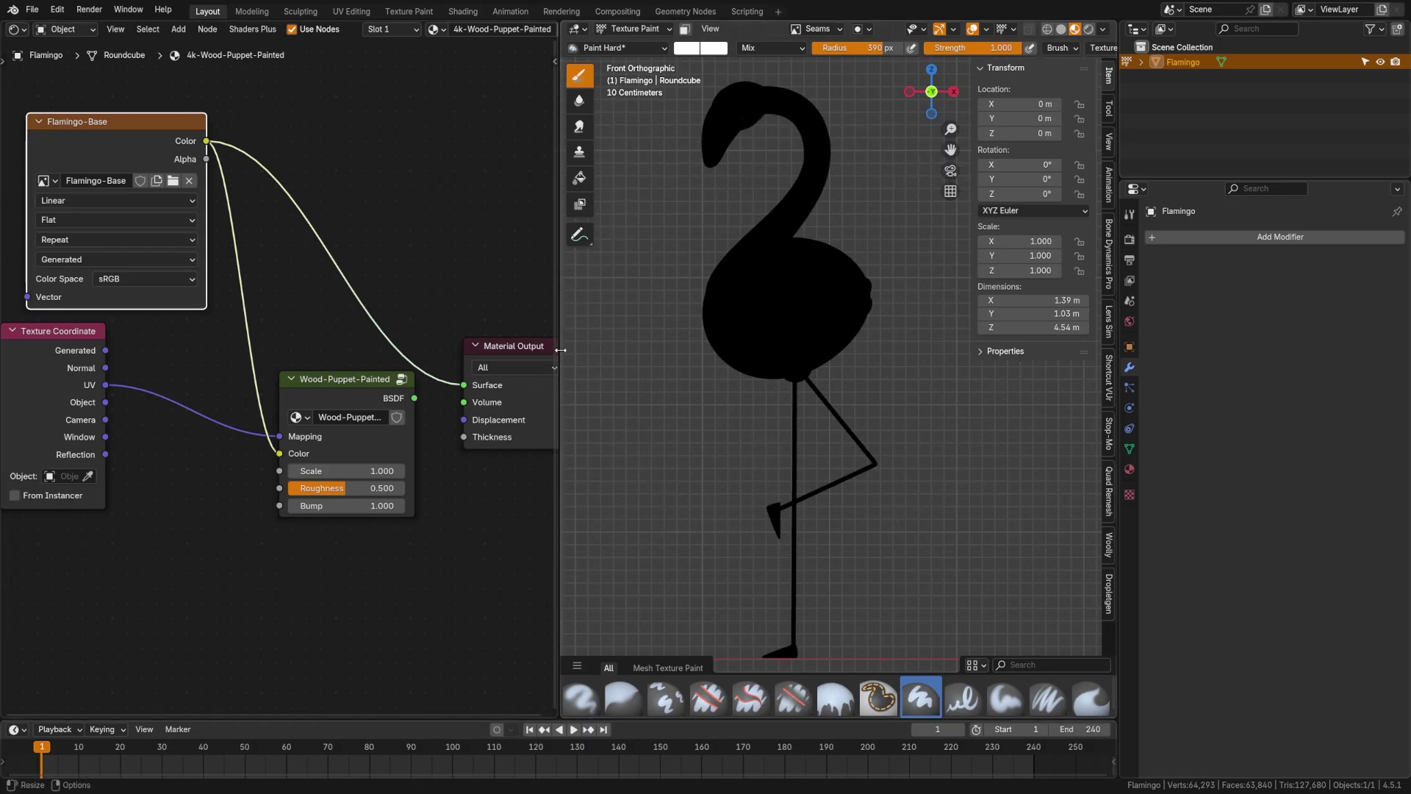
drag(556, 369, 337, 368)
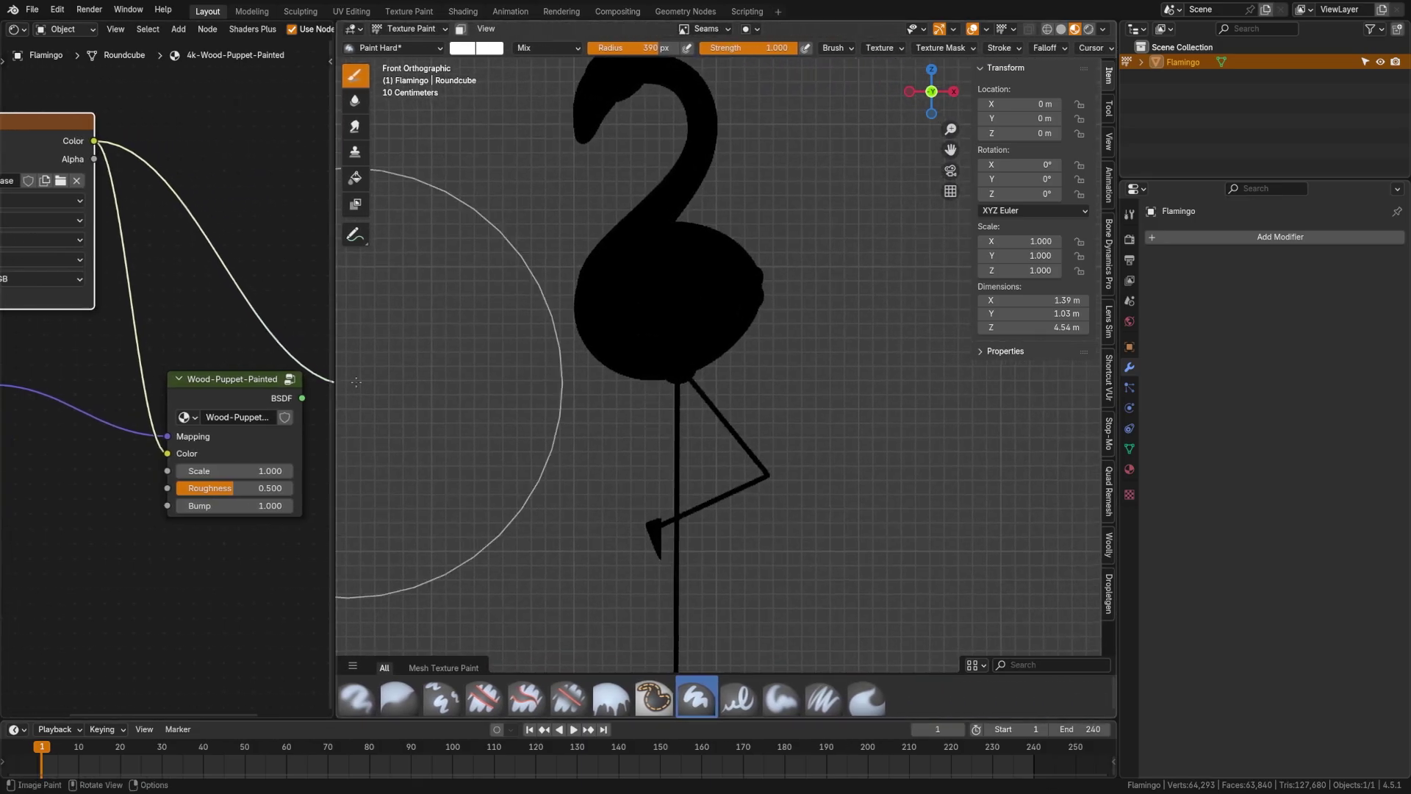
click(708, 29)
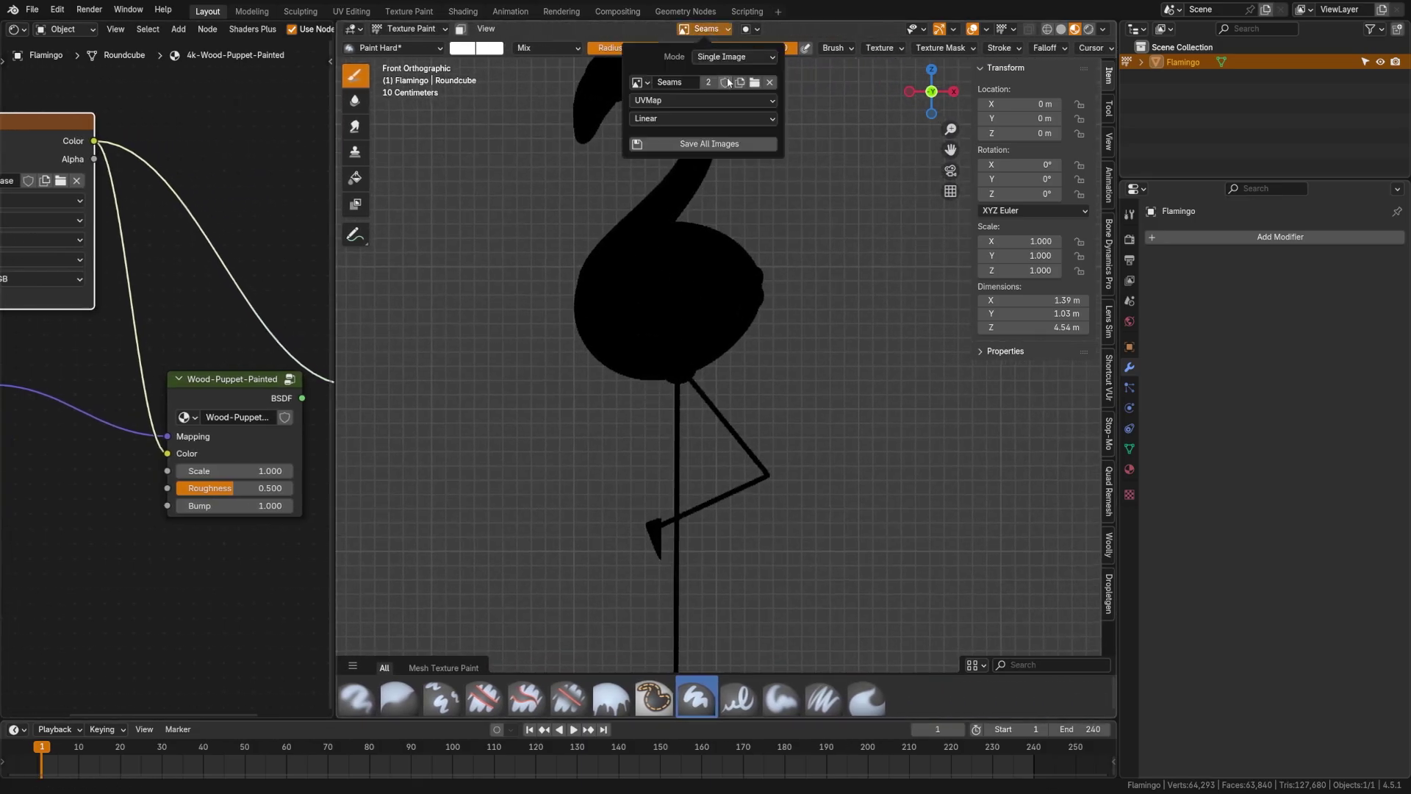
click(641, 83)
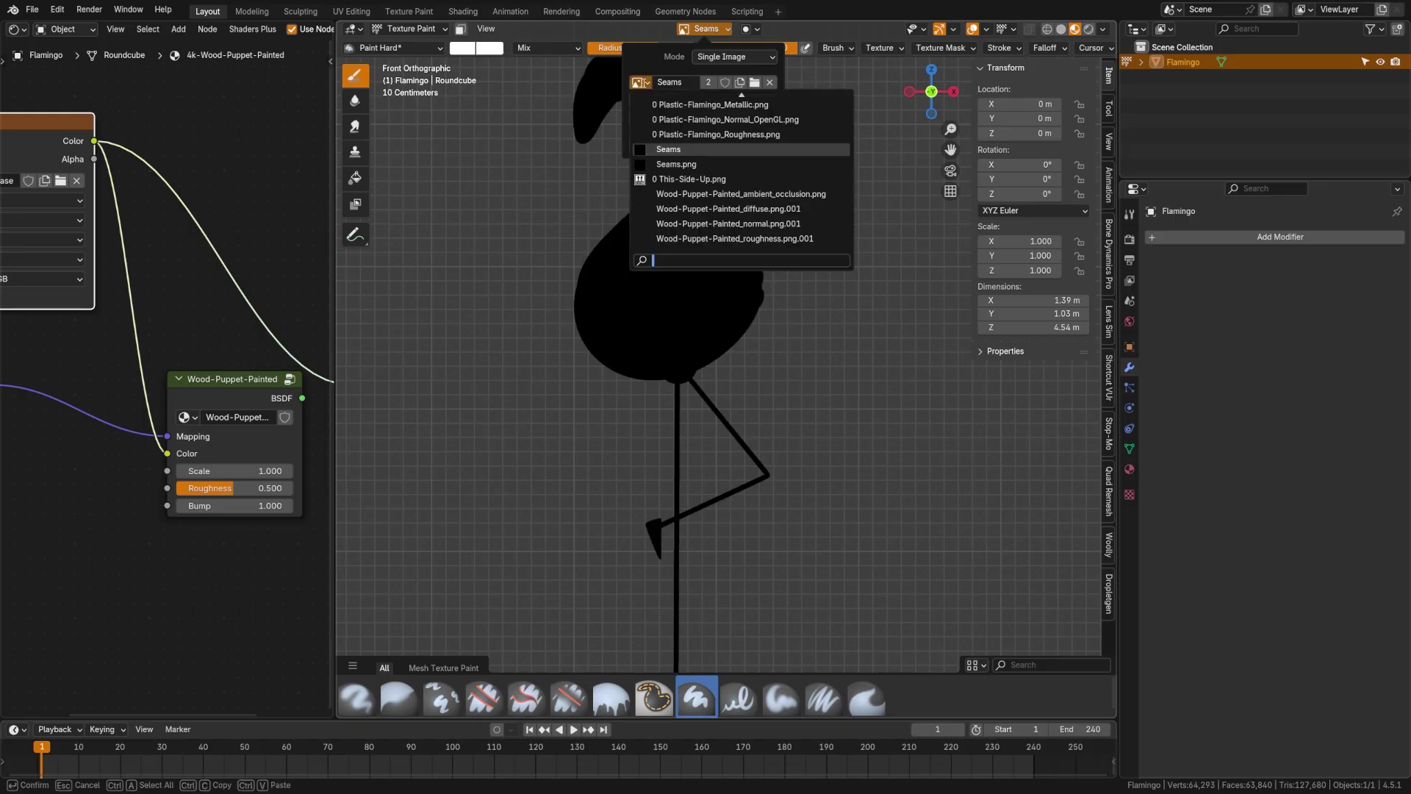
text(flmaing)
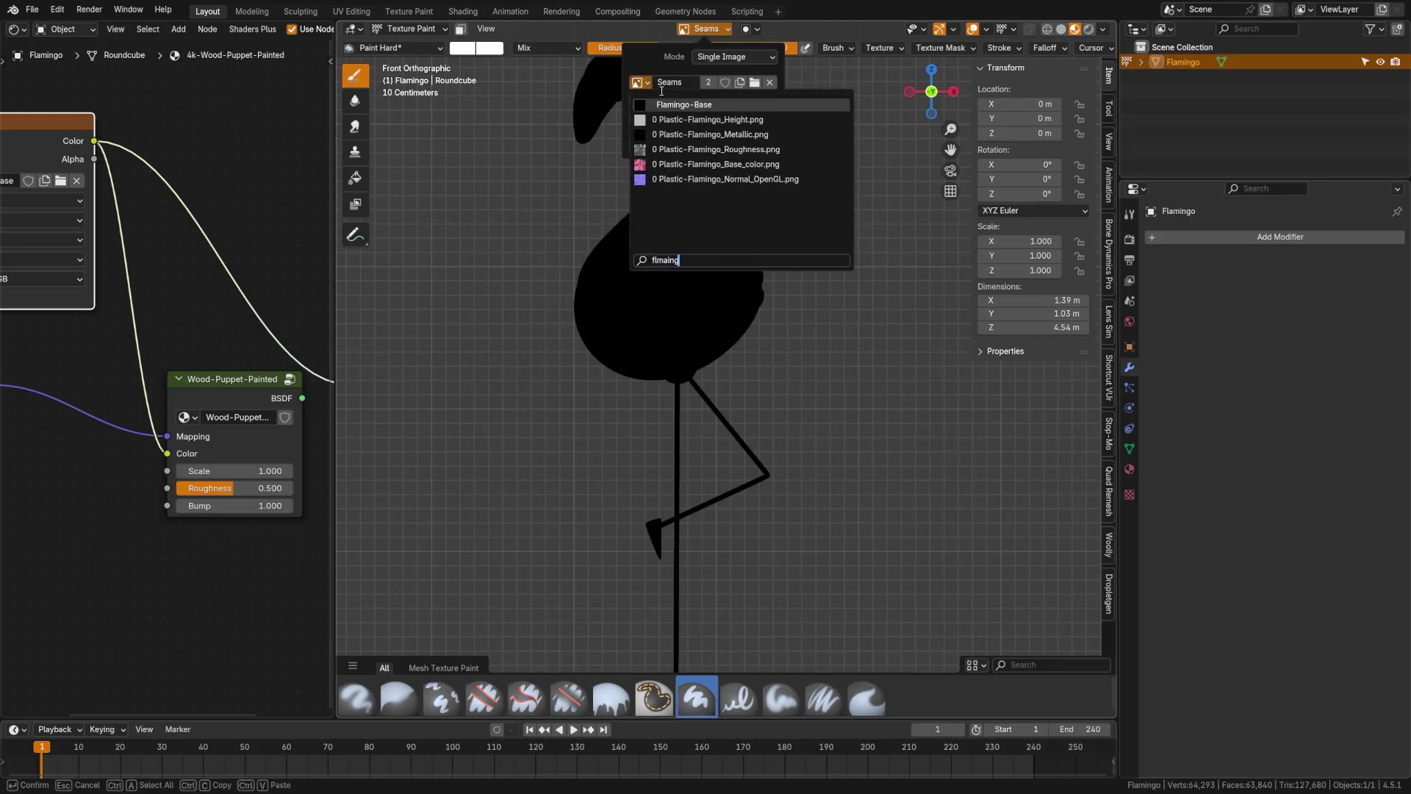
click(736, 106)
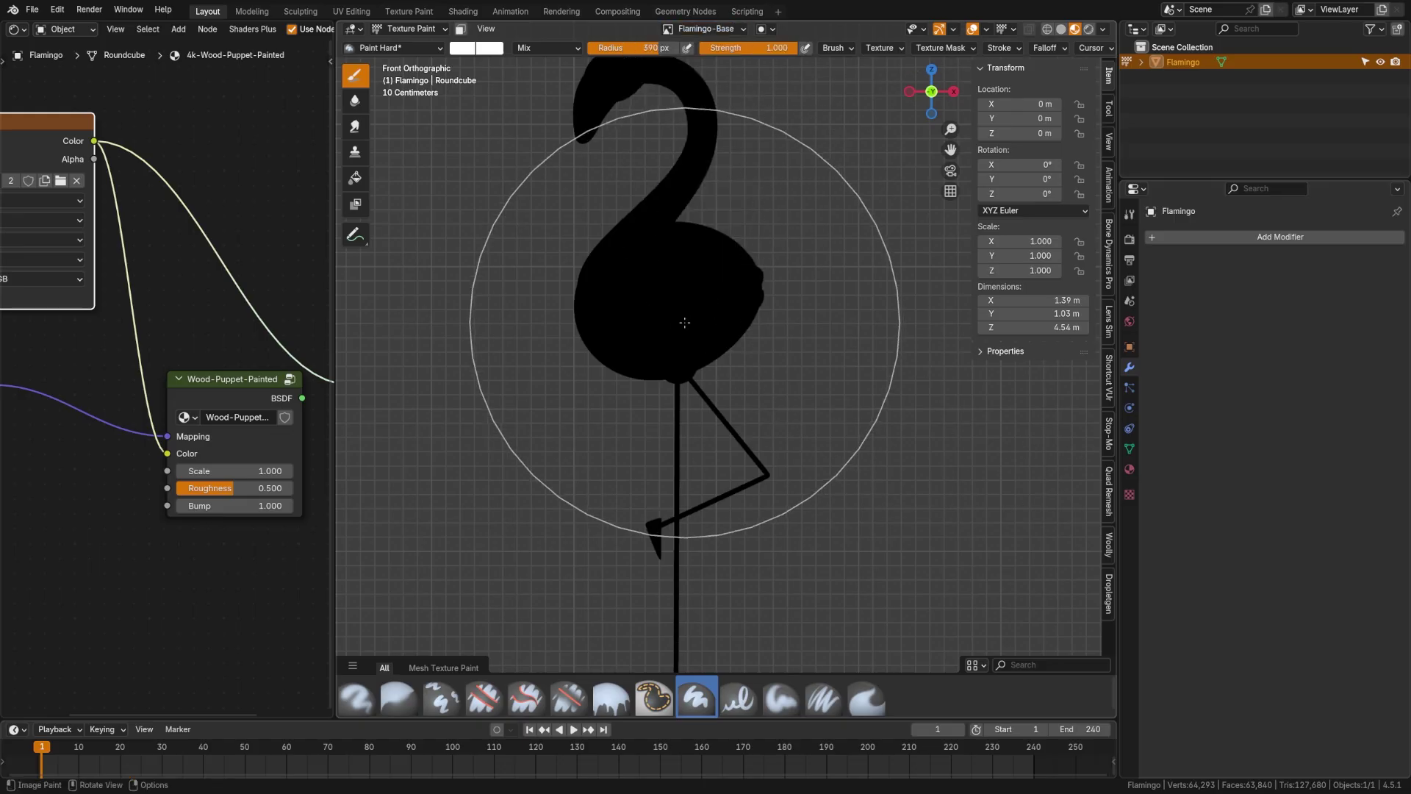
scroll(710, 279, down, 1)
shift+middle_drag(711, 278, 737, 297)
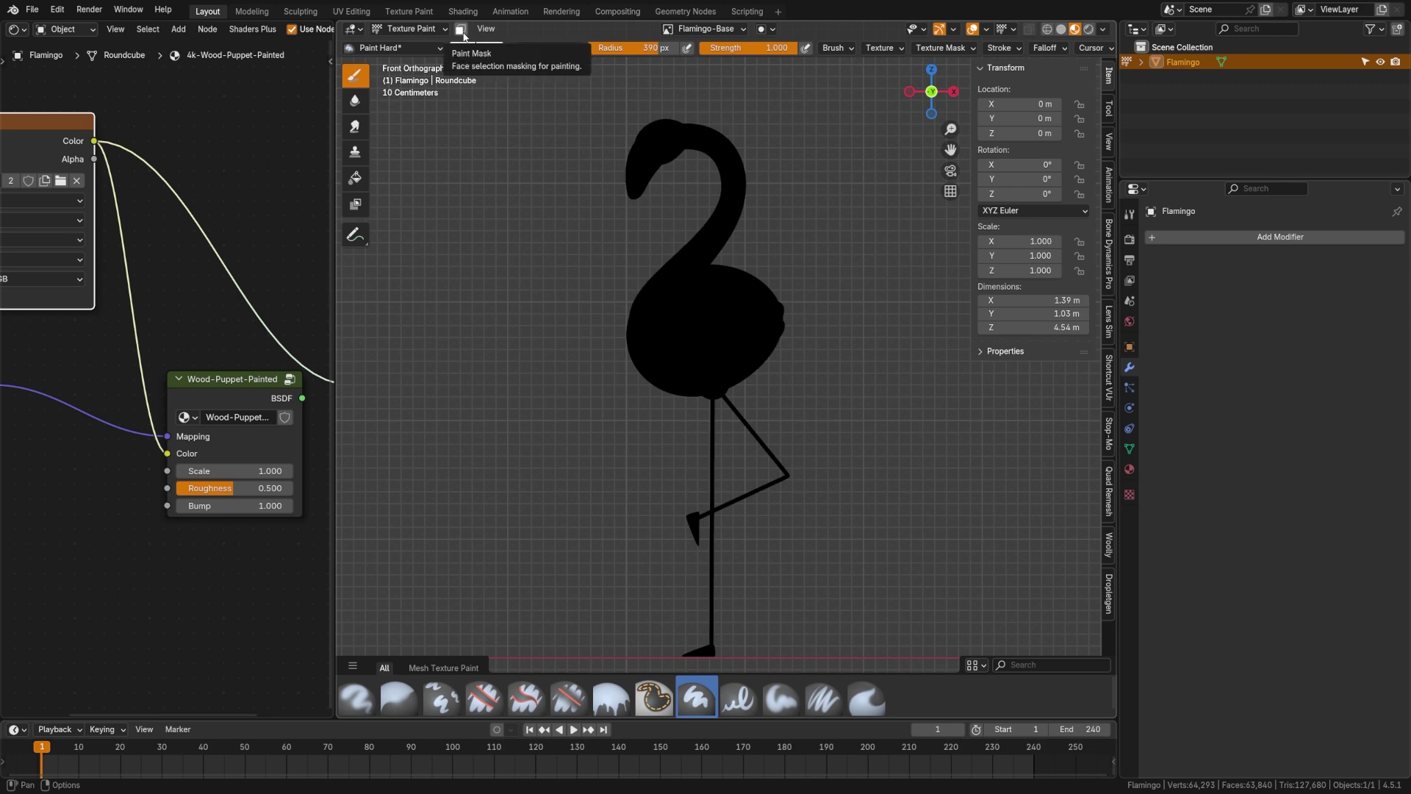
Step: Put the flamingo in Edit Mode, clear the selection and change the viewport to Solid shading
key(ctrl+Tab)
click(806, 329)
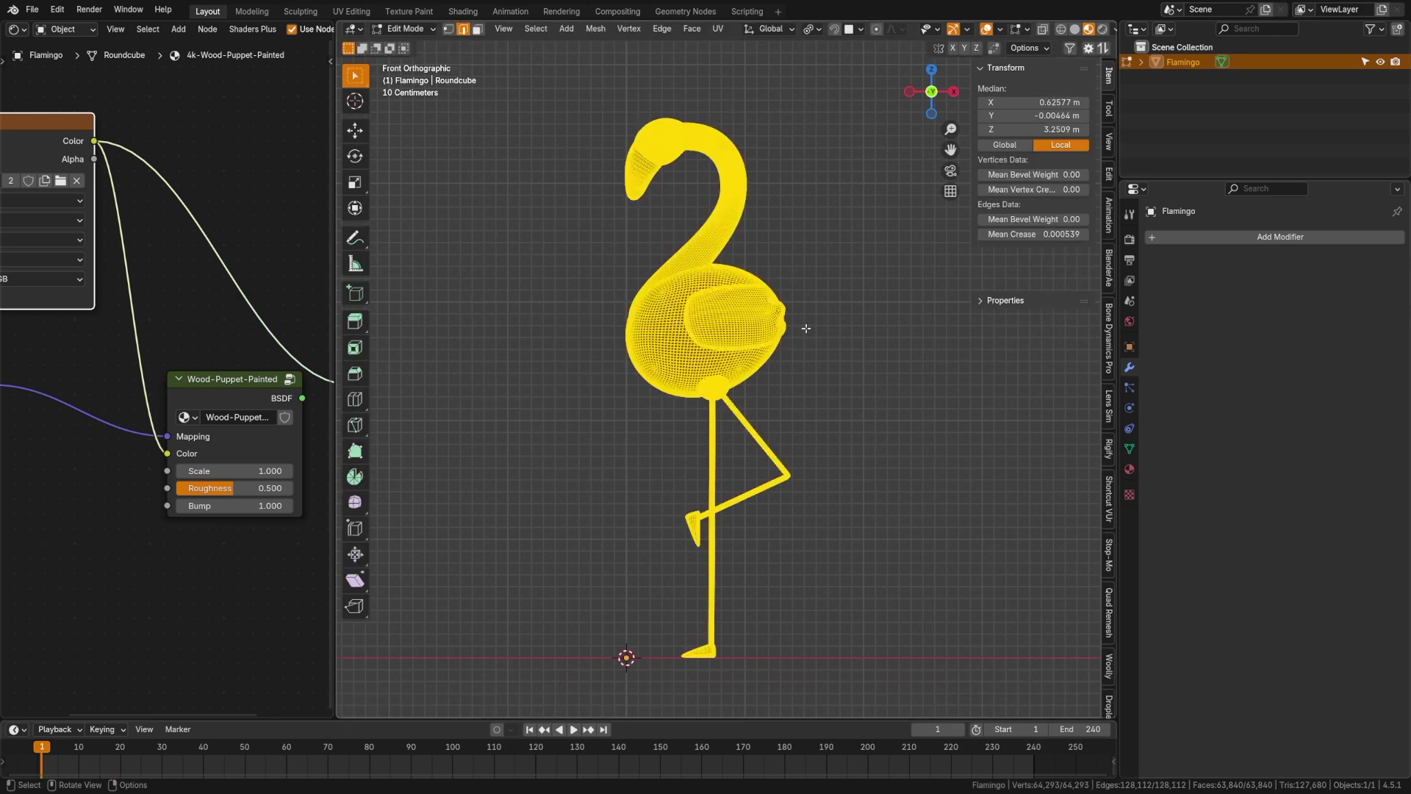
key(alt+a)
scroll(751, 378, up, 4)
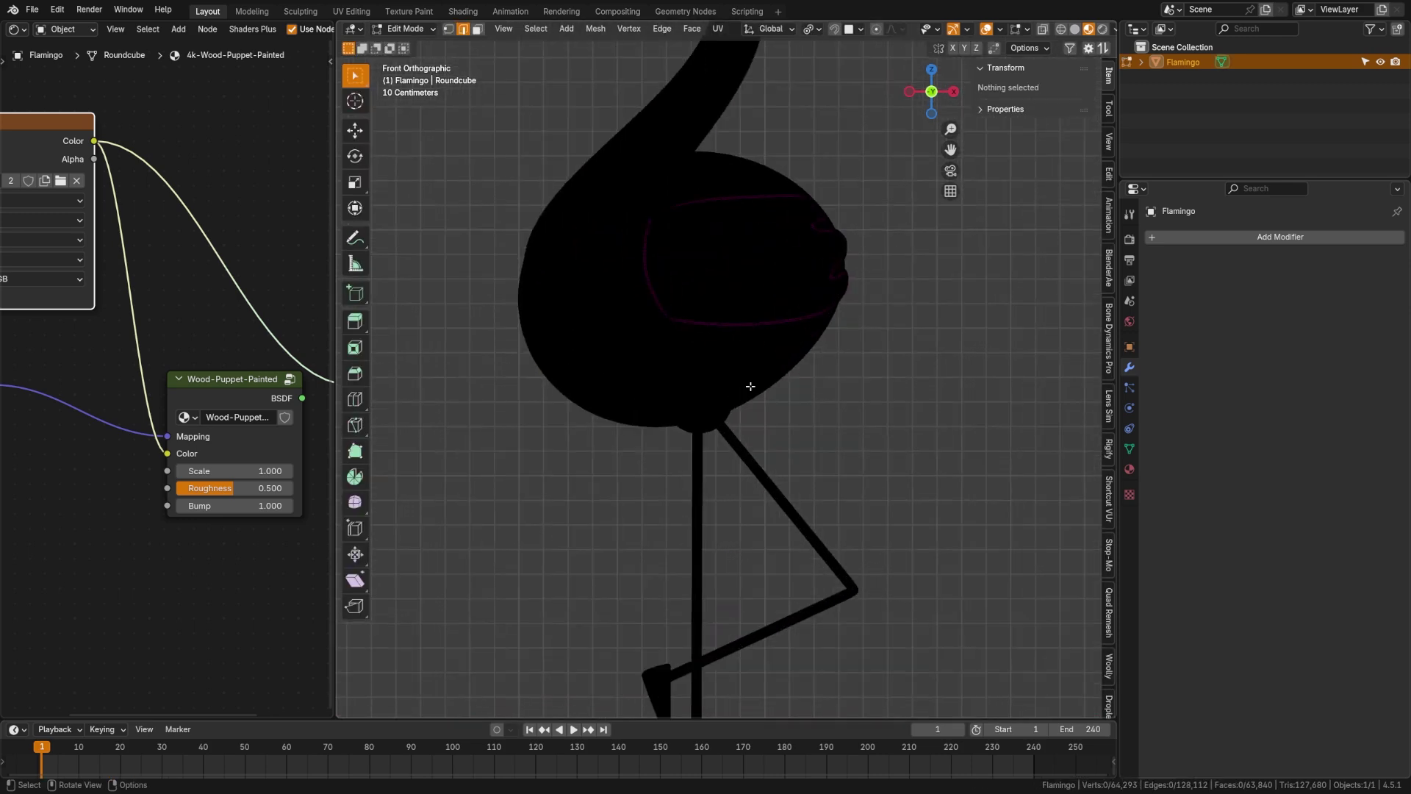
scroll(750, 386, down, 4)
key(z)
click(900, 400)
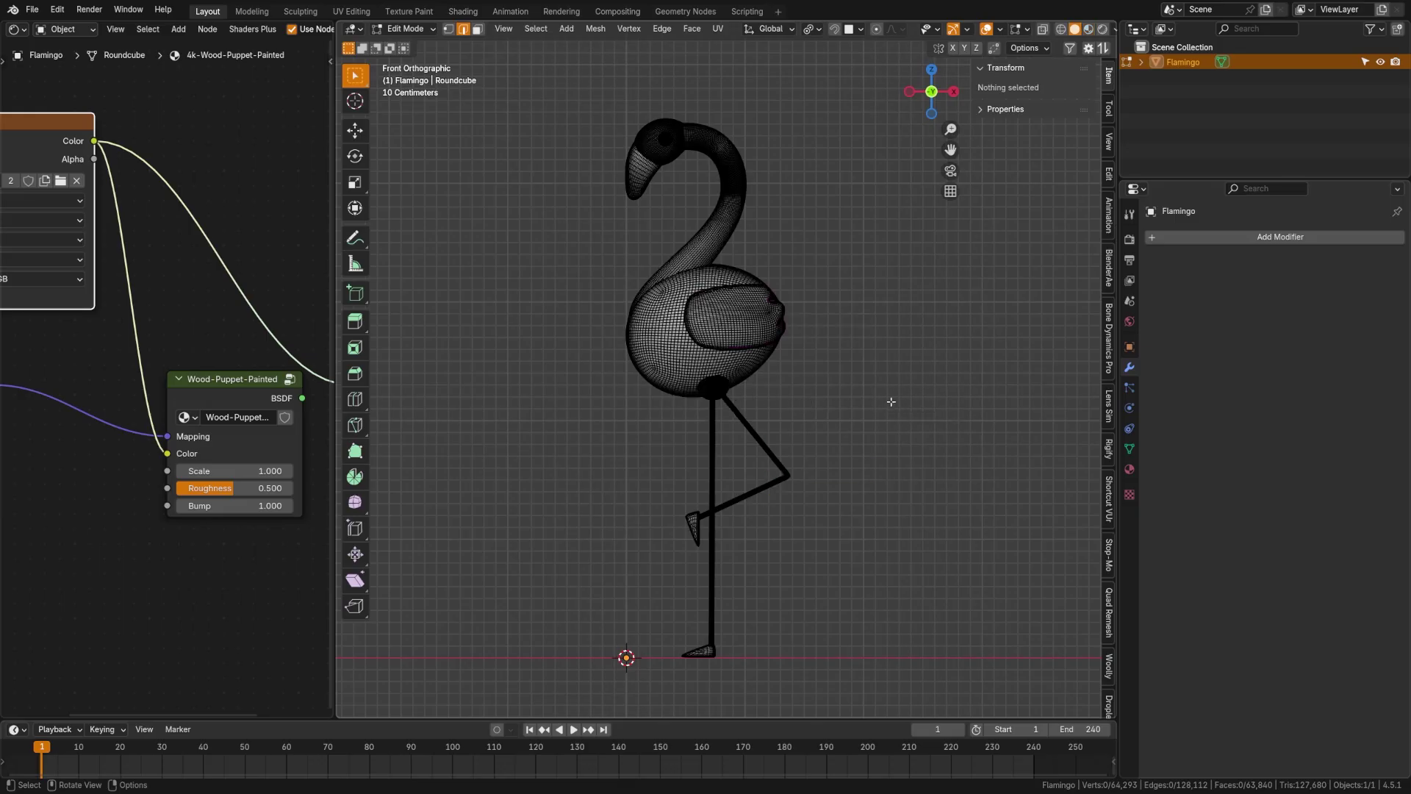
Step: Select the linked meshes of both hip joints, the body and both wings
scroll(716, 406, up, 2)
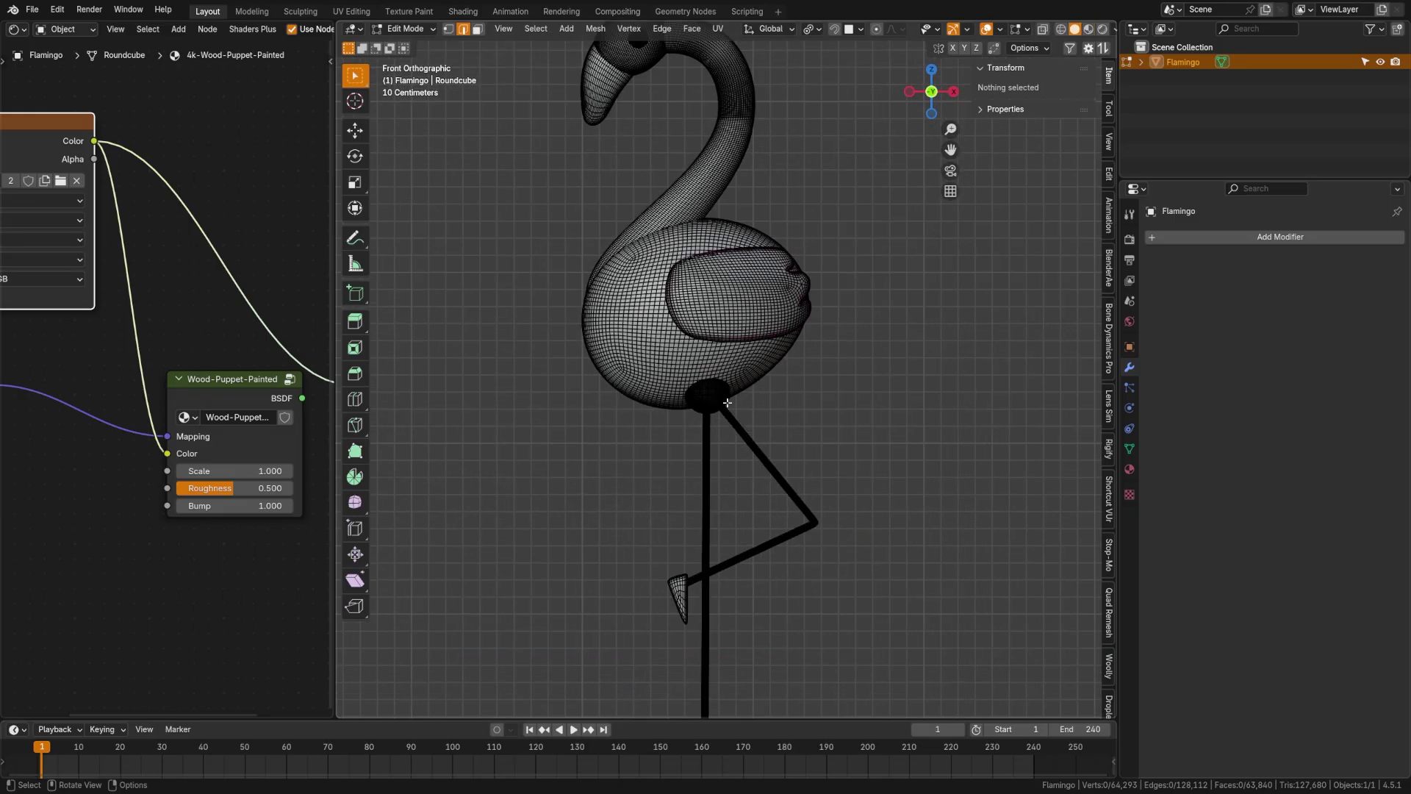
key(l)
middle_drag(712, 398, 577, 398)
key(l)
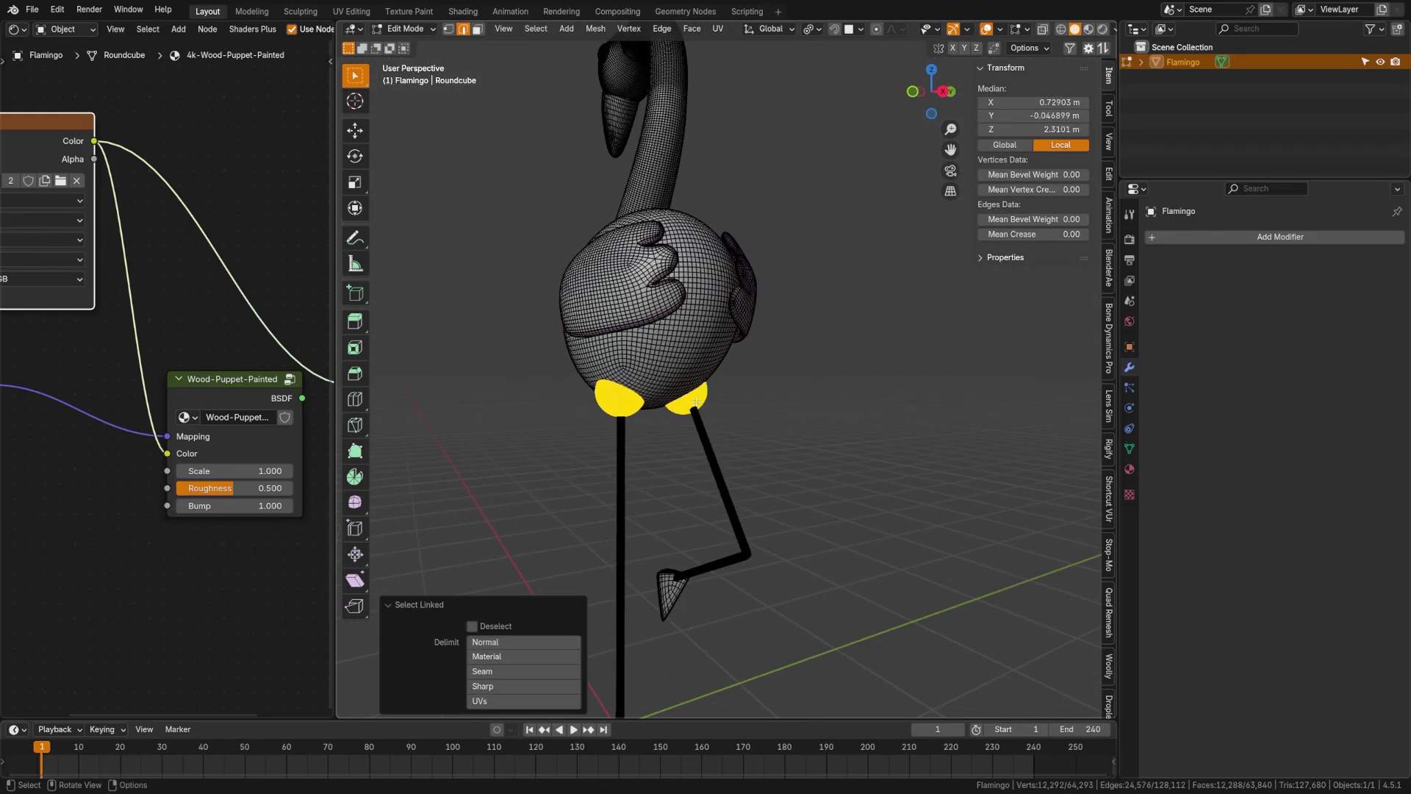
key(l)
key(l)
key(l)
middle_drag(639, 228, 727, 235)
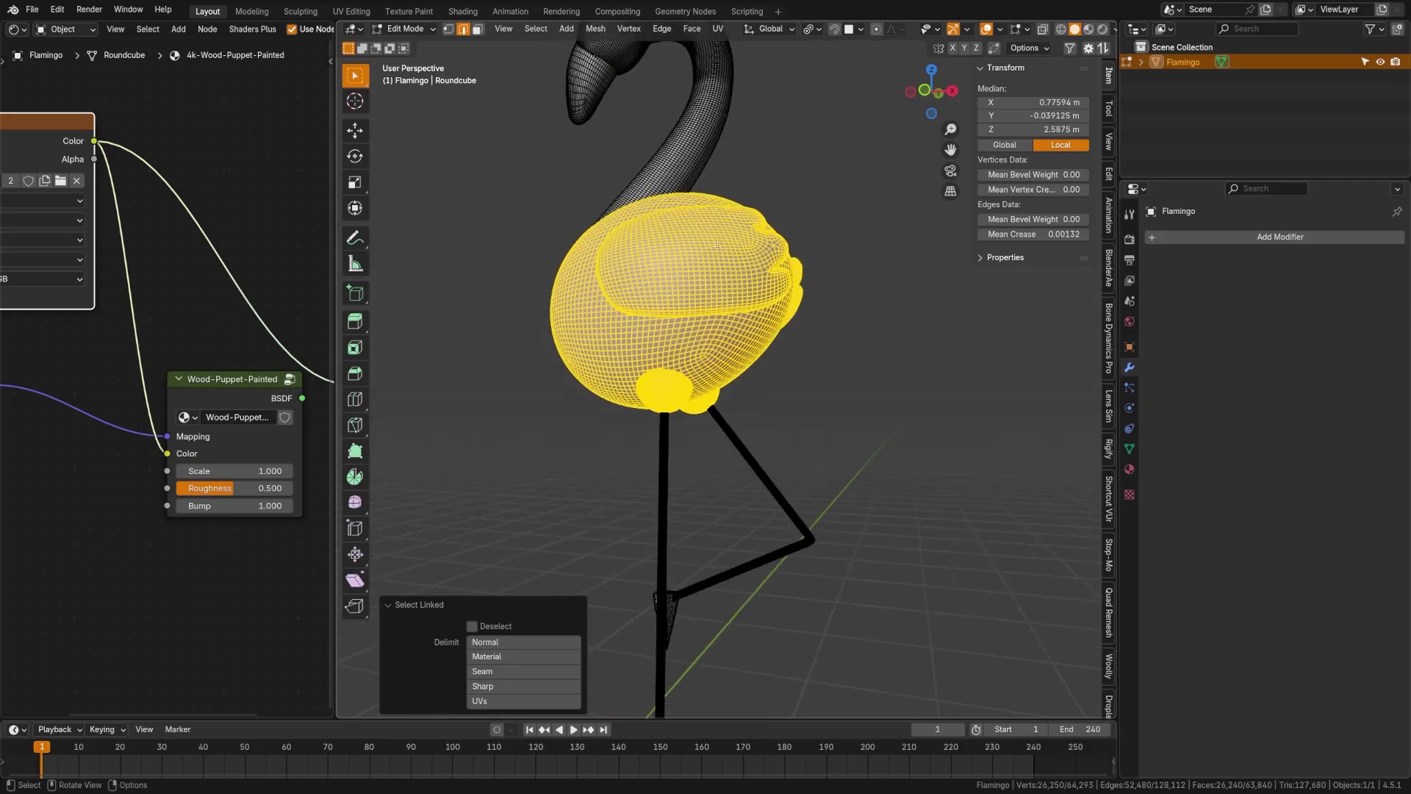
Step: Add the linked neck and head meshes to the selection, leaving out the beak and eyes, and return to front view
scroll(721, 488, down, 2)
shift+middle_drag(705, 485, 684, 568)
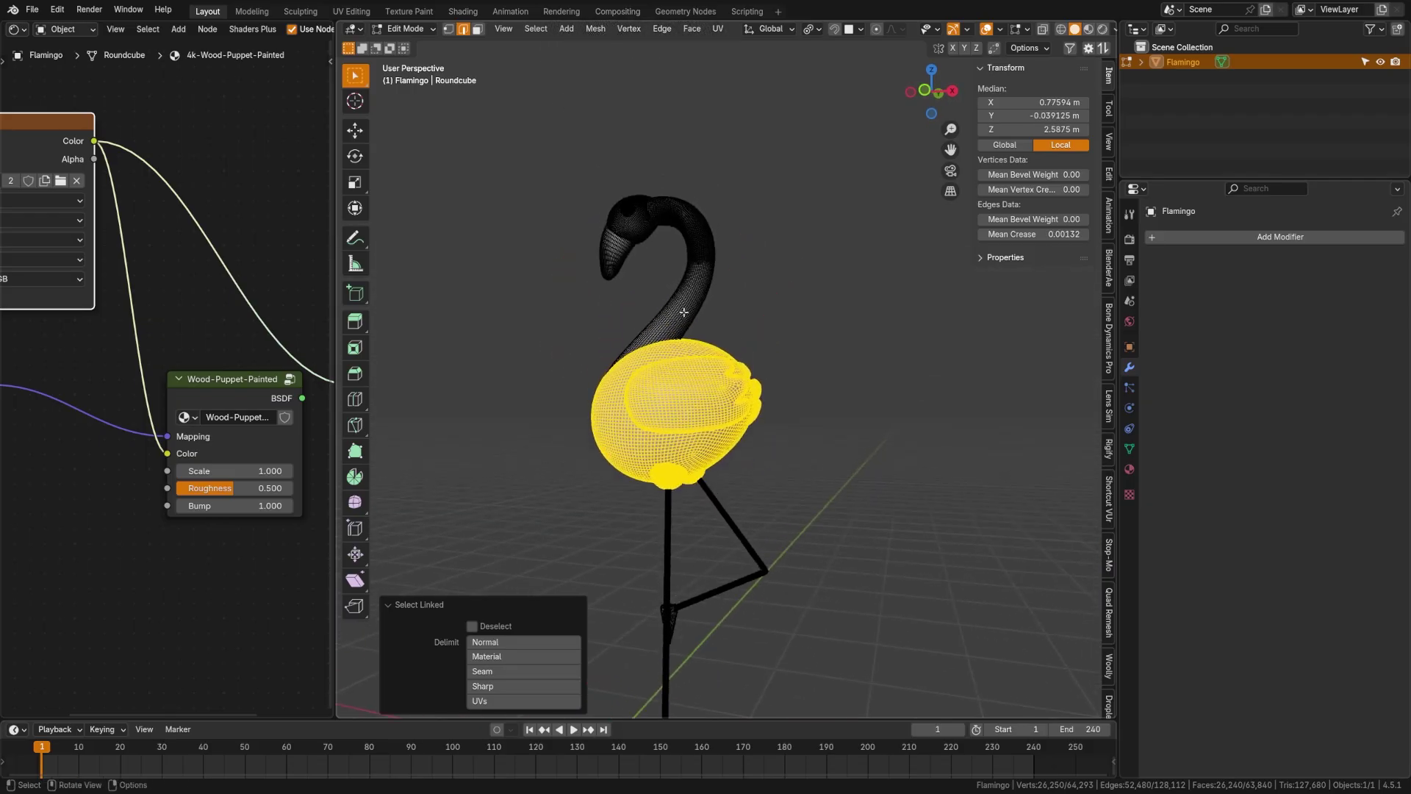
key(l)
key(l)
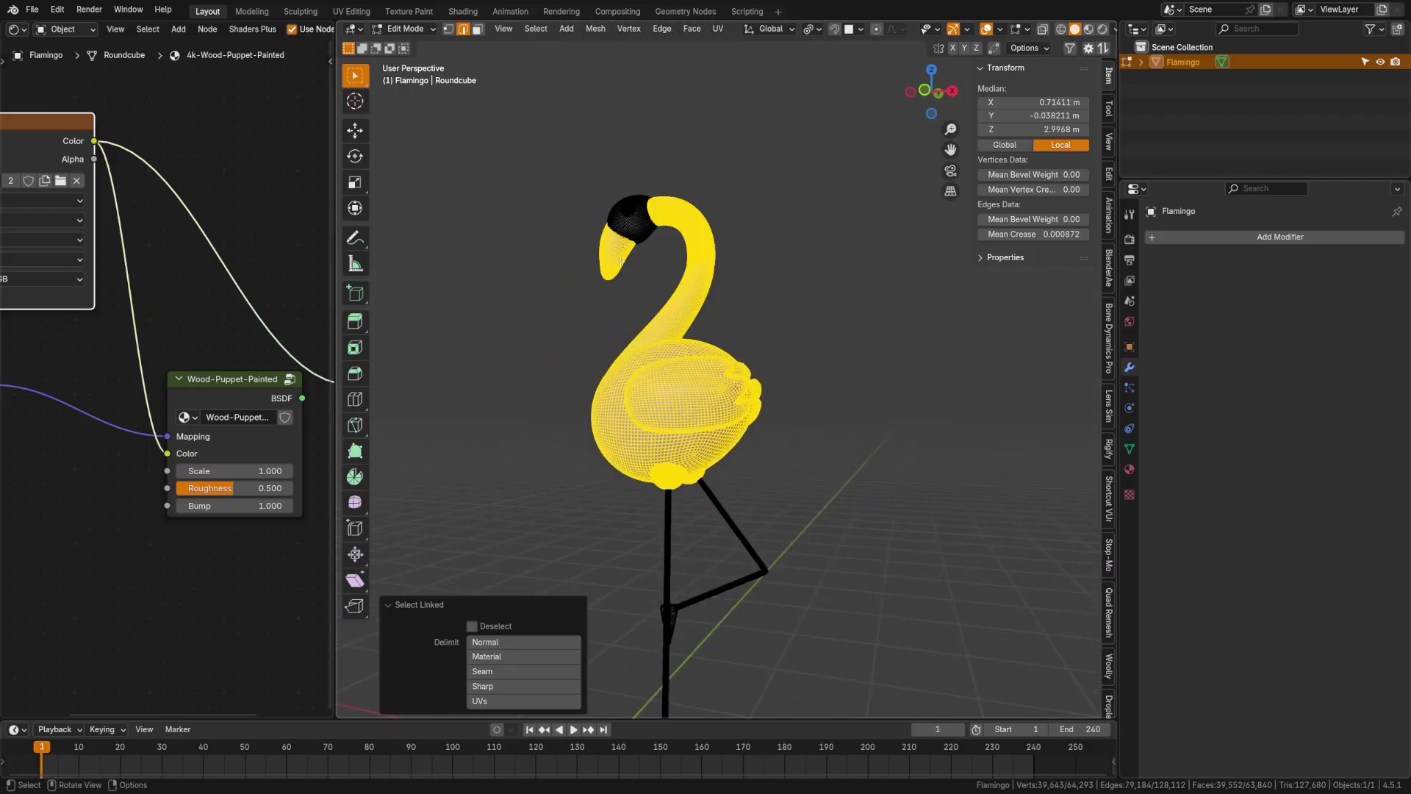
key(shift+l)
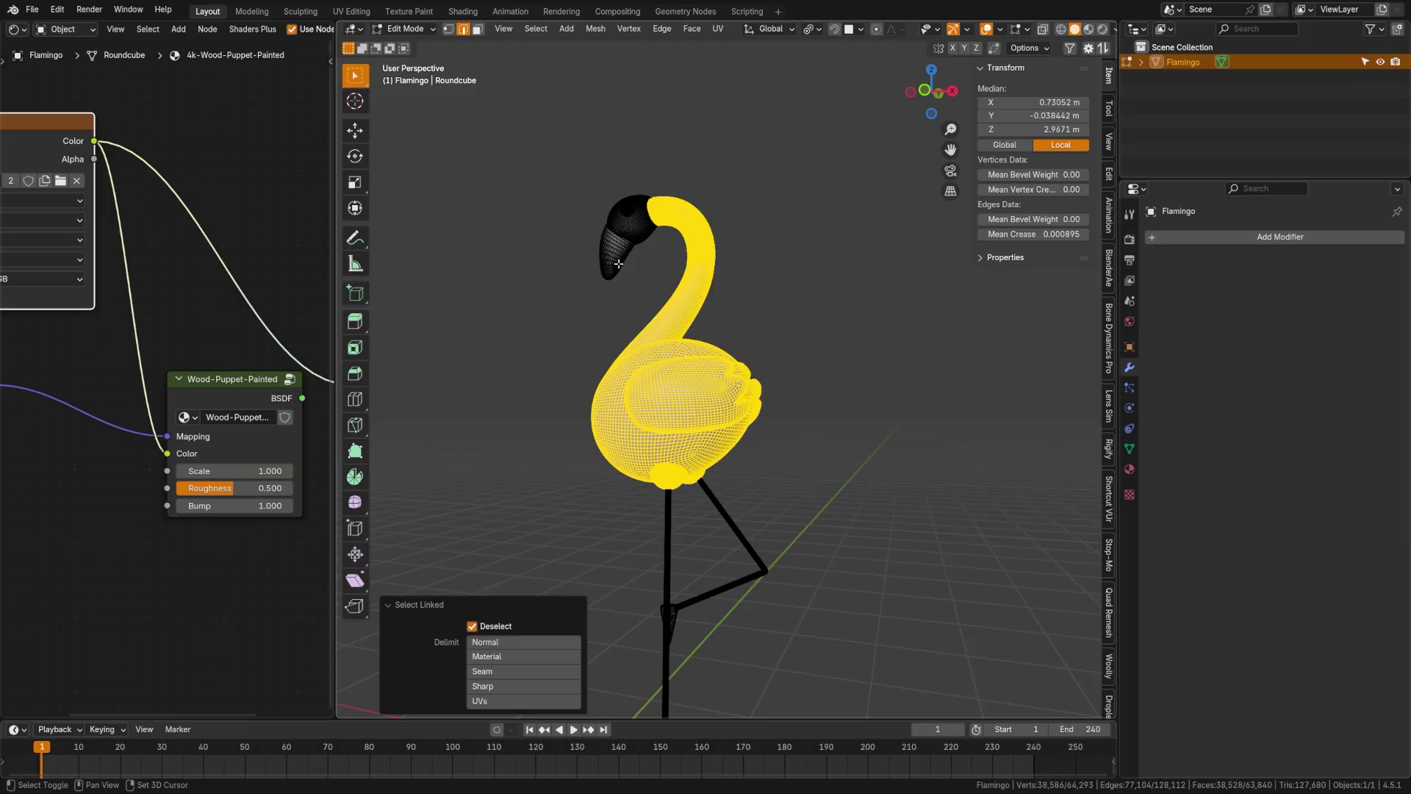
key(l)
key(KP_1)
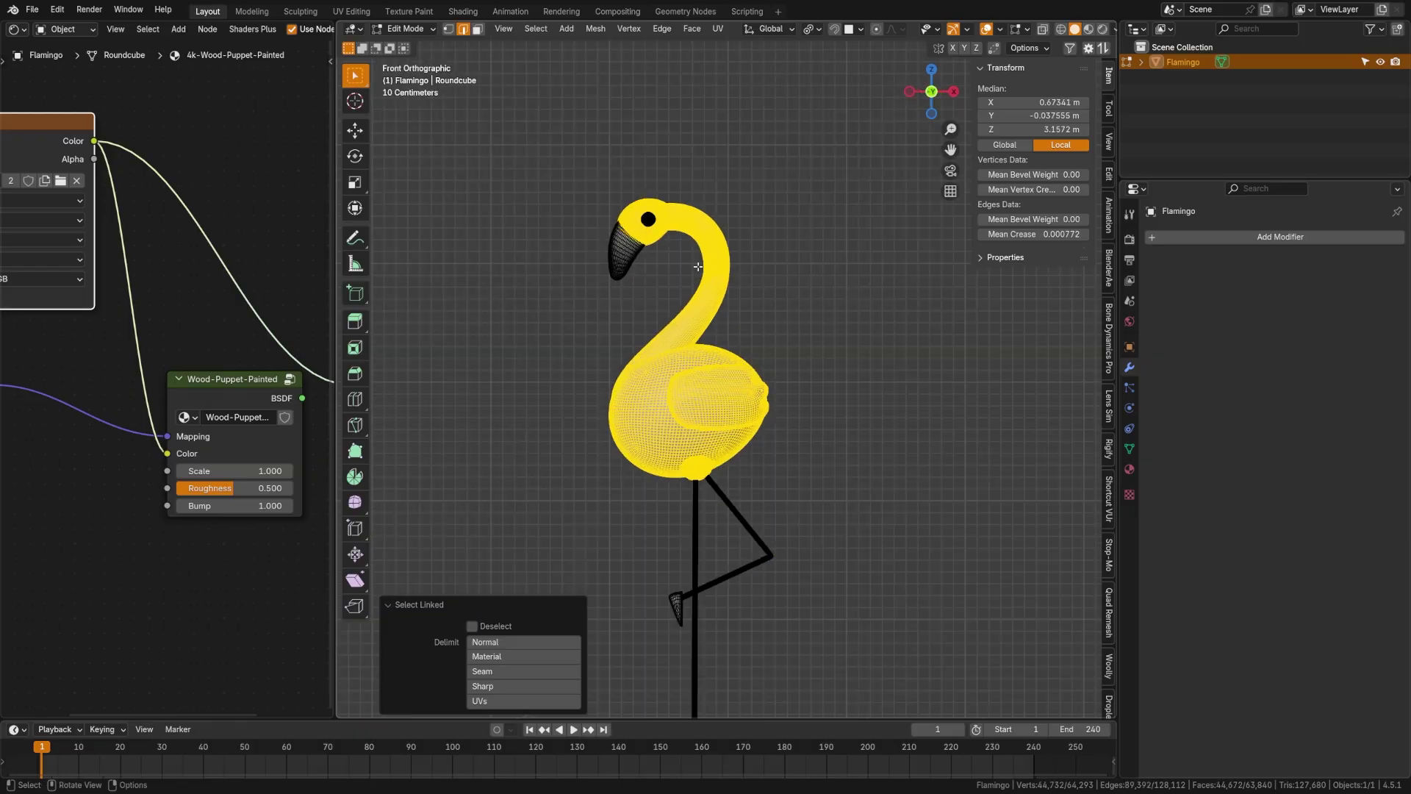
shift+middle_drag(698, 267, 703, 158)
Step: Return to Texture Paint mode and fill the masked body, wings, neck and head with pink using the Fill brush
key(ctrl+Tab)
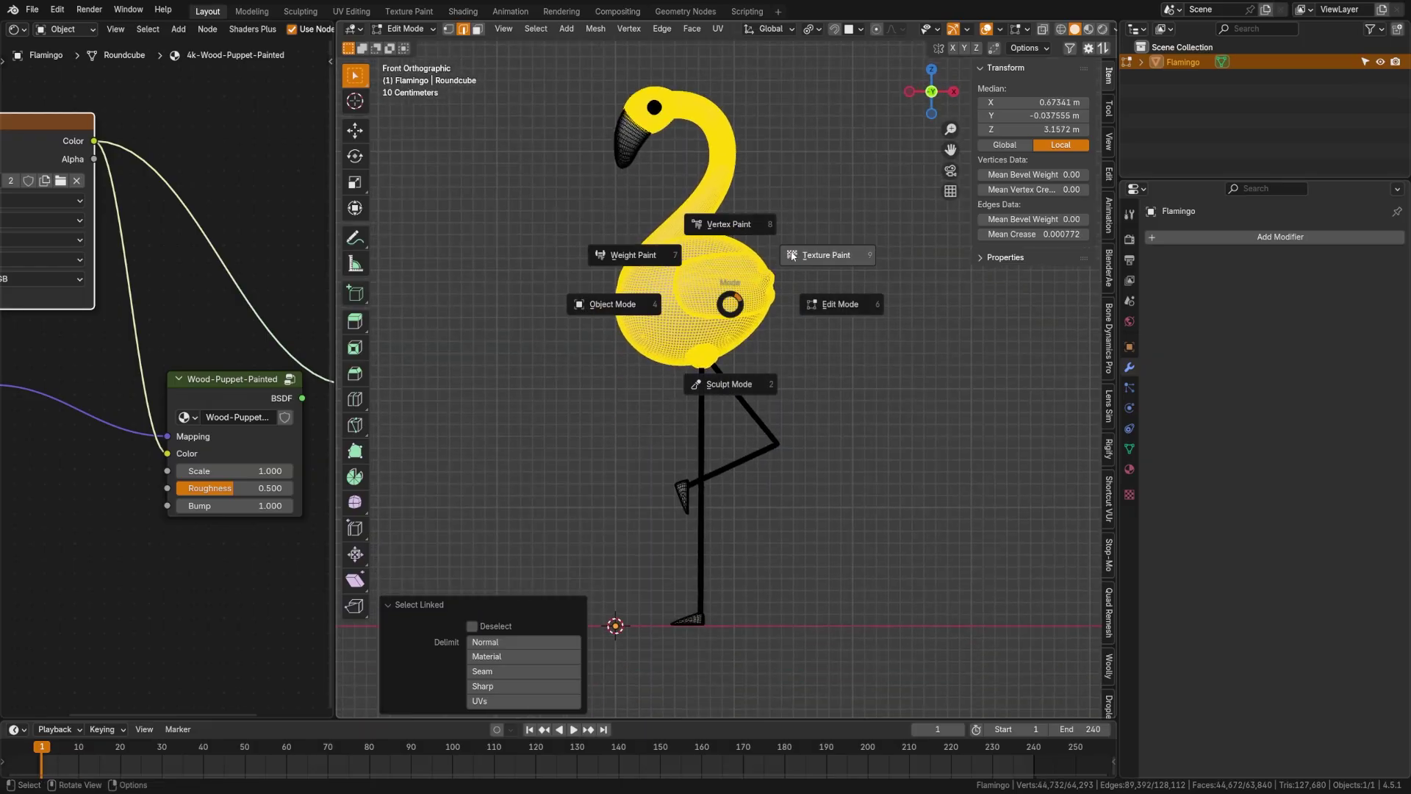
click(815, 258)
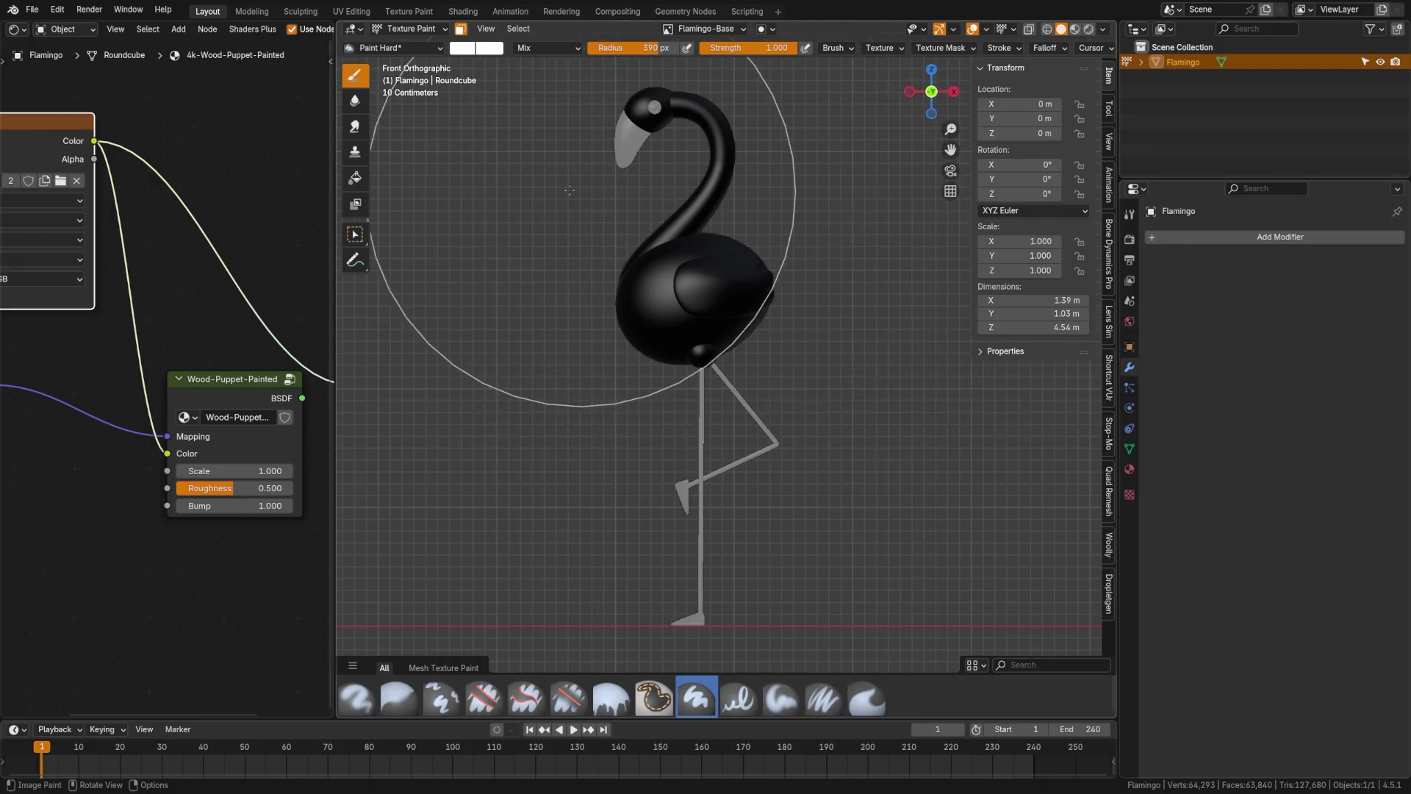
click(458, 50)
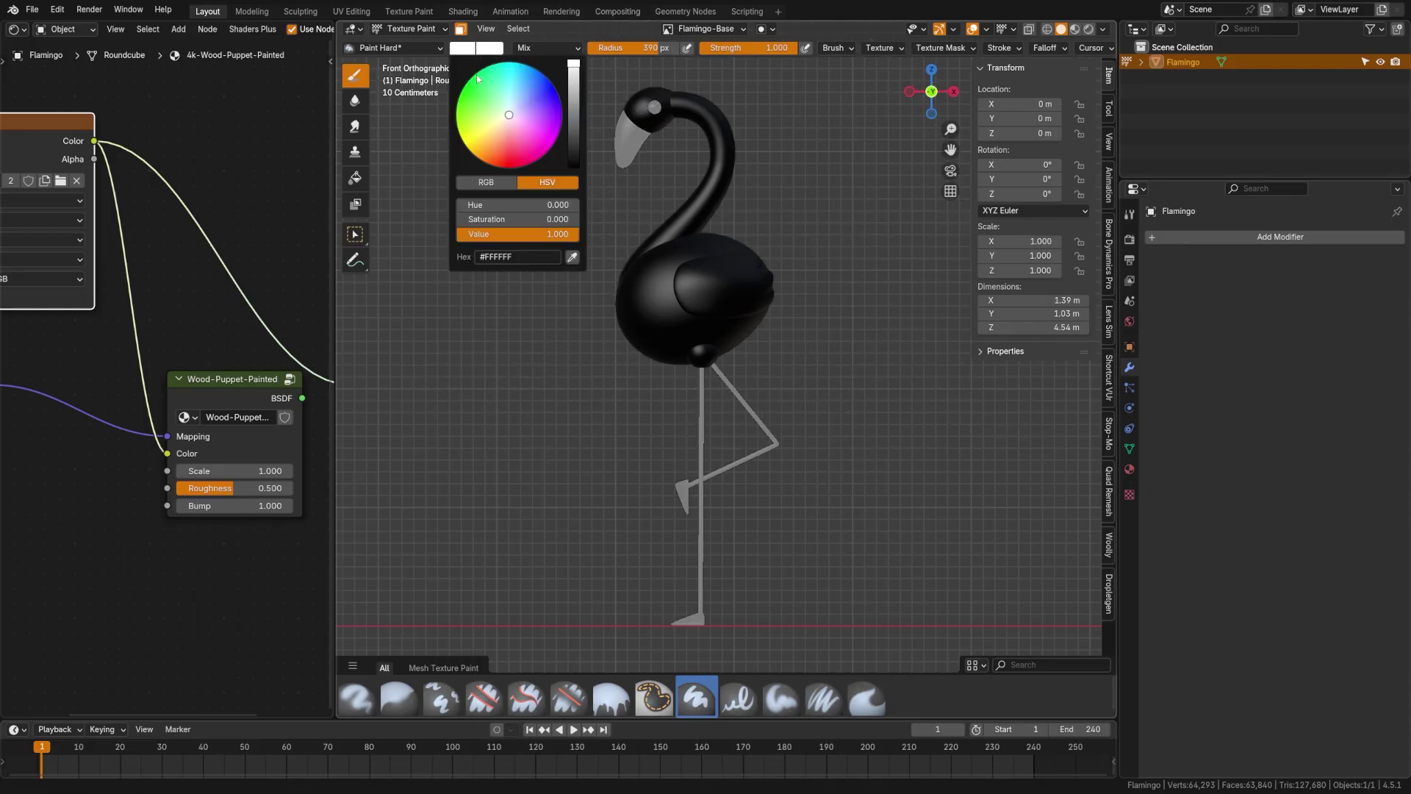
click(354, 177)
click(463, 48)
drag(522, 118, 523, 149)
click(660, 306)
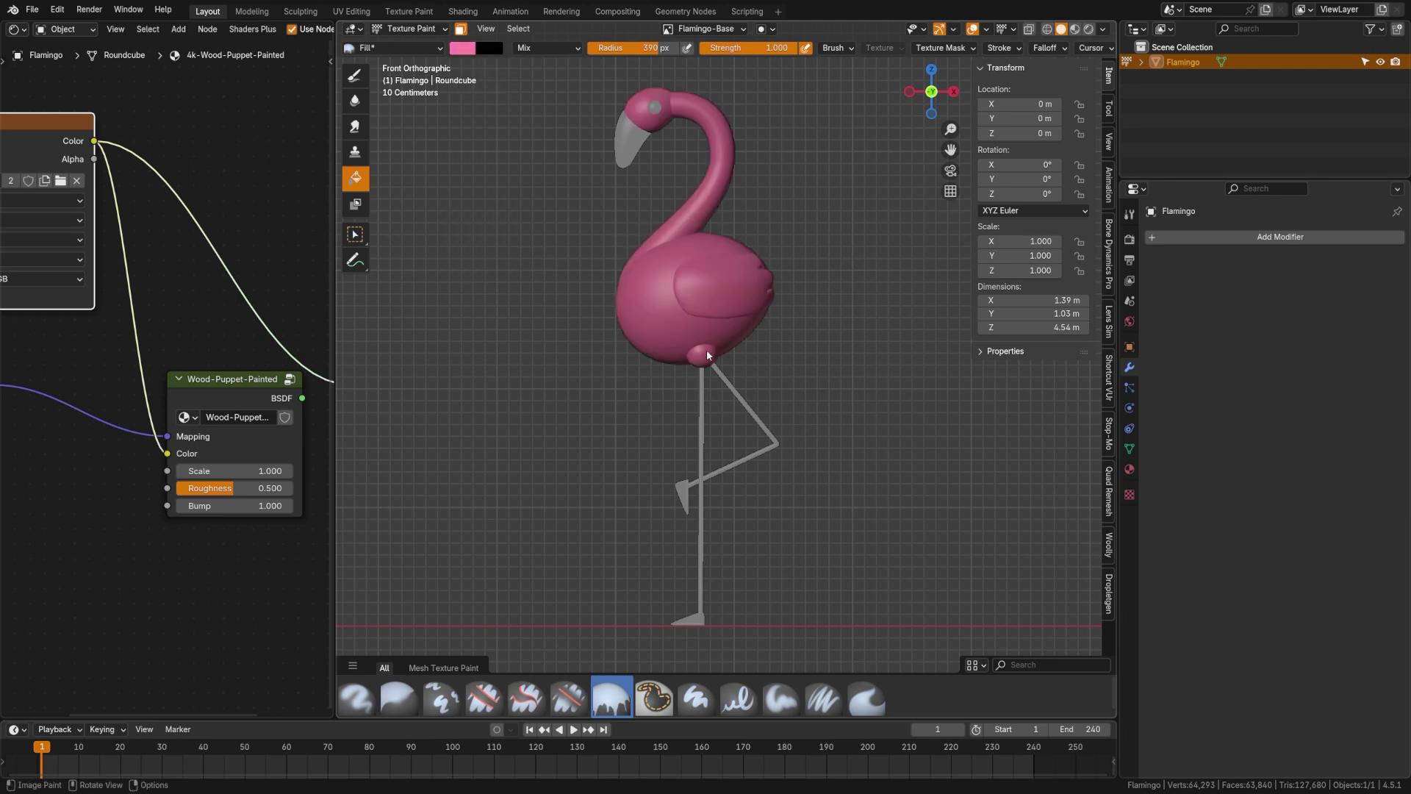
Step: Select only the linked leg and foot meshes in Edit Mode, and return to Texture Paint mode
mouse_move(747, 351)
shift+middle_down()
mouse_move(693, 352)
mouse_move(691, 365)
mouse_move(695, 352)
shift+middle_up()
key(Tab)
key(alt+a)
key(l)
key(l)
key(l)
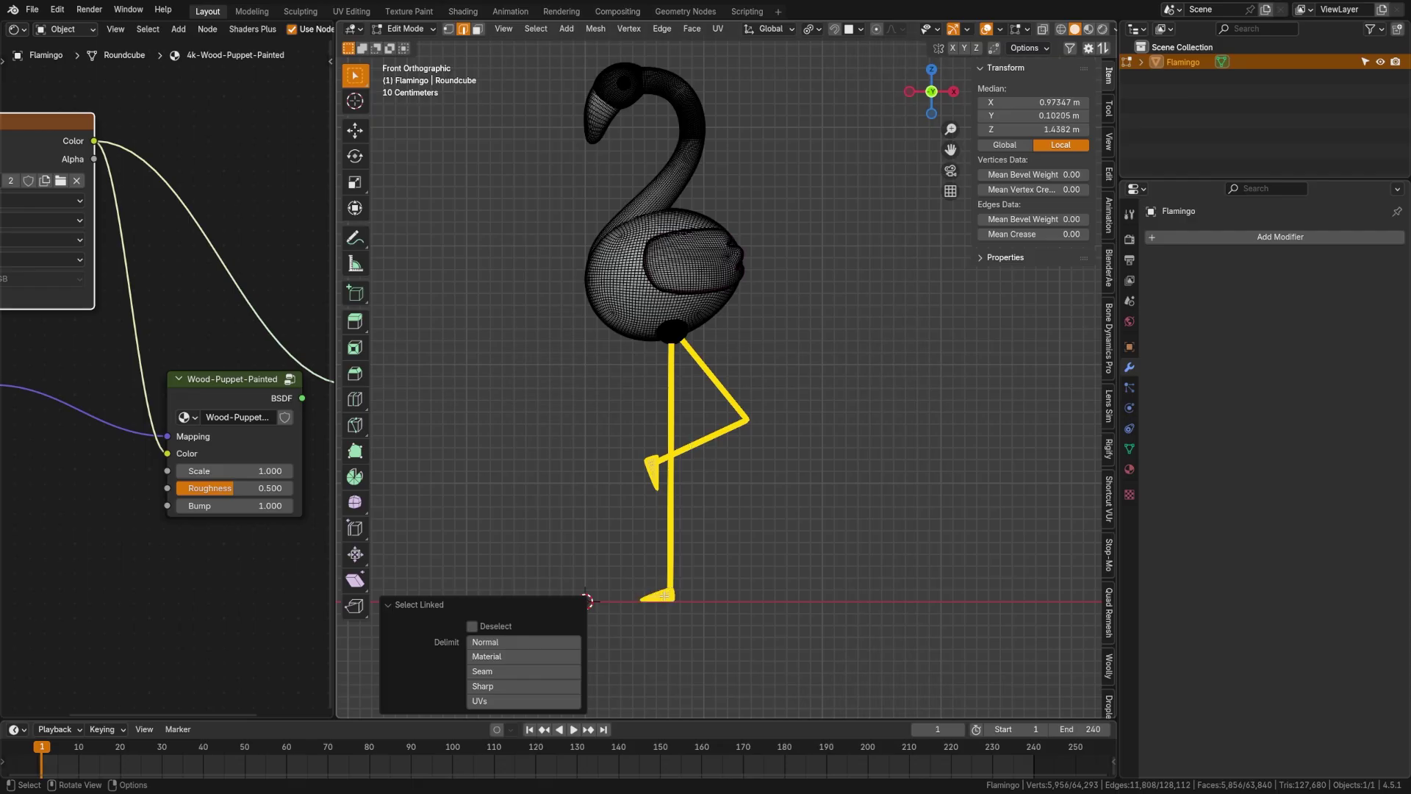
key(ctrl+Tab)
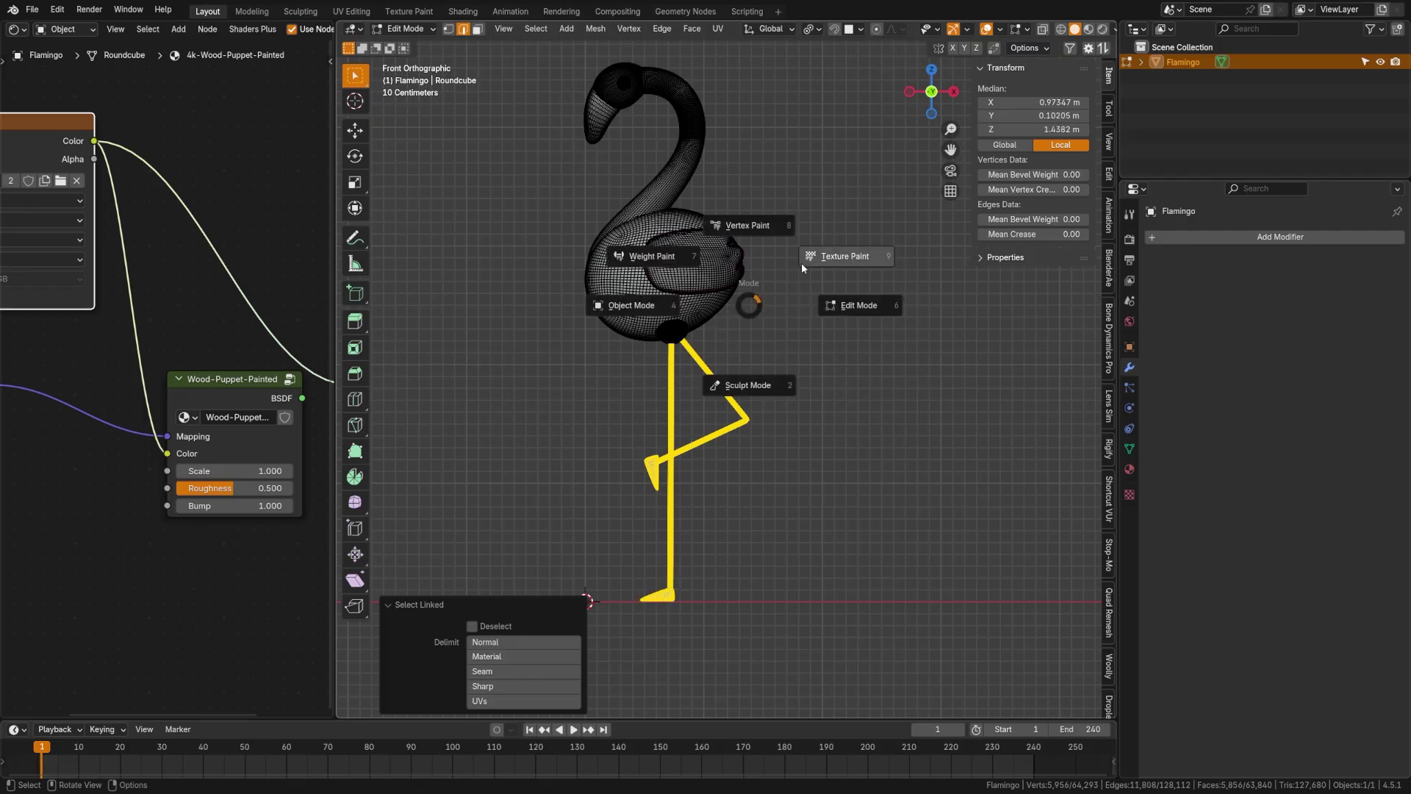
click(751, 251)
Step: Fill the masked legs and feet with an orange color
click(466, 52)
drag(495, 145, 501, 149)
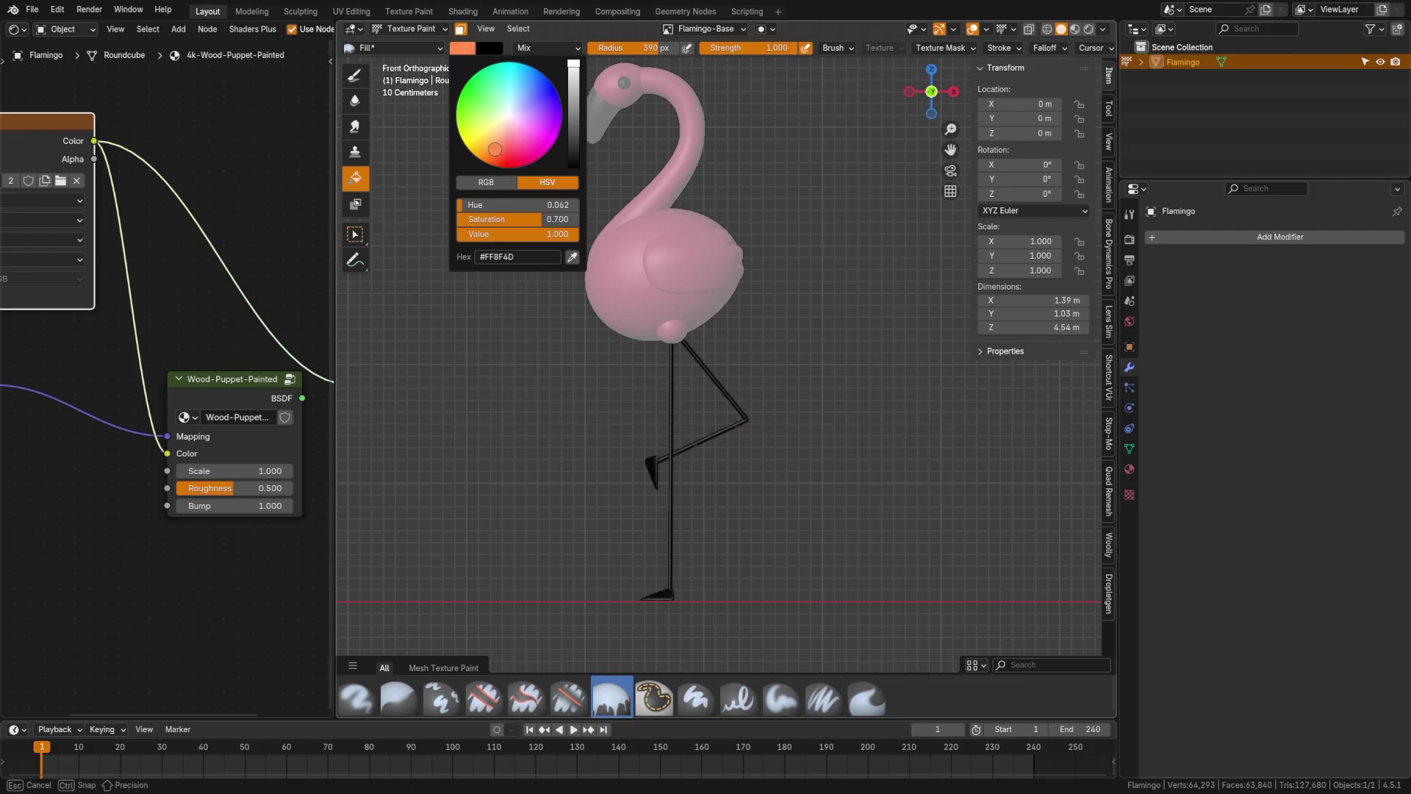
click(670, 390)
Step: Darken the fill color to a dark brown and fill the legs and feet with it
shift+middle_drag(697, 358, 708, 444)
scroll(669, 409, up, 1)
scroll(690, 386, up, 1)
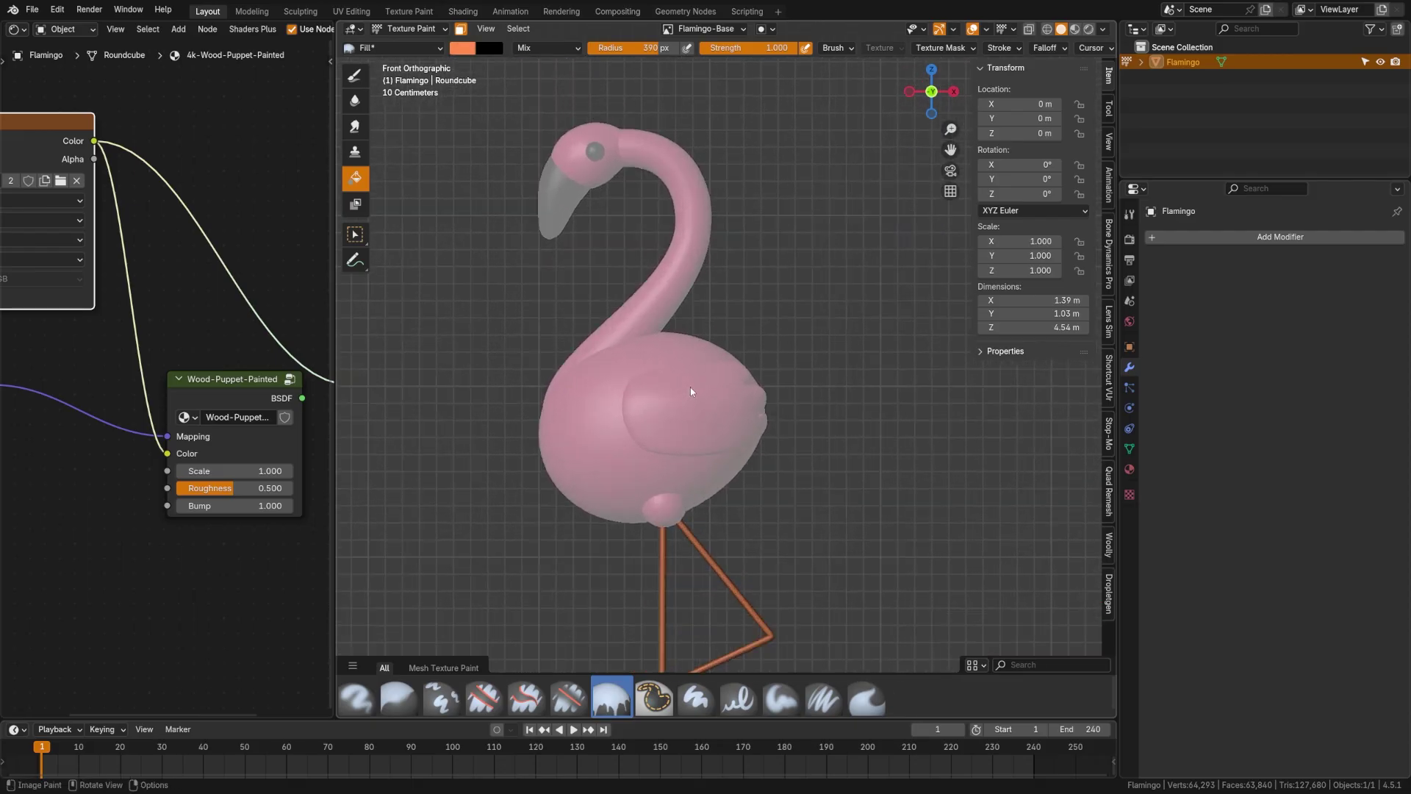
scroll(690, 386, up, 3)
click(466, 49)
drag(573, 64, 574, 133)
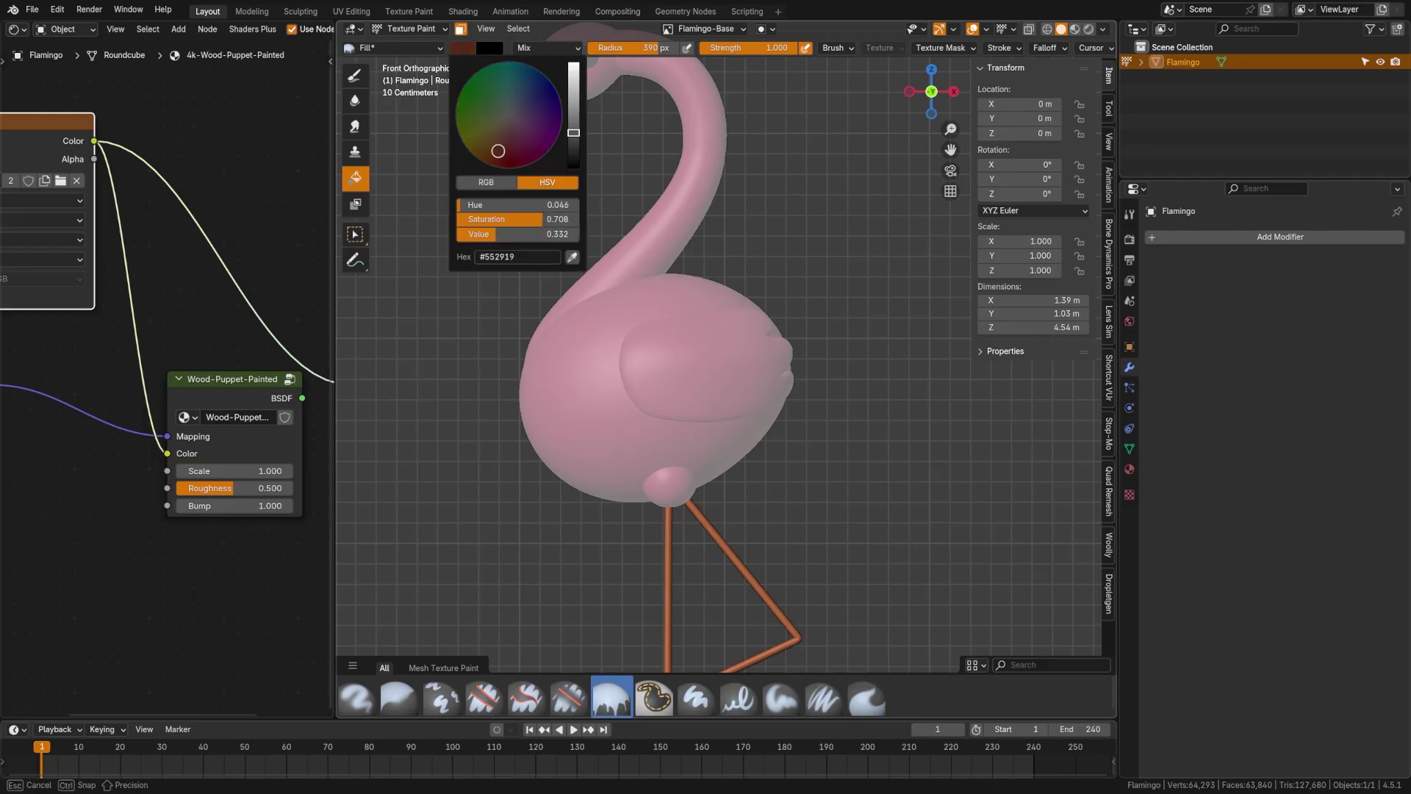
click(668, 562)
Step: Switch to the Paint Hard brush and expand the Falloff section of its tool settings
scroll(727, 440, down, 3)
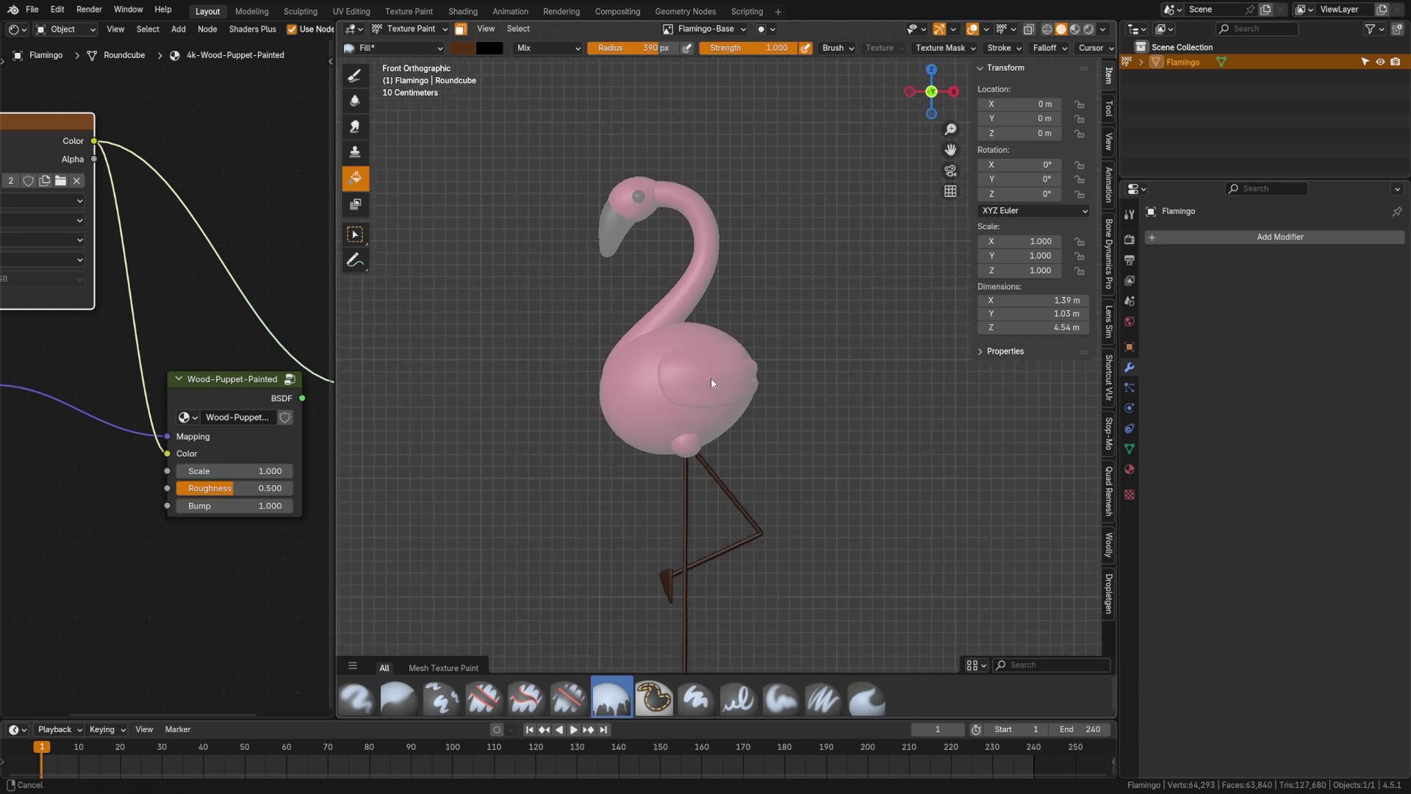
ctrl+middle_drag(677, 245, 709, 356)
shift+middle_drag(591, 195, 624, 359)
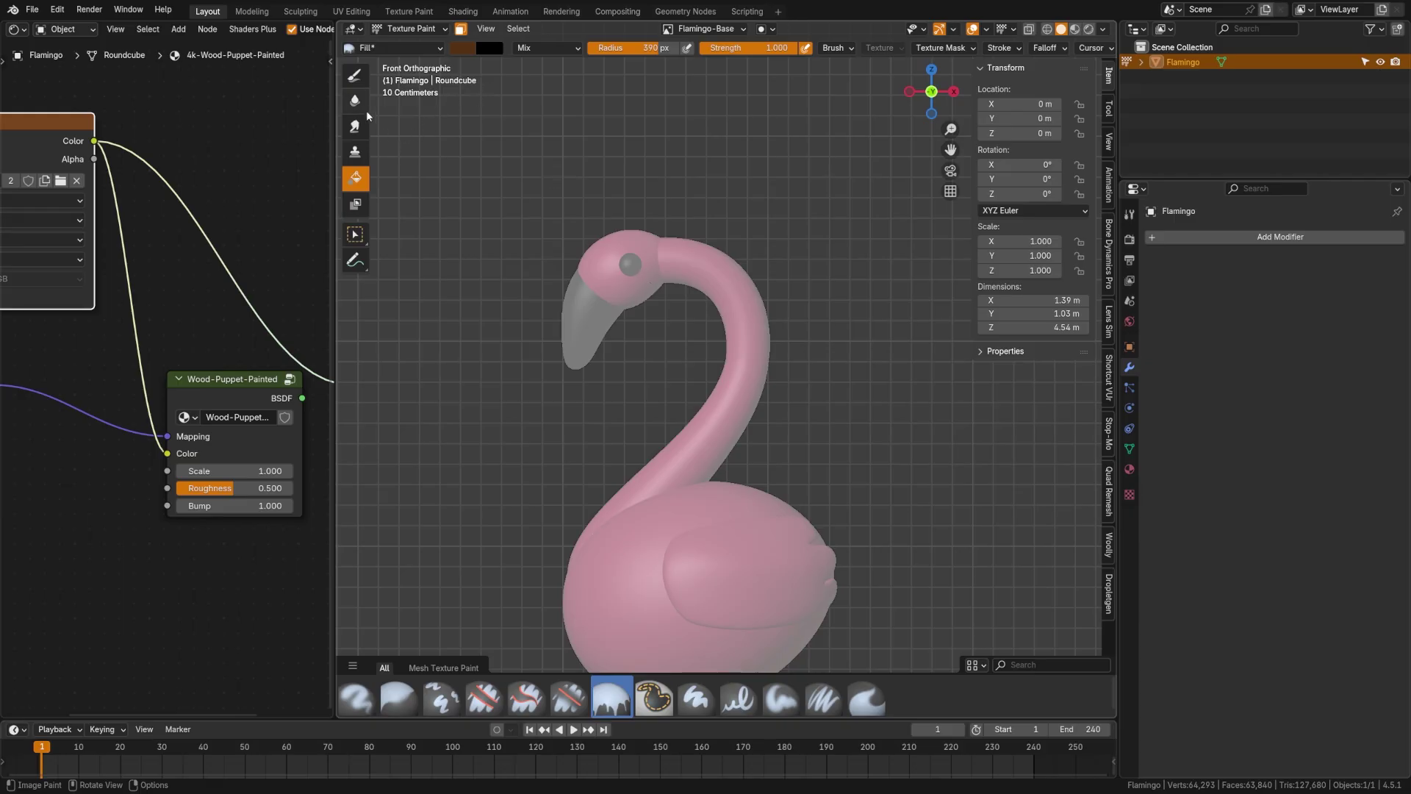
click(355, 77)
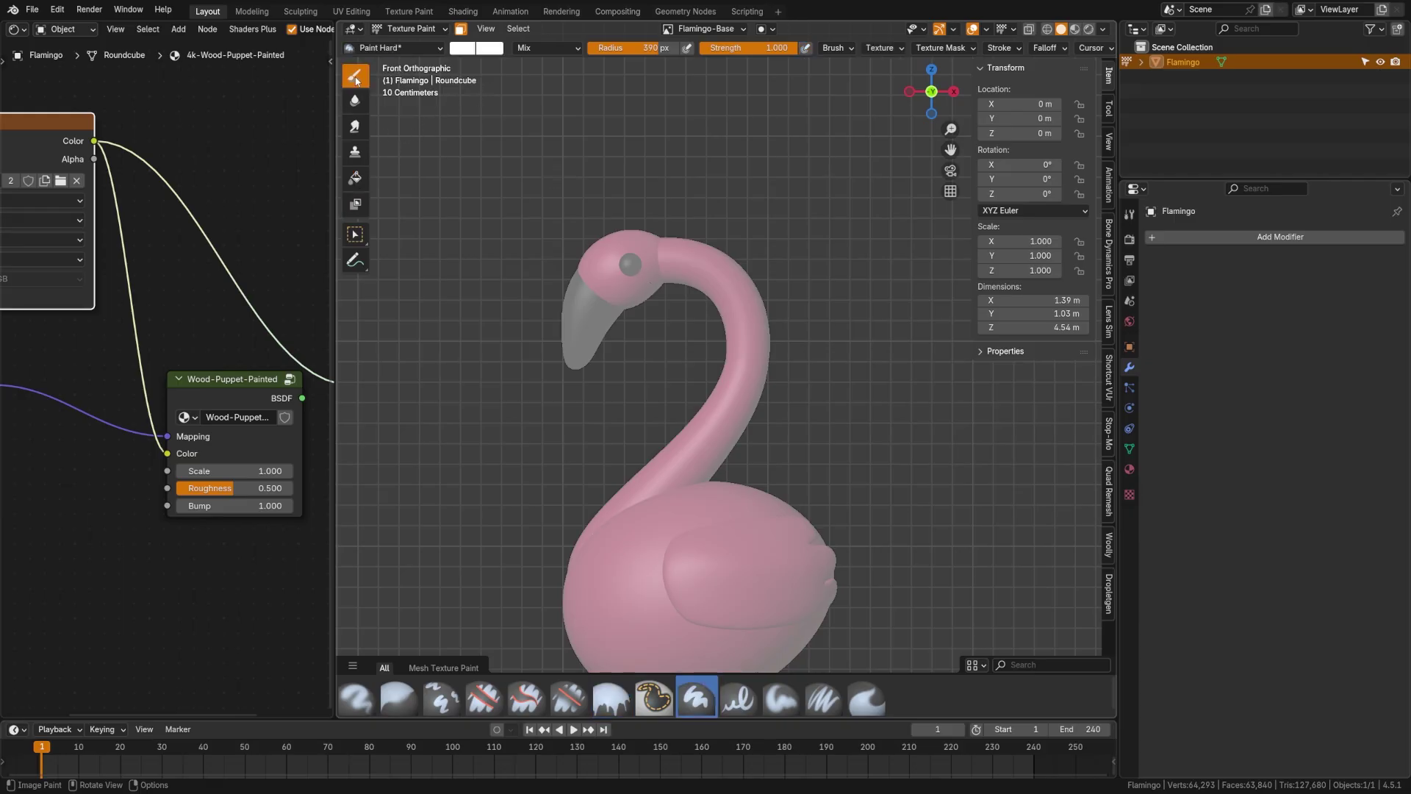
click(464, 48)
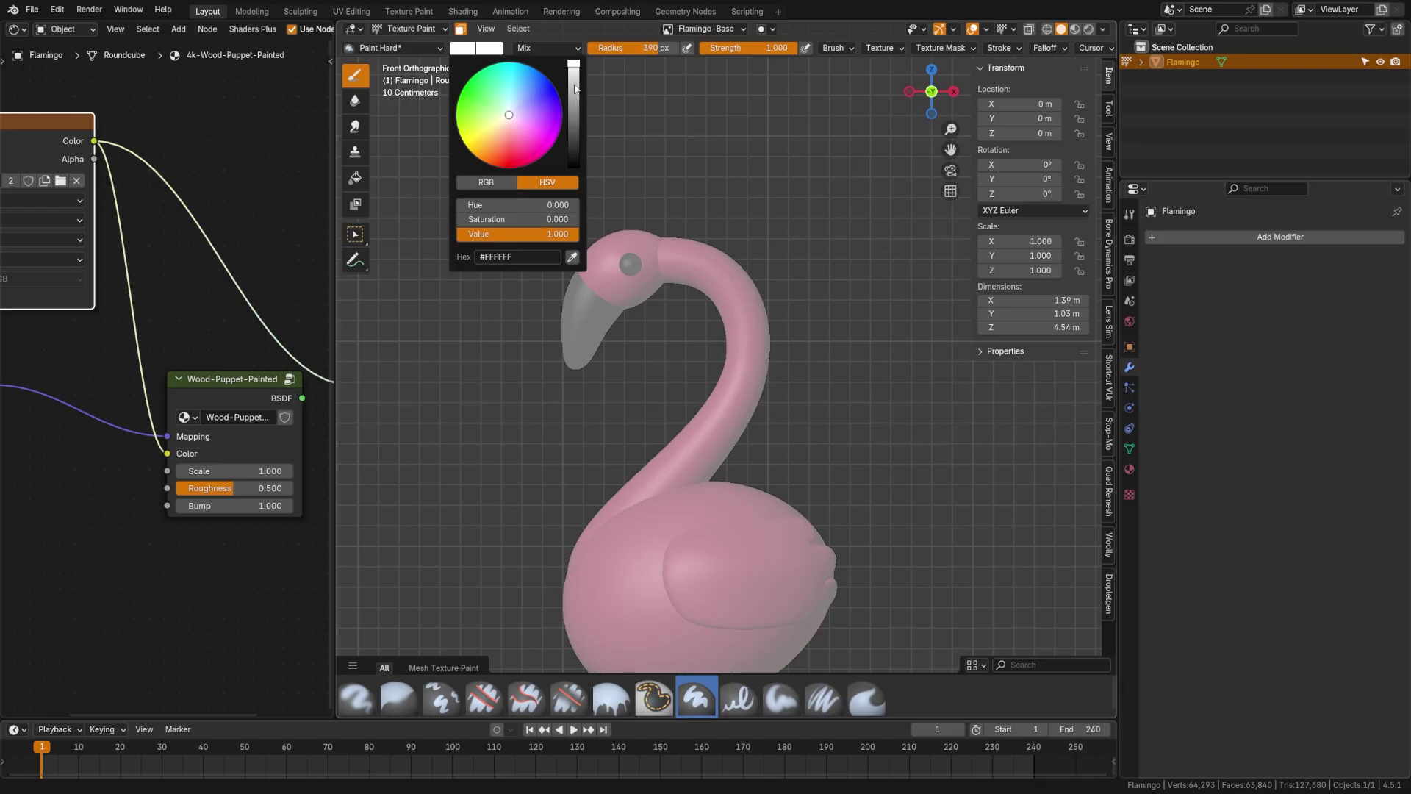
click(1109, 111)
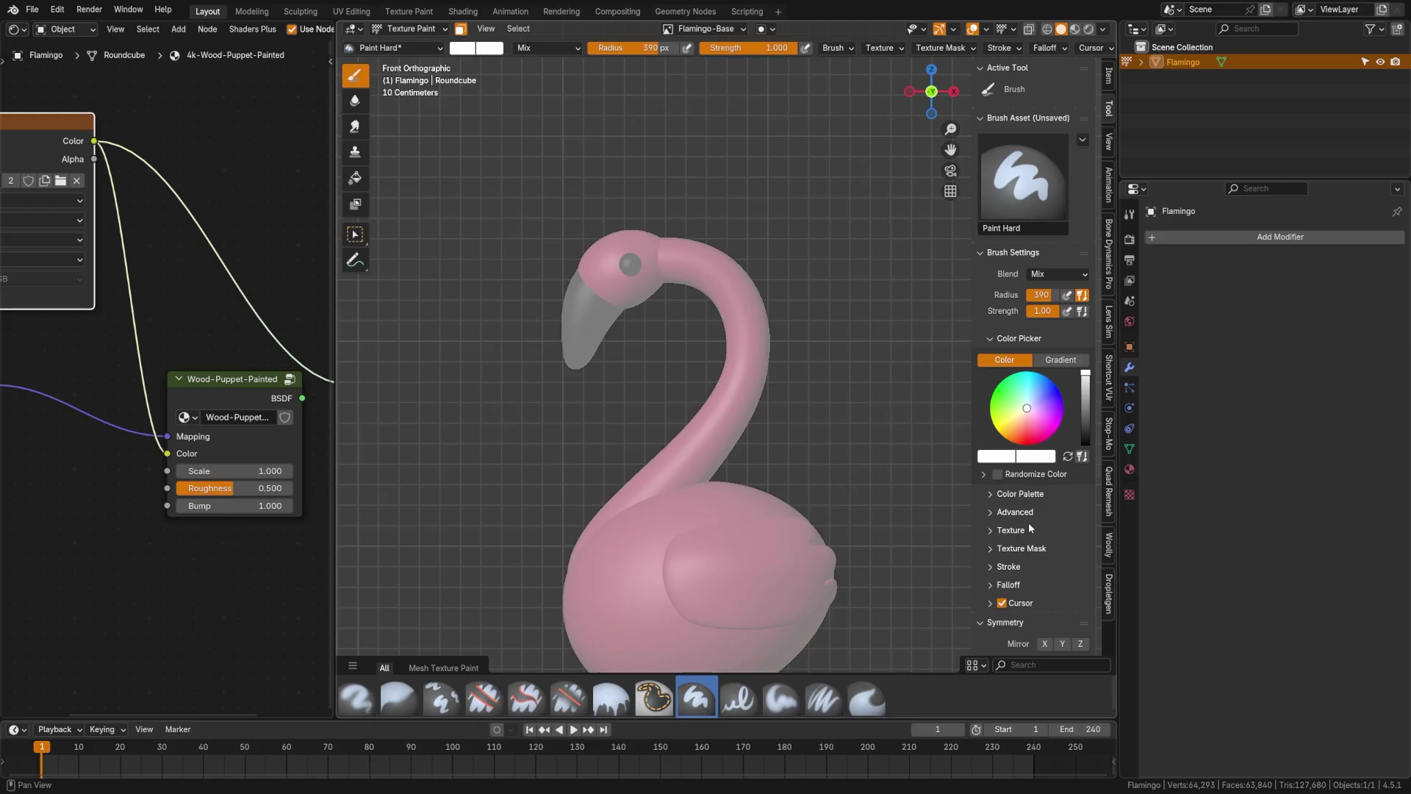
scroll(1028, 521, down, 3)
click(1018, 505)
scroll(1056, 540, down, 3)
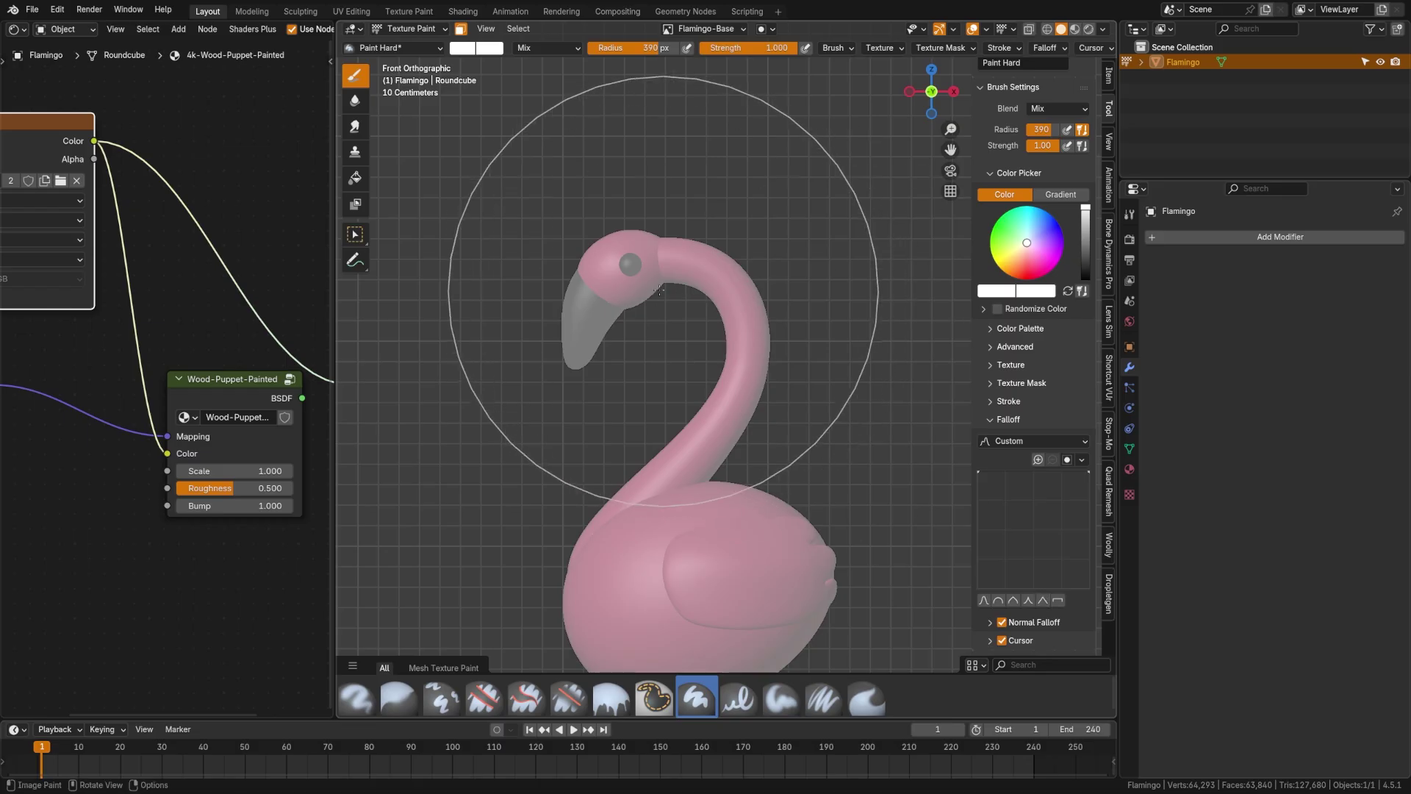
Step: Select only the linked beak and both eyes in Edit Mode, and turn on mirroring along the Y axis
scroll(623, 280, up, 8)
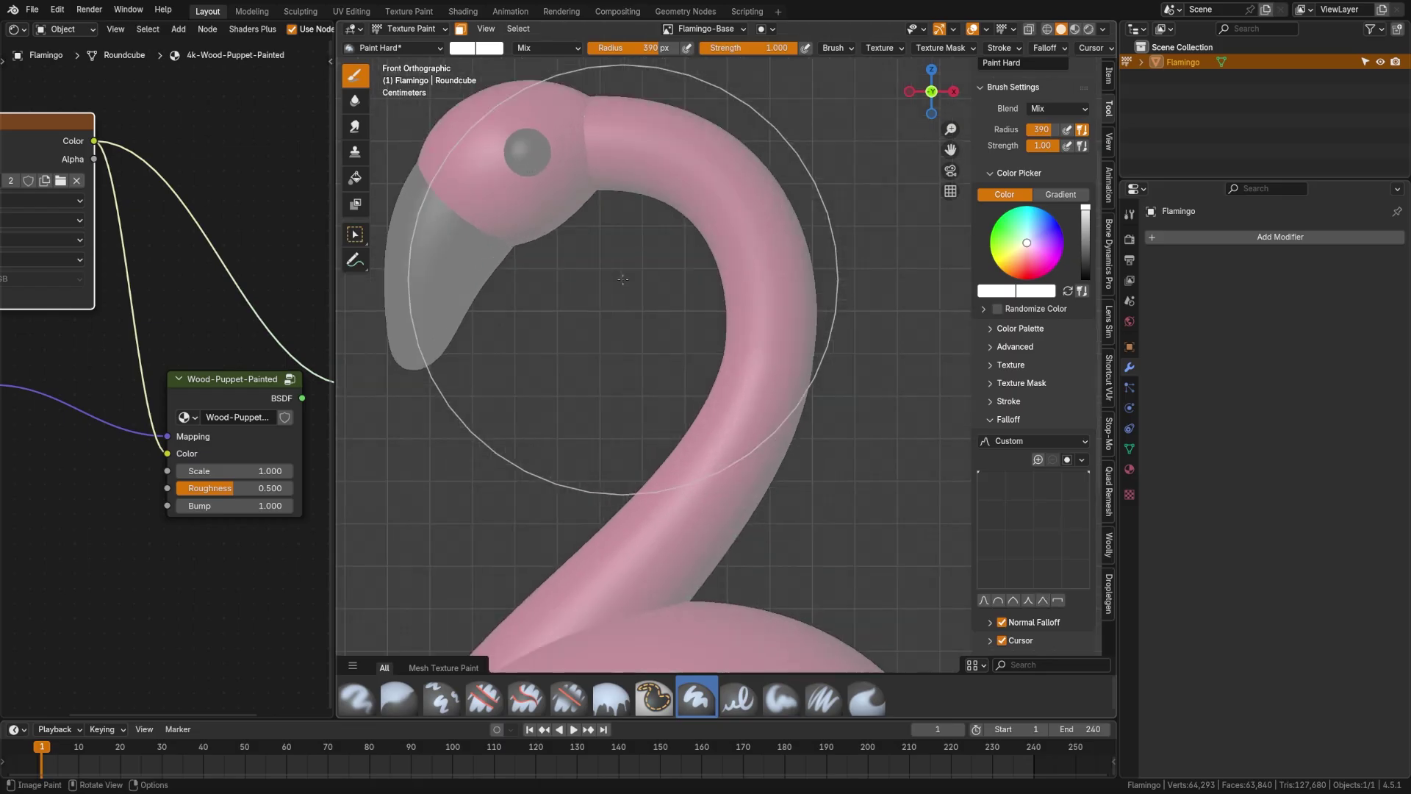
scroll(646, 343, down, 6)
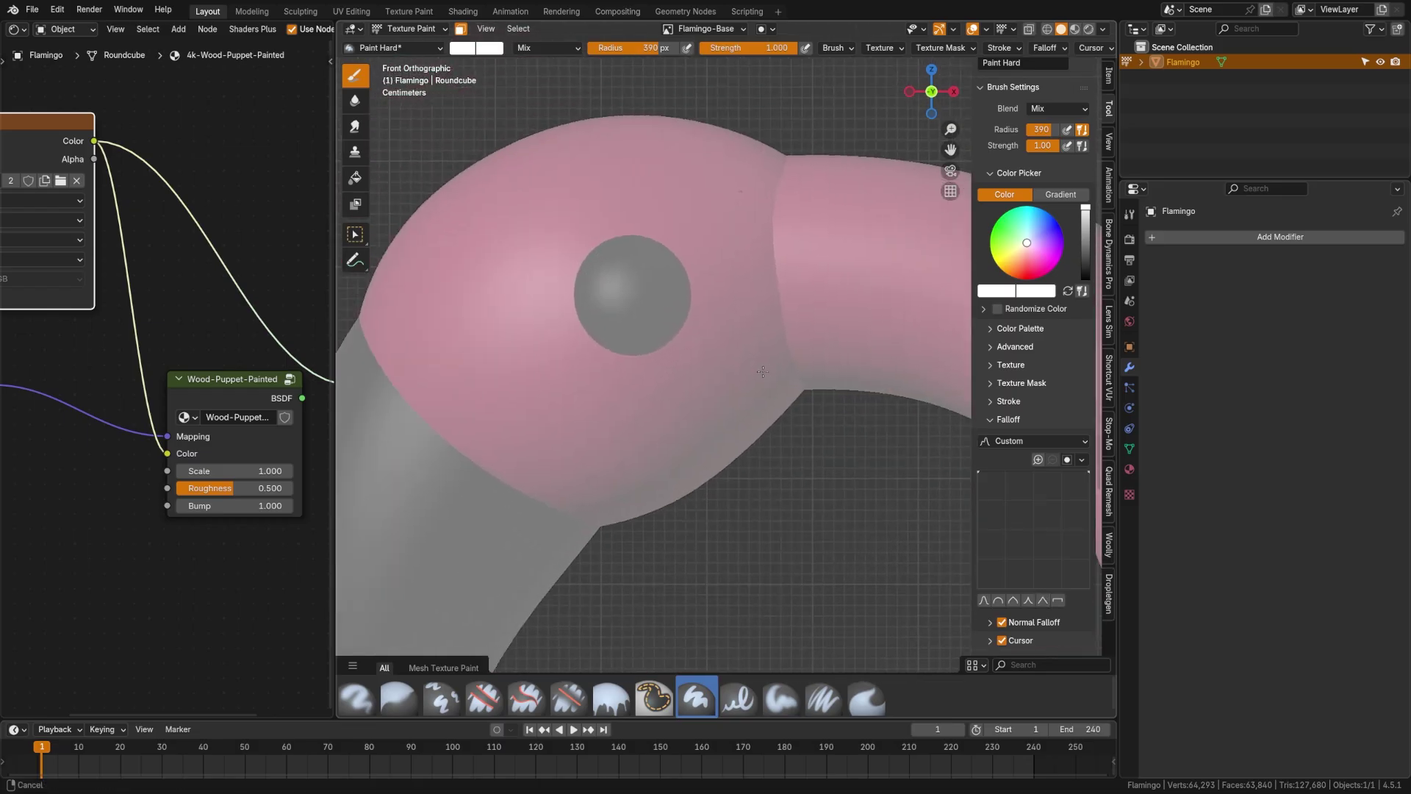
key(ctrl+Tab)
click(835, 376)
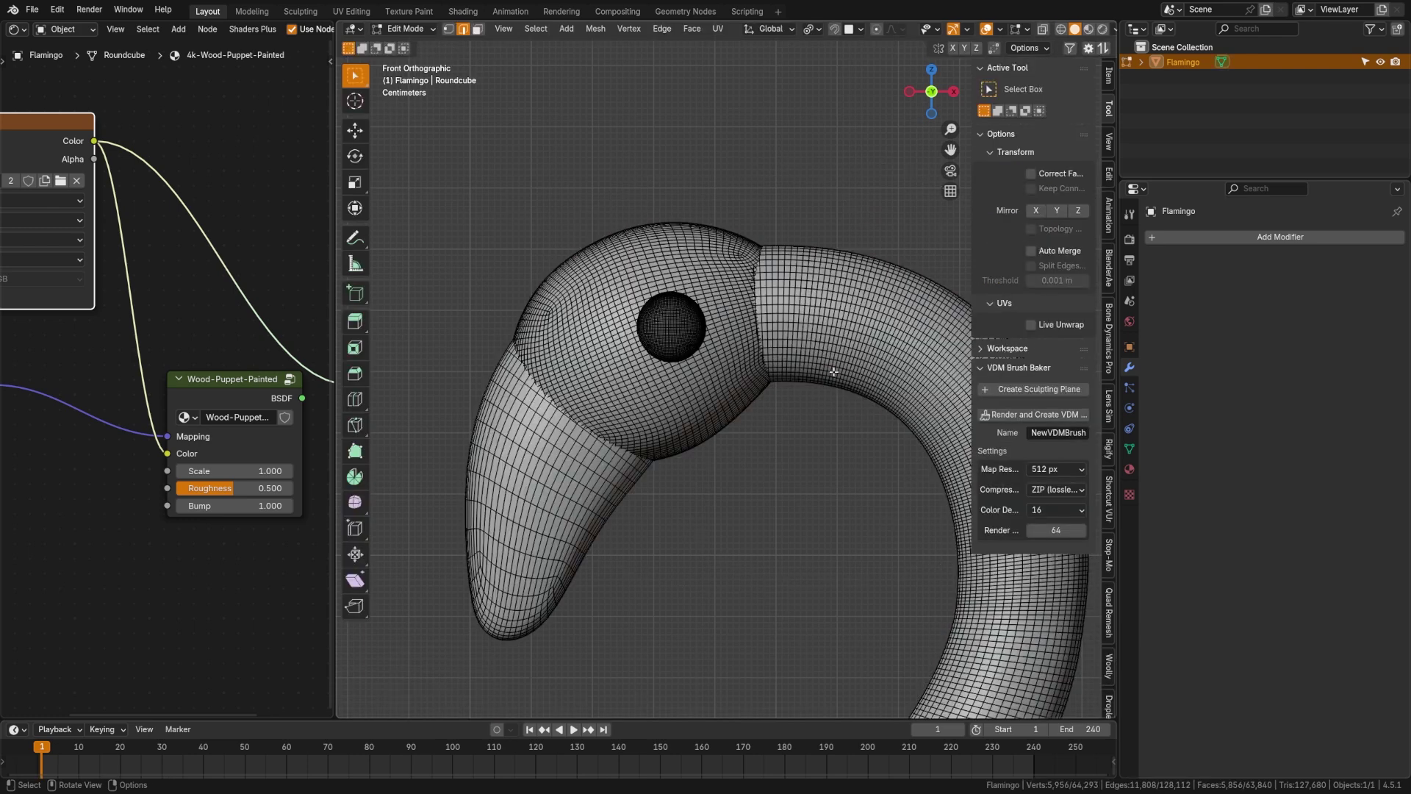
key(a)
key(alt+a)
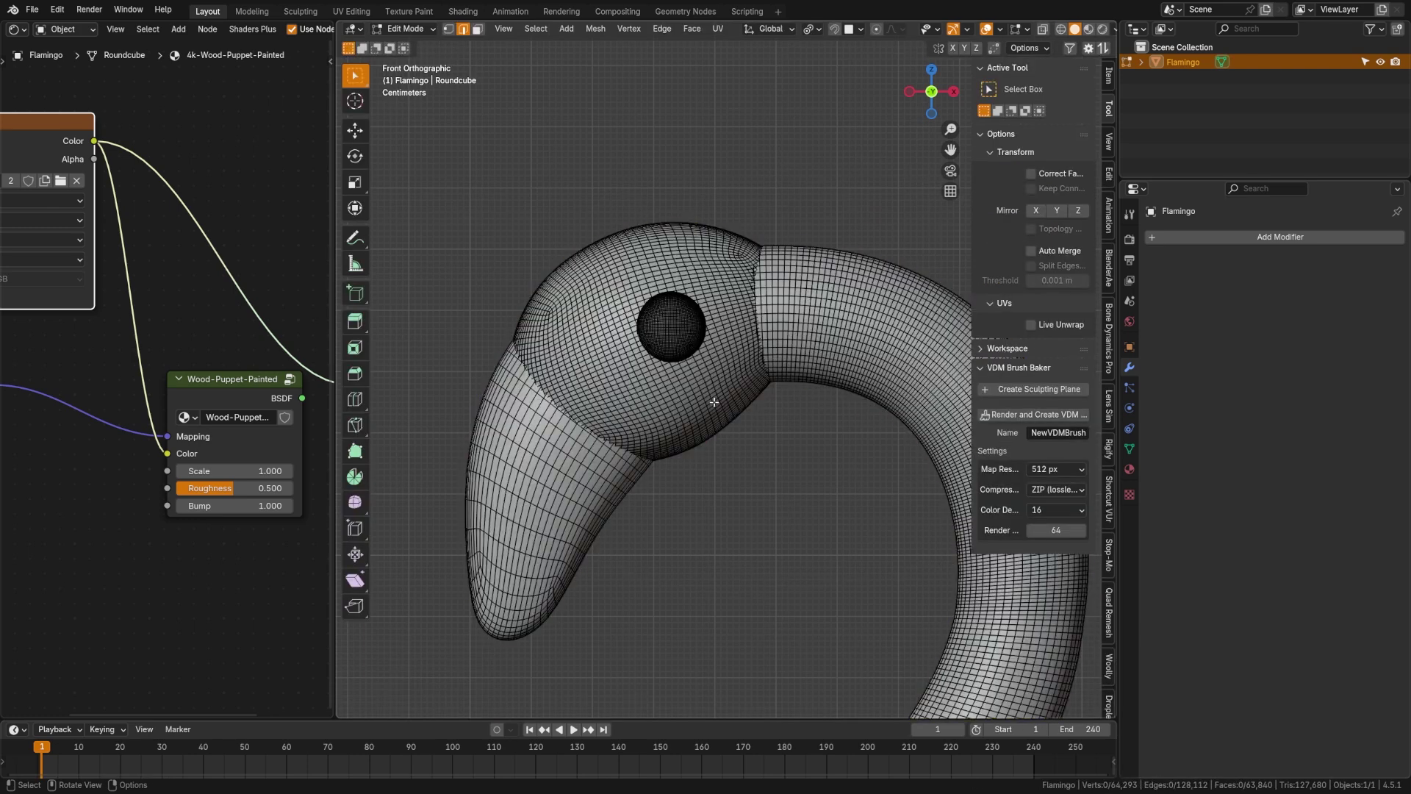
key(l)
key(l)
middle_drag(587, 451, 957, 330)
key(l)
scroll(957, 330, down, 8)
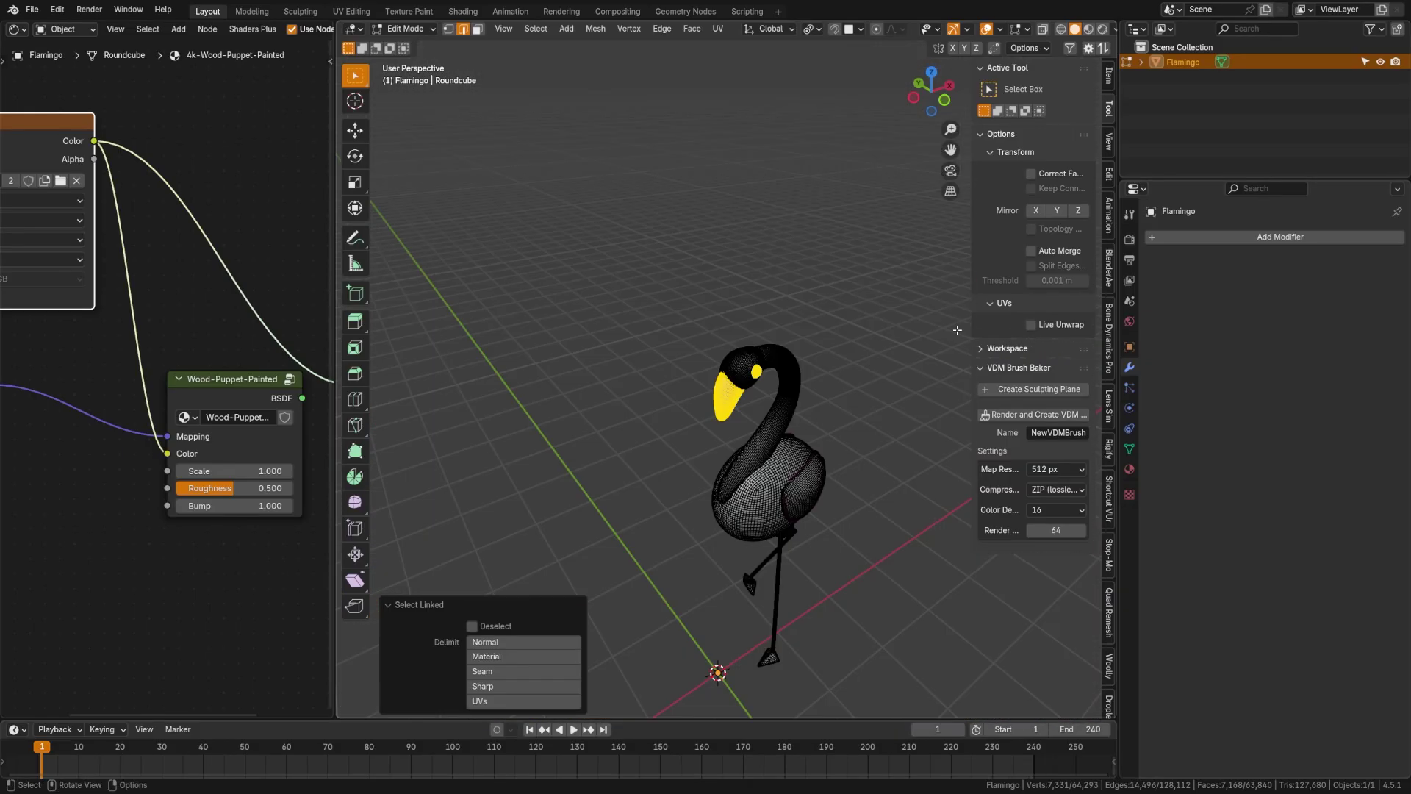
click(1056, 211)
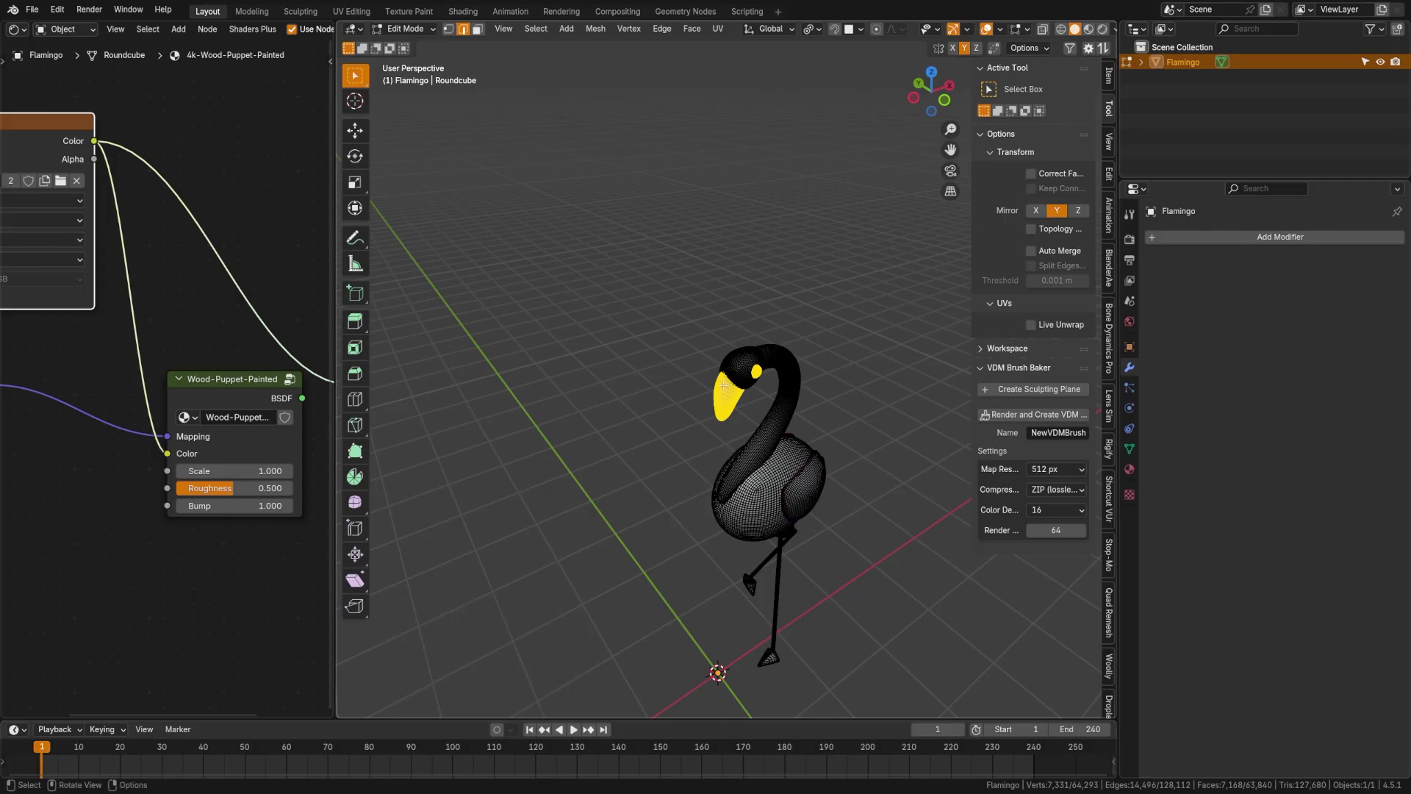
Step: Return to Texture Paint mode with the head in close-up front view and set the brush radius to 35 px
scroll(723, 384, up, 8)
key(KP_1)
scroll(735, 402, up, 3)
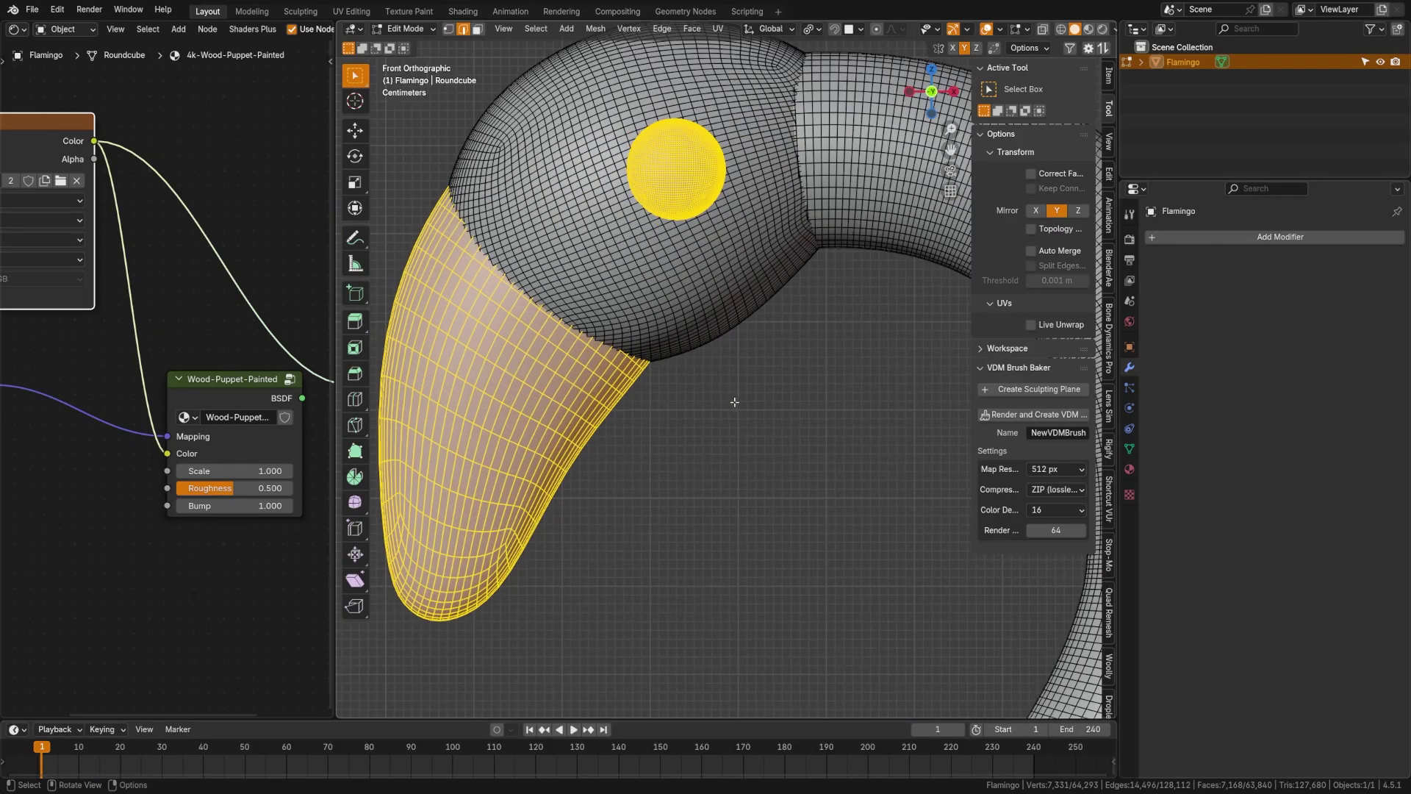
shift+middle_drag(735, 402, 742, 441)
key(ctrl+Tab)
click(731, 319)
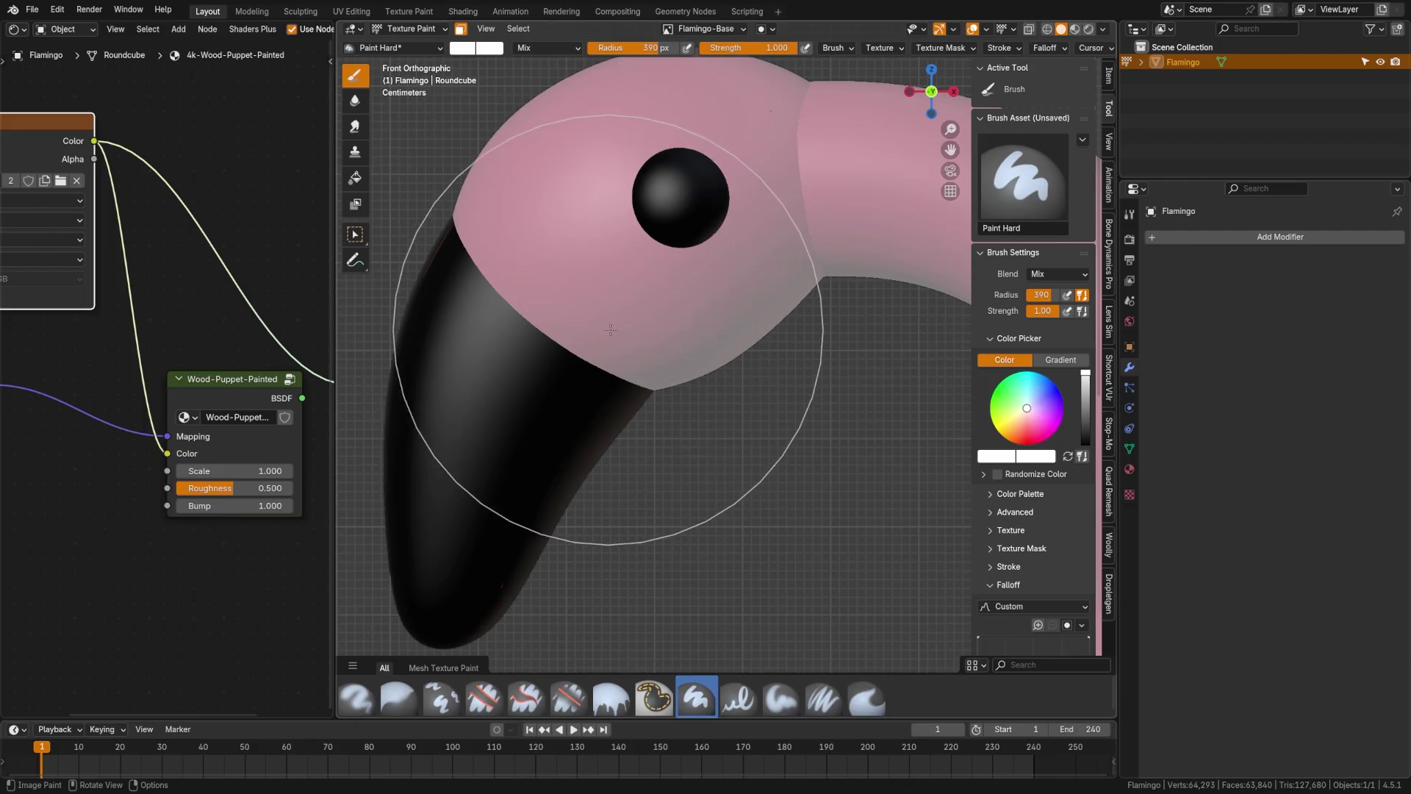
key(f)
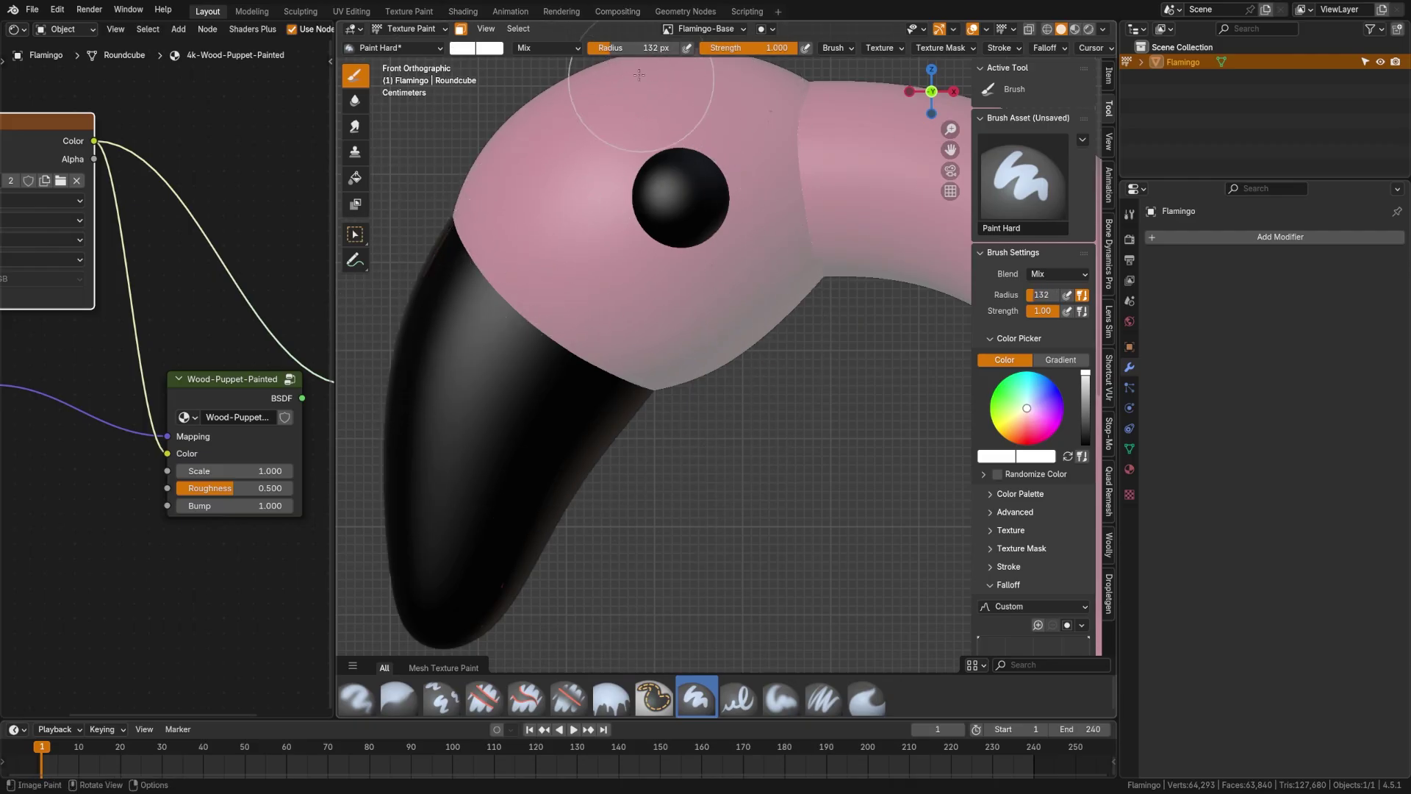
click(668, 166)
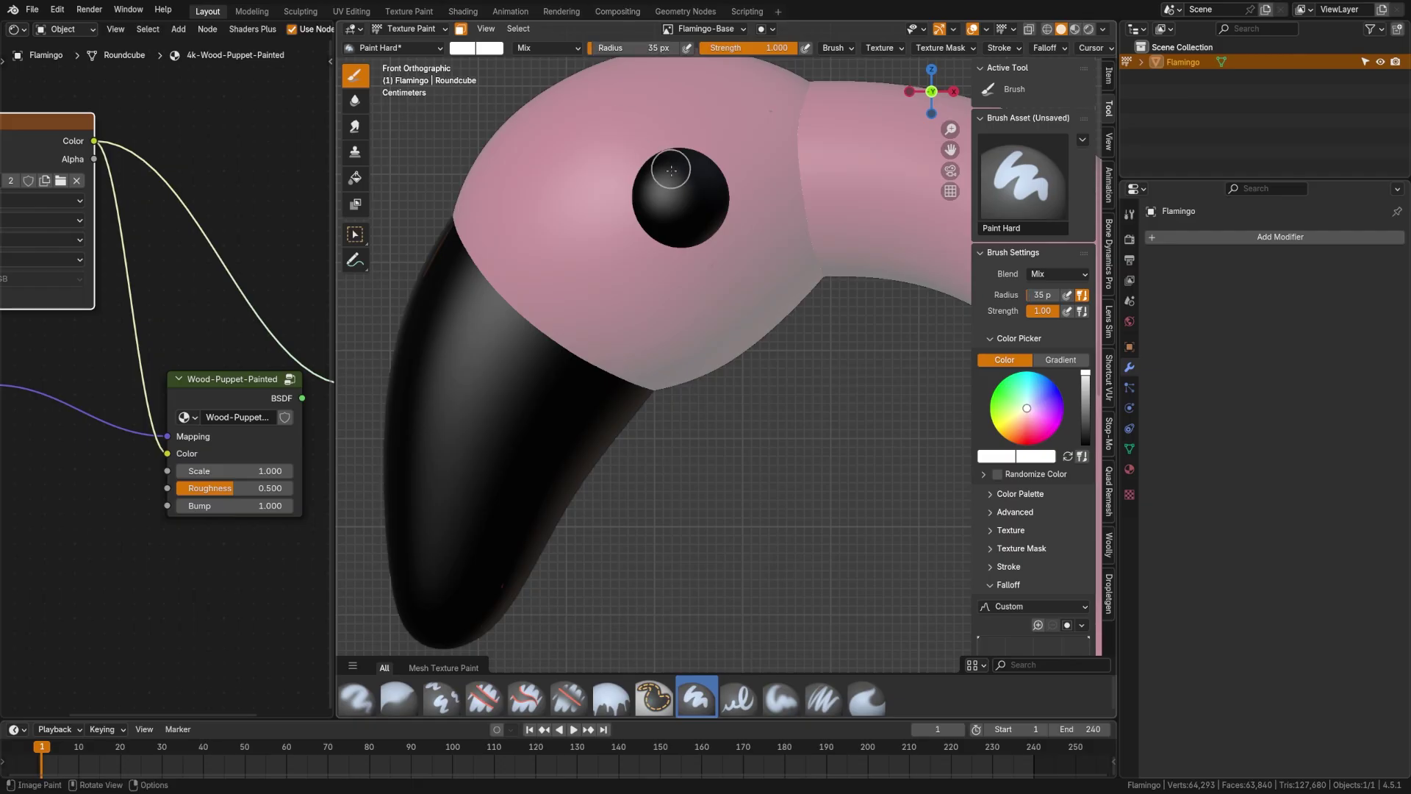
Step: Paint a white highlight dot on the eye, and set the brush radius to 14 px to add a smaller dot below it
click(692, 180)
key(f)
click(637, 189)
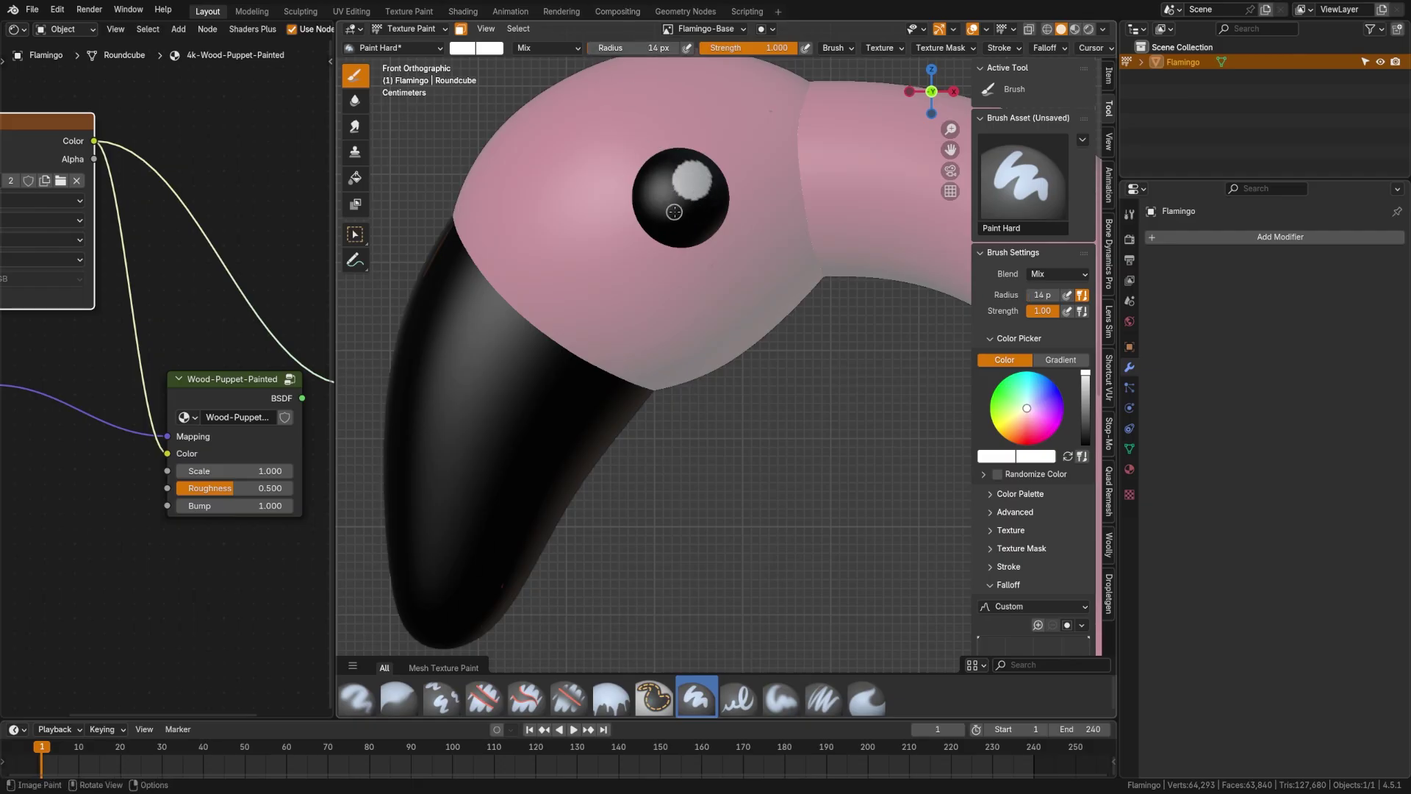
Step: Set the brush radius to 228 px and paint a white band across the upper part of the beak
drag(644, 50, 699, 50)
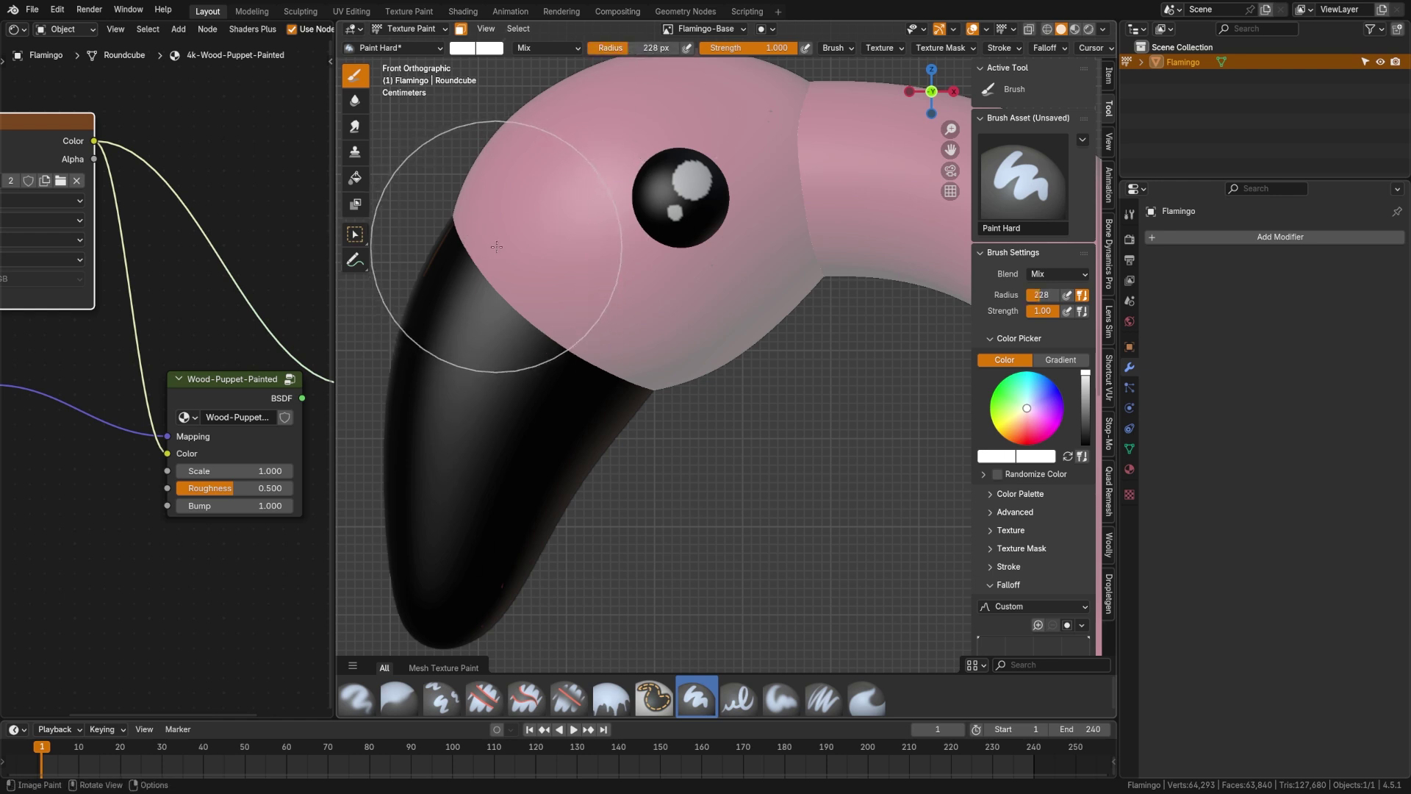
mouse_move(397, 235)
mouse_down()
mouse_move(507, 242)
mouse_move(589, 316)
mouse_up()
key(ctrl+z)
mouse_move(441, 299)
mouse_down()
mouse_move(466, 330)
mouse_move(572, 341)
mouse_move(633, 381)
mouse_move(631, 422)
mouse_move(460, 256)
mouse_up()
Step: Paint the unpainted dark strip along the front of the beak's upper band white
mouse_move(460, 254)
middle_down()
mouse_move(598, 315)
mouse_move(751, 421)
mouse_move(646, 346)
middle_up()
scroll(645, 346, up, 4)
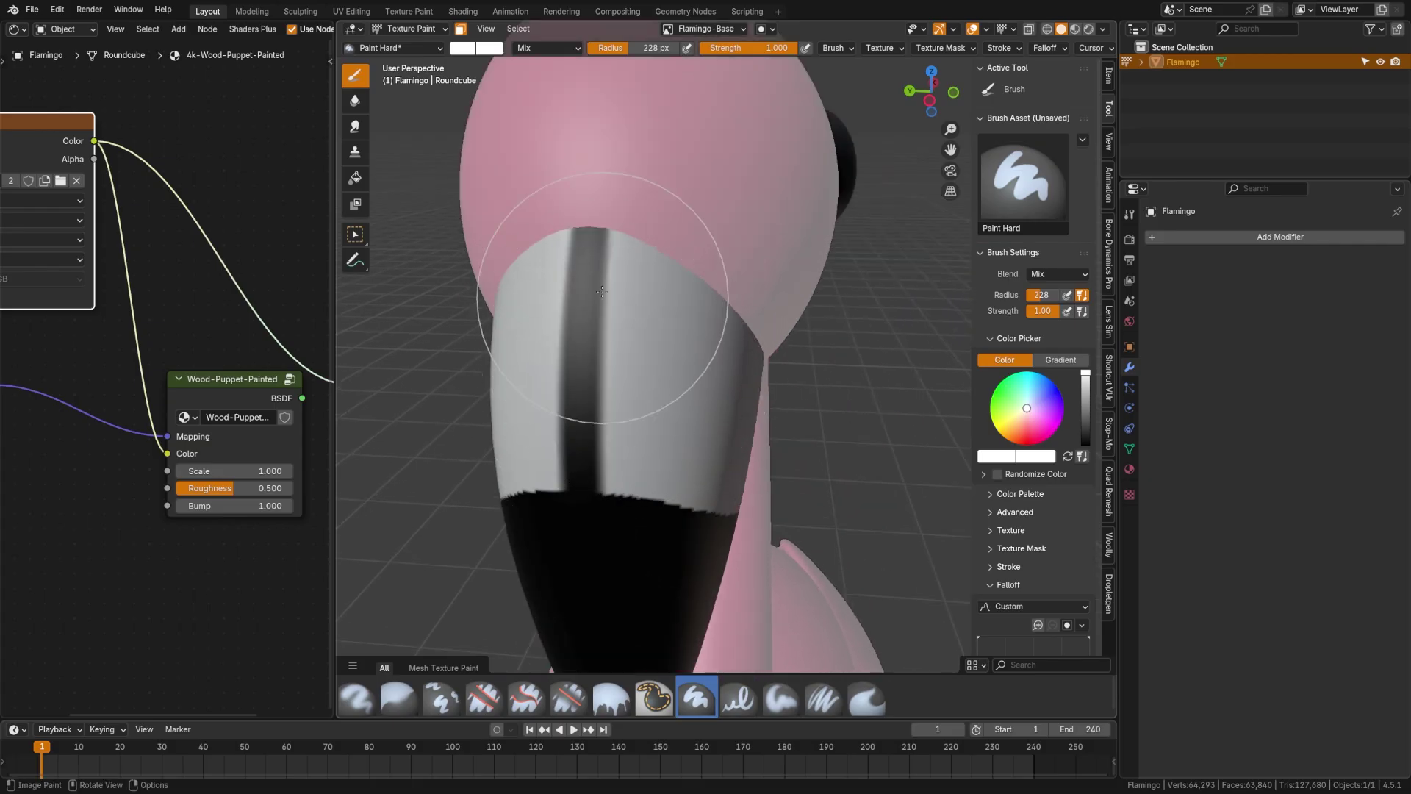
drag(592, 236, 584, 358)
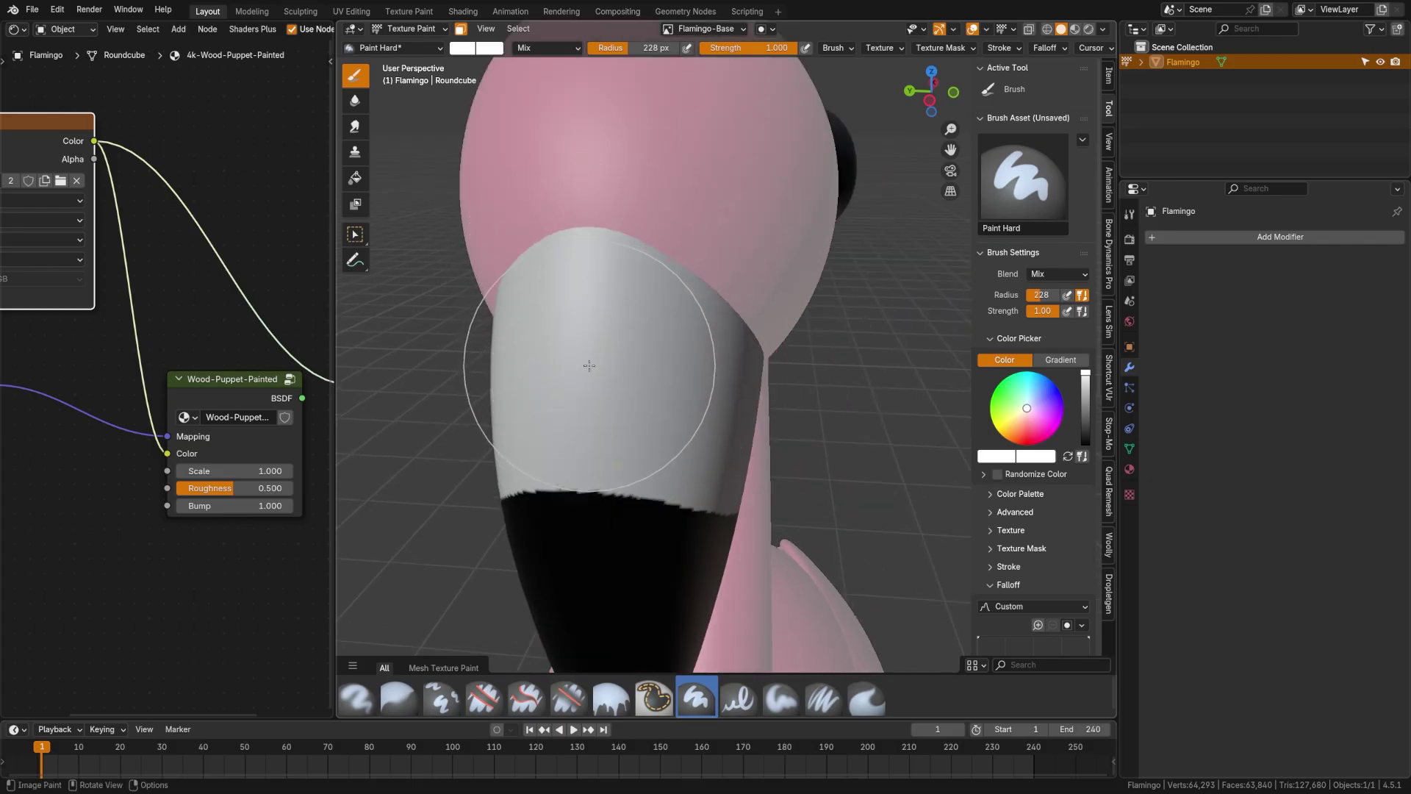
scroll(678, 431, down, 4)
middle_drag(678, 431, 542, 341)
scroll(757, 426, up, 5)
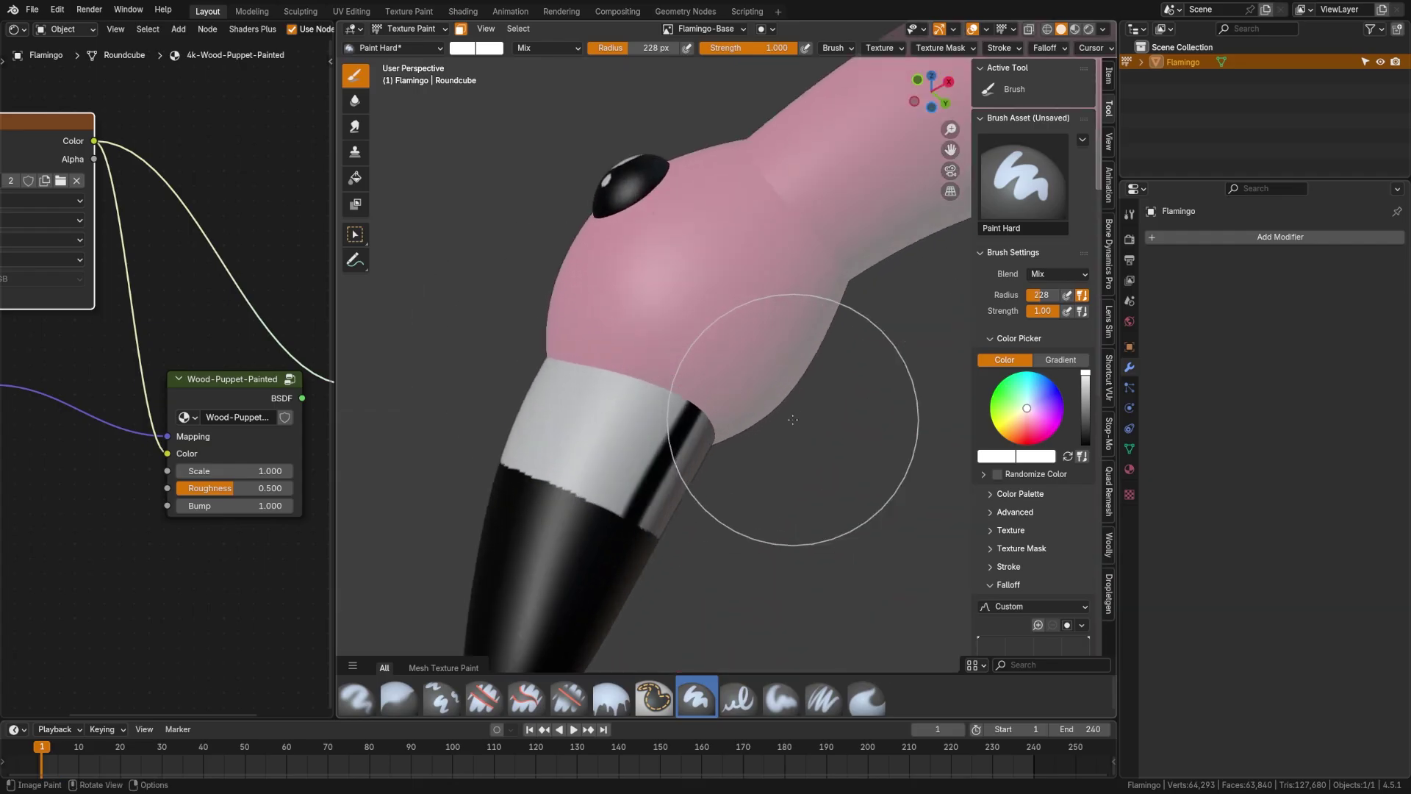
Step: Leave Texture Paint for Object Mode and set the viewport shading to Material Preview with the whole flamingo in view
scroll(673, 393, down, 5)
middle_drag(671, 390, 784, 474)
shift+middle_drag(764, 548, 652, 336)
scroll(738, 412, down, 2)
scroll(728, 434, down, 4)
middle_drag(637, 388, 707, 386)
key(ctrl+Tab)
click(545, 387)
key(z)
click(726, 478)
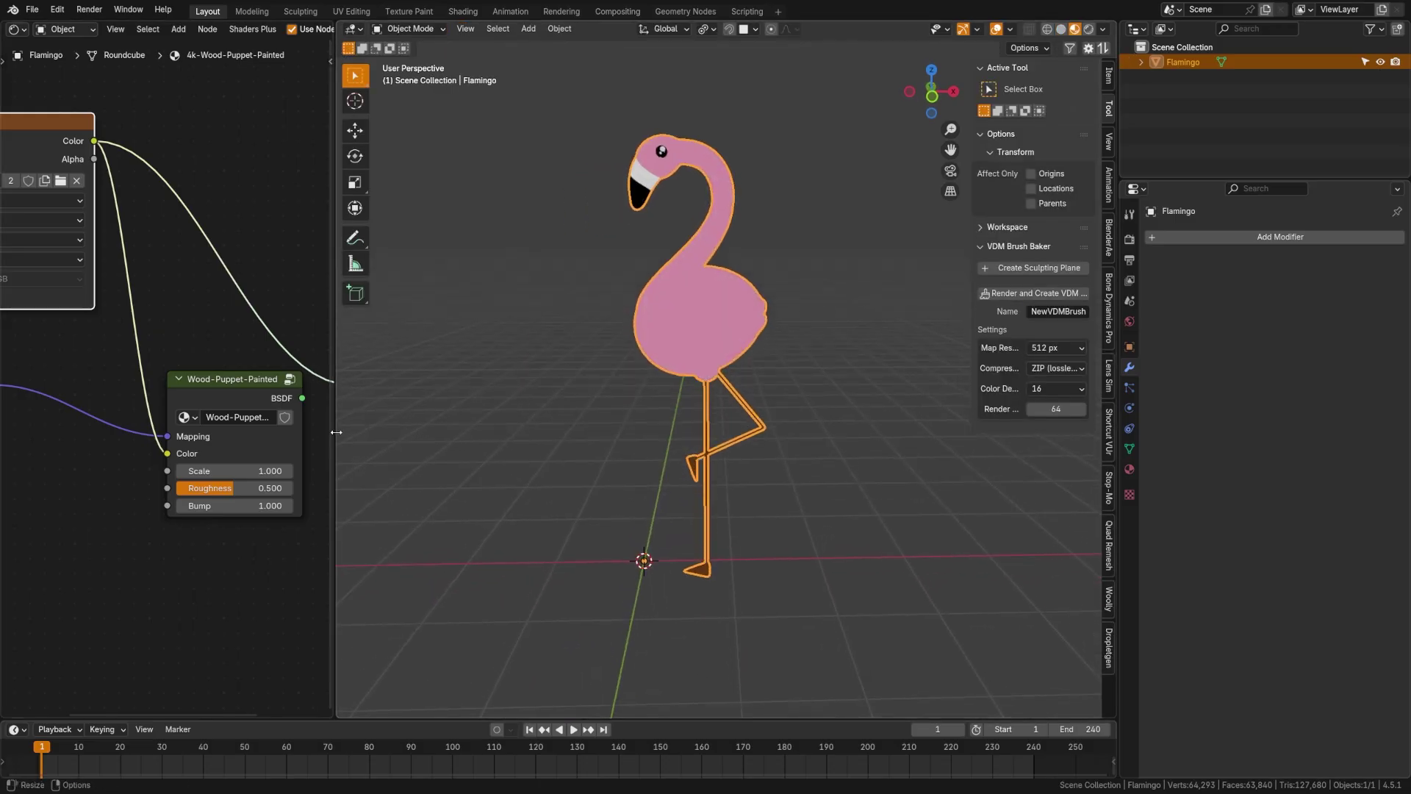
Step: Widen the node editor and connect the Wood-Puppet-Painted BSDF output to the Material Output's Surface, aligning the group node beside it
drag(332, 434, 644, 433)
drag(444, 405, 243, 440)
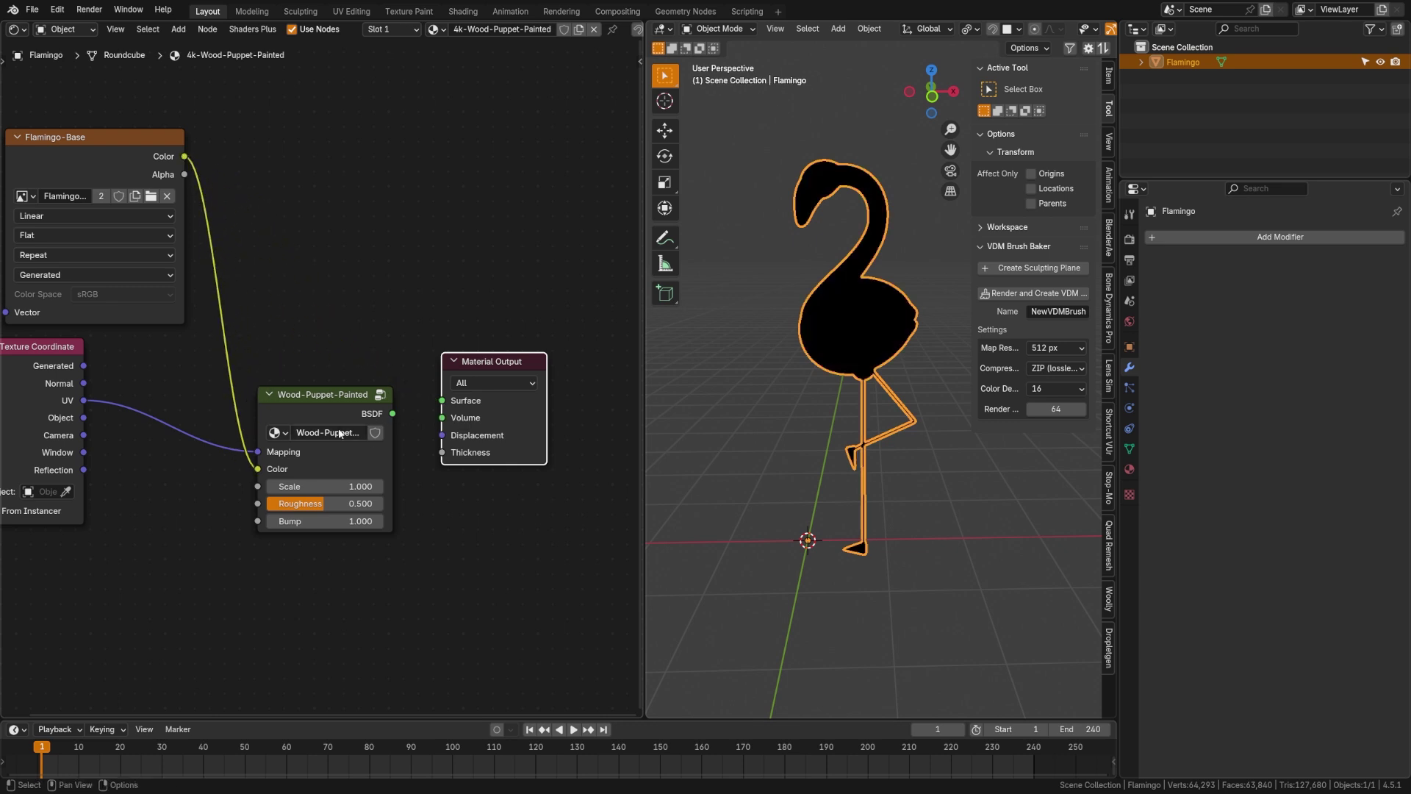
drag(394, 417, 442, 400)
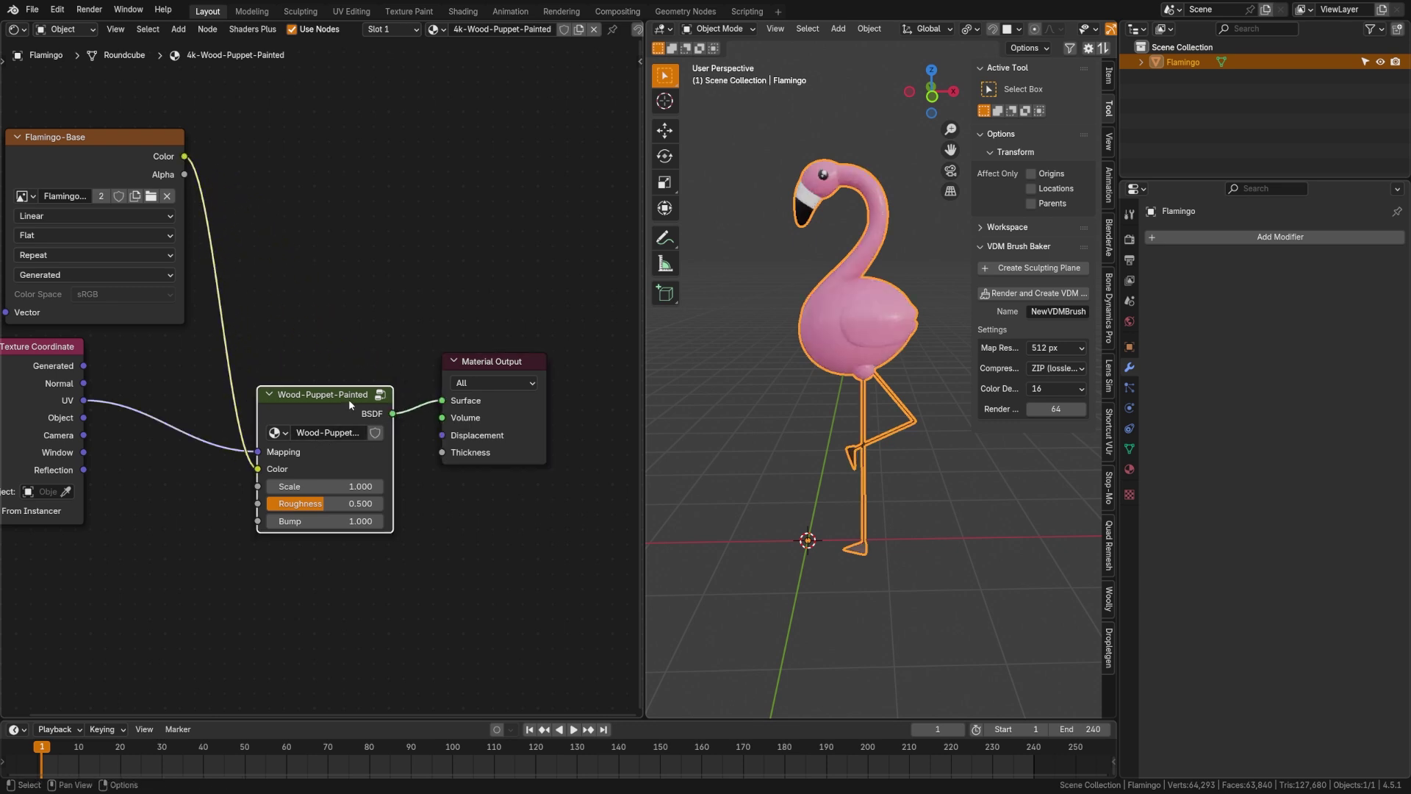
drag(348, 399, 376, 371)
Step: Examine the finished painted-wood material on the flamingo up close and from a distance
scroll(852, 365, up, 3)
middle_drag(853, 365, 764, 581)
drag(647, 713, 633, 706)
scroll(662, 587, down, 4)
middle_drag(673, 586, 686, 504)
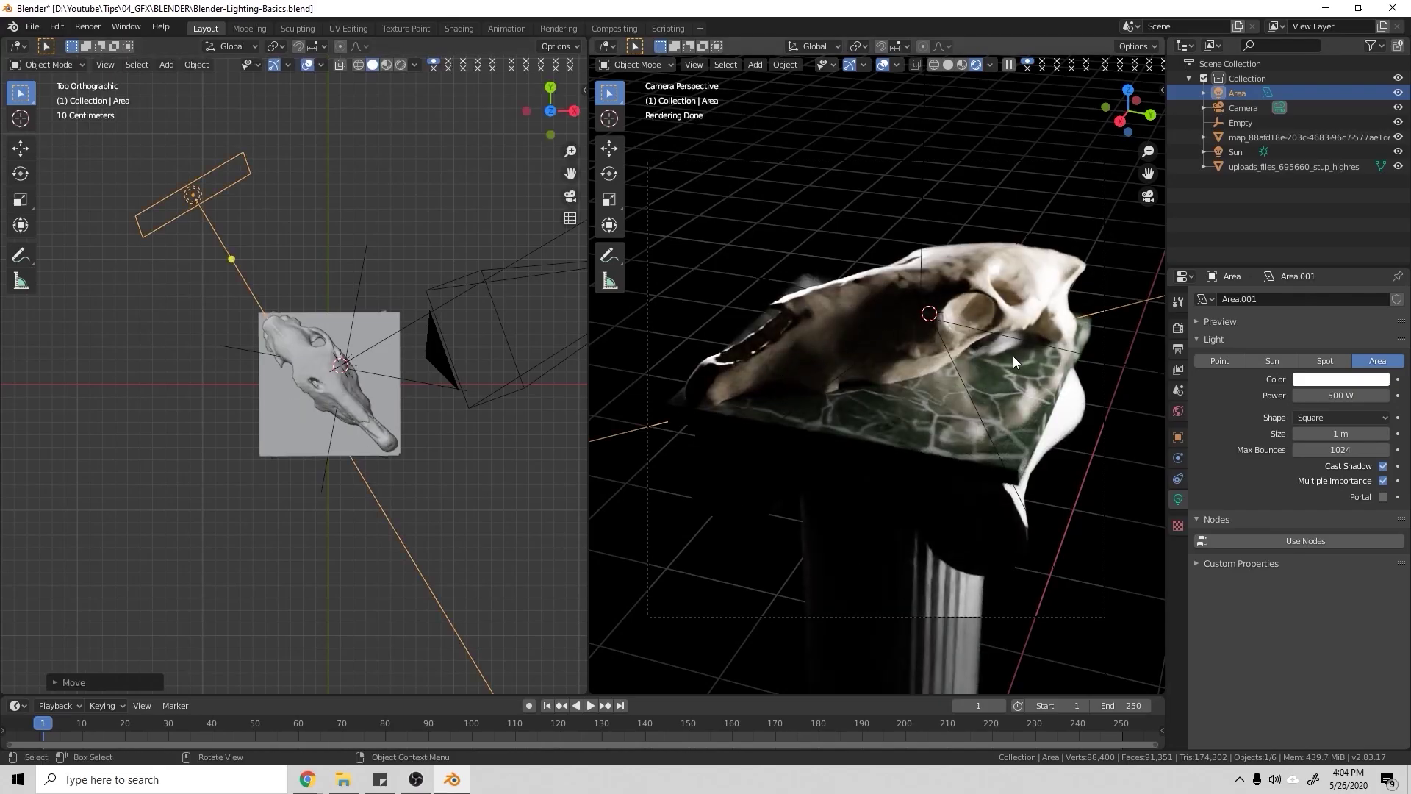
Step: Open the selected area light's Power value for editing
click(1338, 396)
click(1338, 398)
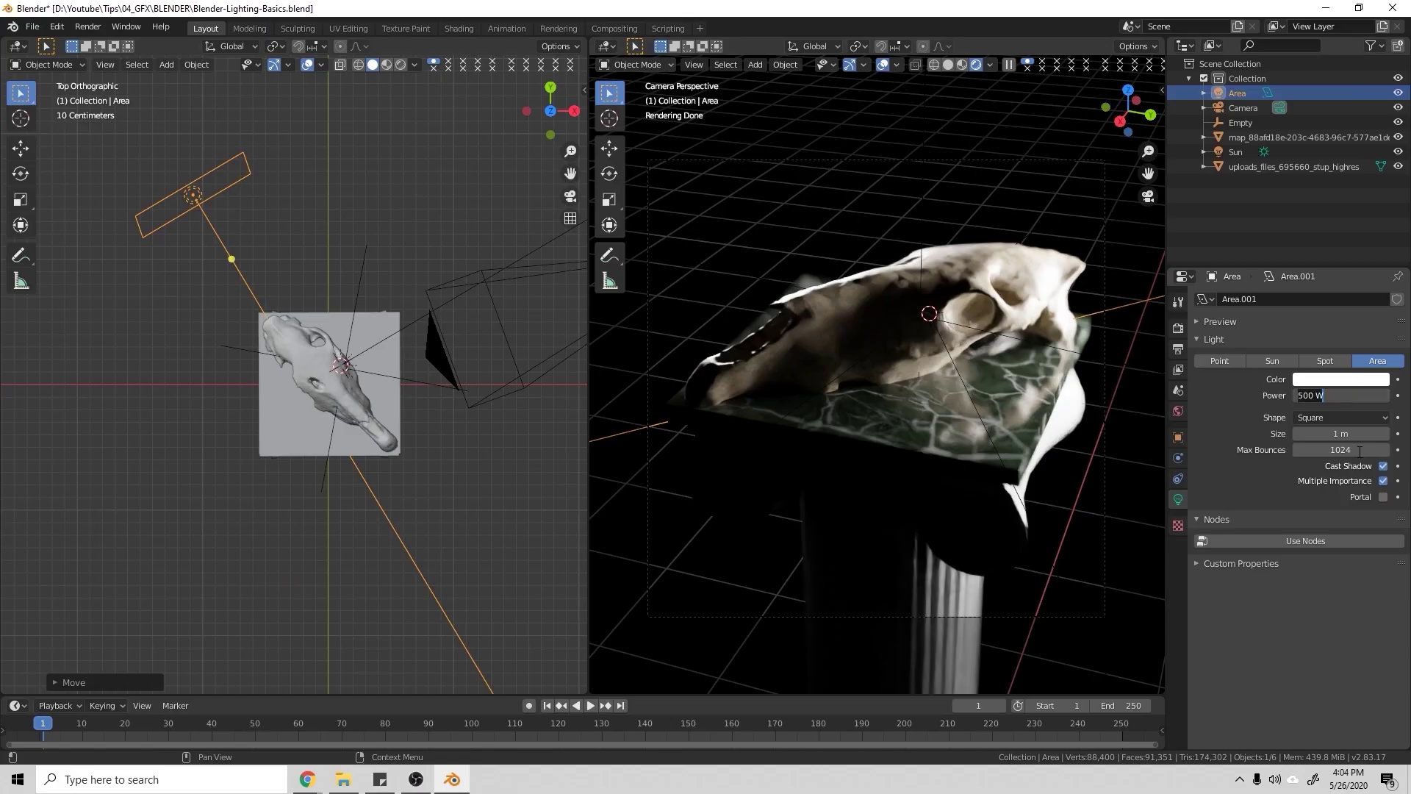